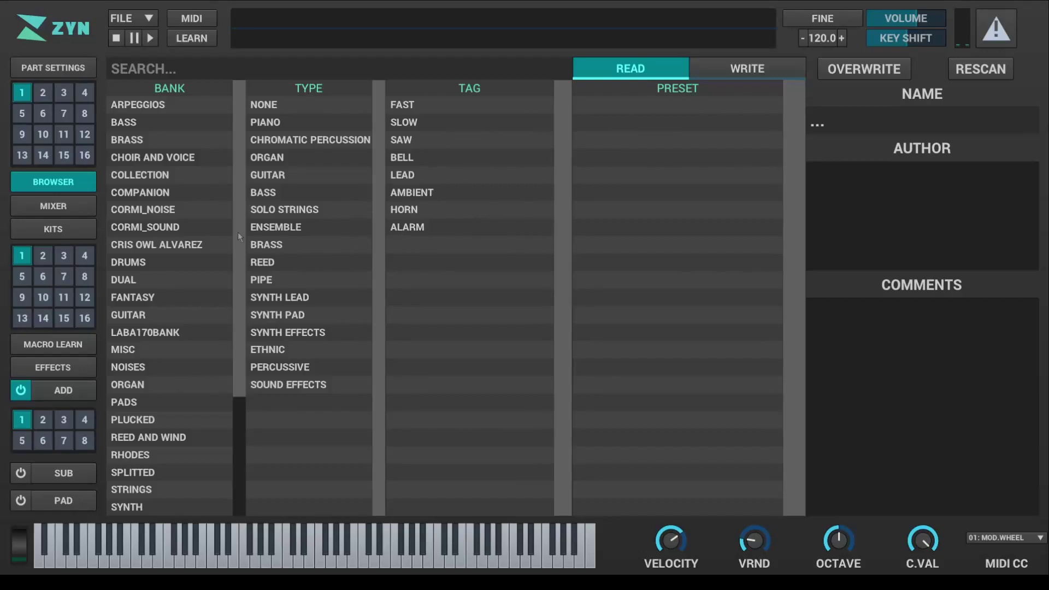
# Look through the list of preset banks and open the Arpeggios bank.
pyautogui.scroll(-1, 237, 232)
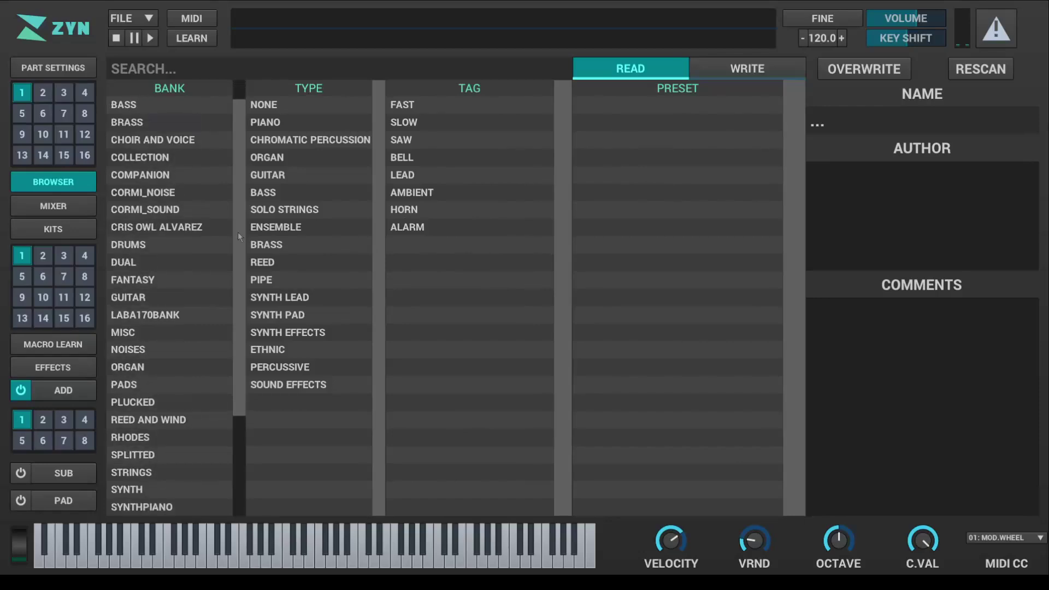
pyautogui.scroll(1, 237, 231)
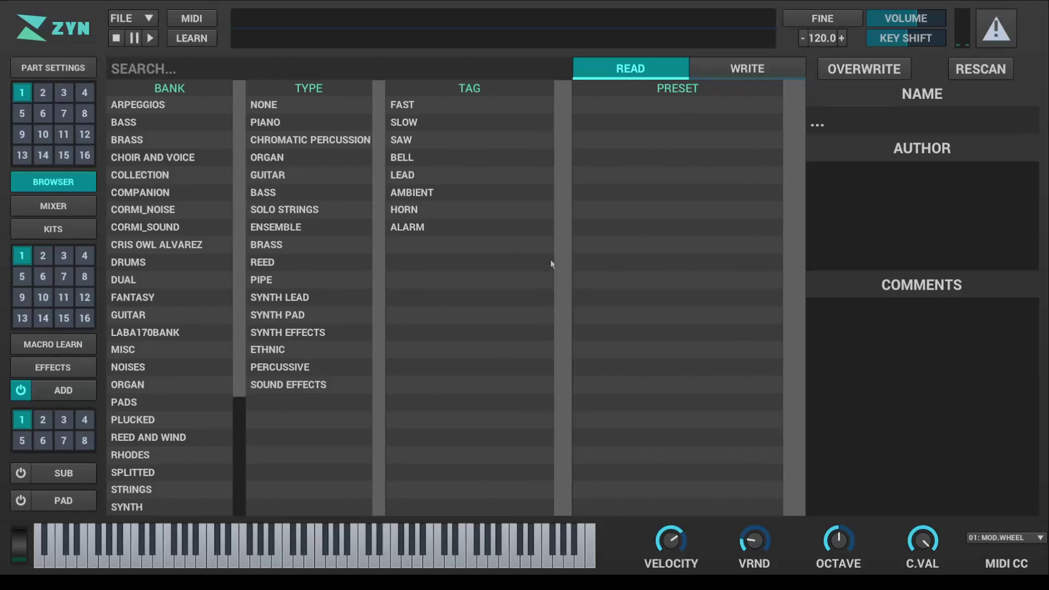
pyautogui.click(224, 350)
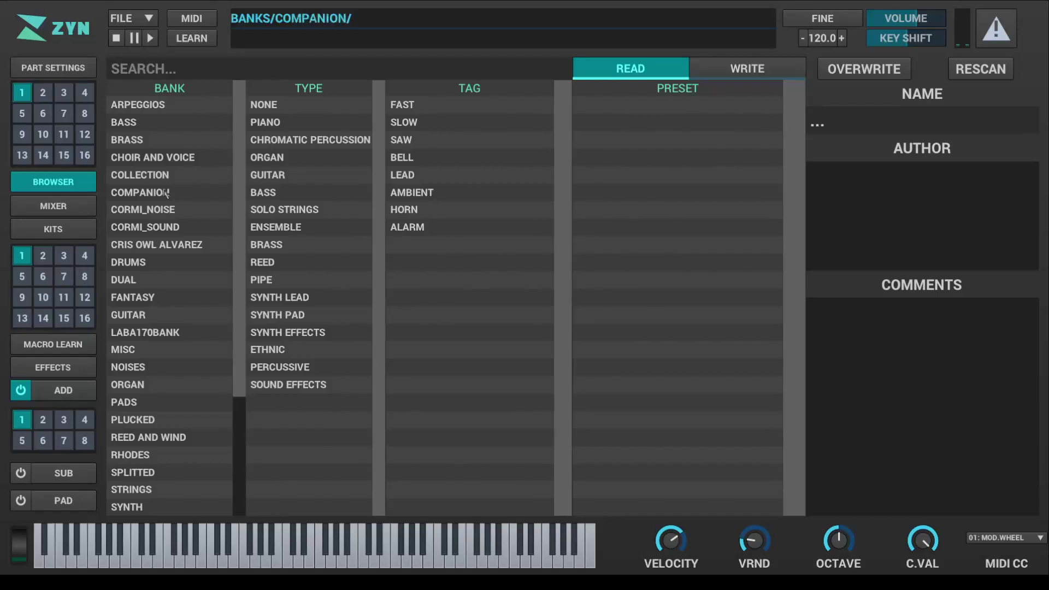
pyautogui.scroll(-9, 164, 208)
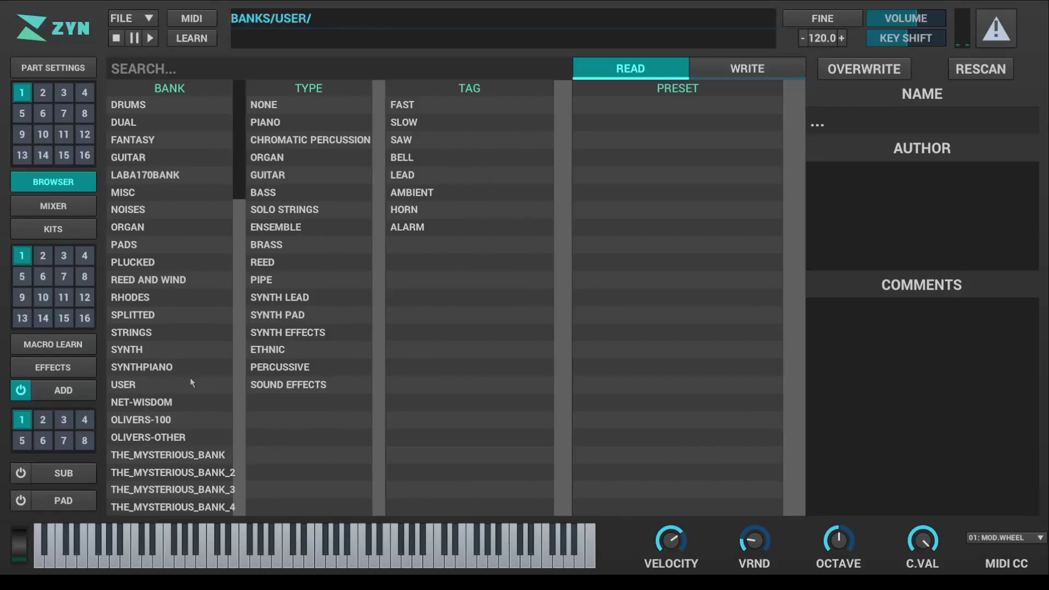
pyautogui.scroll(2, 181, 221)
pyautogui.scroll(3, 181, 221)
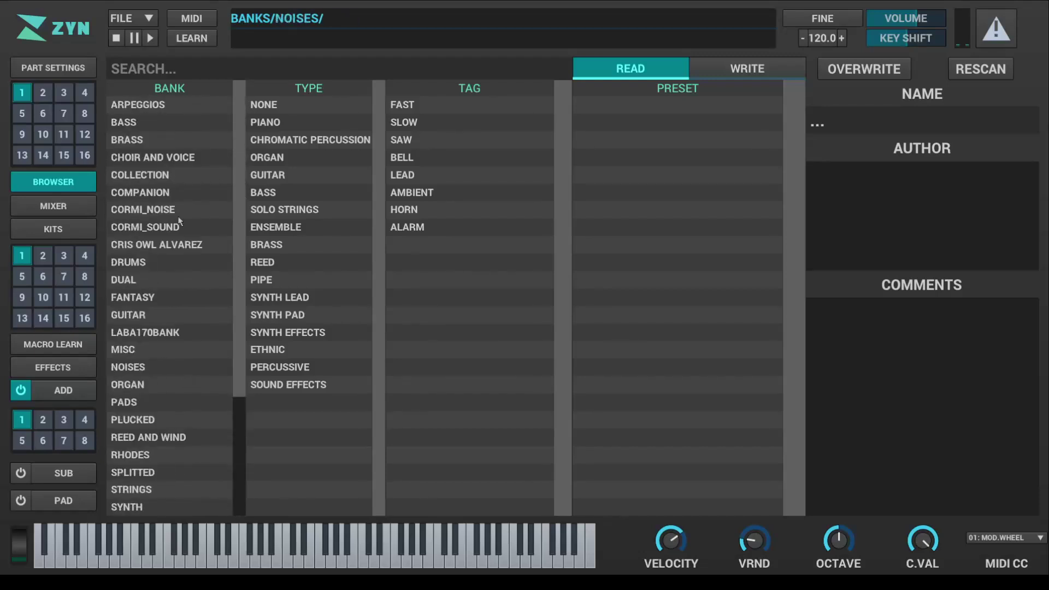
pyautogui.click(136, 104)
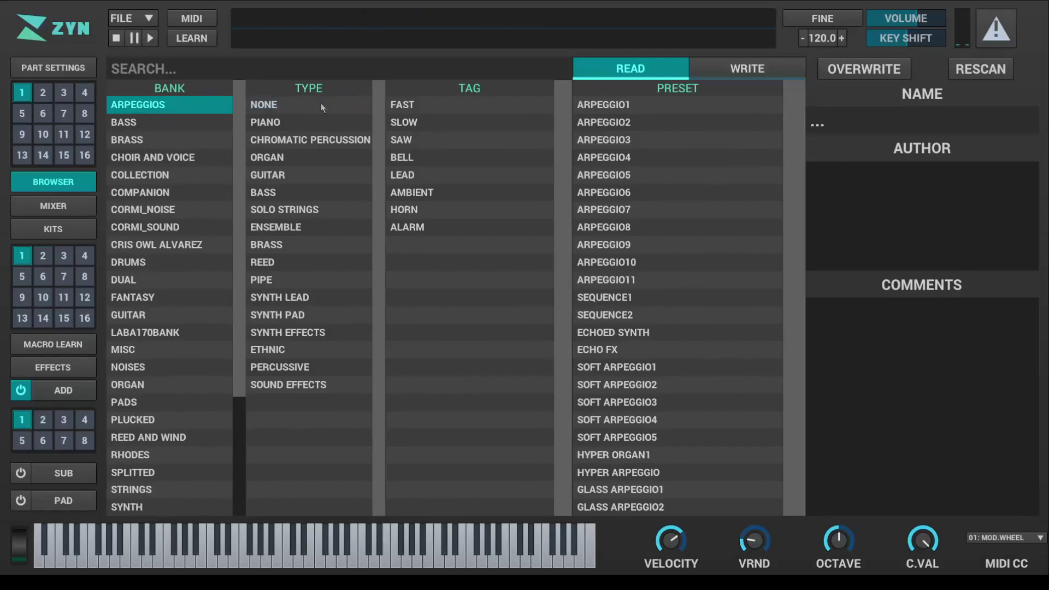
# Filter the Arpeggios bank's presets by the Organ type.
pyautogui.click(316, 162)
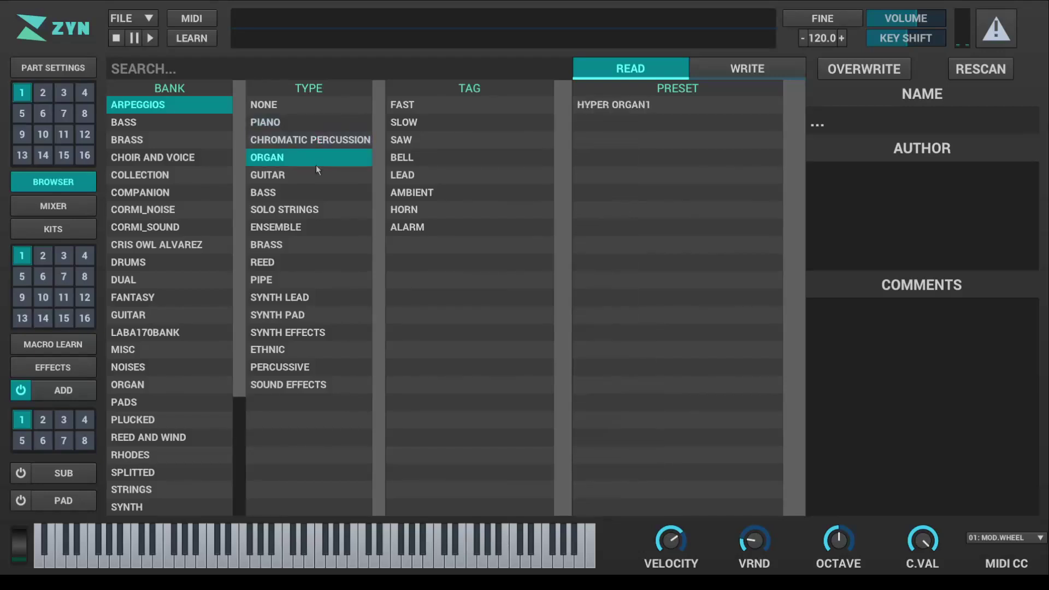
pyautogui.click(316, 160)
pyautogui.click(316, 161)
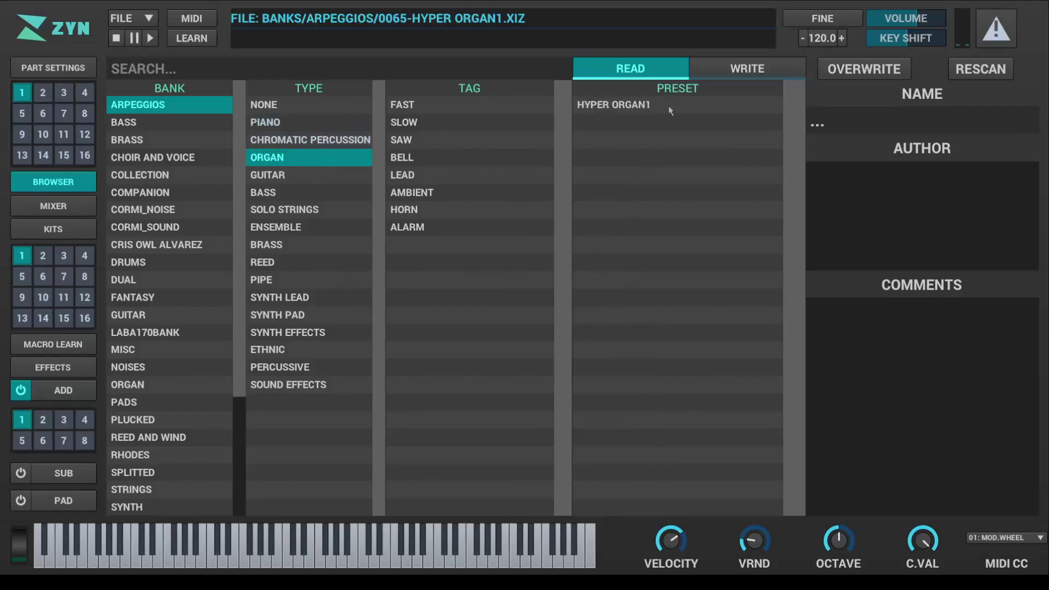
pyautogui.click(313, 164)
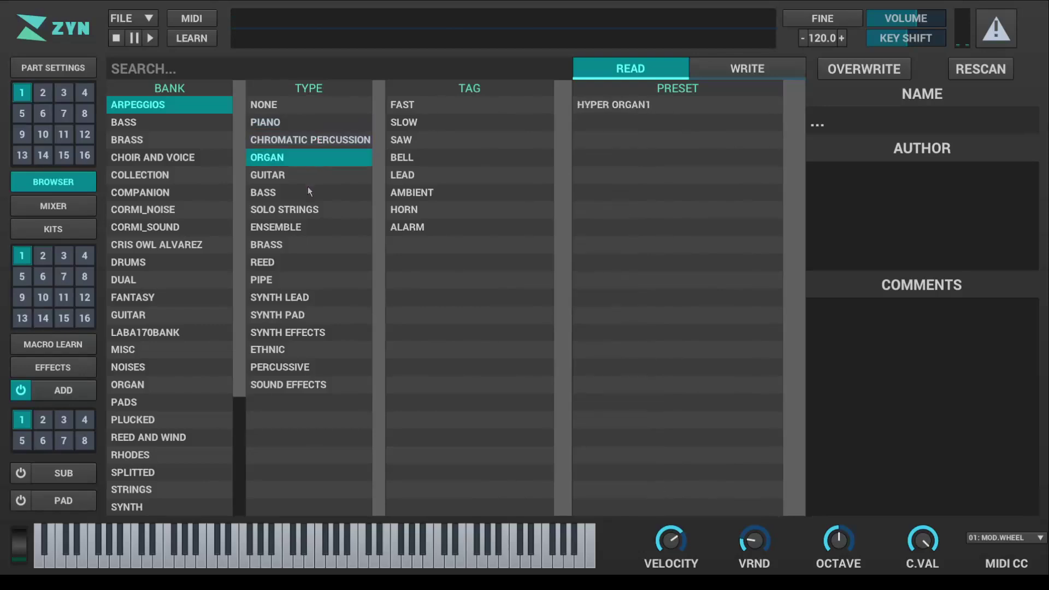
# Filter the Arpeggios presets in turn by Guitar, Bass, Ensemble, Reed, Pipe, Synth Lead and Synth Pad types.
pyautogui.click(307, 172)
pyautogui.click(295, 191)
pyautogui.click(297, 225)
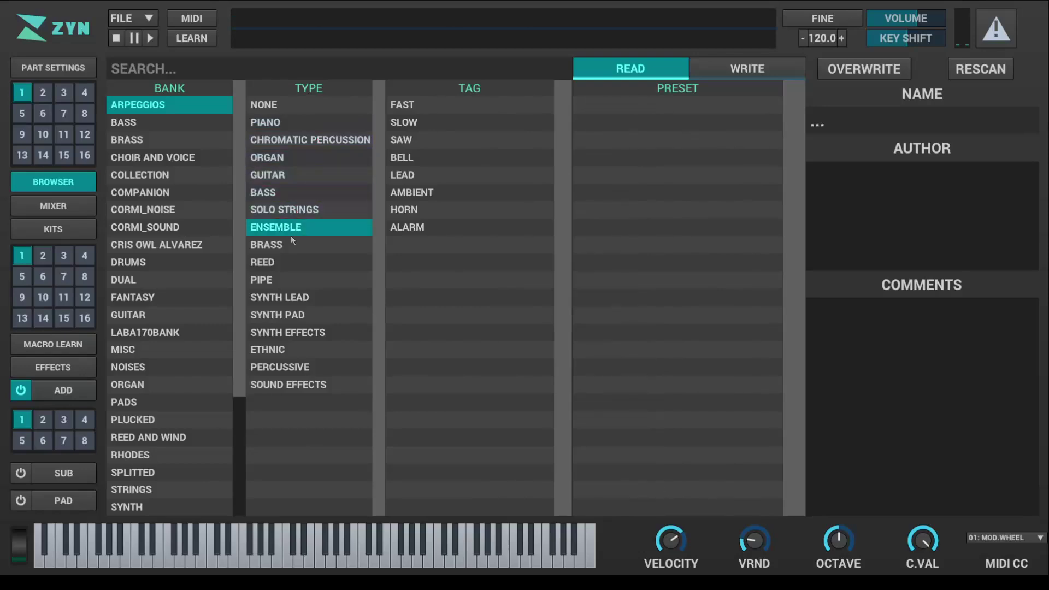
pyautogui.click(292, 262)
pyautogui.click(295, 279)
pyautogui.click(298, 297)
pyautogui.click(298, 314)
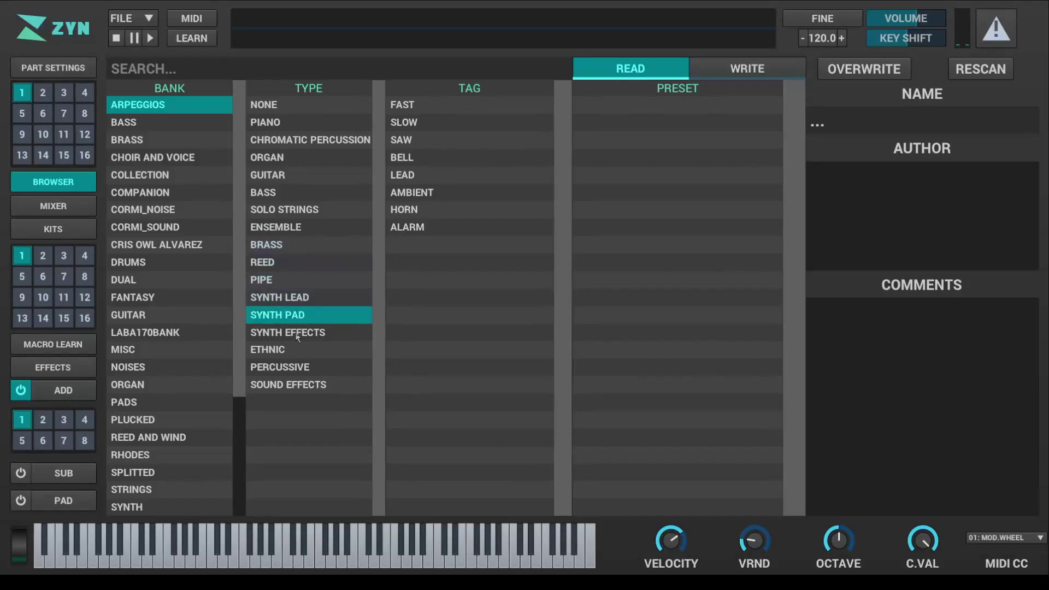
# Filter the Arpeggios presets in turn by Synth Effects, Ethnic, Percussive, Sound Effects and None types.
pyautogui.click(299, 332)
pyautogui.click(300, 349)
pyautogui.click(301, 367)
pyautogui.click(302, 367)
pyautogui.click(305, 384)
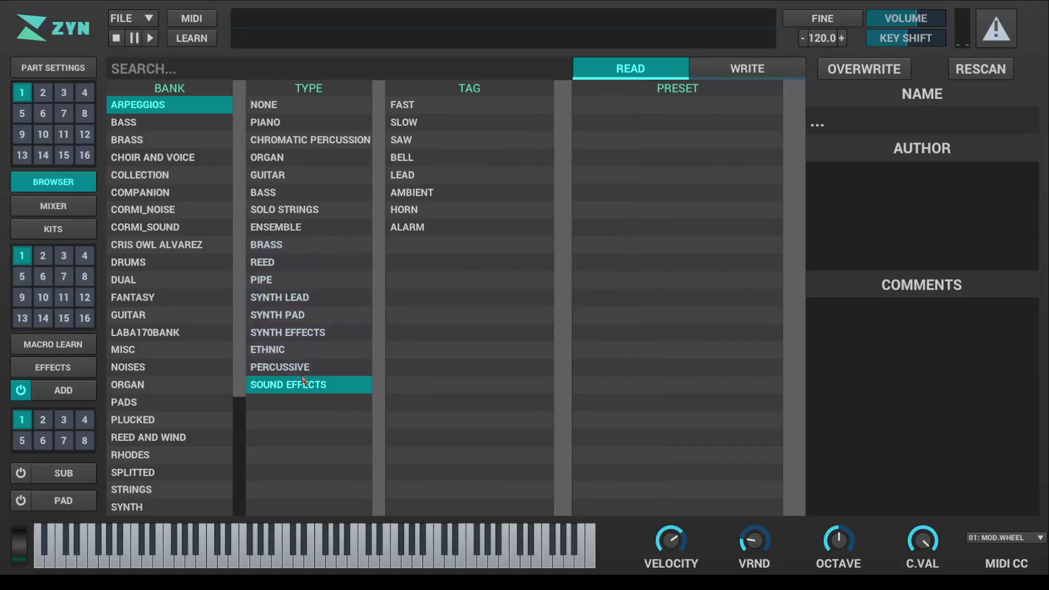
pyautogui.click(295, 105)
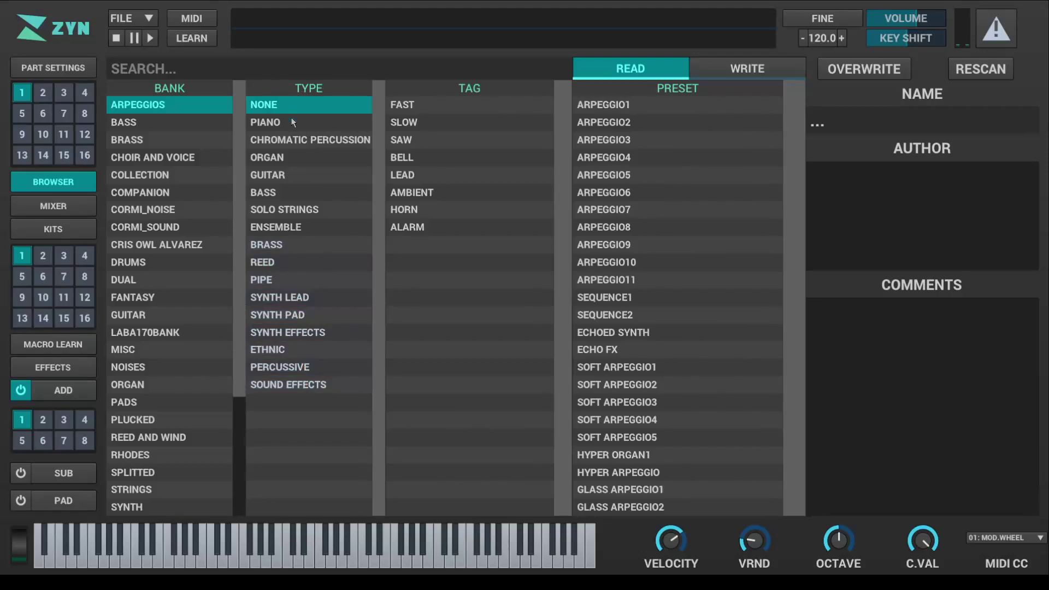
# Filter the Arpeggios presets by the Fast tag combined with the Piano type, and clear the type filter.
pyautogui.click(429, 109)
pyautogui.click(322, 120)
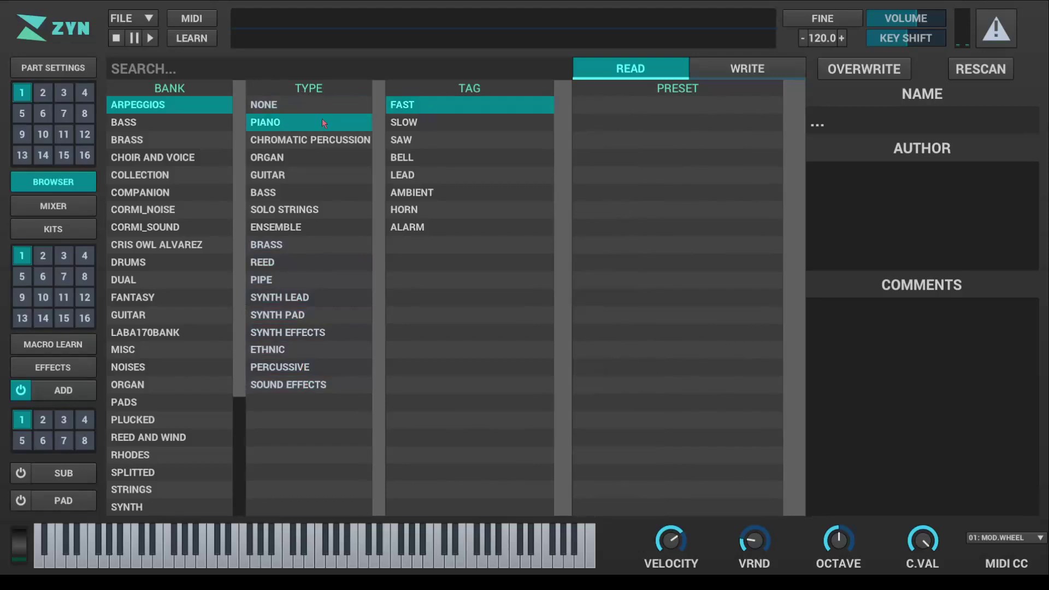
pyautogui.click(319, 117)
# Filter the Arpeggios presets in turn by Slow, Saw, Lead, Bell, Ambient, Horn and Alarm tags, and clear the tag filter.
pyautogui.click(424, 122)
pyautogui.click(421, 140)
pyautogui.click(431, 175)
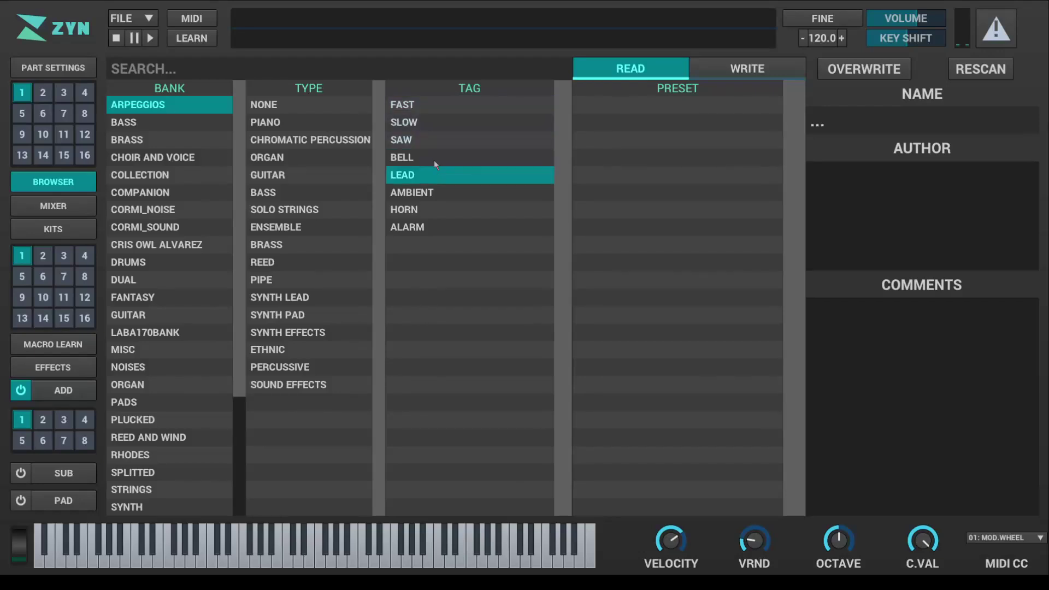
pyautogui.click(434, 158)
pyautogui.click(438, 194)
pyautogui.click(442, 210)
pyautogui.click(450, 244)
pyautogui.click(446, 230)
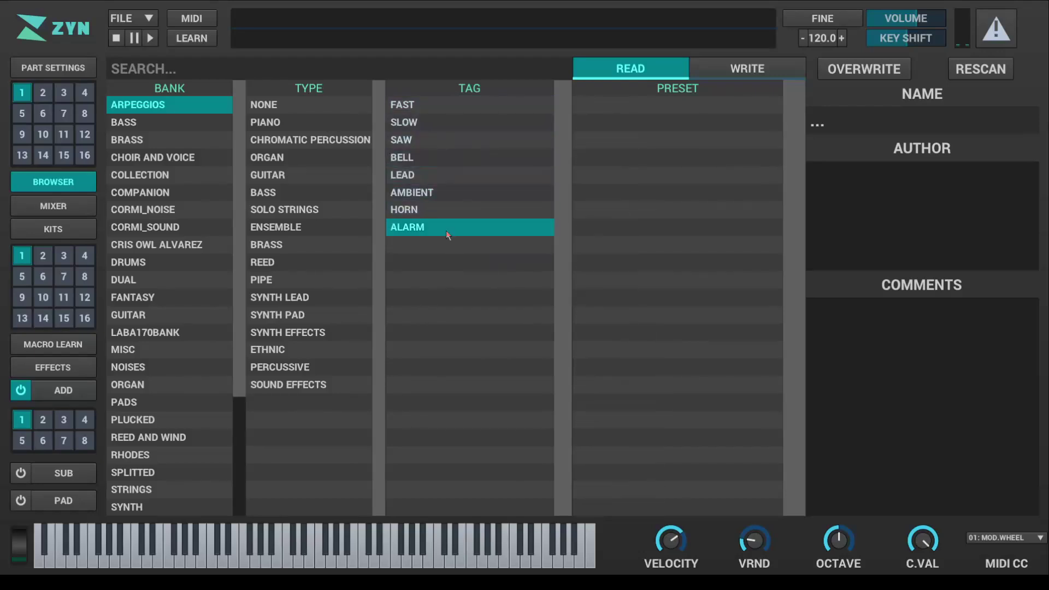
pyautogui.click(446, 231)
# Reselect the Arpeggios bank and open the User bank to view its presets.
pyautogui.click(215, 111)
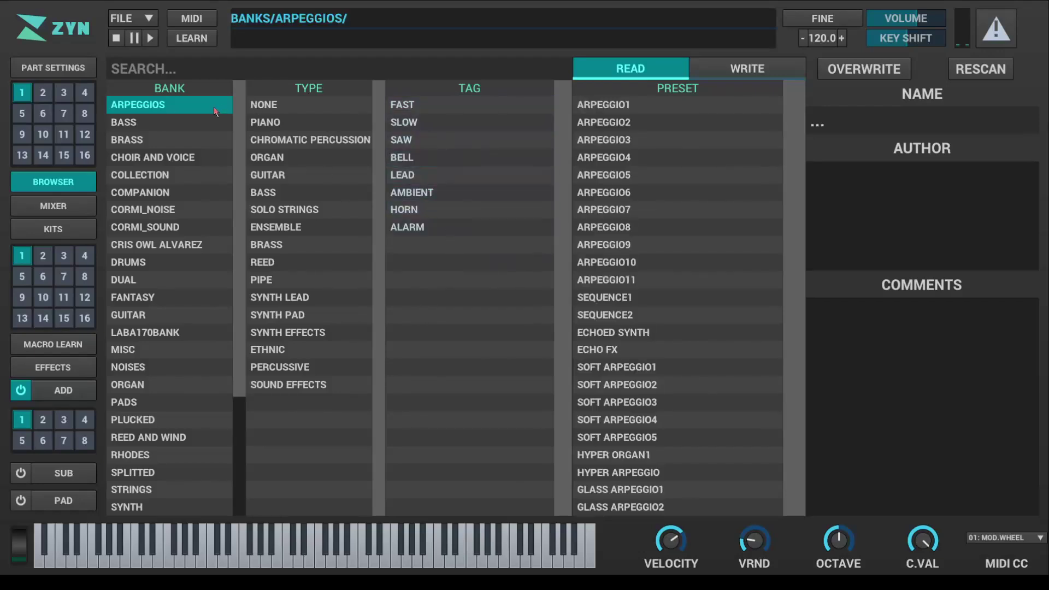
pyautogui.scroll(-5, 169, 295)
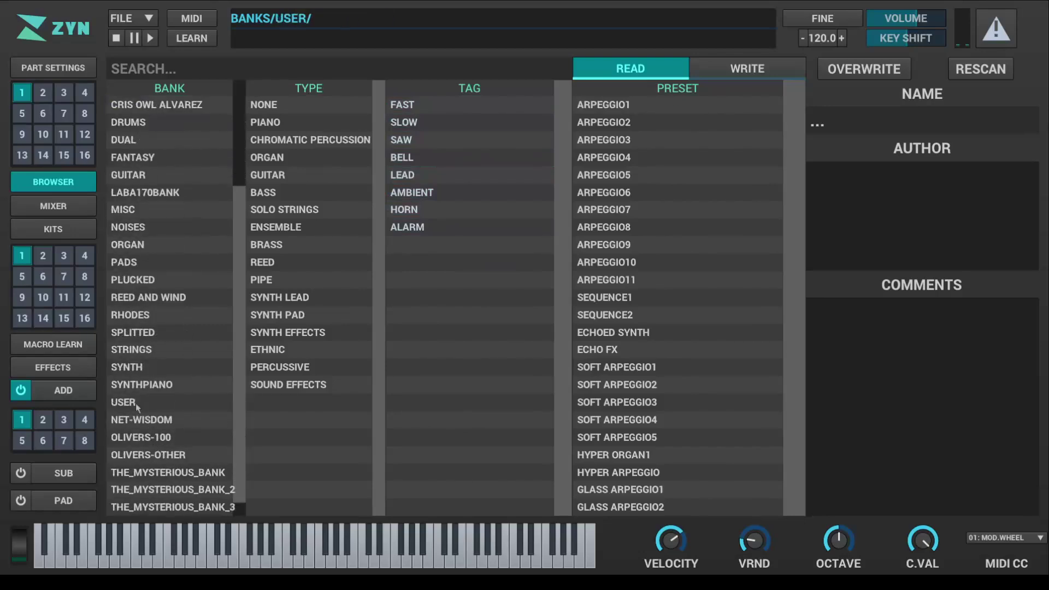
pyautogui.click(136, 403)
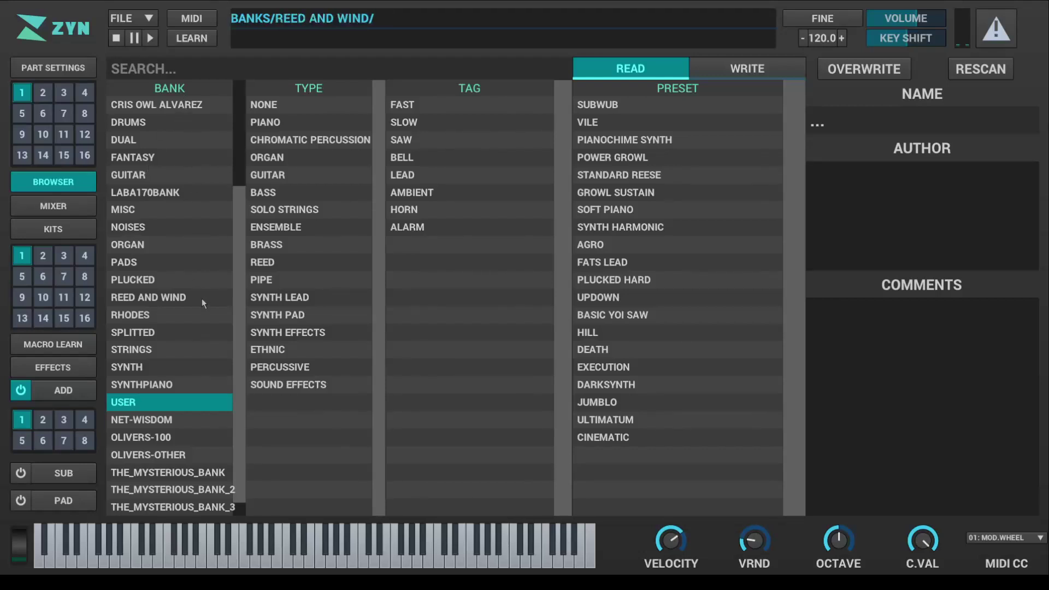
# View the presets of the User, Rhodes and Misc banks one after another.
pyautogui.scroll(-1, 236, 418)
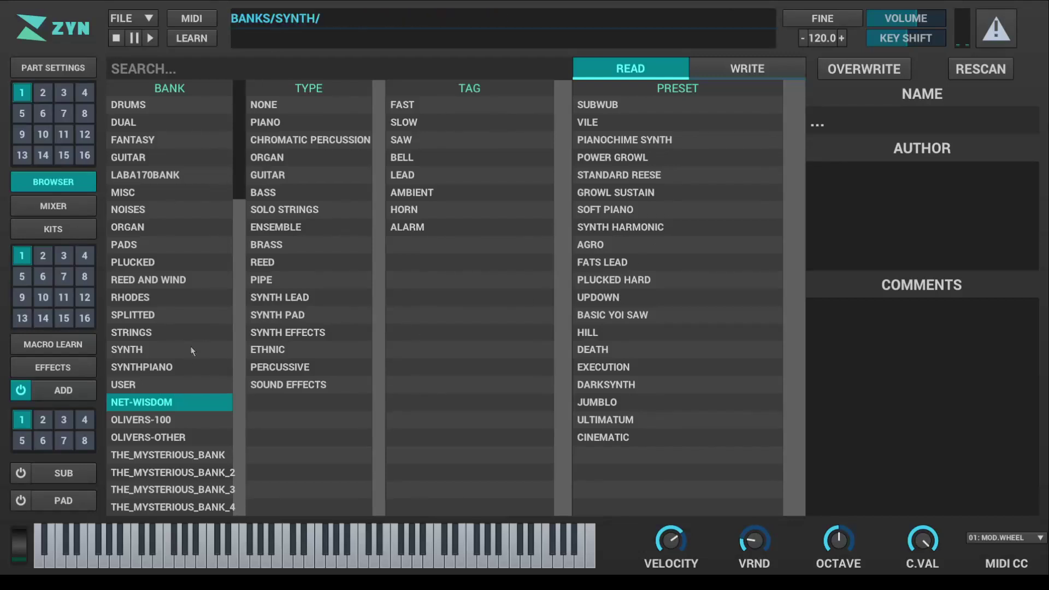
pyautogui.click(167, 384)
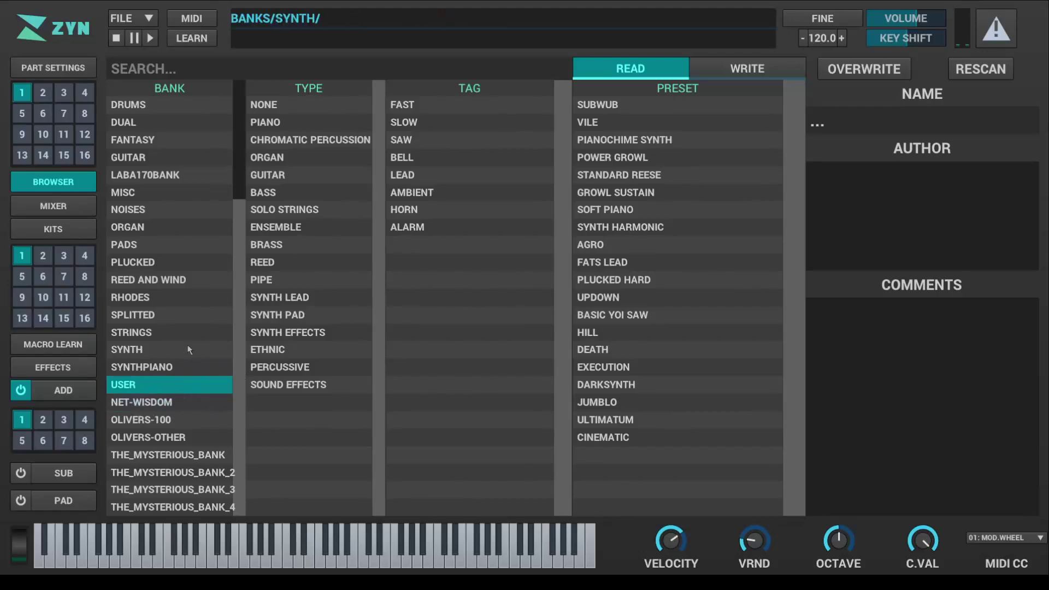
pyautogui.click(168, 299)
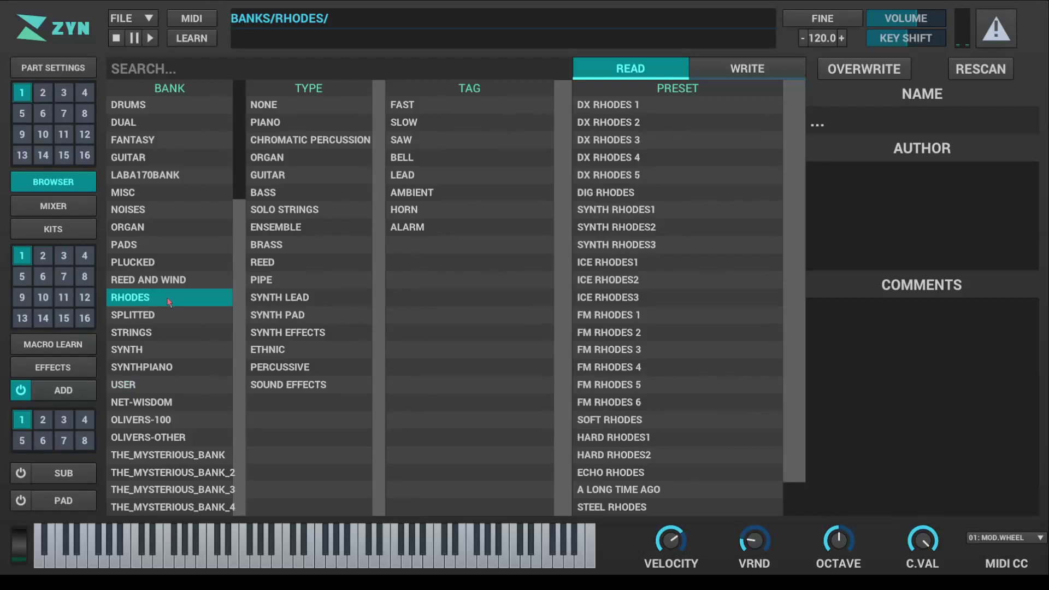
pyautogui.click(107, 192)
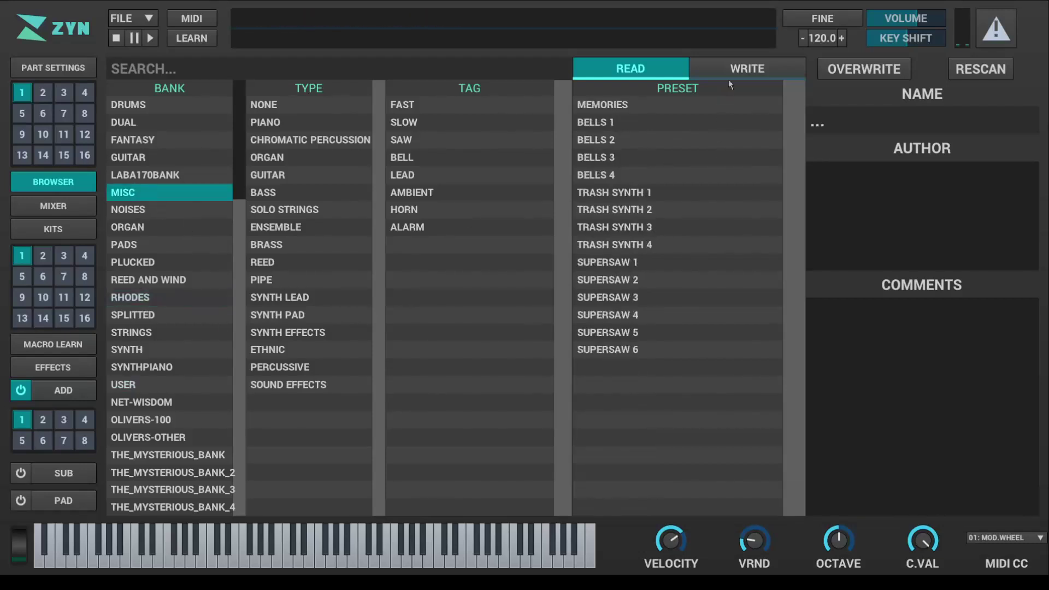
# Switch the preset browser to write mode and show the User bank's preset slots.
pyautogui.click(743, 70)
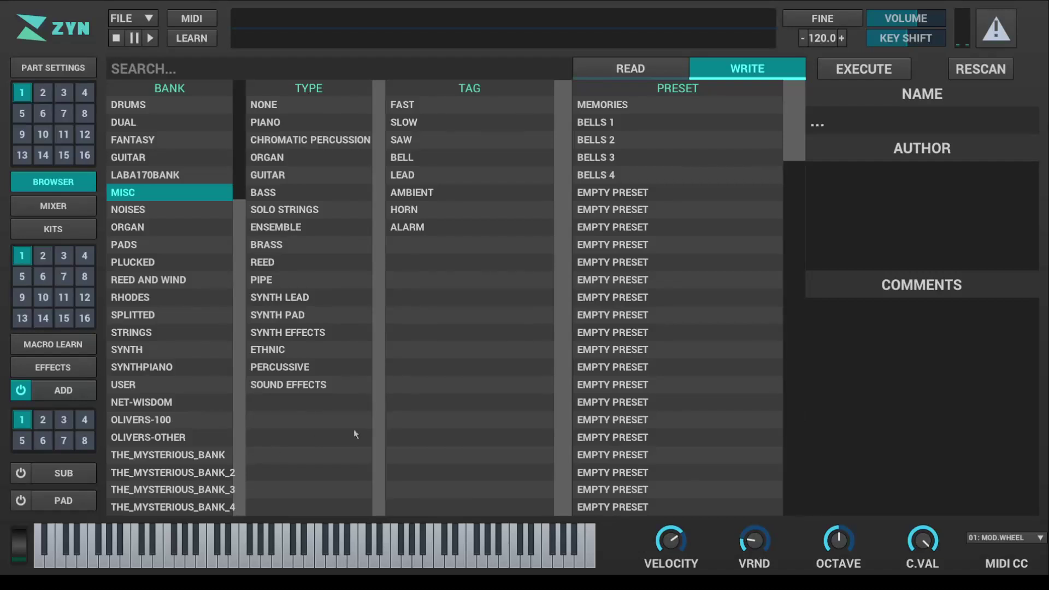
pyautogui.click(166, 389)
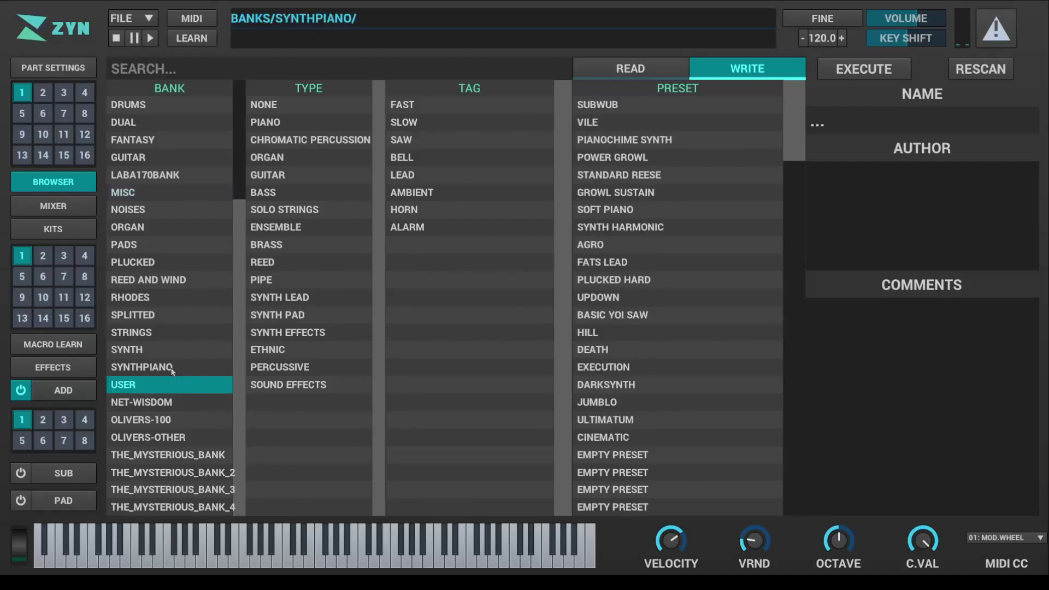
pyautogui.scroll(8, 171, 371)
pyautogui.scroll(-8, 145, 295)
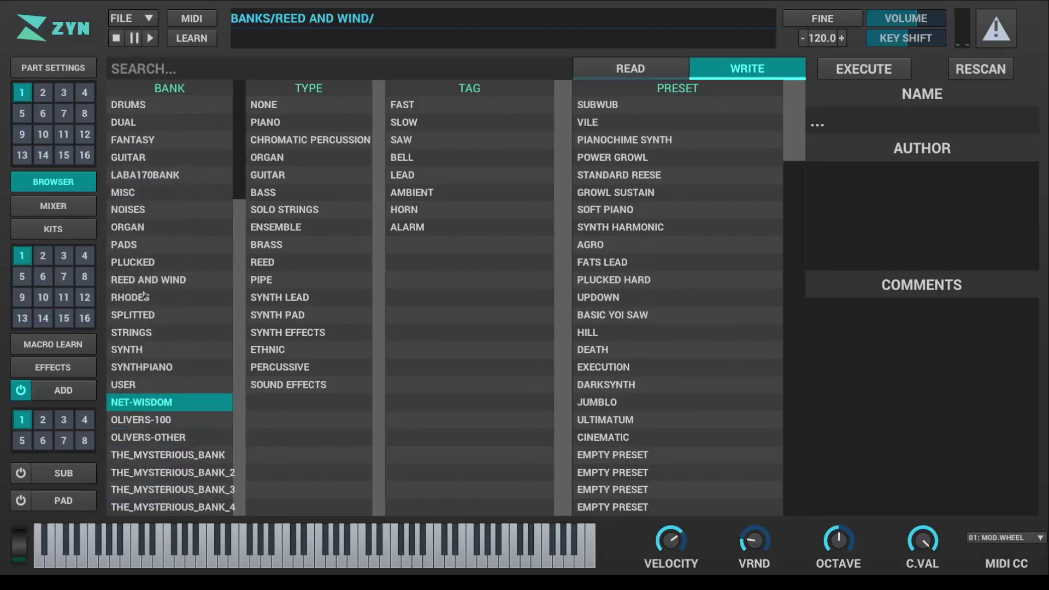
# Return to read mode and filter the User presets in turn by Piano, Organ, Bass, Solo Strings, Brass and Pipe types.
pyautogui.click(638, 71)
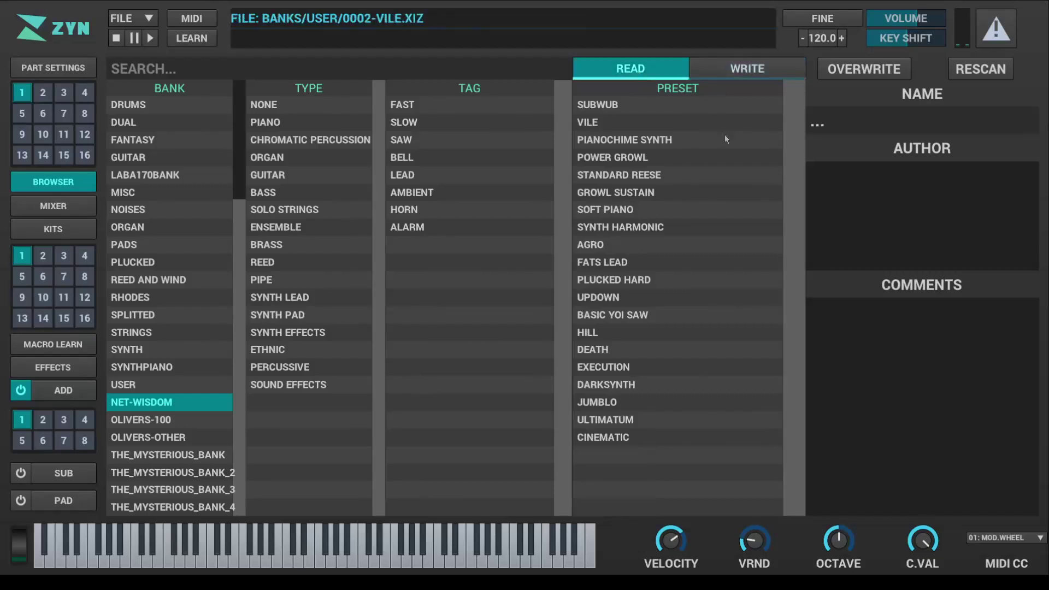
pyautogui.click(276, 121)
pyautogui.click(294, 156)
pyautogui.click(294, 156)
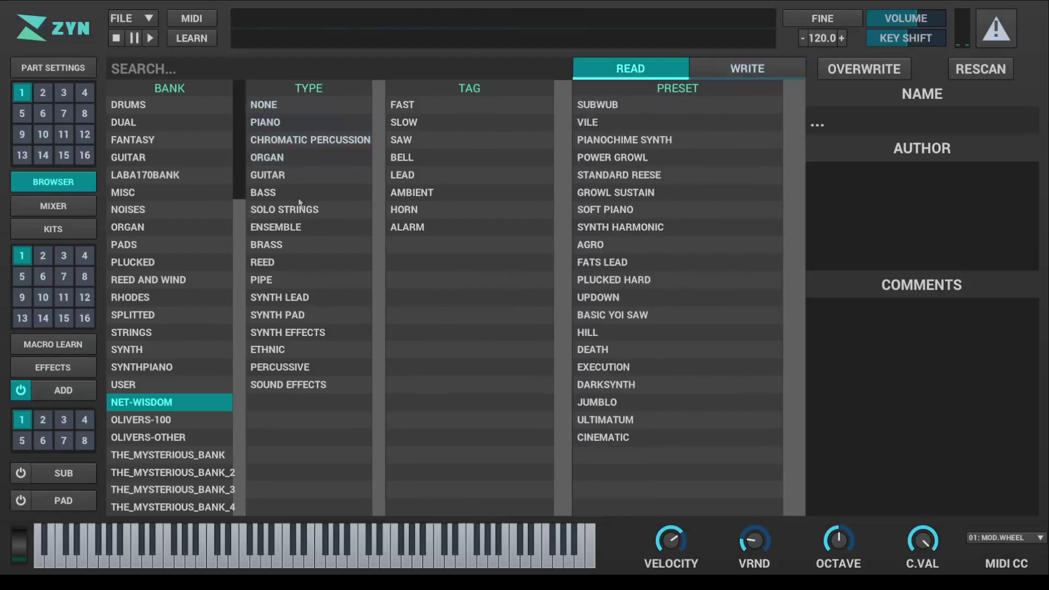
pyautogui.click(297, 193)
pyautogui.click(295, 209)
pyautogui.click(294, 244)
pyautogui.click(294, 279)
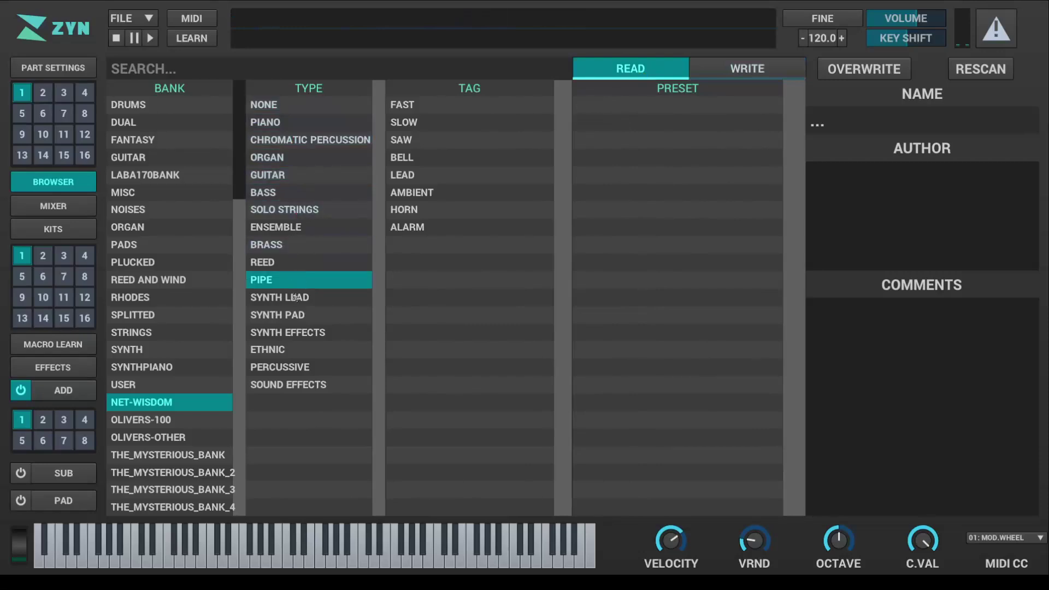
# Filter the User presets by Synth Lead, Synth Effects, Percussive, Ethnic, Synth Pad, Sound Effects and None types, and clear the type filter.
pyautogui.click(294, 297)
pyautogui.click(298, 332)
pyautogui.click(294, 367)
pyautogui.click(297, 332)
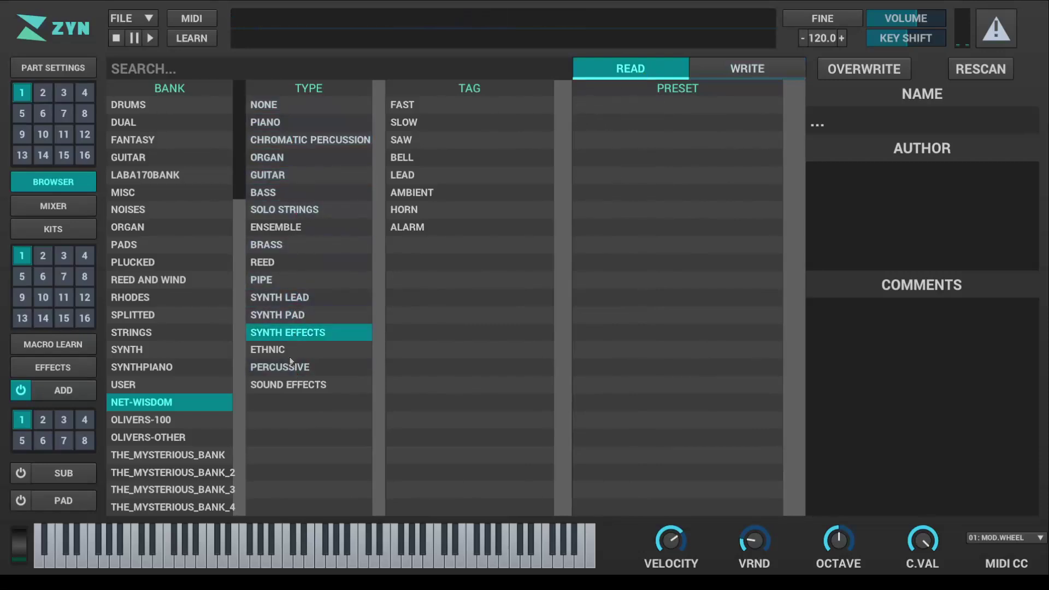
pyautogui.click(290, 355)
pyautogui.click(293, 315)
pyautogui.click(297, 354)
pyautogui.click(310, 383)
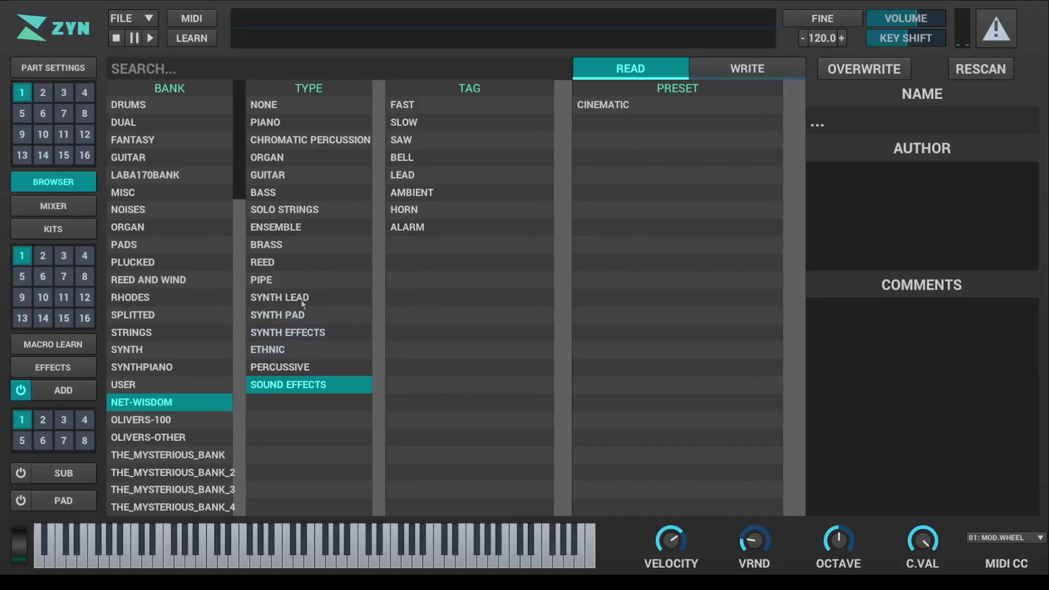
pyautogui.click(321, 106)
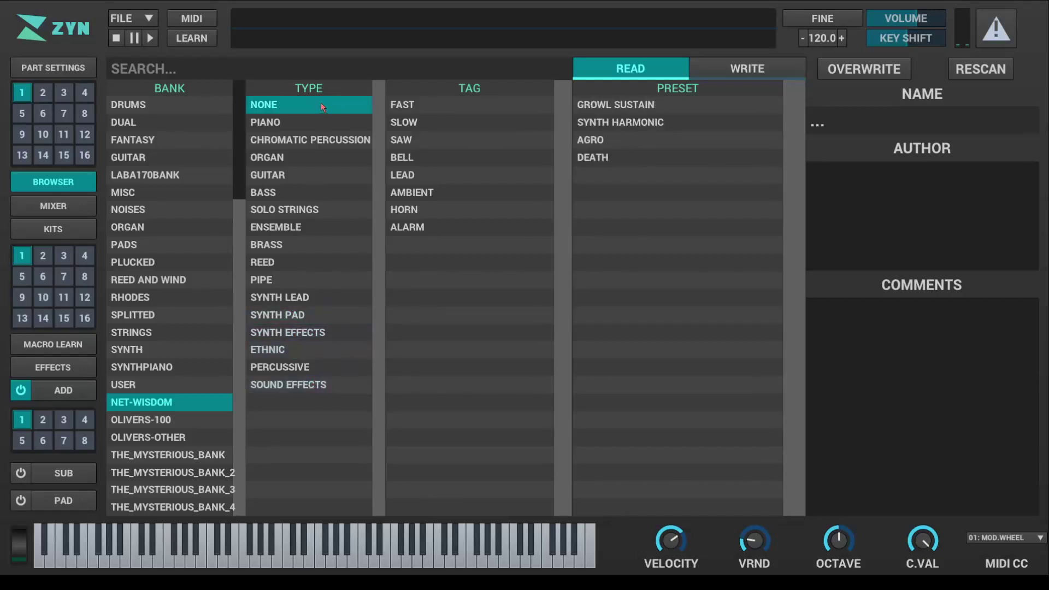
pyautogui.click(320, 103)
# Filter the User presets in turn by the Slow, Fast and Bell tags.
pyautogui.click(481, 120)
pyautogui.click(470, 109)
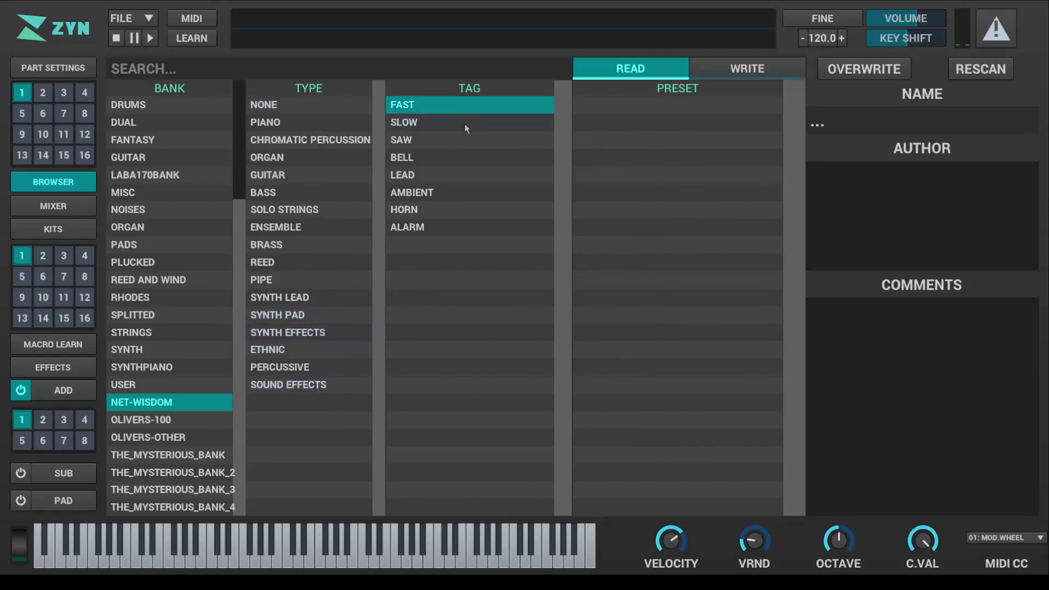
pyautogui.click(464, 157)
# Switch the preset browser to write mode and select the User bank.
pyautogui.click(747, 69)
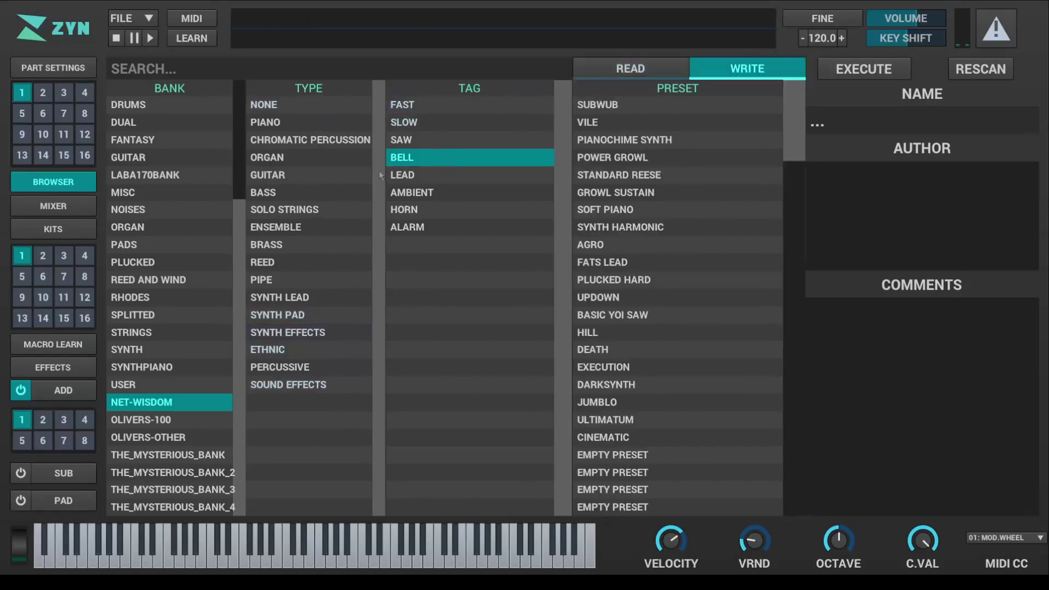
pyautogui.click(162, 386)
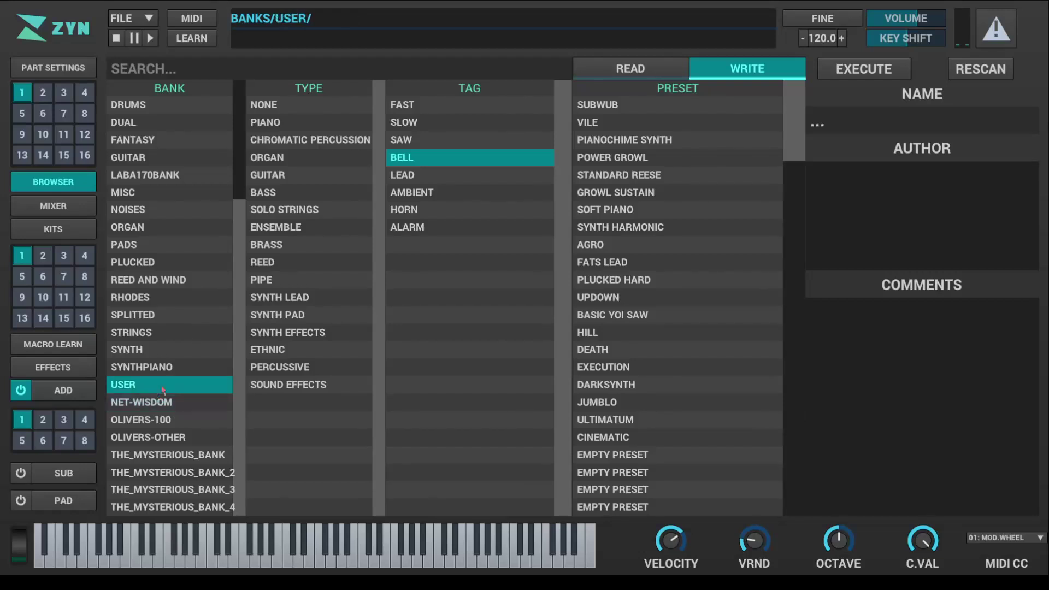
# Clear the Bell tag, filter the User bank's write view by Reed type and Lead tag, and remove both filters.
pyautogui.click(480, 158)
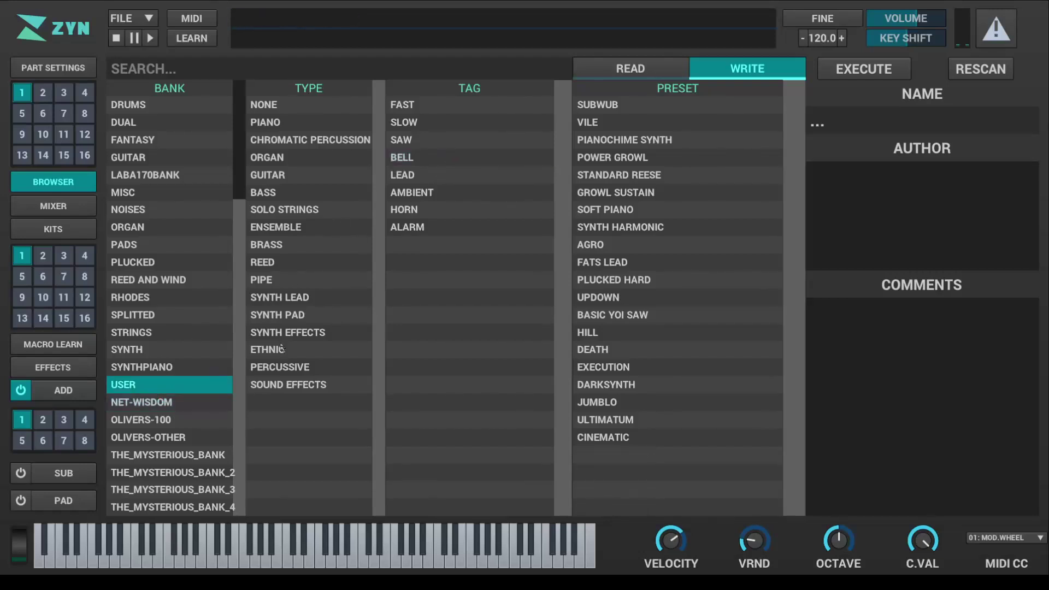
pyautogui.click(290, 264)
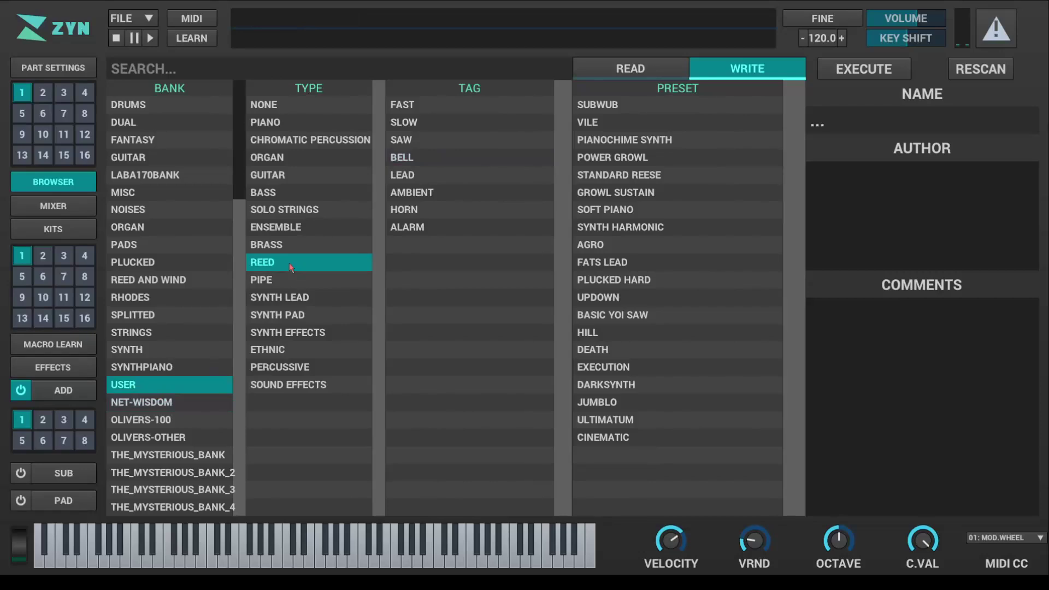
pyautogui.click(457, 174)
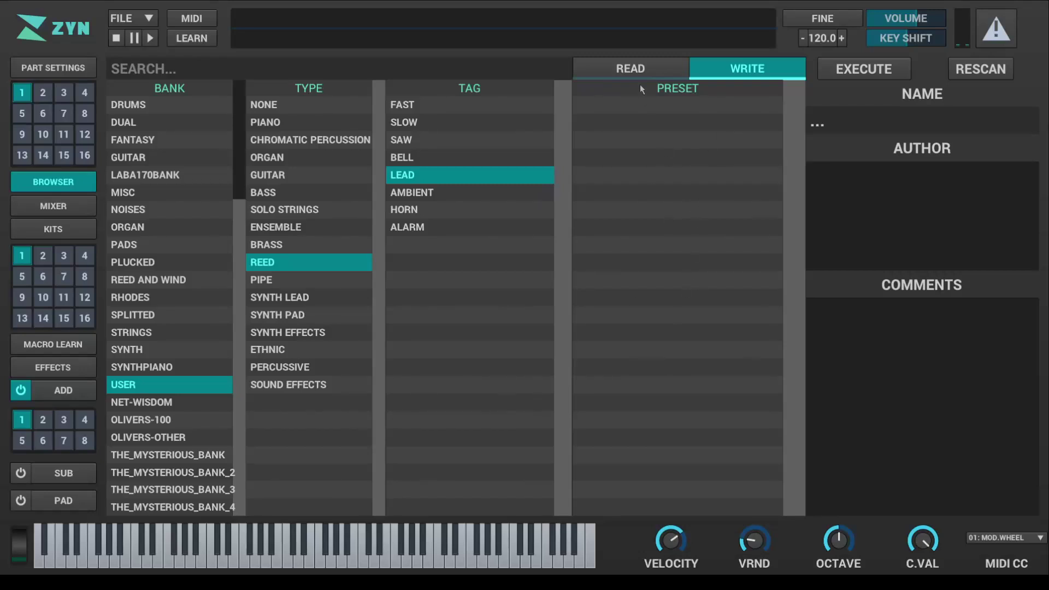
pyautogui.click(437, 175)
pyautogui.click(292, 263)
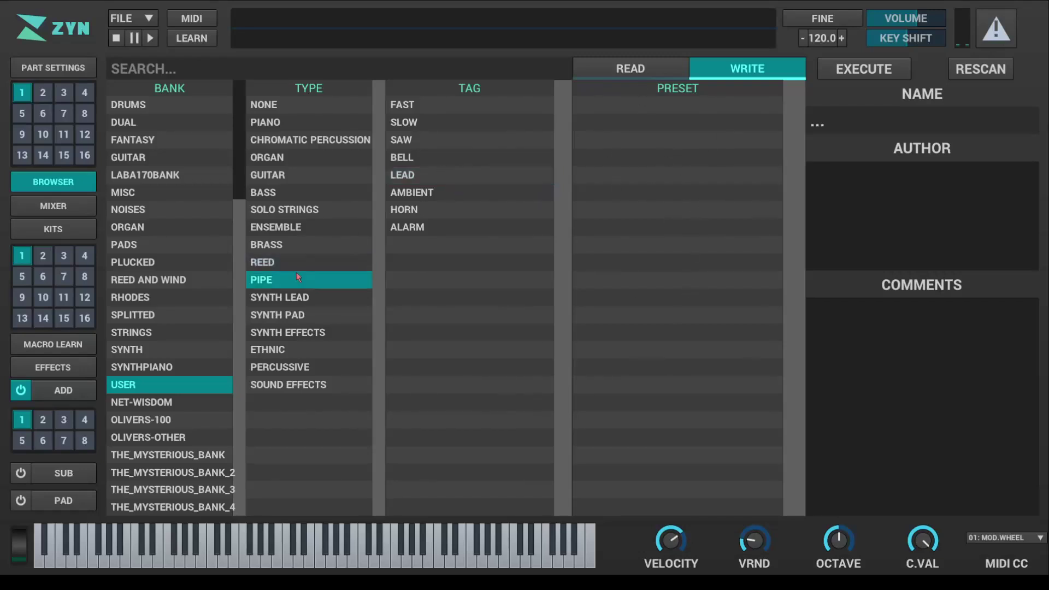
pyautogui.click(150, 385)
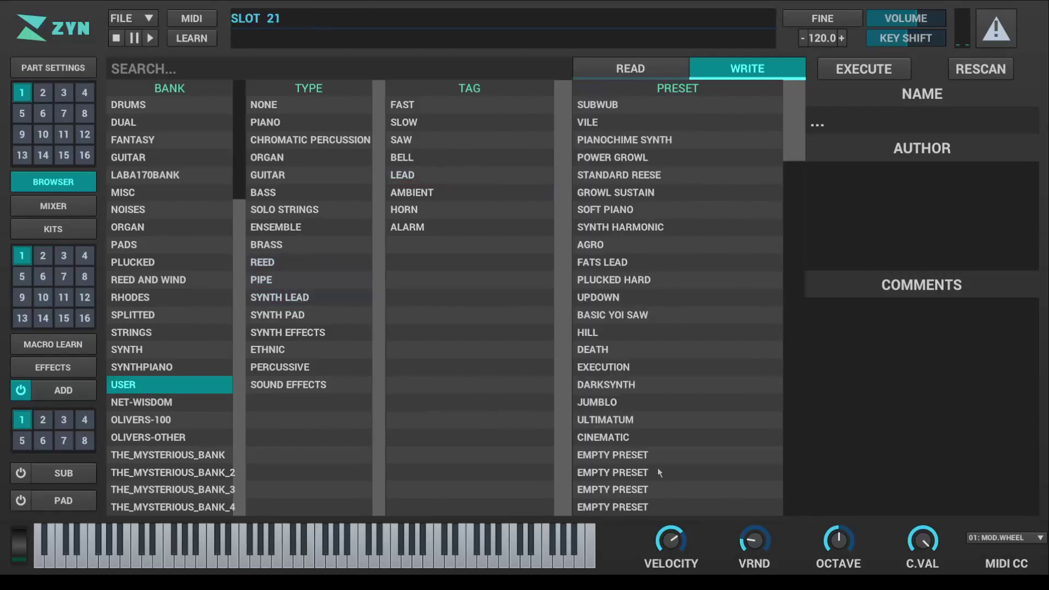
# Filter the write view by Brass type and Bell tag, and clear both filters along with the User bank selection.
pyautogui.click(334, 240)
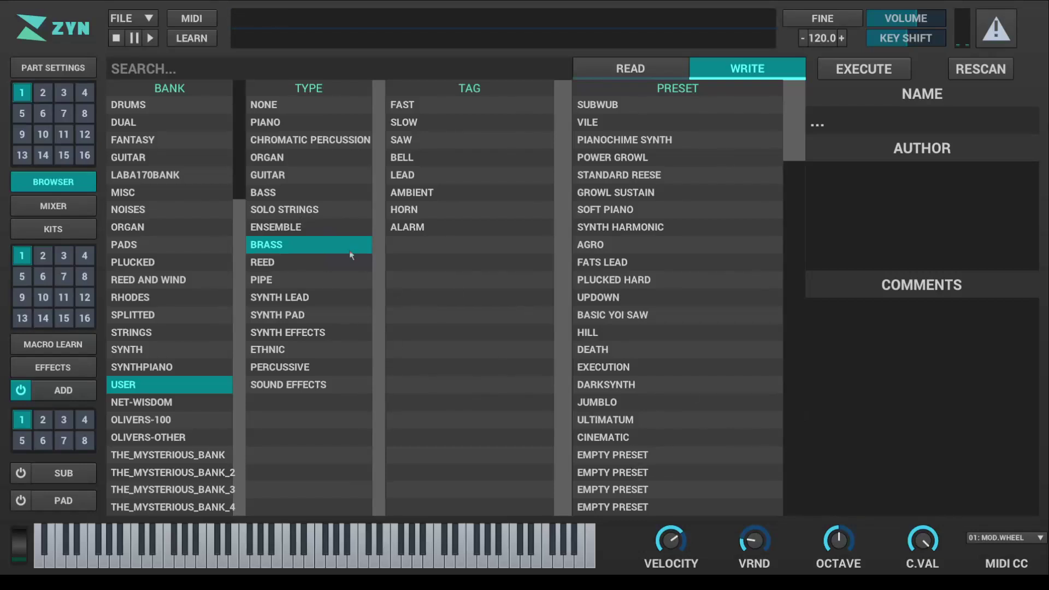
pyautogui.click(478, 160)
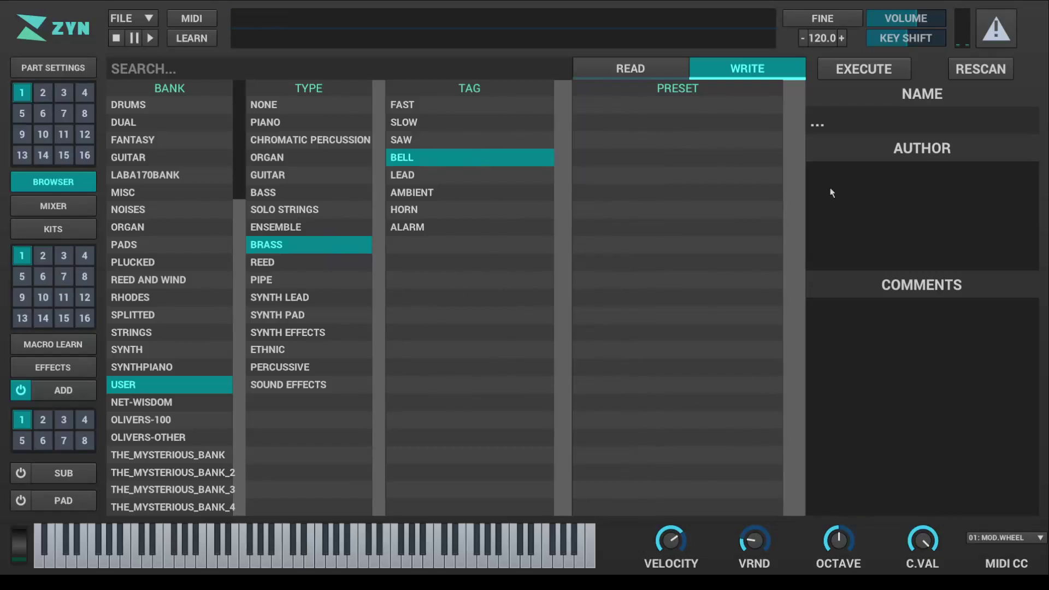
pyautogui.click(455, 161)
pyautogui.click(319, 247)
pyautogui.click(174, 385)
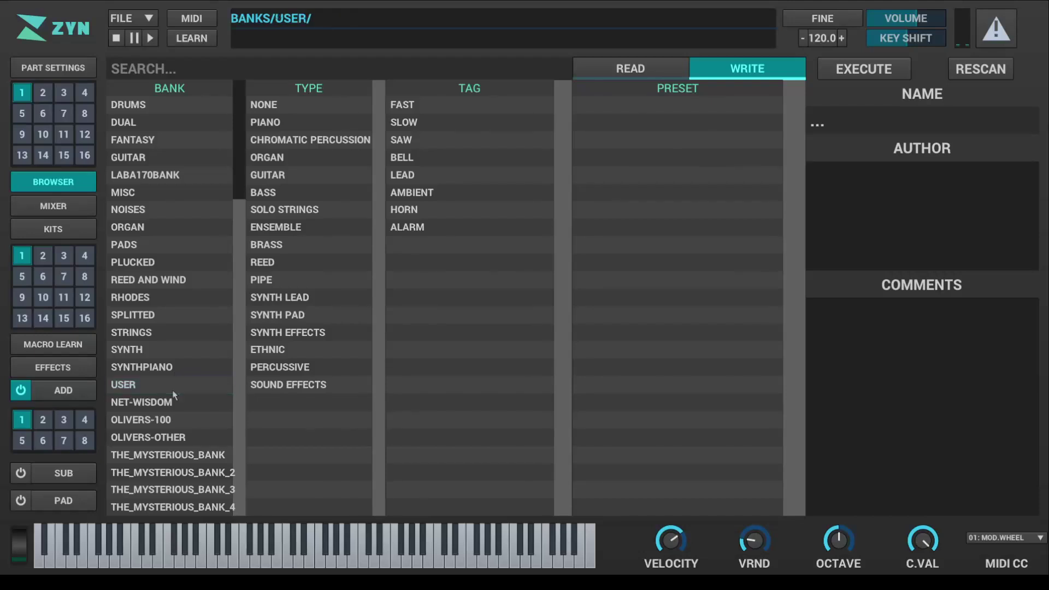
# Combine the Saw tag, Pipe type and User bank in write mode, and clear all three selections.
pyautogui.click(480, 141)
pyautogui.click(293, 280)
pyautogui.click(175, 391)
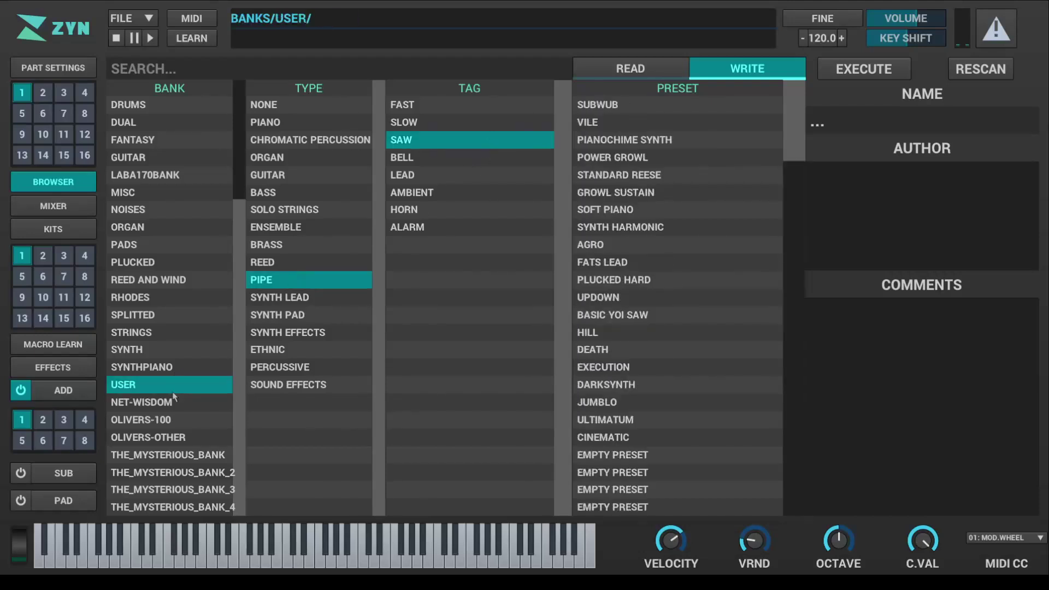
pyautogui.click(452, 139)
pyautogui.click(289, 281)
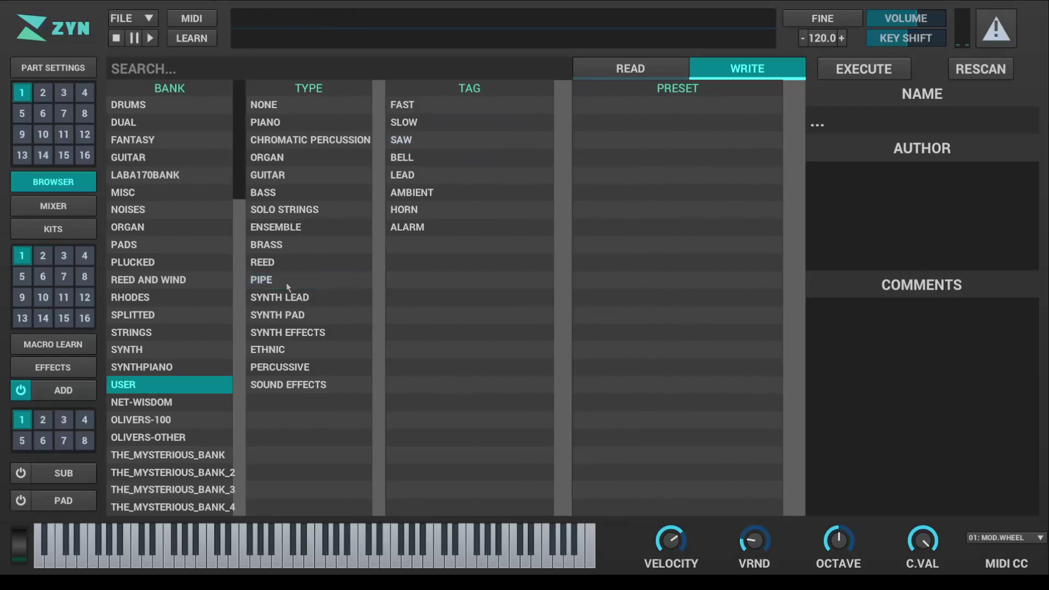
pyautogui.click(190, 385)
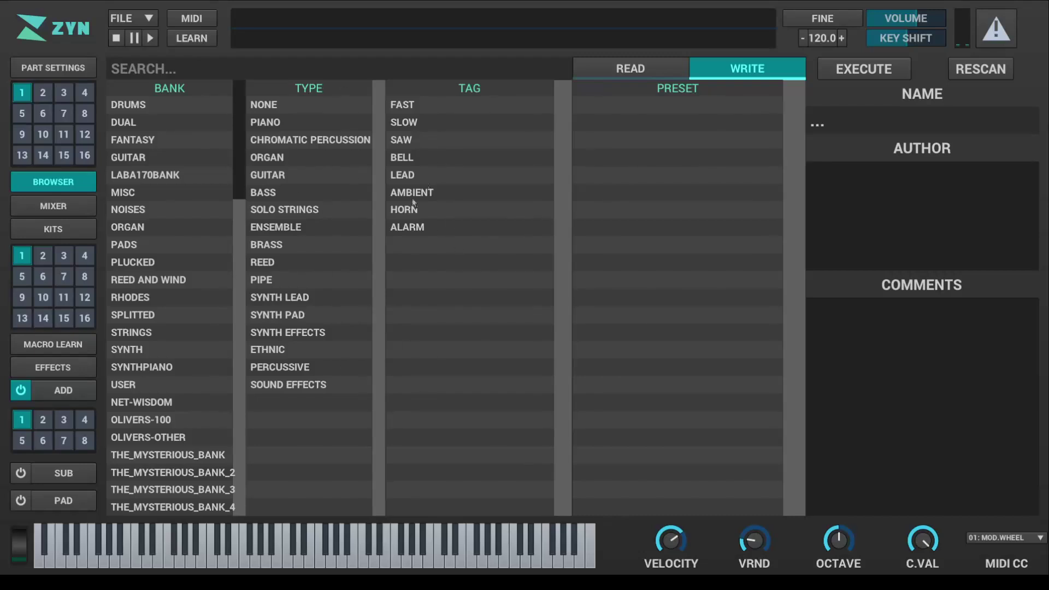
# Select the User bank in read mode, and switch to write mode to look through its filled and empty slots.
pyautogui.click(628, 75)
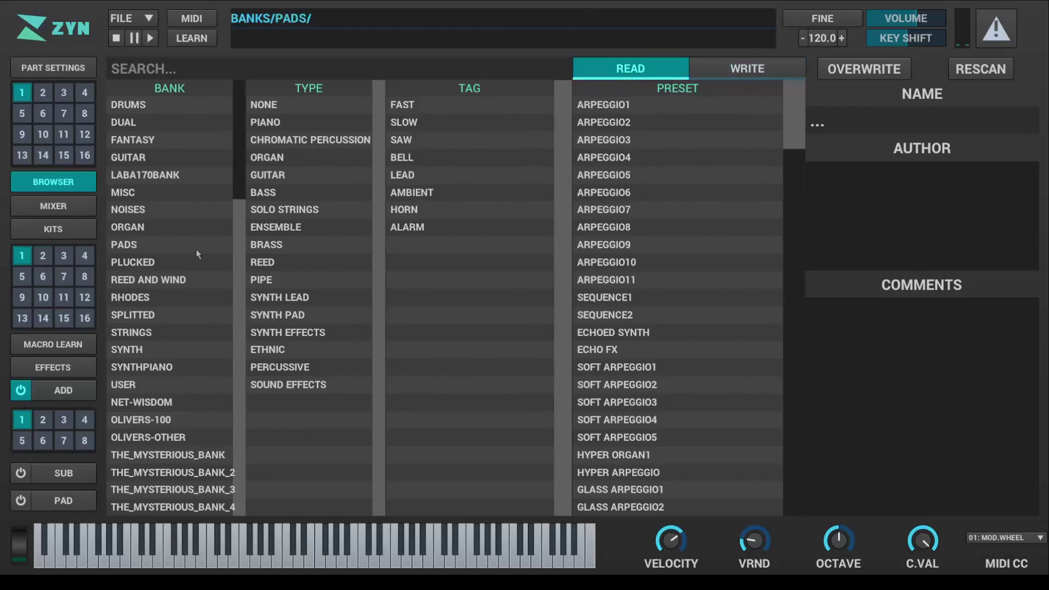
pyautogui.click(174, 385)
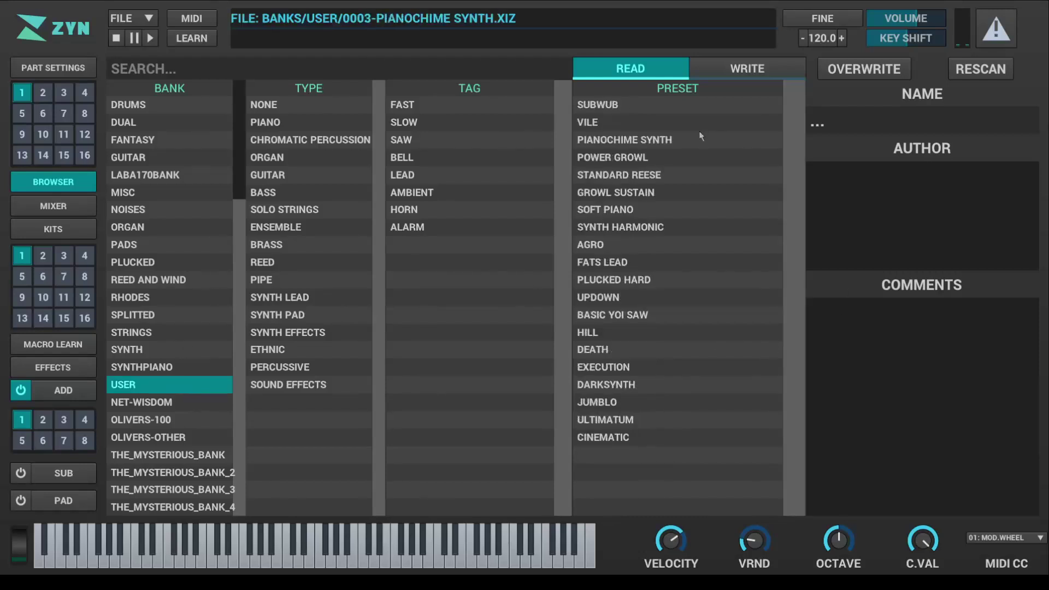
pyautogui.click(746, 70)
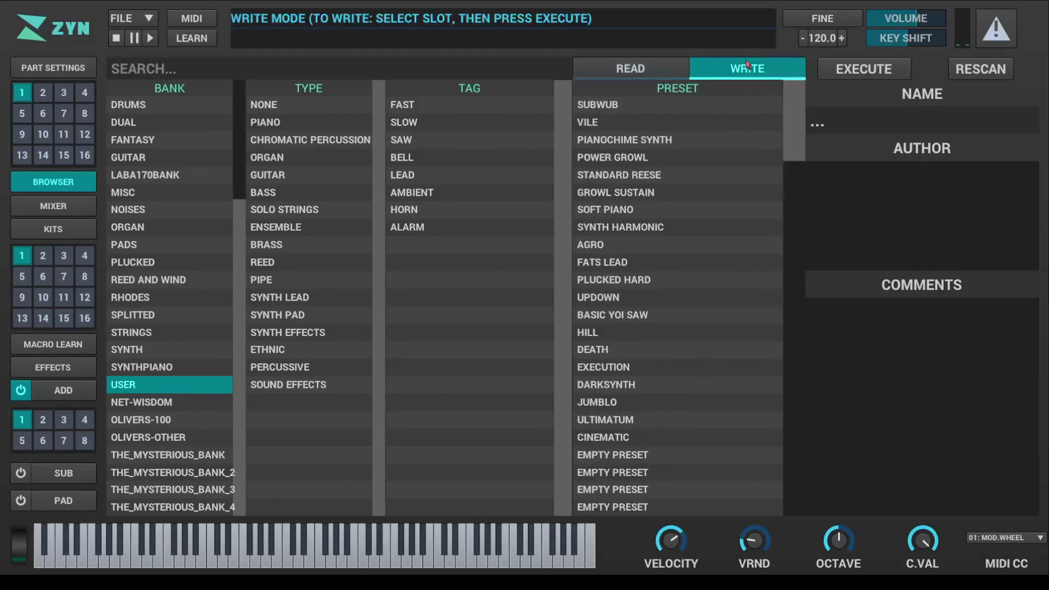
pyautogui.scroll(-3, 686, 420)
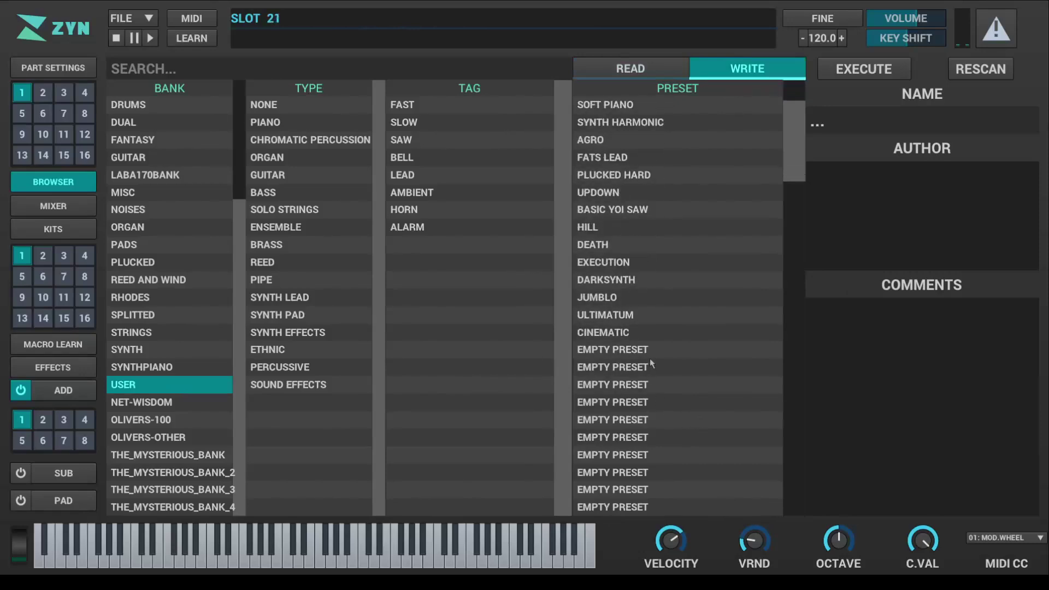
pyautogui.scroll(2, 656, 349)
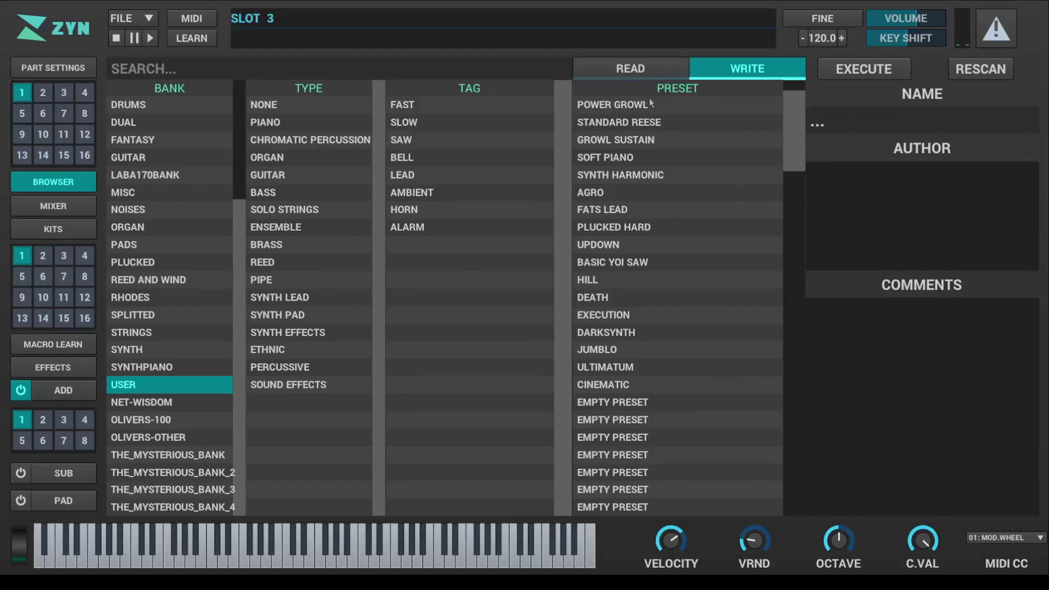
# Return the preset browser to read mode and rescan the banks.
pyautogui.click(632, 69)
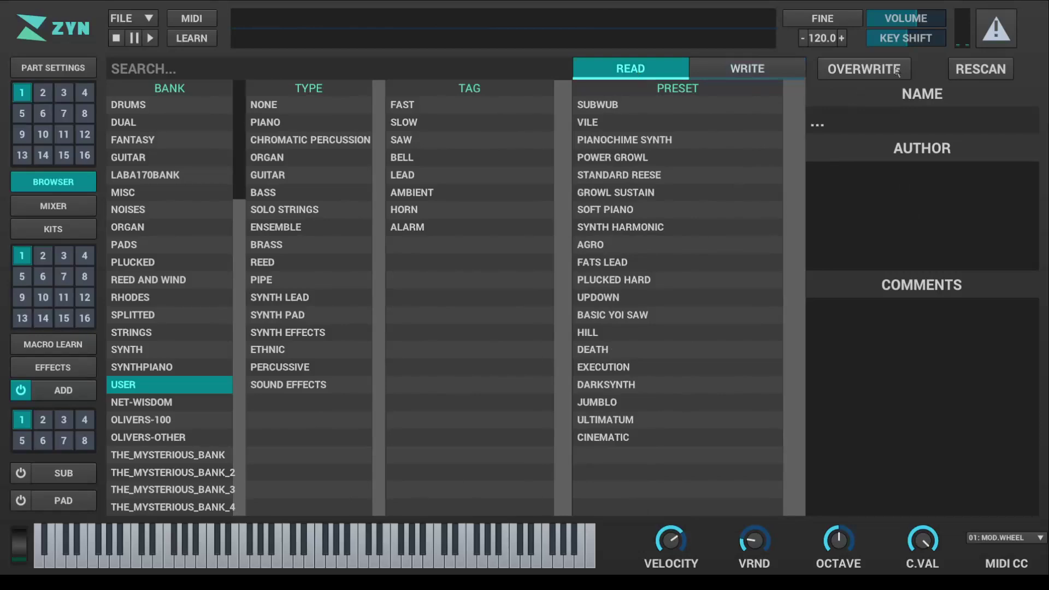
pyautogui.click(977, 74)
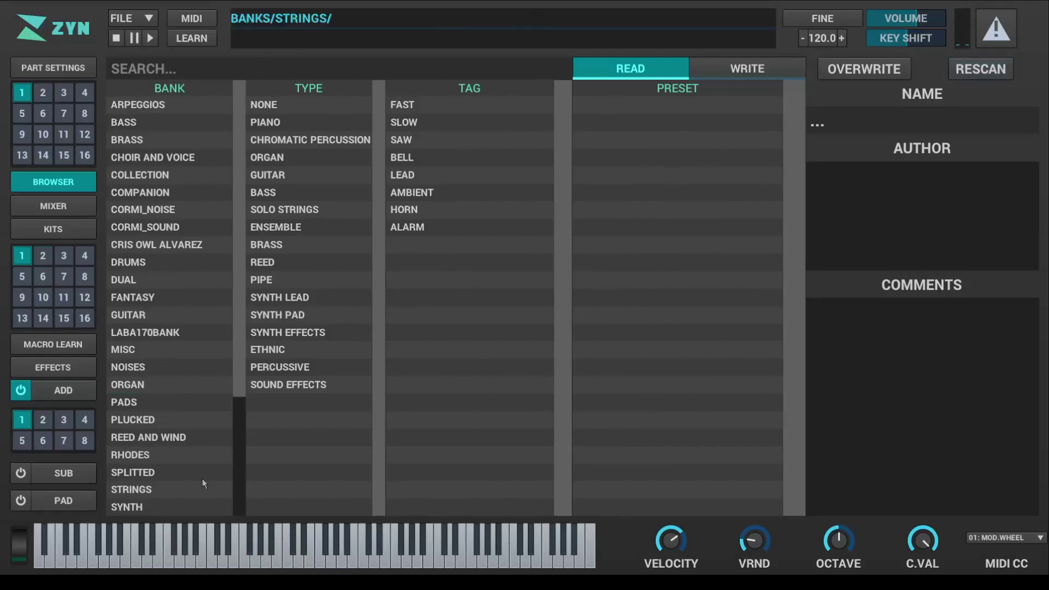
# View the ADD synth editor and the effects while sounding a test note, and return to the preset browser.
pyautogui.click(33, 391)
pyautogui.click(347, 551)
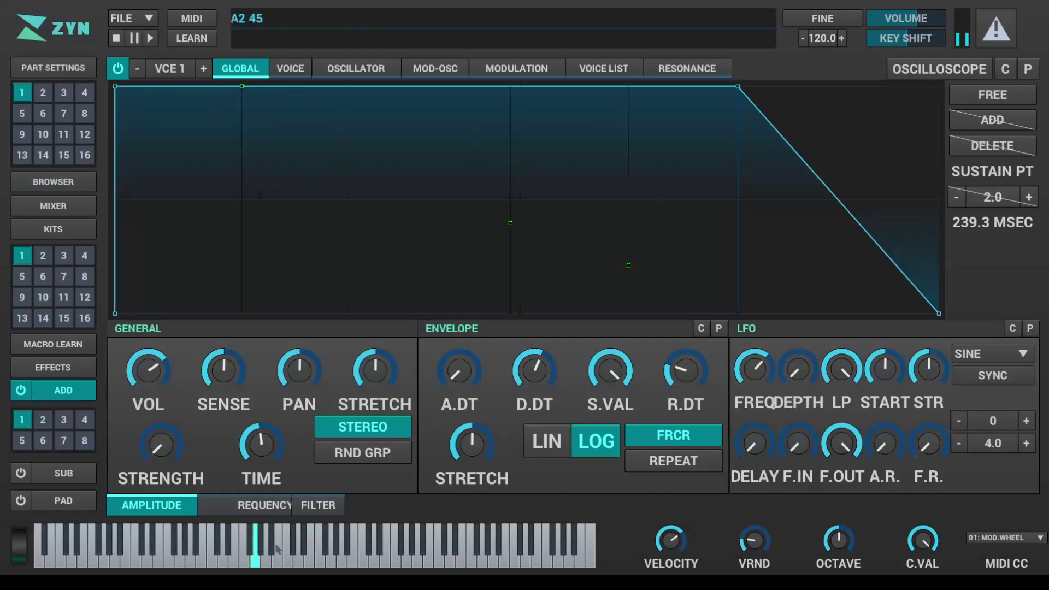
pyautogui.click(53, 367)
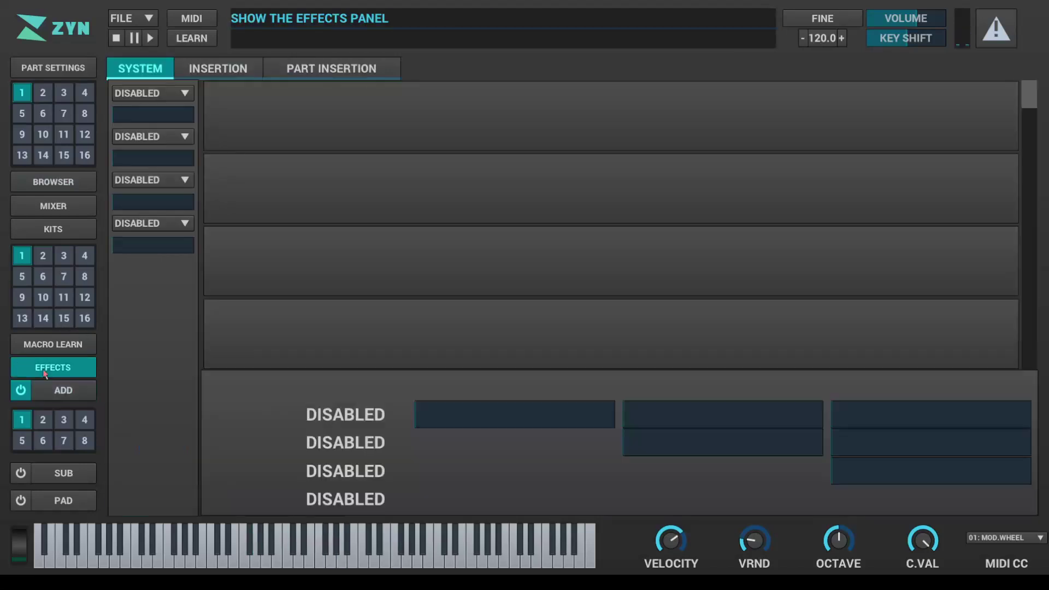
pyautogui.click(59, 188)
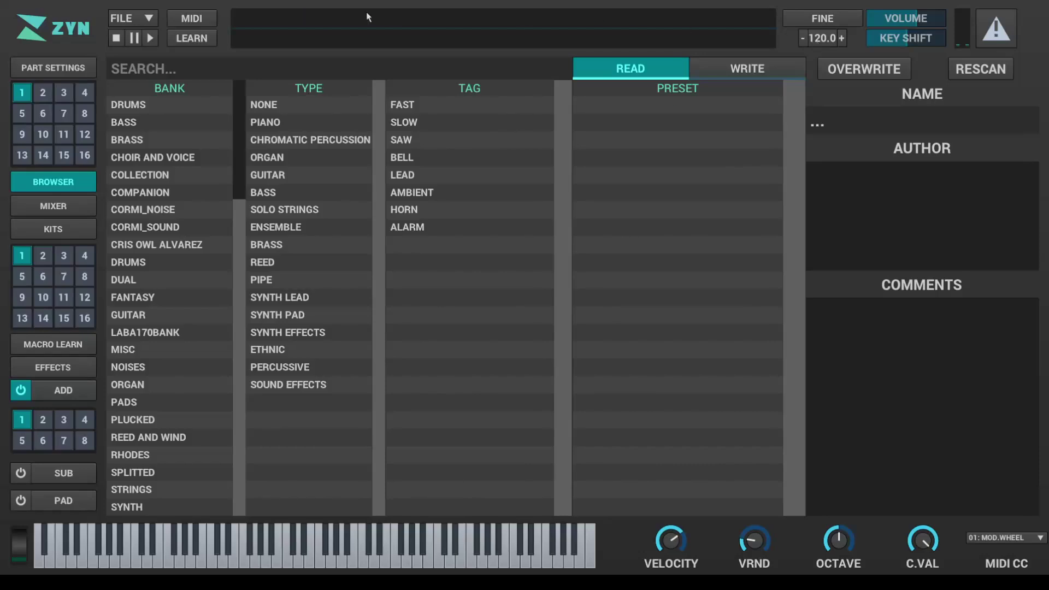
# Set the tempo to 130 and toggle the fine adjustment mode on and back off.
pyautogui.click(842, 37)
pyautogui.click(841, 38)
pyautogui.click(842, 38)
pyautogui.click(841, 37)
pyautogui.click(842, 37)
pyautogui.click(841, 38)
pyautogui.click(842, 38)
pyautogui.click(842, 38)
pyautogui.click(842, 38)
pyautogui.click(841, 38)
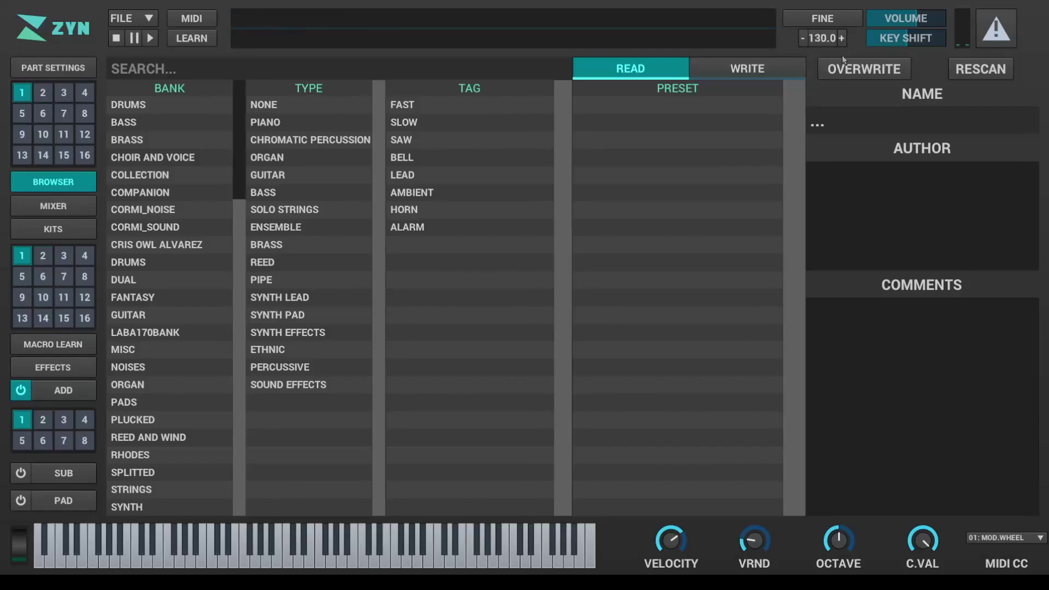
pyautogui.click(841, 17)
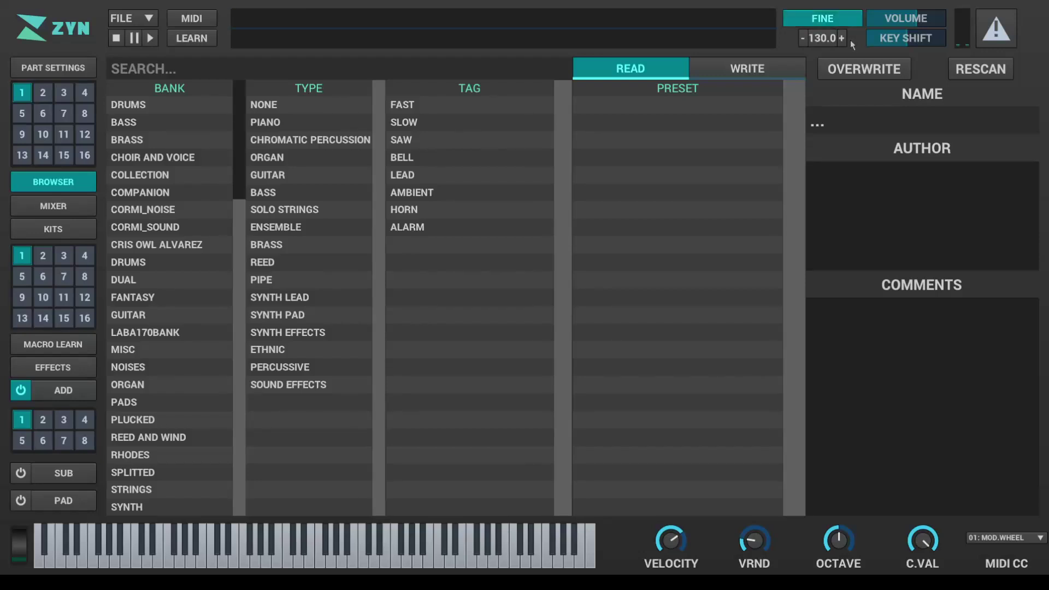
pyautogui.click(852, 19)
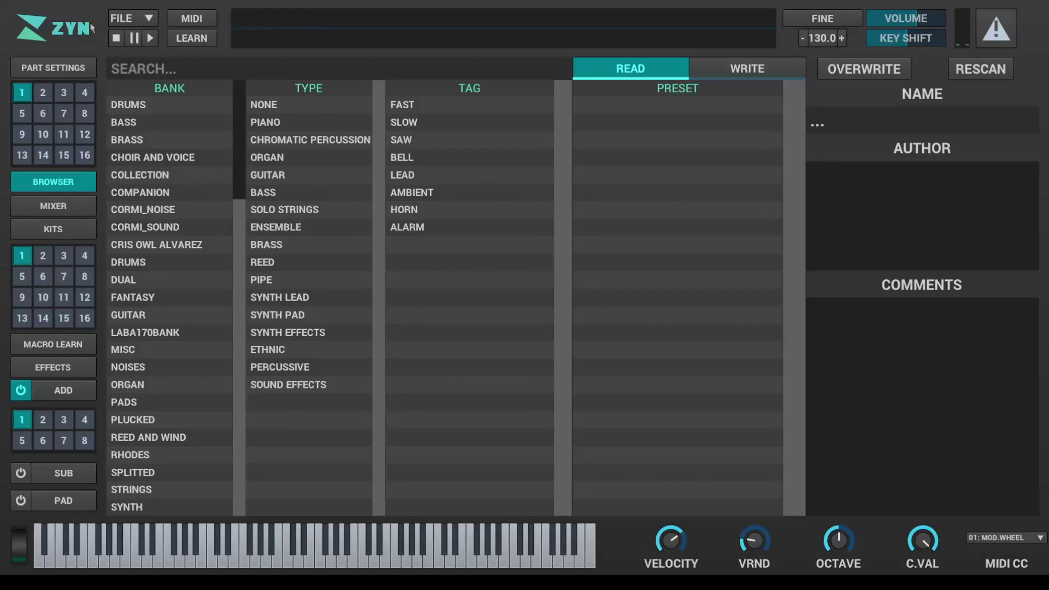
# Show the file commands for instruments, masters, microtonal settings and MIDI bindings, and close them without choosing one.
pyautogui.click(143, 17)
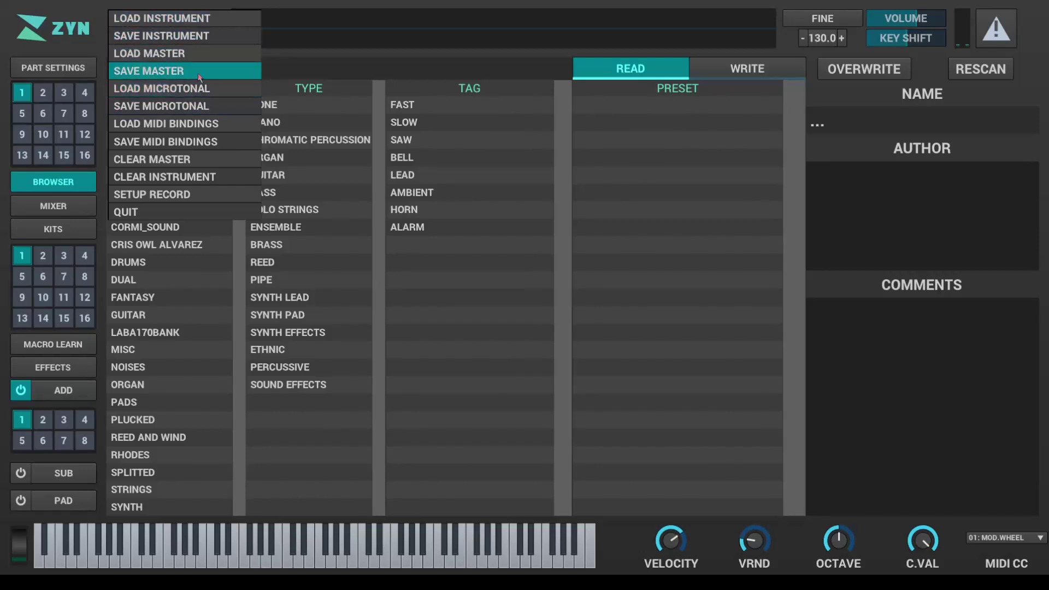
pyautogui.click(97, 12)
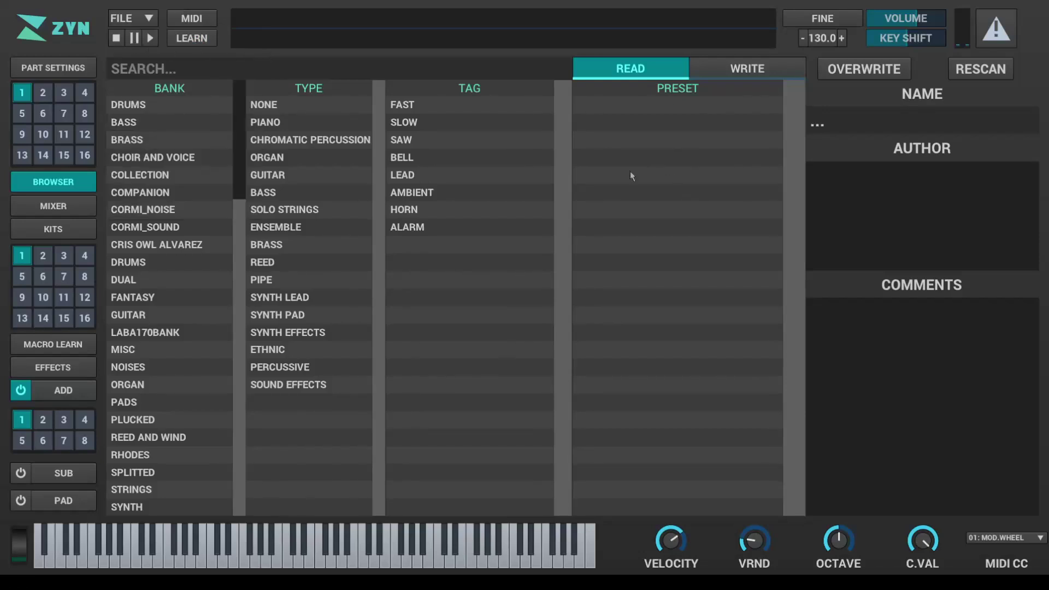
pyautogui.click(189, 367)
pyautogui.scroll(-3, 182, 367)
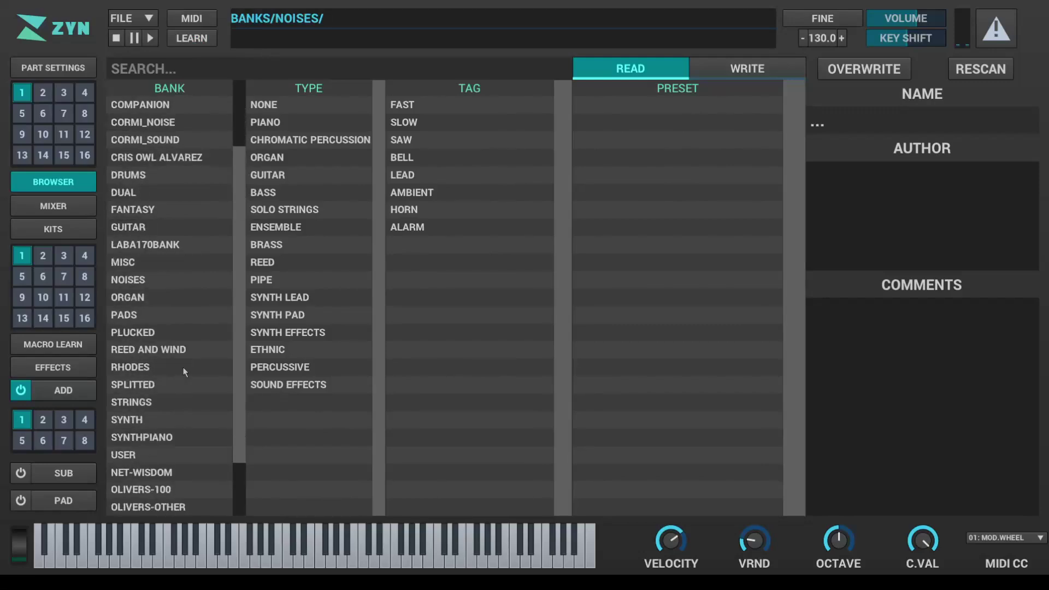
pyautogui.click(168, 454)
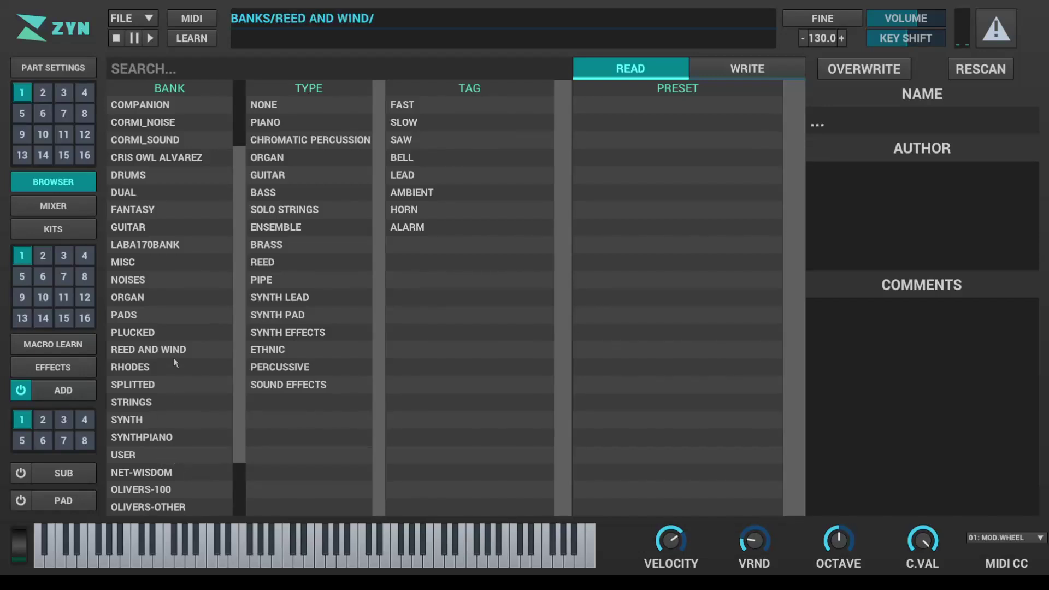
pyautogui.scroll(5, 174, 360)
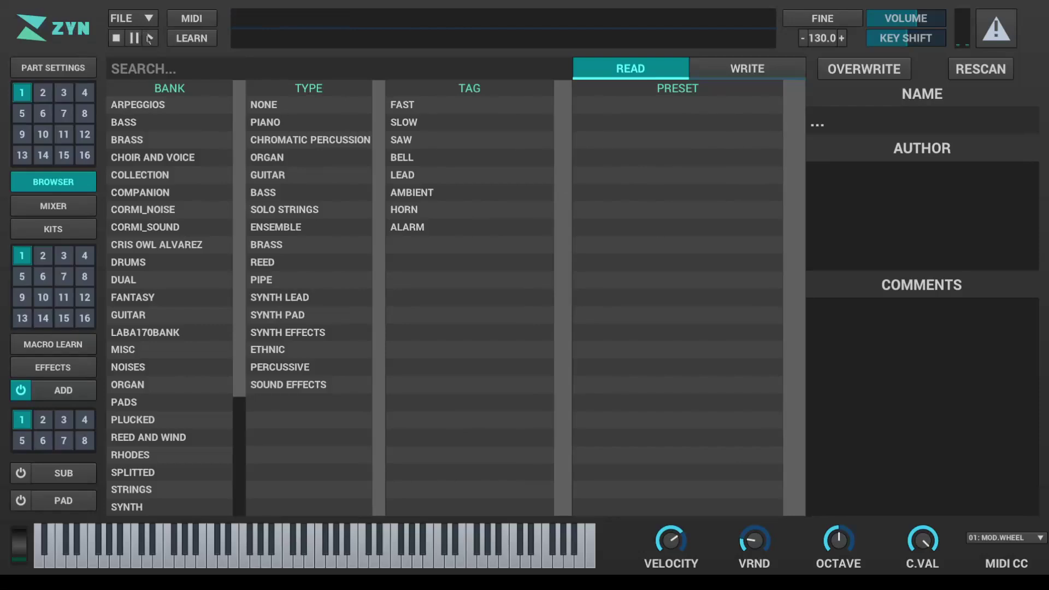
pyautogui.click(185, 38)
# Read through the program's credits and version information, and open the global settings.
pyautogui.click(60, 34)
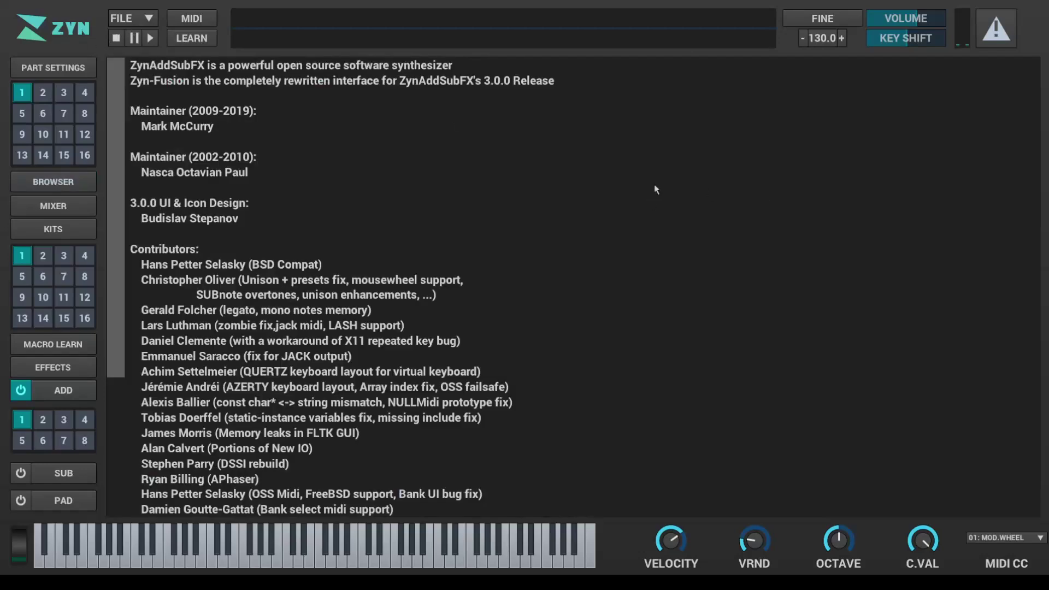
pyautogui.scroll(-1, 554, 148)
pyautogui.scroll(-5, 551, 155)
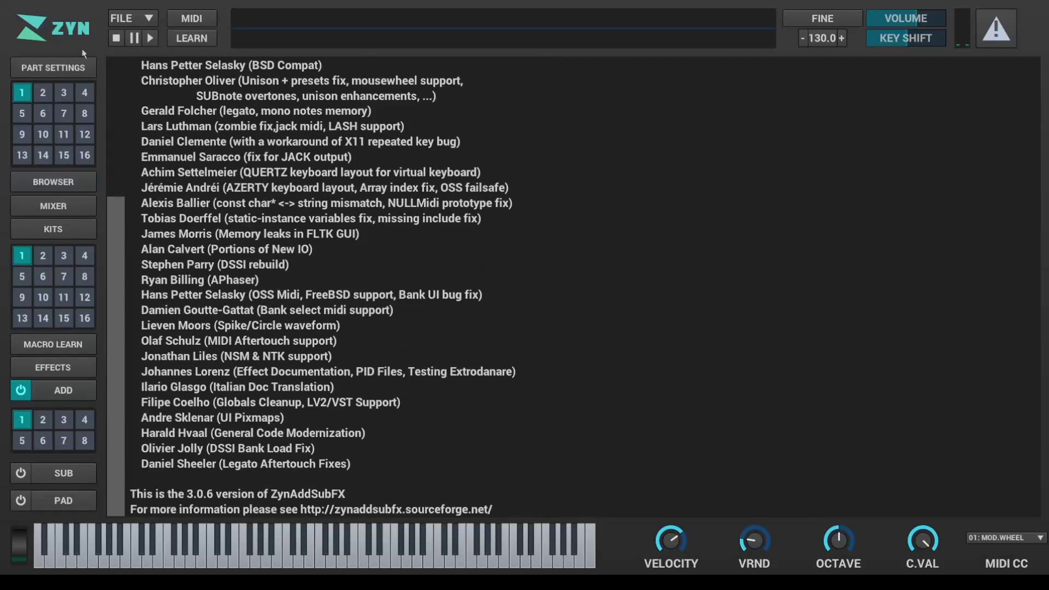
pyautogui.click(46, 31)
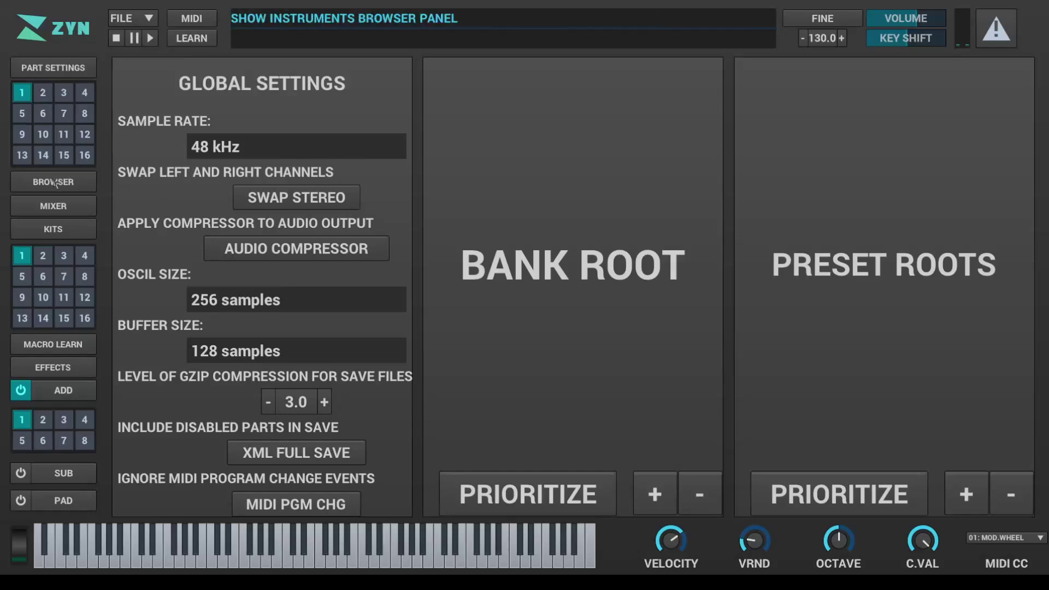
# Open the part settings and show the MIDI channel choices for part 1, keeping CH1.
pyautogui.click(71, 77)
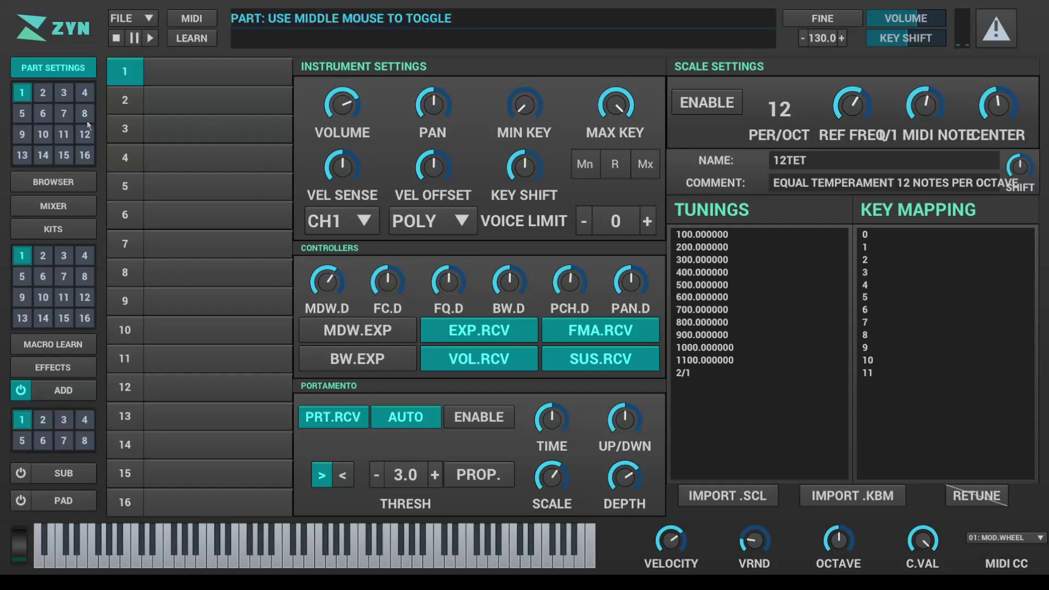
pyautogui.click(335, 220)
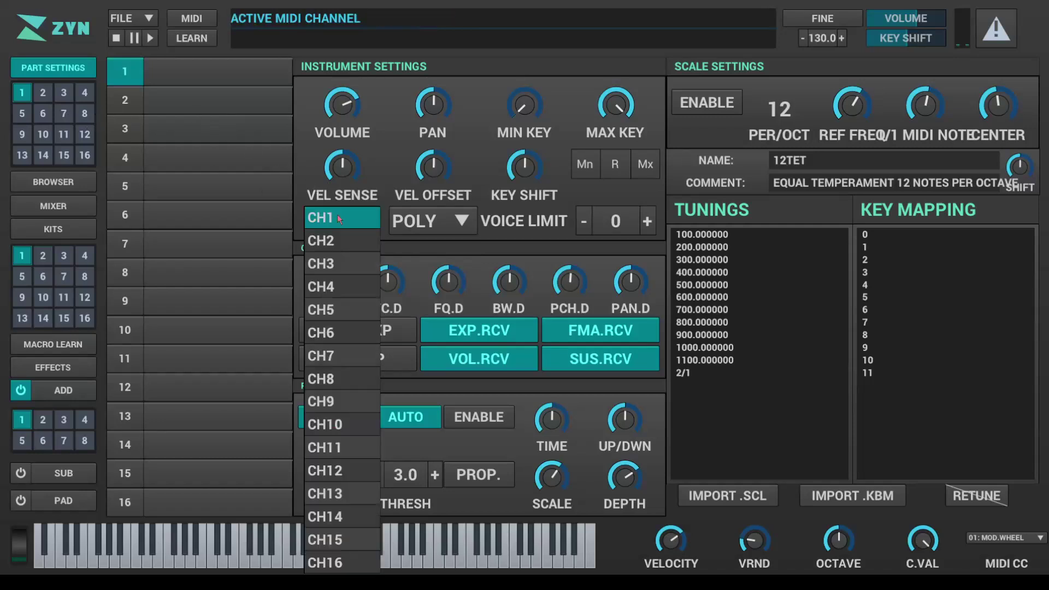
pyautogui.click(346, 224)
pyautogui.click(341, 218)
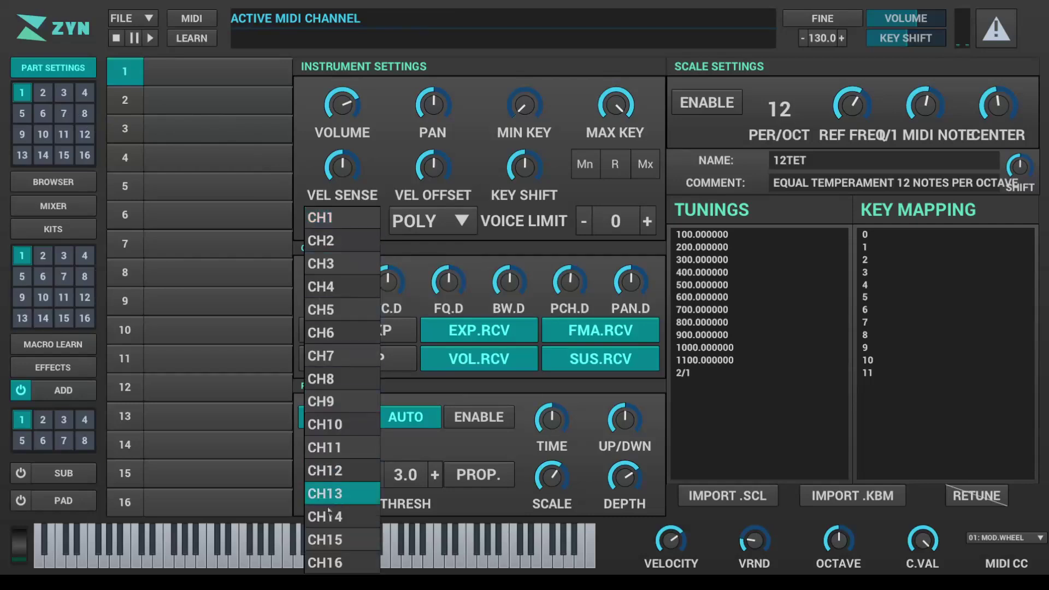
pyautogui.click(324, 217)
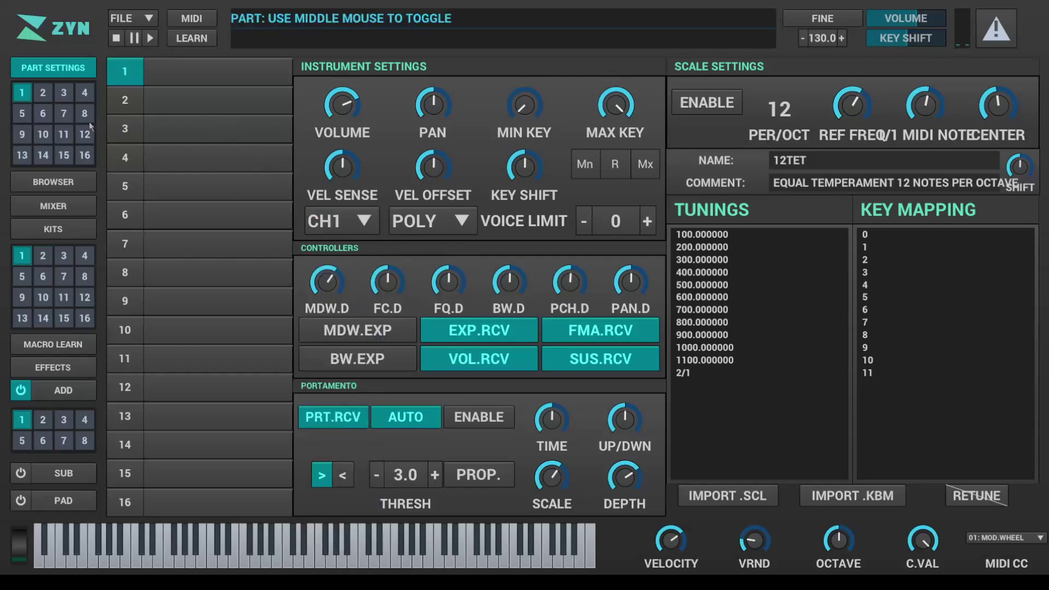
# Enable part 2, select it and set its active MIDI channel to CH1.
pyautogui.click(125, 99)
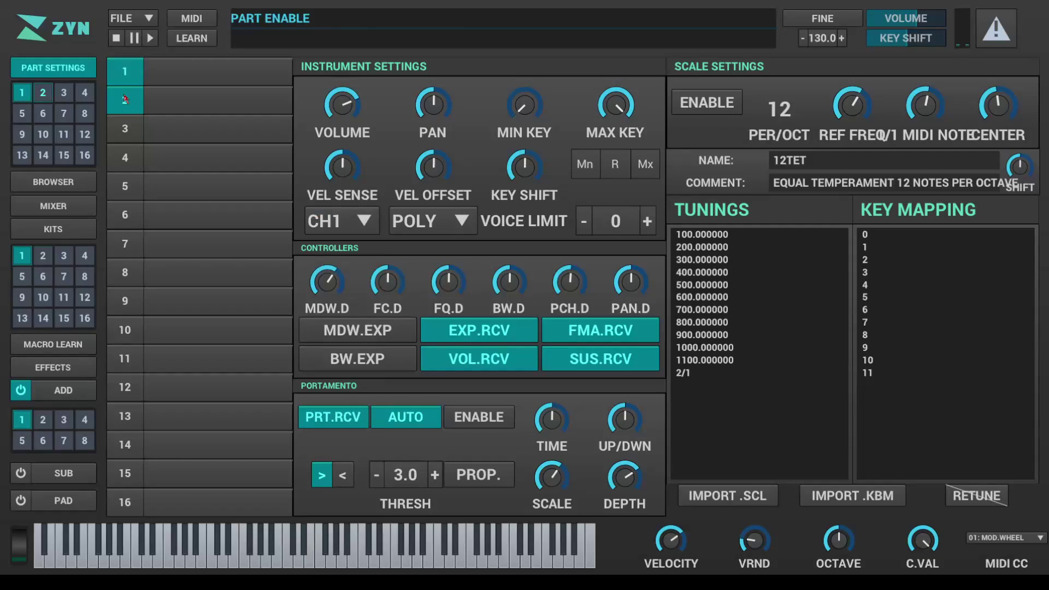
pyautogui.click(43, 94)
pyautogui.click(360, 221)
pyautogui.click(355, 215)
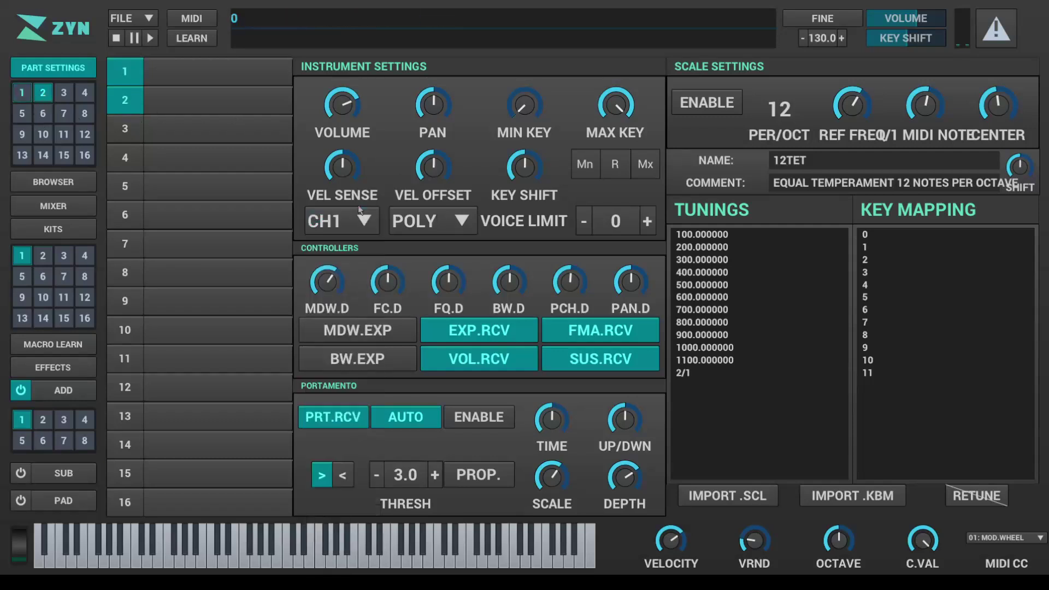
# Play several low and middle test notes on the virtual keyboard to hear both enabled parts together.
pyautogui.click(395, 557)
pyautogui.click(297, 557)
pyautogui.click(244, 557)
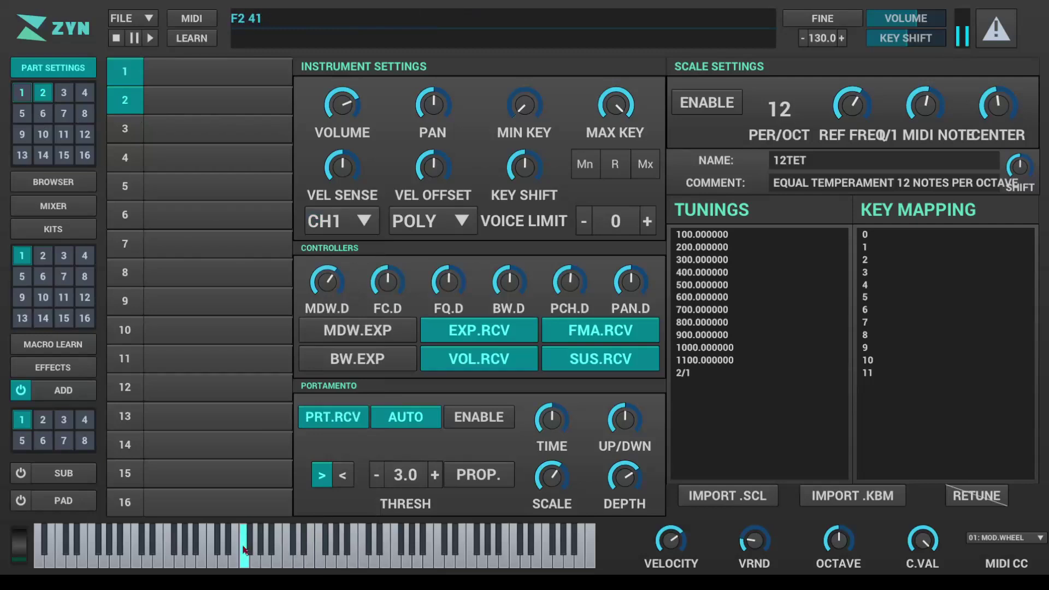
pyautogui.click(310, 557)
pyautogui.click(365, 557)
pyautogui.click(380, 543)
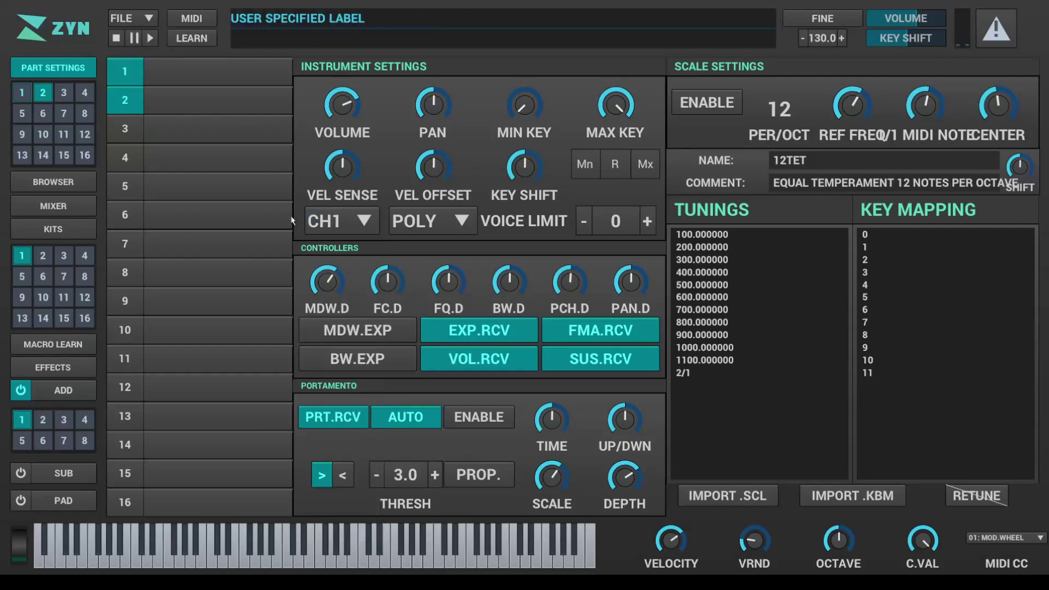
# Return part 2 to MIDI channel CH2, disable it and select part 1.
pyautogui.click(354, 232)
pyautogui.click(339, 237)
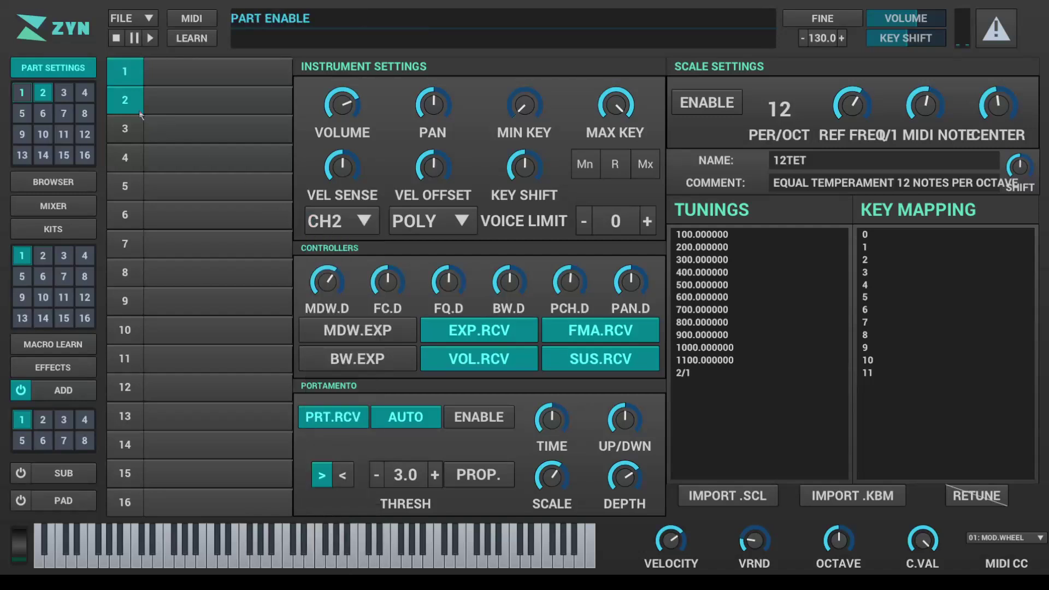
pyautogui.click(130, 87)
pyautogui.click(22, 92)
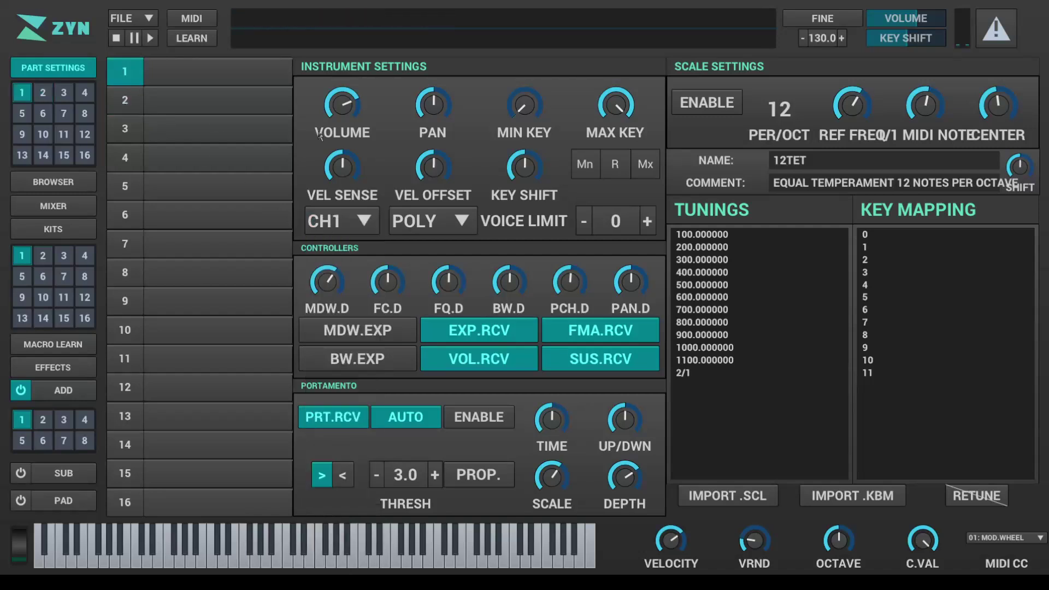
# Lower part 1's maximum key, test the limited range with notes, and reset it to 127.
pyautogui.moveTo(366, 107)
pyautogui.moveTo(627, 108)
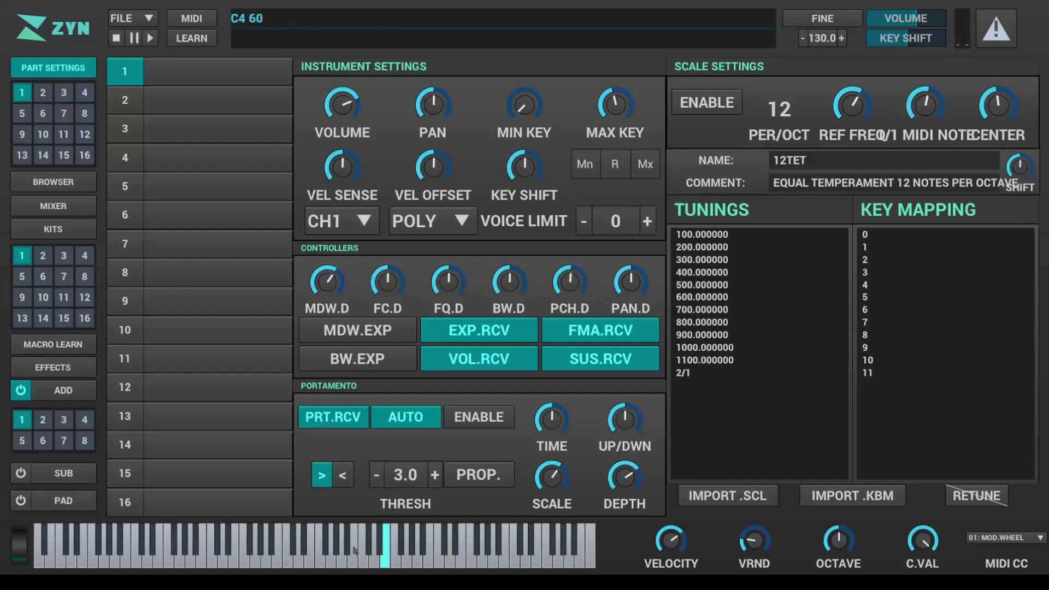
pyautogui.doubleClick(615, 104)
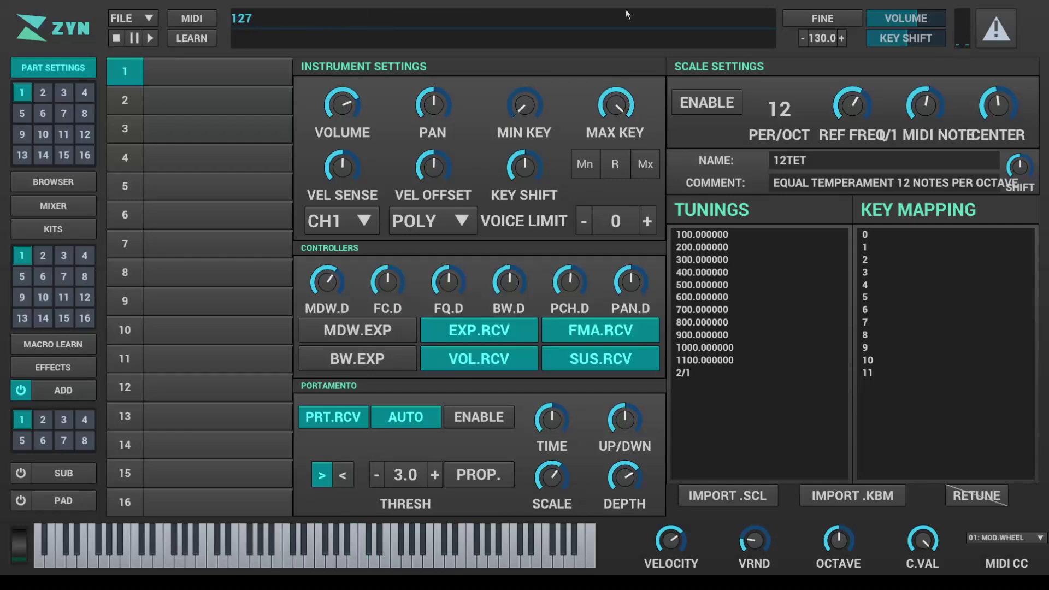
# Show the polyphony modes without changing POLY, and raise the voice limit and return it to 0.
pyautogui.click(447, 221)
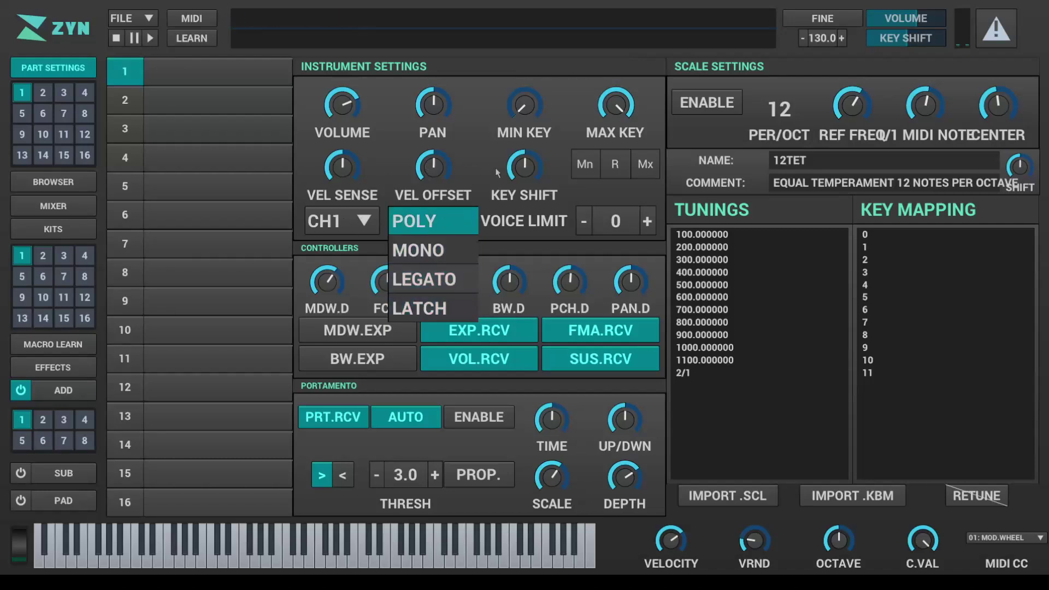
pyautogui.click(561, 226)
pyautogui.click(647, 225)
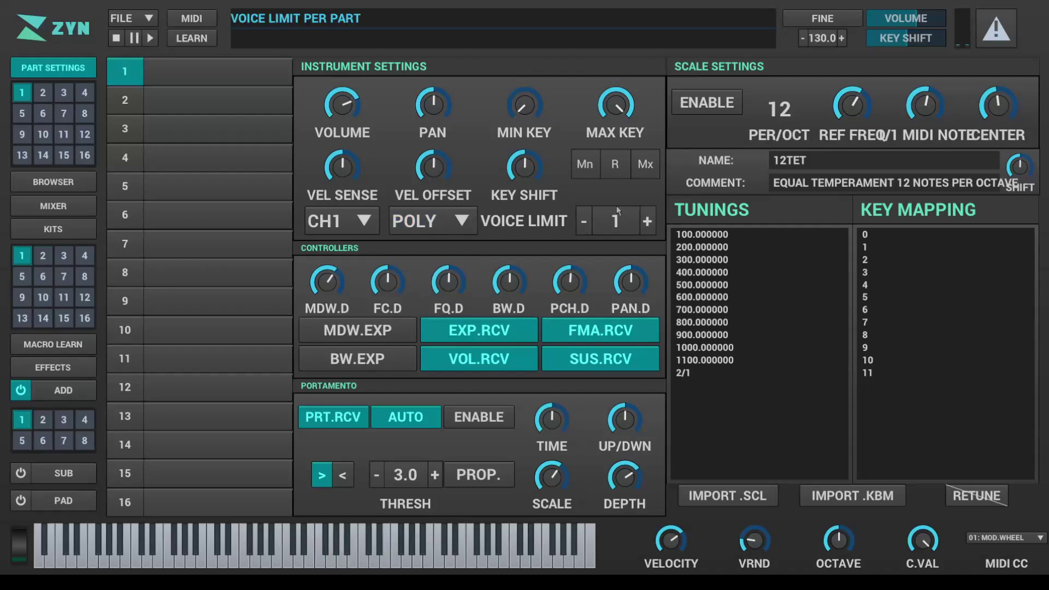
pyautogui.click(642, 223)
pyautogui.click(643, 223)
pyautogui.click(642, 223)
pyautogui.click(578, 227)
pyautogui.click(579, 227)
pyautogui.click(578, 227)
pyautogui.click(578, 227)
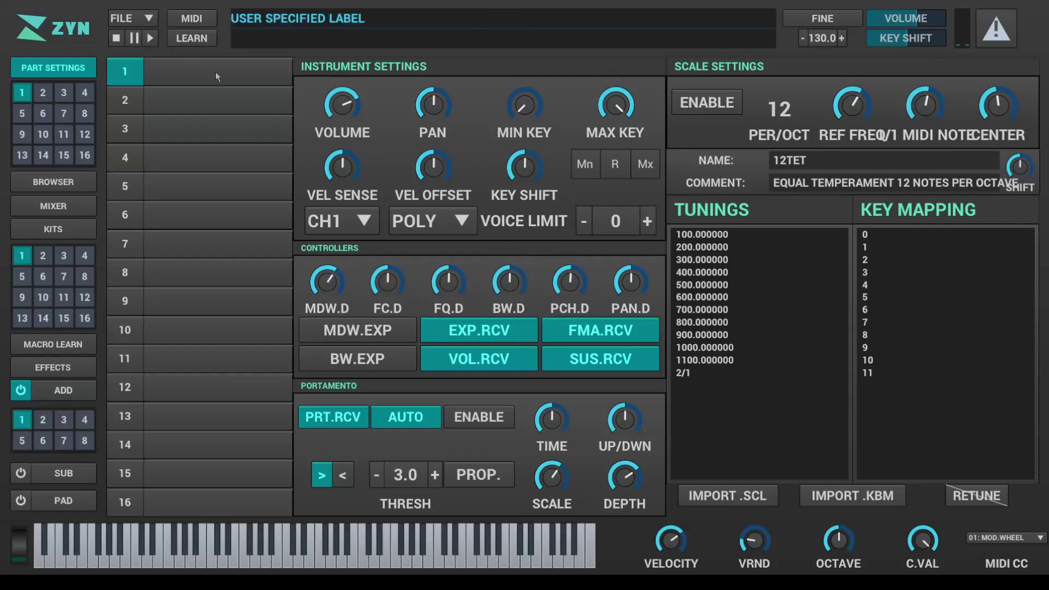
# Enter the trial label "DSJFHSIDGH" for part 1 and erase it.
pyautogui.write('DSJFHSIDGH')
pyautogui.press('BackSpace')
pyautogui.press('BackSpace')
pyautogui.press('BackSpace')
pyautogui.press('BackSpace')
pyautogui.press('BackSpace')
pyautogui.press('BackSpace')
pyautogui.press('BackSpace')
pyautogui.press('BackSpace')
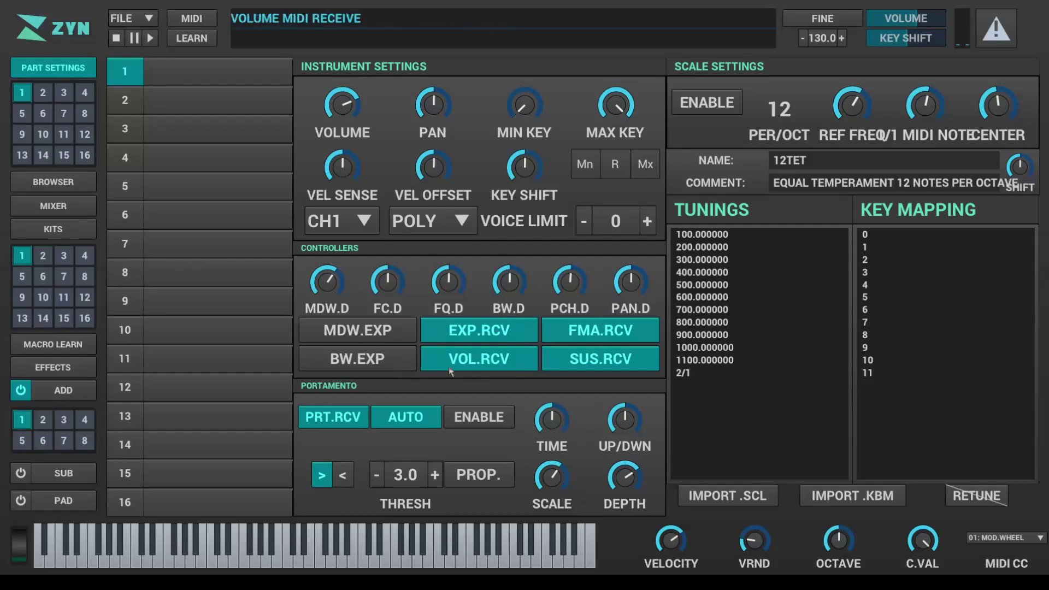
# Enable portamento and set part 1's polyphony mode to LEGATO.
pyautogui.click(505, 421)
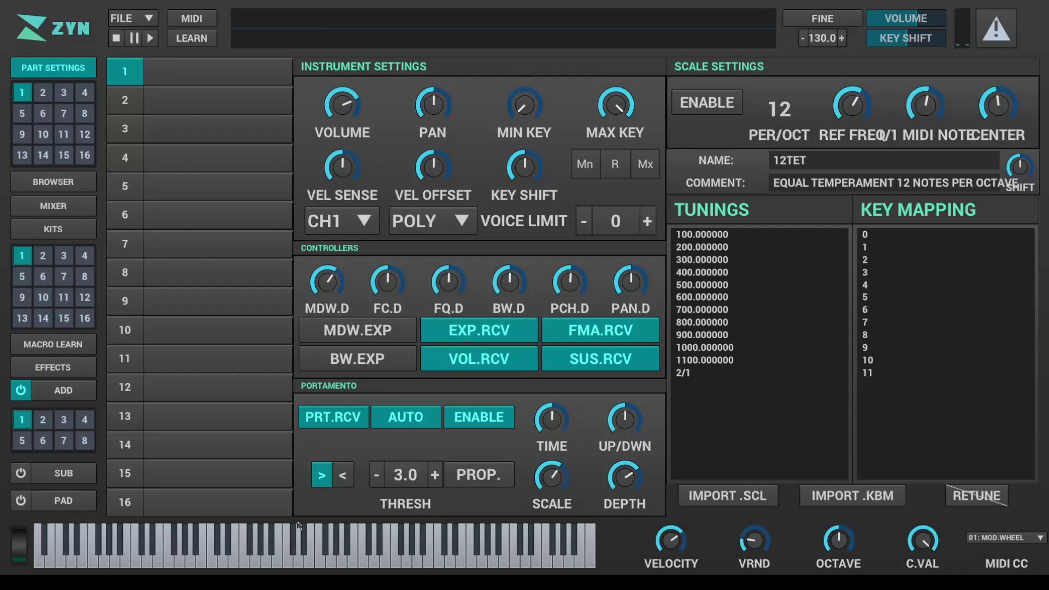
pyautogui.click(432, 220)
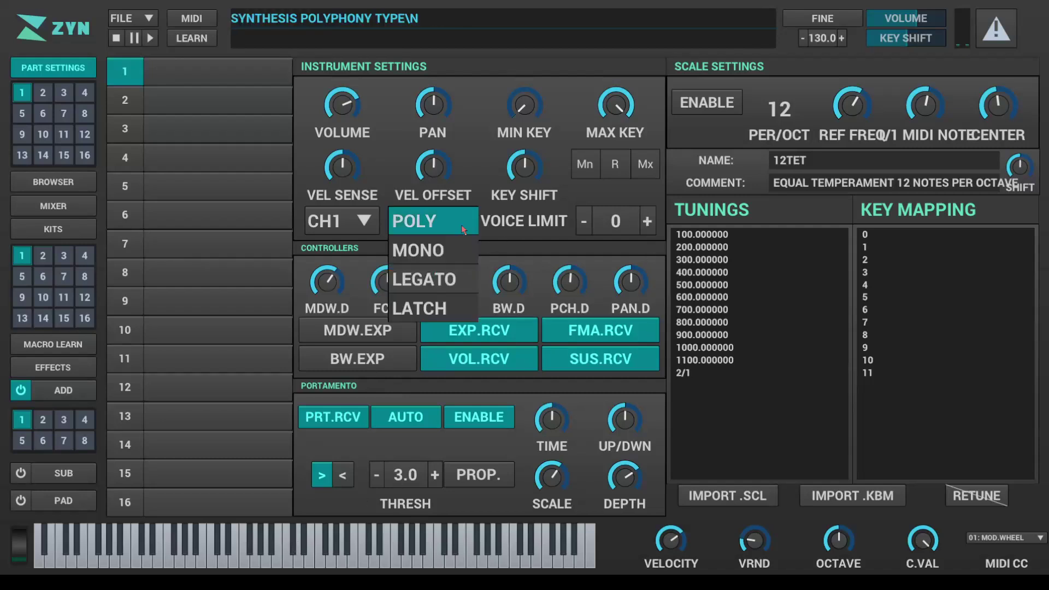
pyautogui.click(427, 278)
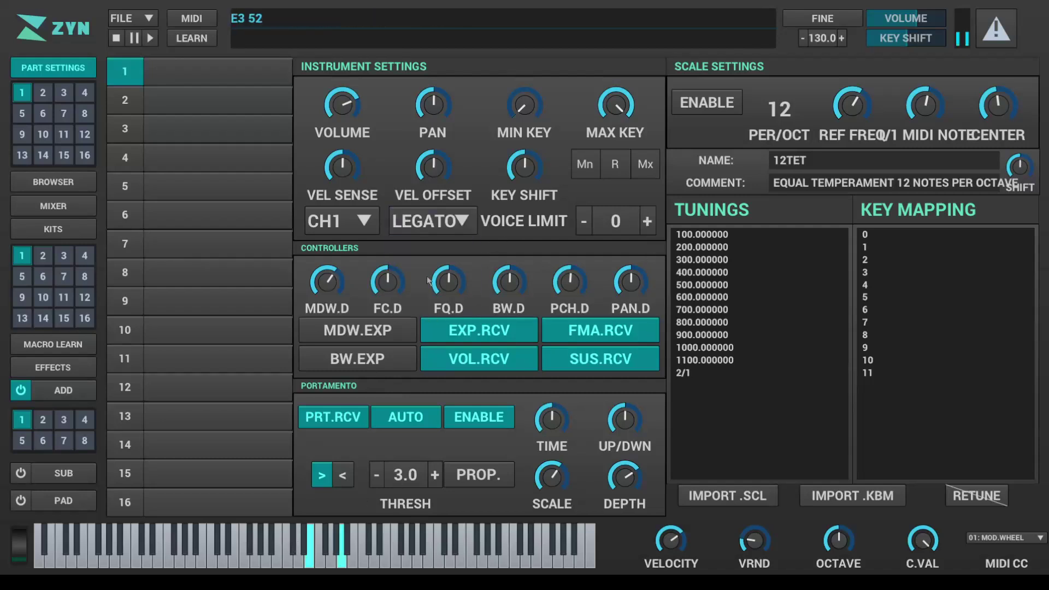
# Compare overlapping notes with portamento switched off and on, and leave portamento disabled.
pyautogui.click(480, 421)
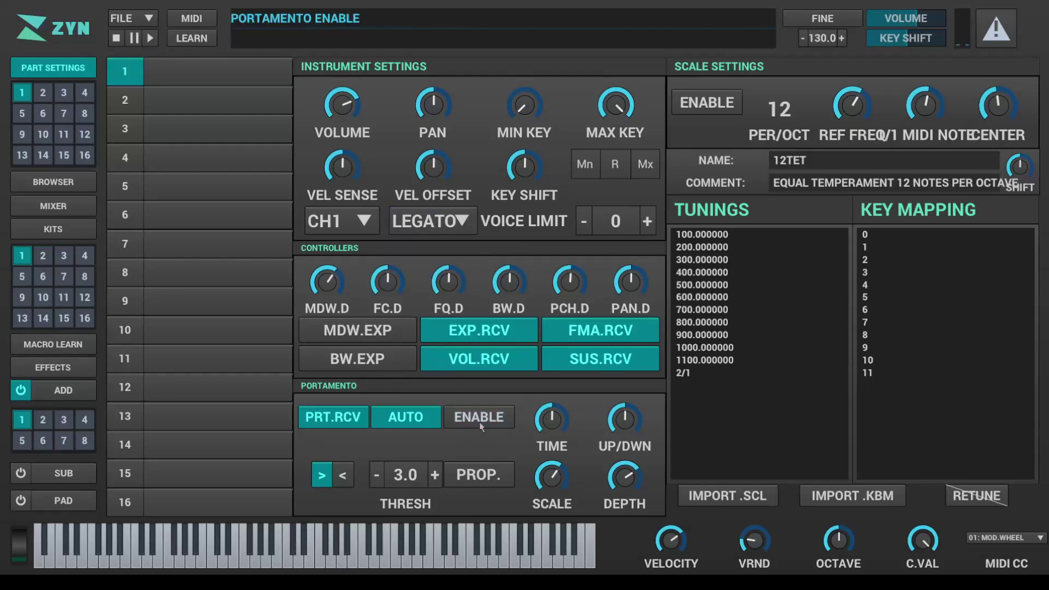
pyautogui.click(479, 420)
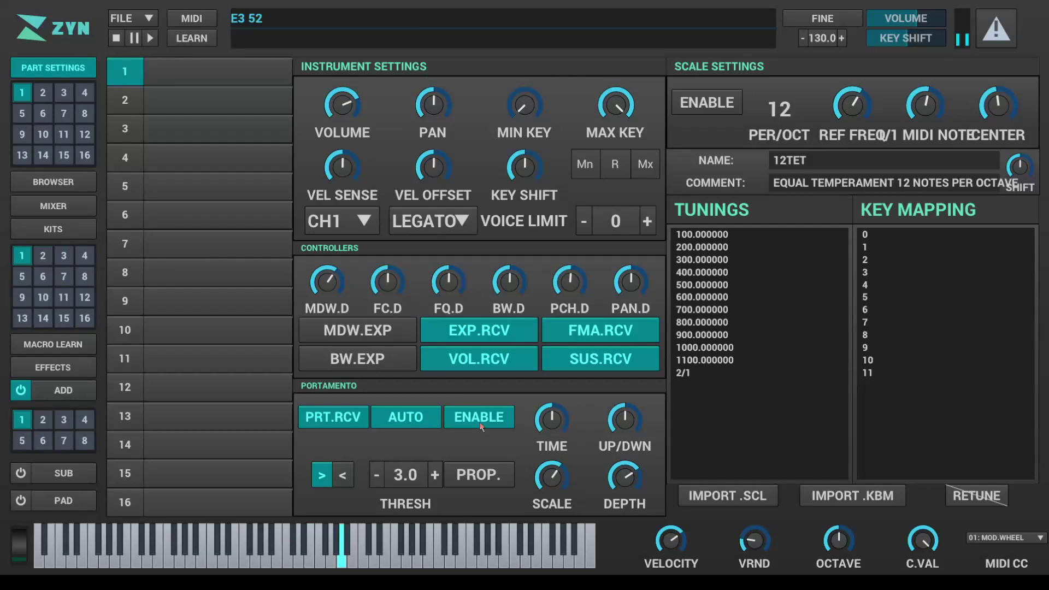
pyautogui.click(481, 425)
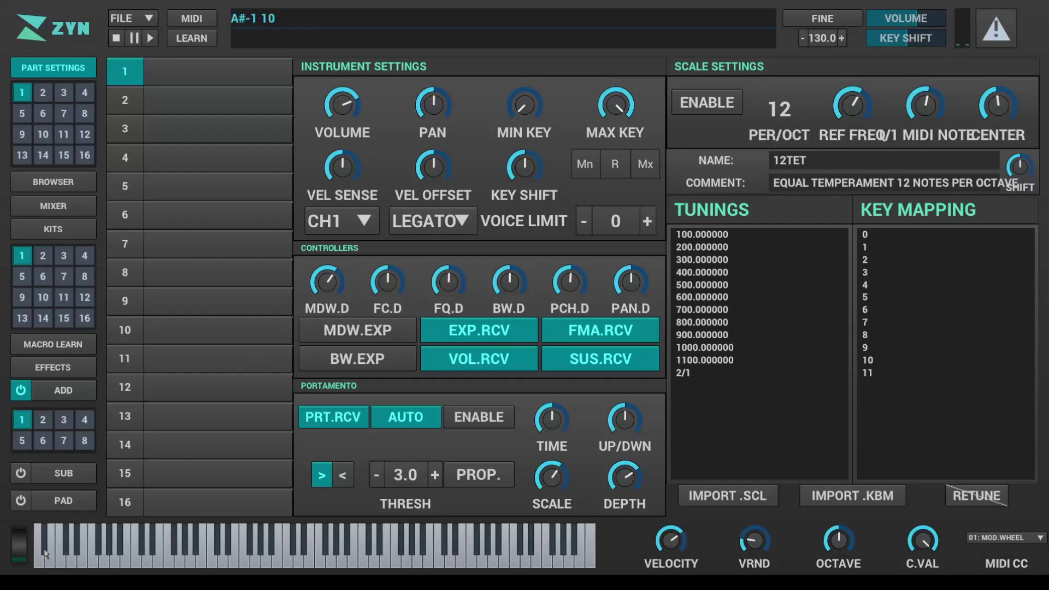
# Try the wheel beside the virtual keyboard, leave it near its centre, and play a high note.
pyautogui.scroll(3, 26, 542)
pyautogui.scroll(-1, 24, 536)
pyautogui.moveTo(20, 541)
pyautogui.mouseDown()
pyautogui.moveTo(41, 542)
pyautogui.moveTo(48, 525)
pyautogui.moveTo(46, 547)
pyautogui.moveTo(26, 546)
pyautogui.mouseUp()
pyautogui.click(475, 547)
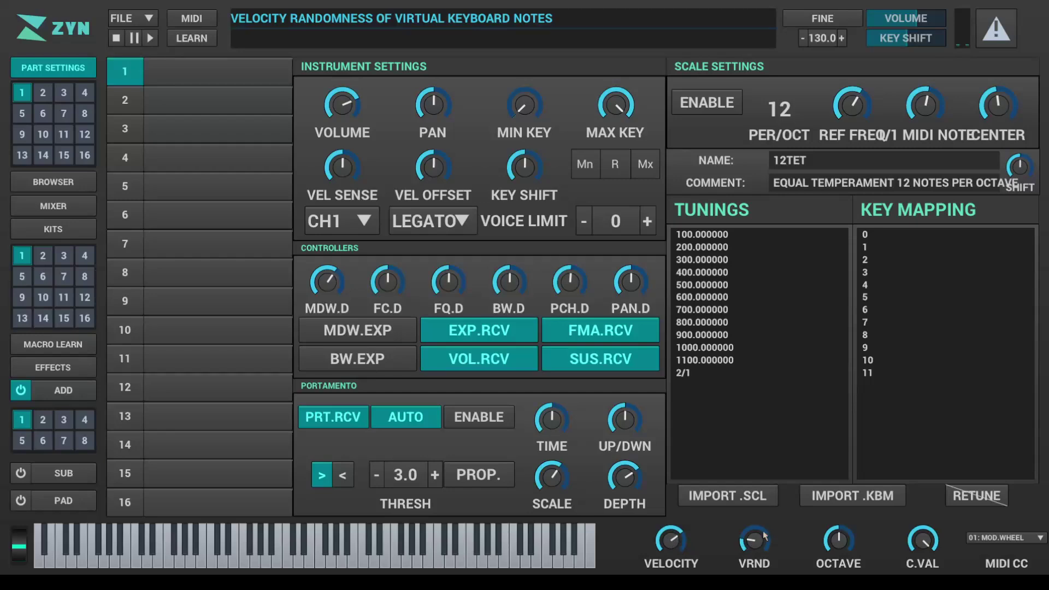
# Turn the virtual keyboard's velocity randomness down to its minimum and try out the octave shift.
pyautogui.moveTo(763, 530); pyautogui.dragTo(761, 570)
pyautogui.moveTo(755, 542); pyautogui.dragTo(788, 497)
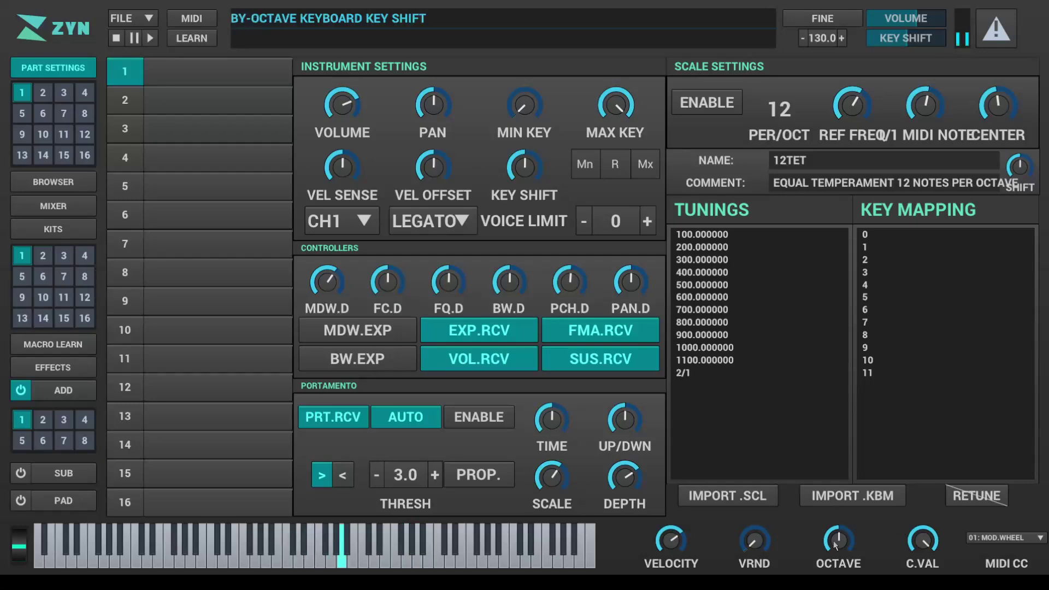
pyautogui.moveTo(833, 539); pyautogui.dragTo(839, 516)
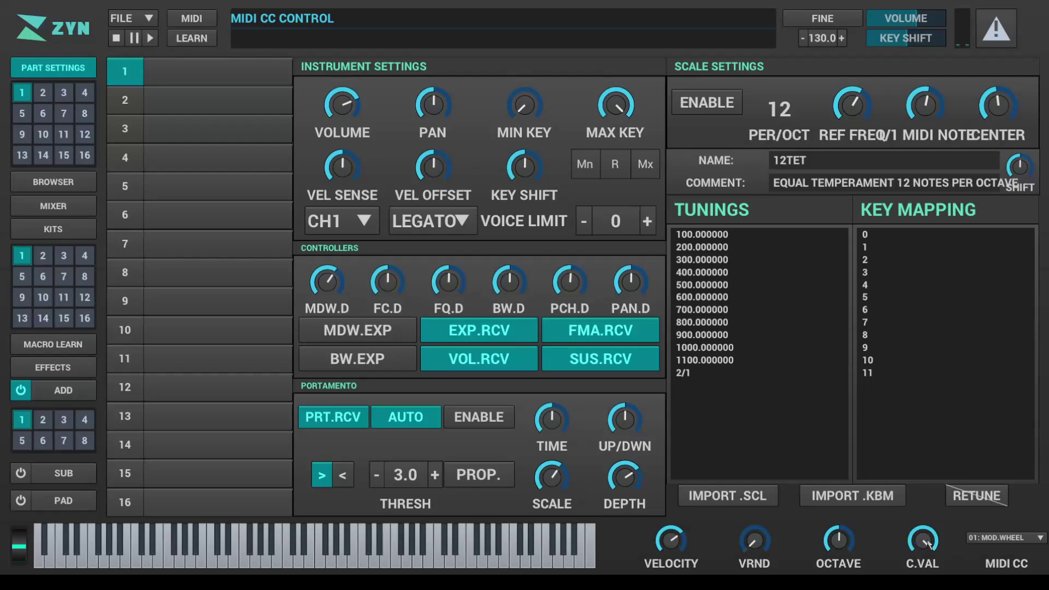
# Sweep the MIDI controller value down and back up, and show the controller choices, keeping 01: MOD.WHEEL.
pyautogui.scroll(-5, 929, 542)
pyautogui.scroll(5, 936, 538)
pyautogui.click(992, 541)
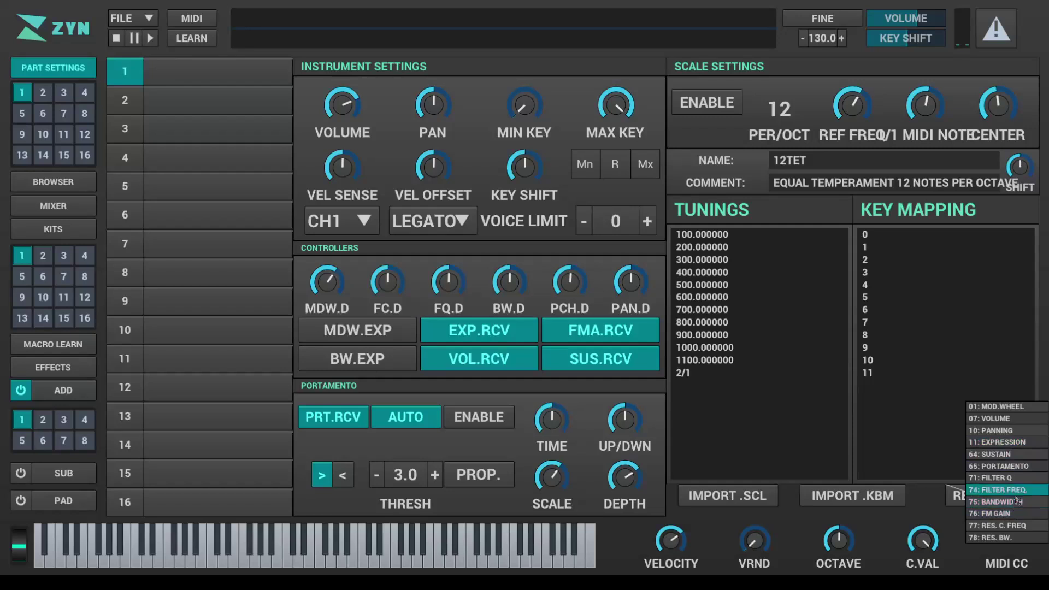
pyautogui.click(994, 407)
# Set the MIDI controller to 07: VOLUME, vary its value while sounding a note, and switch back to 01: MOD.WHEEL.
pyautogui.click(997, 534)
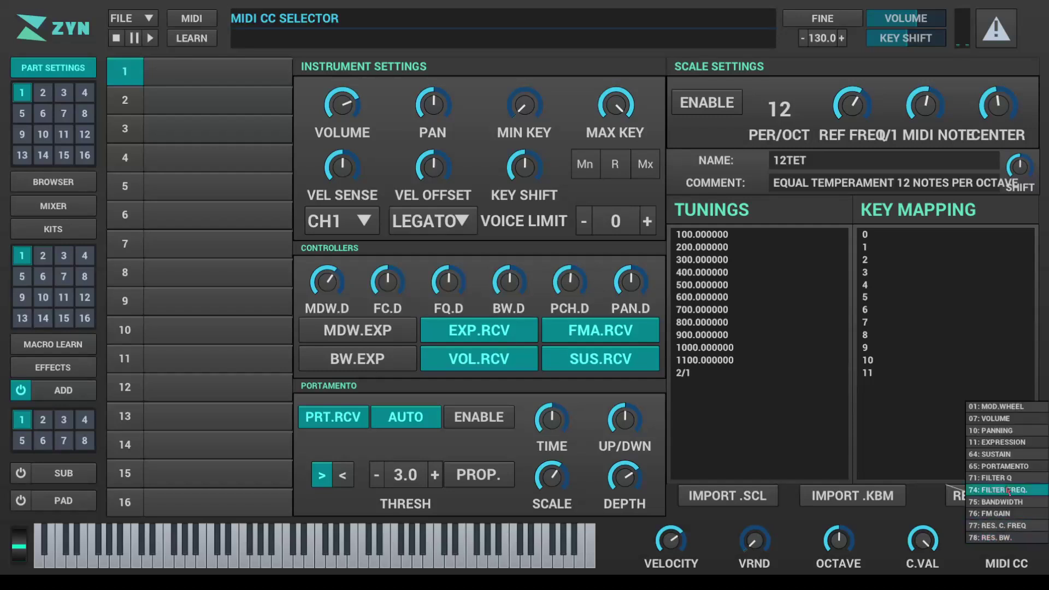
pyautogui.click(996, 419)
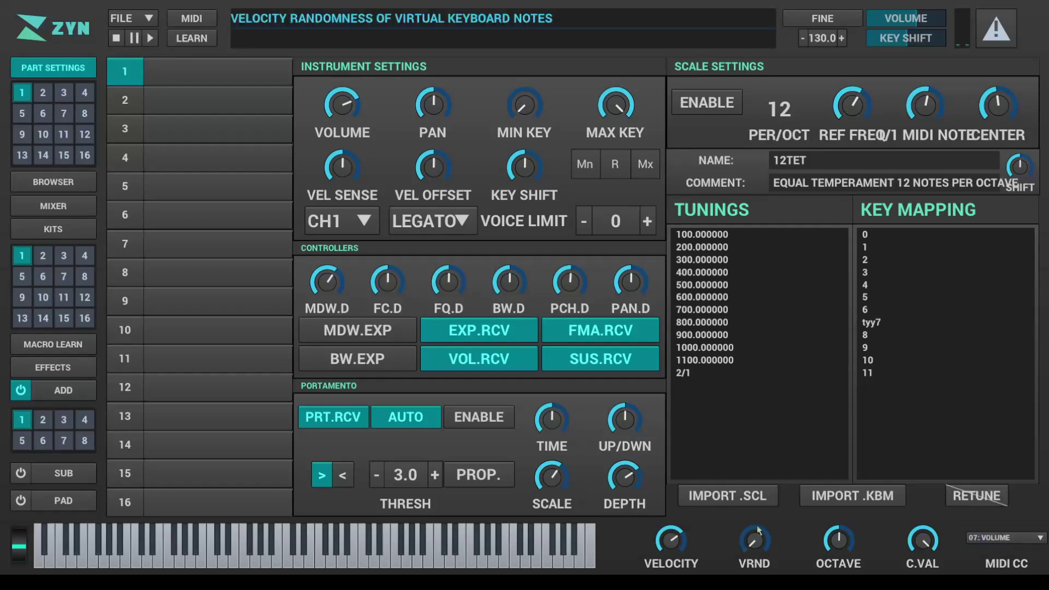
pyautogui.write('y')
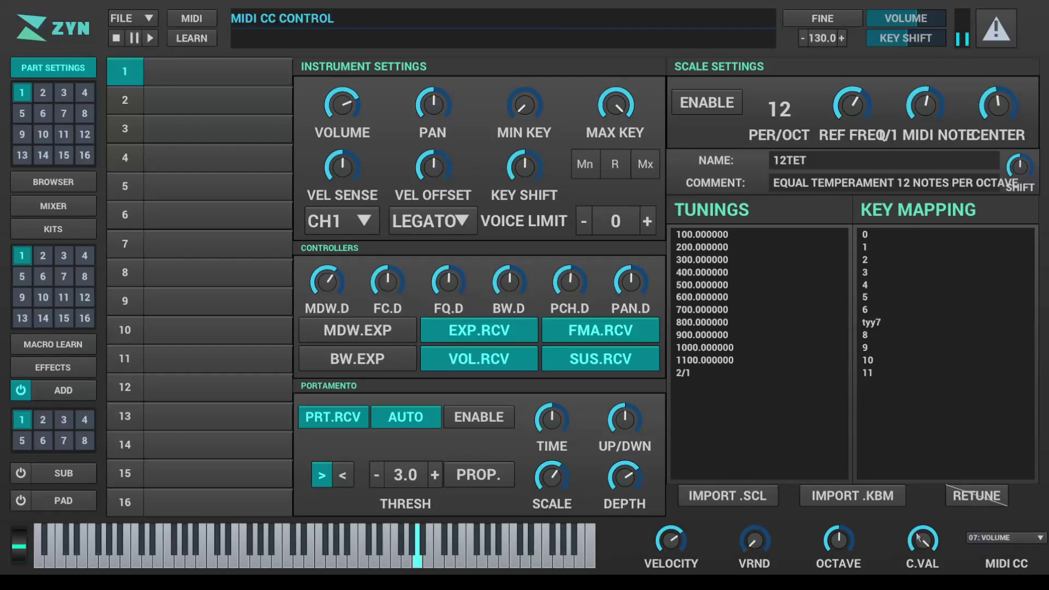
pyautogui.moveTo(923, 539)
pyautogui.mouseDown()
pyautogui.moveTo(927, 519)
pyautogui.moveTo(926, 543)
pyautogui.mouseUp()
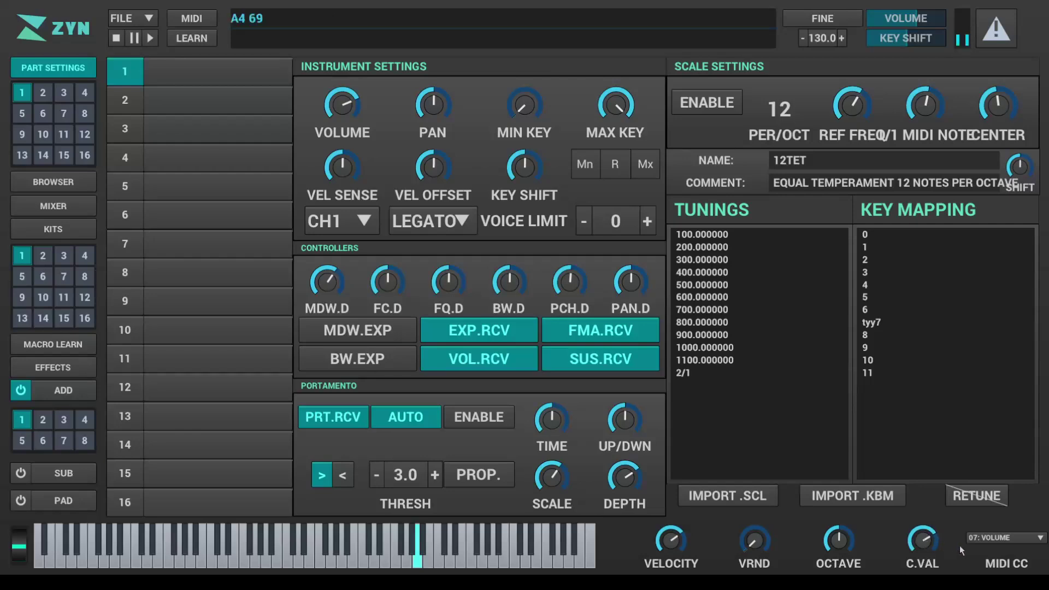
pyautogui.click(988, 538)
pyautogui.click(999, 410)
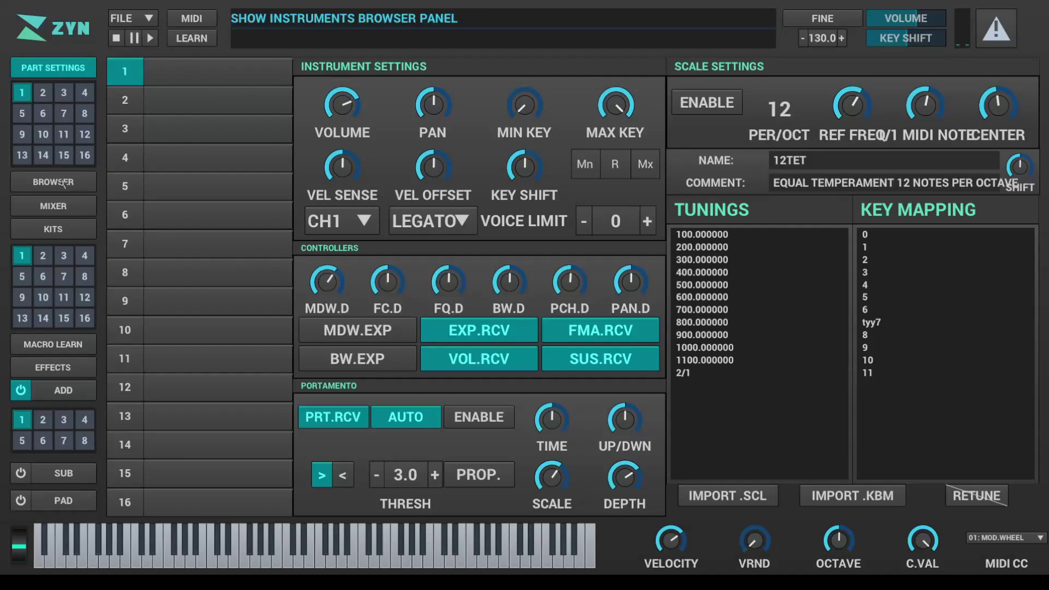
# Open the mixer, select part 2 and then part 3, and toggle part 2 on and back off.
pyautogui.click(76, 207)
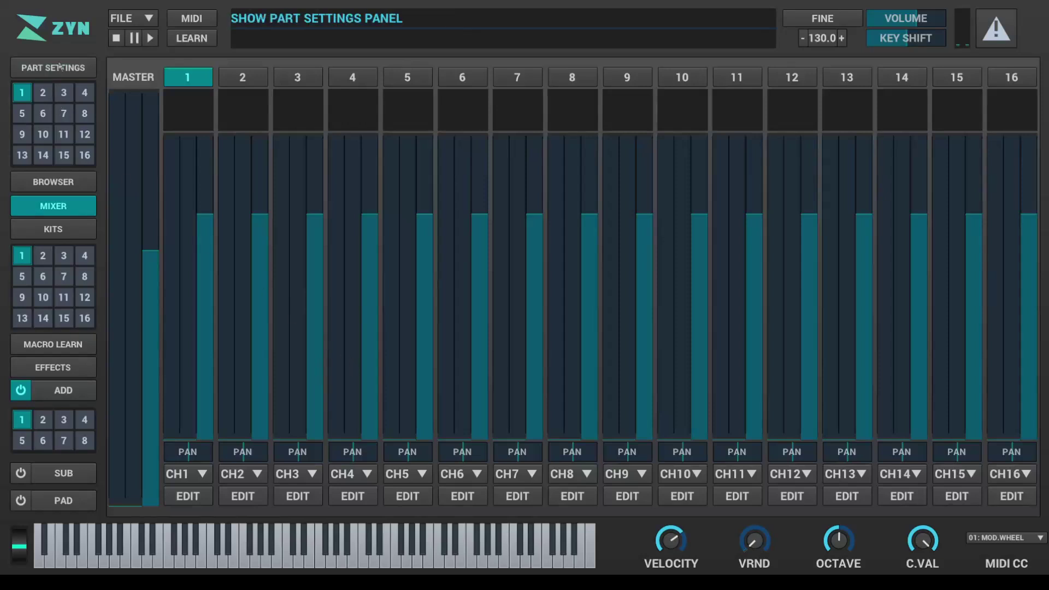
pyautogui.click(43, 97)
pyautogui.click(63, 98)
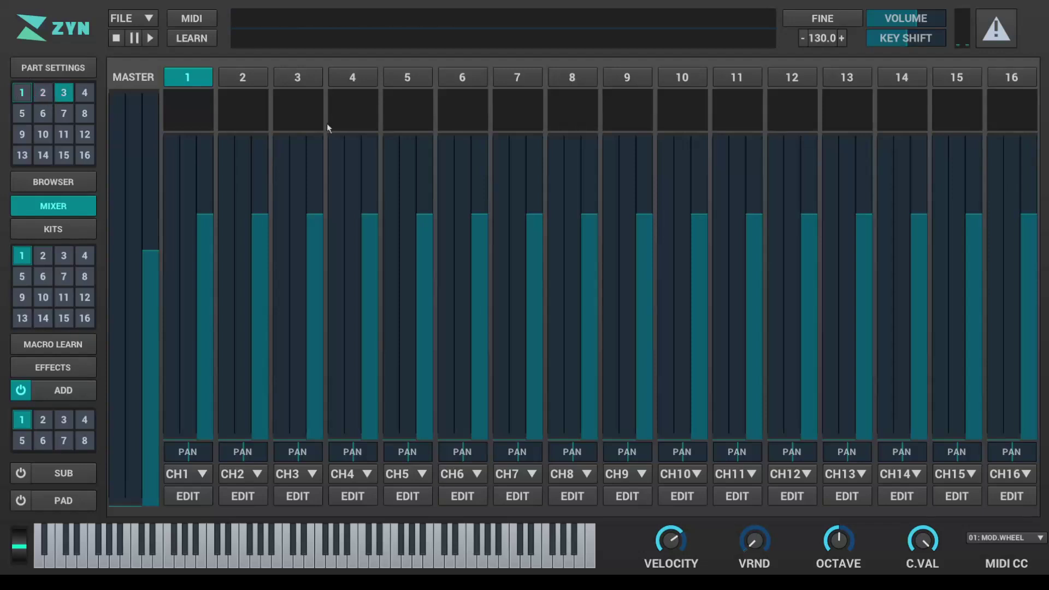
pyautogui.middleClick(265, 79)
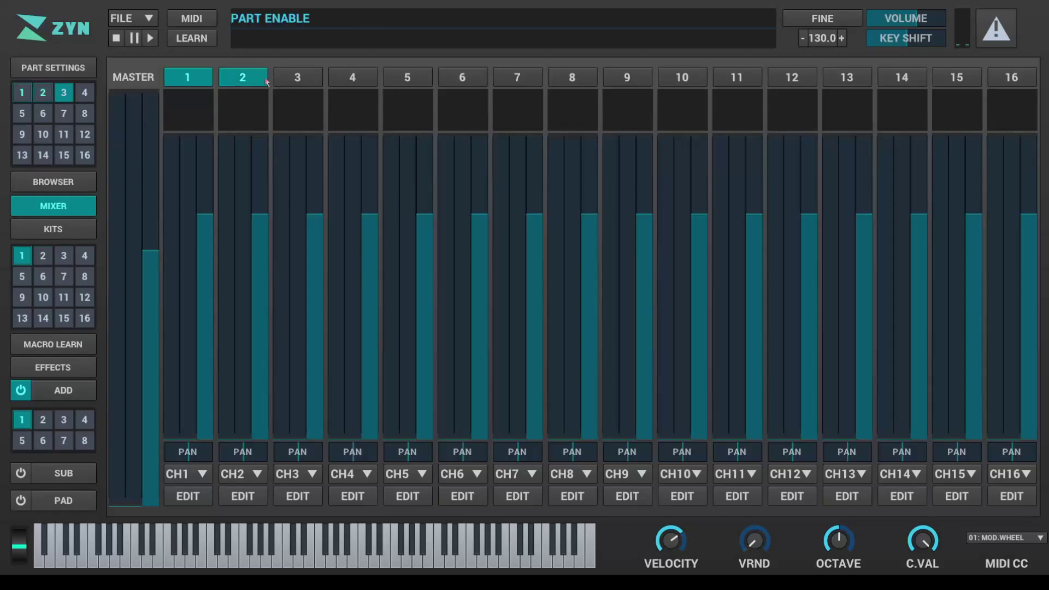
pyautogui.middleClick(265, 80)
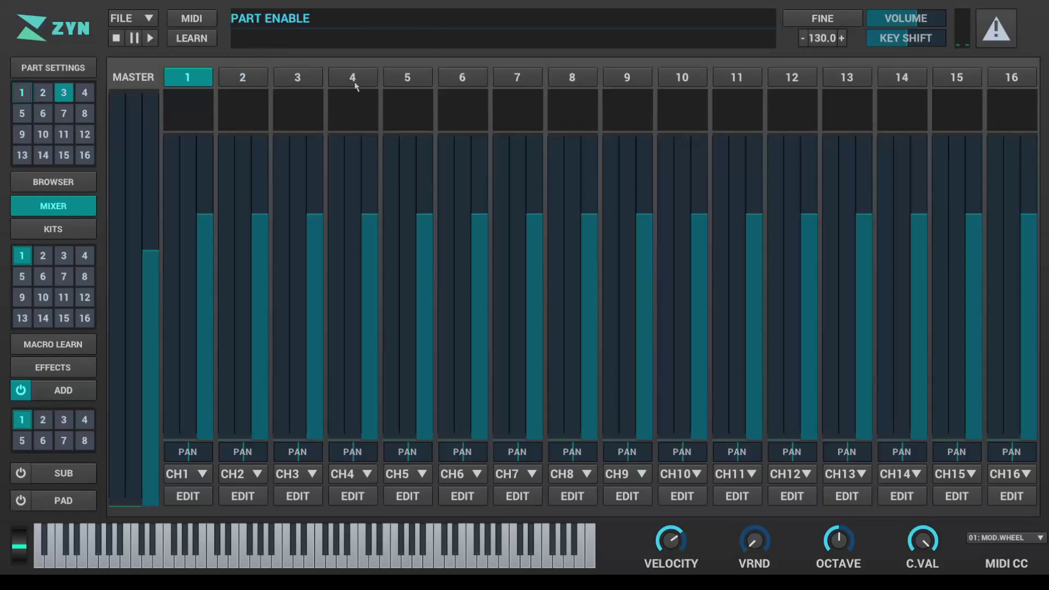
# Toggle part 4 and part 3 on and back off in the mixer.
pyautogui.middleClick(346, 81)
pyautogui.middleClick(358, 84)
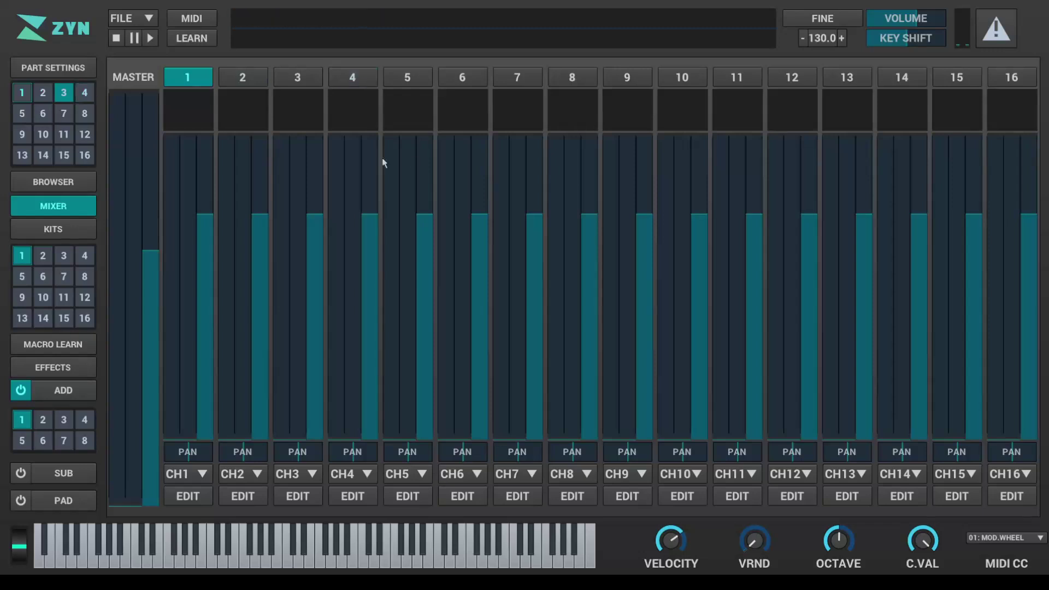
pyautogui.middleClick(299, 79)
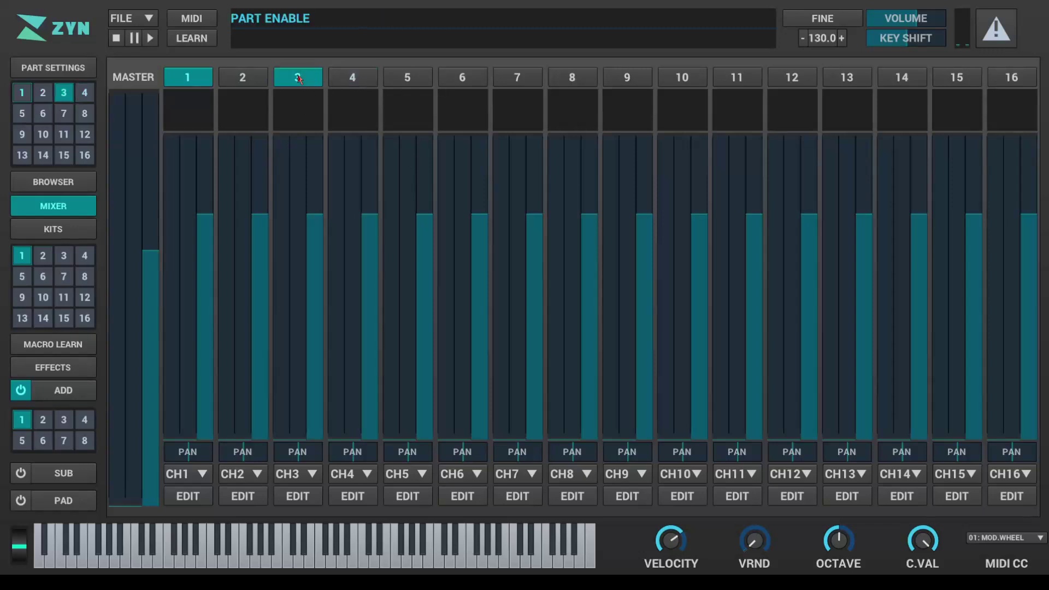
pyautogui.middleClick(298, 79)
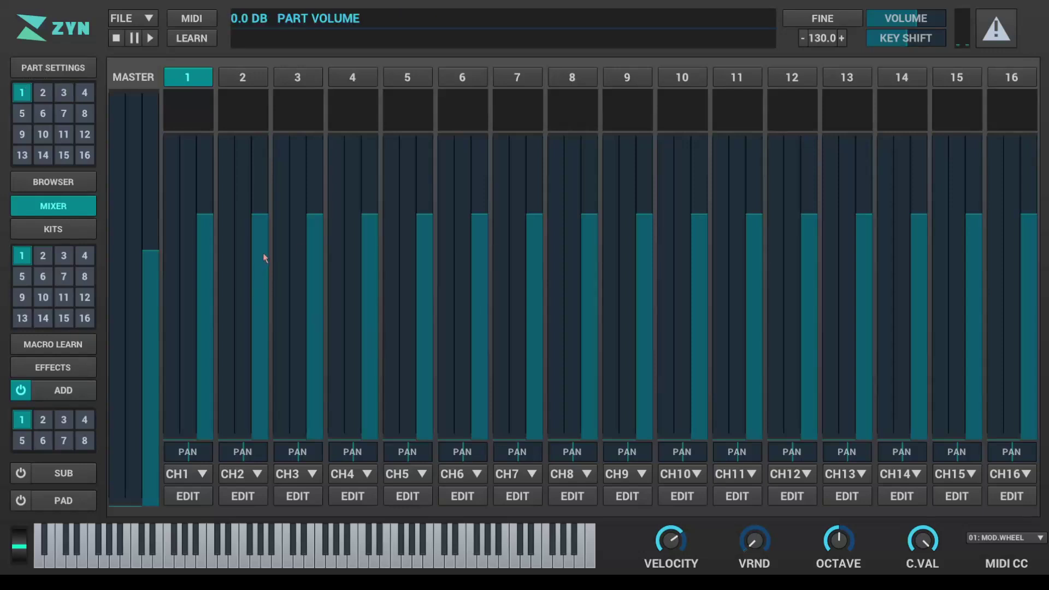
# Enable part 2 in the mixer, assign it to MIDI channel CH1, and play notes through parts 1 and 2 together.
pyautogui.click(242, 77)
pyautogui.click(244, 473)
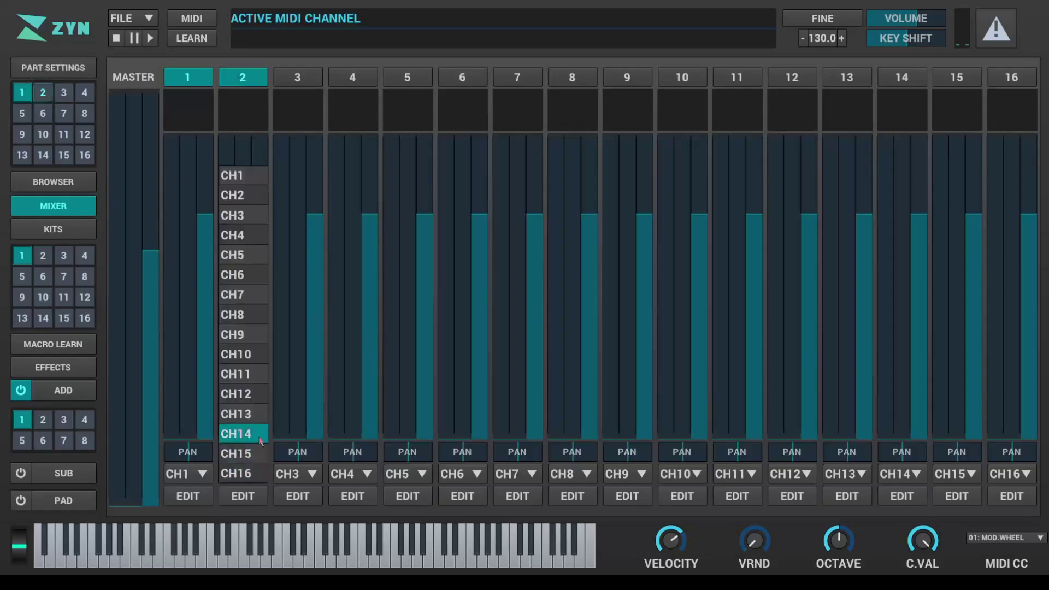
pyautogui.click(246, 179)
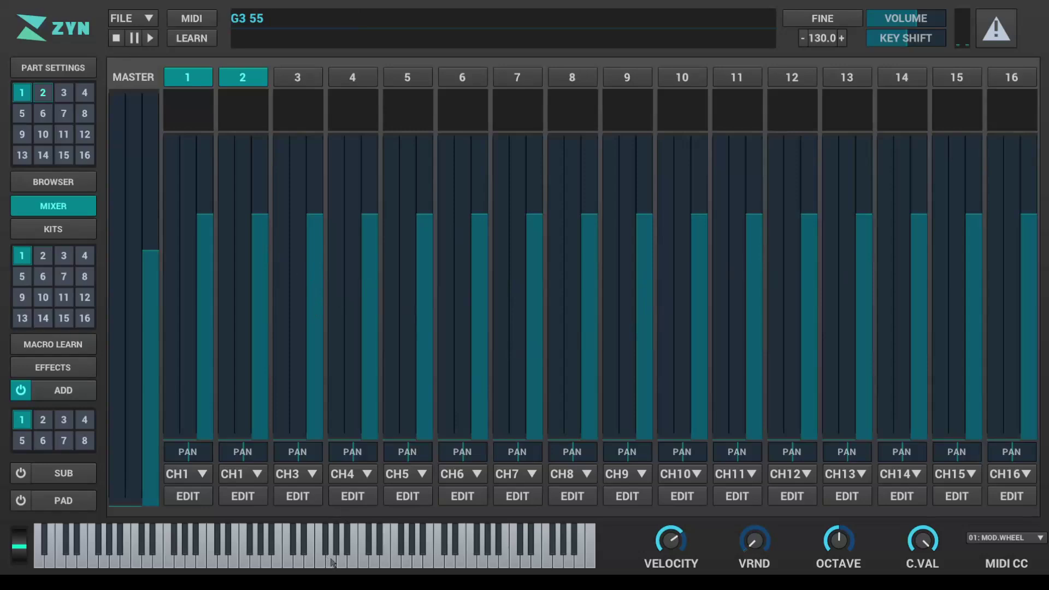
pyautogui.click(244, 474)
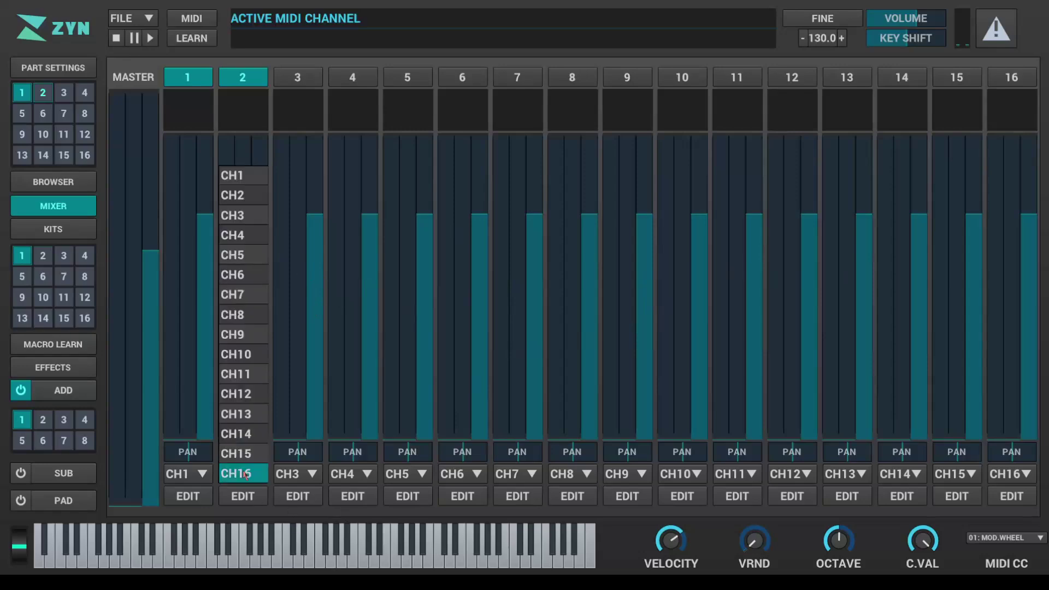
pyautogui.click(235, 175)
pyautogui.click(380, 551)
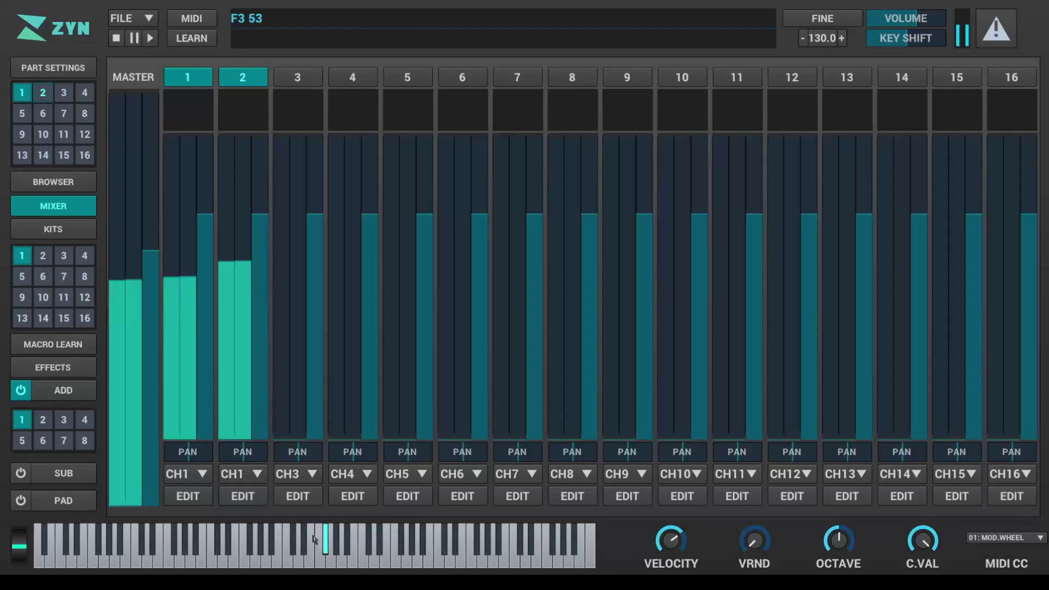
# Set part 2's MIDI channel back to CH2, make part 1 the edited part, and turn part 2 off.
pyautogui.click(253, 475)
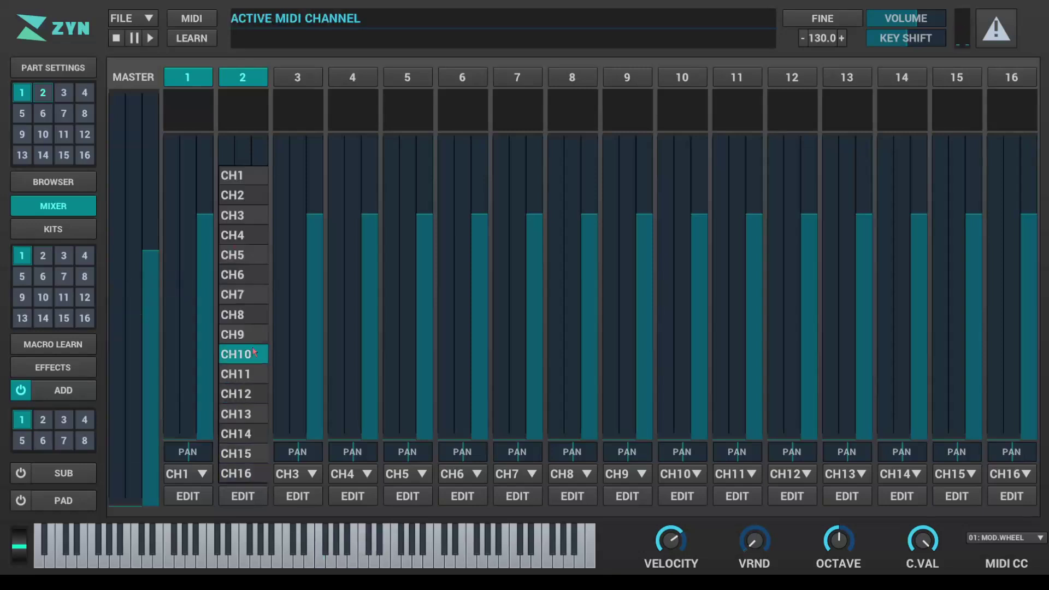
pyautogui.click(264, 178)
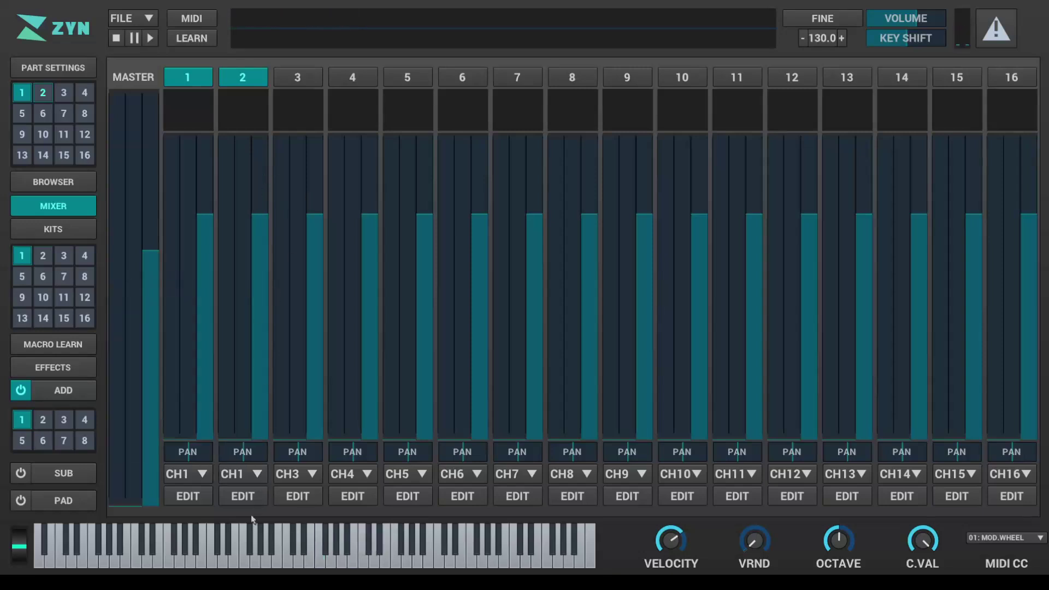
pyautogui.click(238, 472)
pyautogui.click(236, 195)
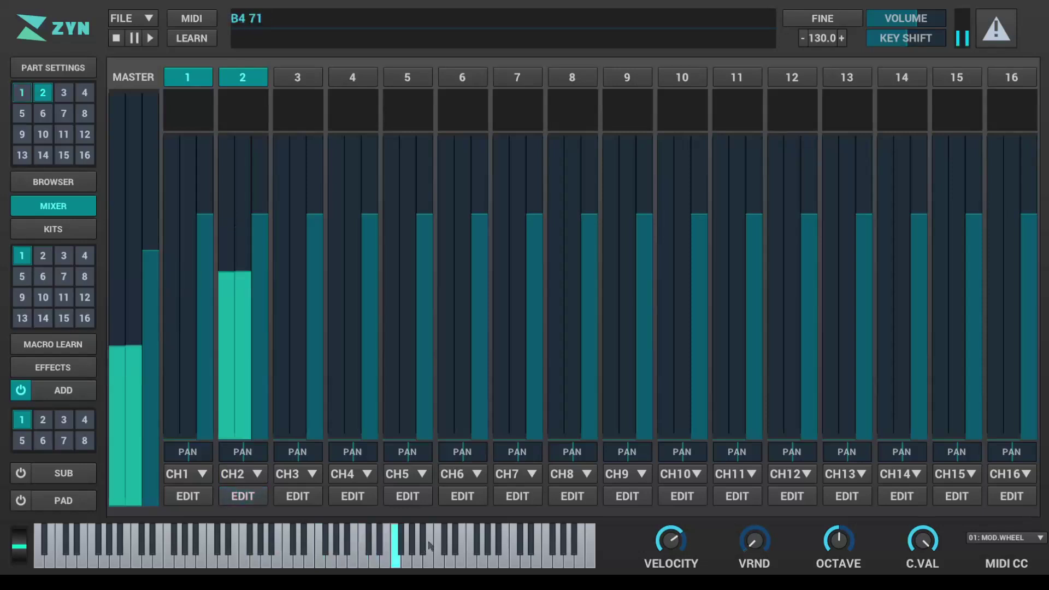
pyautogui.click(201, 497)
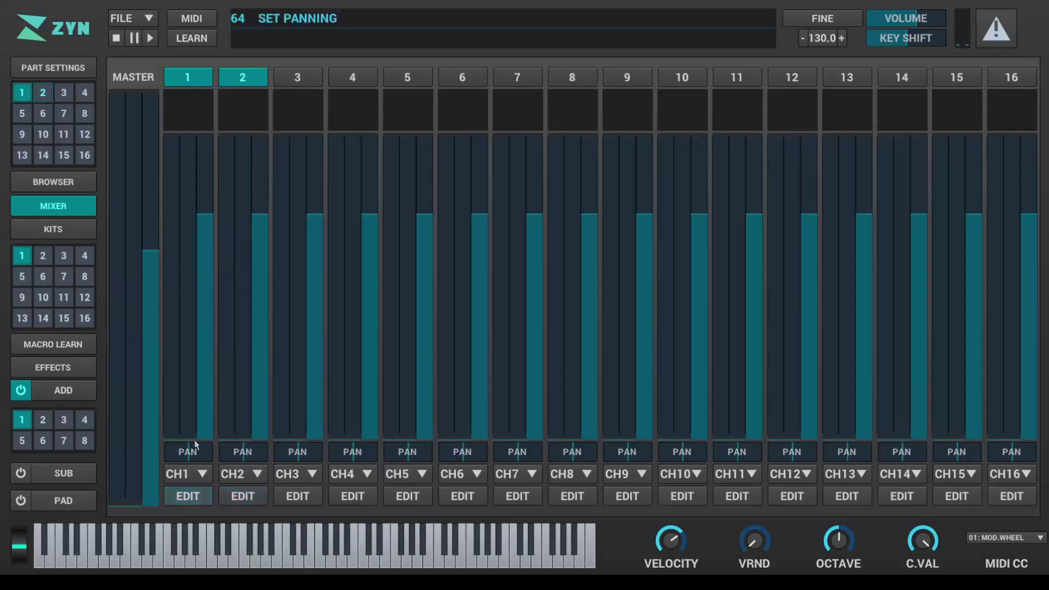
pyautogui.click(241, 77)
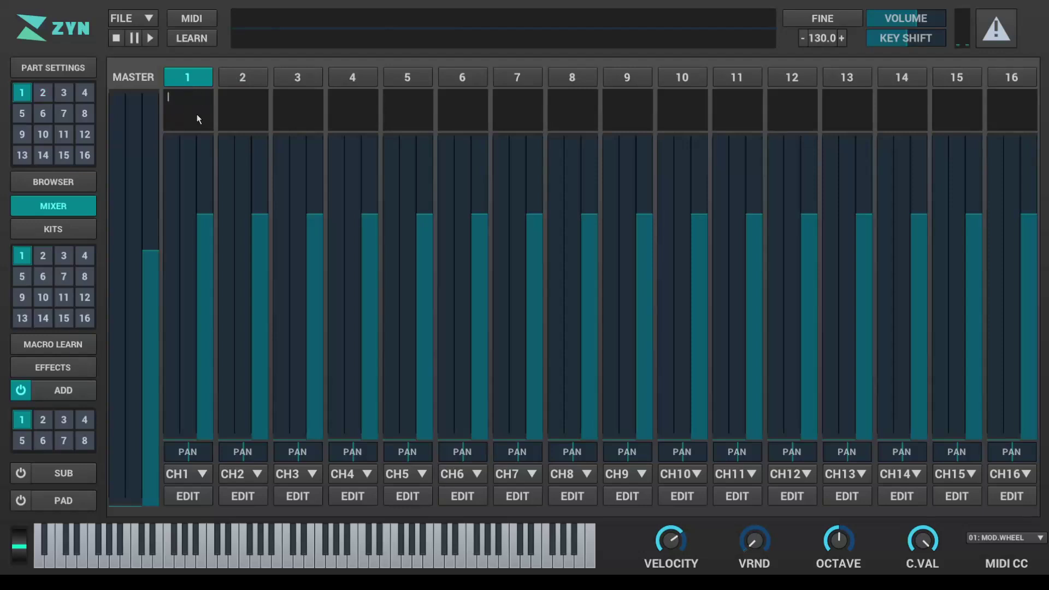
# Show the part label fields in the part settings, then lower the master volume slightly in the mixer.
pyautogui.click(67, 73)
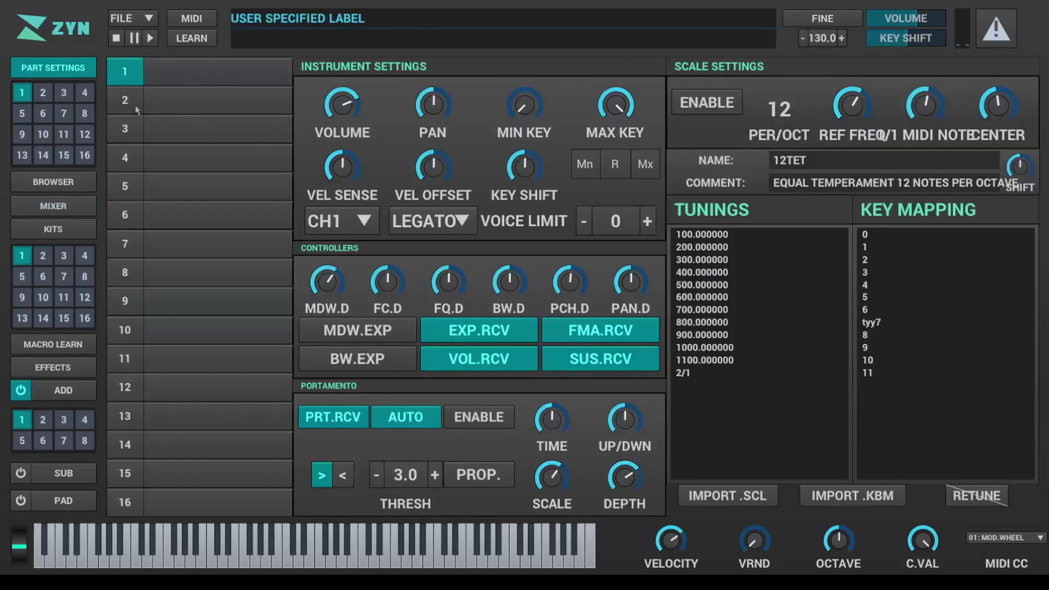
pyautogui.click(50, 206)
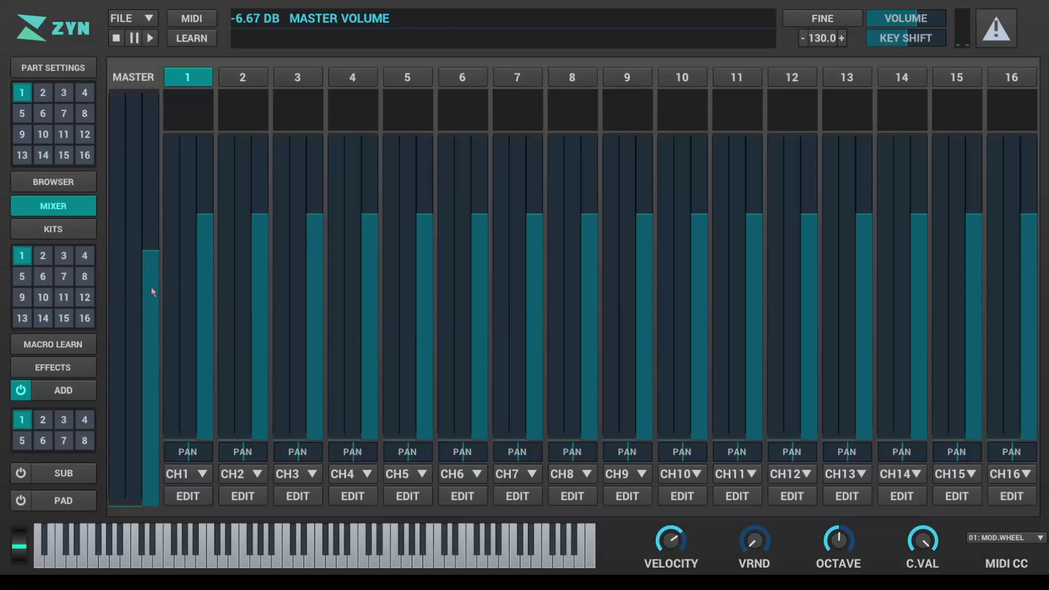
pyautogui.moveTo(151, 288)
pyautogui.mouseDown()
pyautogui.moveTo(165, 345)
pyautogui.moveTo(149, 292)
pyautogui.mouseUp()
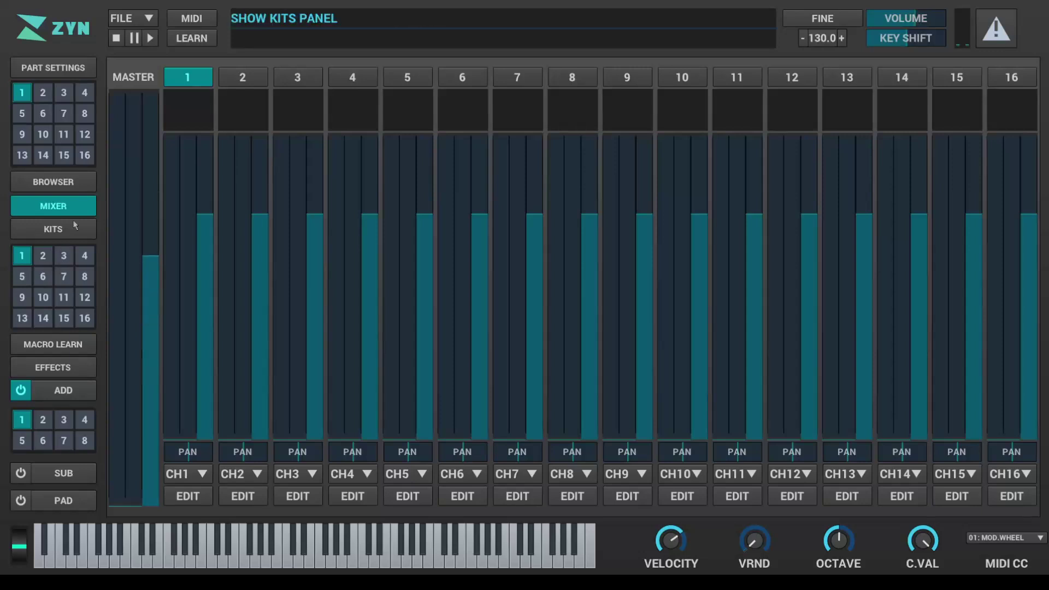
# Open the kits view, toggle kit item 2 of part 1, and compare the kits of parts 2 and 4 before reselecting part 1.
pyautogui.click(68, 239)
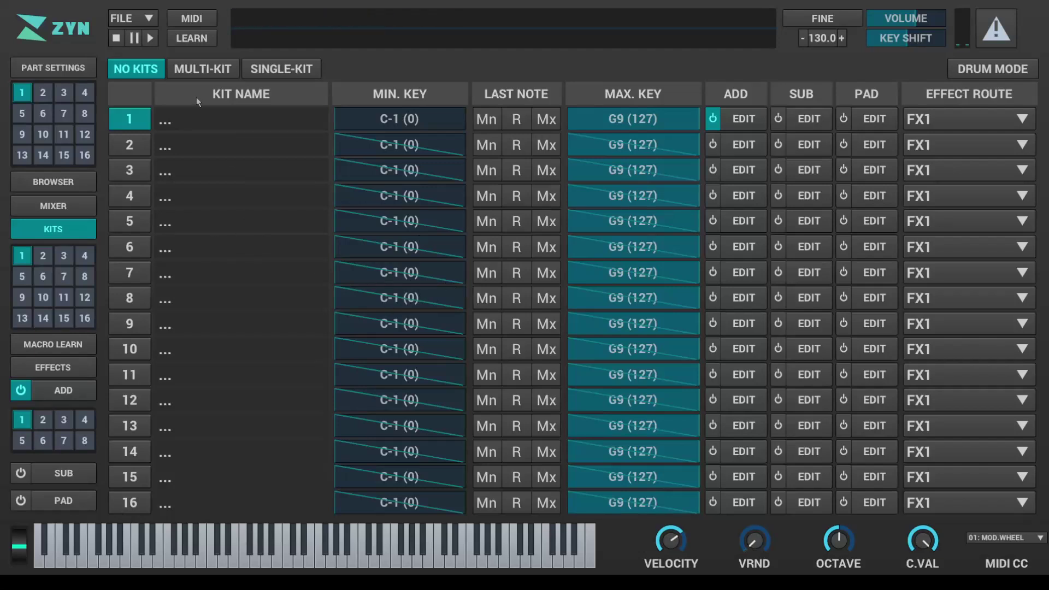
pyautogui.middleClick(44, 256)
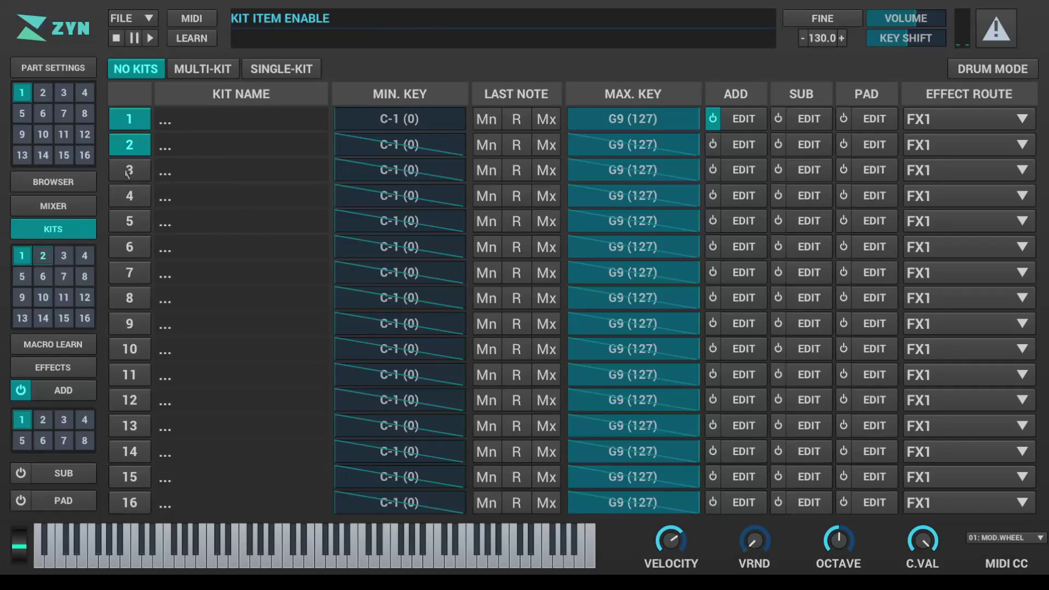
pyautogui.click(43, 94)
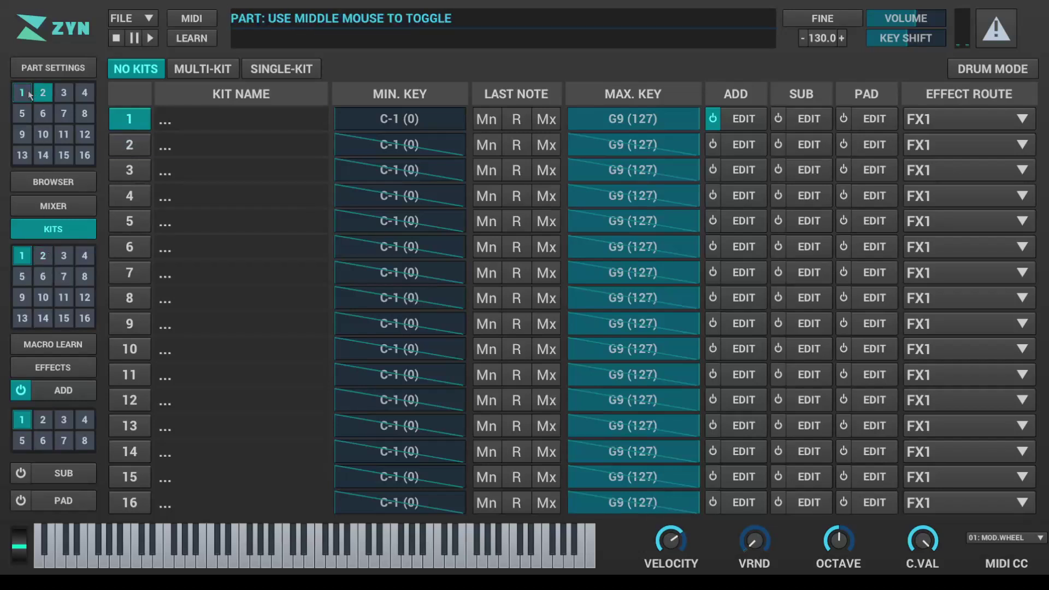
pyautogui.click(85, 99)
pyautogui.click(22, 94)
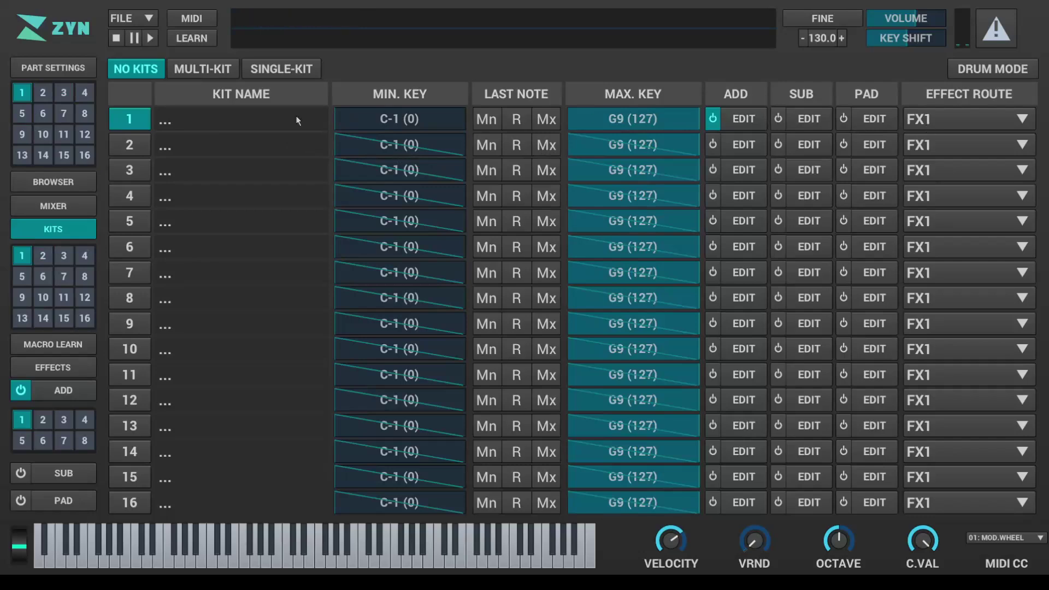
# Switch part 1 to multi-kit mode, lower kit item 1's maximum key to E2 (40), and test the range on the virtual keyboard.
pyautogui.click(202, 68)
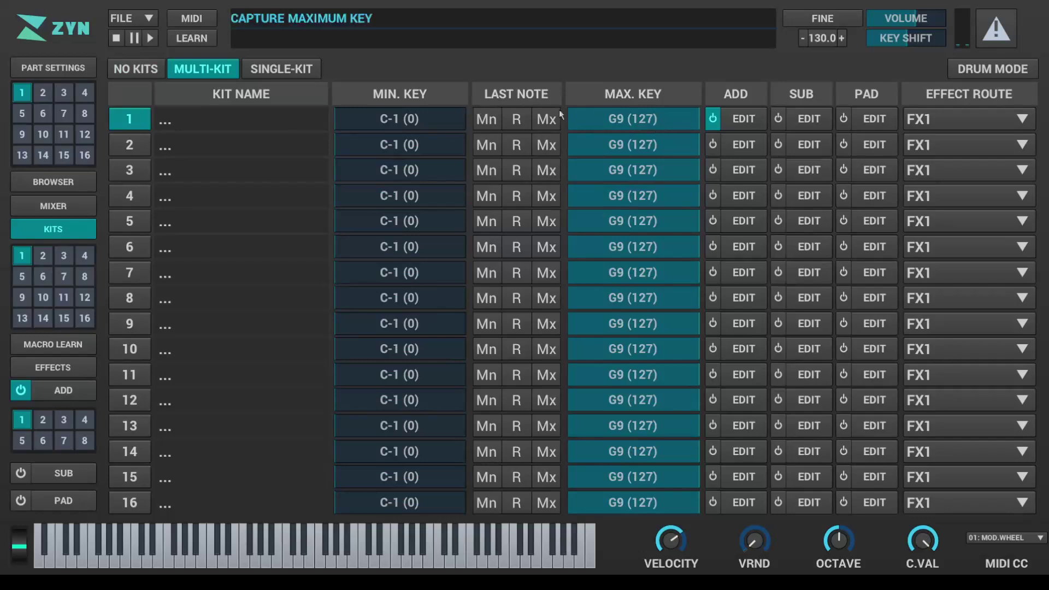
pyautogui.scroll(-10, 602, 117)
pyautogui.scroll(-20, 602, 117)
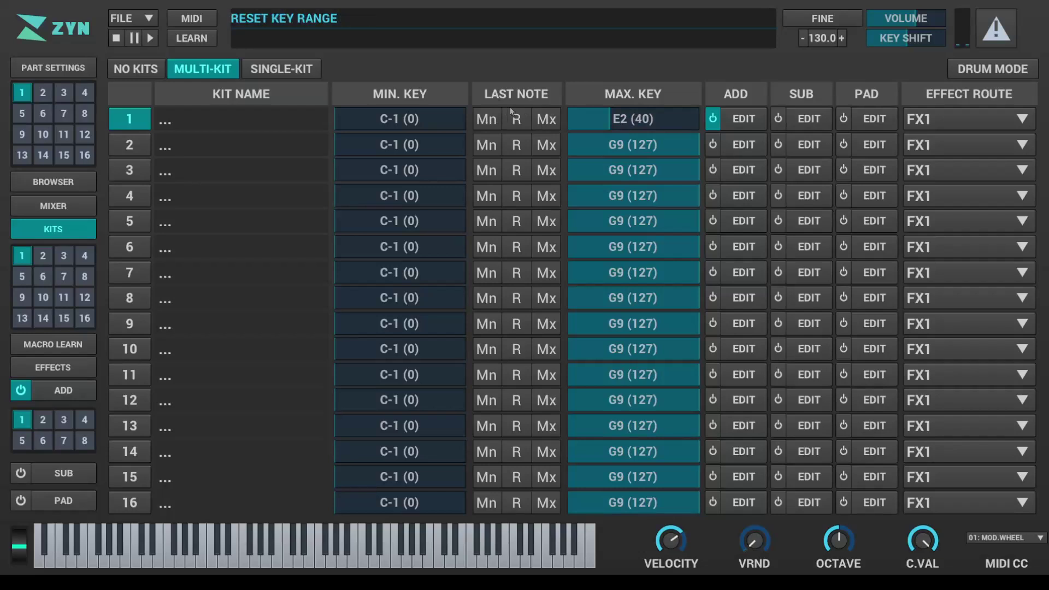
pyautogui.moveTo(299, 544); pyautogui.dragTo(244, 551)
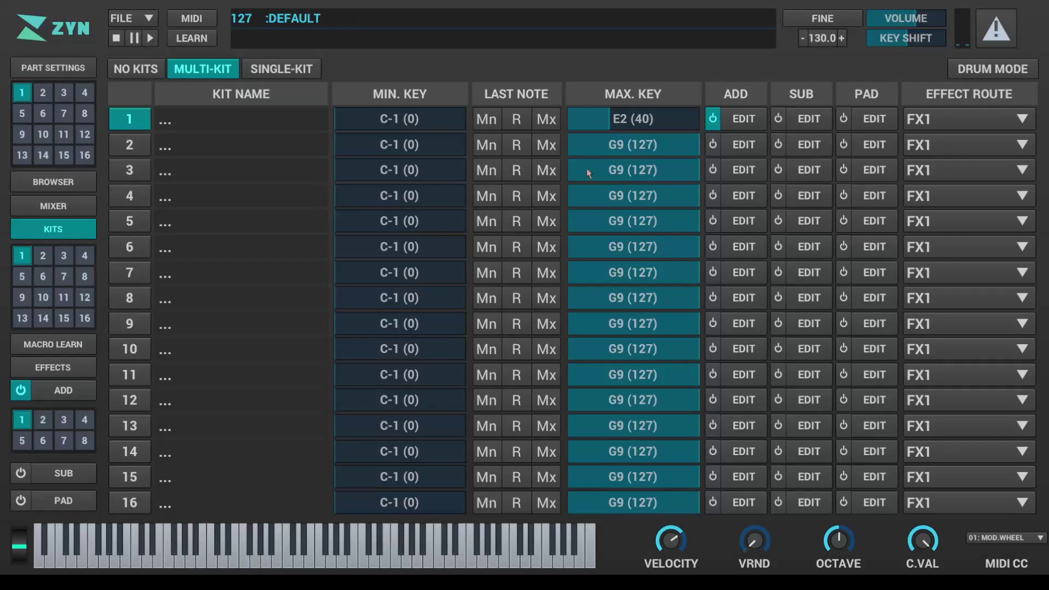
# Enable kit item 2 with its ADD synth, set its minimum key to F4 (65), and test the key split.
pyautogui.click(145, 148)
pyautogui.moveTo(414, 154); pyautogui.dragTo(483, 151)
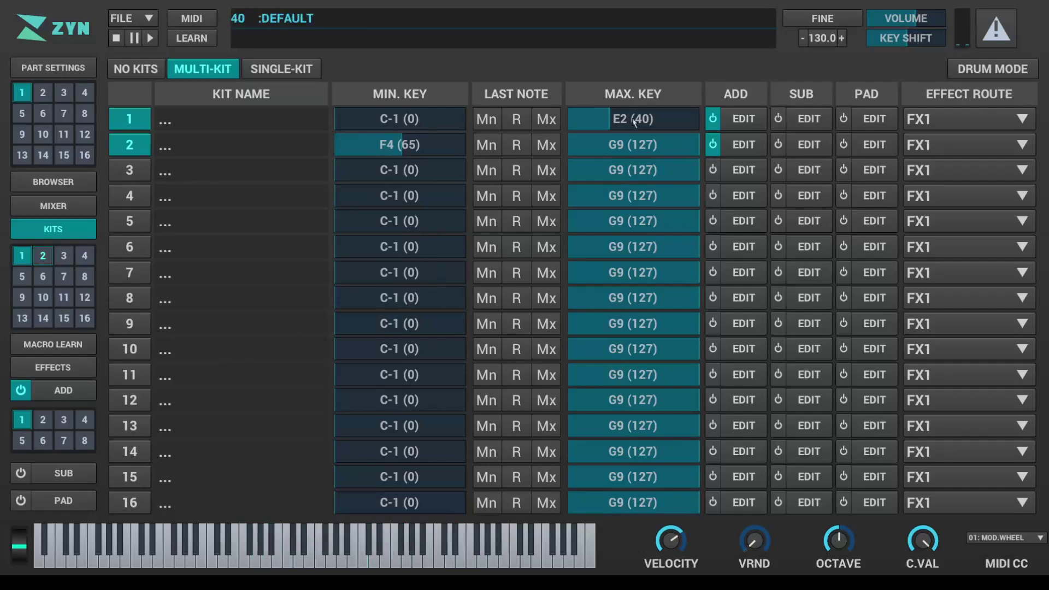
pyautogui.click(137, 557)
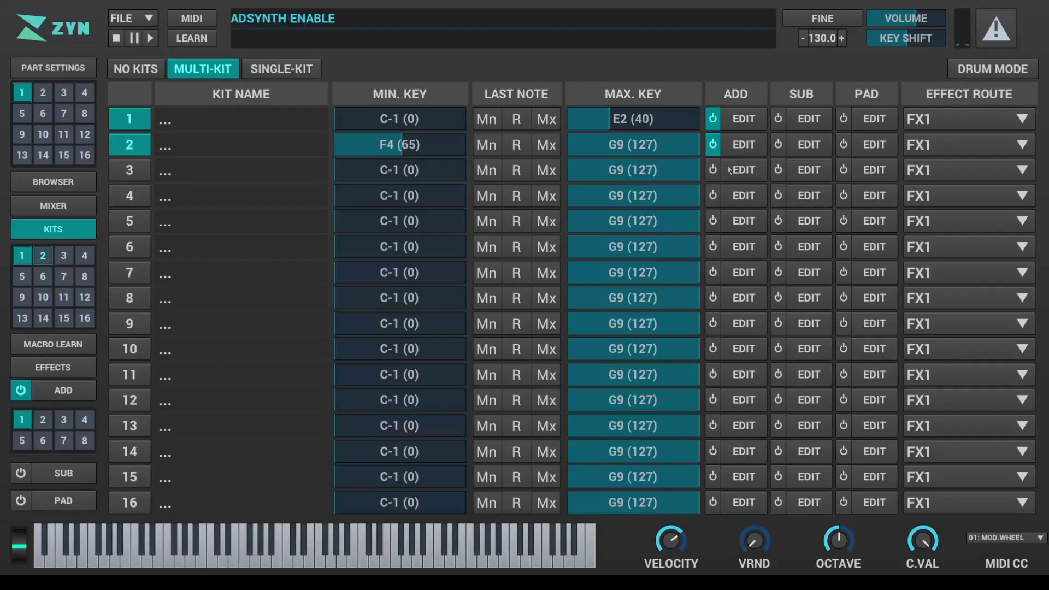
# Disable kit item 2 and its ADD synth, and reset its minimum key to C-1 (0).
pyautogui.click(710, 139)
pyautogui.doubleClick(437, 143)
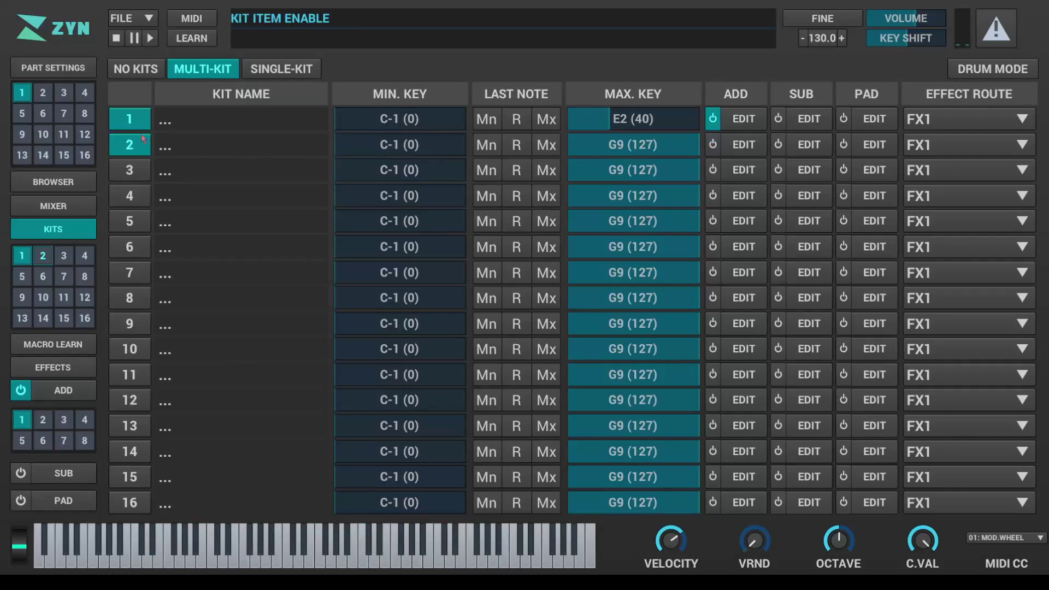
pyautogui.click(140, 144)
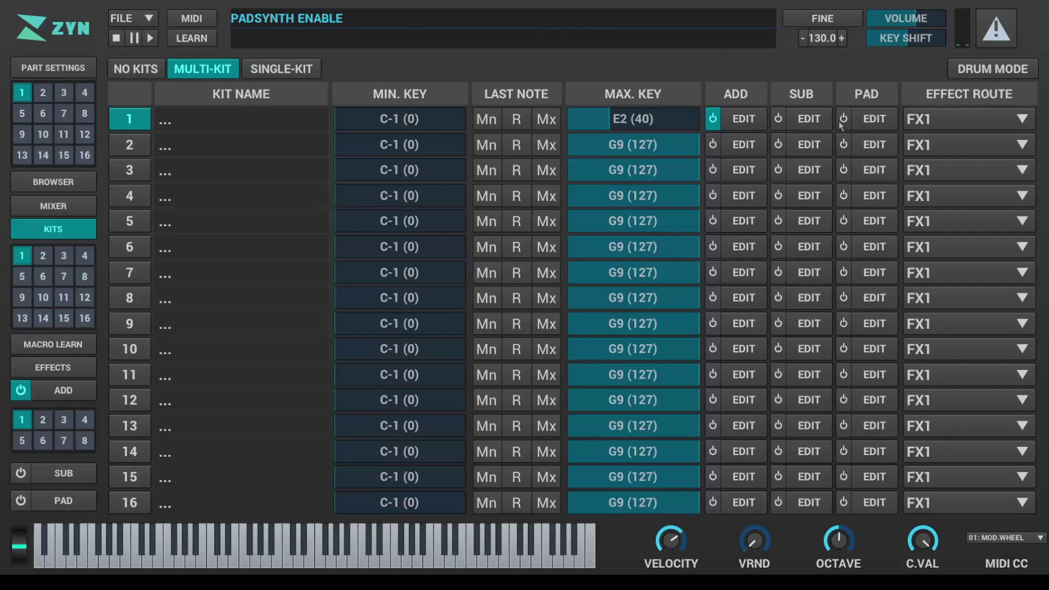
# Examine the effect route choices of kit item 1, keeping FX1.
pyautogui.click(981, 119)
pyautogui.click(978, 113)
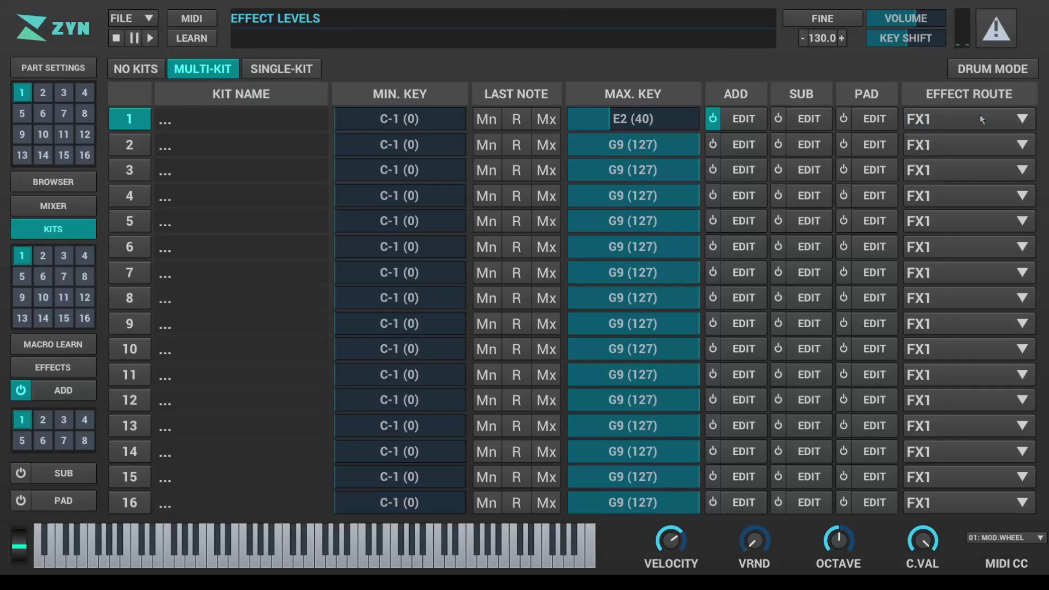
pyautogui.click(974, 123)
pyautogui.click(975, 124)
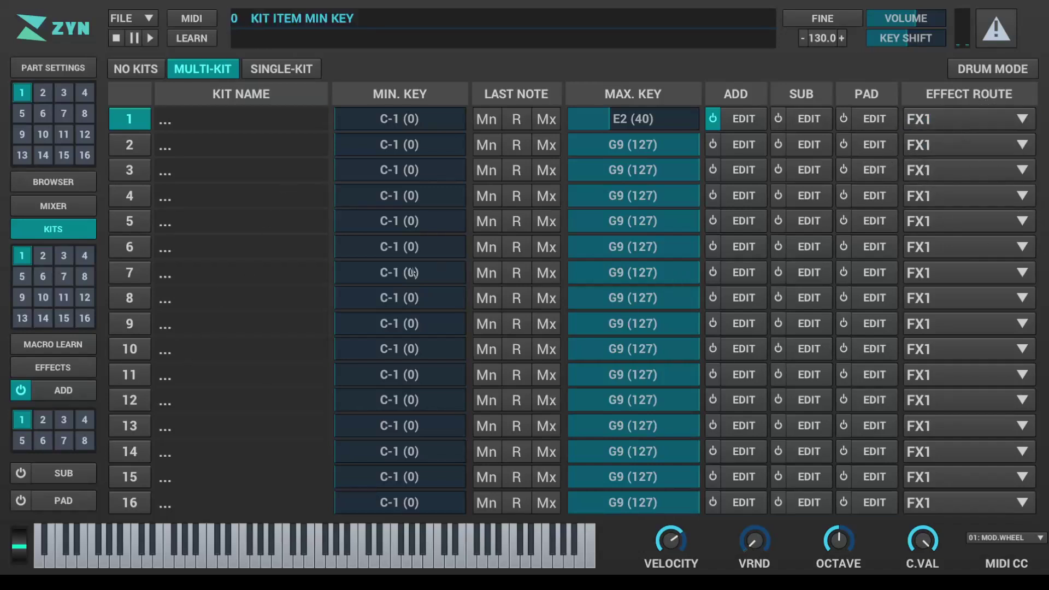
# Look through the effects, macro learn, preset browser and mixer views, and return to the kits.
pyautogui.click(66, 367)
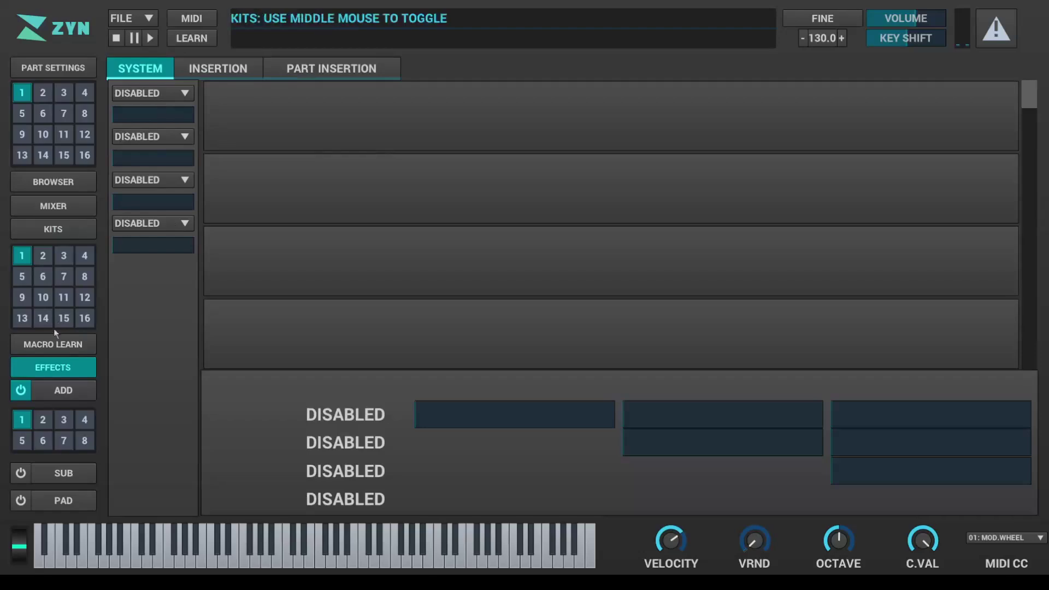
pyautogui.click(53, 344)
pyautogui.click(62, 189)
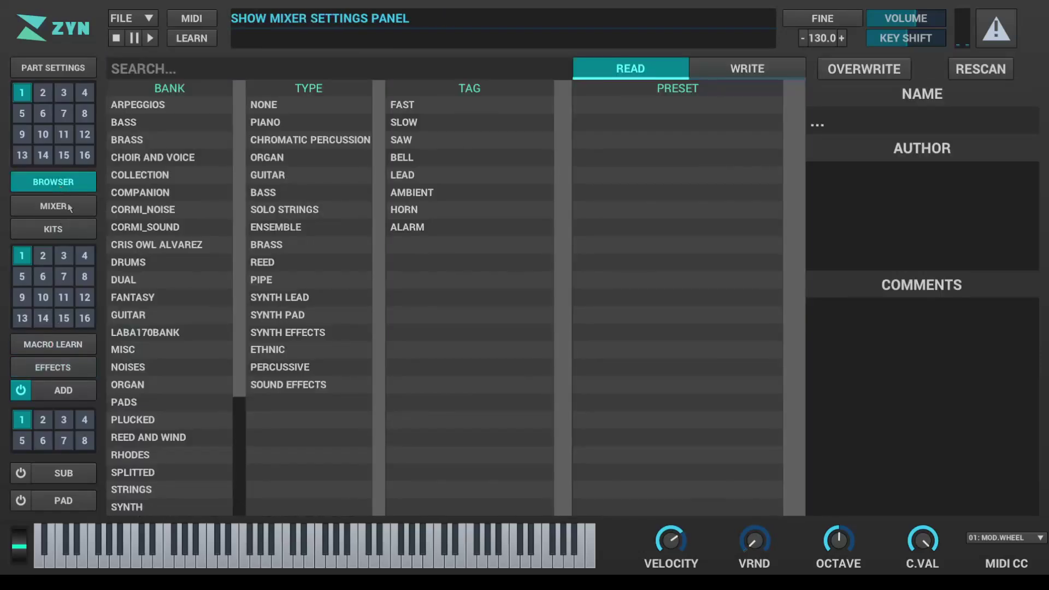
pyautogui.click(55, 206)
pyautogui.click(55, 229)
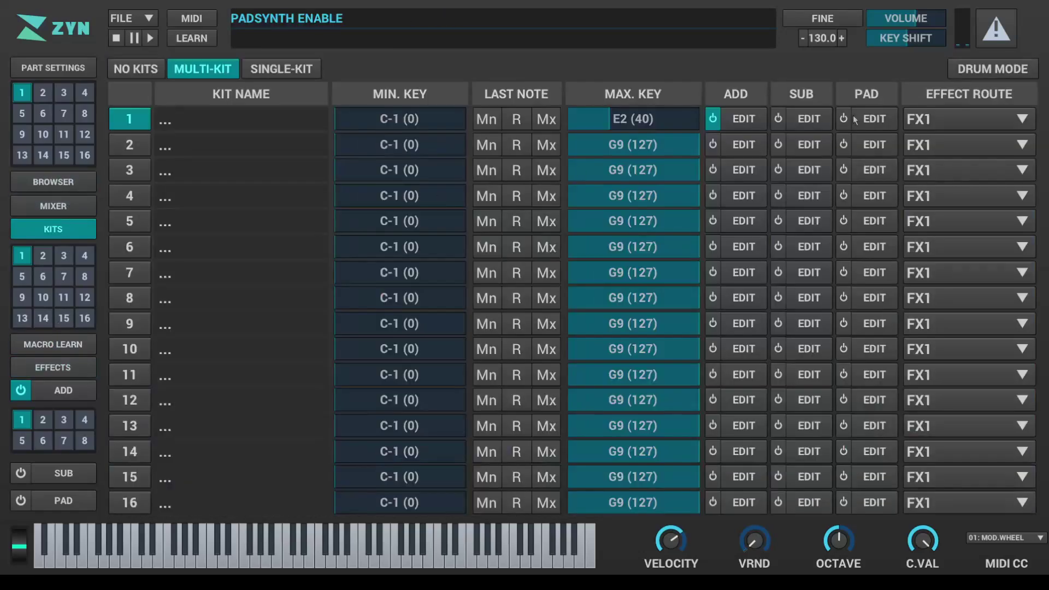
# Reset kit item 1's maximum key to G9 (127), compare the no-kits and multi-kit modes, and switch to single-kit mode.
pyautogui.doubleClick(637, 125)
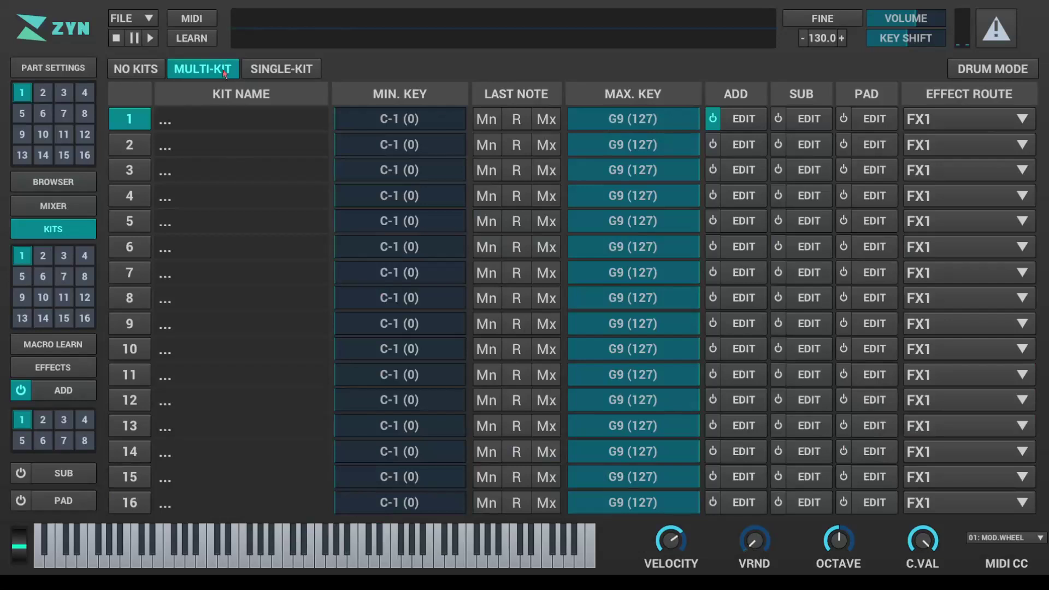
pyautogui.click(162, 72)
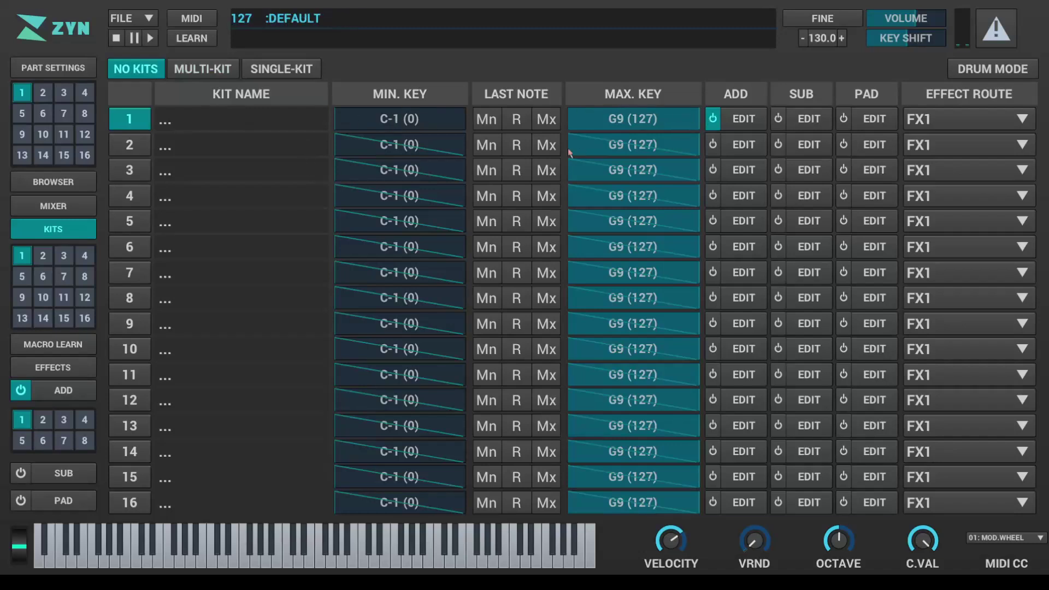
pyautogui.click(216, 67)
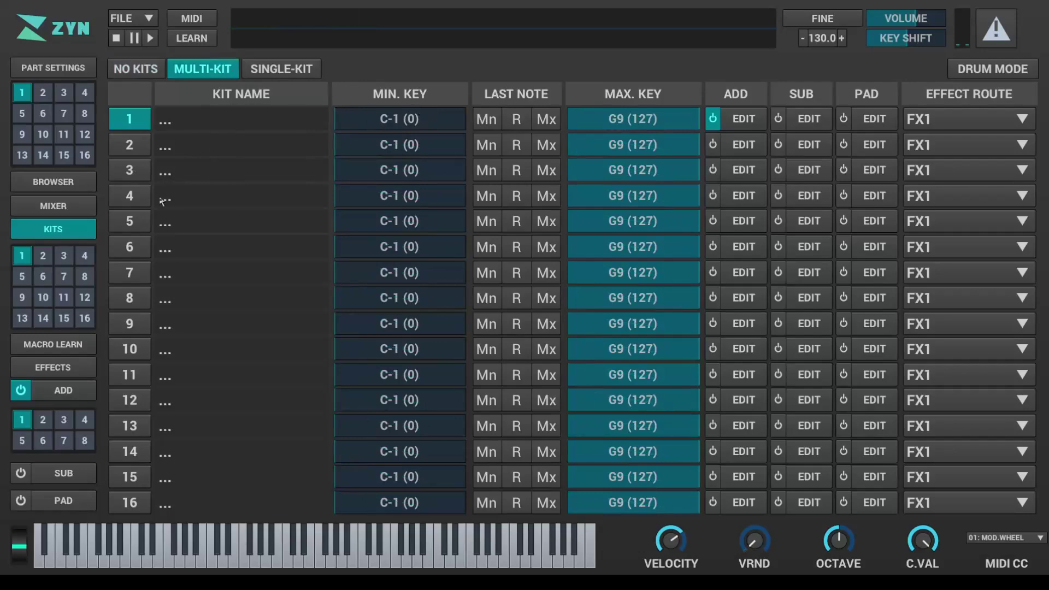
pyautogui.click(291, 68)
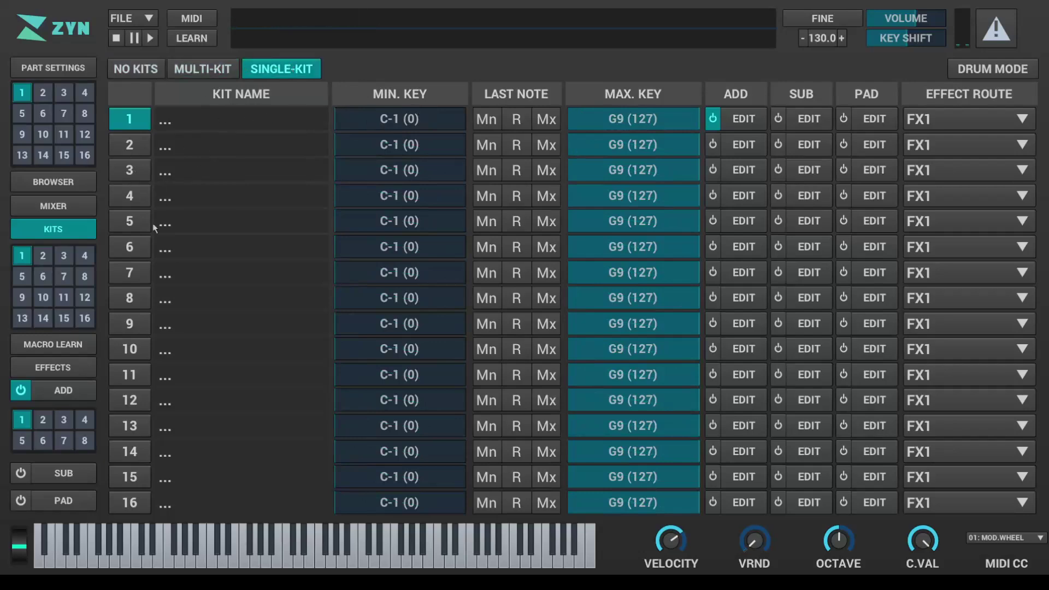
# Compare multi-kit mode and switch the part back to no-kits mode.
pyautogui.click(211, 69)
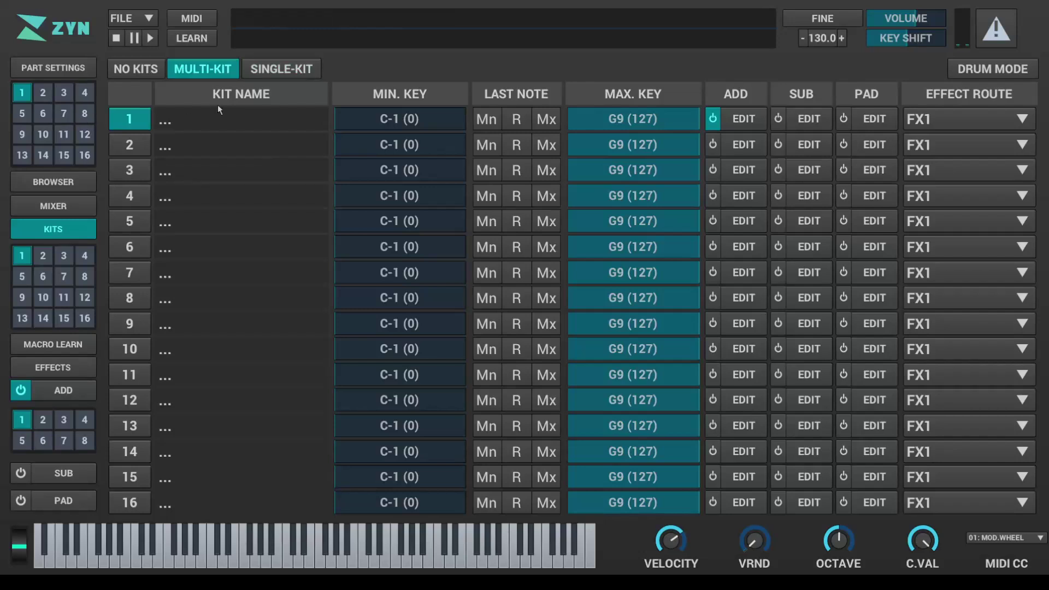
pyautogui.click(140, 70)
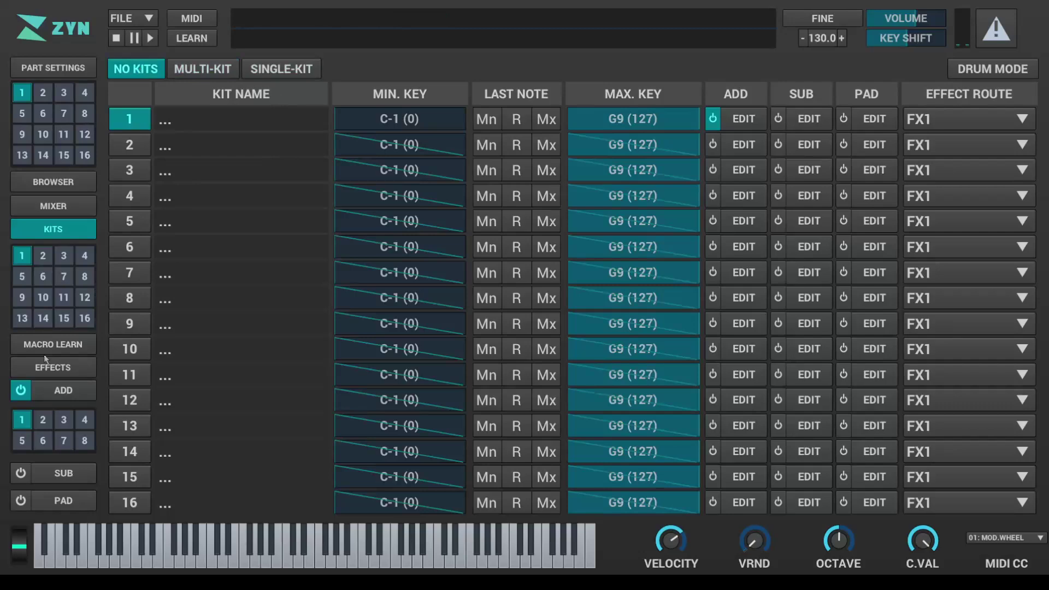
# Try selecting kit items 3, 4 and 2, toggle kit item 2's ADD synth, and return to kit item 1, toggling its ADD synth.
pyautogui.click(63, 258)
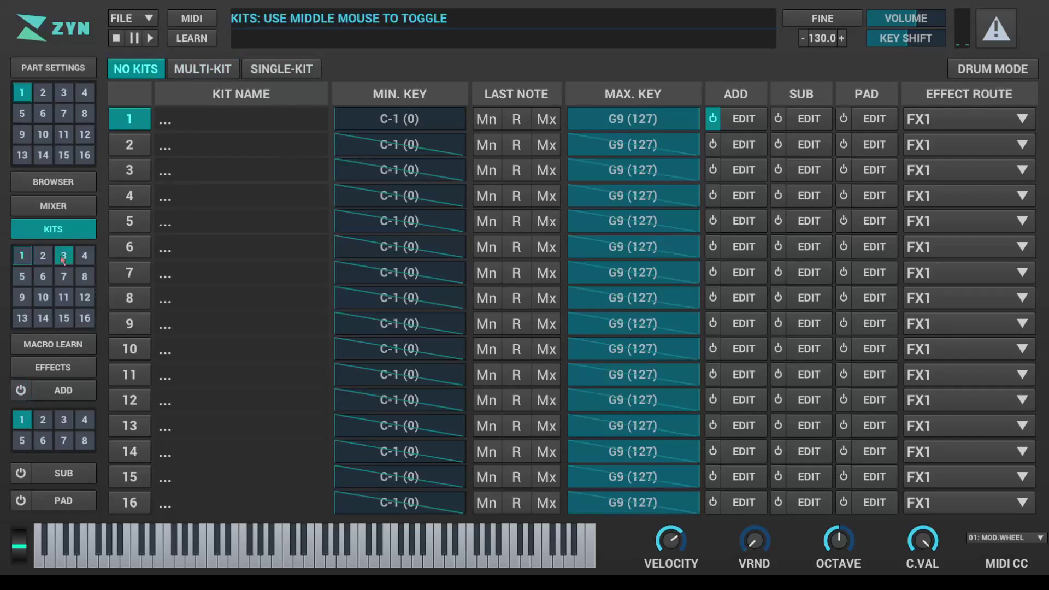
pyautogui.click(90, 258)
pyautogui.click(47, 258)
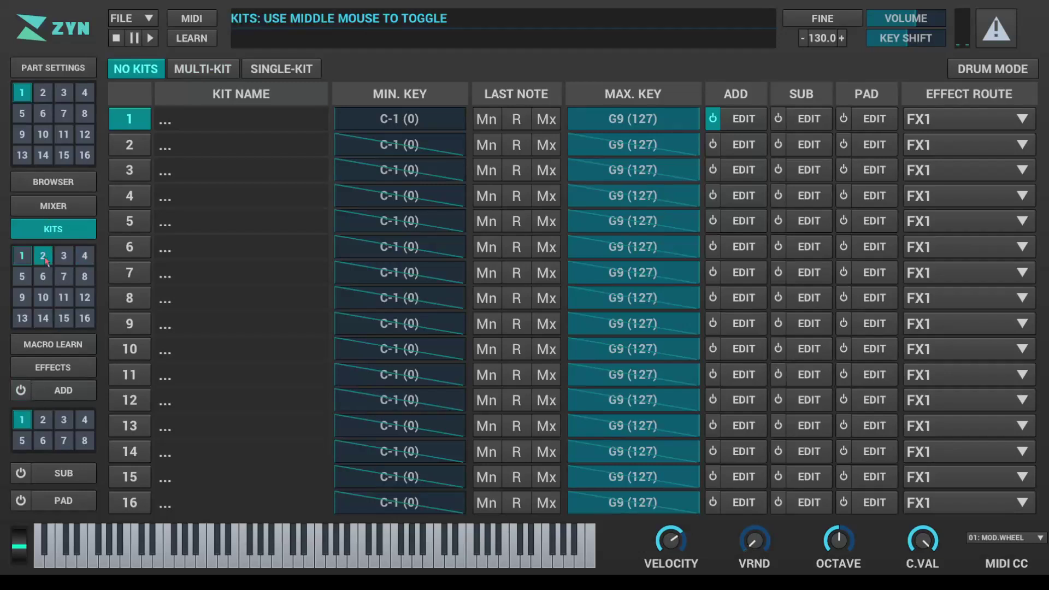
pyautogui.click(23, 391)
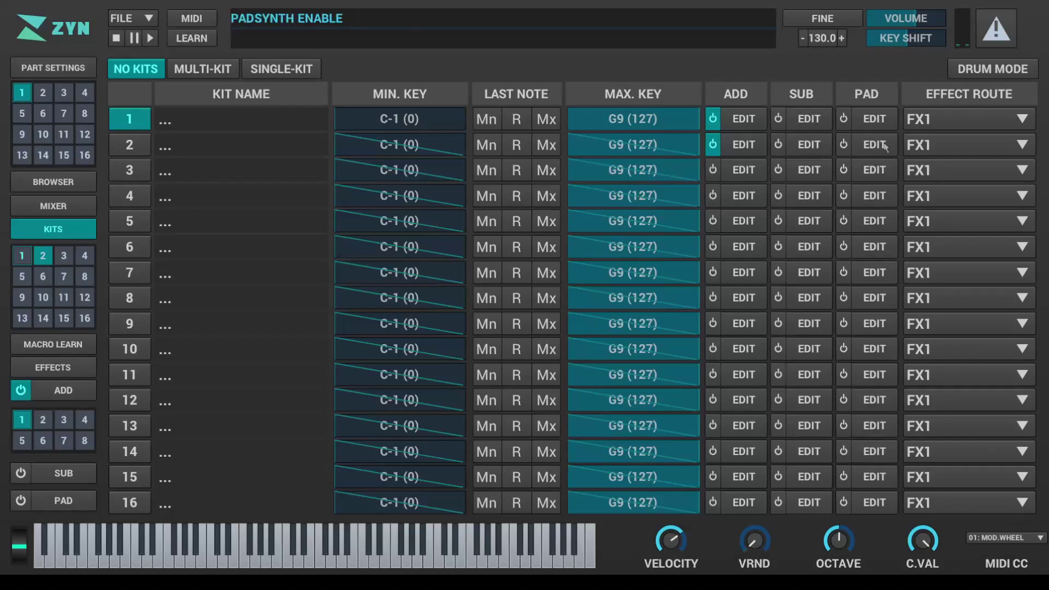
pyautogui.click(22, 391)
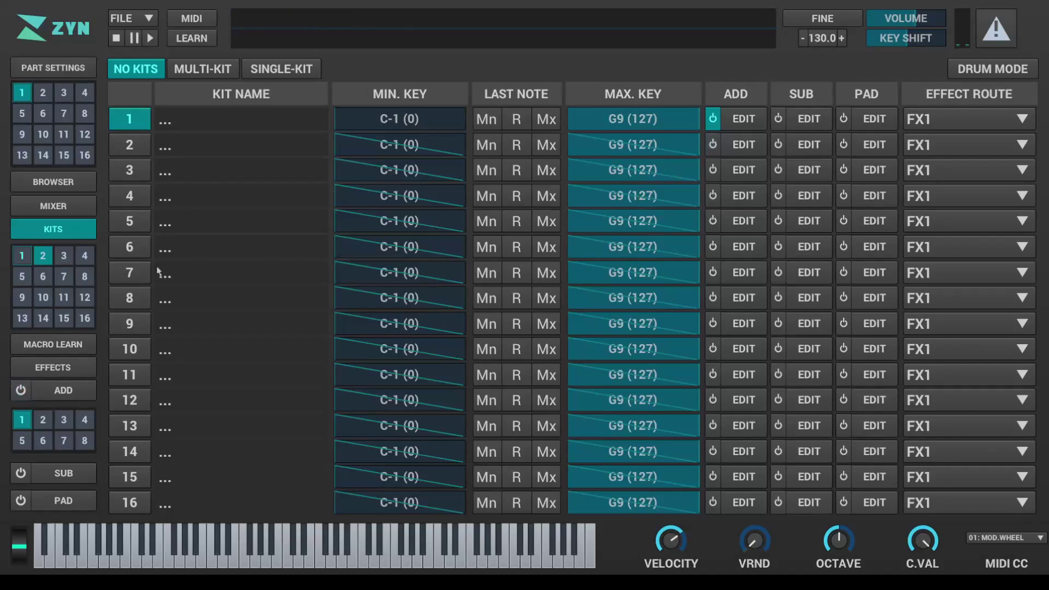
pyautogui.click(22, 256)
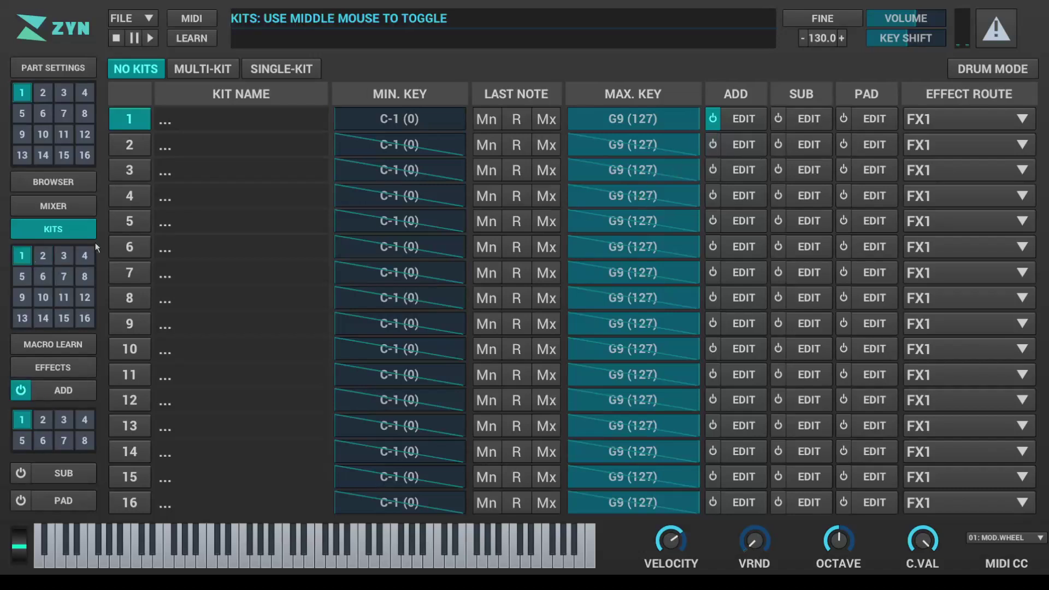
pyautogui.click(716, 125)
pyautogui.click(716, 125)
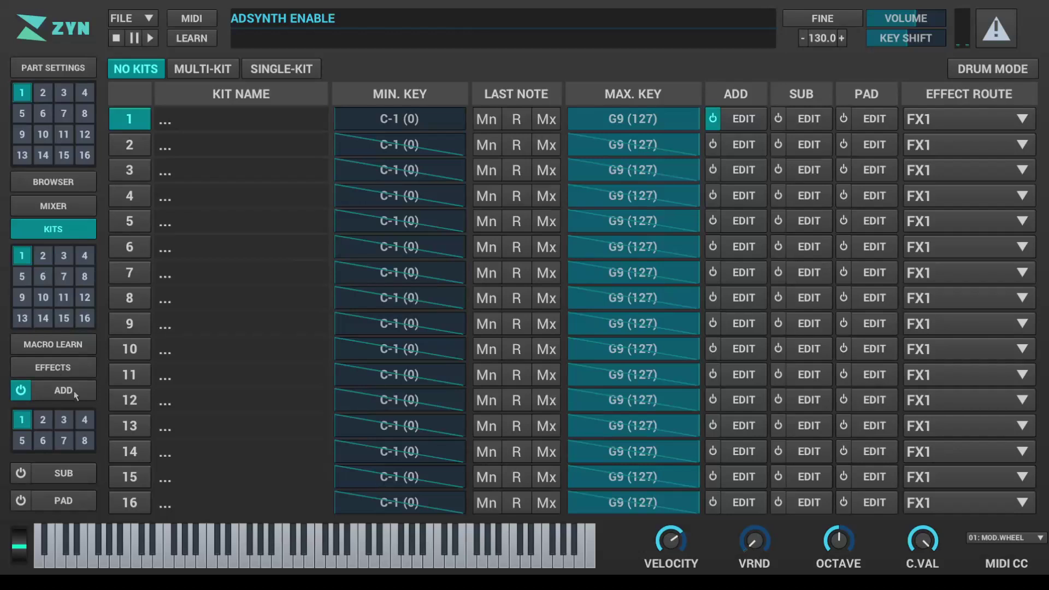
# Open the macro learn view, choose macro learn mode with slot 1 active, and enable learning.
pyautogui.click(74, 350)
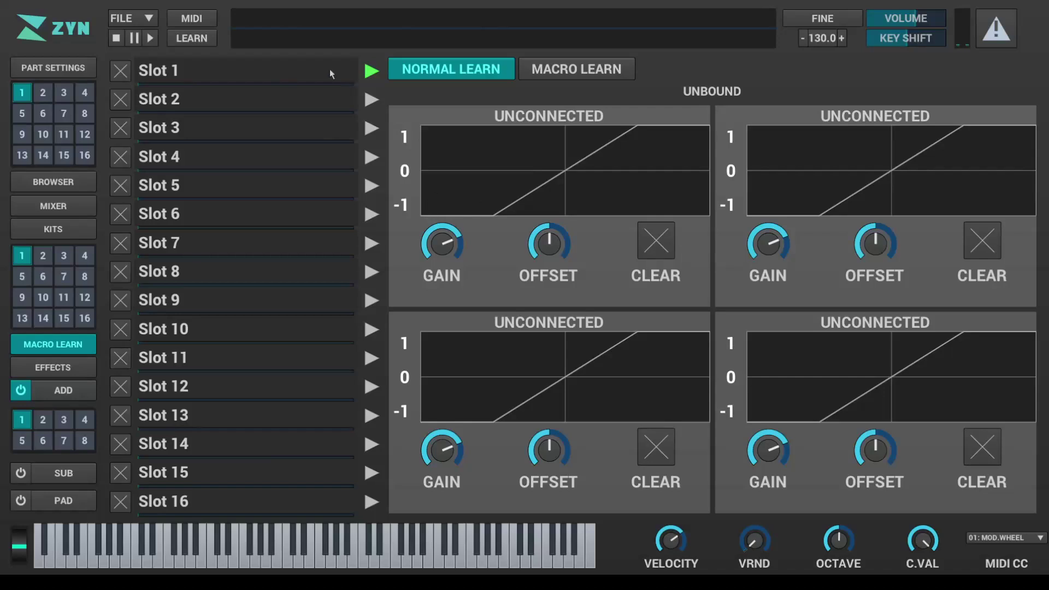
pyautogui.click(209, 41)
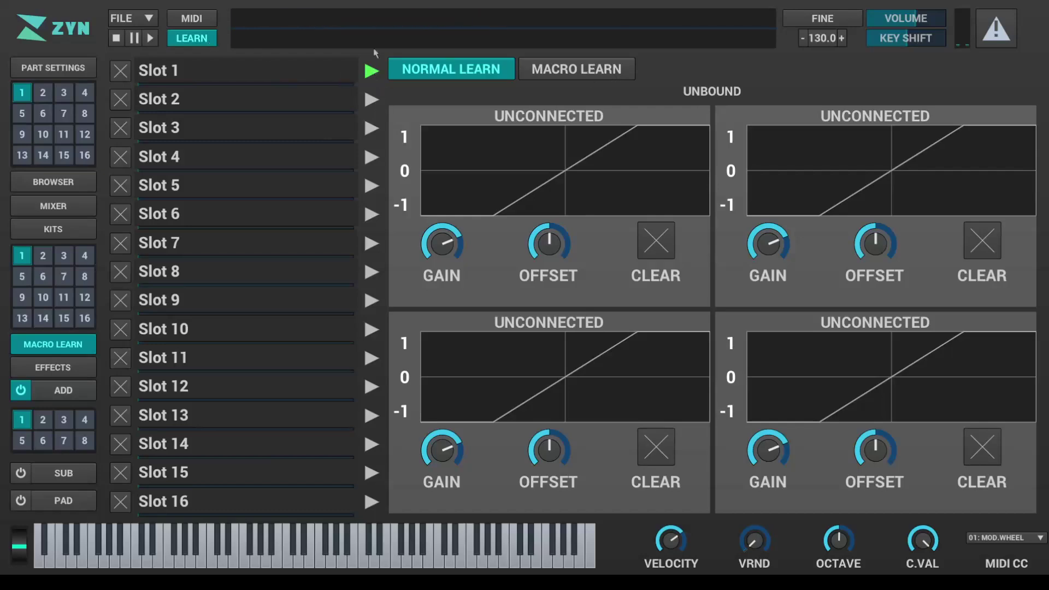
pyautogui.click(191, 37)
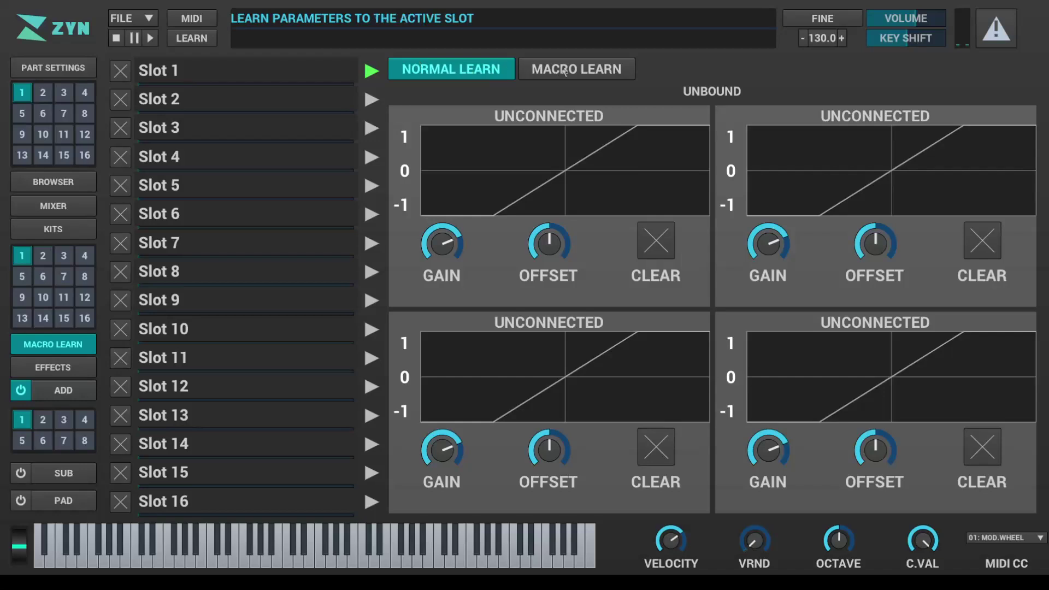
pyautogui.click(602, 74)
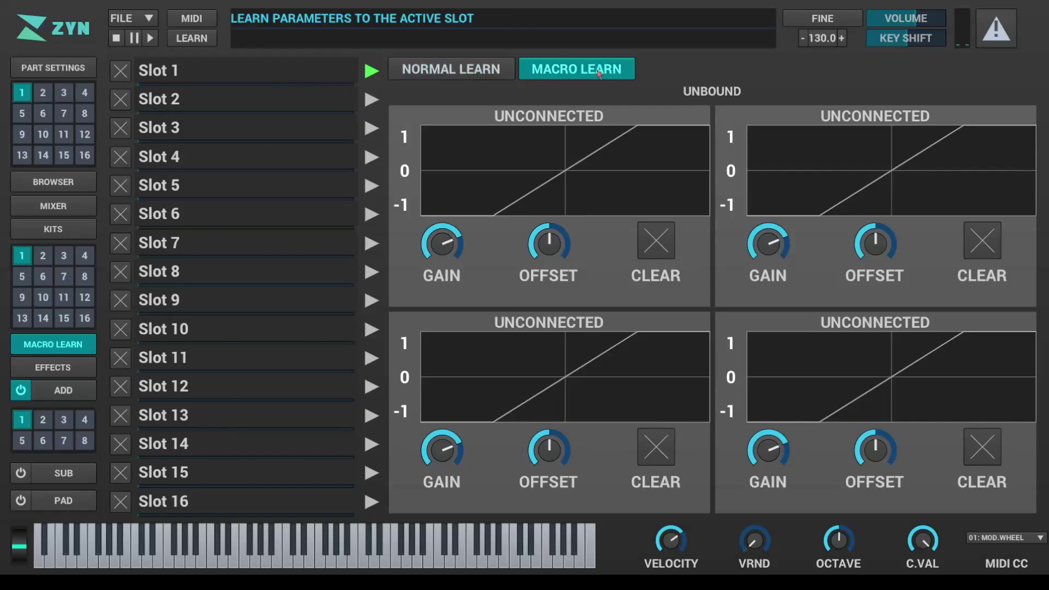
pyautogui.click(370, 71)
pyautogui.click(211, 37)
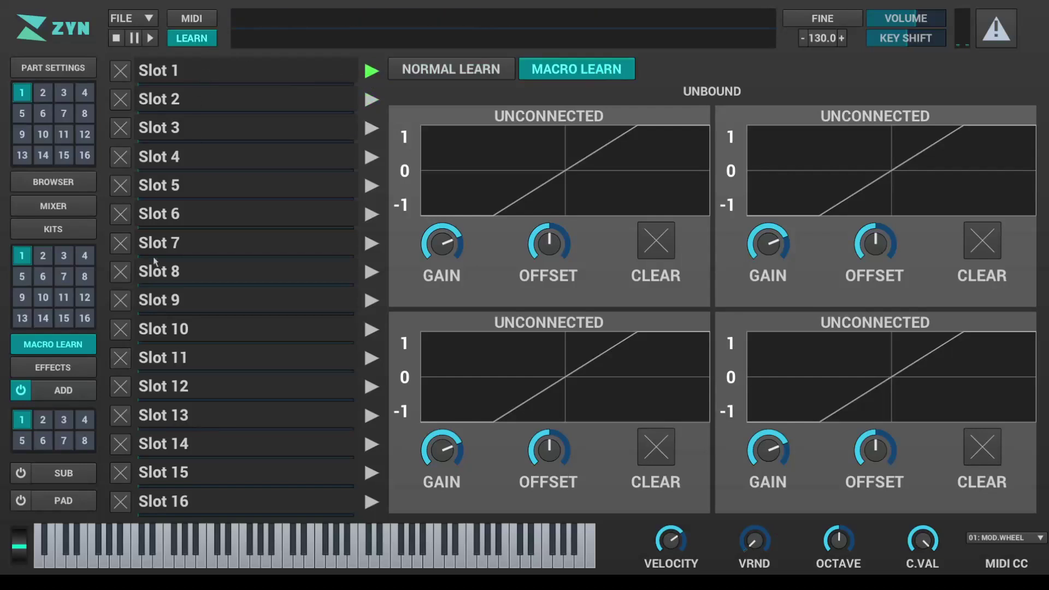
# Set the voice 1 oscillator's waveshaping to Arctangent and map its amount to macro slot 1, checking the macro learn view.
pyautogui.click(55, 393)
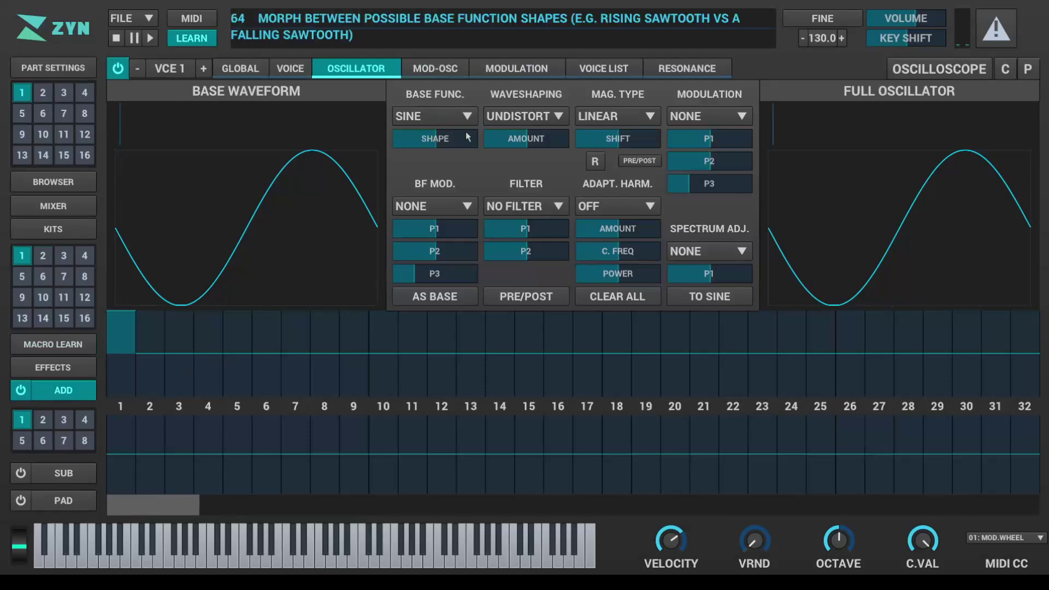
pyautogui.click(536, 117)
pyautogui.click(528, 134)
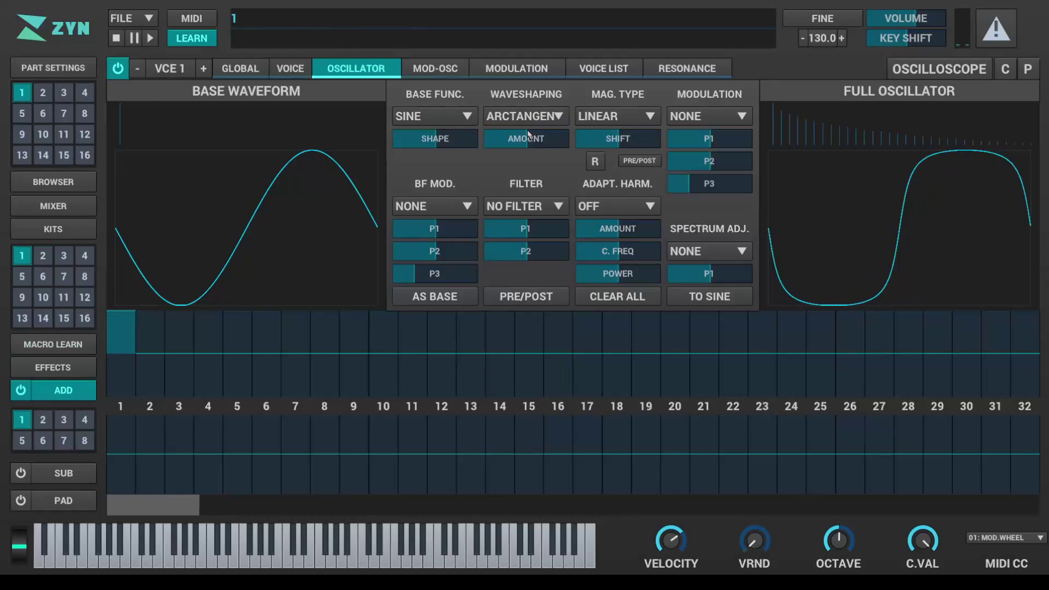
pyautogui.middleClick(530, 142)
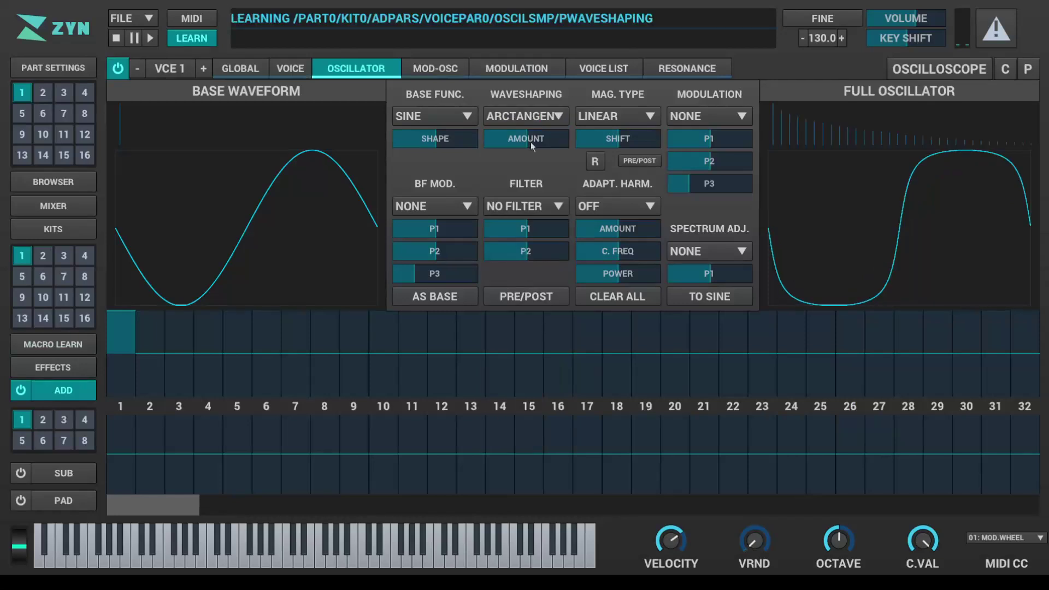
pyautogui.click(60, 368)
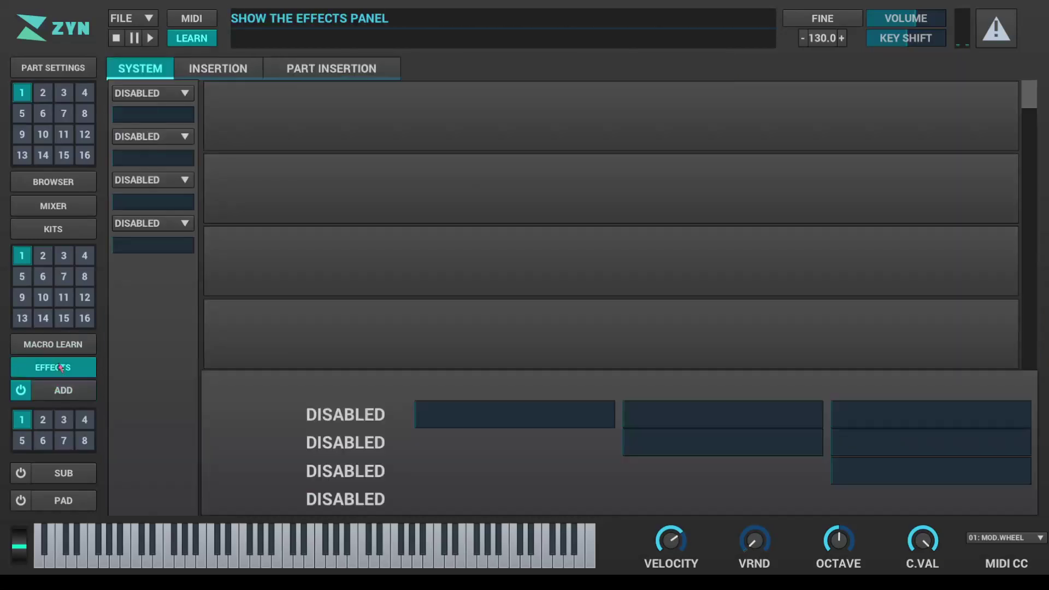
pyautogui.click(67, 343)
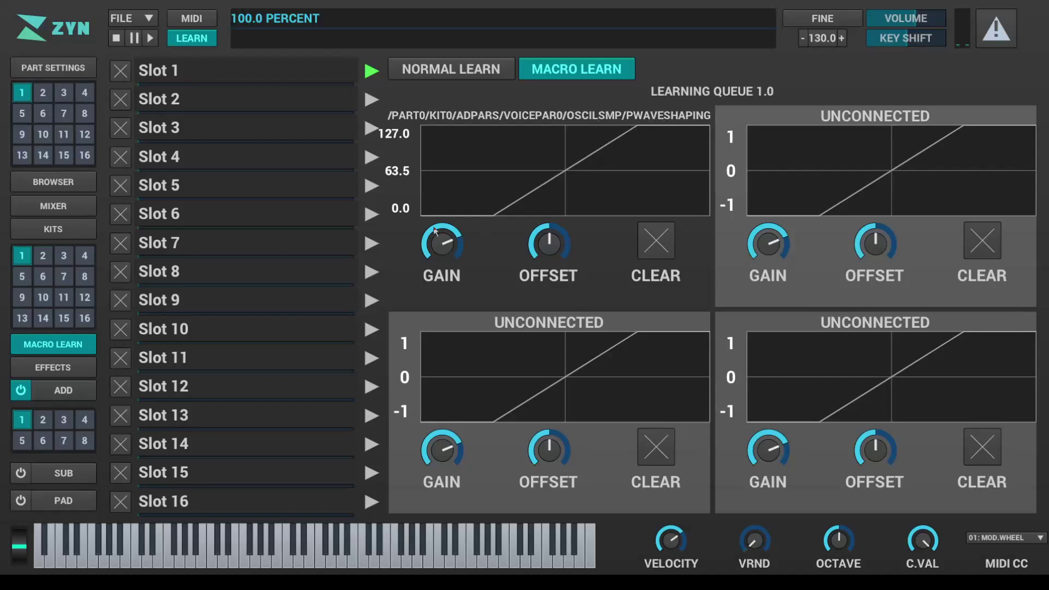
# Reduce the gain of the waveshaping mapping and sweep slot 1's value to test the curve.
pyautogui.moveTo(453, 247)
pyautogui.mouseDown()
pyautogui.moveTo(453, 235)
pyautogui.moveTo(453, 257)
pyautogui.moveTo(450, 196)
pyautogui.moveTo(447, 261)
pyautogui.moveTo(448, 229)
pyautogui.moveTo(455, 247)
pyautogui.mouseUp()
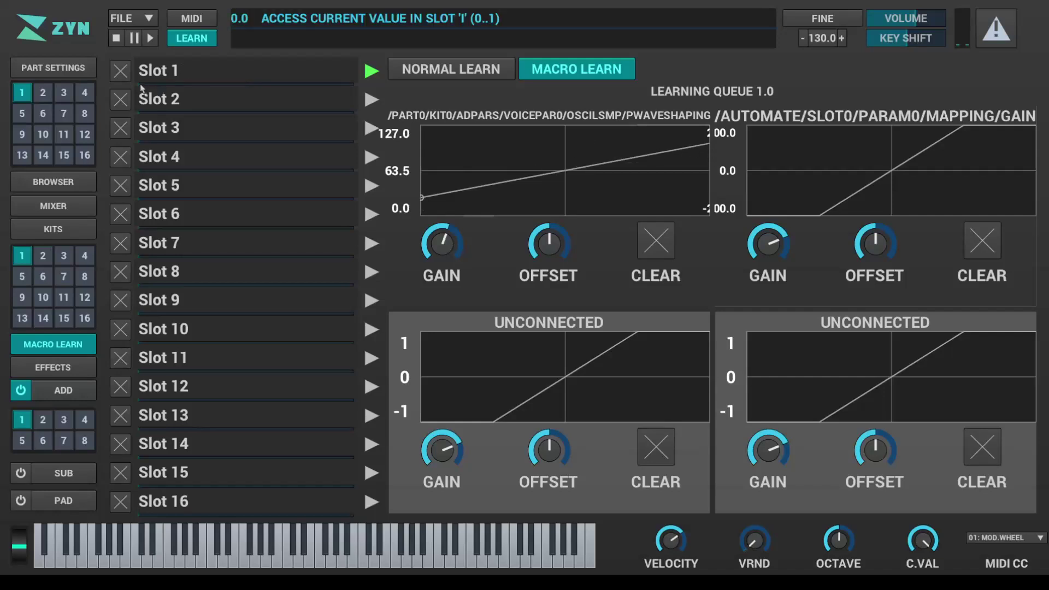
pyautogui.click(226, 83)
pyautogui.moveTo(227, 83); pyautogui.dragTo(296, 90)
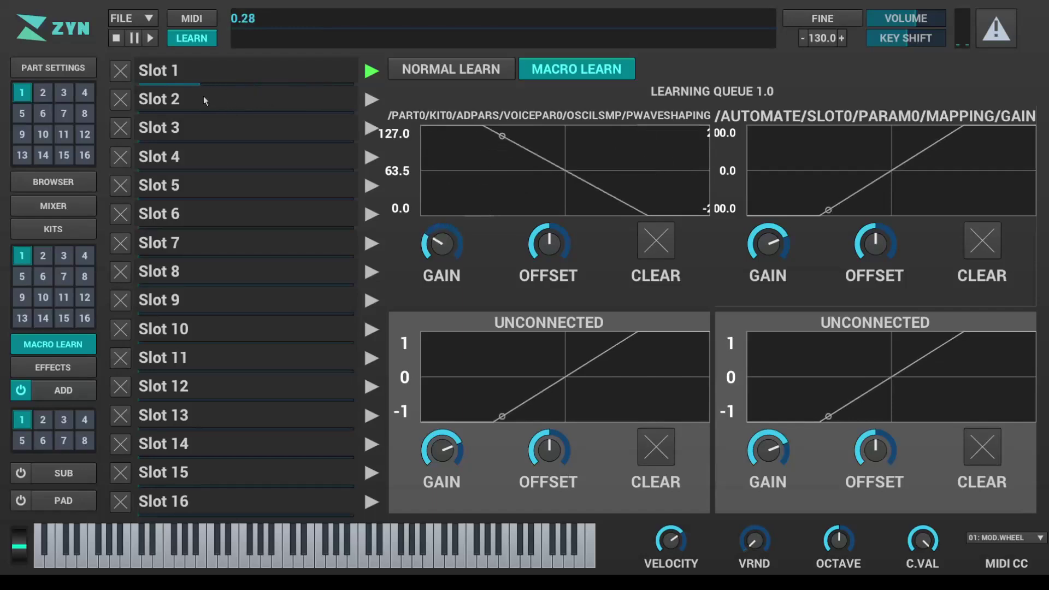
# Turn off learning and clear the accidental gain mapping from slot 1.
pyautogui.click(191, 39)
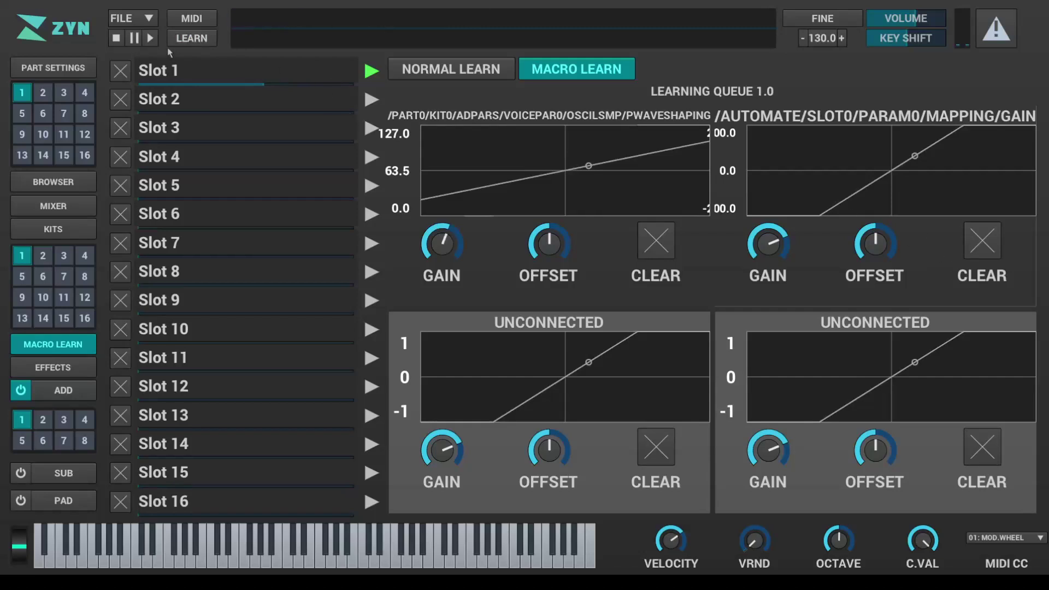
pyautogui.click(977, 245)
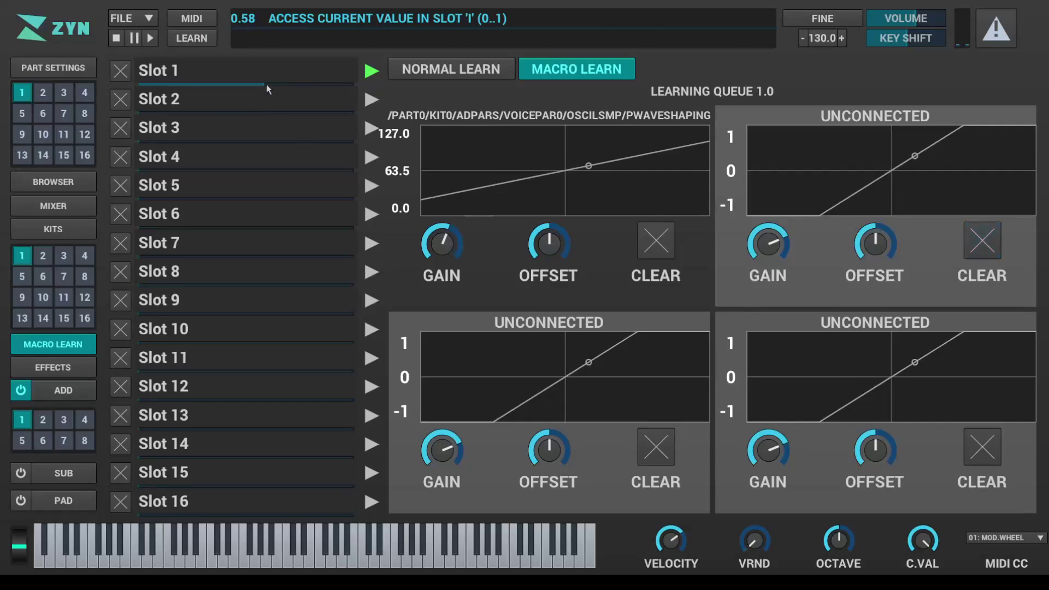
# Vary slot 1's value and check the waveshaping amount in the ADD synth's oscillator.
pyautogui.moveTo(267, 84); pyautogui.dragTo(213, 54)
pyautogui.click(192, 39)
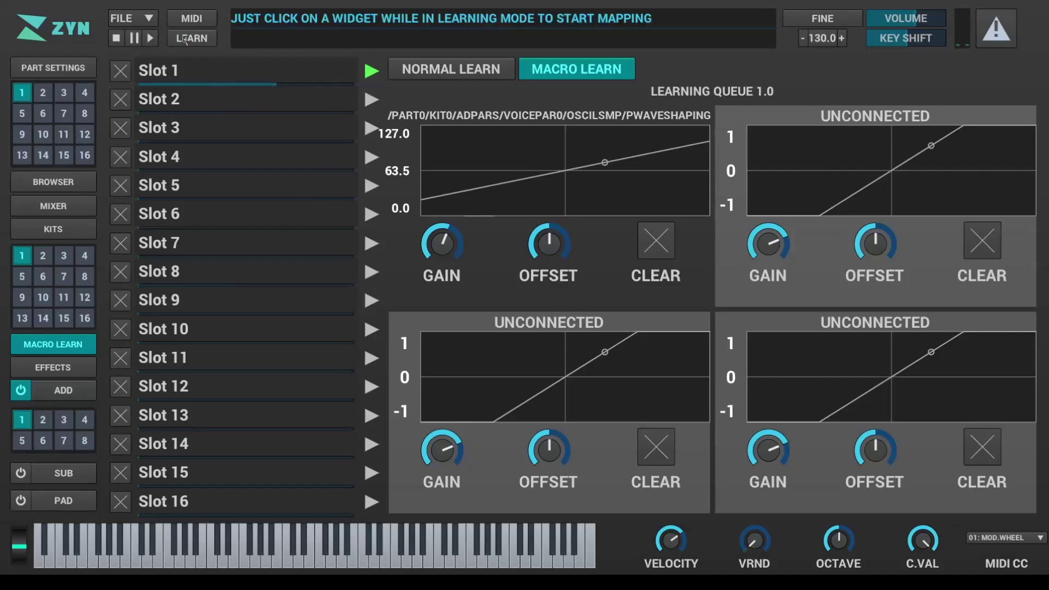
pyautogui.moveTo(277, 86)
pyautogui.mouseDown()
pyautogui.moveTo(297, 87)
pyautogui.moveTo(217, 89)
pyautogui.moveTo(268, 84)
pyautogui.mouseUp()
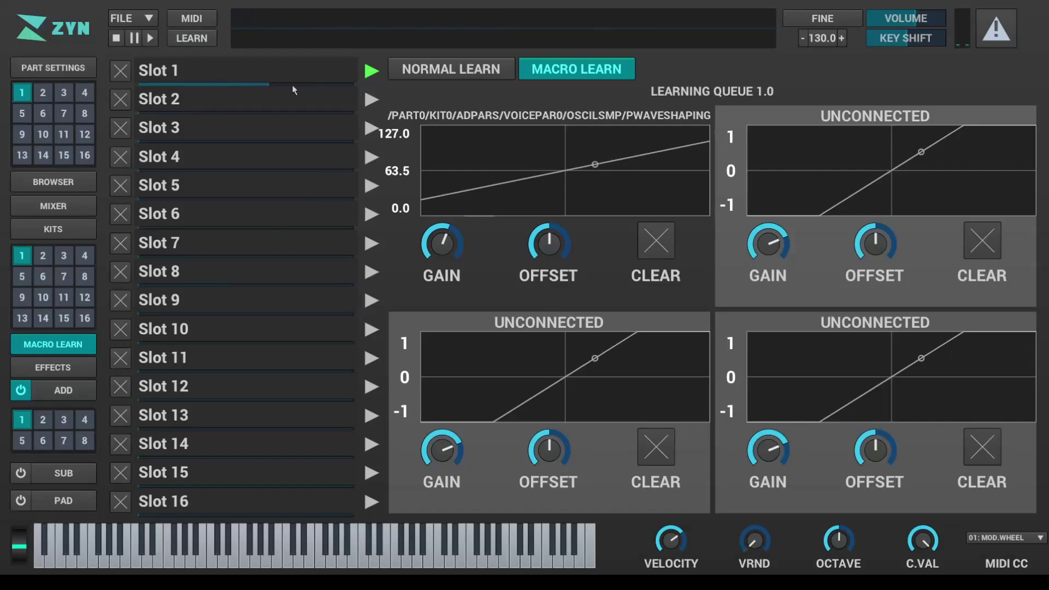
pyautogui.click(270, 89)
pyautogui.moveTo(206, 83); pyautogui.dragTo(264, 86)
pyautogui.click(53, 367)
pyautogui.click(63, 390)
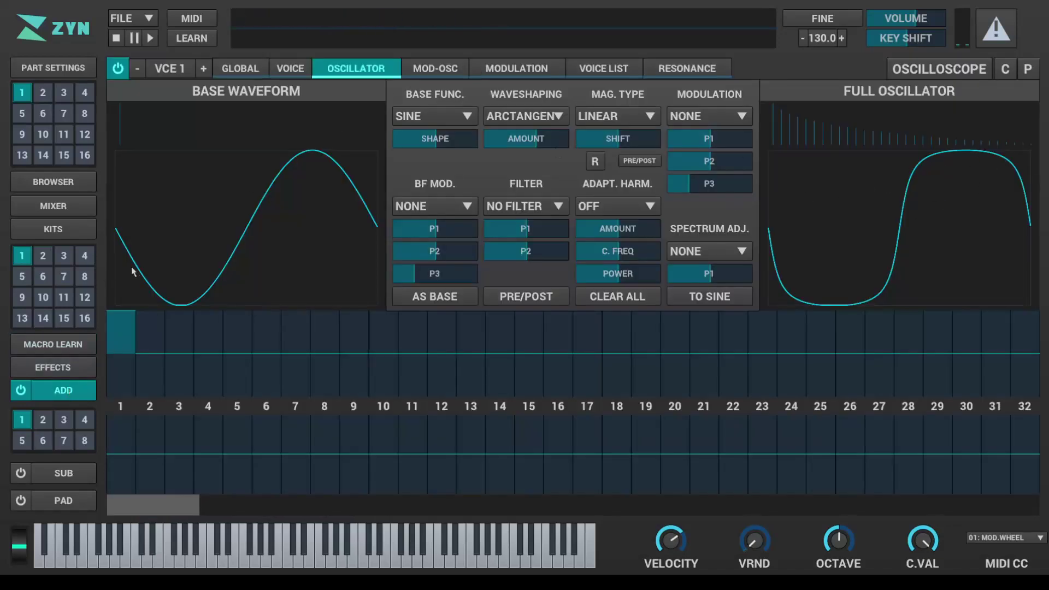
# Set slot 1's value to 0.1 and adjust the ADD oscillator's waveshaping amount to 16.
pyautogui.click(45, 345)
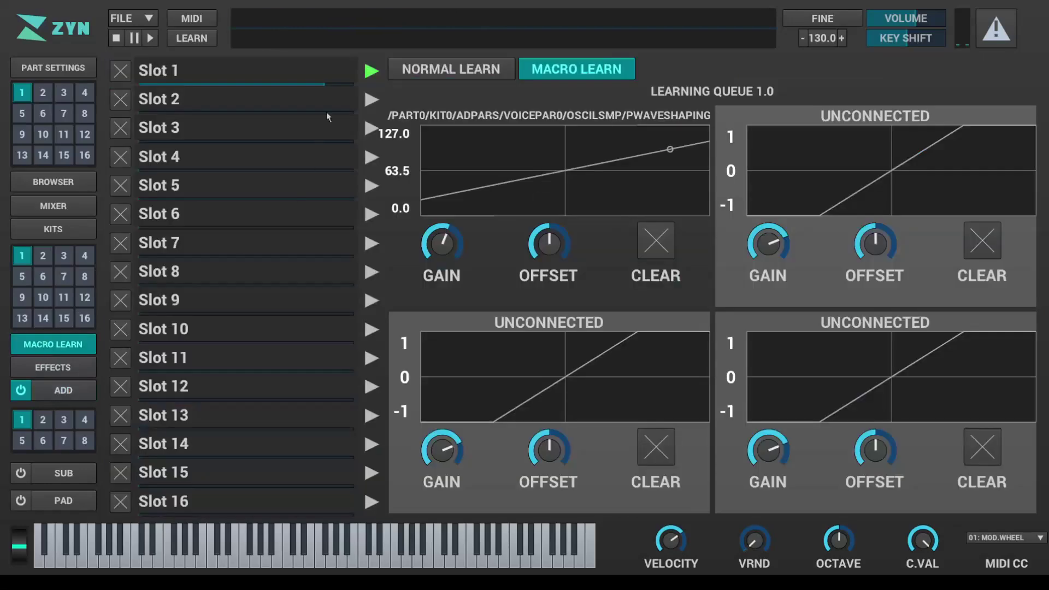
pyautogui.moveTo(322, 88); pyautogui.dragTo(160, 88)
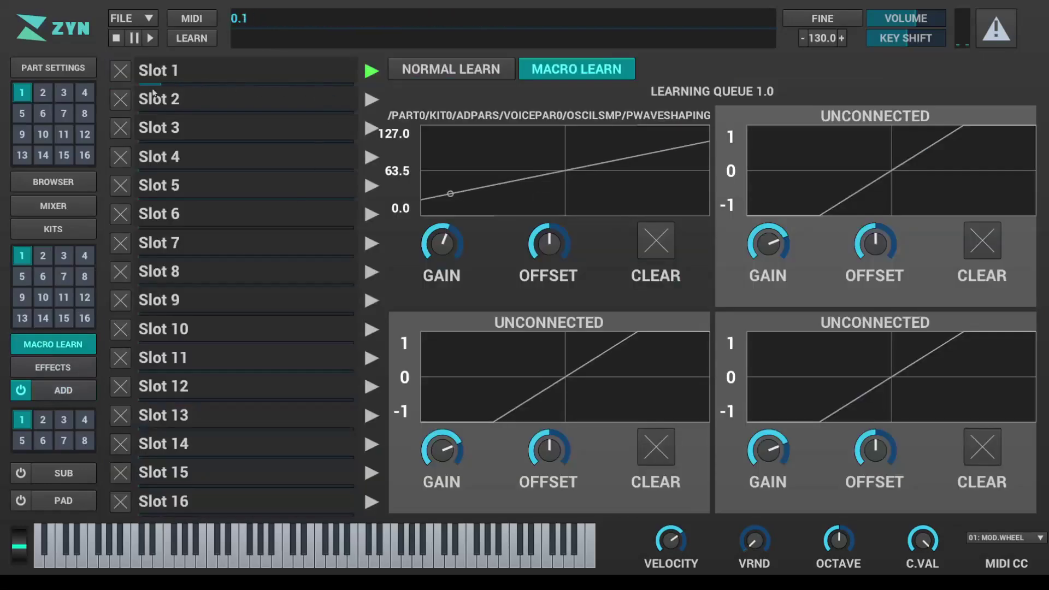
pyautogui.click(66, 390)
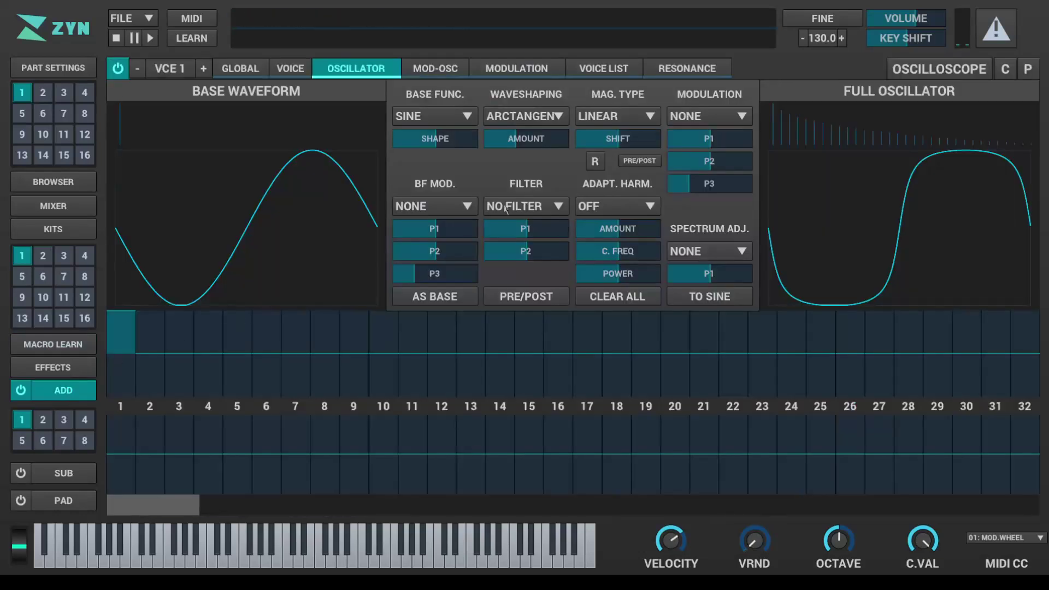
pyautogui.moveTo(522, 141)
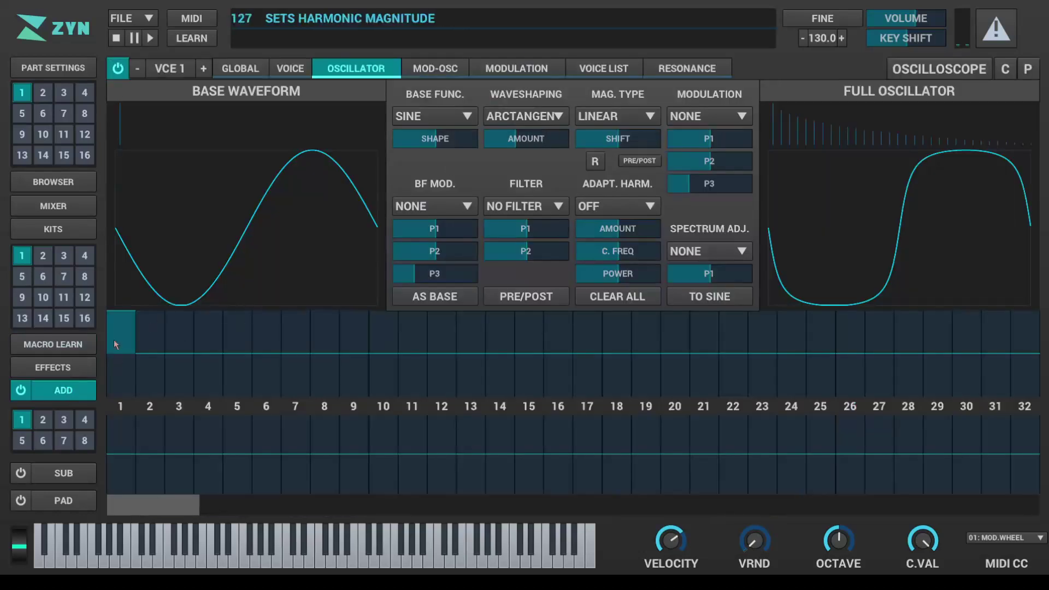
pyautogui.moveTo(526, 141)
pyautogui.mouseDown()
pyautogui.moveTo(492, 141)
pyautogui.moveTo(551, 141)
pyautogui.moveTo(532, 143)
pyautogui.mouseUp()
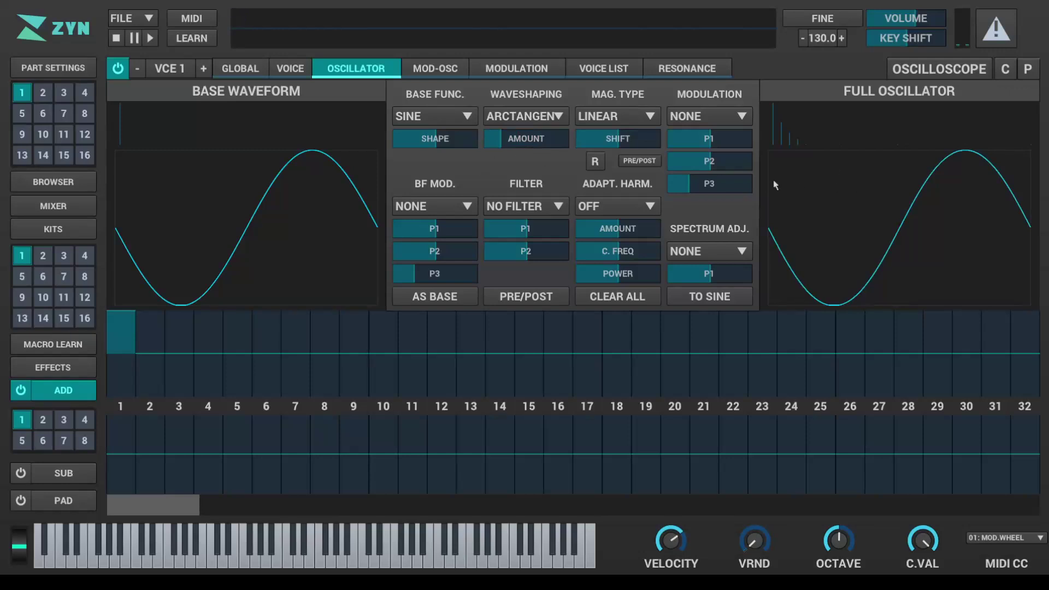
pyautogui.moveTo(511, 140); pyautogui.dragTo(504, 141)
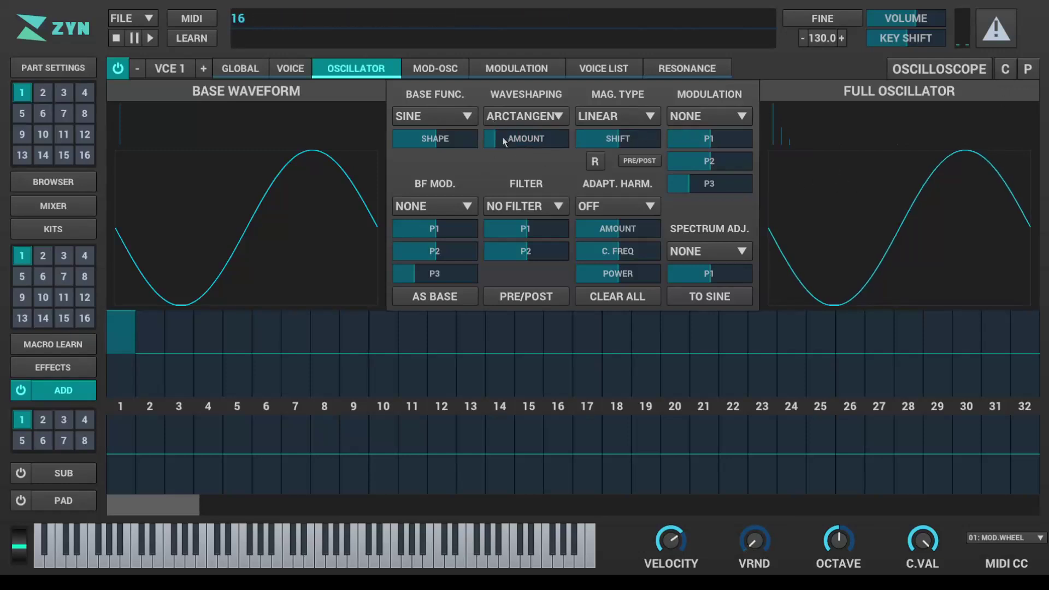
# Set slot 1's value to 0.97 and slightly lower the waveshaping amount directly in the ADD oscillator.
pyautogui.click(79, 345)
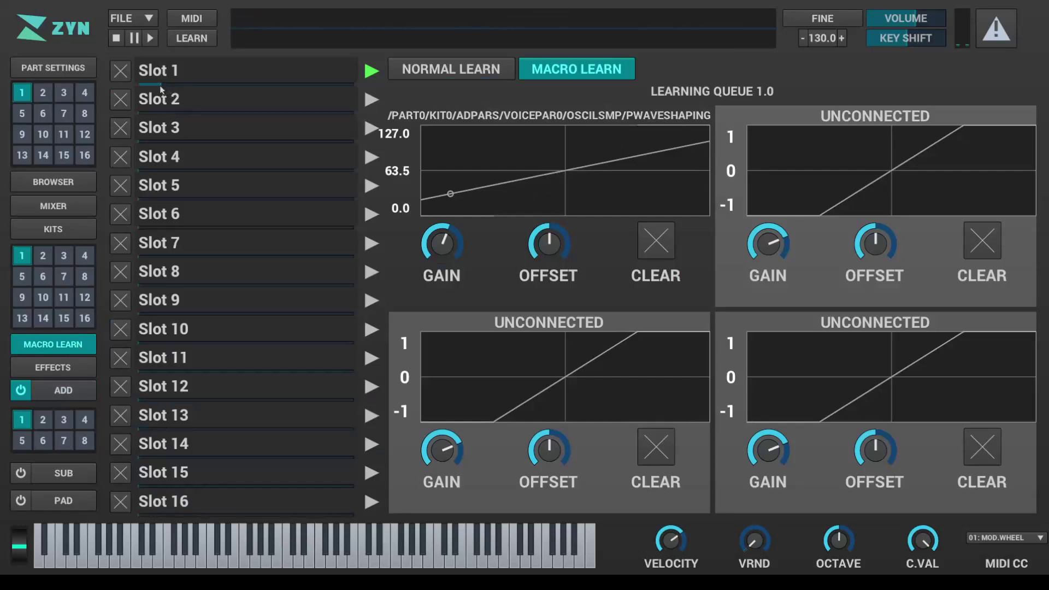
pyautogui.moveTo(161, 86); pyautogui.dragTo(354, 85)
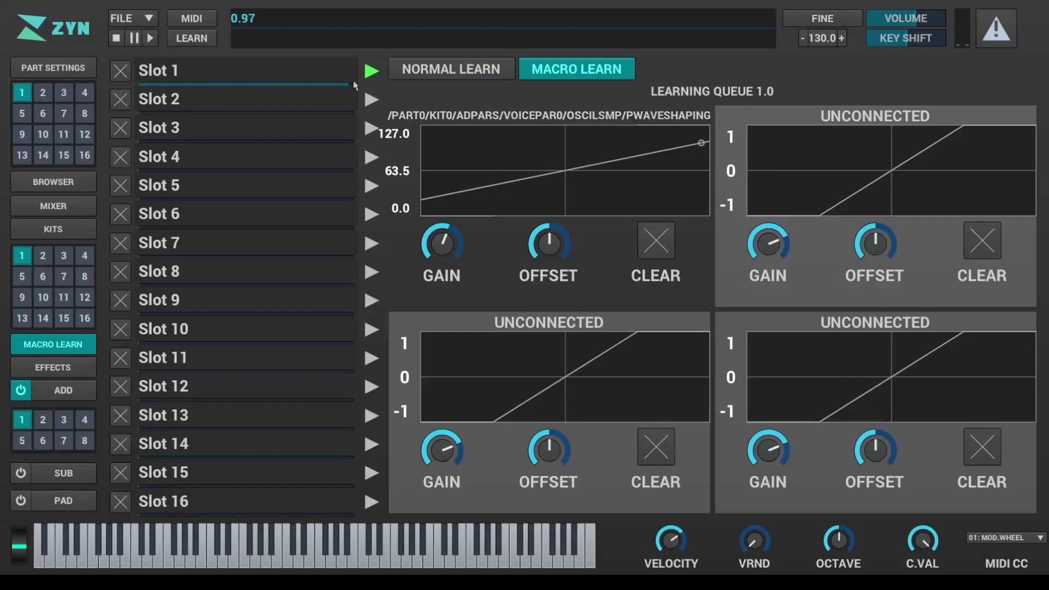
pyautogui.click(79, 389)
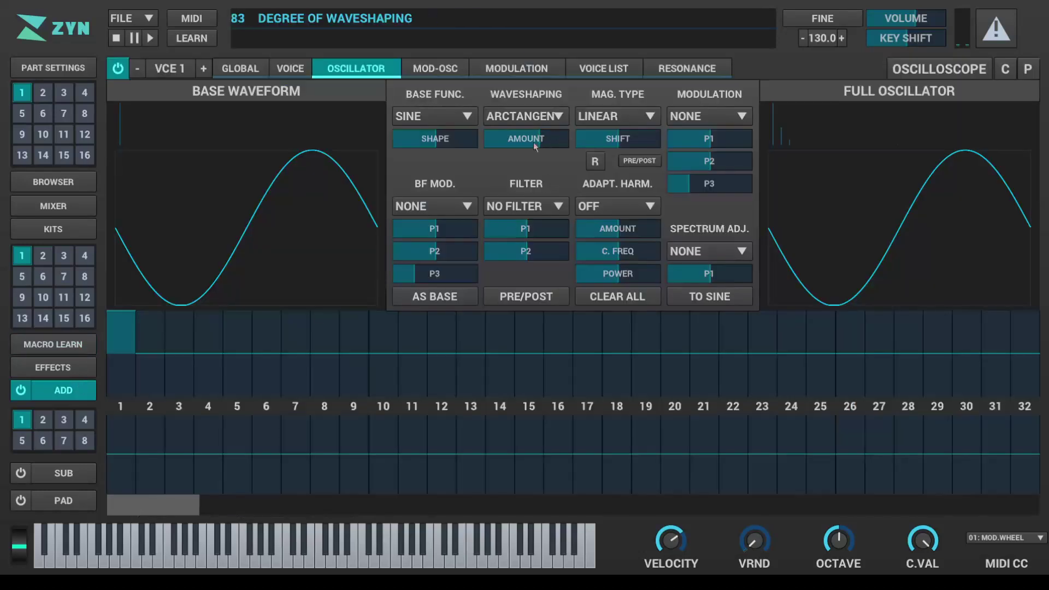
pyautogui.moveTo(541, 144); pyautogui.dragTo(519, 148)
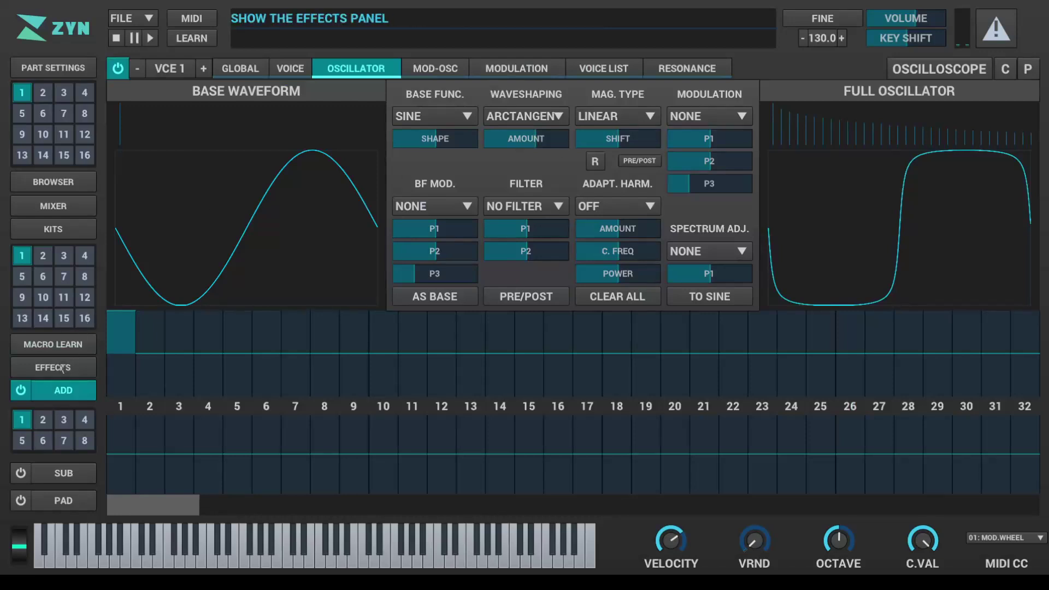
# Lower macro slot 1 to its minimum value and set its waveshaping mapping's gain to 48.37 percent.
pyautogui.click(53, 344)
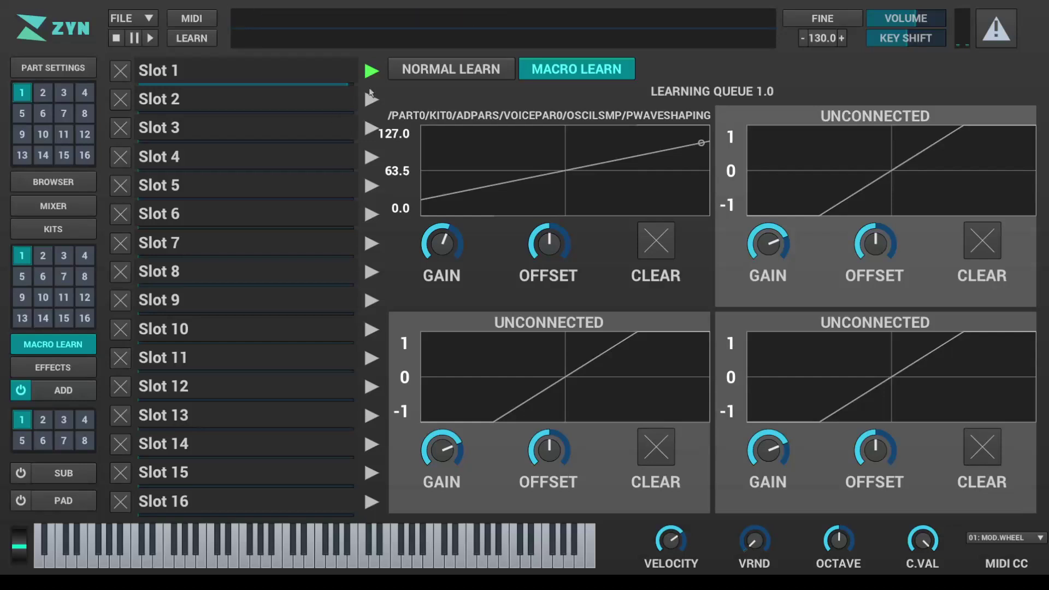
pyautogui.moveTo(349, 89); pyautogui.dragTo(110, 98)
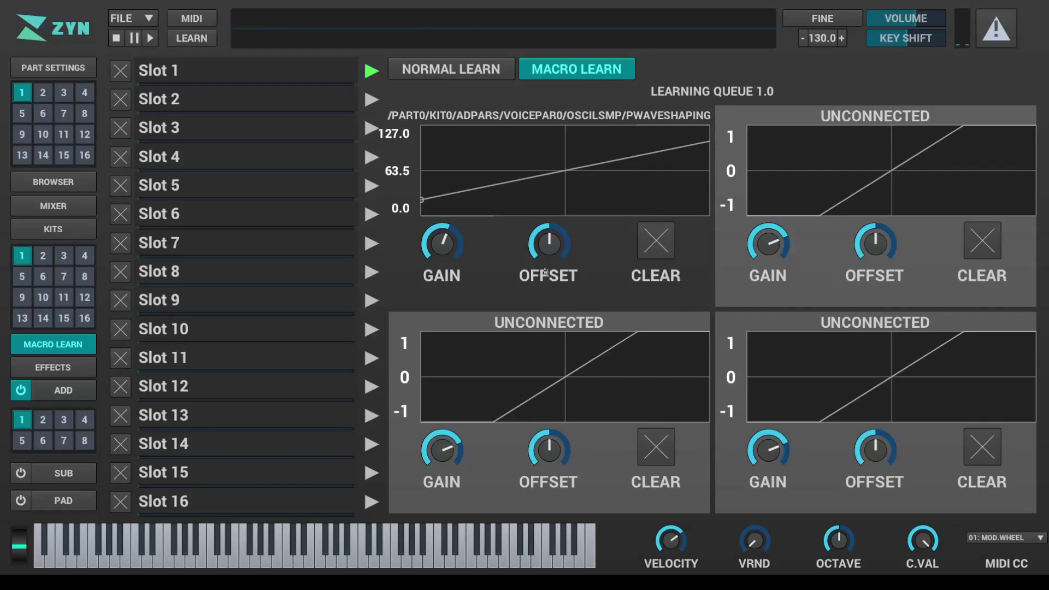
pyautogui.moveTo(454, 251)
pyautogui.scroll(-5, 454, 250)
pyautogui.scroll(13, 447, 247)
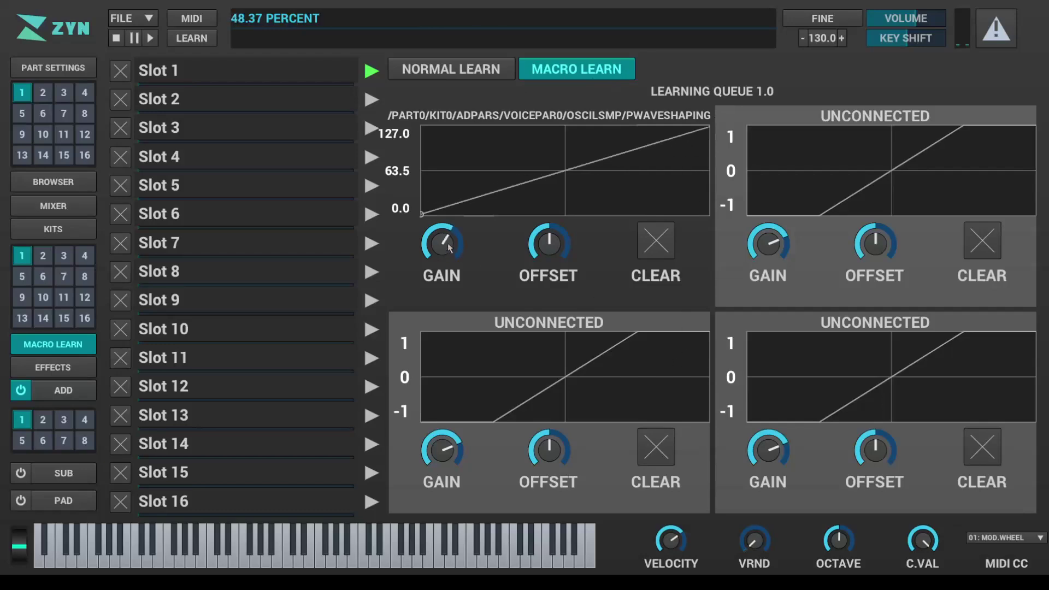
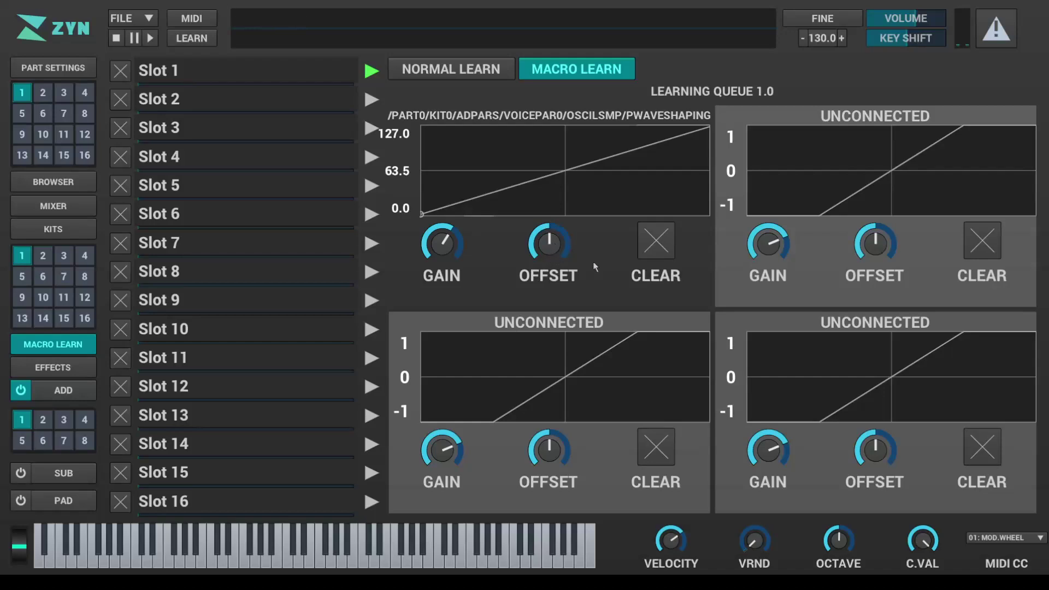
# Assign the modulation wheel to slot 1 by moving it, and set the ADD oscillator's waveshaping type to Undistort.
pyautogui.moveTo(24, 540)
pyautogui.mouseDown()
pyautogui.moveTo(32, 521)
pyautogui.moveTo(24, 543)
pyautogui.mouseUp()
pyautogui.click(65, 389)
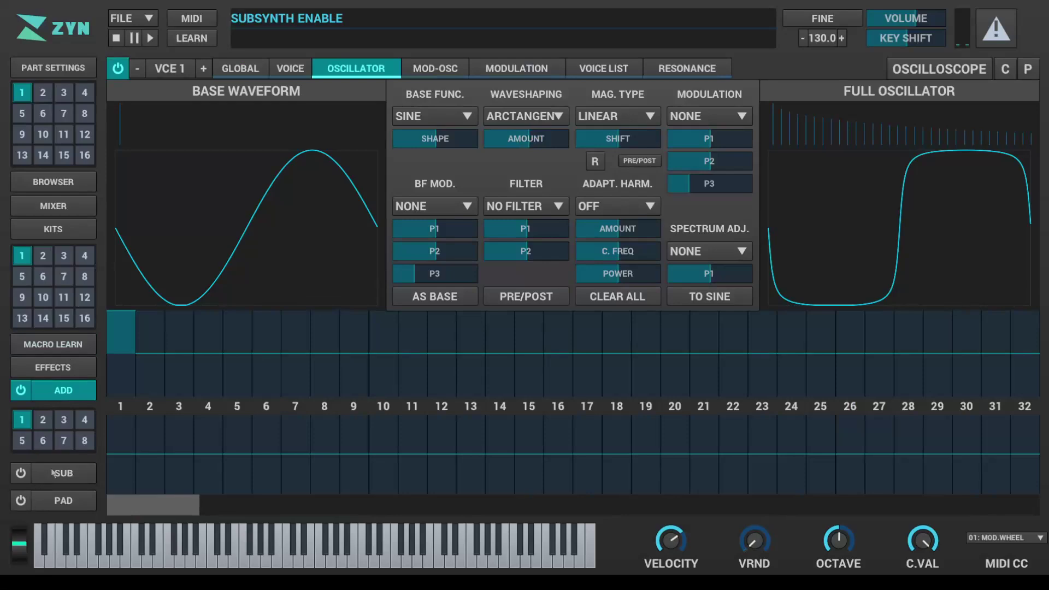
pyautogui.moveTo(24, 546); pyautogui.dragTo(25, 543)
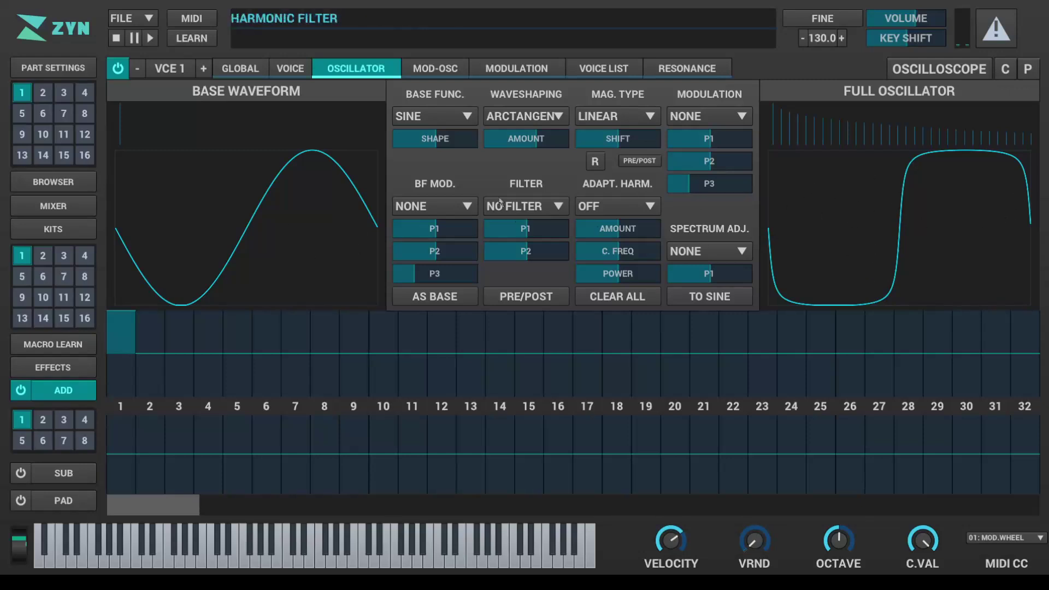
pyautogui.click(558, 119)
pyautogui.click(534, 117)
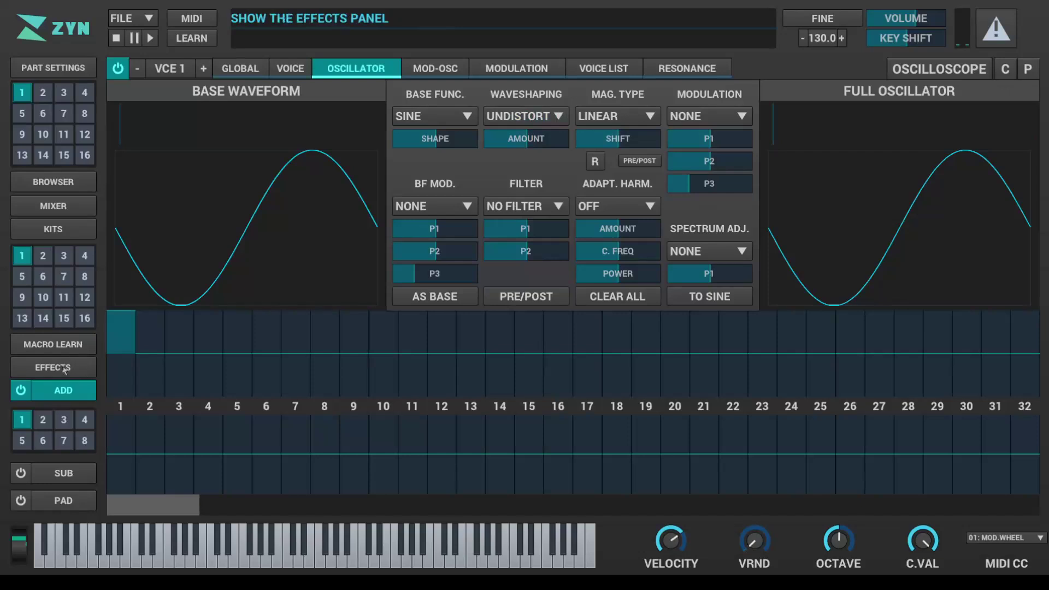
# Invert slot 1's waveshaping mapping by setting its gain to -37.63 percent and raising its offset.
pyautogui.click(59, 346)
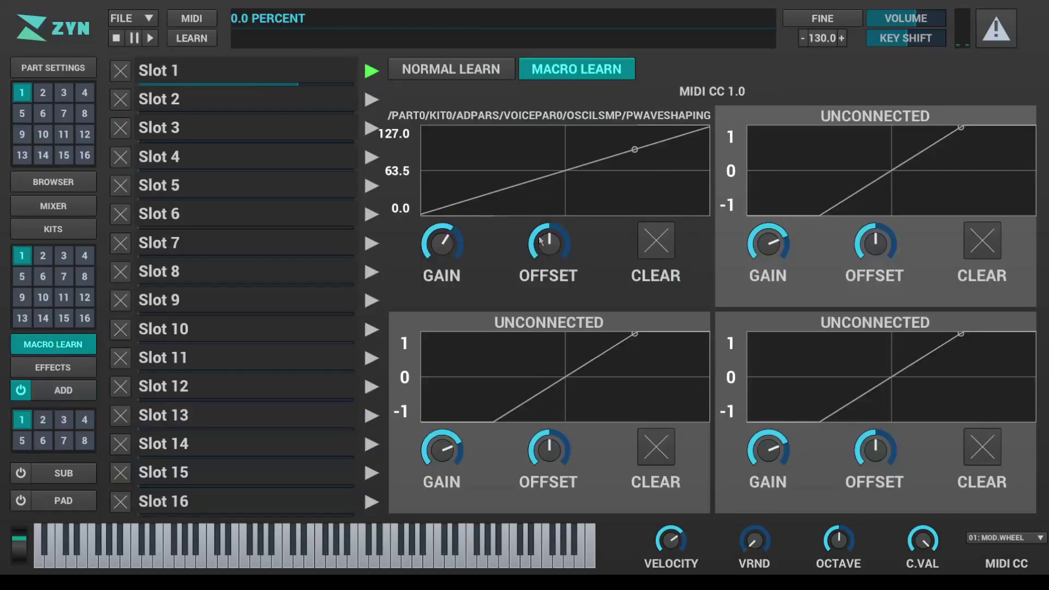
pyautogui.moveTo(542, 243); pyautogui.dragTo(553, 221)
pyautogui.moveTo(454, 273)
pyautogui.mouseDown()
pyautogui.moveTo(447, 300)
pyautogui.moveTo(445, 256)
pyautogui.mouseUp()
pyautogui.moveTo(548, 243); pyautogui.dragTo(561, 212)
pyautogui.click(448, 244)
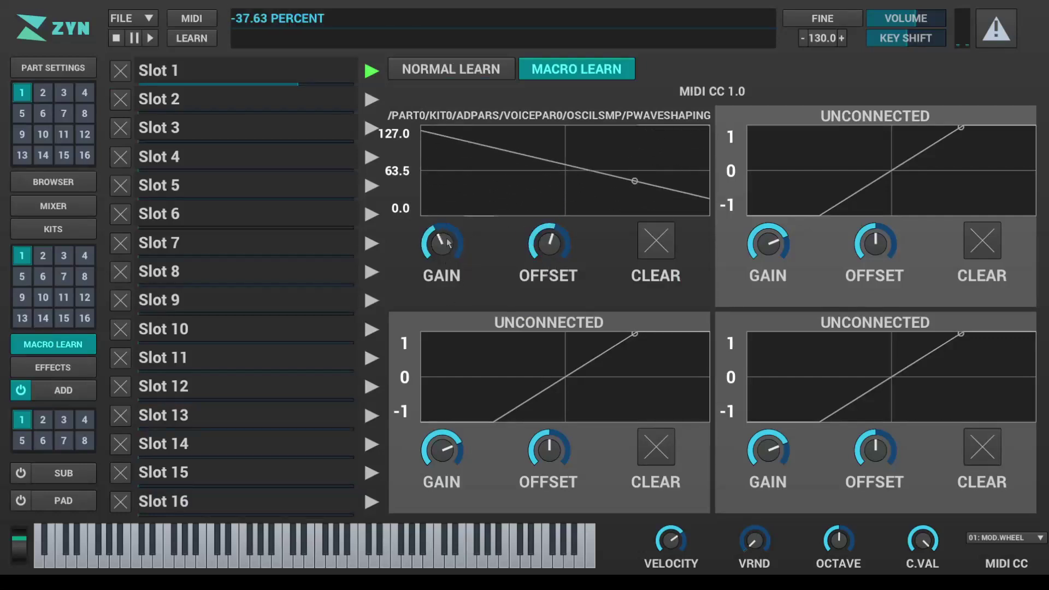
# Set the waveshaping mapping's offset to 30 percent and sweep the modulation wheel to test the curve.
pyautogui.moveTo(20, 538); pyautogui.dragTo(18, 569)
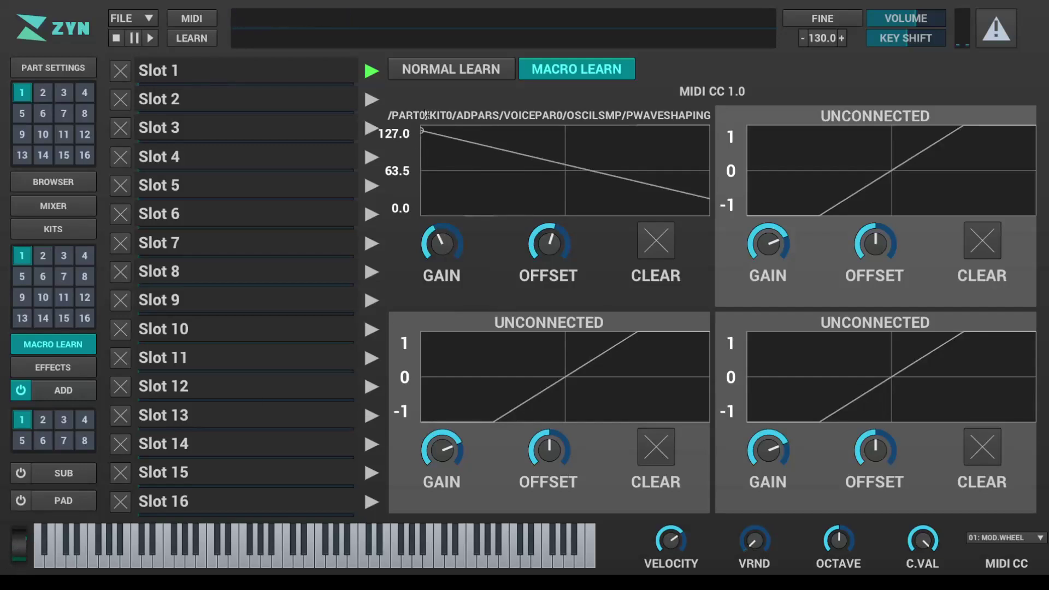
pyautogui.moveTo(19, 556); pyautogui.dragTo(20, 537)
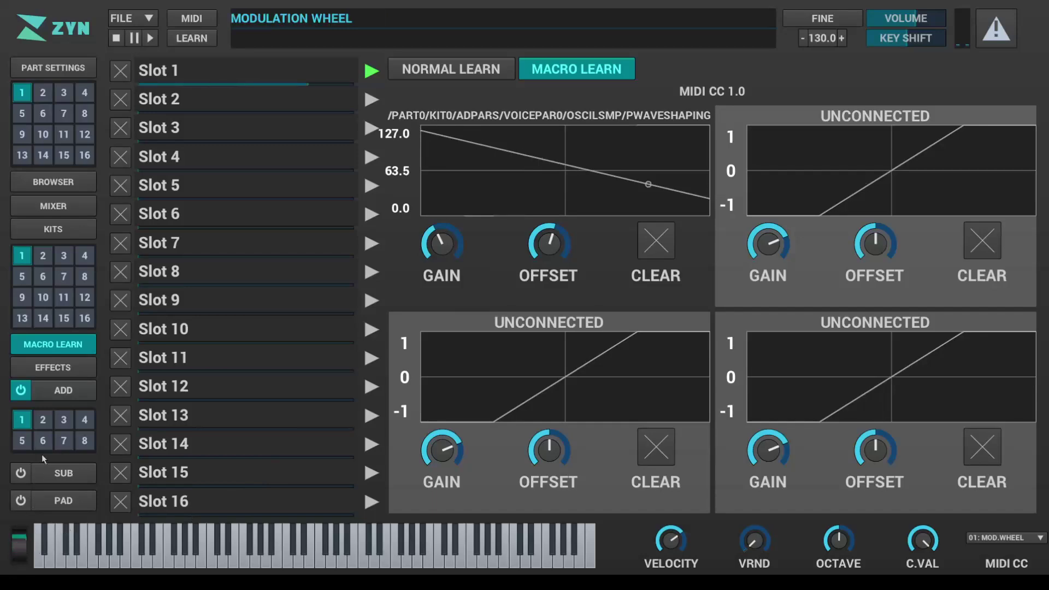
pyautogui.moveTo(548, 247); pyautogui.dragTo(491, 139)
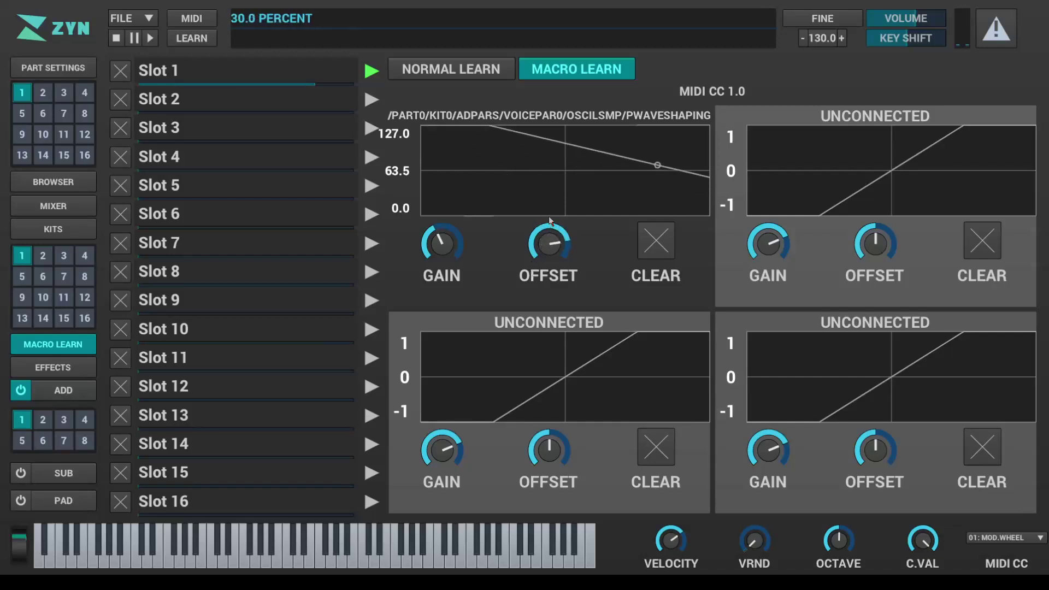
pyautogui.moveTo(20, 537); pyautogui.dragTo(21, 572)
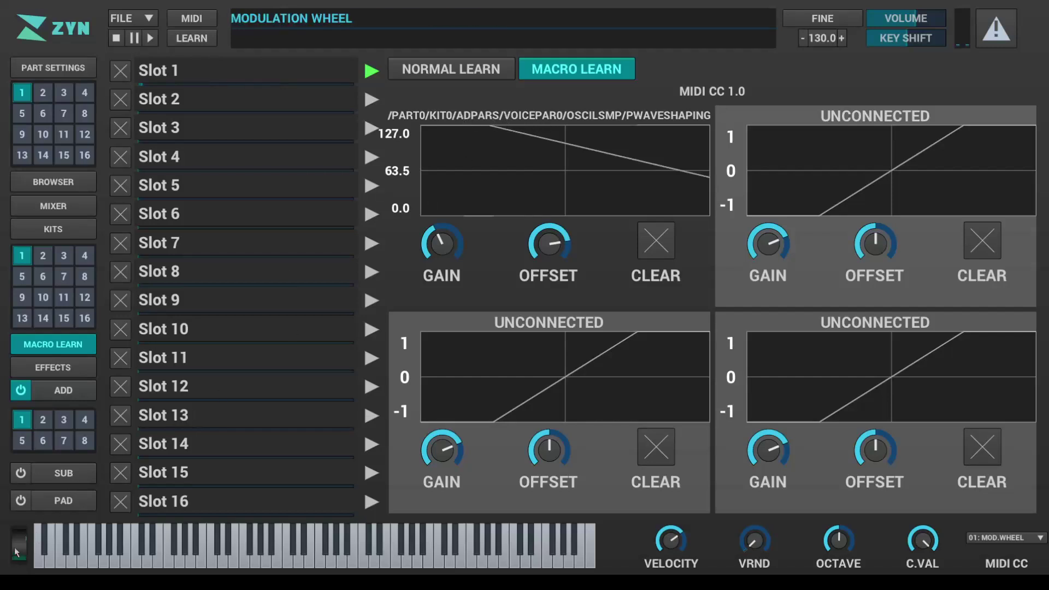
pyautogui.moveTo(16, 553)
pyautogui.mouseDown()
pyautogui.moveTo(34, 527)
pyautogui.moveTo(30, 537)
pyautogui.mouseUp()
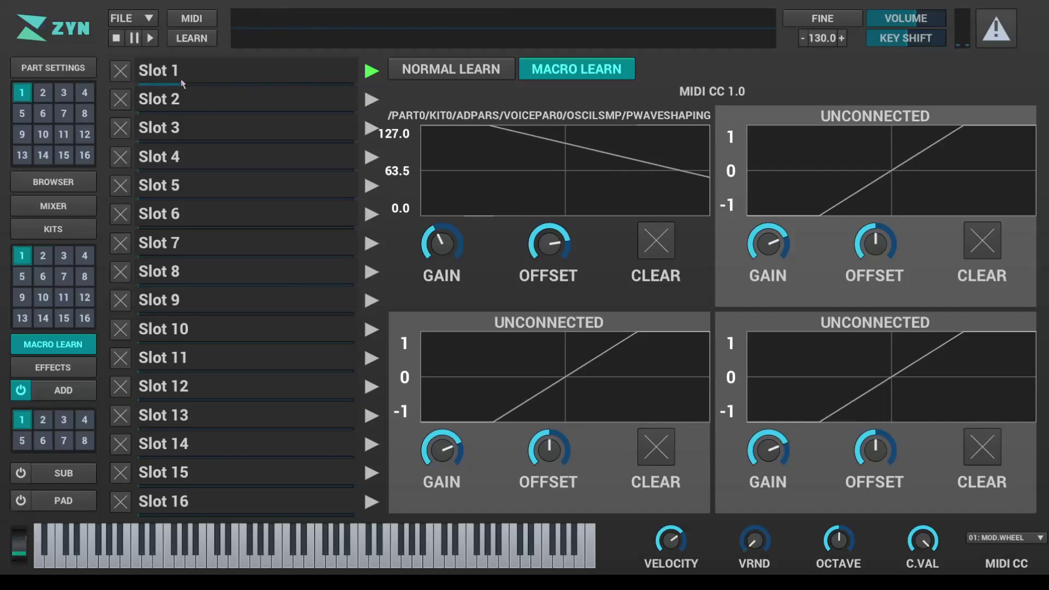
pyautogui.moveTo(26, 548); pyautogui.dragTo(28, 535)
# Clear slot 1's waveshaping mapping and switch from macro learn to normal learn mode.
pyautogui.click(655, 248)
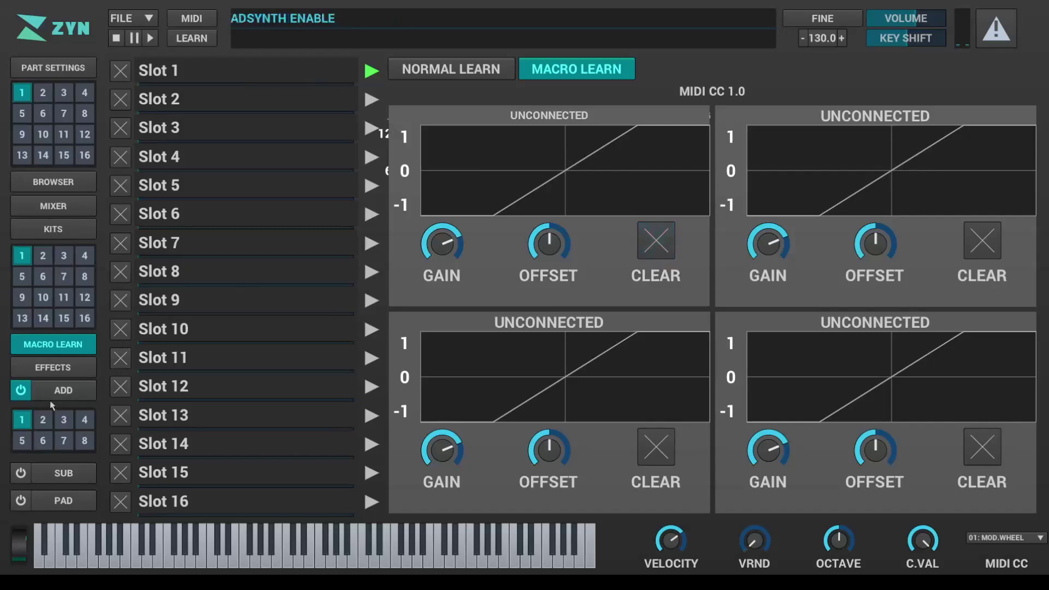
pyautogui.moveTo(20, 550); pyautogui.dragTo(33, 532)
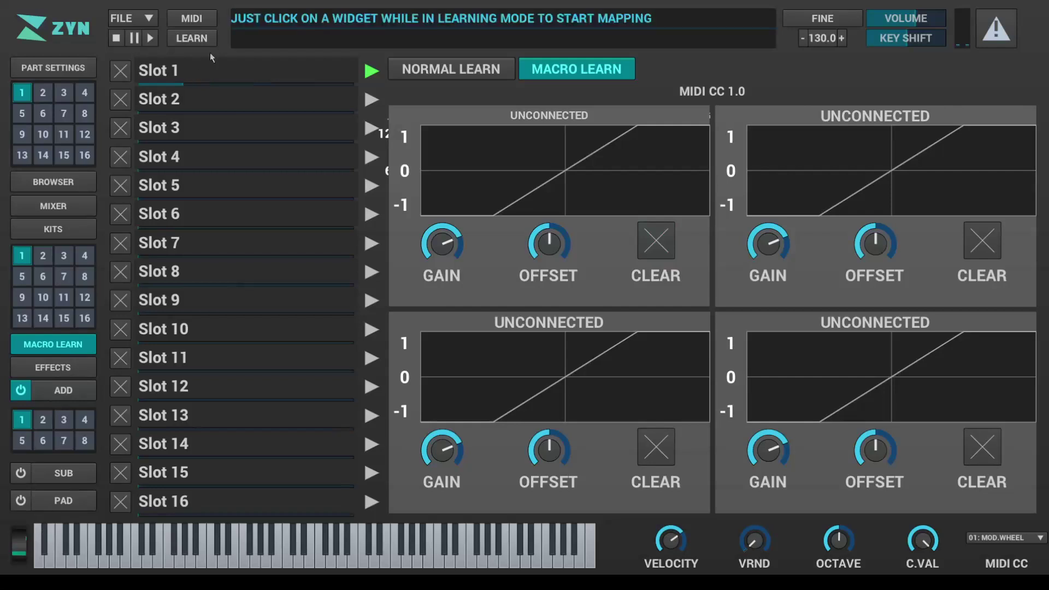
pyautogui.doubleClick(180, 70)
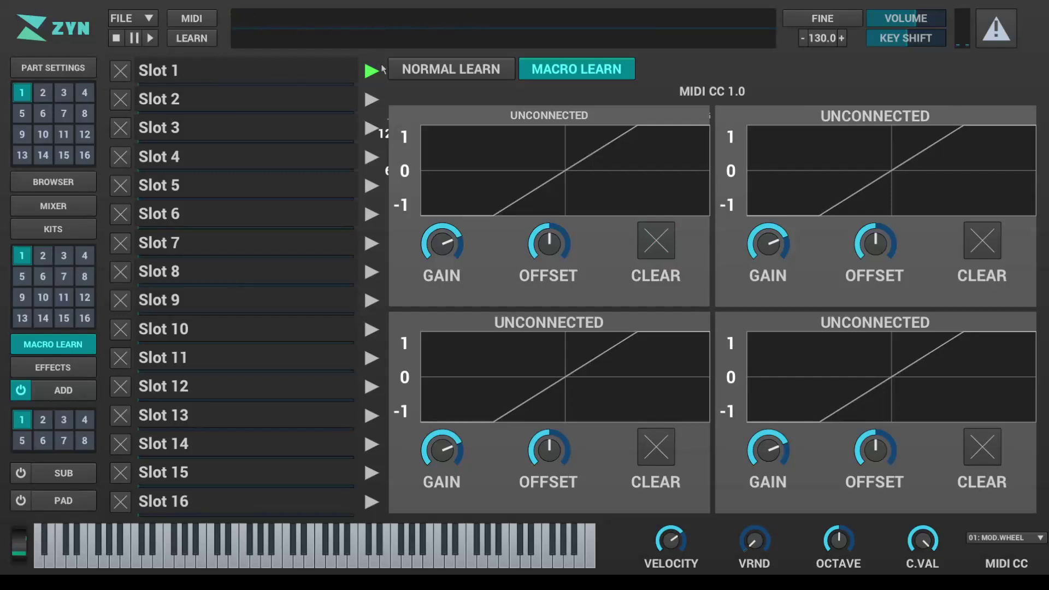
pyautogui.click(404, 70)
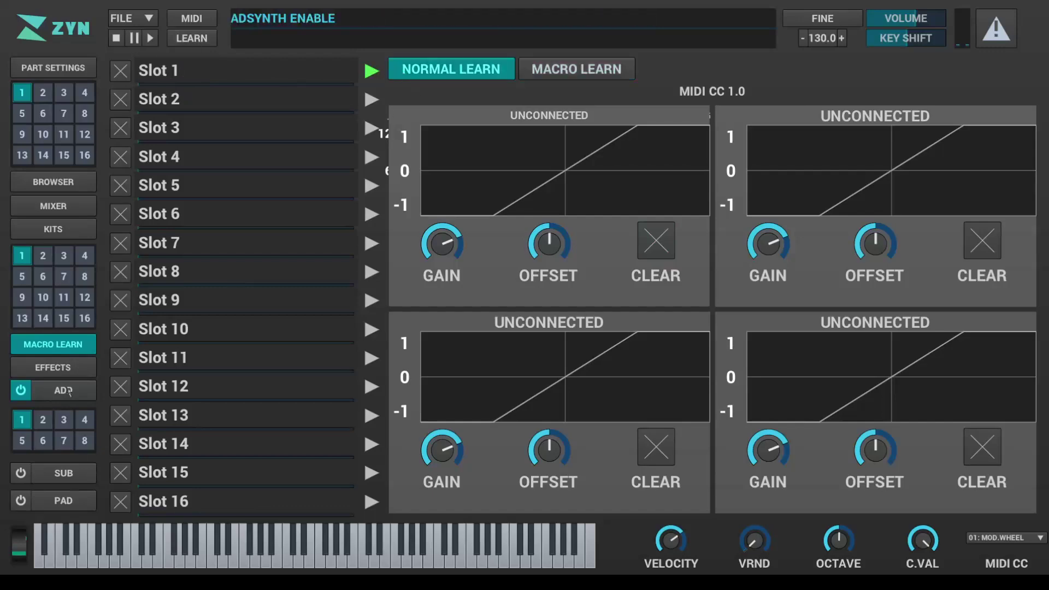
# Look over the ADD oscillator and the kits' effect routing, and return to the effects view.
pyautogui.click(69, 390)
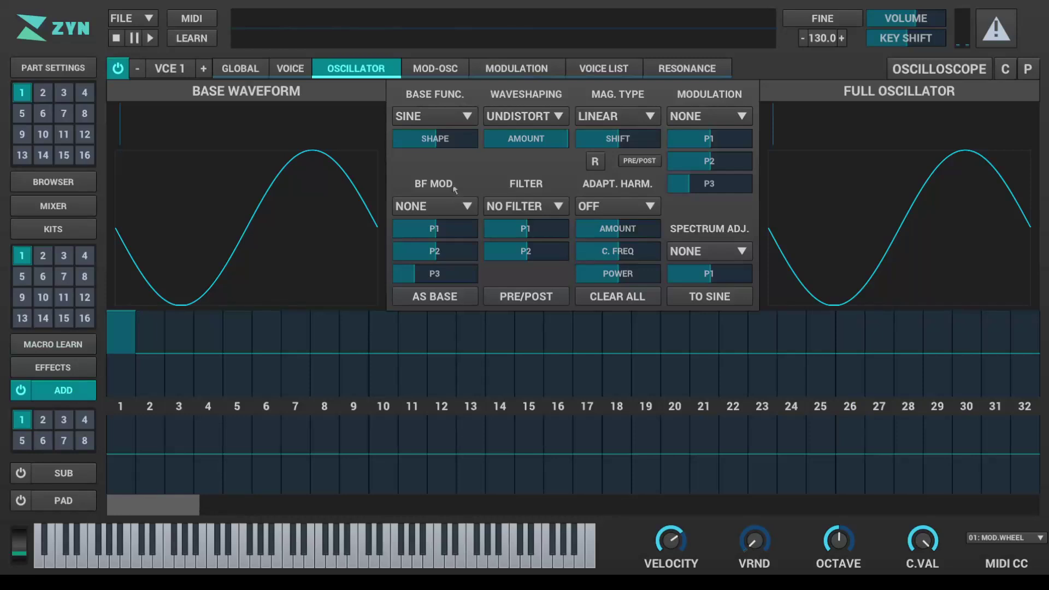
pyautogui.click(44, 370)
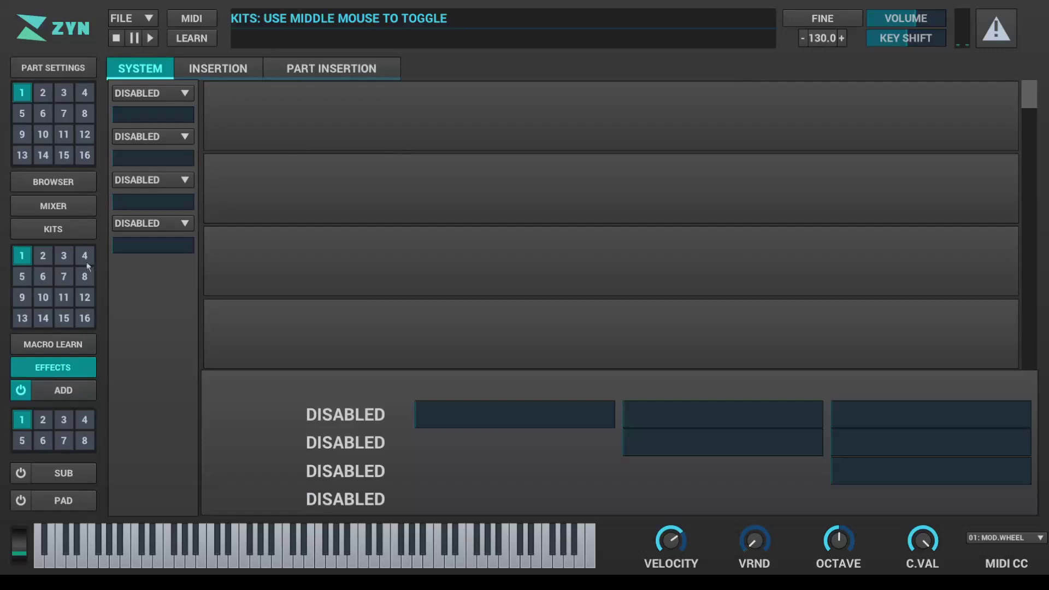
pyautogui.click(52, 232)
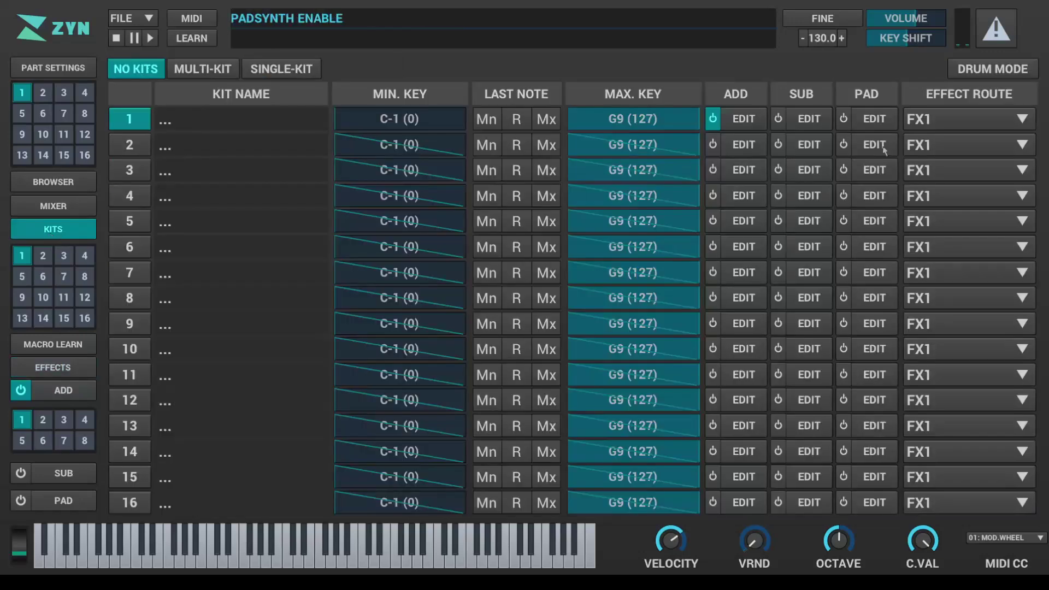
pyautogui.click(981, 126)
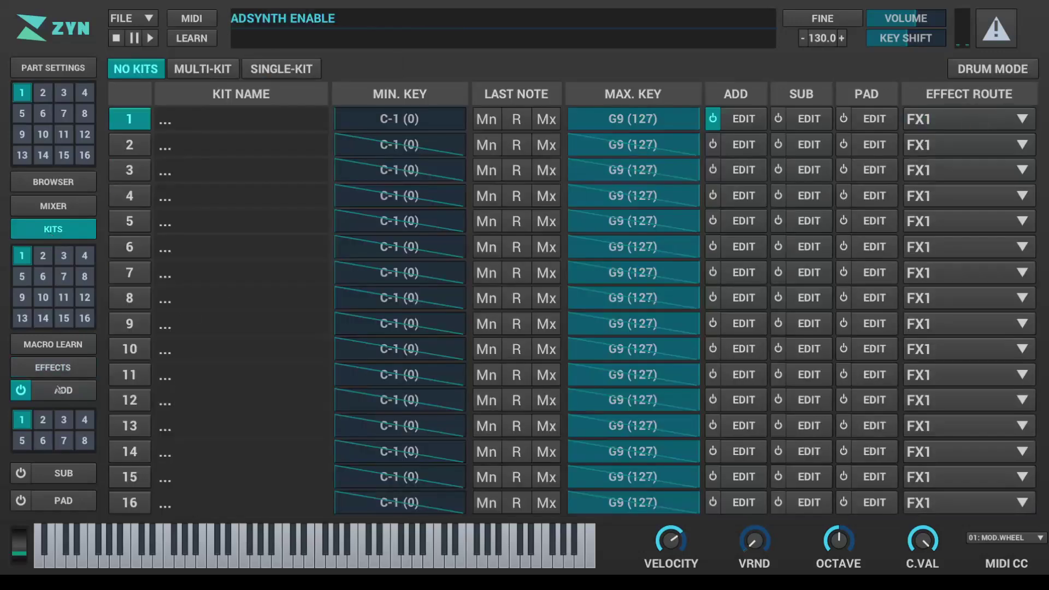
pyautogui.click(53, 367)
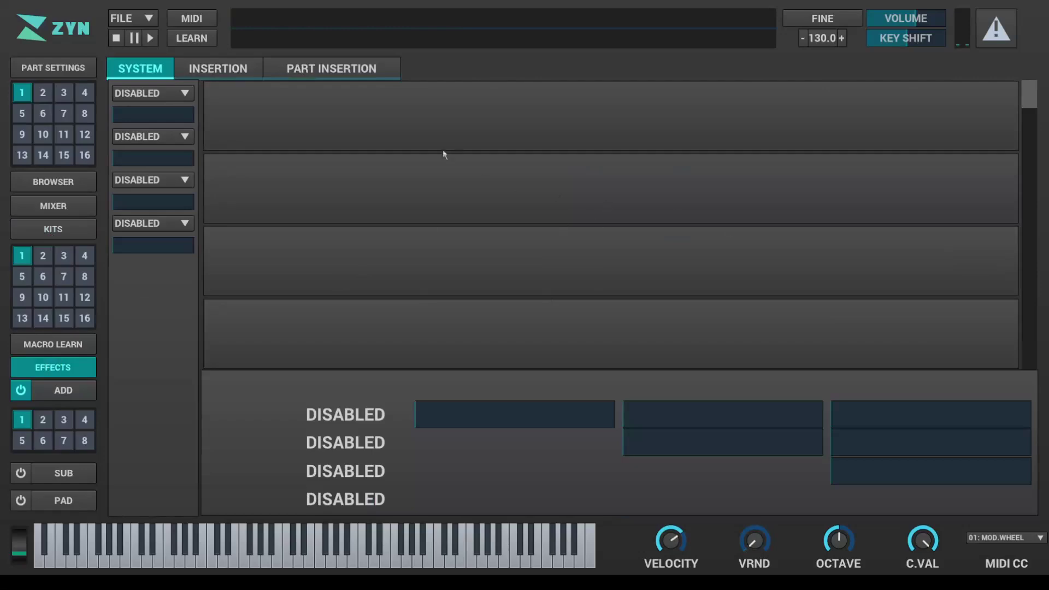
# Compare the part insertion effect slots with the system effect slots.
pyautogui.click(340, 66)
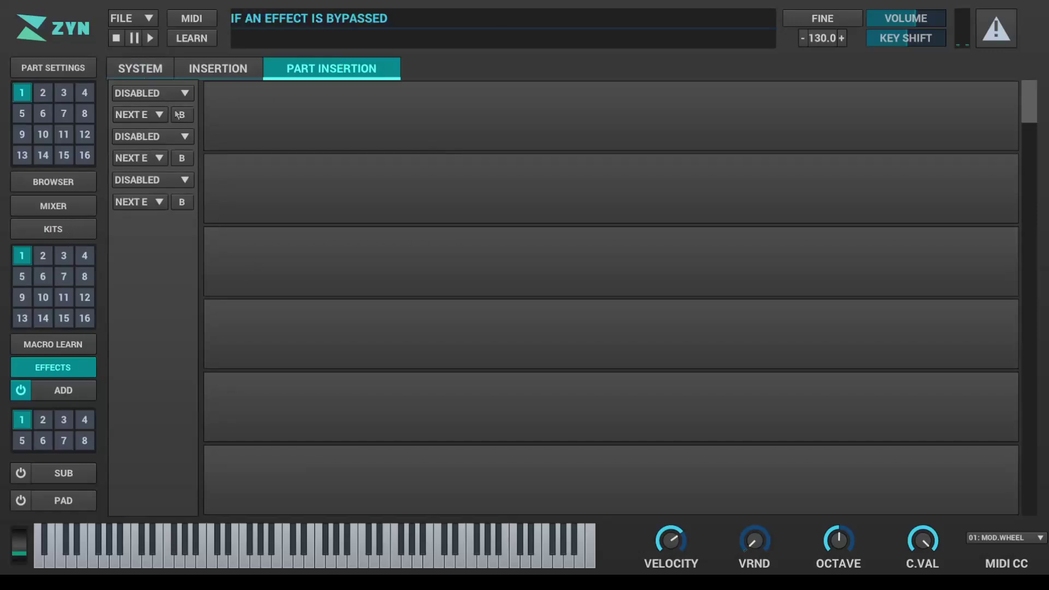
pyautogui.click(134, 68)
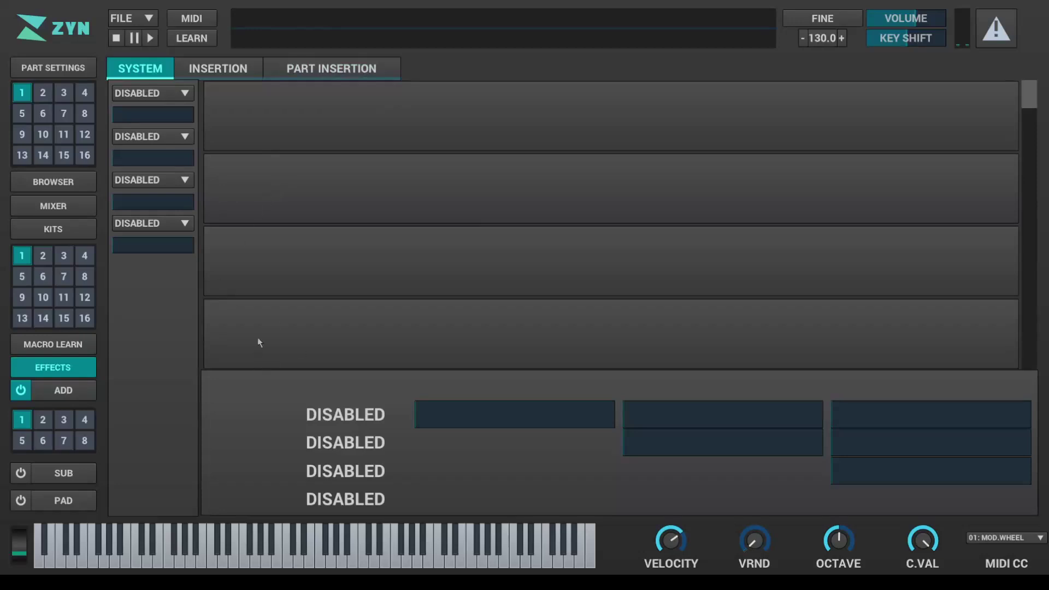
pyautogui.click(334, 68)
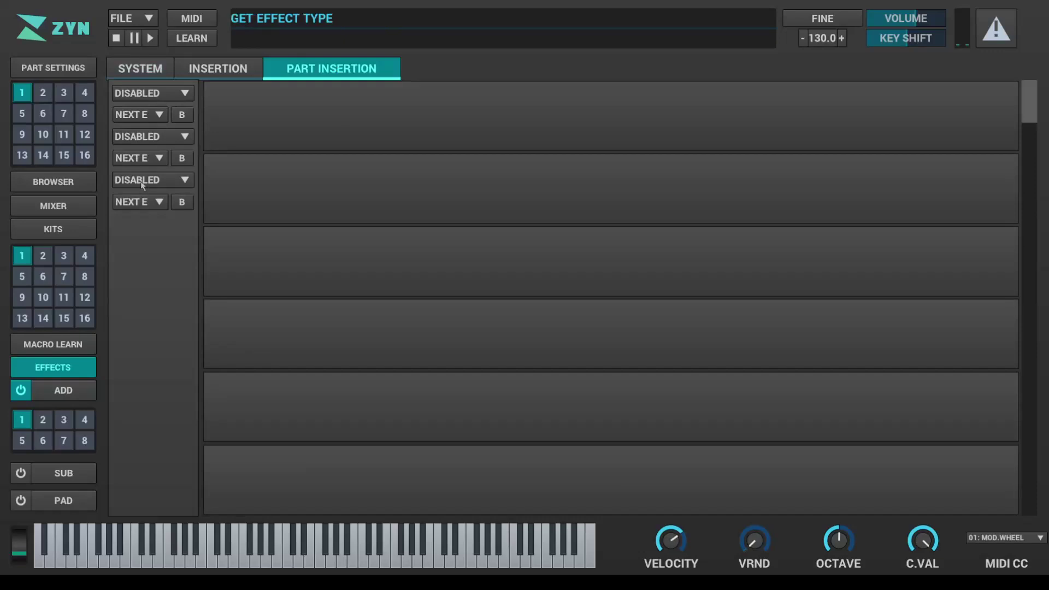
pyautogui.click(113, 76)
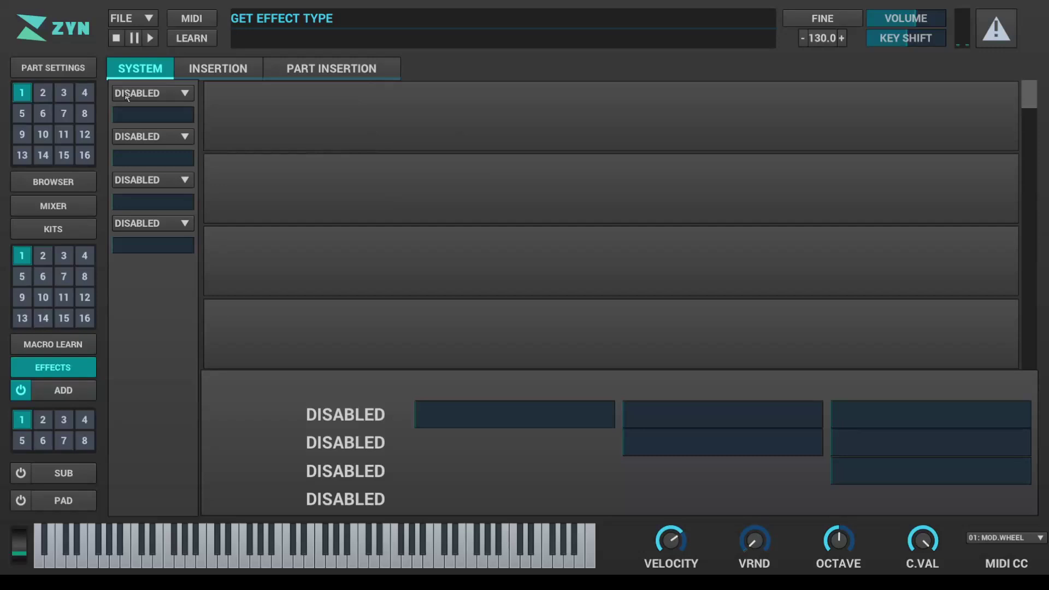
pyautogui.click(343, 71)
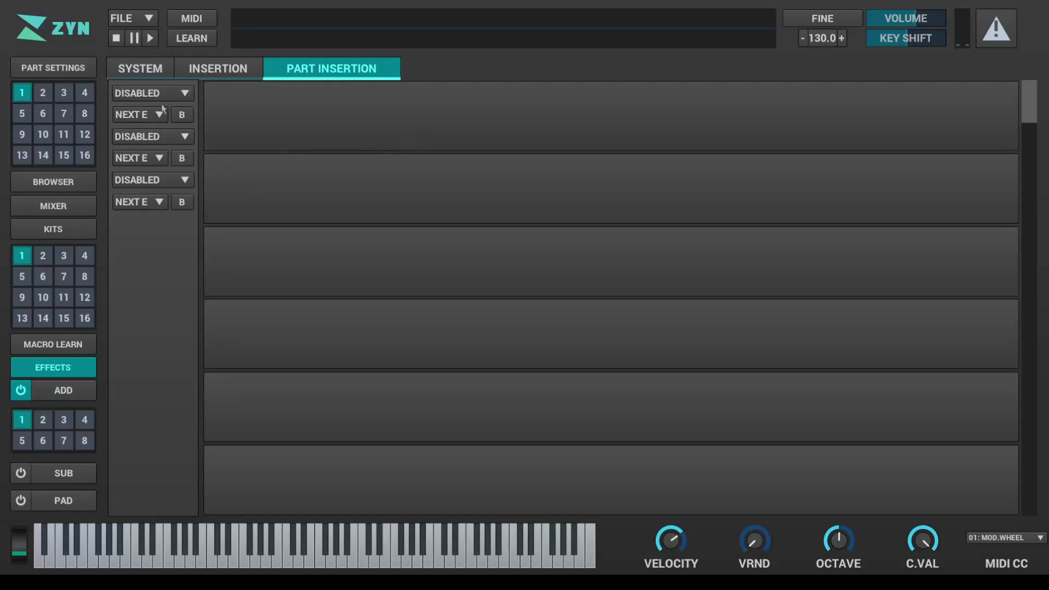
pyautogui.click(145, 71)
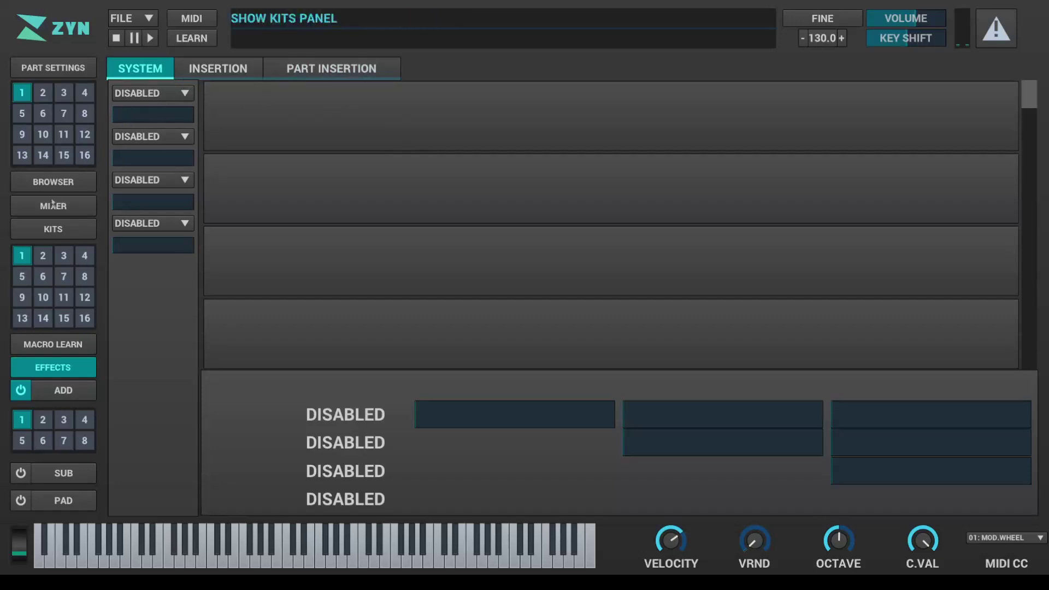
# Load Reverb into the first and second system effect slots.
pyautogui.click(174, 94)
pyautogui.click(145, 112)
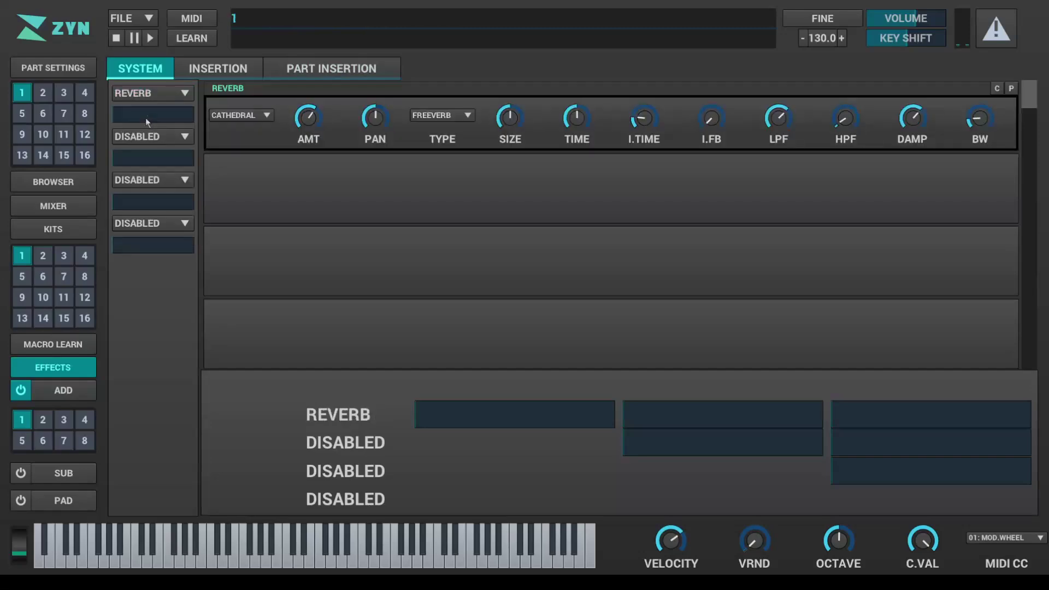
pyautogui.click(156, 136)
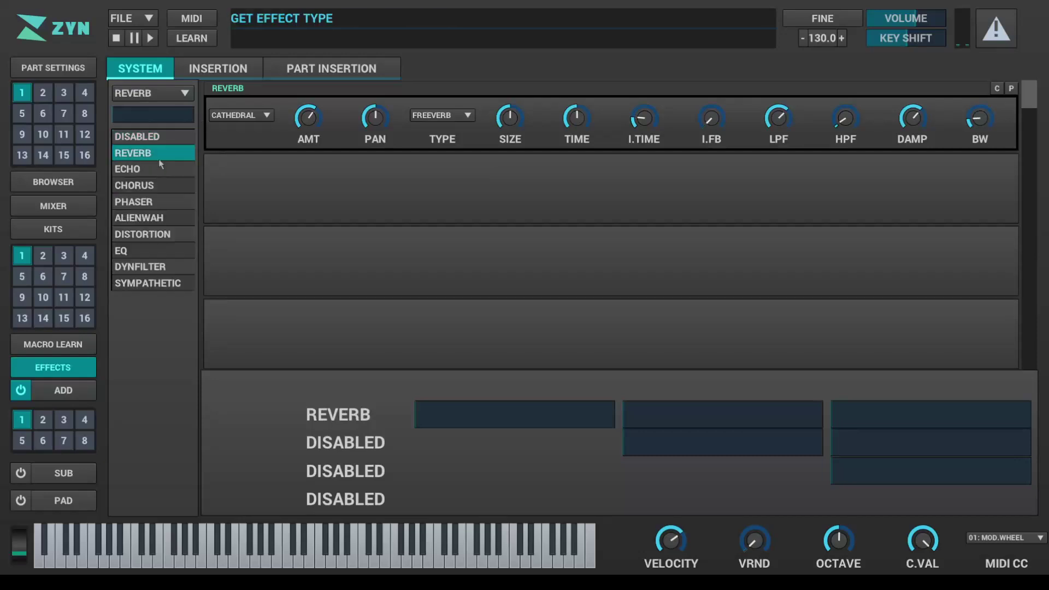
pyautogui.click(157, 154)
# Load Echo into the third system effect slot and Chorus into the fourth.
pyautogui.click(158, 186)
pyautogui.click(145, 211)
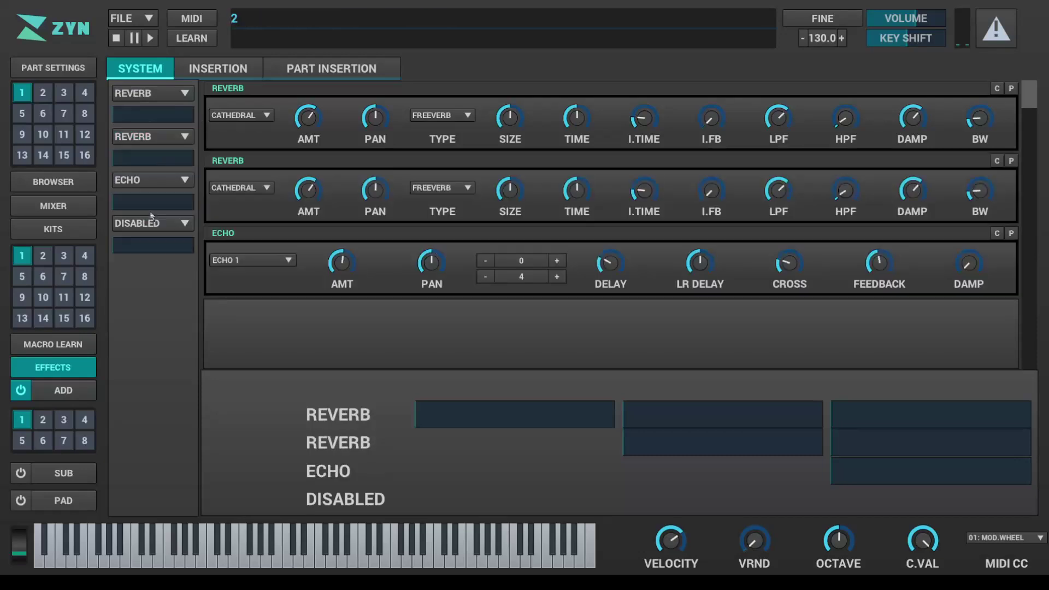
pyautogui.click(149, 223)
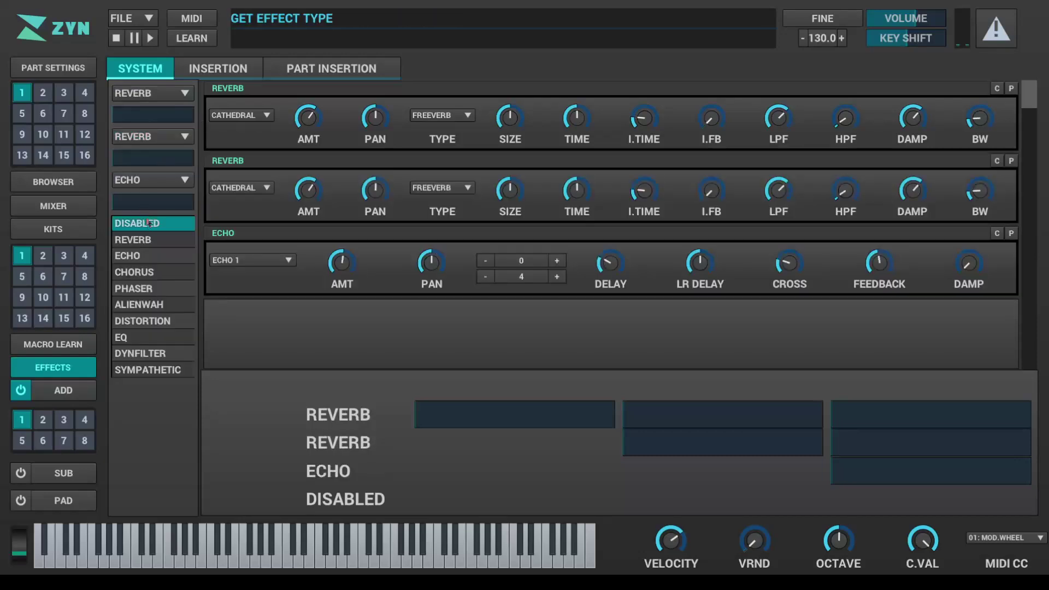
pyautogui.click(154, 271)
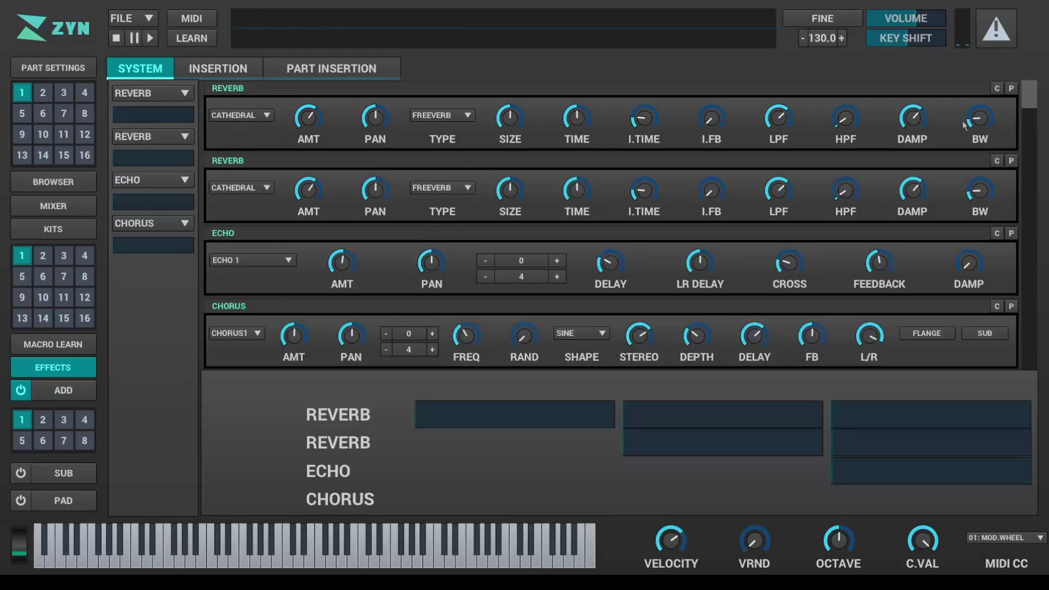
pyautogui.moveTo(1028, 94); pyautogui.dragTo(1043, 70)
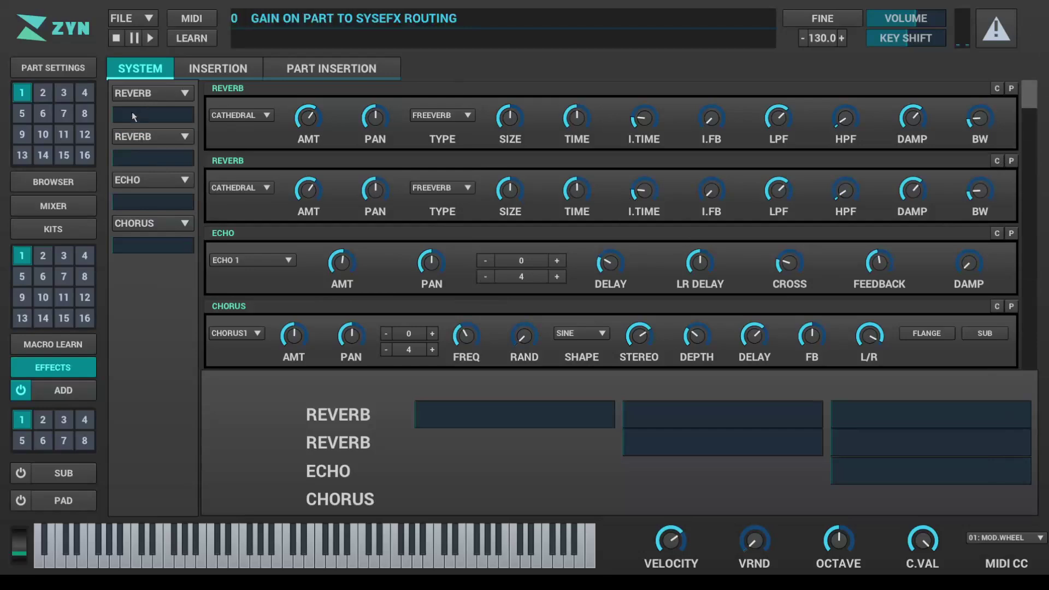
# Raise the part's sends to all four system effects, with the Reverbs at 101 and 55, and raise three routing levels between effects.
pyautogui.moveTo(133, 117); pyautogui.dragTo(177, 116)
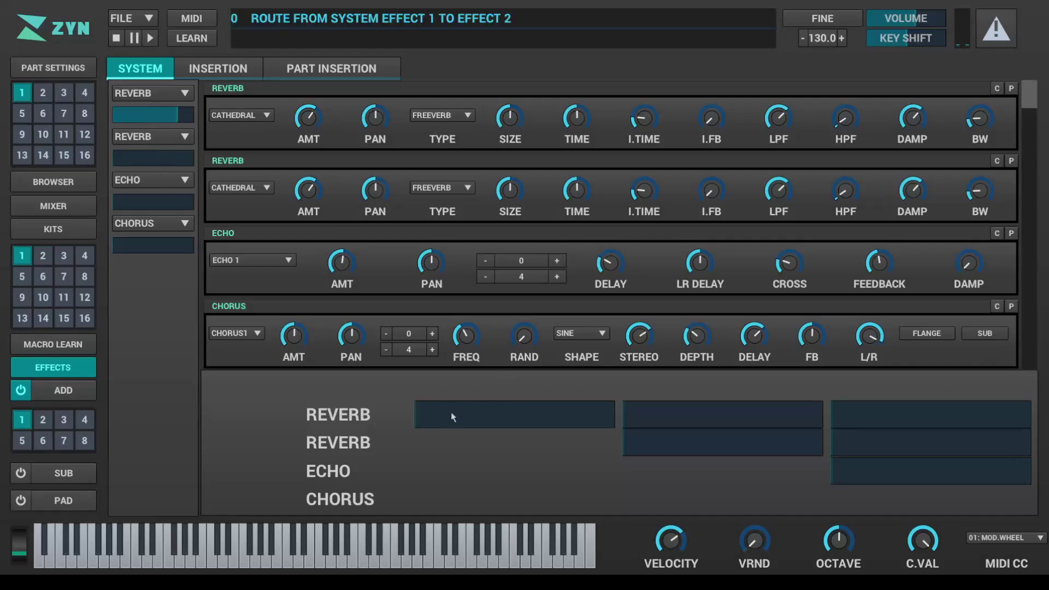
pyautogui.moveTo(450, 417); pyautogui.dragTo(1016, 405)
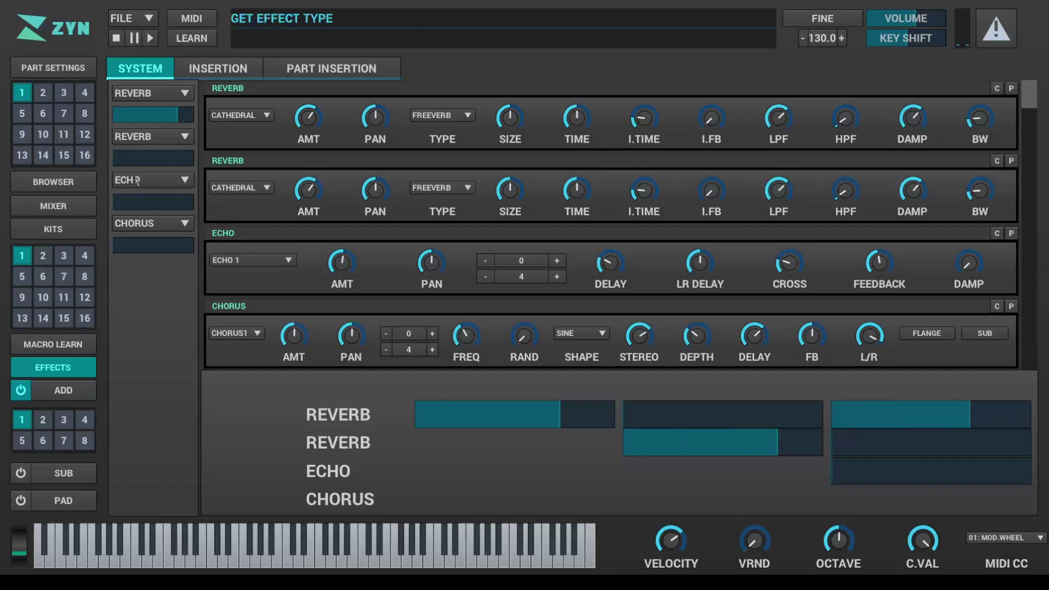
pyautogui.click(148, 158)
pyautogui.click(156, 245)
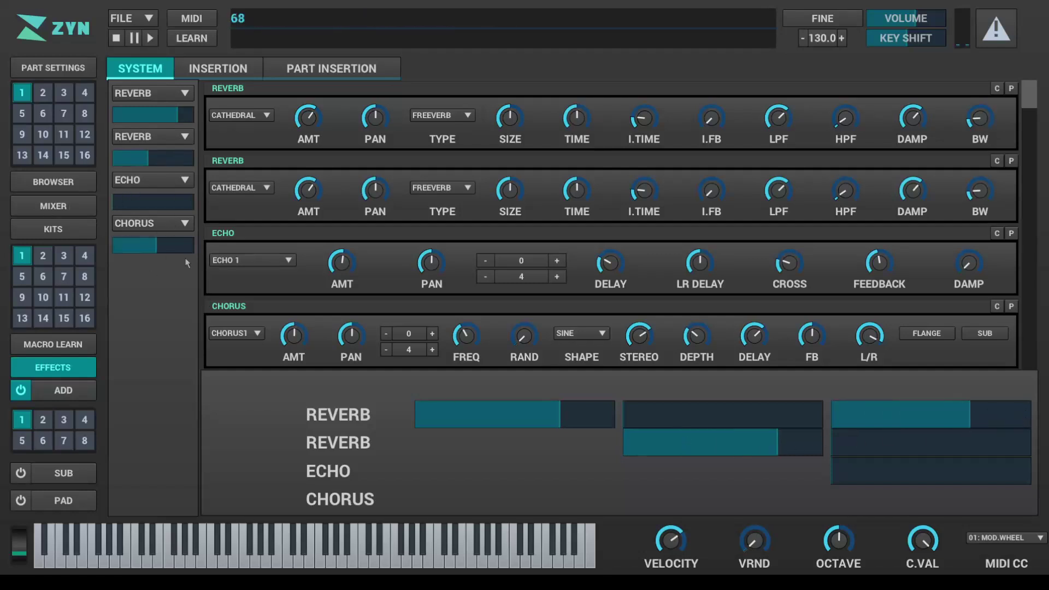
pyautogui.moveTo(187, 260); pyautogui.dragTo(243, 255)
pyautogui.click(172, 245)
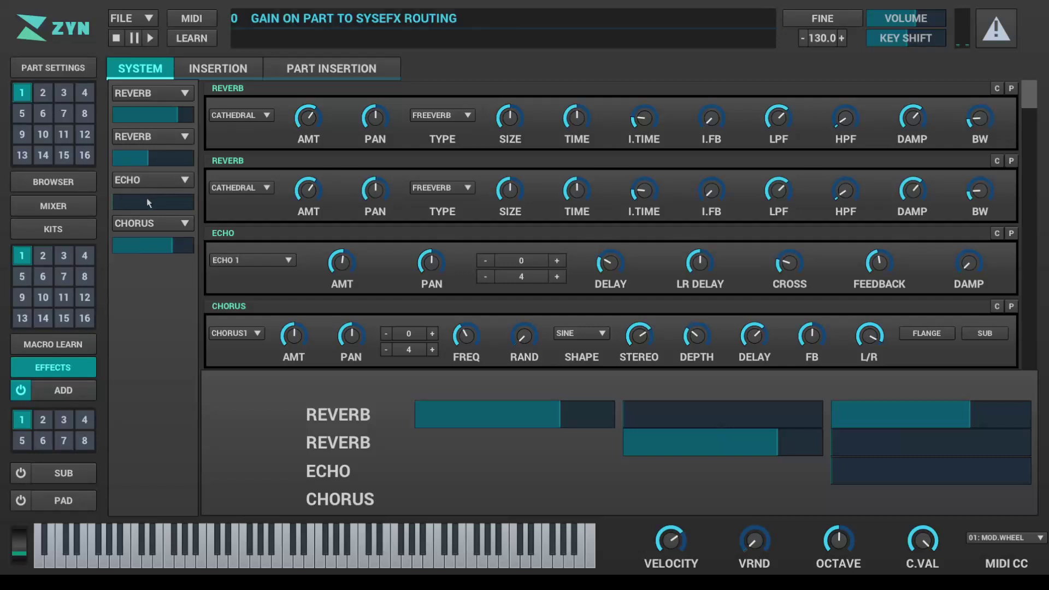
pyautogui.moveTo(146, 198); pyautogui.dragTo(166, 201)
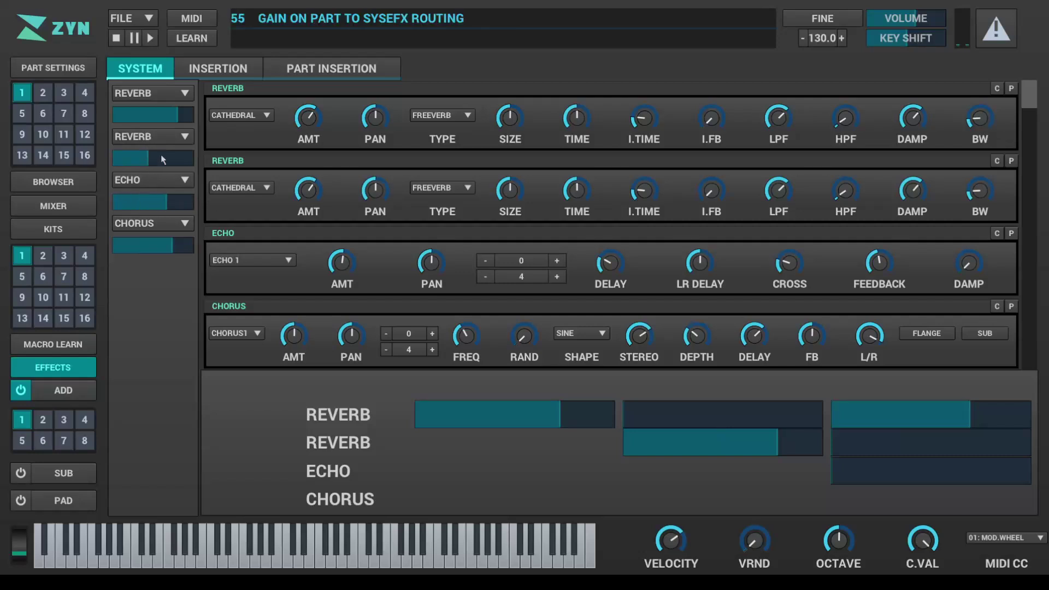
# Play several notes on the virtual keyboard to hear the part through the routed system effects.
pyautogui.click(325, 542)
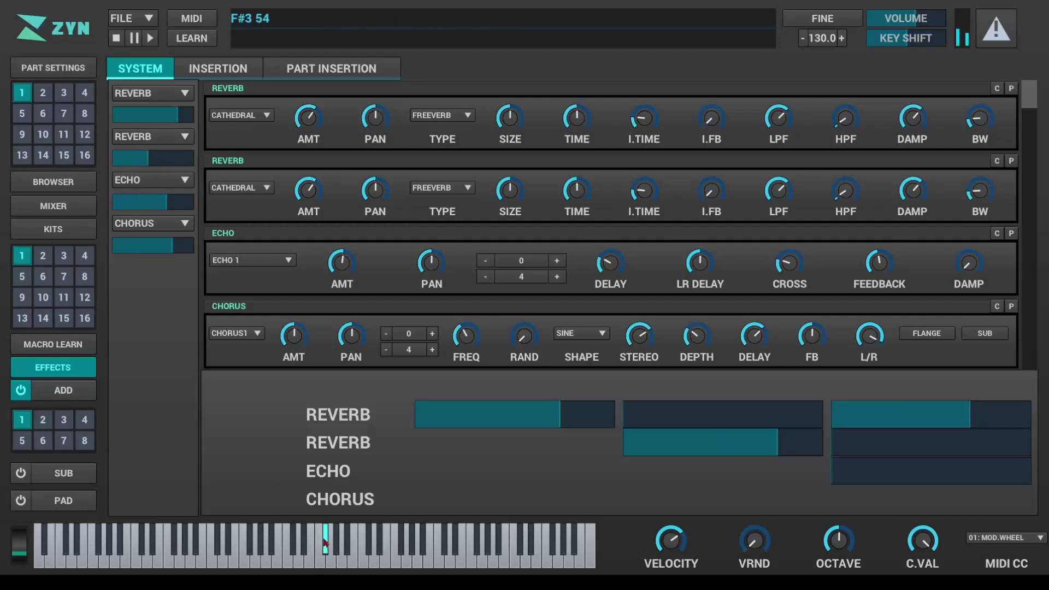
pyautogui.click(375, 543)
pyautogui.click(309, 546)
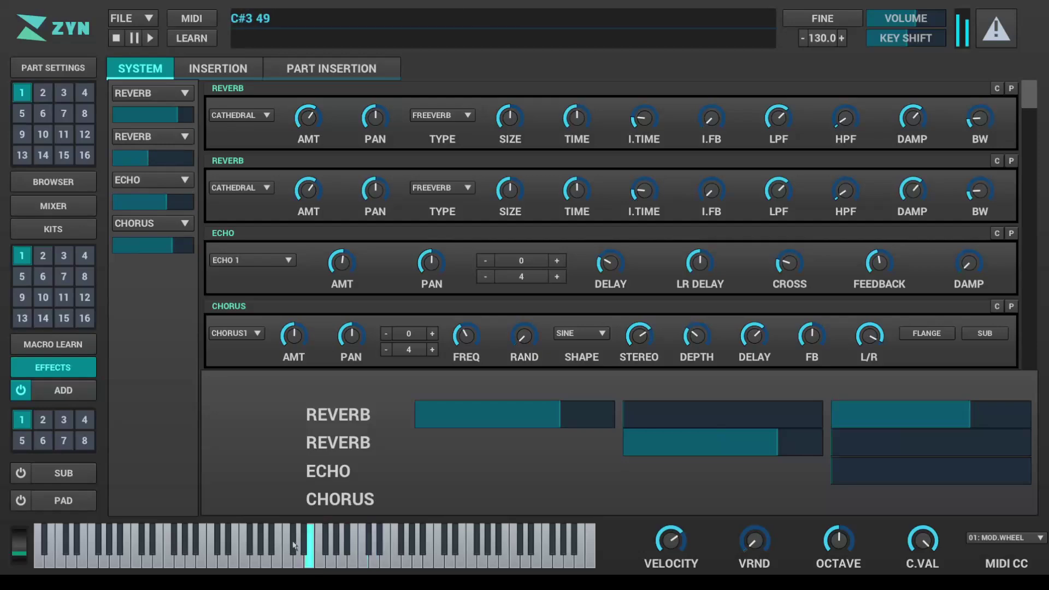
pyautogui.click(294, 538)
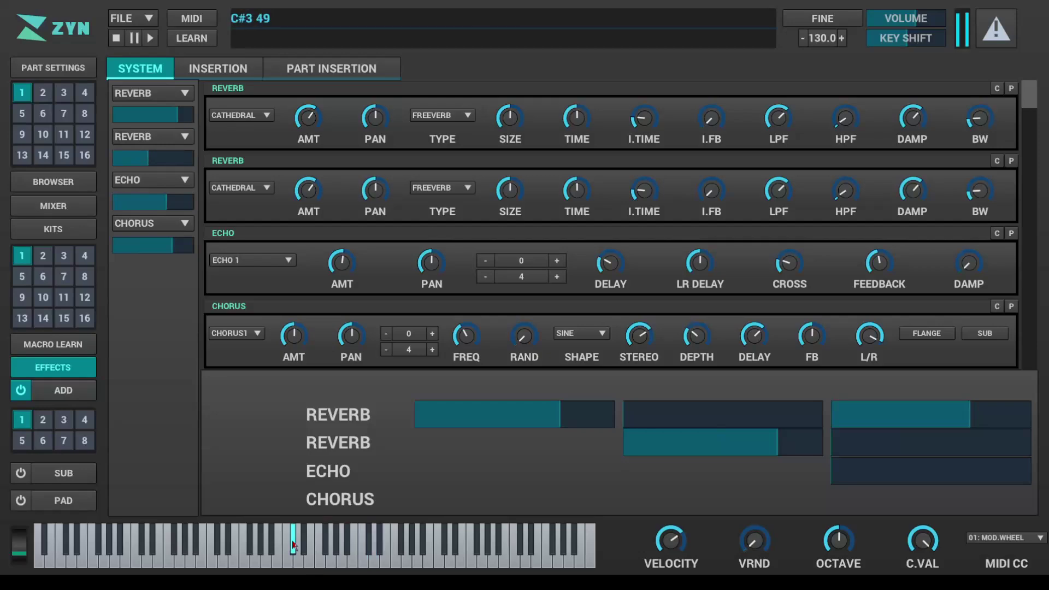
# Disable both Reverbs in the first two system effect slots and reset their part sends to 0.
pyautogui.click(166, 93)
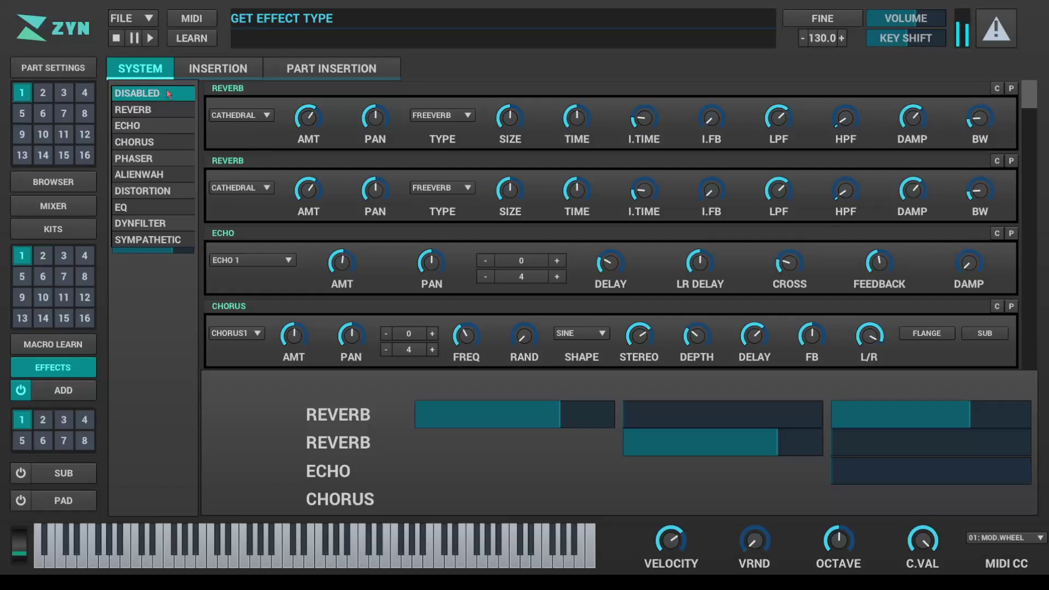
pyautogui.click(168, 94)
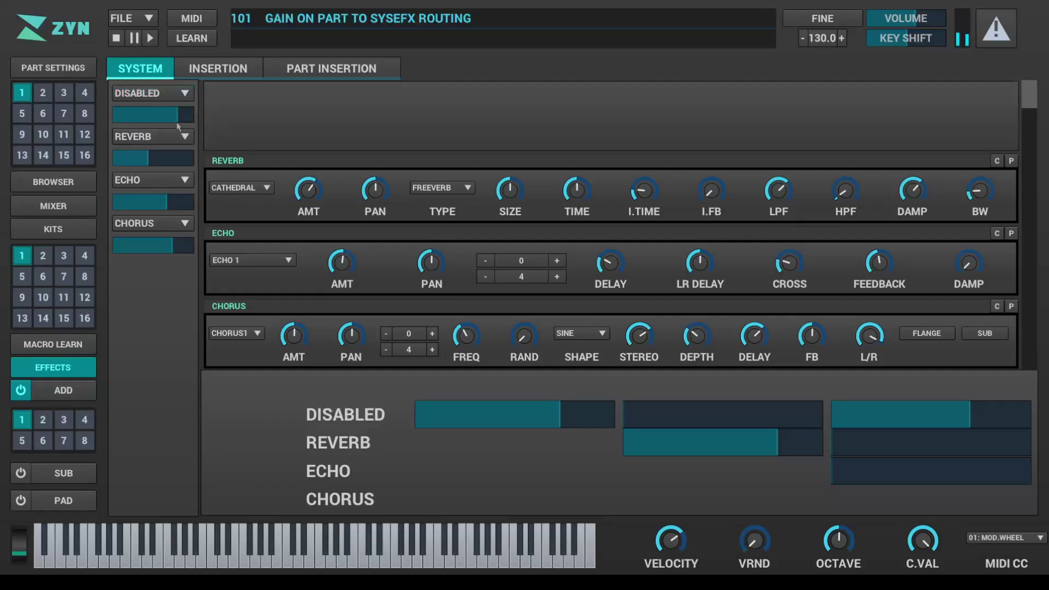
pyautogui.click(154, 138)
pyautogui.click(153, 138)
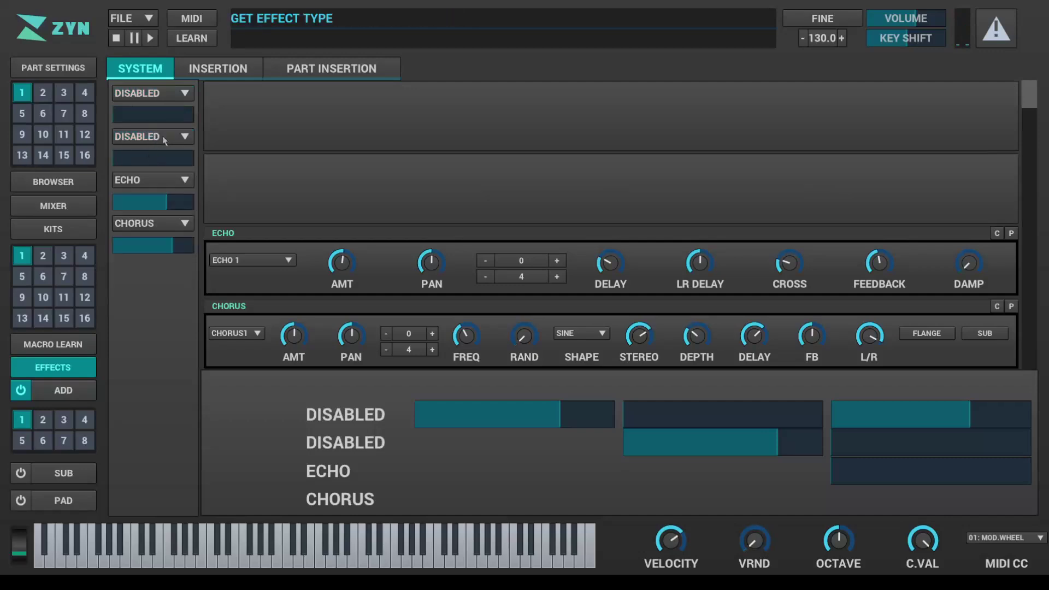
# Disable the Echo and Chorus system effects and bring their part sends down to 0.
pyautogui.click(166, 181)
pyautogui.click(166, 185)
pyautogui.moveTo(121, 200); pyautogui.dragTo(19, 198)
pyautogui.moveTo(131, 245); pyautogui.dragTo(83, 229)
pyautogui.click(158, 222)
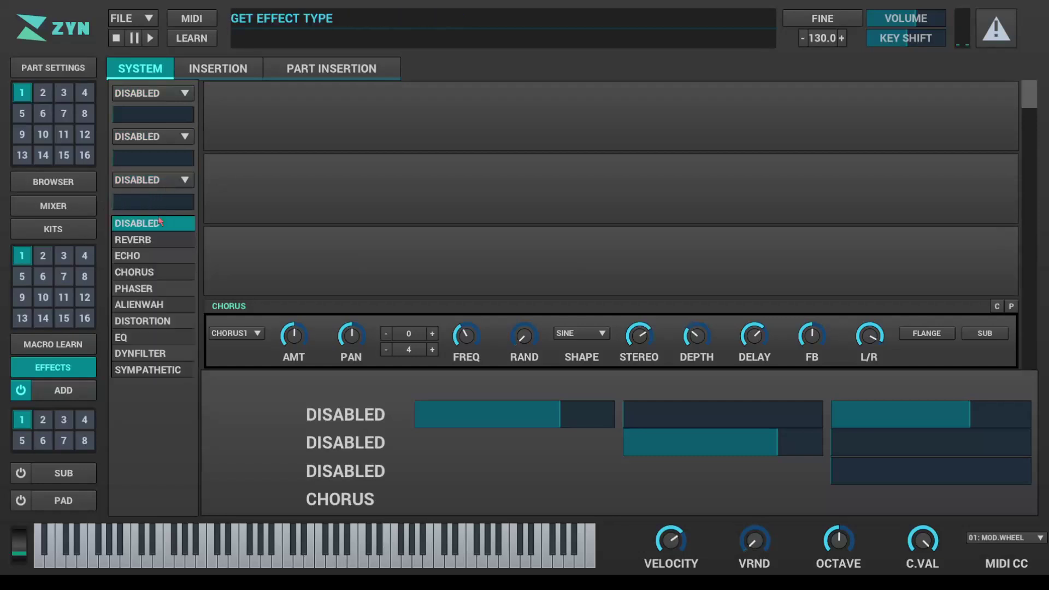
pyautogui.click(160, 224)
# Reset the raised routing levels between the system effects to 0.
pyautogui.doubleClick(543, 424)
pyautogui.doubleClick(654, 442)
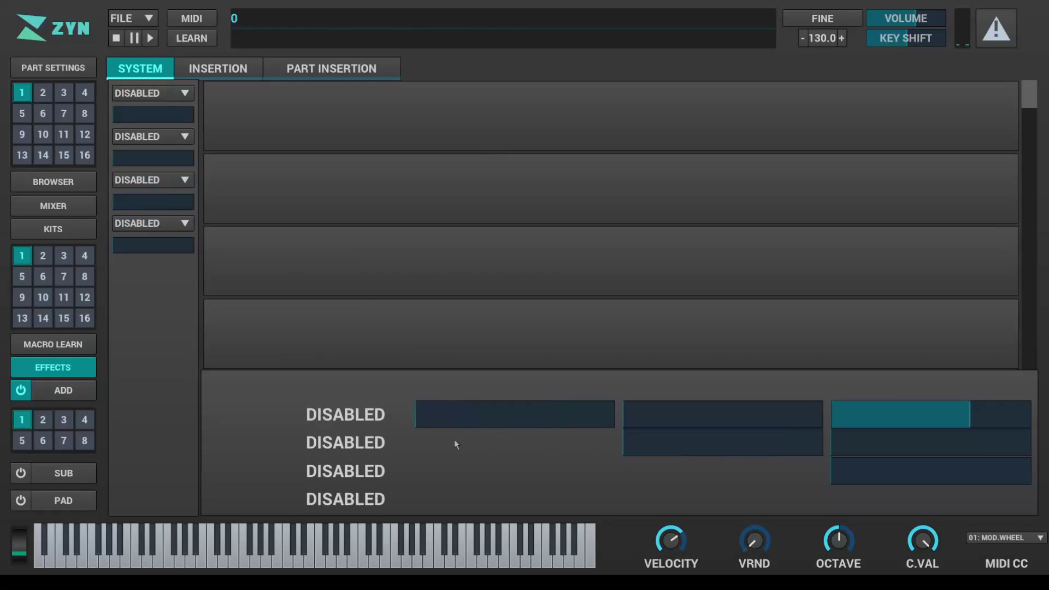
pyautogui.doubleClick(969, 410)
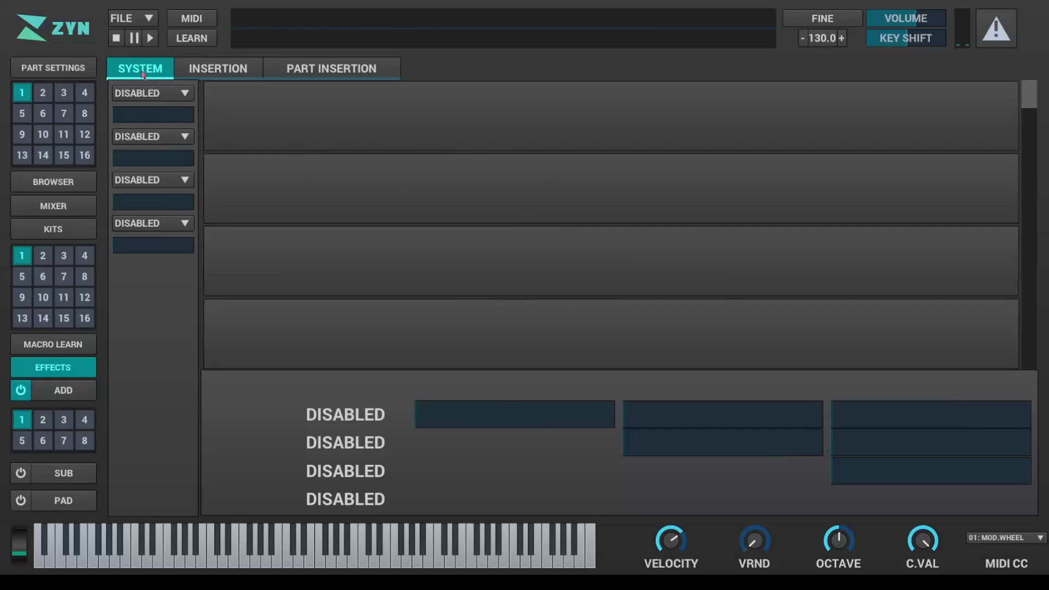
# Assign the first insertion effect slot to Part1 and load Echo into it.
pyautogui.click(304, 68)
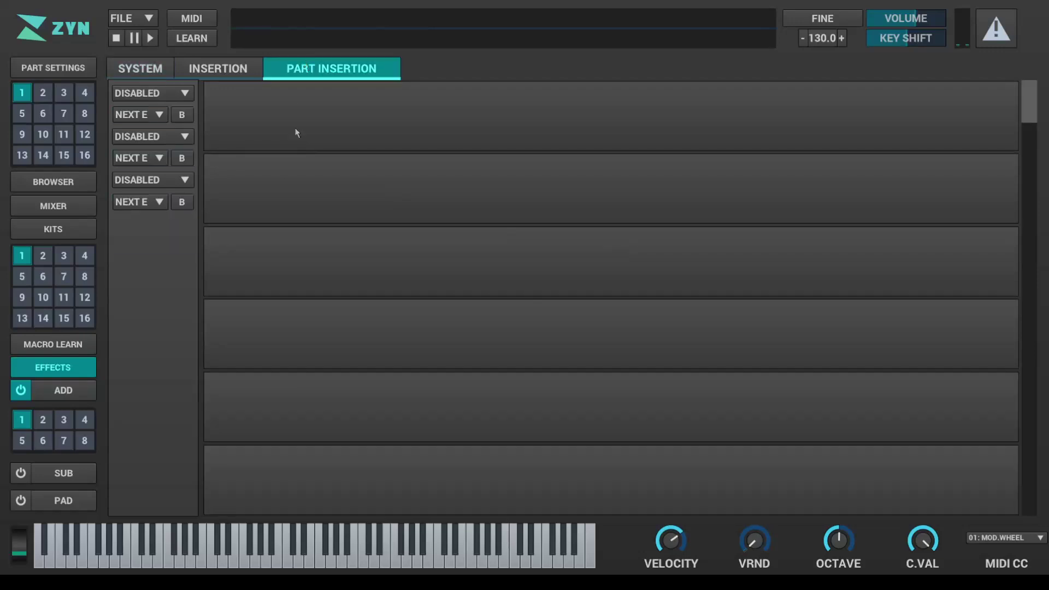
pyautogui.click(220, 70)
pyautogui.click(158, 91)
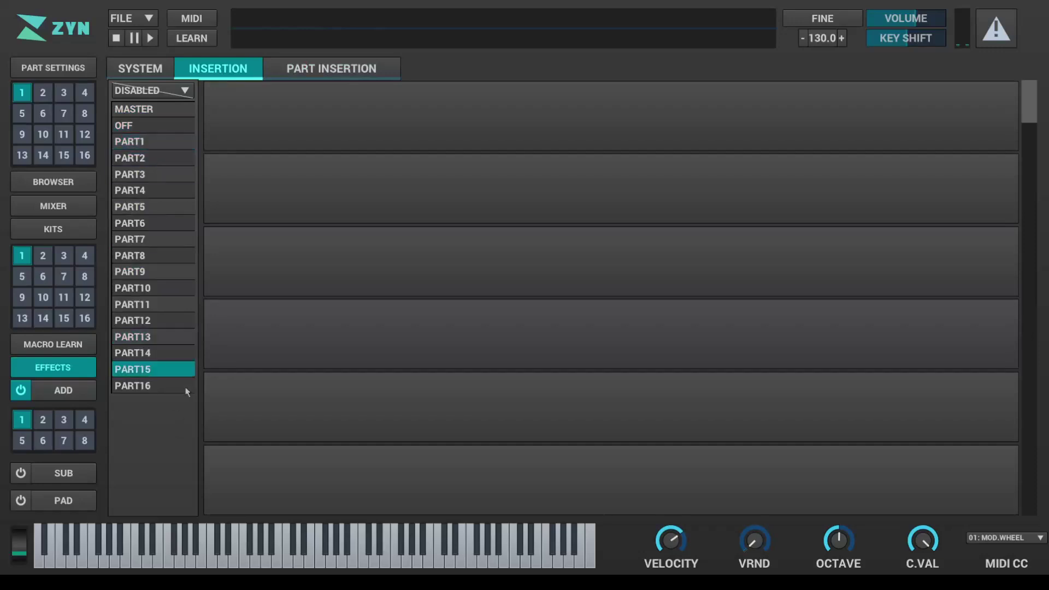
pyautogui.click(173, 137)
pyautogui.click(160, 96)
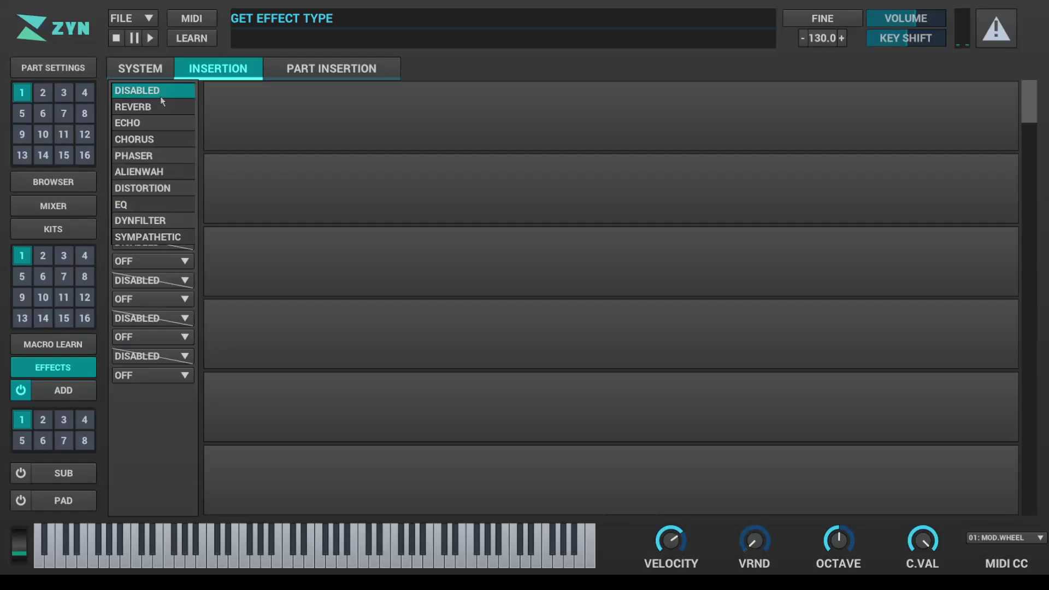
pyautogui.click(156, 117)
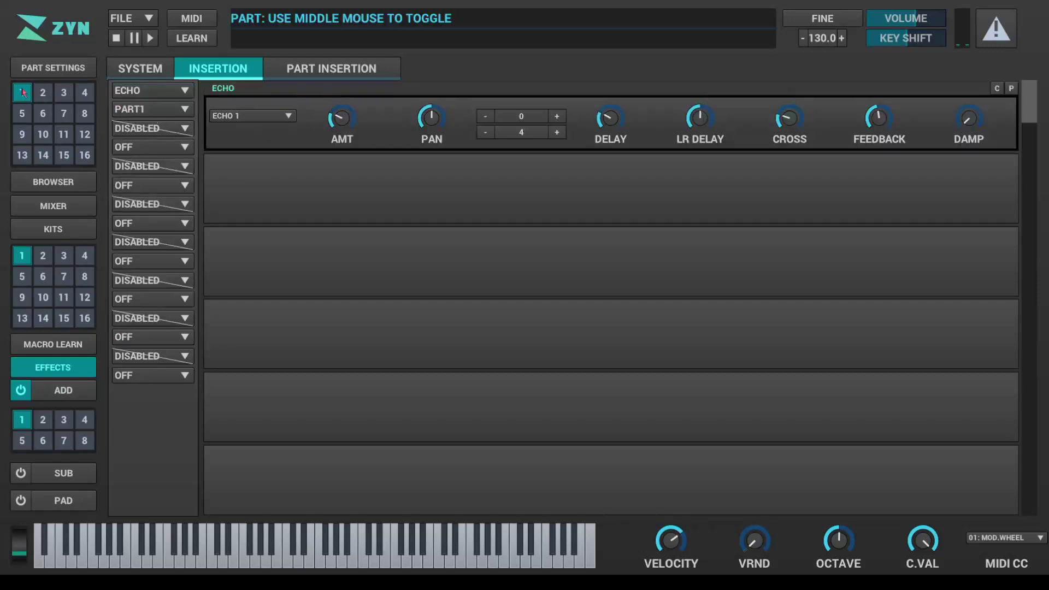
# Assign the second insertion effect slot to Part3 and switch to part 3.
pyautogui.click(156, 147)
pyautogui.click(145, 214)
pyautogui.click(64, 92)
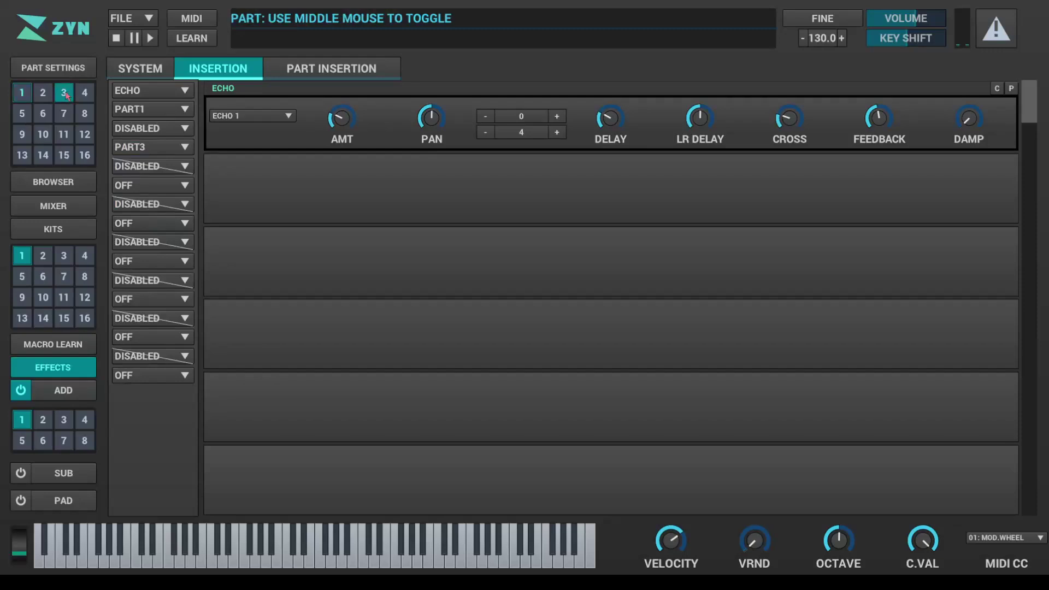
# Turn off the first two insertion slots, disable the Echo in the first one, and switch back to part 1.
pyautogui.click(155, 129)
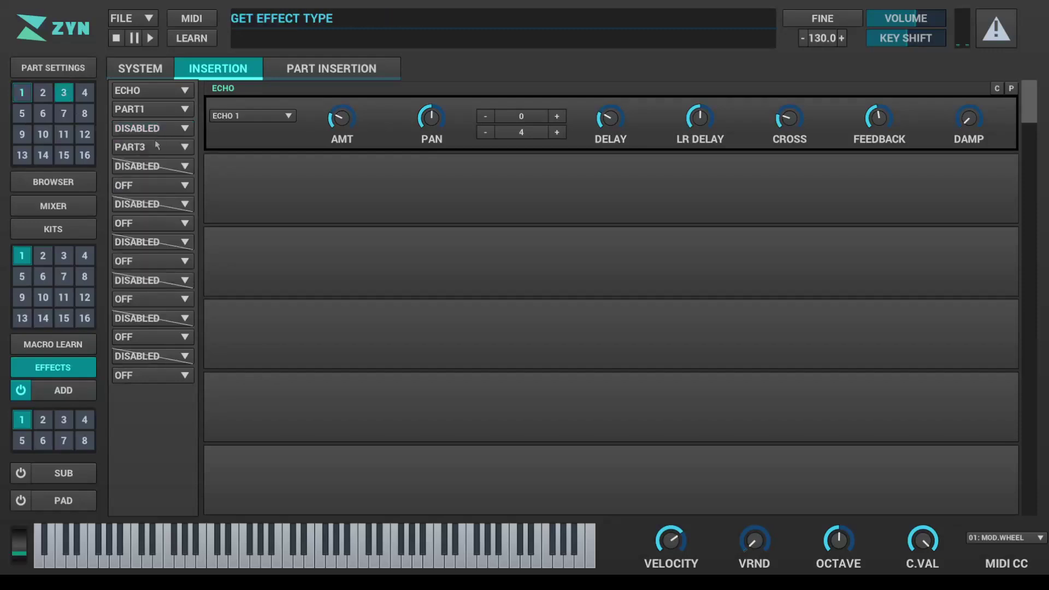
pyautogui.click(157, 146)
pyautogui.click(151, 161)
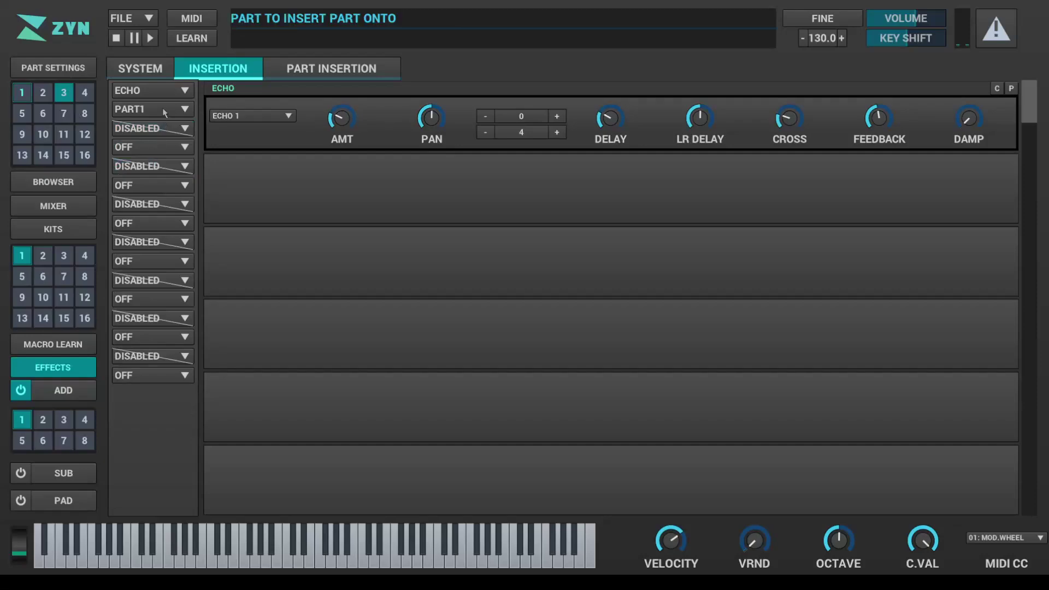
pyautogui.click(161, 92)
pyautogui.click(162, 93)
pyautogui.click(164, 112)
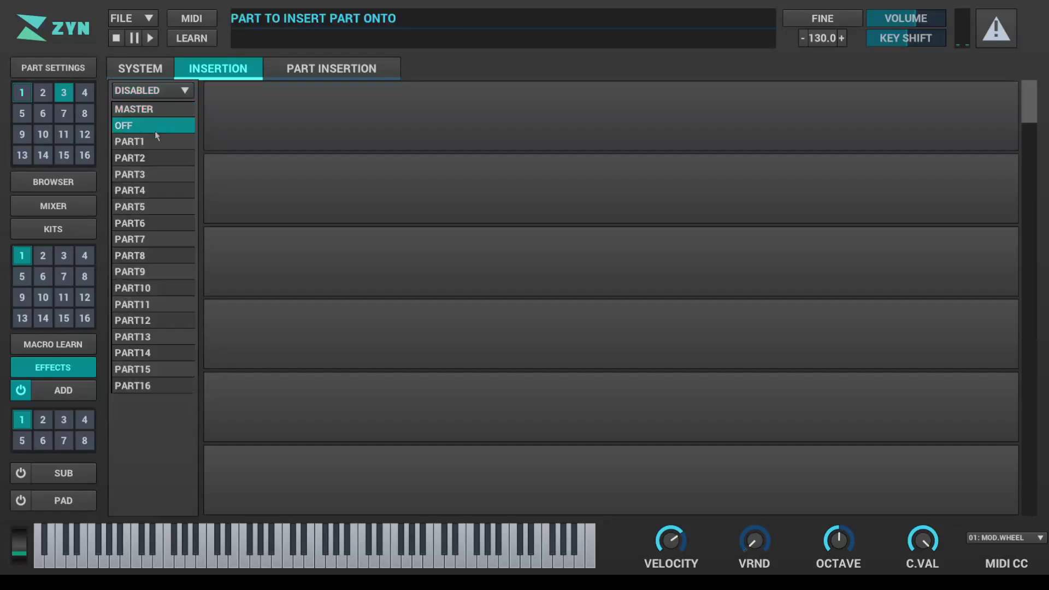
pyautogui.click(155, 131)
pyautogui.click(22, 94)
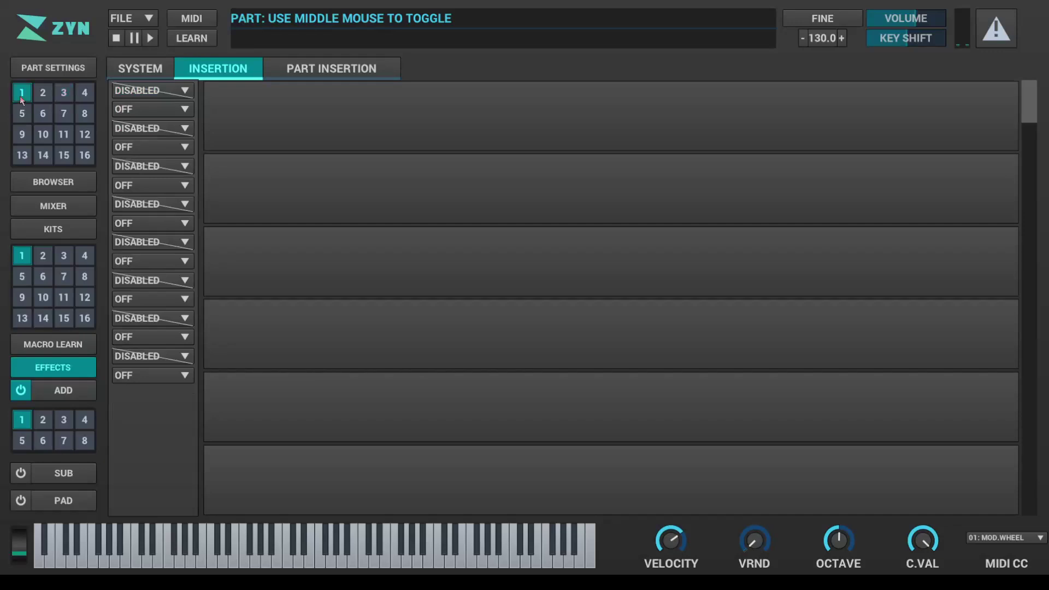
# Compare the insertion effect slots with the part insertion effect slots.
pyautogui.click(321, 72)
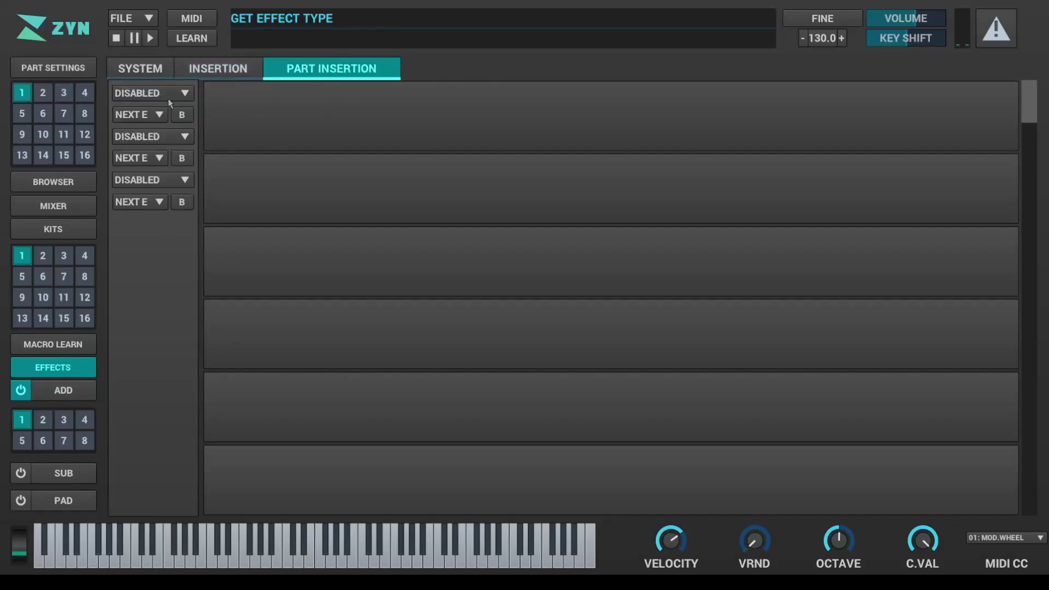
pyautogui.click(198, 71)
pyautogui.click(316, 76)
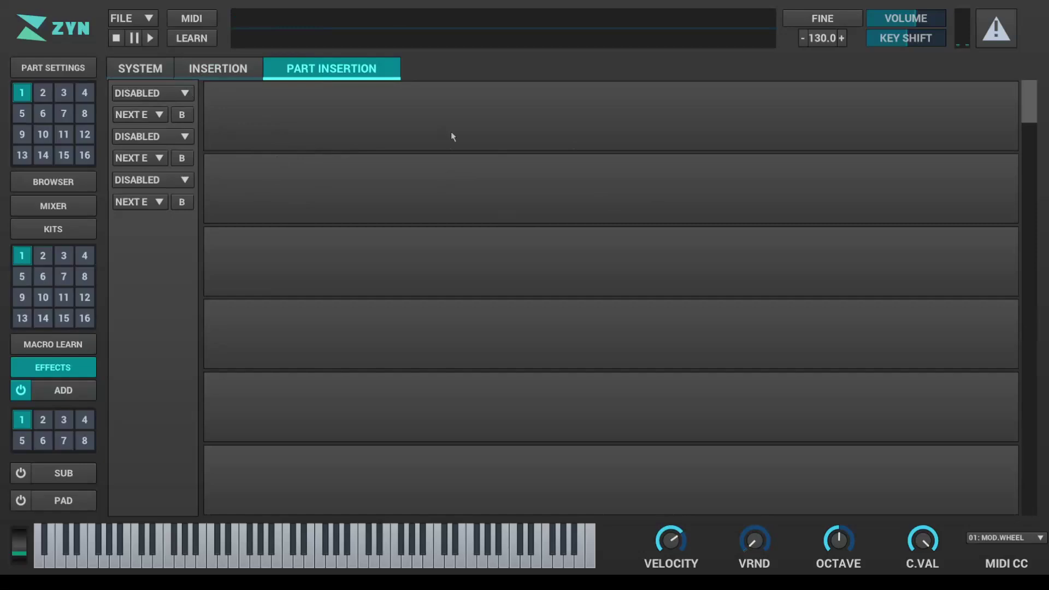
pyautogui.click(232, 67)
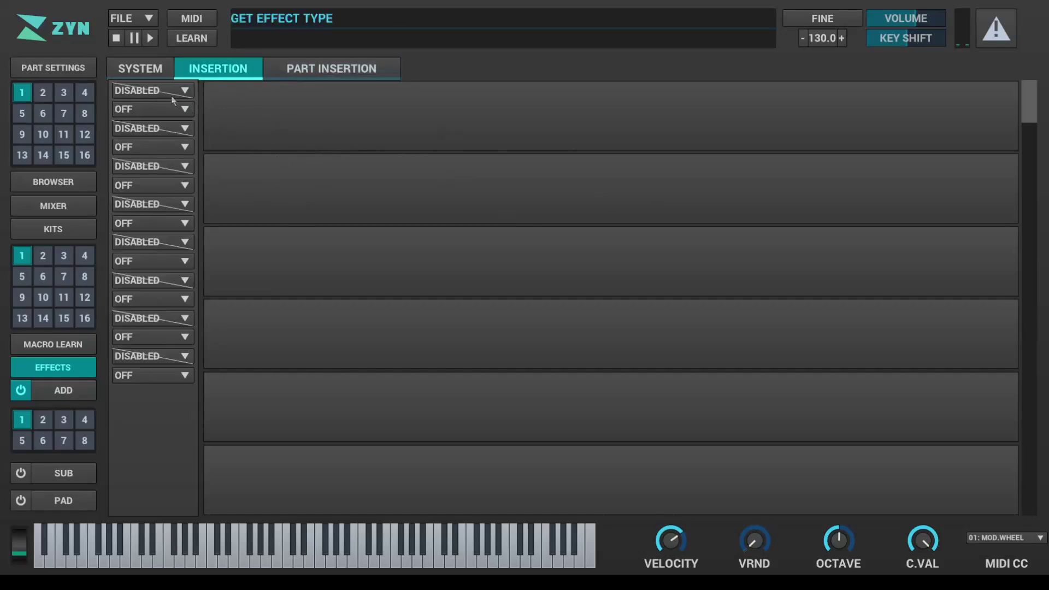
pyautogui.click(321, 77)
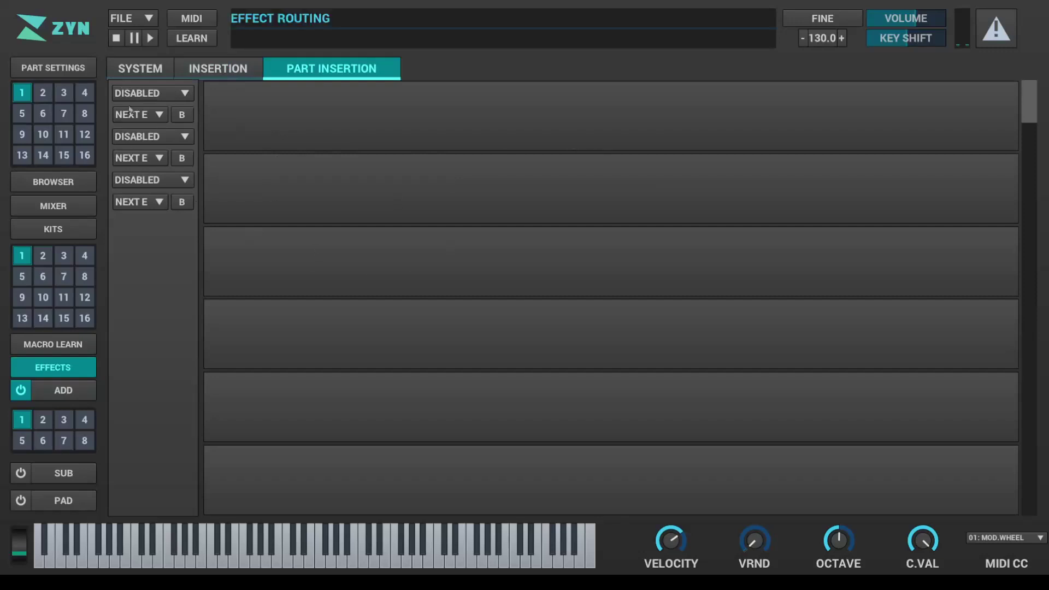
# Load Reverb into the first part insertion slot and review its presets and types, keeping Cathedral and Freeverb.
pyautogui.click(158, 94)
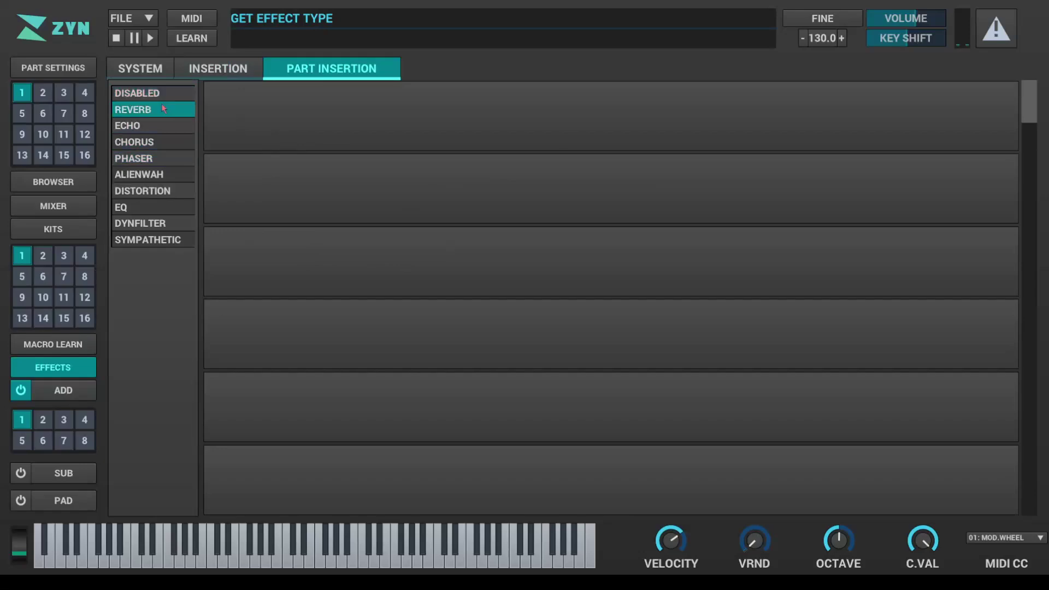
pyautogui.click(145, 111)
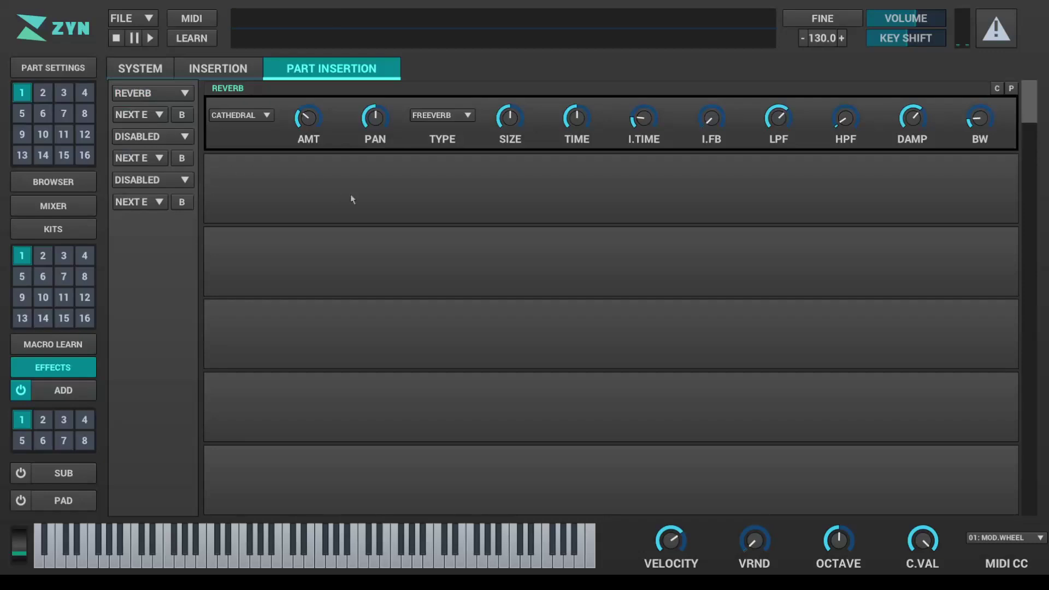
pyautogui.click(255, 117)
pyautogui.click(255, 115)
pyautogui.click(448, 115)
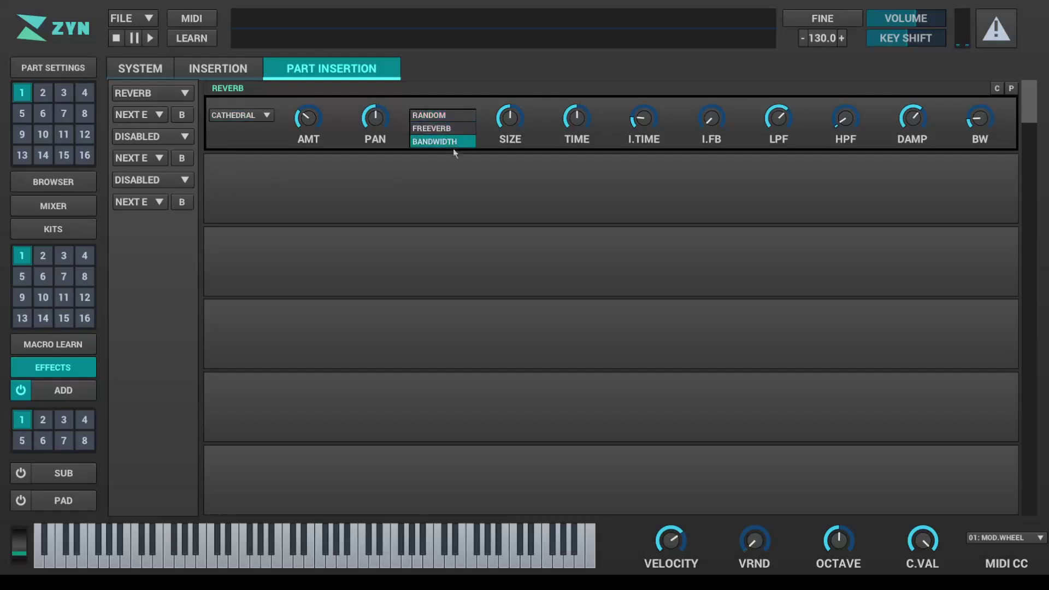
pyautogui.click(440, 128)
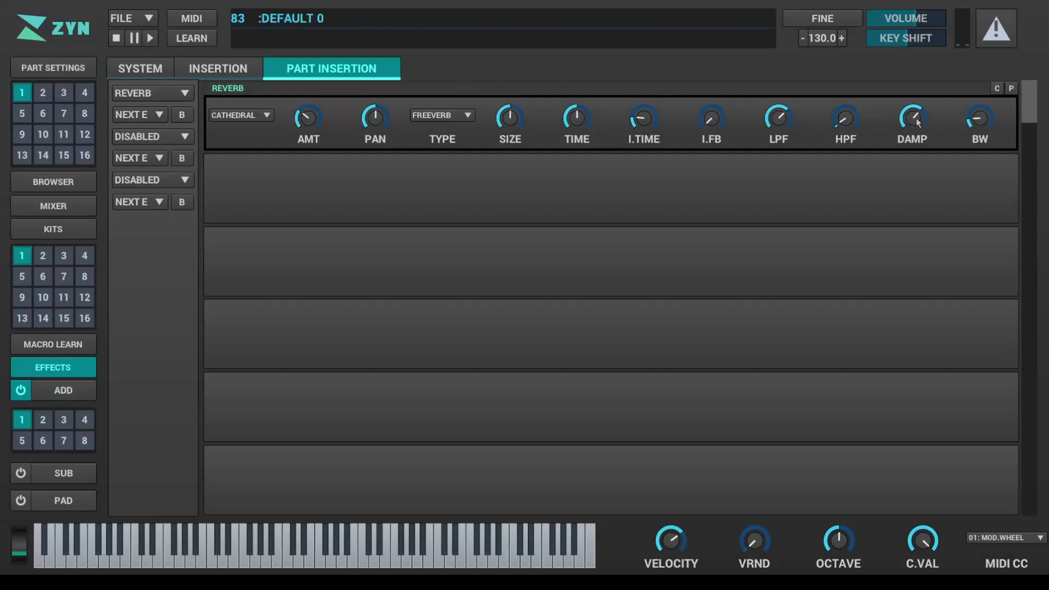
# Check the first part insertion slot's routing choices, keeping Next Effect, and play G3 to hear the Reverb.
pyautogui.click(159, 116)
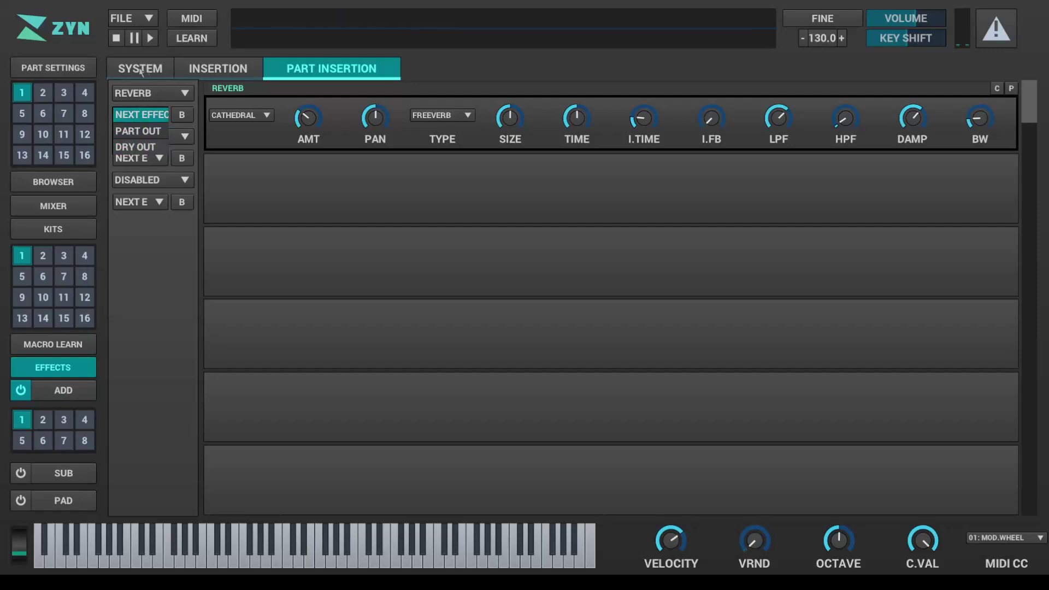
pyautogui.click(146, 119)
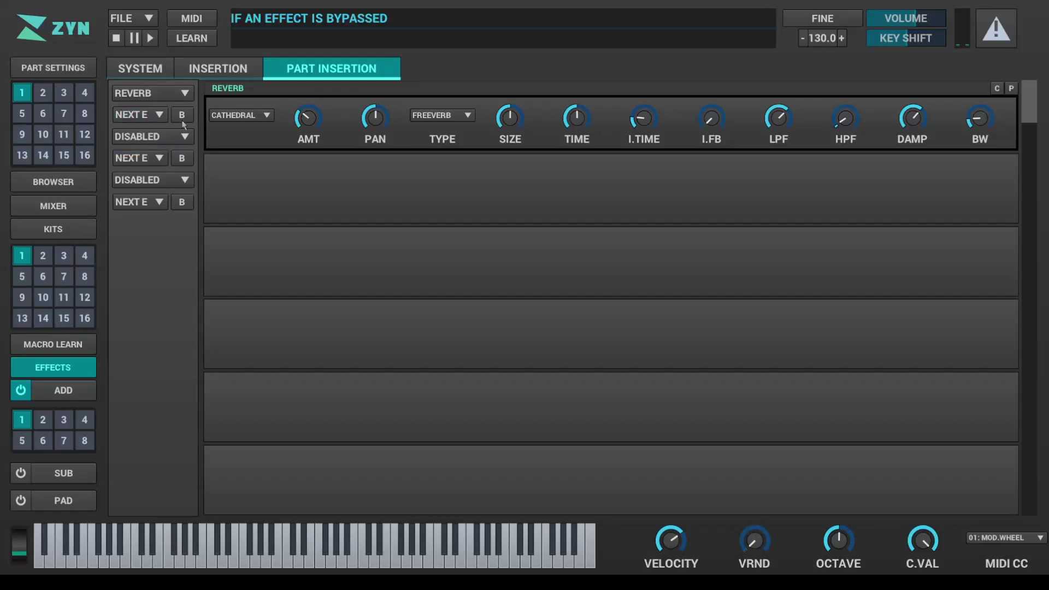
pyautogui.press('b')
pyautogui.press('b')
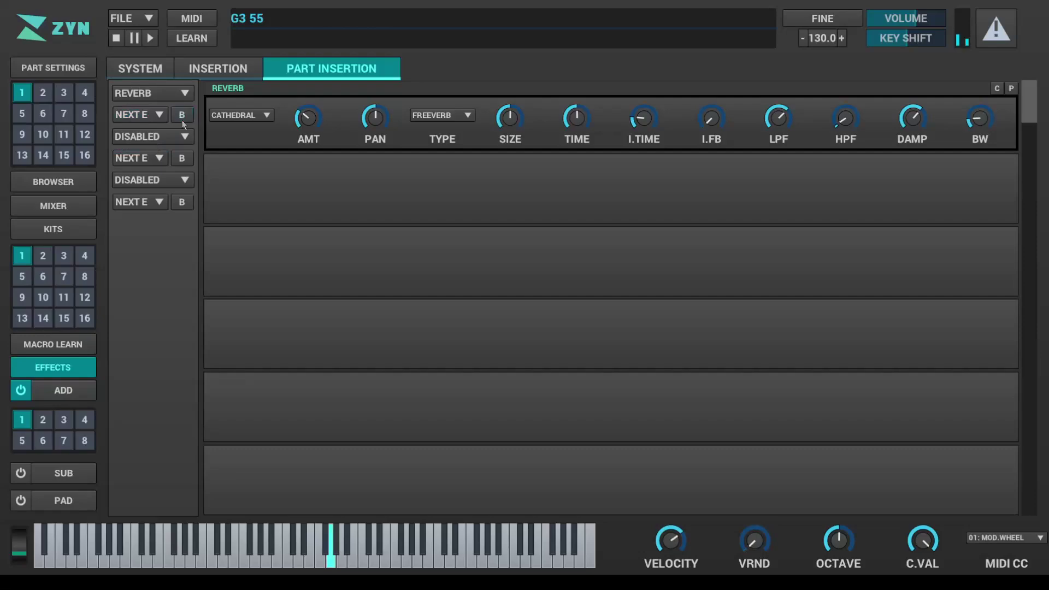
# Replace the Reverb in the first part insertion slot with Echo.
pyautogui.click(147, 94)
pyautogui.click(153, 122)
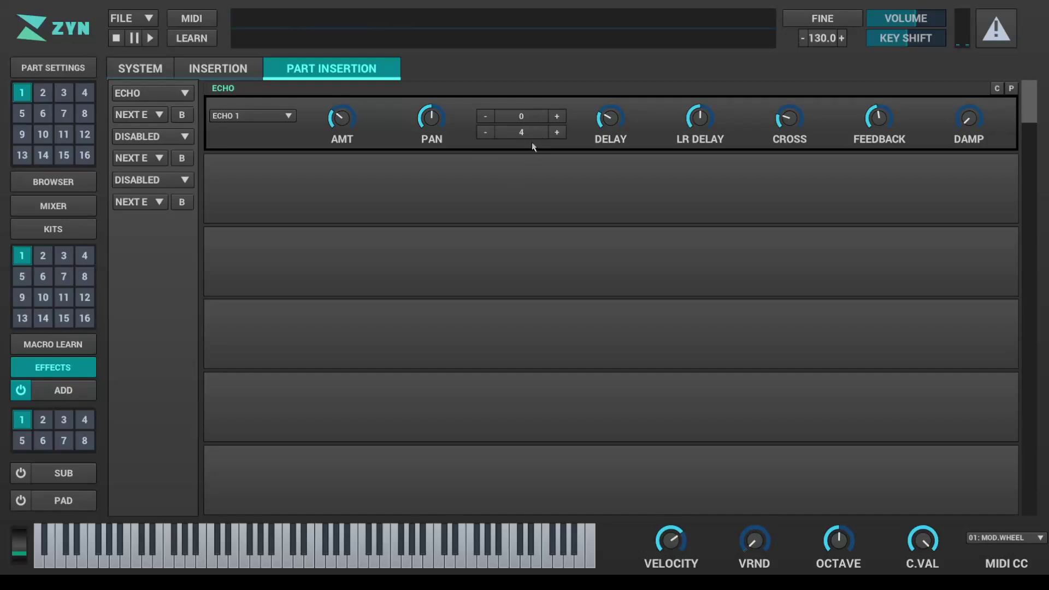
# Set the tempo to 140 BPM and nudge the Echo's delay.
pyautogui.click(840, 40)
pyautogui.moveTo(615, 118)
pyautogui.mouseDown()
pyautogui.moveTo(615, 145)
pyautogui.moveTo(615, 116)
pyautogui.mouseUp()
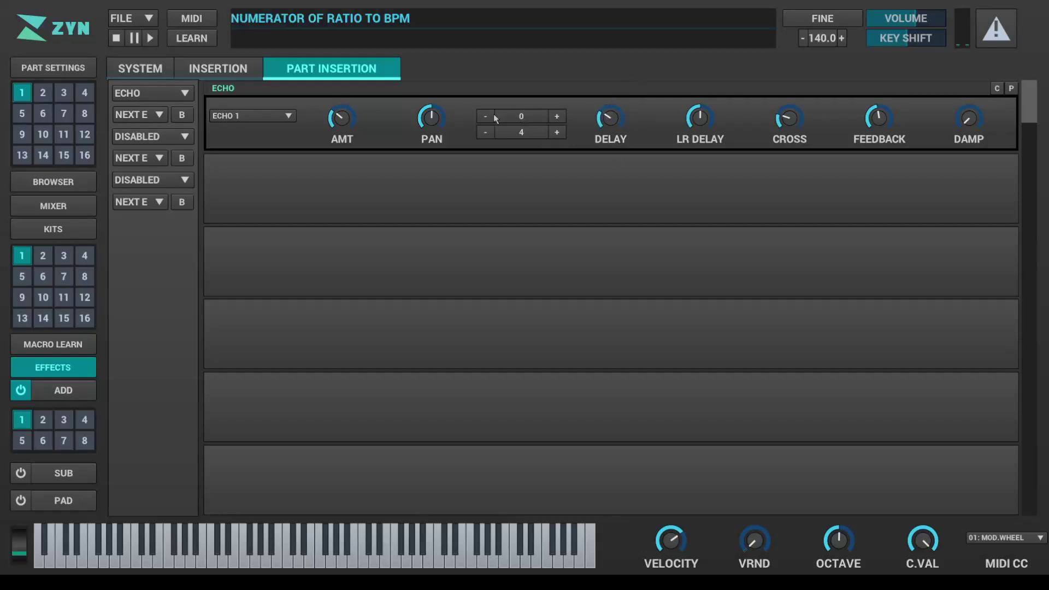
# Try tempo ratios of 1/4, 3/4 and 1/8 for the Echo delay, and reset the ratio to 0/4.
pyautogui.click(556, 117)
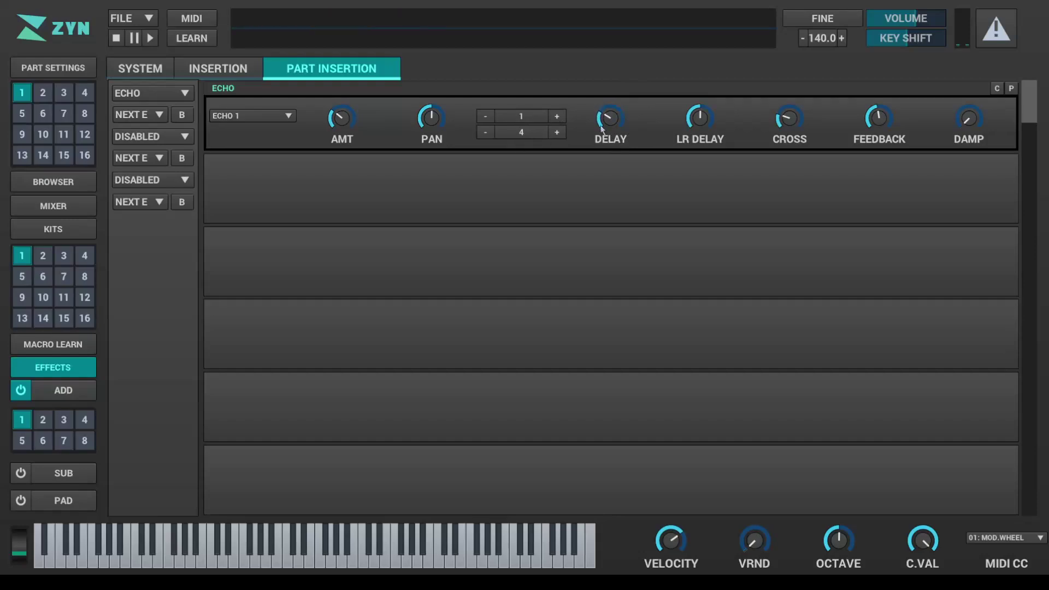
pyautogui.click(556, 117)
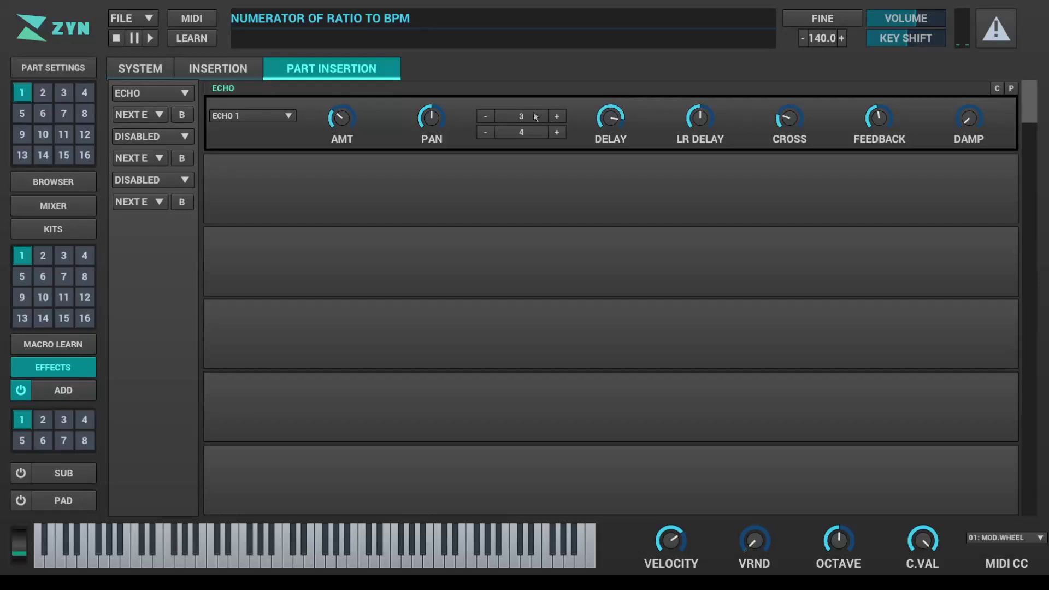
pyautogui.click(485, 117)
pyautogui.click(485, 116)
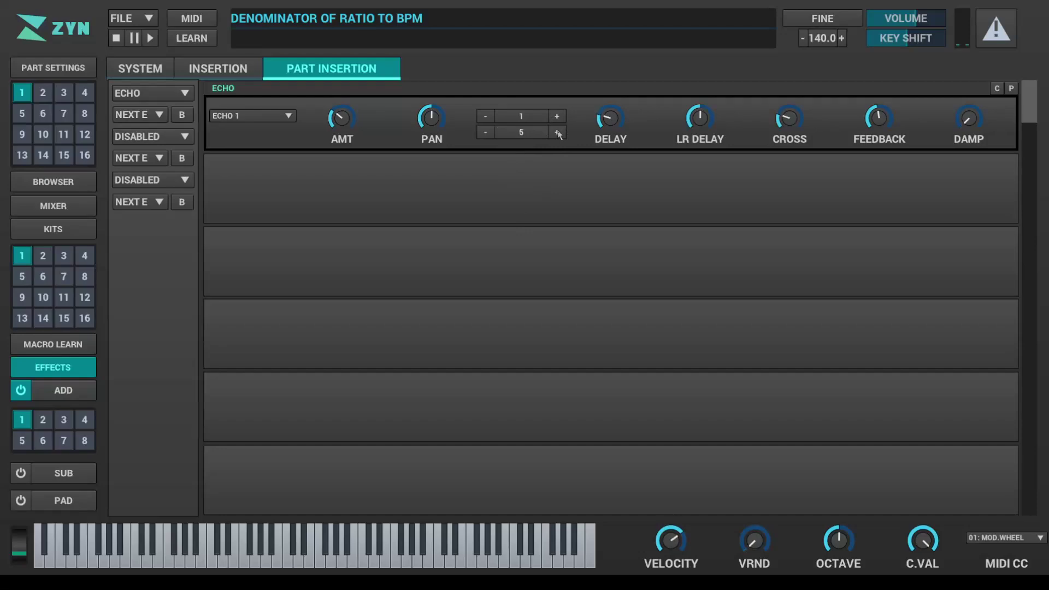
pyautogui.click(557, 132)
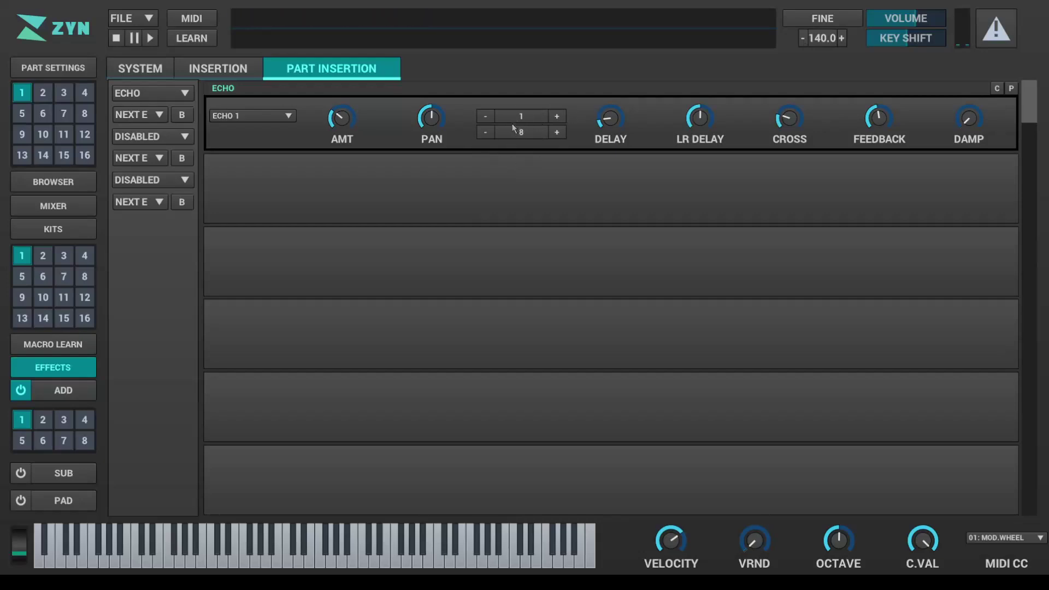
pyautogui.click(484, 132)
pyautogui.click(485, 132)
pyautogui.click(485, 117)
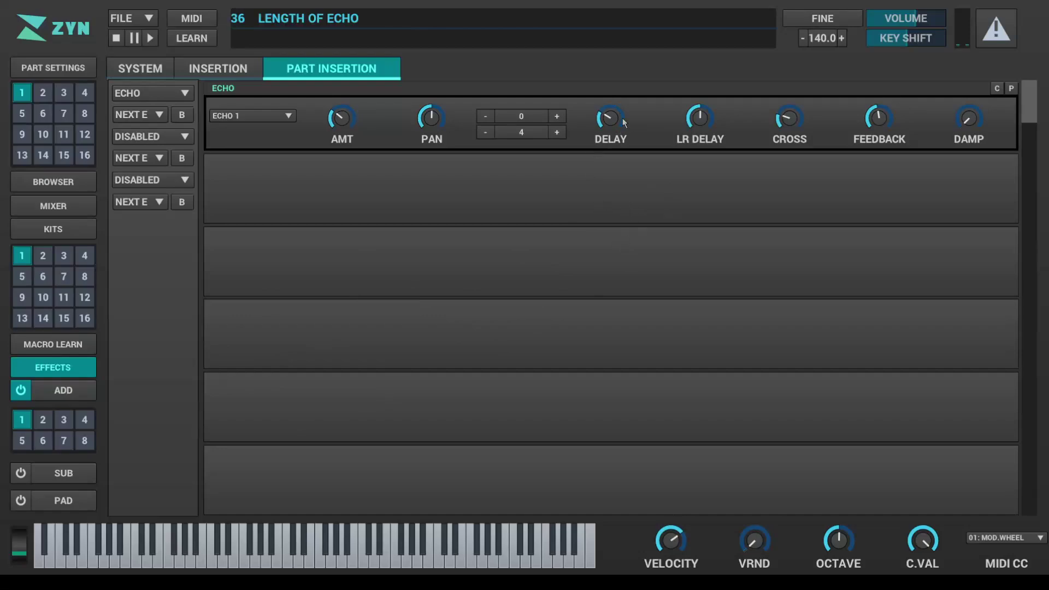
# Lower and raise the Echo's delay at normal speed, and compare with adjusting it in fine mode.
pyautogui.moveTo(613, 121); pyautogui.dragTo(604, 143)
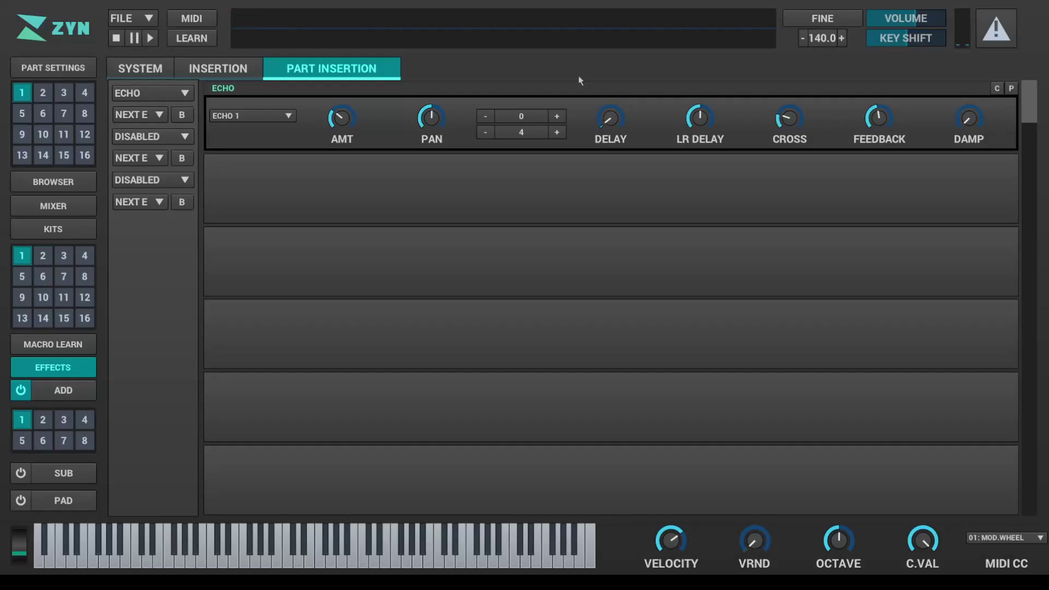
pyautogui.moveTo(640, 112); pyautogui.dragTo(618, 41)
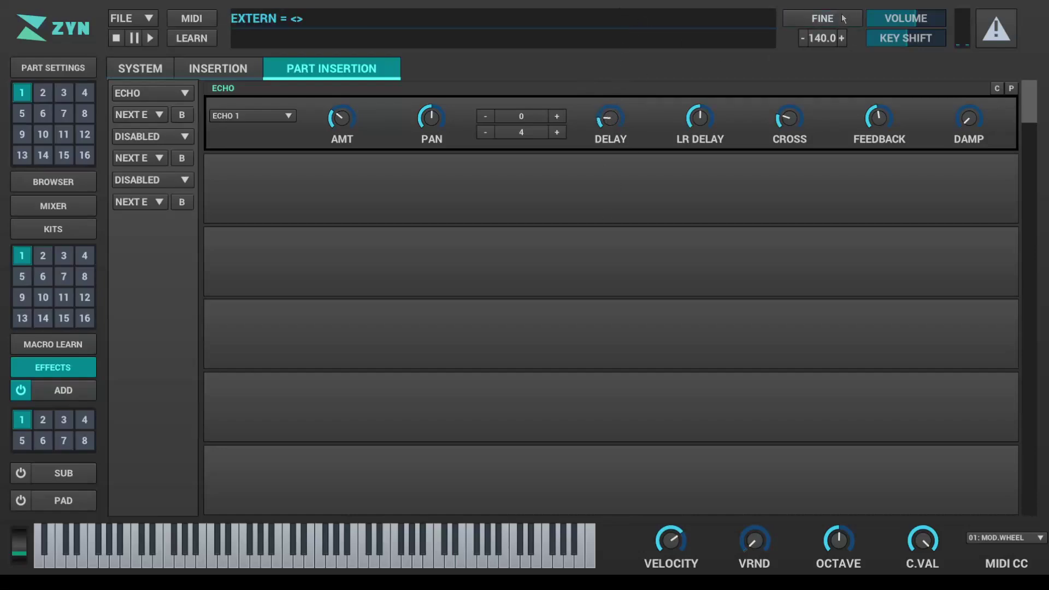
pyautogui.moveTo(621, 117)
pyautogui.moveTo(611, 119); pyautogui.dragTo(631, 109)
pyautogui.press('shift')
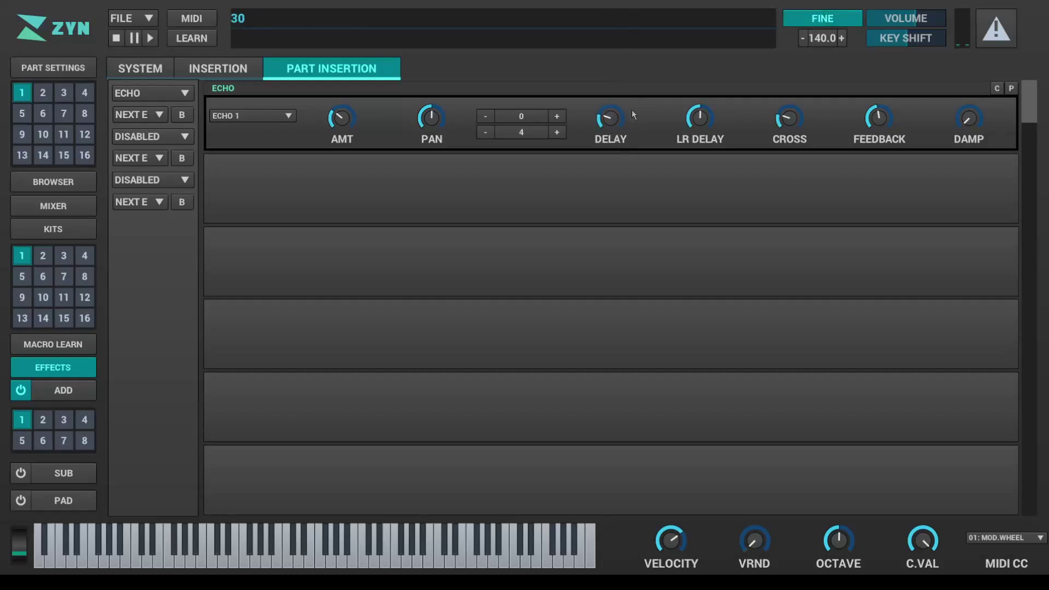
pyautogui.moveTo(637, 21); pyautogui.dragTo(608, 148)
pyautogui.press('shift')
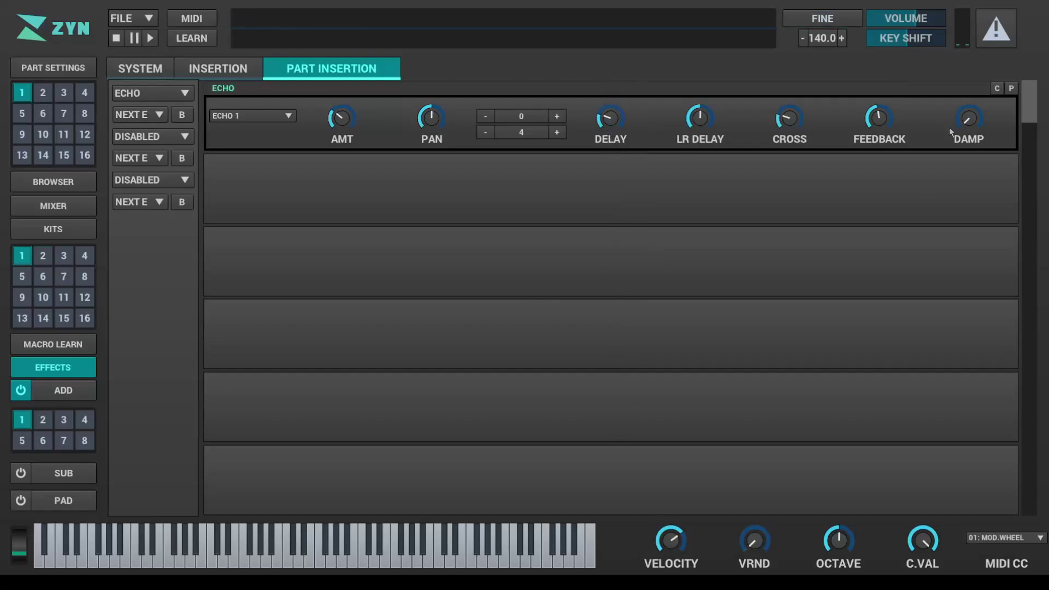
# Review the Echo's presets, keeping Echo 1.
pyautogui.click(251, 116)
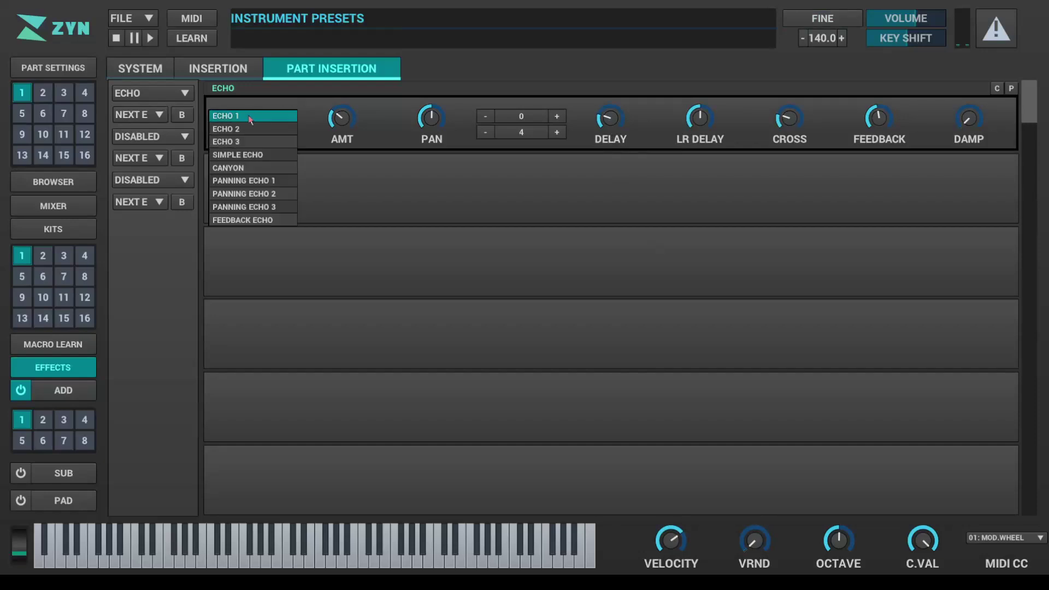
pyautogui.click(249, 117)
# Replace the Echo in the first part insertion slot with Chorus and raise its amount.
pyautogui.click(183, 92)
pyautogui.click(174, 137)
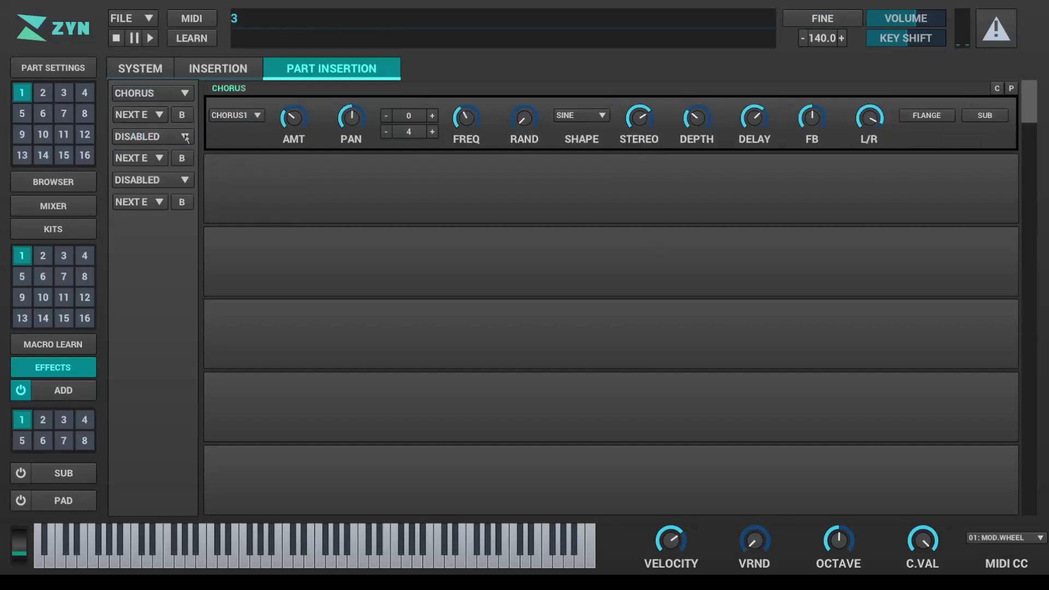
pyautogui.moveTo(293, 118); pyautogui.dragTo(297, 100)
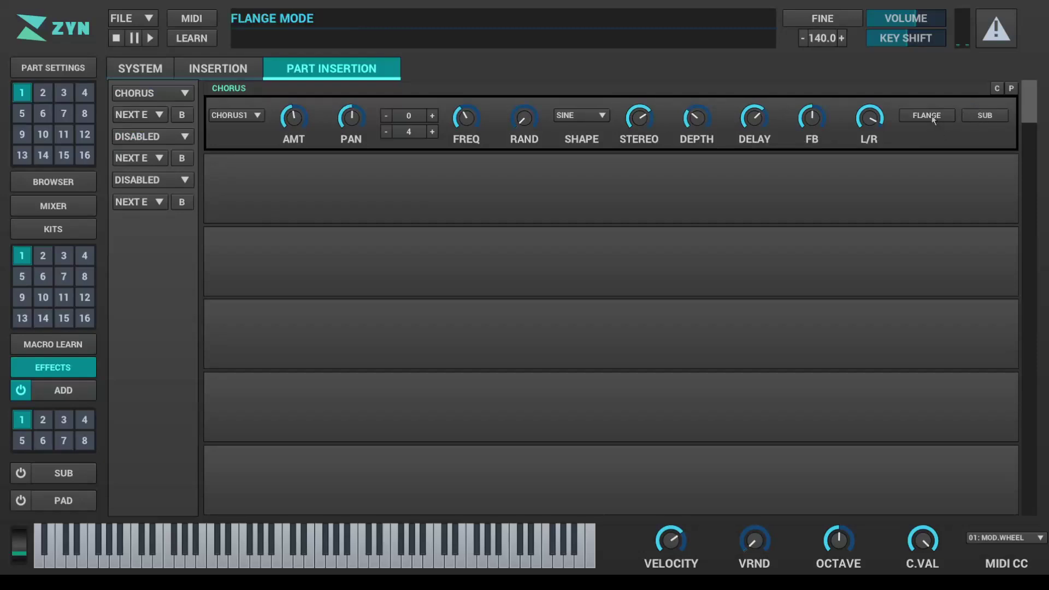
# Try the Chorus effect's flange presets, stepping through Flange1, Flange4, Flange5, Flange3 and Flange2 and back to Flange1.
pyautogui.click(246, 117)
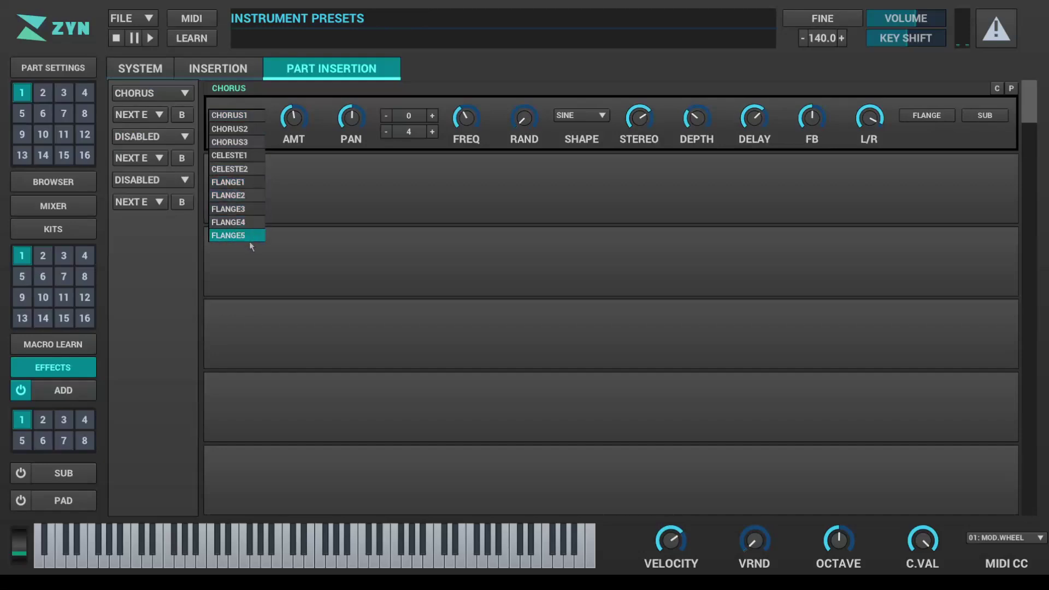
pyautogui.click(248, 183)
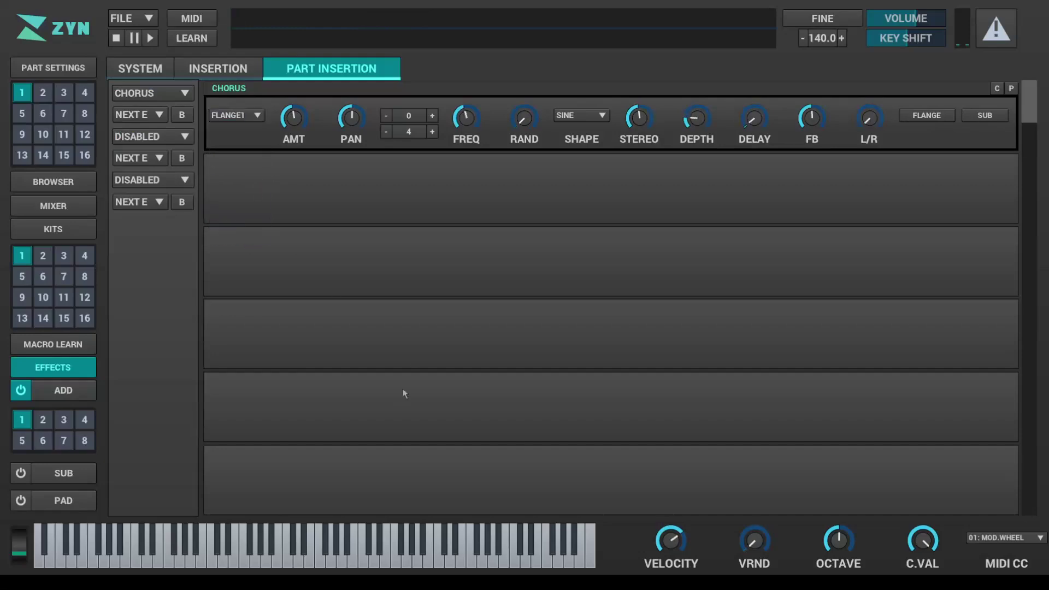
pyautogui.click(247, 115)
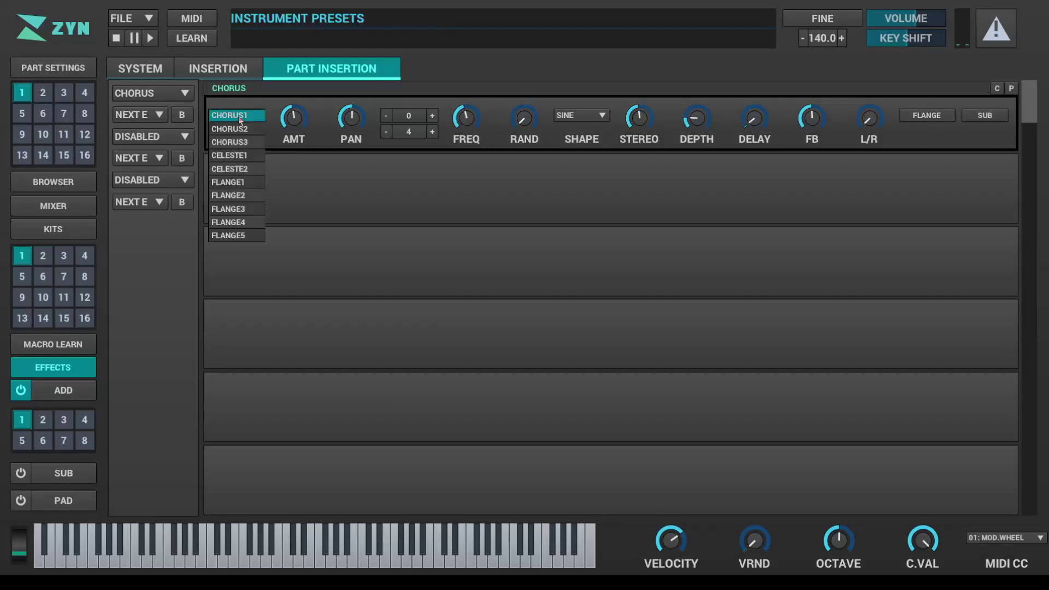
pyautogui.click(246, 222)
pyautogui.click(256, 115)
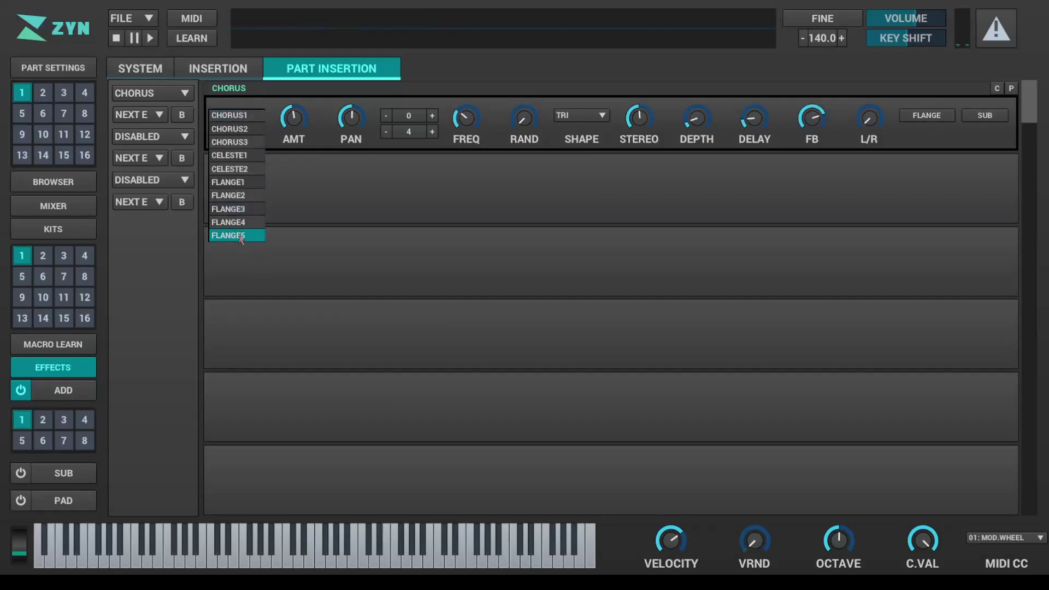
pyautogui.click(240, 235)
pyautogui.click(248, 114)
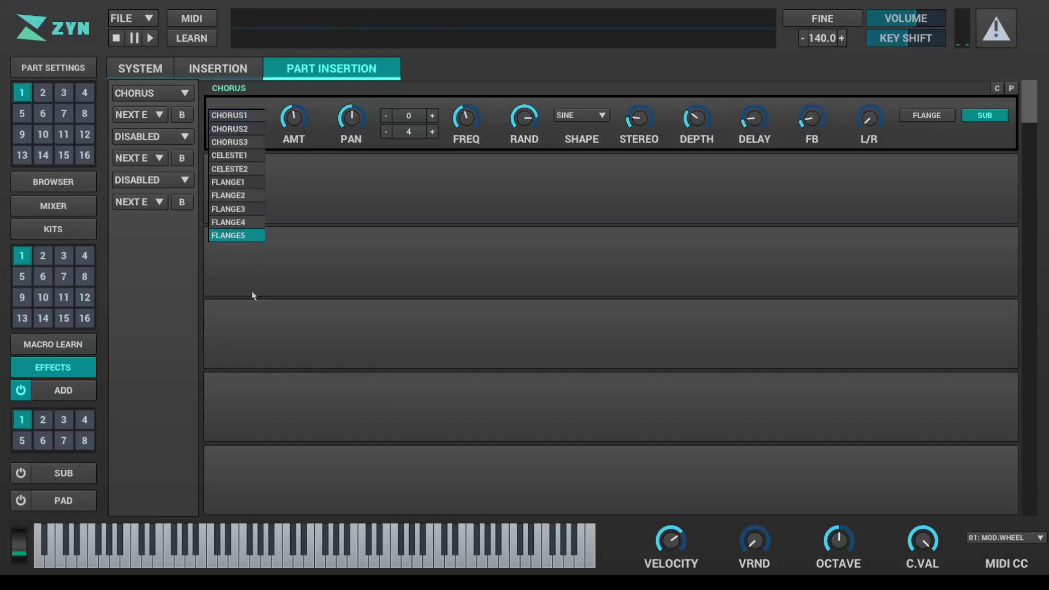
pyautogui.click(248, 227)
pyautogui.click(246, 115)
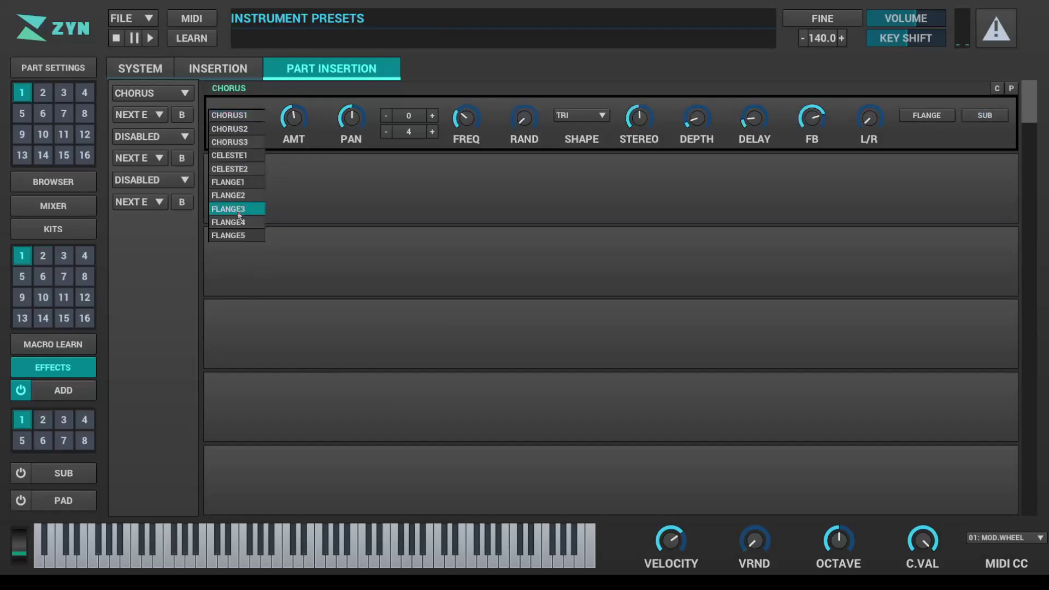
pyautogui.click(240, 209)
pyautogui.click(245, 115)
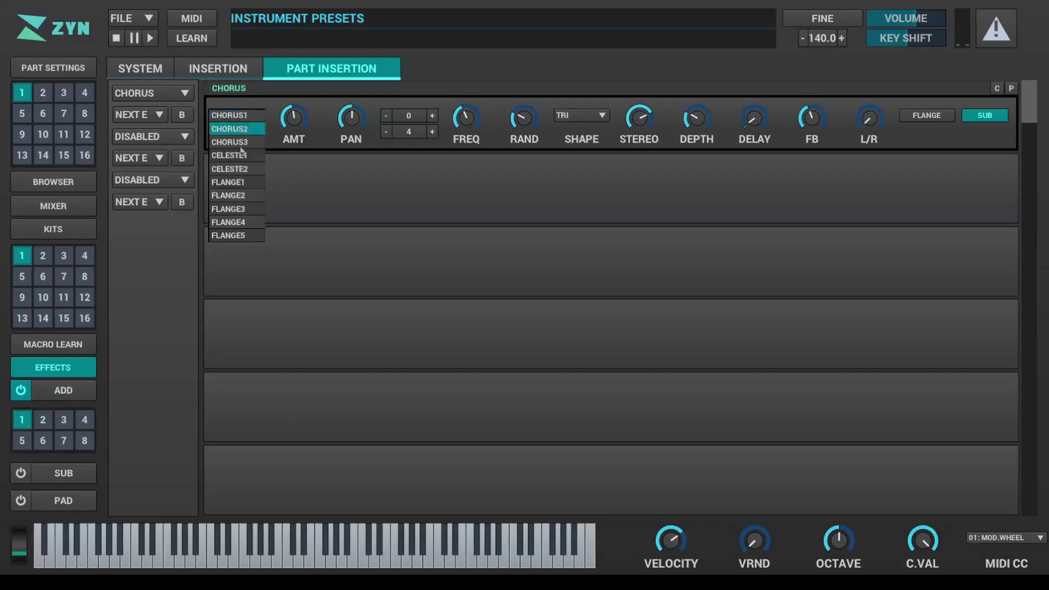
pyautogui.click(246, 209)
pyautogui.click(246, 115)
pyautogui.click(246, 195)
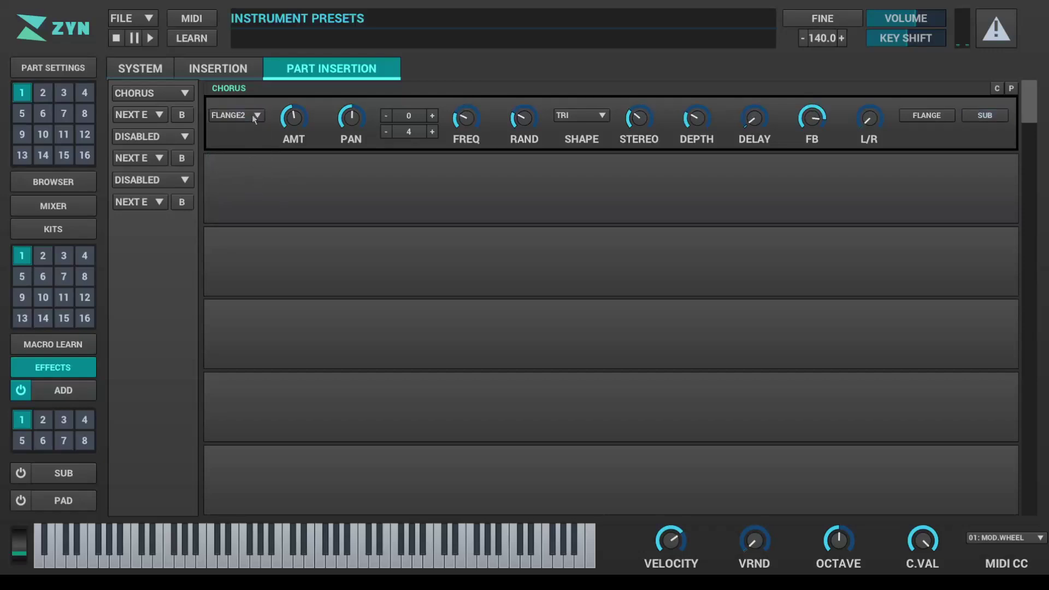
pyautogui.click(250, 118)
pyautogui.click(246, 182)
# Try the Chorus3, Celeste2 and Celeste1 presets on the Chorus effect, and return it to Chorus1.
pyautogui.click(245, 114)
pyautogui.click(254, 131)
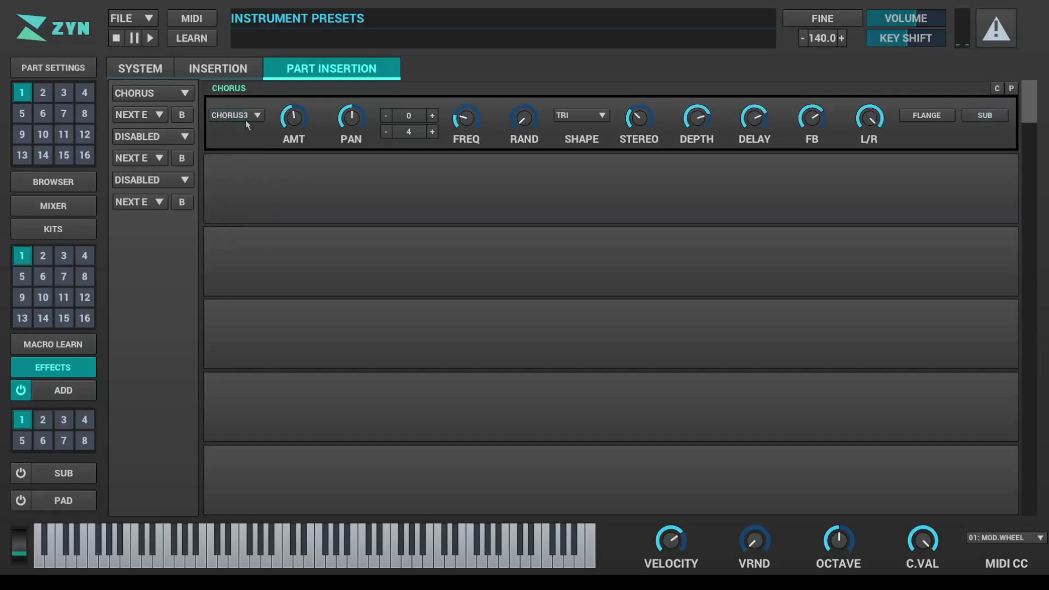
pyautogui.click(245, 118)
pyautogui.click(257, 175)
pyautogui.click(246, 116)
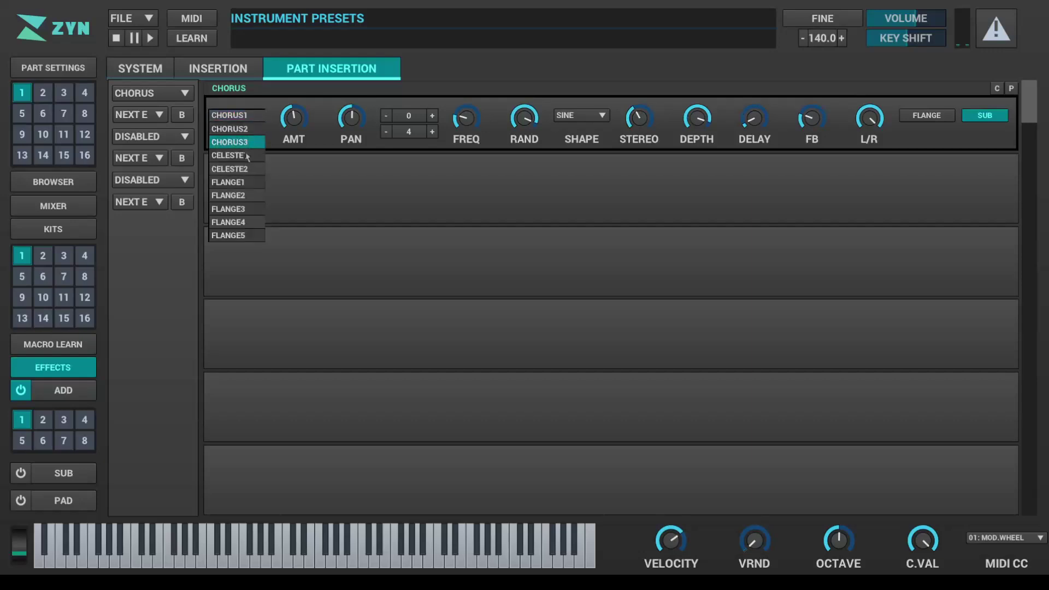
pyautogui.click(240, 157)
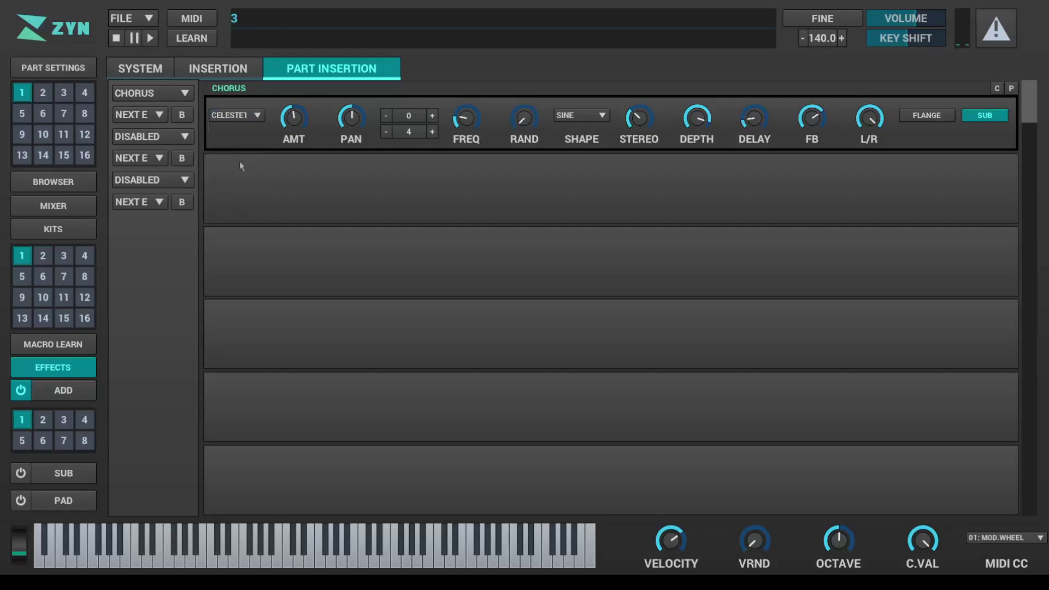
pyautogui.click(251, 118)
pyautogui.click(251, 118)
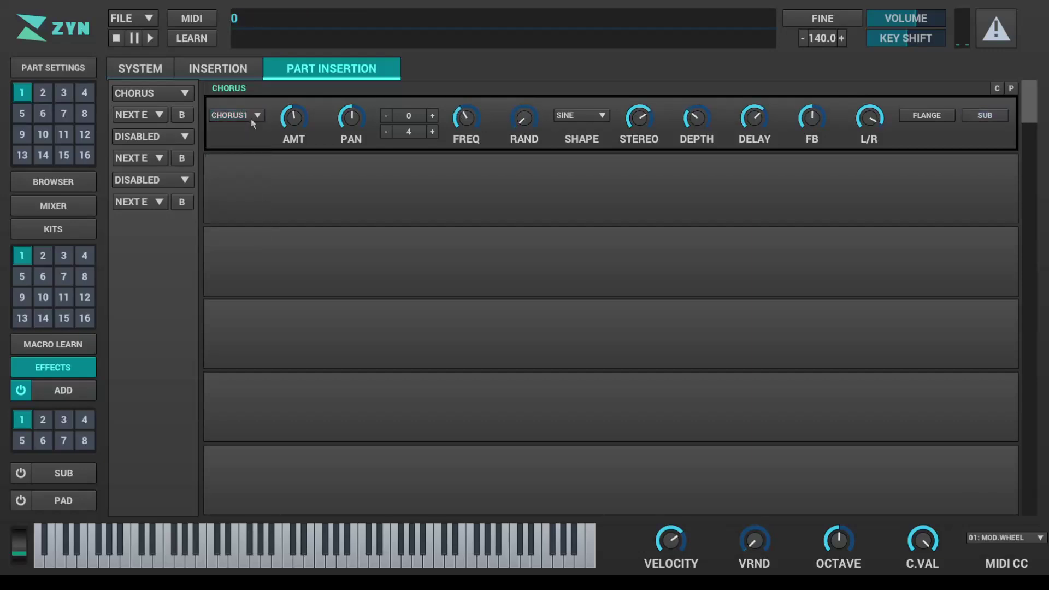
# Try the chorus with flange mode enabled, playing test notes, and disable flange mode again.
pyautogui.click(926, 115)
pyautogui.click(413, 564)
pyautogui.click(381, 551)
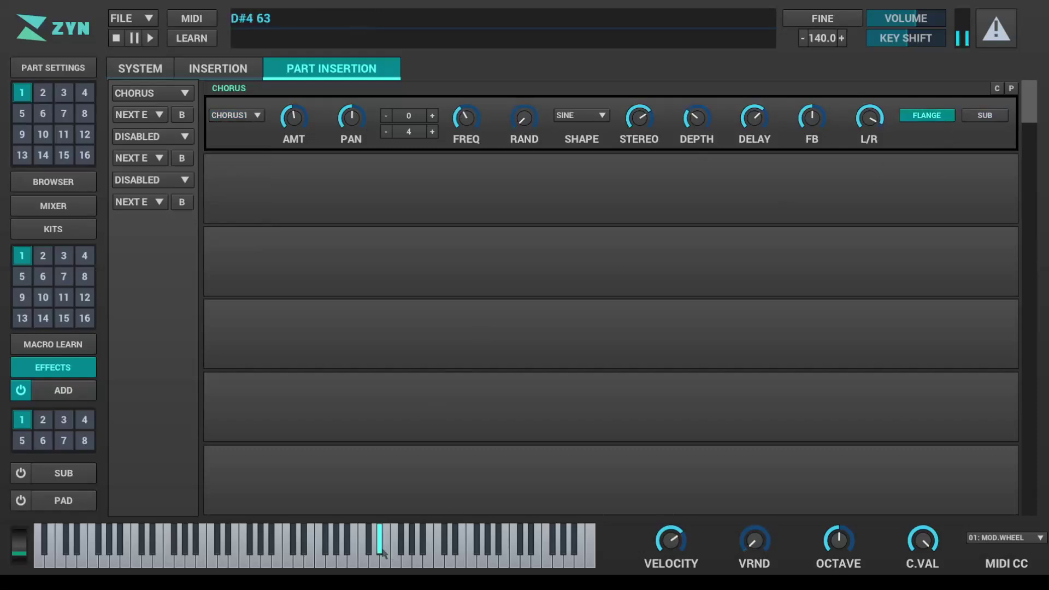
pyautogui.click(919, 112)
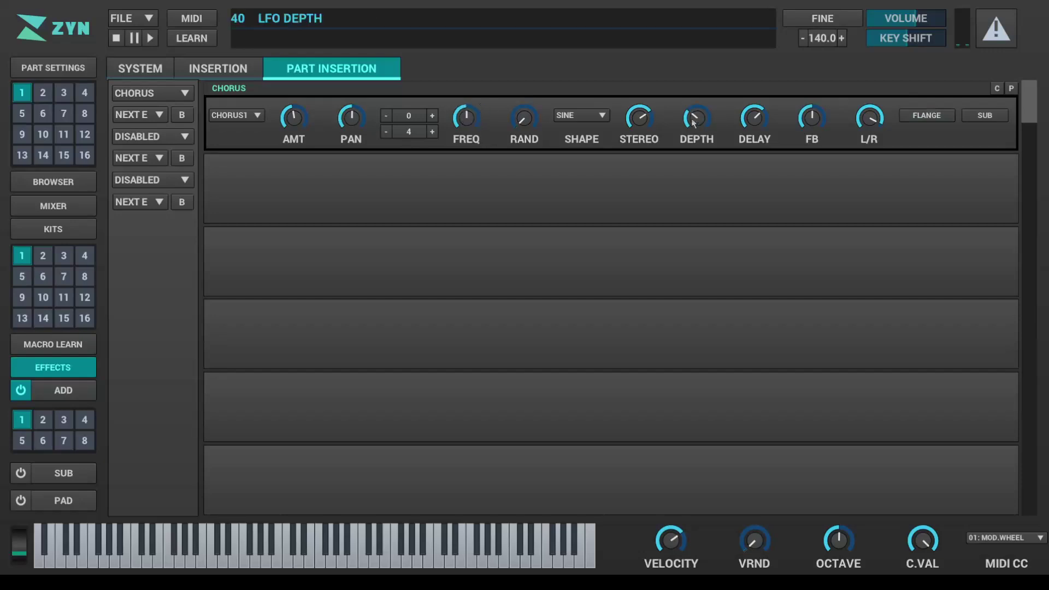
# Raise the chorus LFO depth to maximum and increase its stereo amount, playing a note to hear the change.
pyautogui.moveTo(696, 118); pyautogui.dragTo(698, 28)
pyautogui.scroll(3, 639, 128)
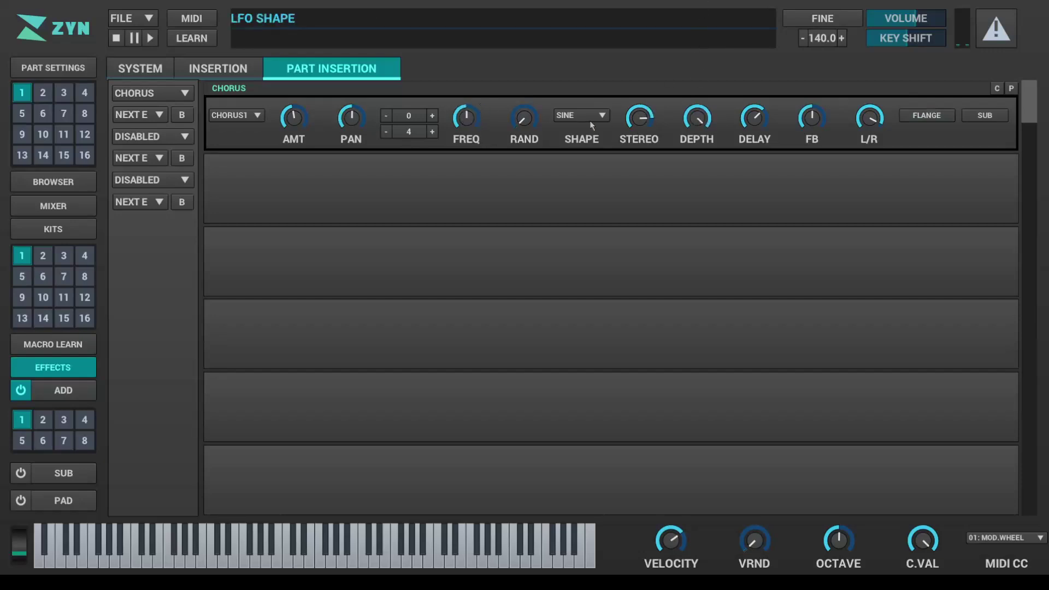
pyautogui.click(362, 547)
# Enable flange mode on the chorus and play a series of ascending notes to audition it.
pyautogui.click(921, 116)
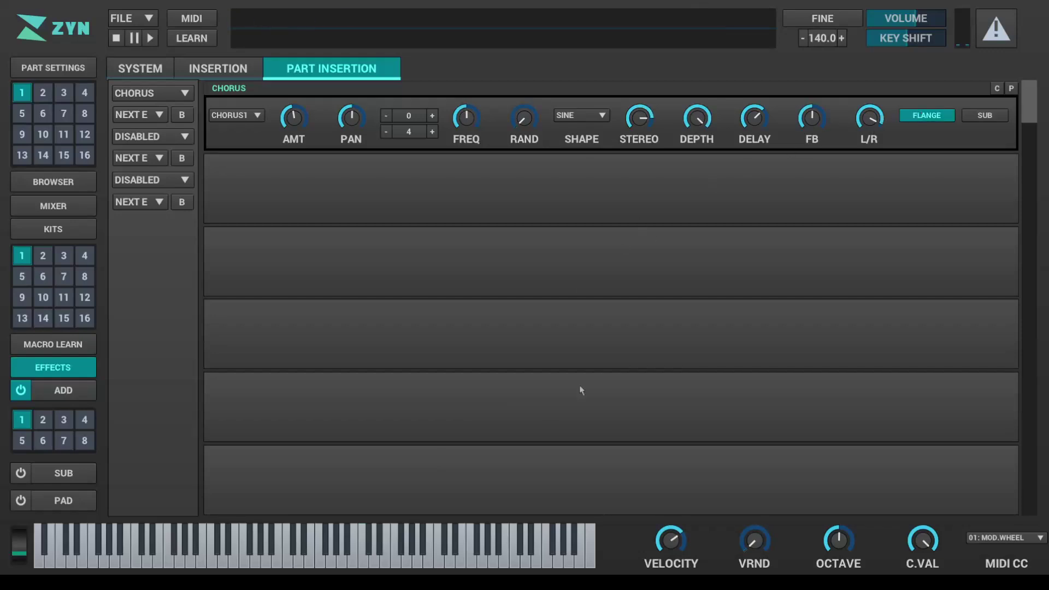
pyautogui.click(357, 560)
pyautogui.click(396, 555)
pyautogui.click(413, 549)
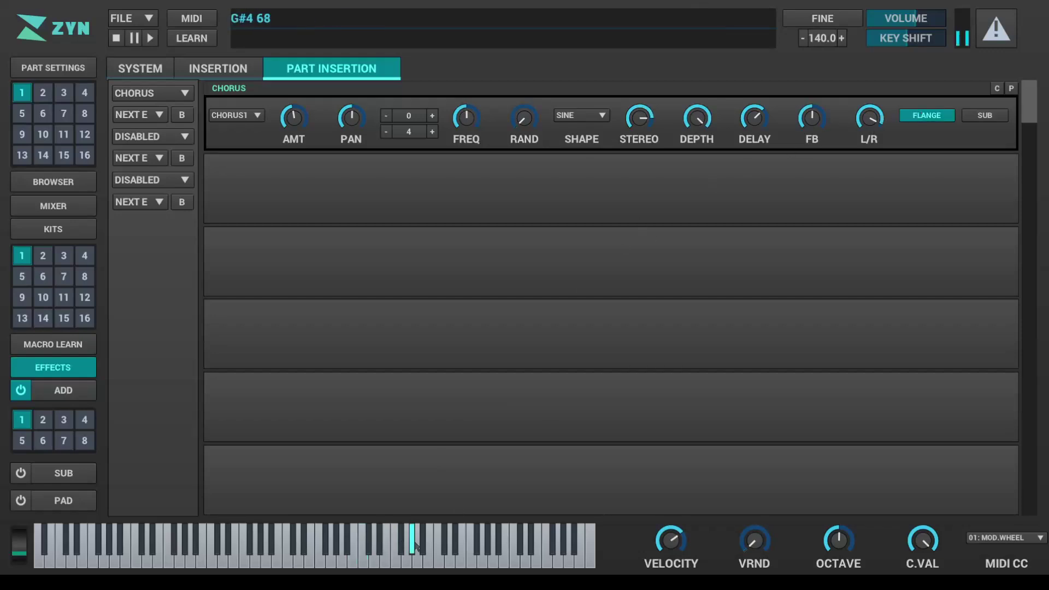
pyautogui.click(439, 551)
pyautogui.click(488, 543)
# Raise the flanged chorus's feedback in two stages while playing notes, and reduce its stereo and LFO depth.
pyautogui.scroll(3, 811, 116)
pyautogui.click(465, 564)
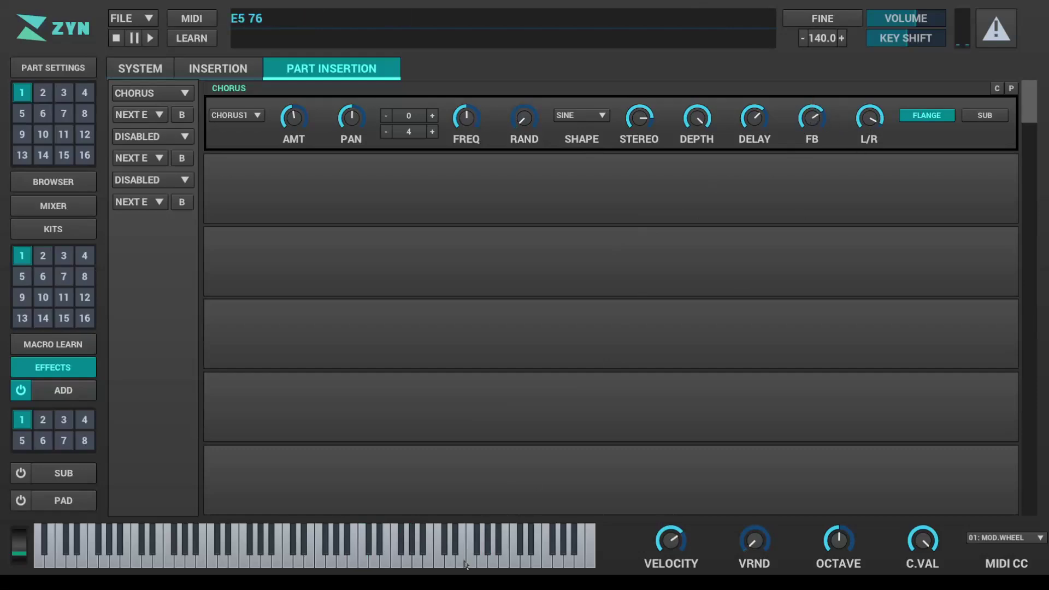
pyautogui.click(464, 564)
pyautogui.scroll(2, 811, 116)
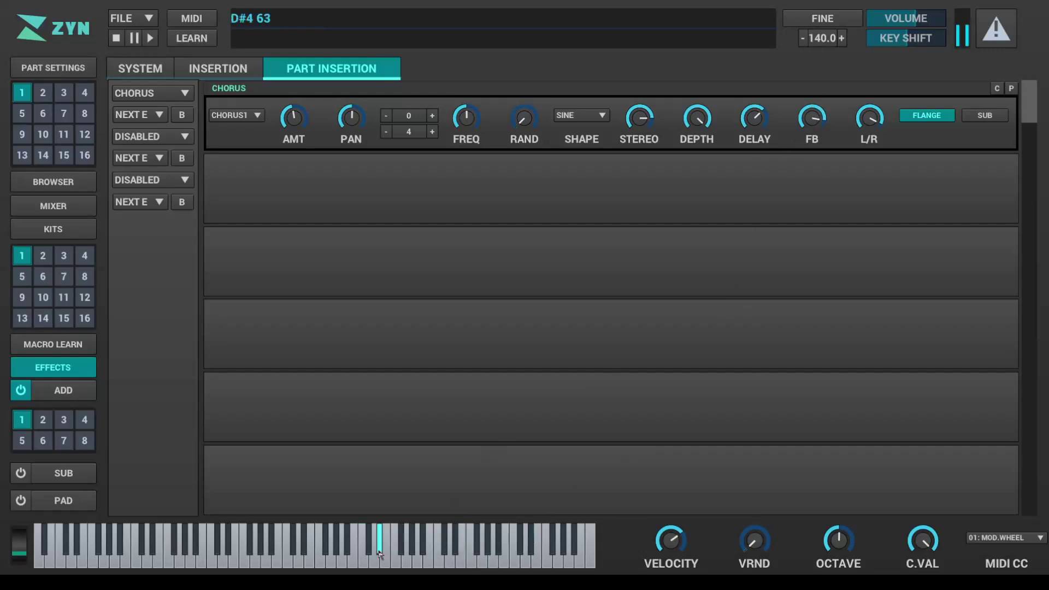
pyautogui.moveTo(710, 121)
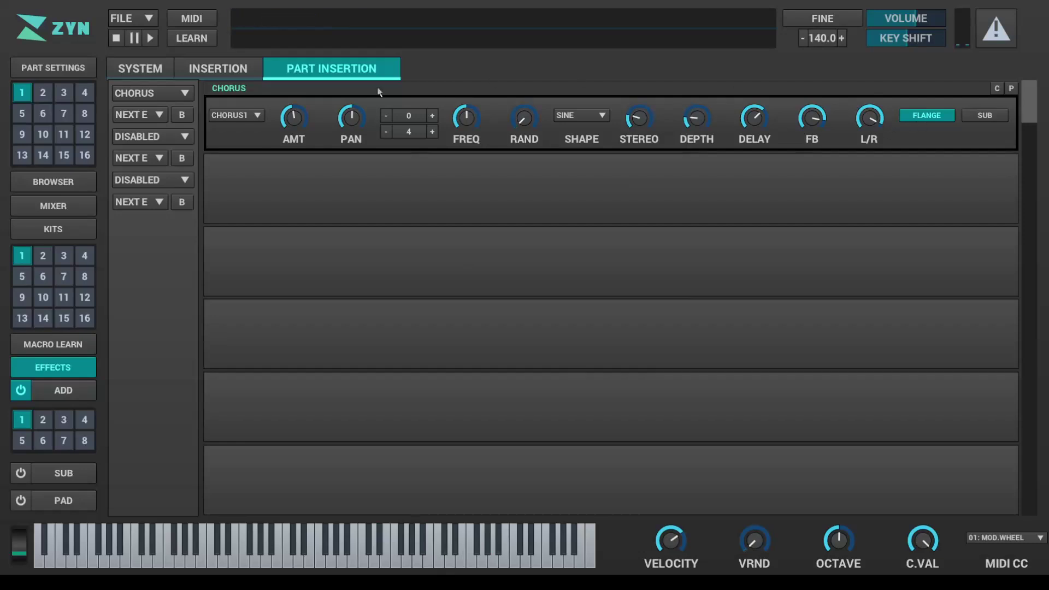
# Load the Phaser in the first part insertion slot and try its analog mode with the offset at 77.
pyautogui.click(185, 94)
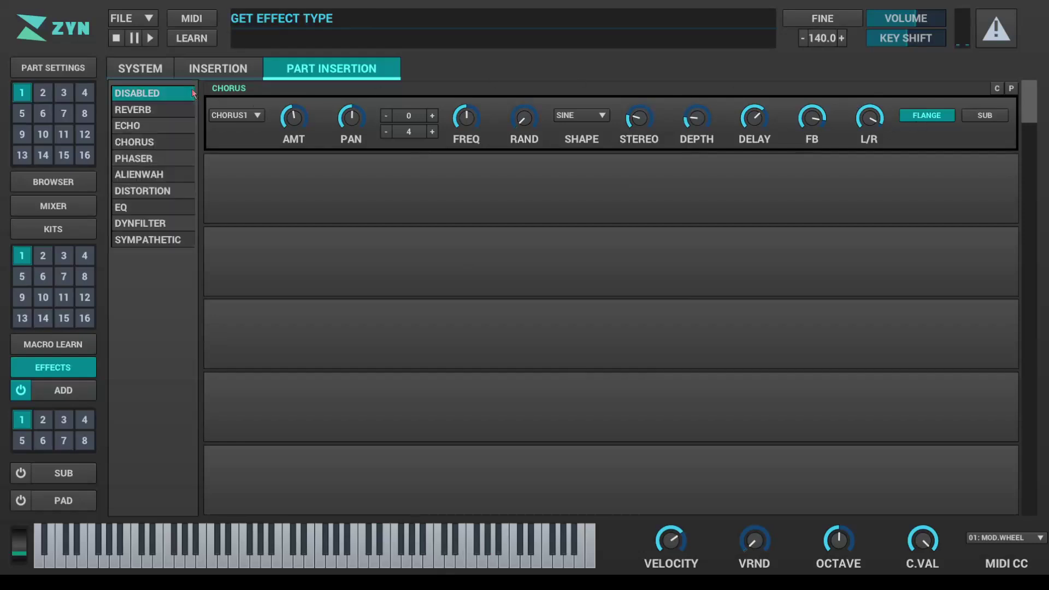
pyautogui.click(168, 159)
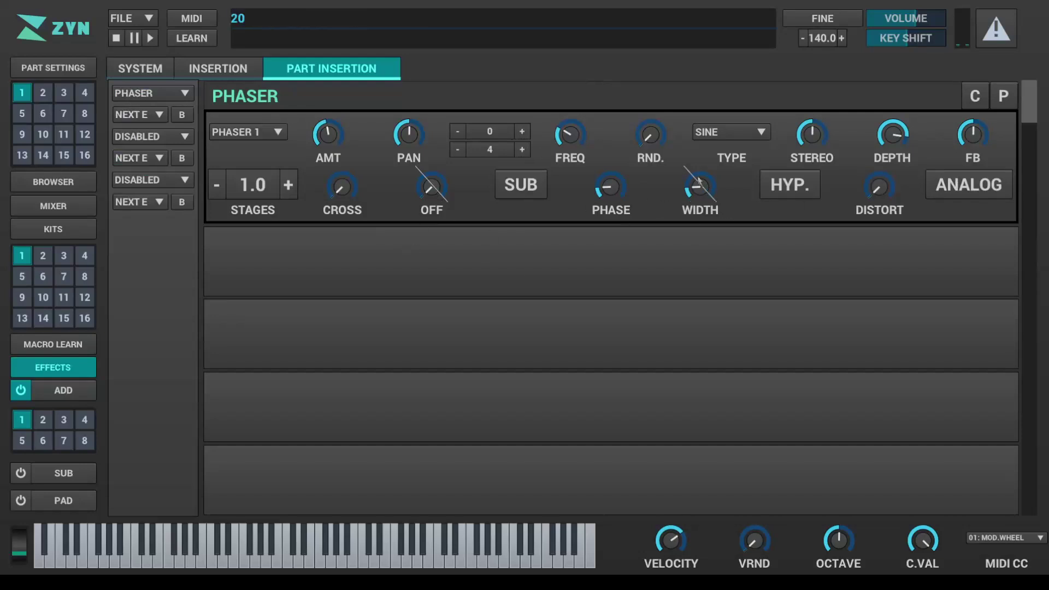
pyautogui.click(946, 184)
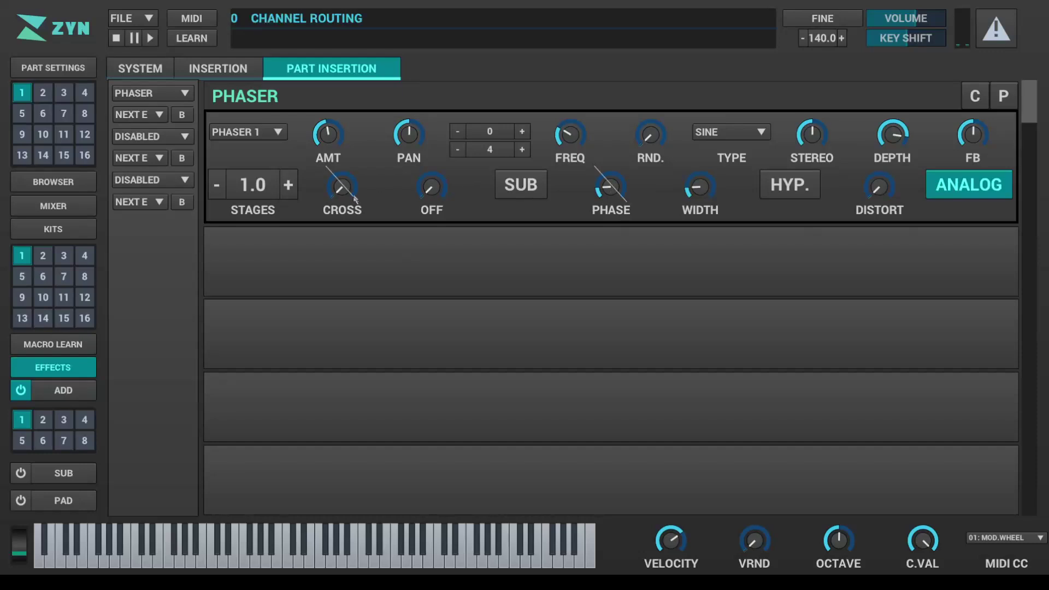
pyautogui.moveTo(431, 198); pyautogui.dragTo(457, 187)
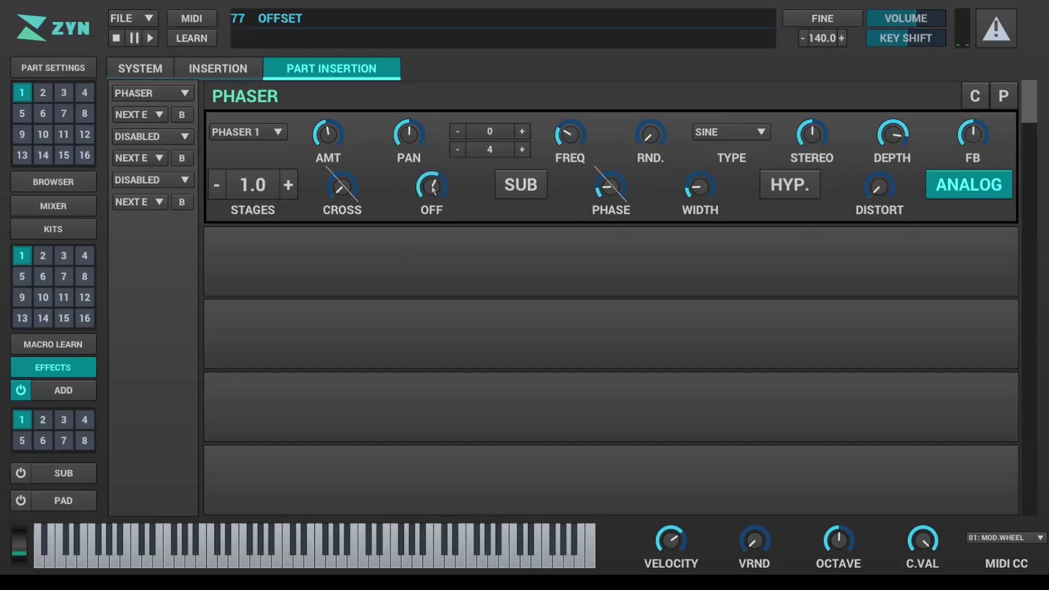
pyautogui.click(948, 184)
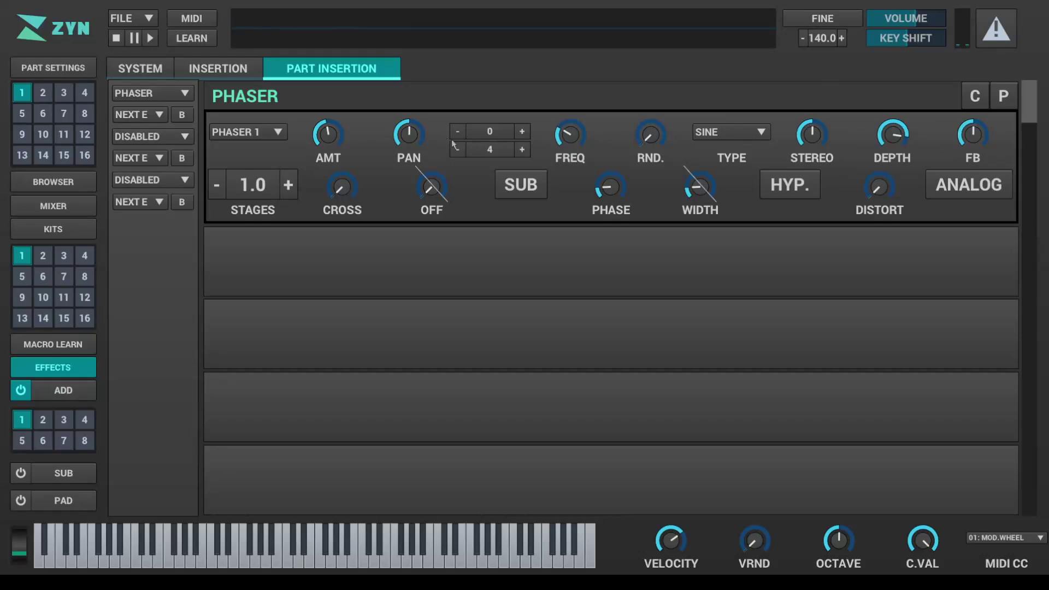
# Load the APHASER 1 preset in the phaser and play a few descending notes to audition it.
pyautogui.click(252, 137)
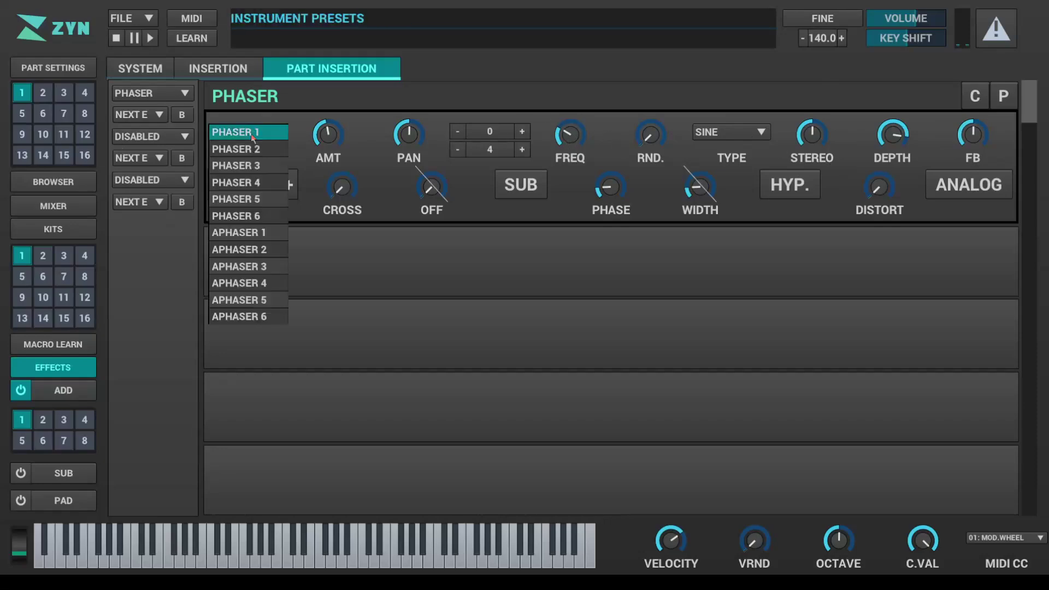
pyautogui.click(239, 232)
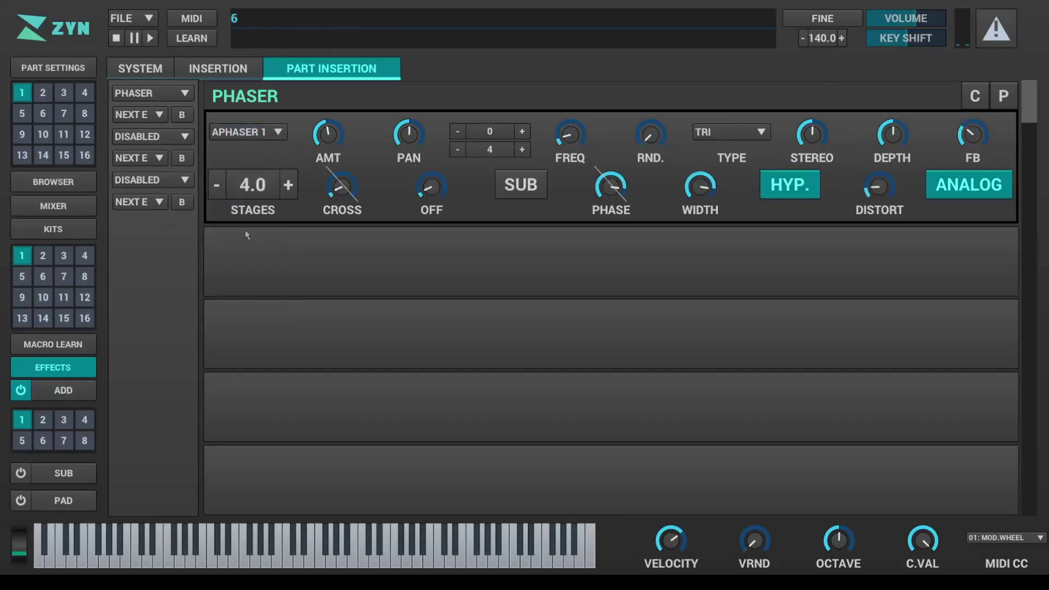
pyautogui.click(354, 557)
pyautogui.click(341, 557)
pyautogui.click(298, 558)
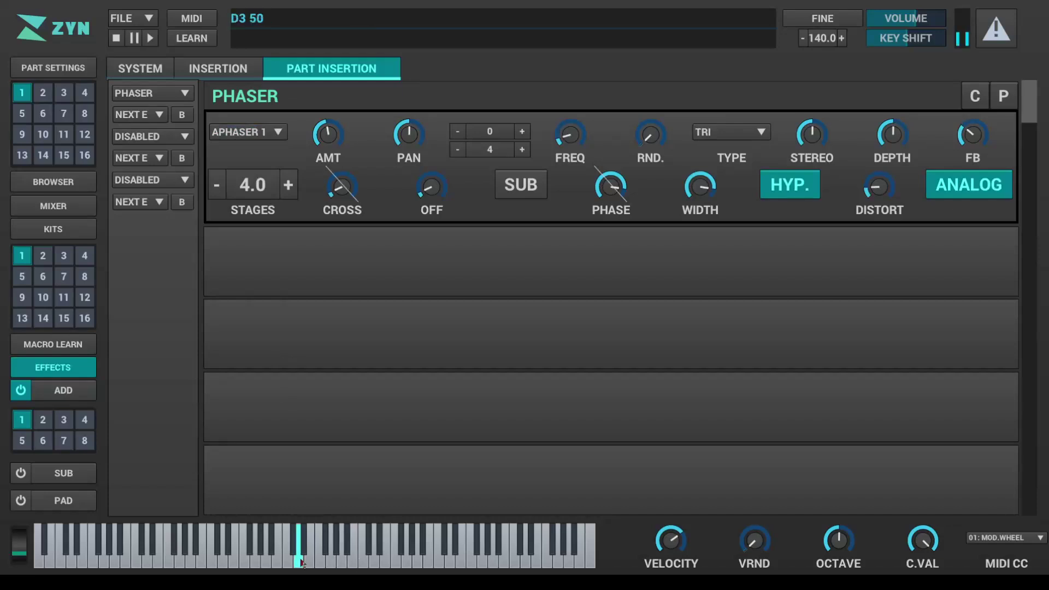
# Replace the phaser in the first part insertion slot with the Alienwah effect.
pyautogui.click(176, 94)
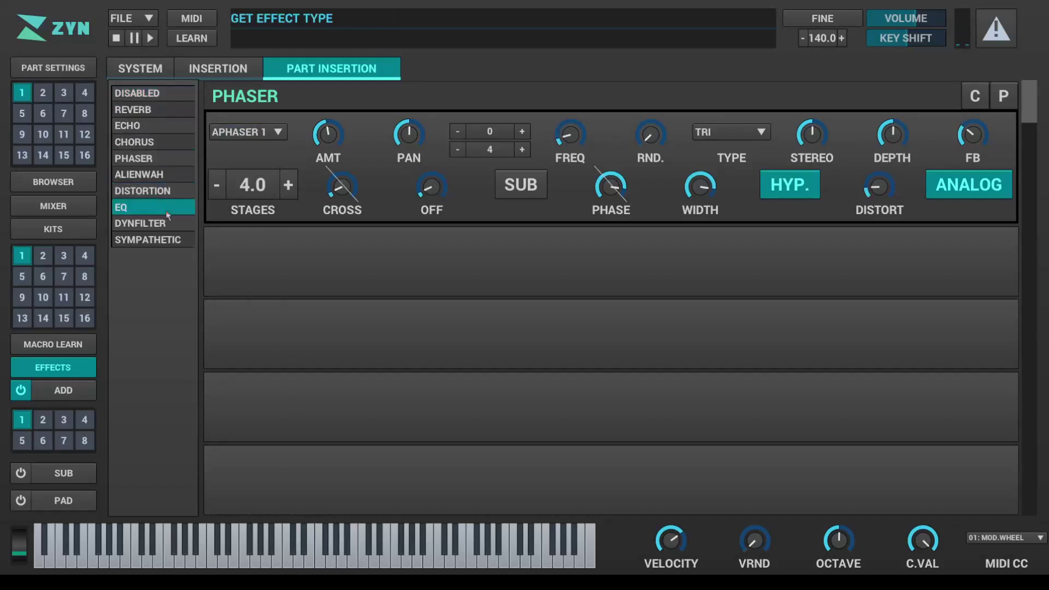
pyautogui.click(153, 174)
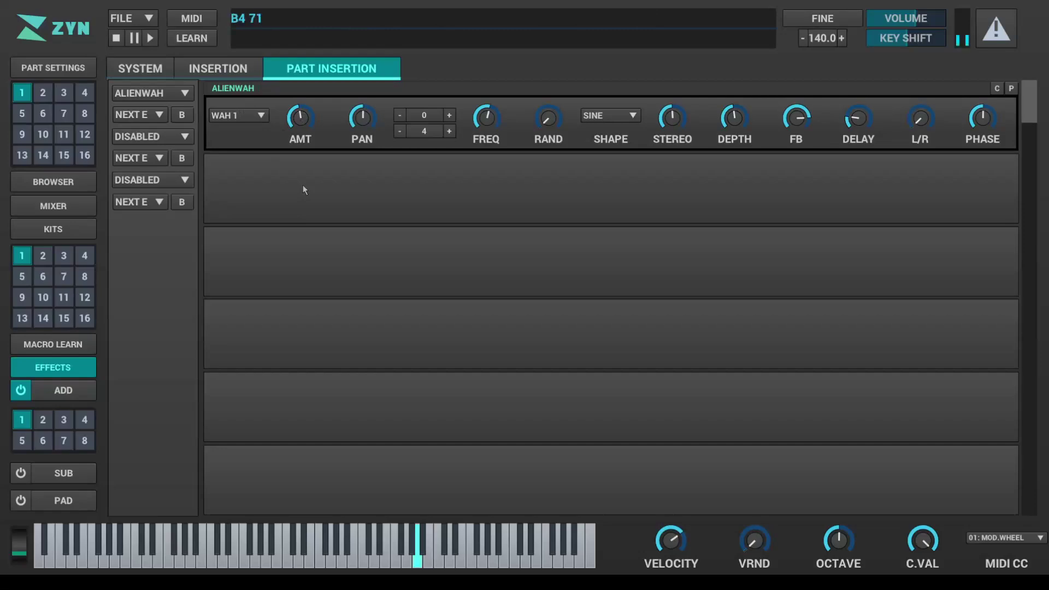
# Set the ADD synth's voice 1 oscillator base function to Saw, with its shape at maximum.
pyautogui.click(64, 389)
pyautogui.click(425, 116)
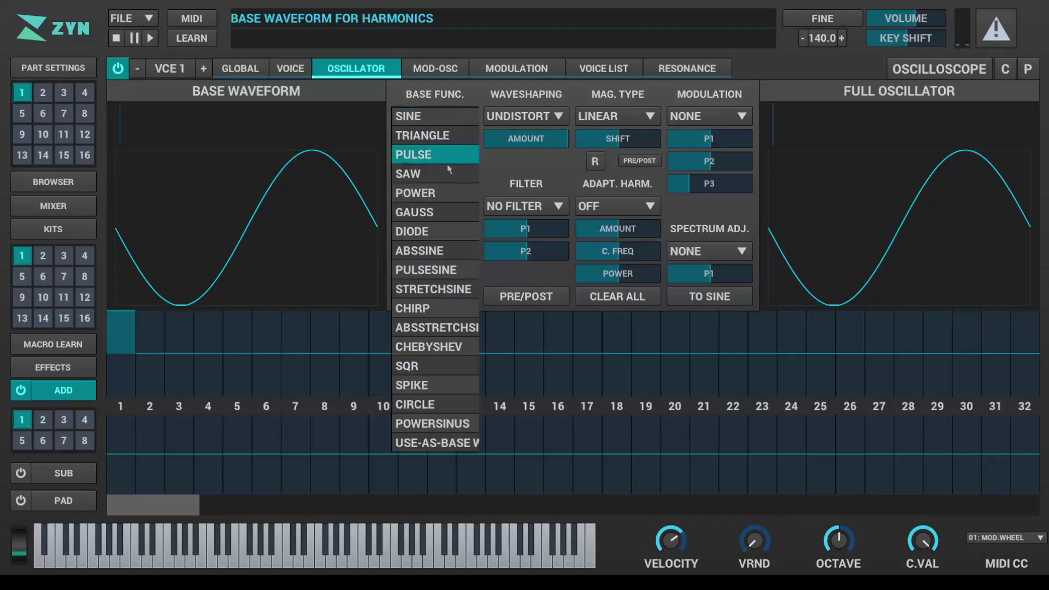
pyautogui.click(415, 173)
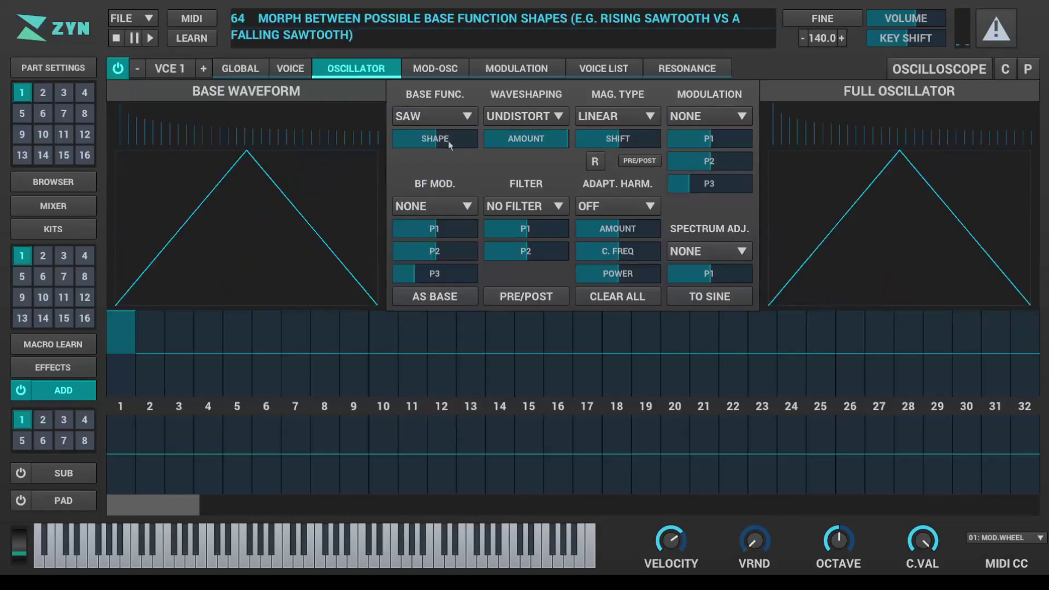
pyautogui.click(519, 141)
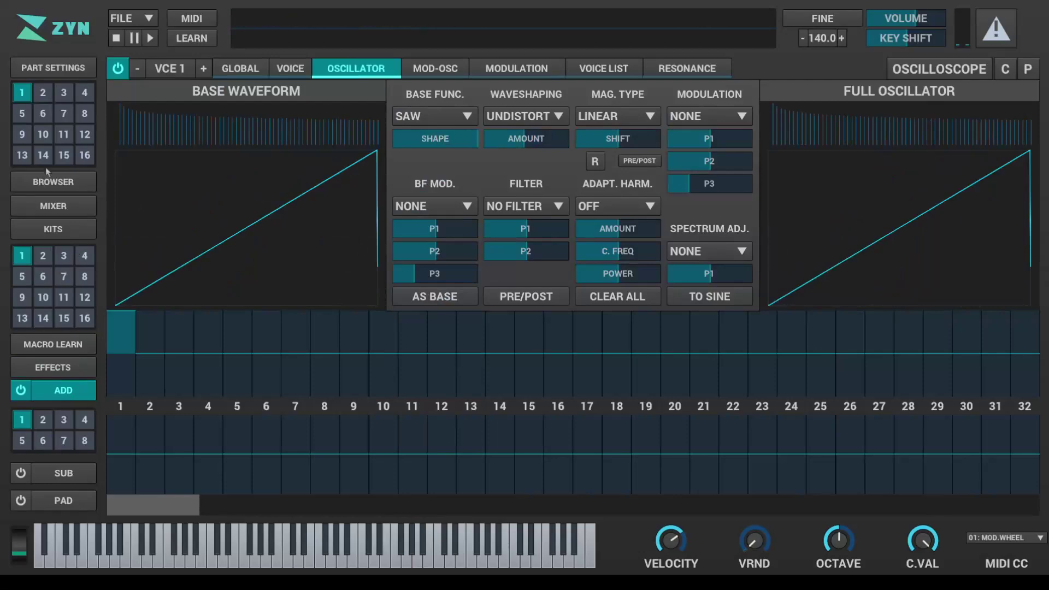
# Return to the part insertion effects and raise the Alienwah's LFO frequency while playing notes.
pyautogui.click(65, 373)
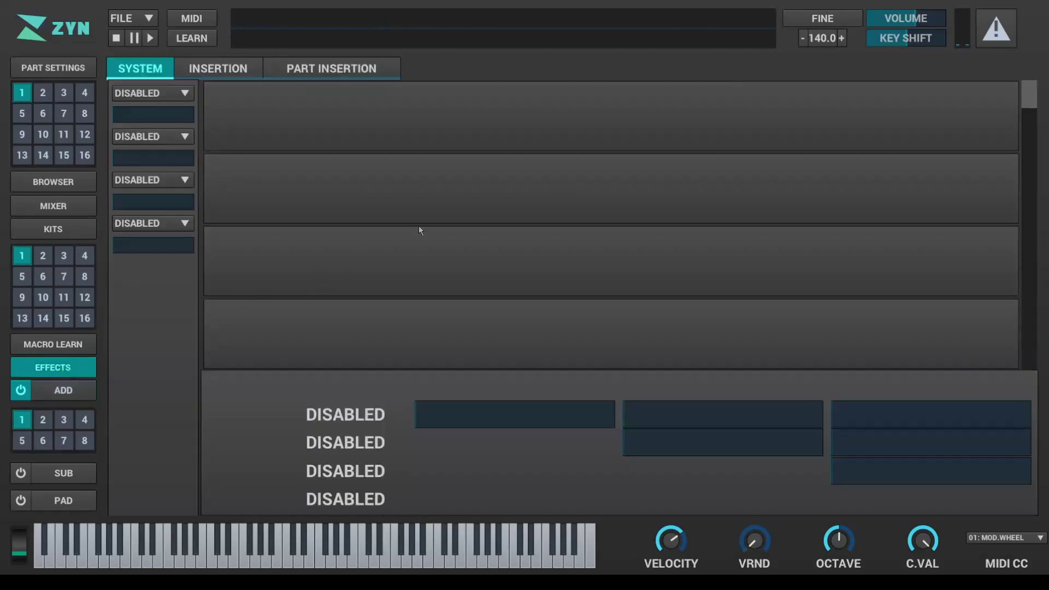
pyautogui.click(358, 69)
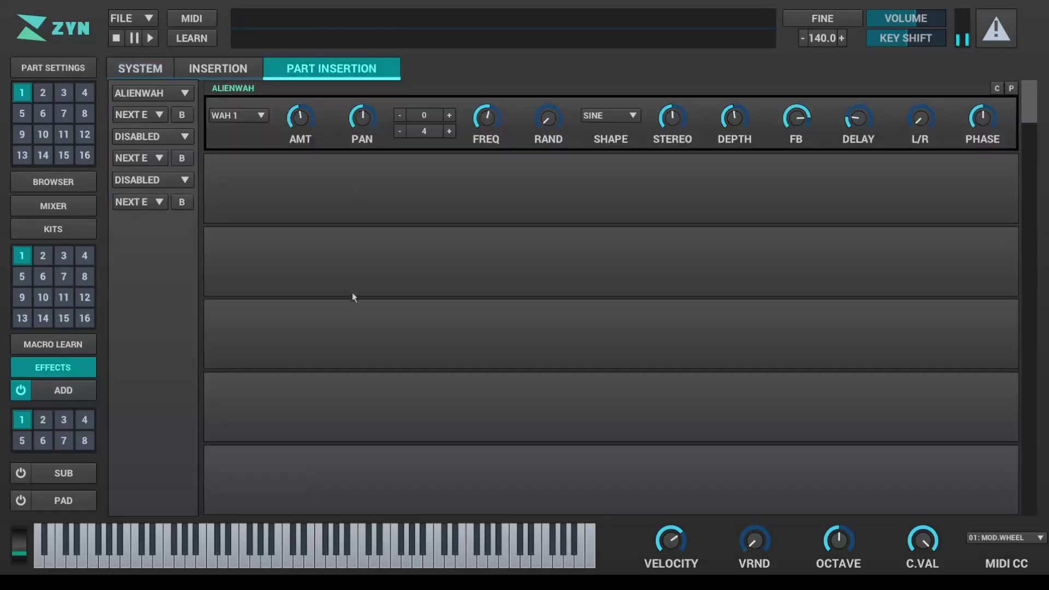
pyautogui.press('v')
pyautogui.moveTo(487, 121)
pyautogui.mouseDown()
pyautogui.moveTo(502, 136)
pyautogui.moveTo(493, 121)
pyautogui.mouseUp()
pyautogui.press('v')
# Keep the WAH 1 preset, lower the Alienwah's LFO frequency and set the BPM ratio numerator to 1.
pyautogui.click(249, 117)
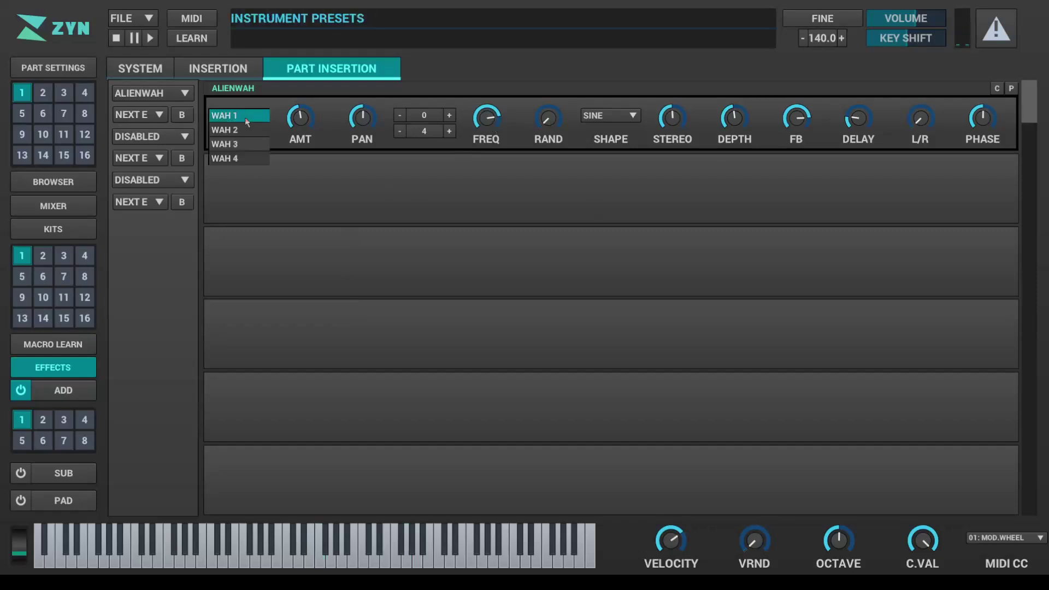
pyautogui.click(253, 115)
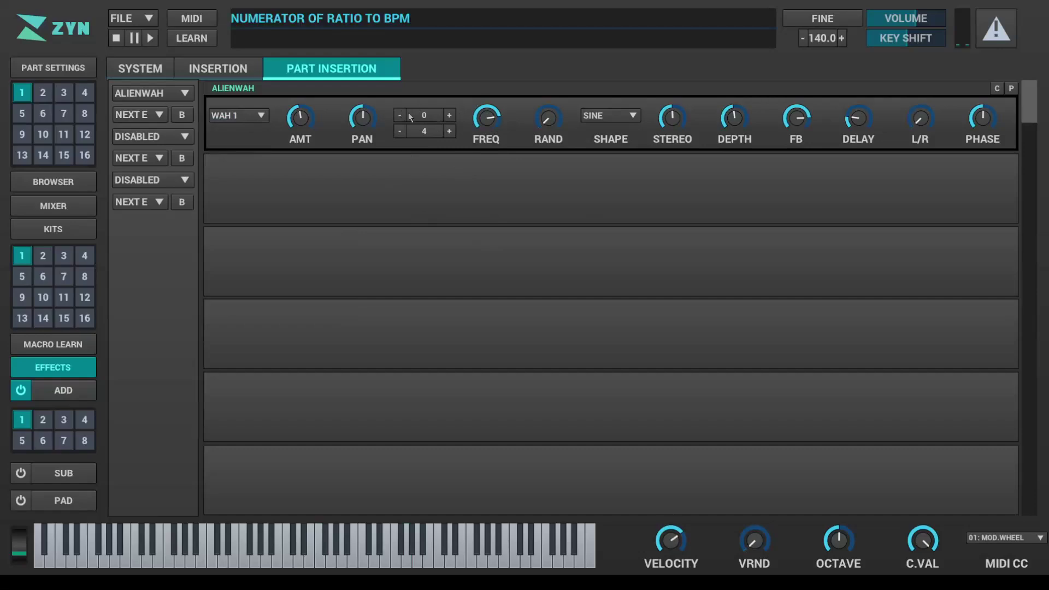
pyautogui.moveTo(486, 118); pyautogui.dragTo(487, 164)
pyautogui.click(399, 115)
# Replace the Alienwah with the Distortion effect and increase its drive.
pyautogui.click(156, 93)
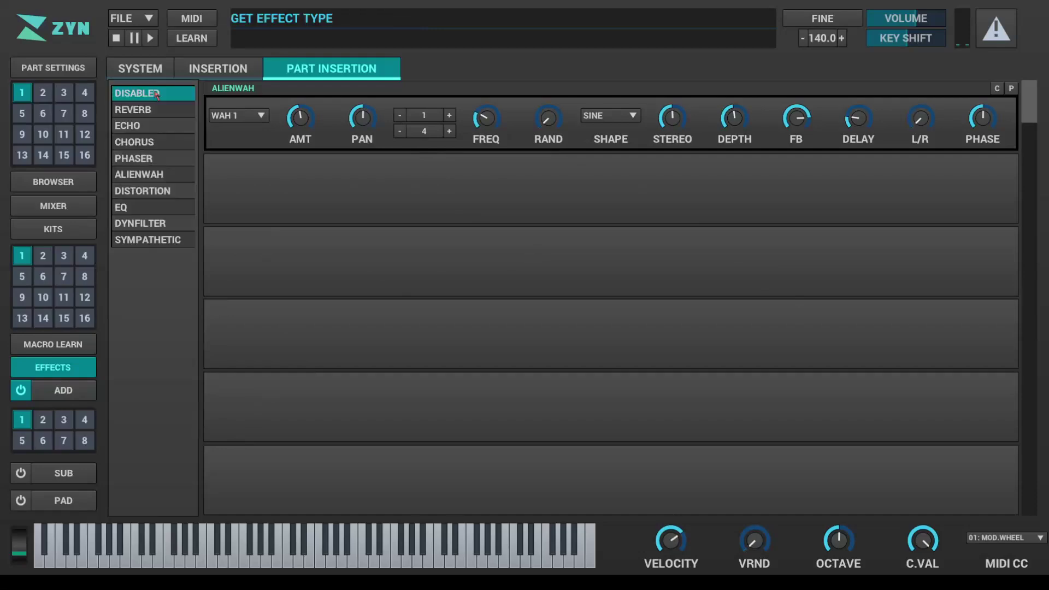
pyautogui.click(152, 191)
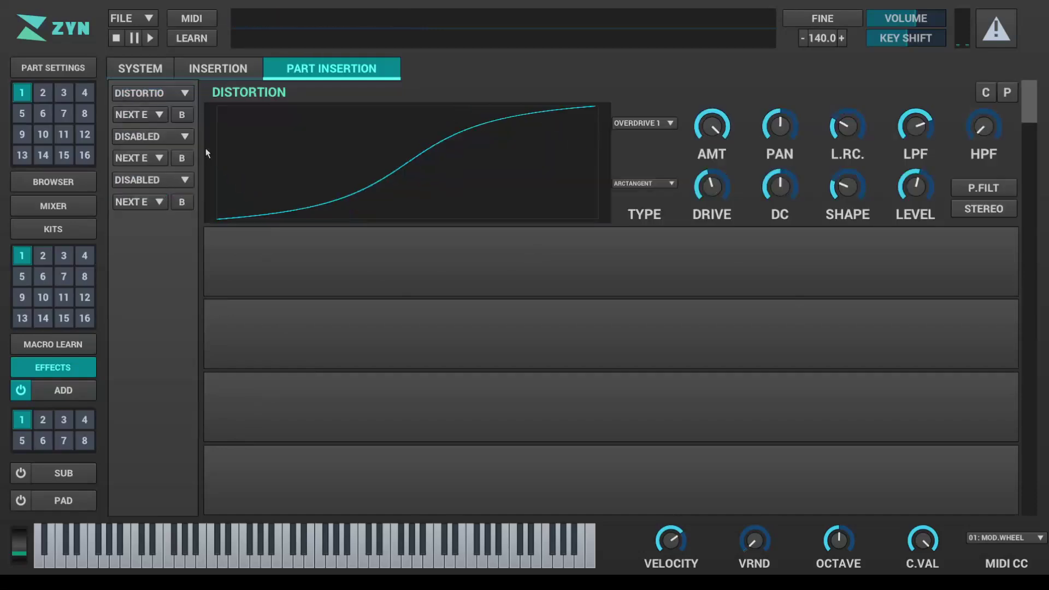
pyautogui.moveTo(711, 185)
pyautogui.mouseDown()
pyautogui.moveTo(716, 173)
pyautogui.moveTo(714, 225)
pyautogui.moveTo(706, 186)
pyautogui.mouseUp()
# Enable stereo processing on the distortion and raise its DC offset slightly above centre.
pyautogui.moveTo(780, 187)
pyautogui.mouseDown()
pyautogui.moveTo(789, 180)
pyautogui.moveTo(791, 269)
pyautogui.moveTo(768, 144)
pyautogui.moveTo(795, 183)
pyautogui.moveTo(789, 193)
pyautogui.moveTo(789, 183)
pyautogui.mouseUp()
pyautogui.moveTo(780, 124); pyautogui.dragTo(781, 123)
pyautogui.click(983, 209)
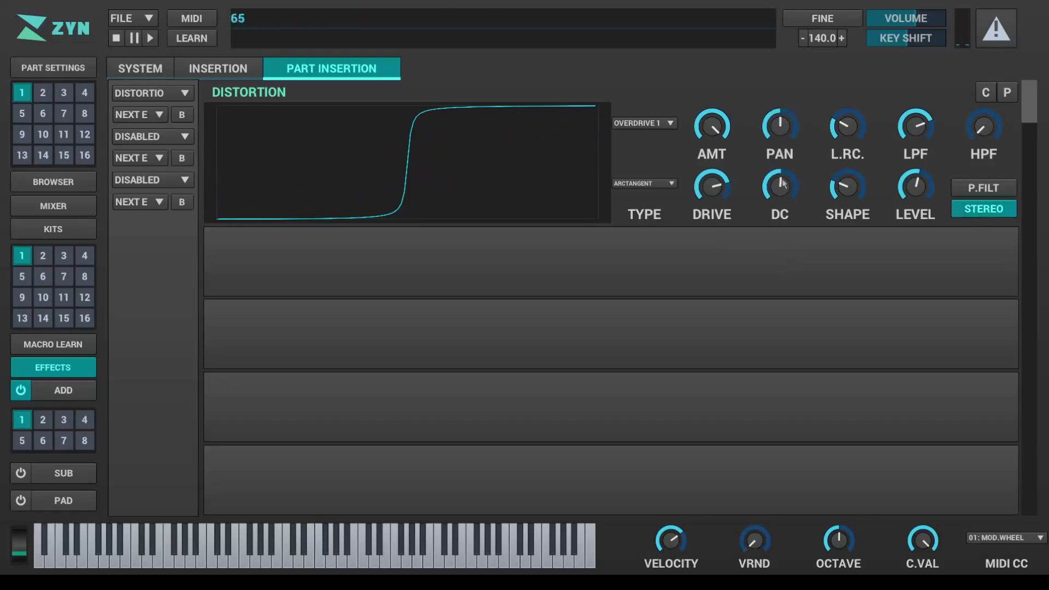
pyautogui.moveTo(782, 188)
pyautogui.mouseDown()
pyautogui.moveTo(788, 198)
pyautogui.moveTo(792, 186)
pyautogui.mouseUp()
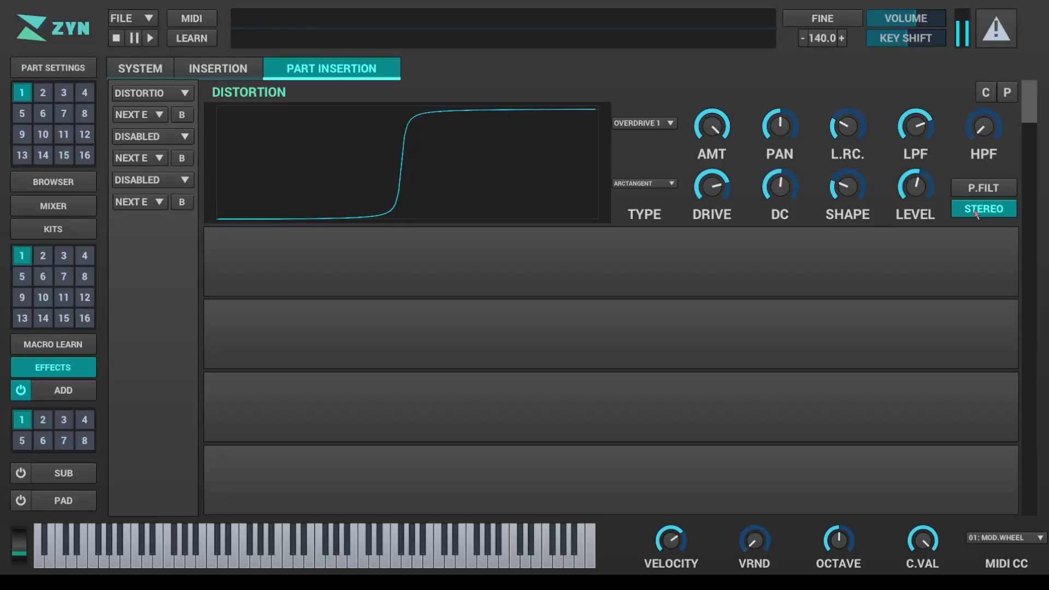
# Lower the distortion's output level and low-pass filter slightly, and compare pre-filtering on and off, leaving it enabled.
pyautogui.moveTo(913, 191)
pyautogui.mouseDown()
pyautogui.moveTo(918, 232)
pyautogui.moveTo(912, 189)
pyautogui.mouseUp()
pyautogui.click(983, 188)
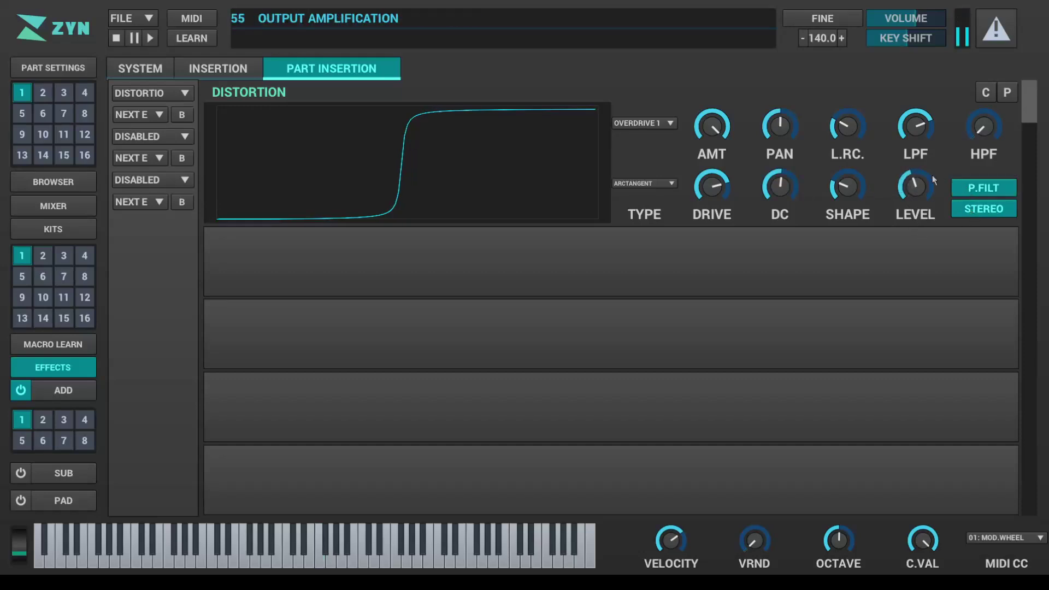
pyautogui.moveTo(927, 163); pyautogui.dragTo(916, 148)
pyautogui.click(957, 182)
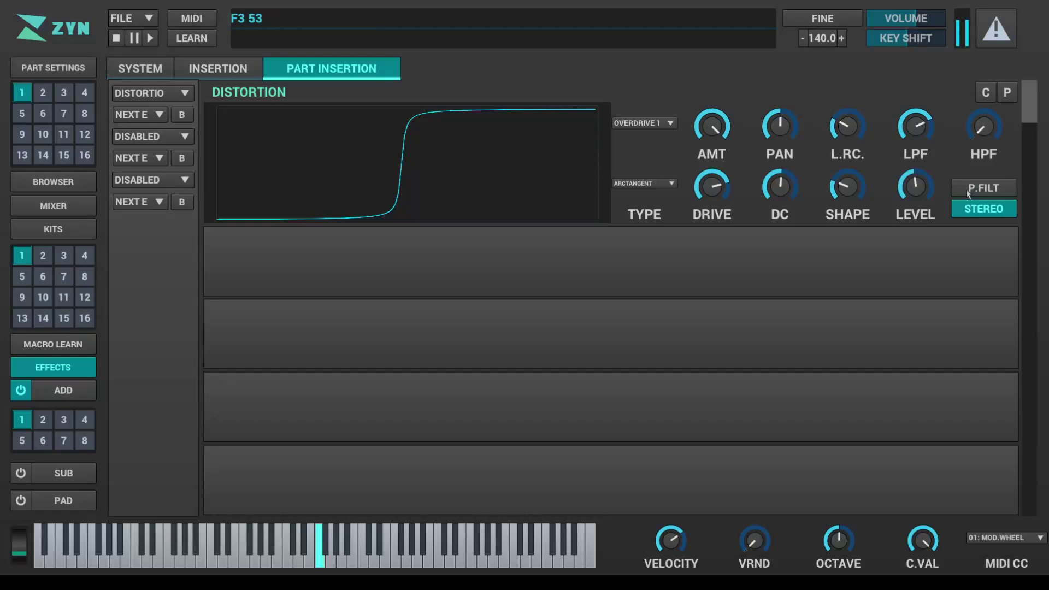
pyautogui.click(965, 189)
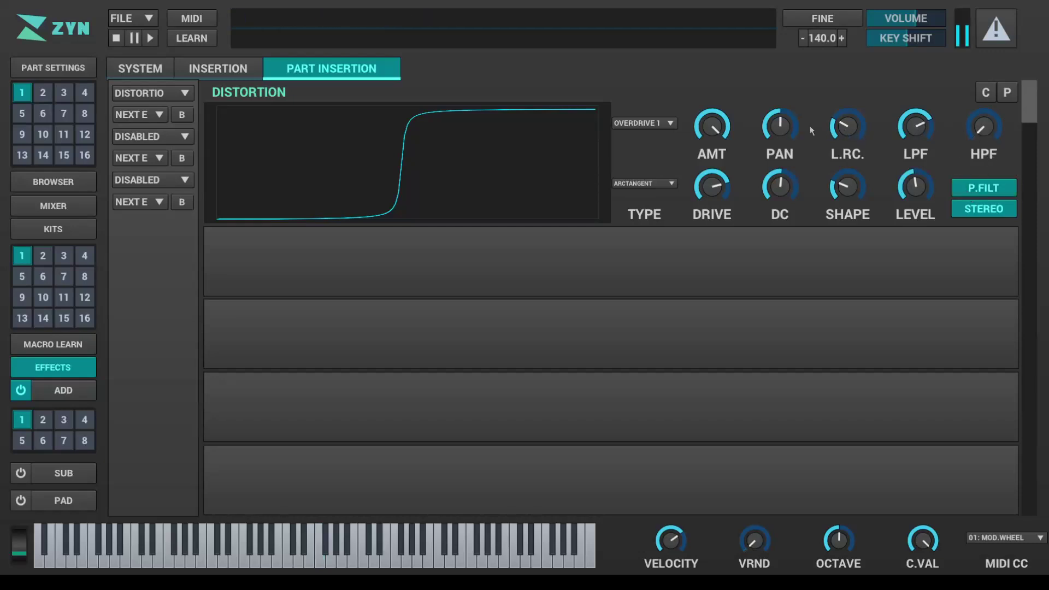
# Look through the distortion's presets and distortion shapes, keeping Overdrive 1 and Arctangent.
pyautogui.scroll(-3, 712, 127)
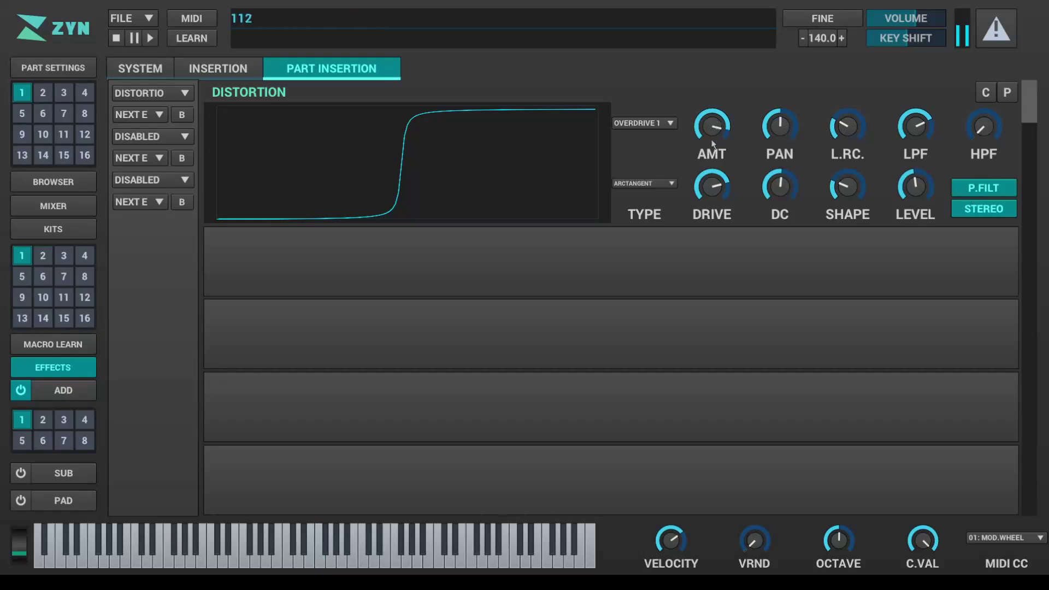
pyautogui.click(673, 122)
pyautogui.click(672, 122)
pyautogui.click(658, 183)
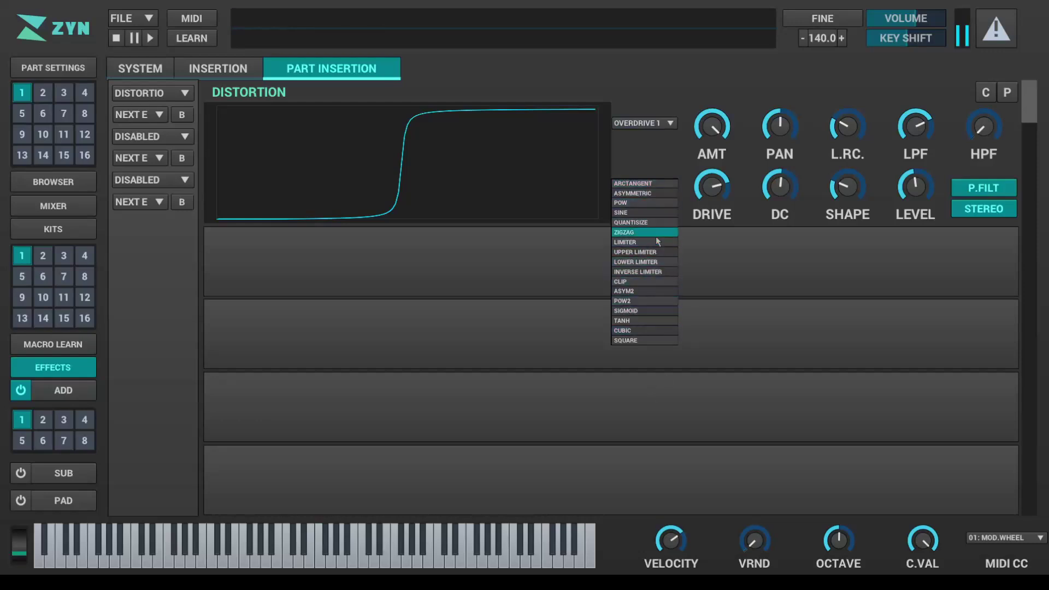
pyautogui.click(642, 183)
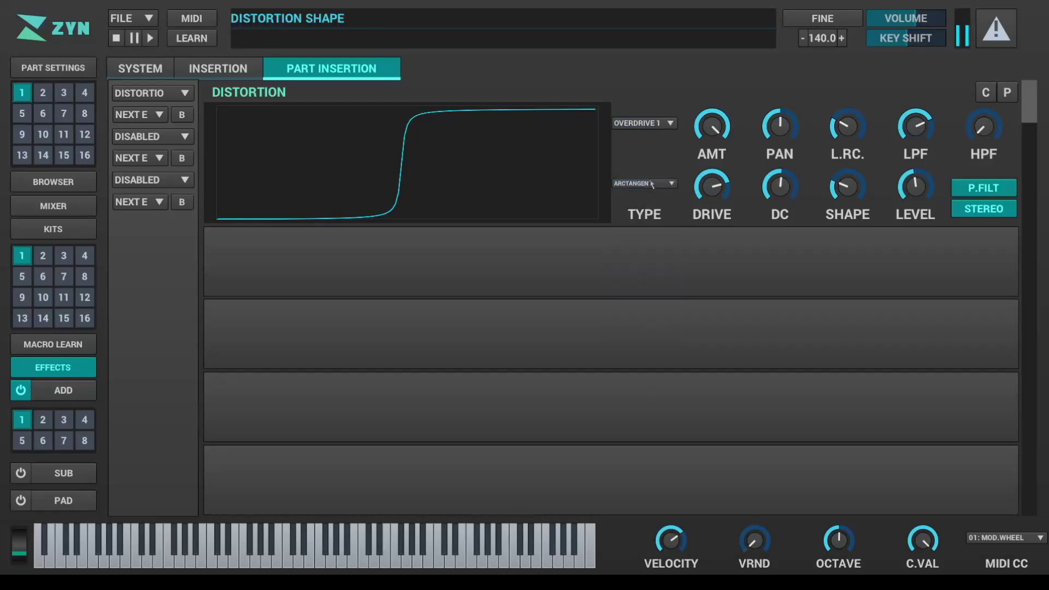
# Raise the distortion's drive to its maximum value of 127.
pyautogui.click(157, 100)
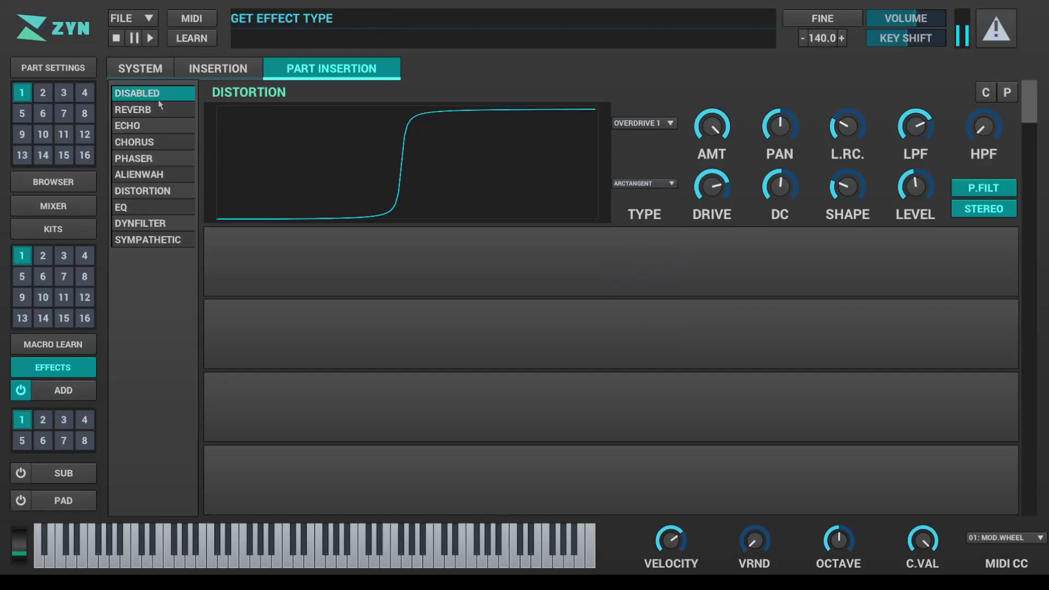
pyautogui.click(633, 167)
pyautogui.moveTo(713, 190); pyautogui.dragTo(715, 138)
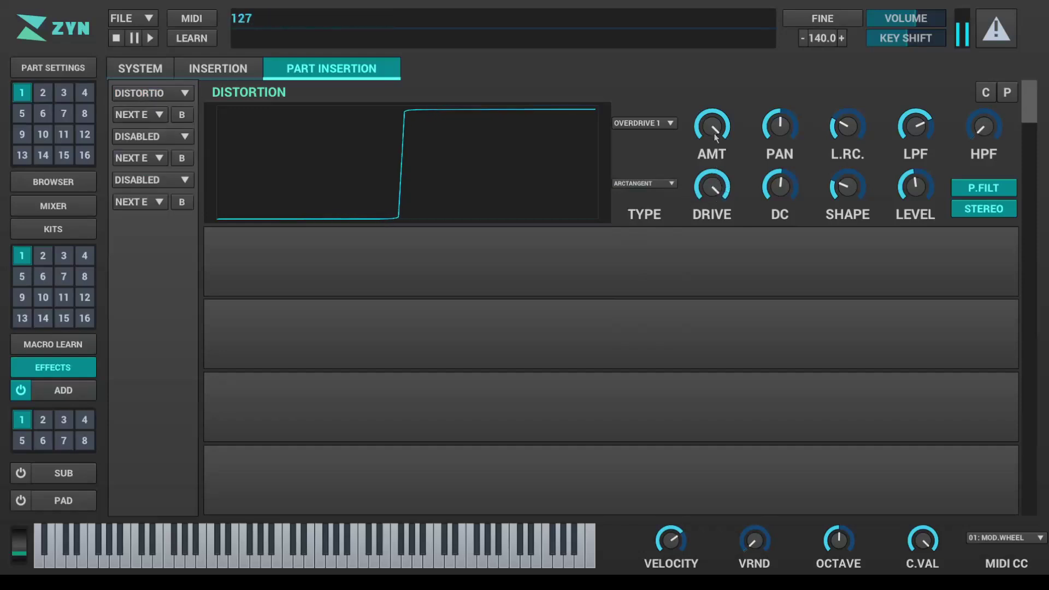
# Replace the Distortion with the EQ effect and check how its filter IDs switch, returning to filter 1.
pyautogui.click(185, 95)
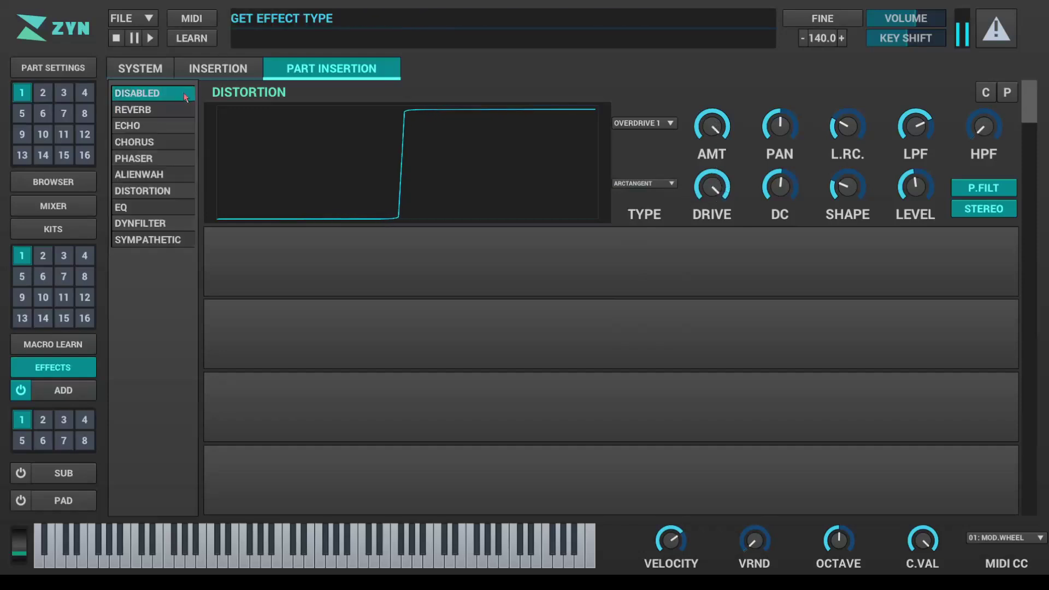
pyautogui.click(171, 207)
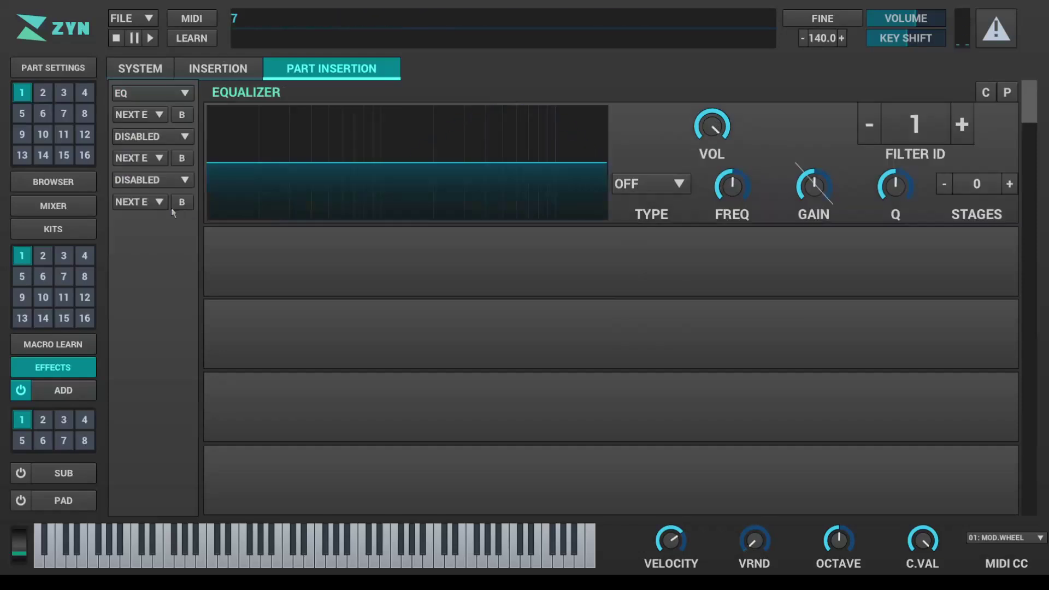
pyautogui.click(962, 125)
pyautogui.click(873, 125)
# Set EQ filter 1 to type LP2 with 4 stages, a frequency of 104 and Q slightly above centre.
pyautogui.click(671, 185)
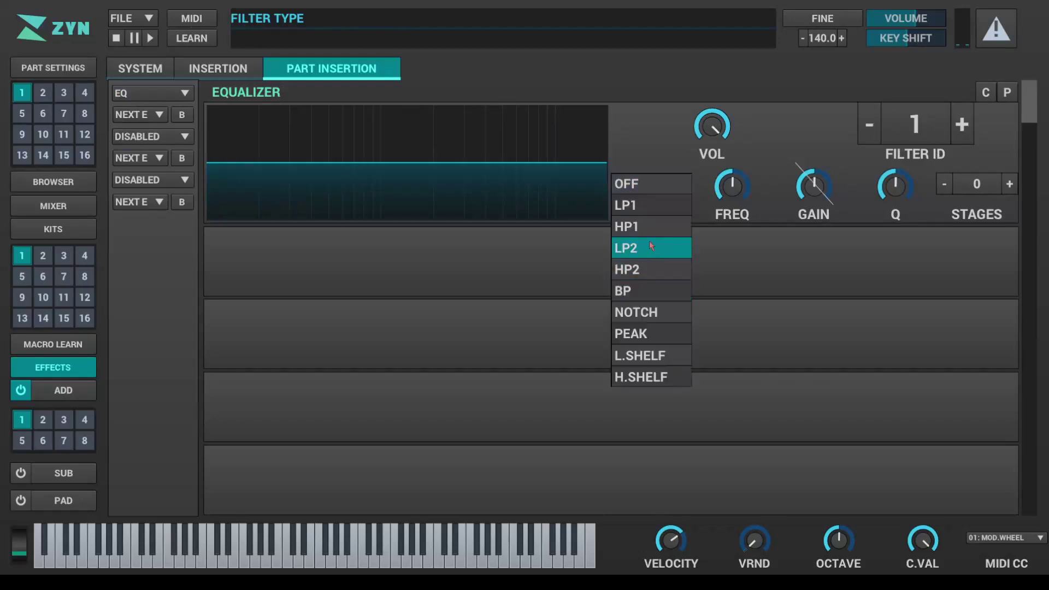
pyautogui.click(656, 247)
pyautogui.click(1009, 186)
pyautogui.click(1008, 185)
pyautogui.click(1009, 185)
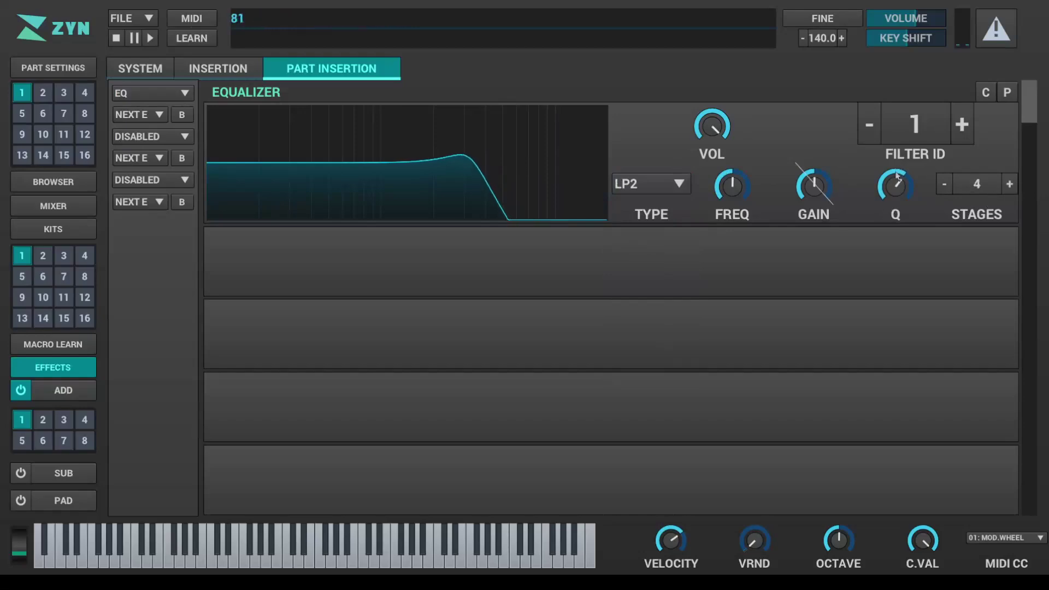
pyautogui.moveTo(745, 192); pyautogui.dragTo(757, 152)
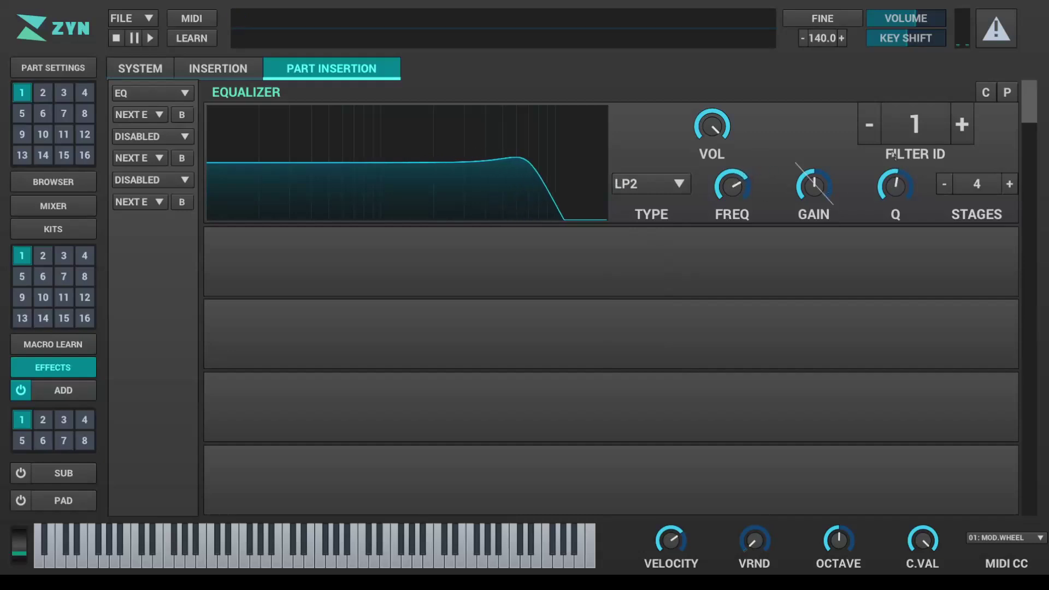
pyautogui.moveTo(748, 191); pyautogui.dragTo(749, 171)
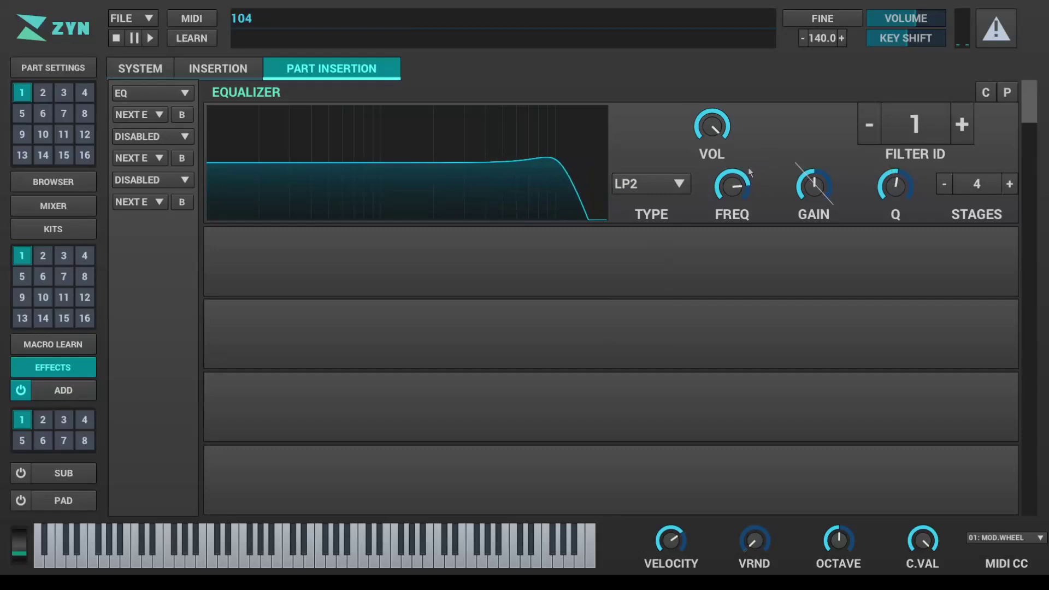
# Switch to EQ filter 2 and try the BP and NOTCH filter types on it.
pyautogui.click(962, 137)
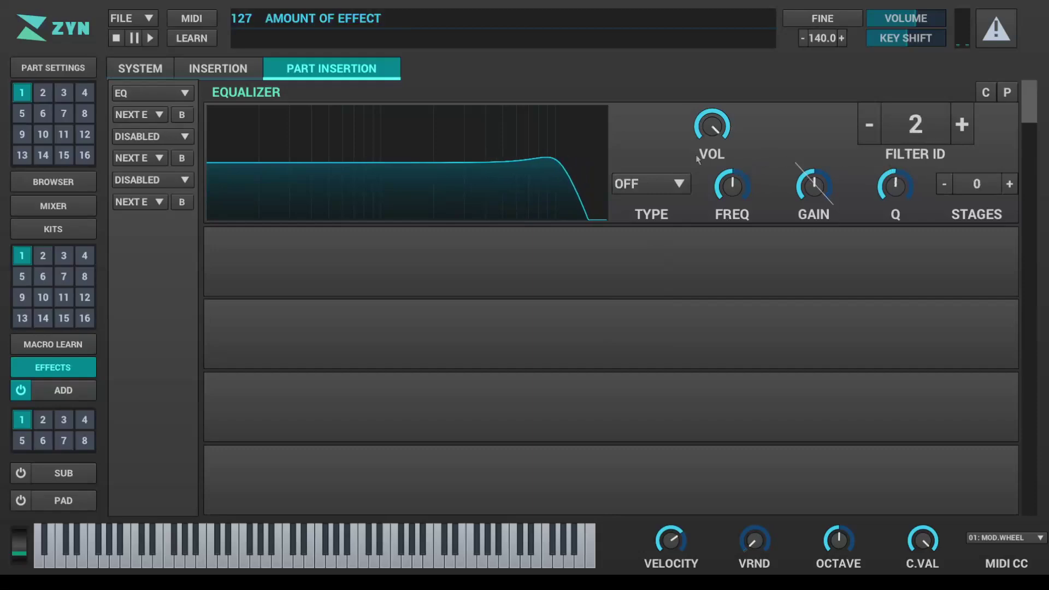
pyautogui.click(644, 183)
pyautogui.click(631, 290)
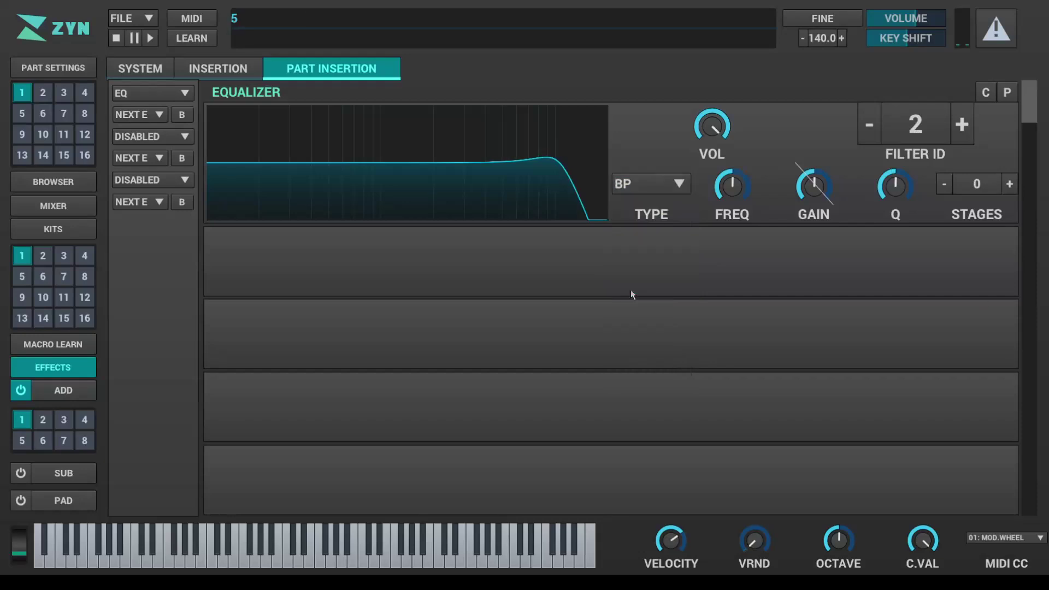
pyautogui.click(650, 184)
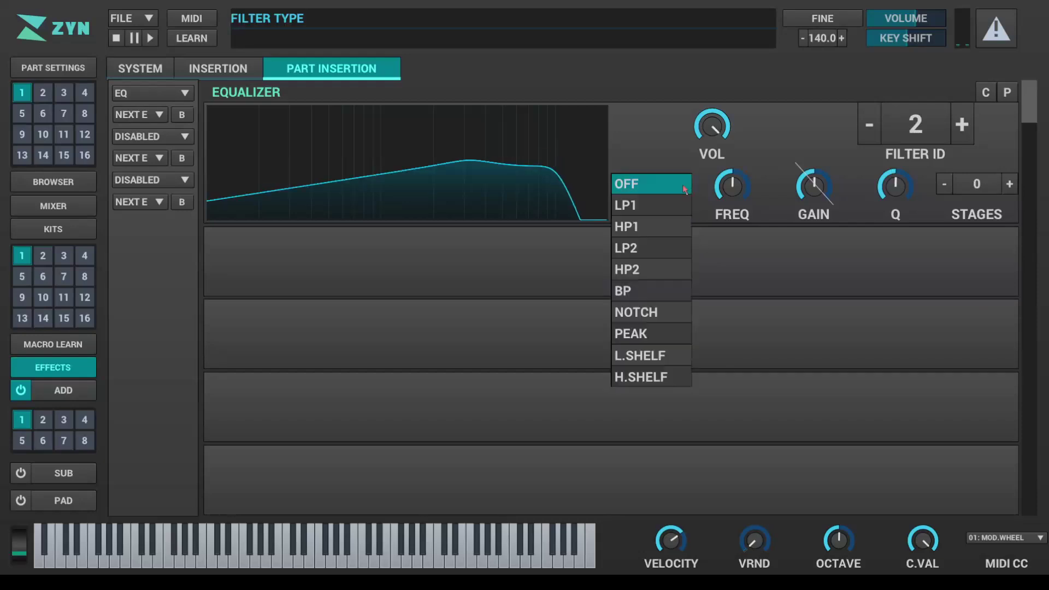
pyautogui.click(647, 310)
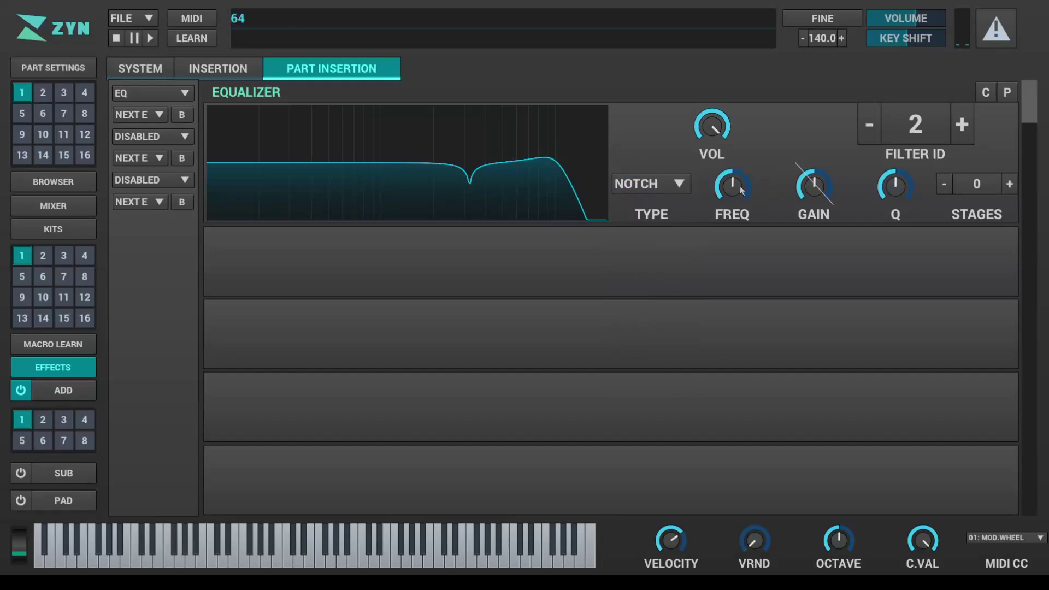
# Set EQ filter 2 to PEAK with raised gain, lowered frequency and Q, and 3 stages.
pyautogui.click(650, 184)
pyautogui.click(651, 333)
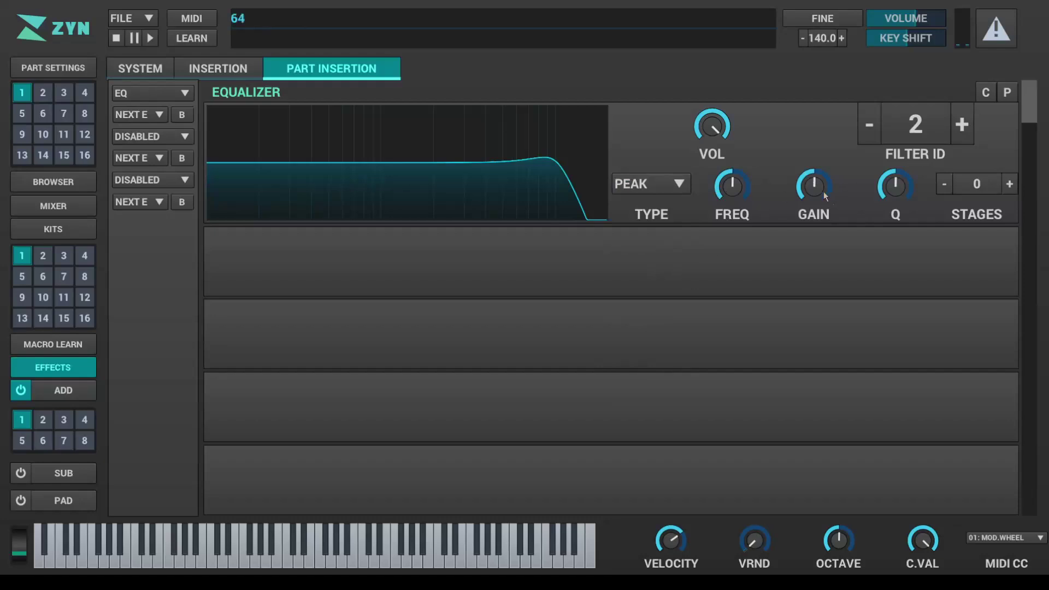
pyautogui.moveTo(807, 191); pyautogui.dragTo(803, 164)
pyautogui.moveTo(748, 187); pyautogui.dragTo(729, 221)
pyautogui.moveTo(896, 185); pyautogui.dragTo(933, 205)
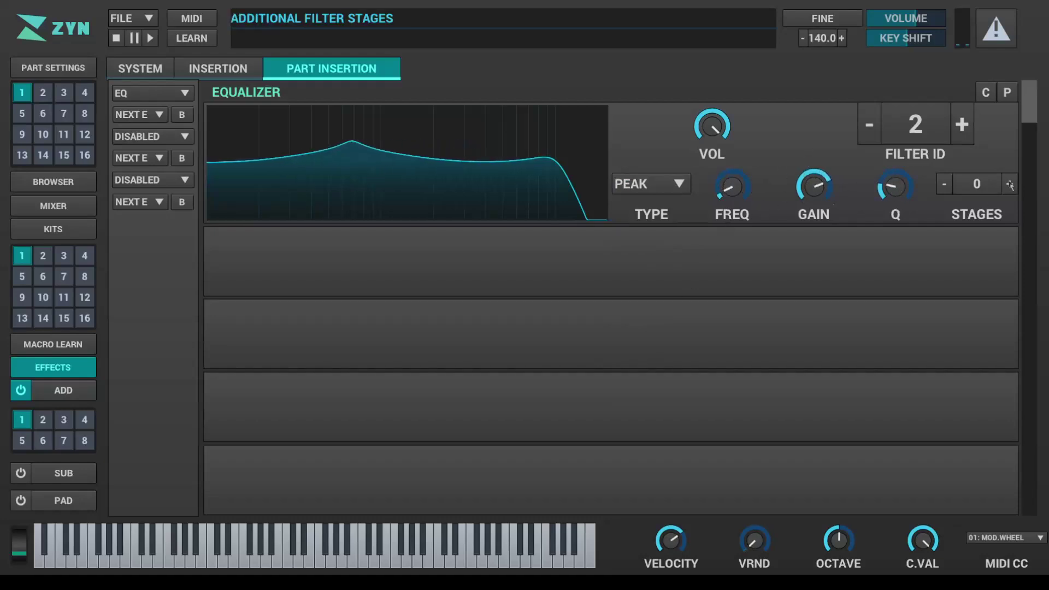
pyautogui.click(1009, 184)
pyautogui.click(1009, 184)
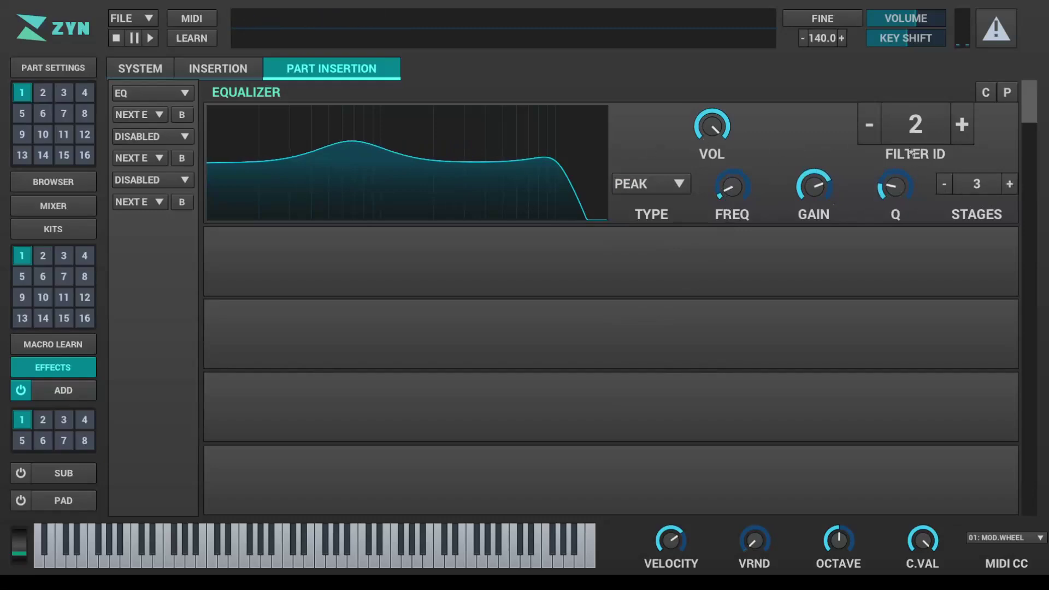
# Switch to EQ filter 3 and bypass the equalizer to compare the sound with a test note.
pyautogui.click(962, 125)
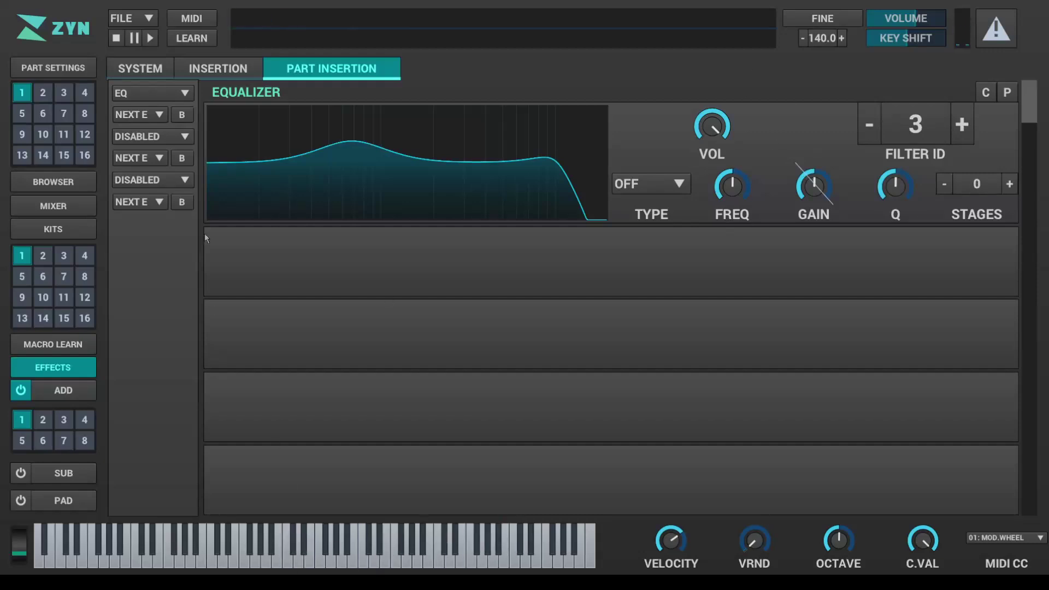
pyautogui.click(181, 116)
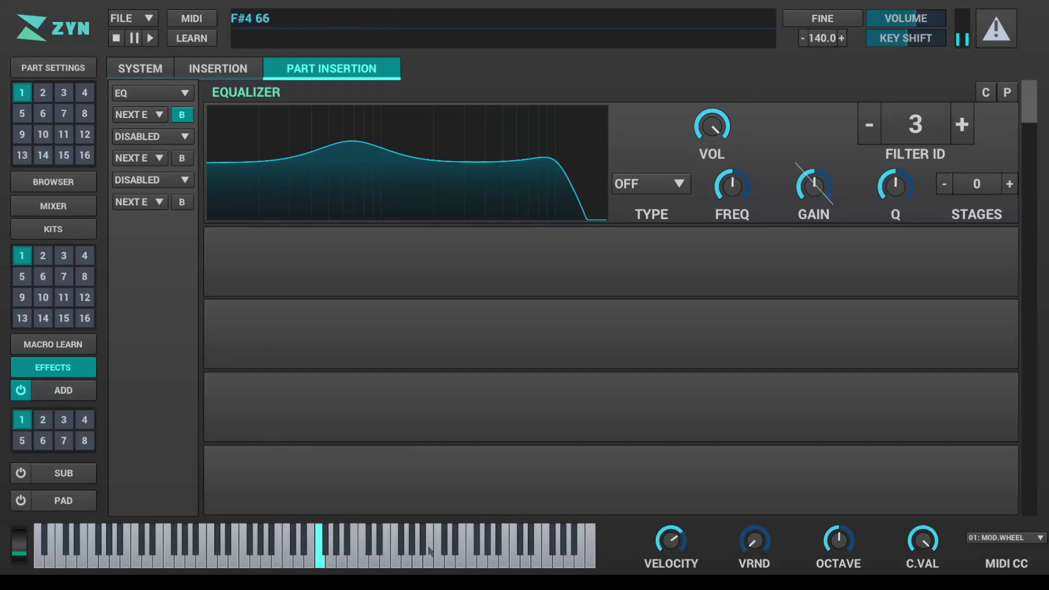
# Replace the EQ with the DynFilter effect and turn off the slot's bypass.
pyautogui.click(168, 97)
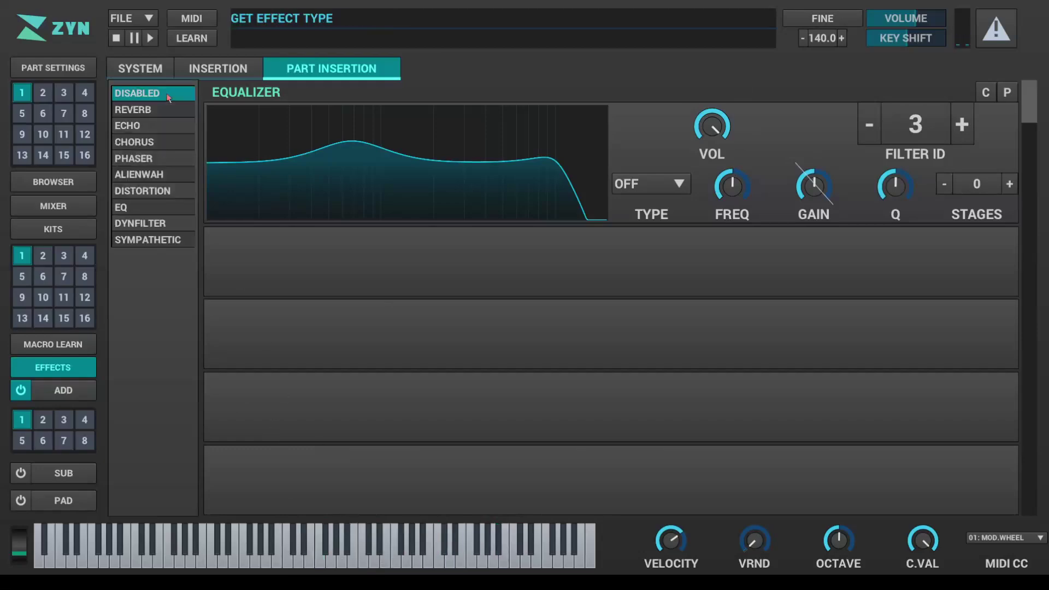
pyautogui.click(163, 222)
pyautogui.click(182, 114)
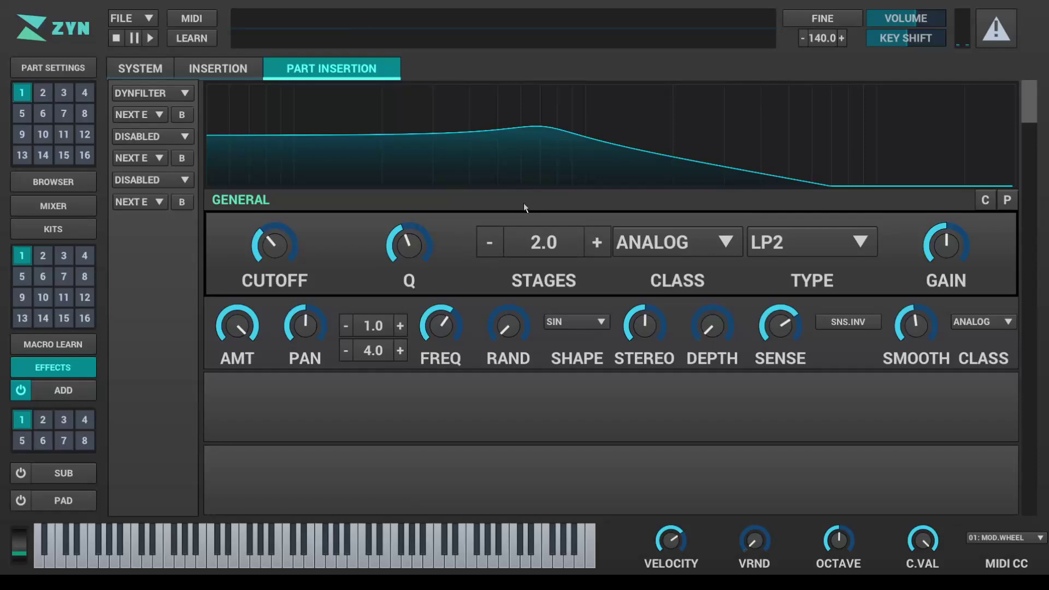
# Set the DynFilter to 5 stages, raise its cutoff and lower its Q, keeping the ANALOG class.
pyautogui.click(596, 242)
pyautogui.click(596, 242)
pyautogui.click(597, 242)
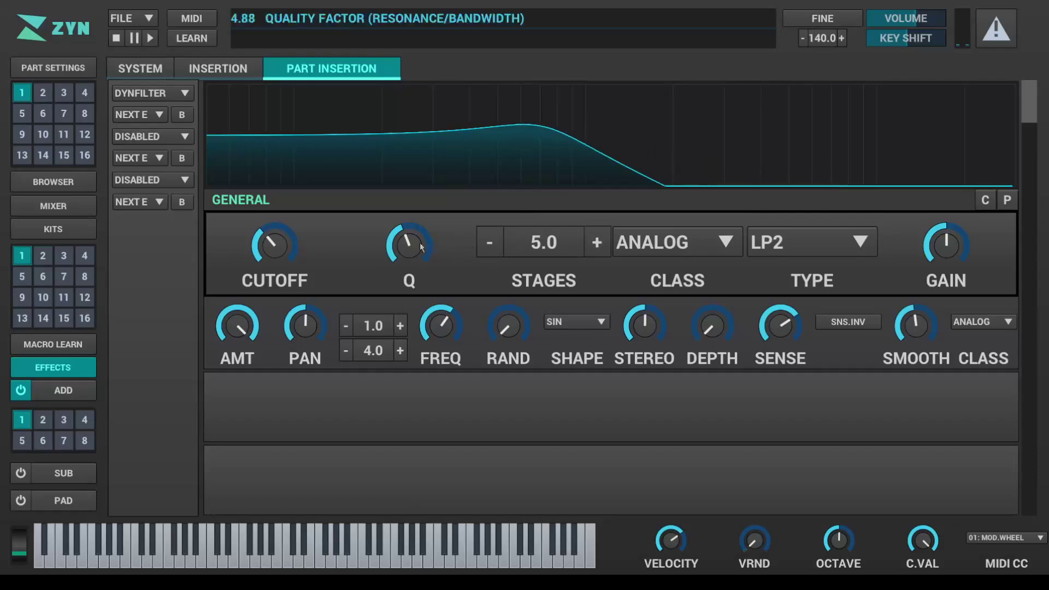
pyautogui.moveTo(287, 239); pyautogui.dragTo(291, 205)
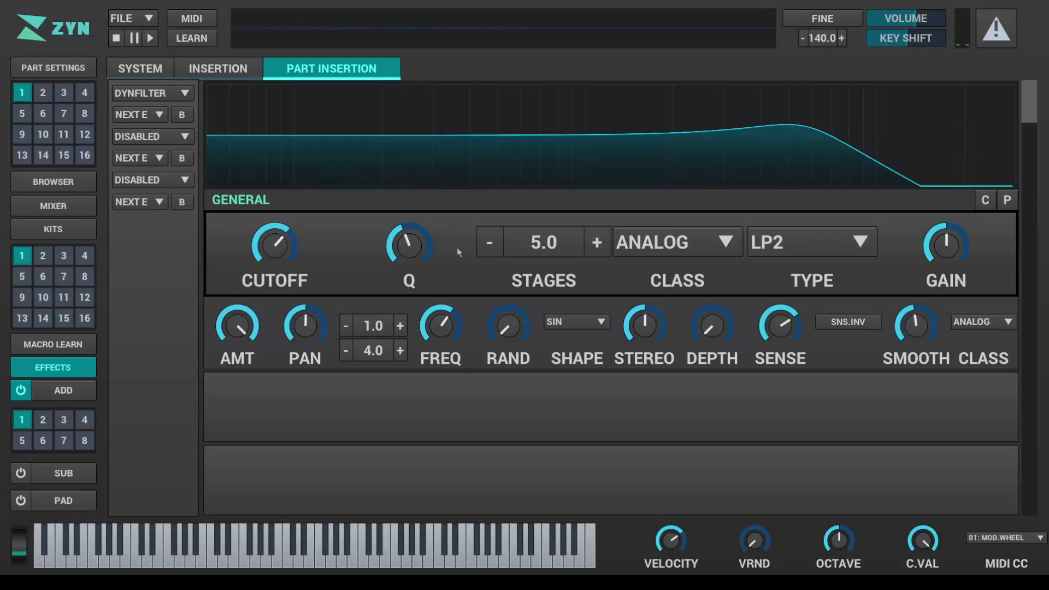
pyautogui.moveTo(414, 240); pyautogui.dragTo(411, 259)
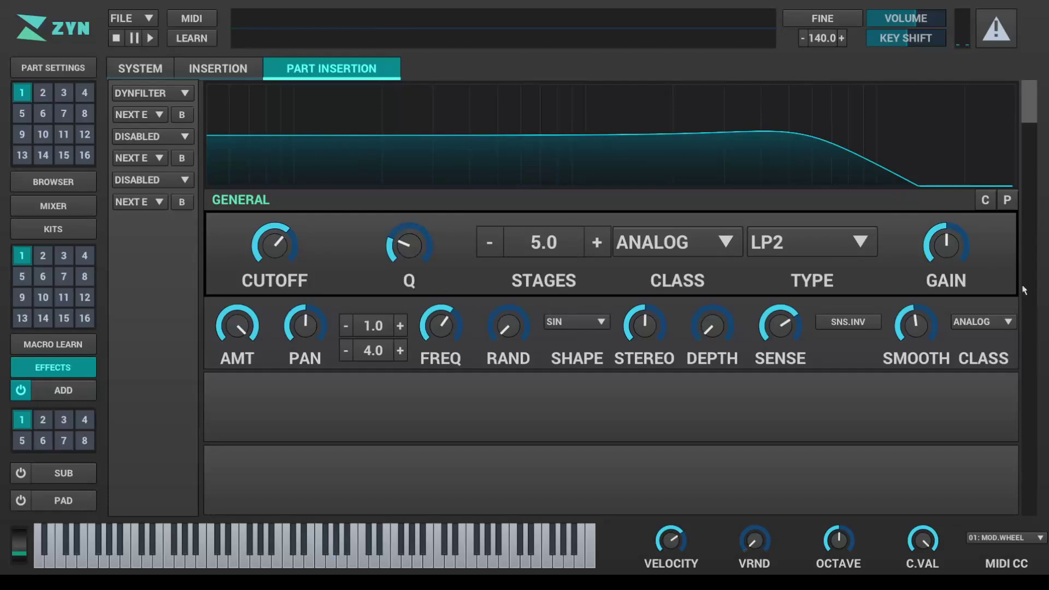
pyautogui.click(993, 323)
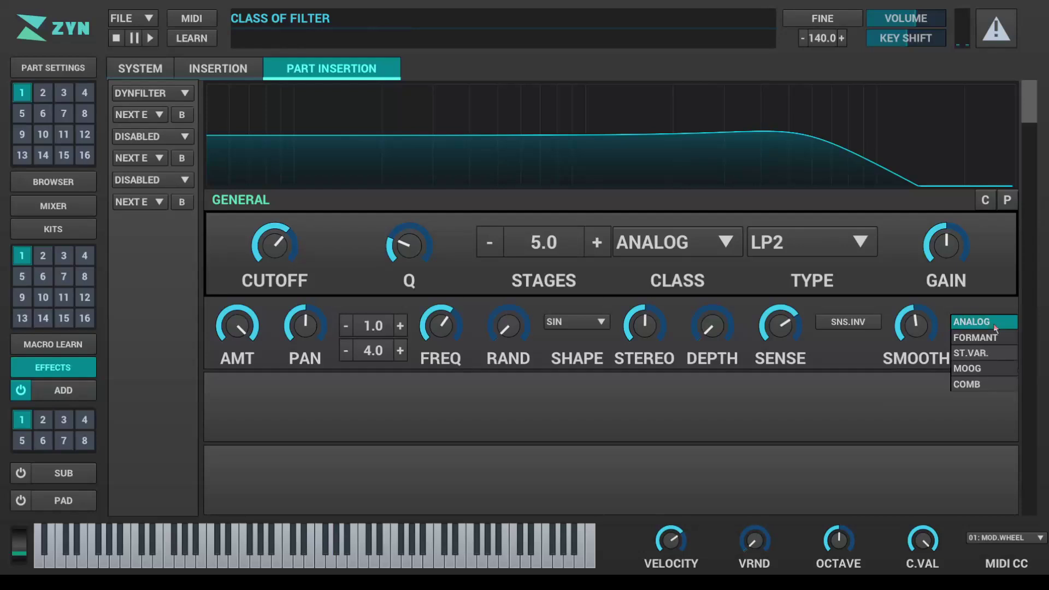
pyautogui.click(995, 327)
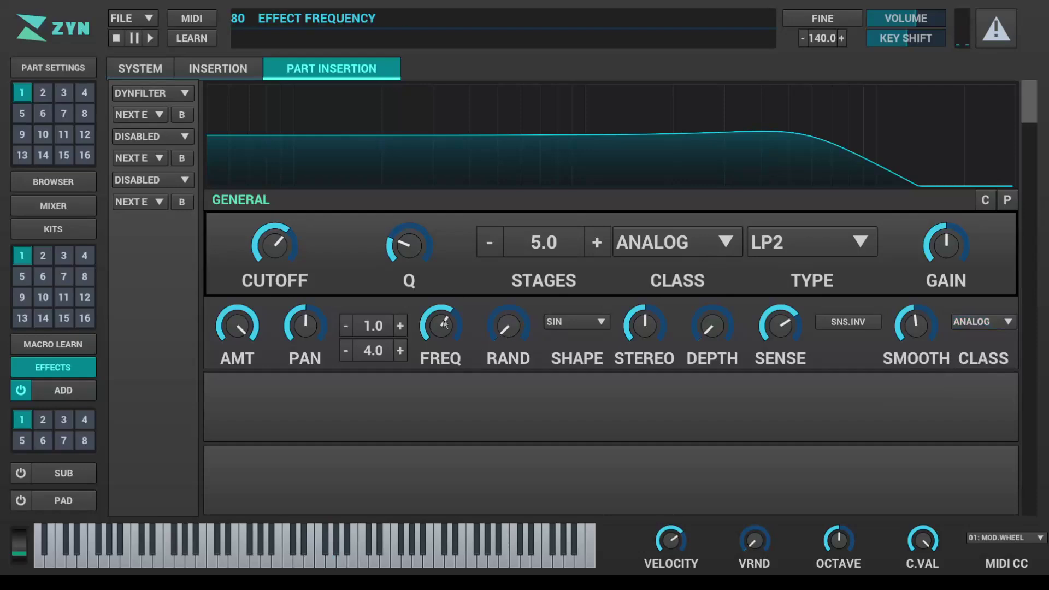
# Try high and low LFO depths on the DynFilter with test notes, leaving the depth near its midpoint.
pyautogui.moveTo(712, 326); pyautogui.dragTo(706, 245)
pyautogui.scroll(5, 715, 333)
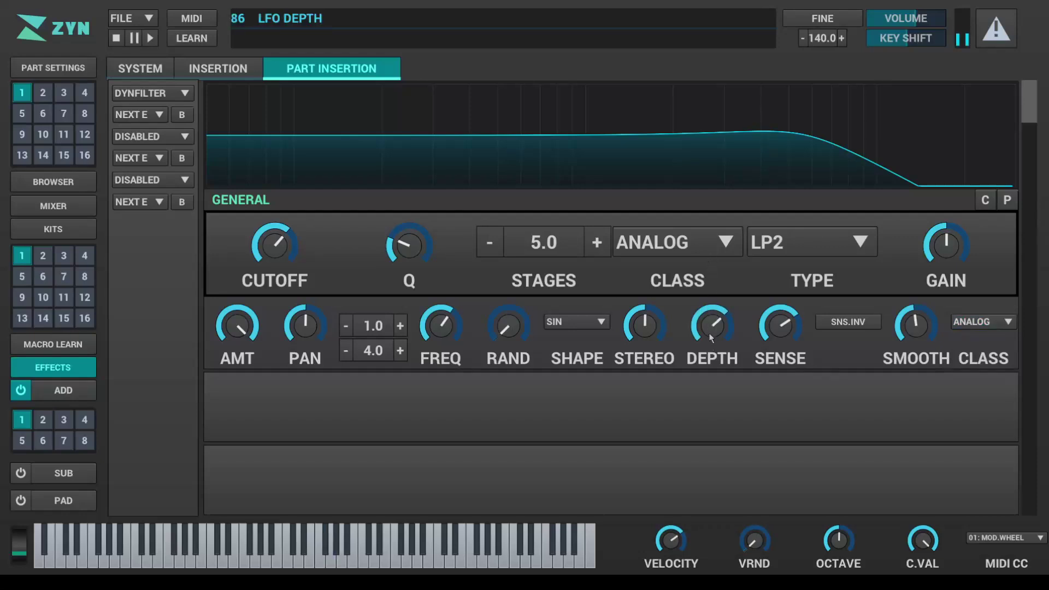
pyautogui.moveTo(718, 339); pyautogui.dragTo(726, 394)
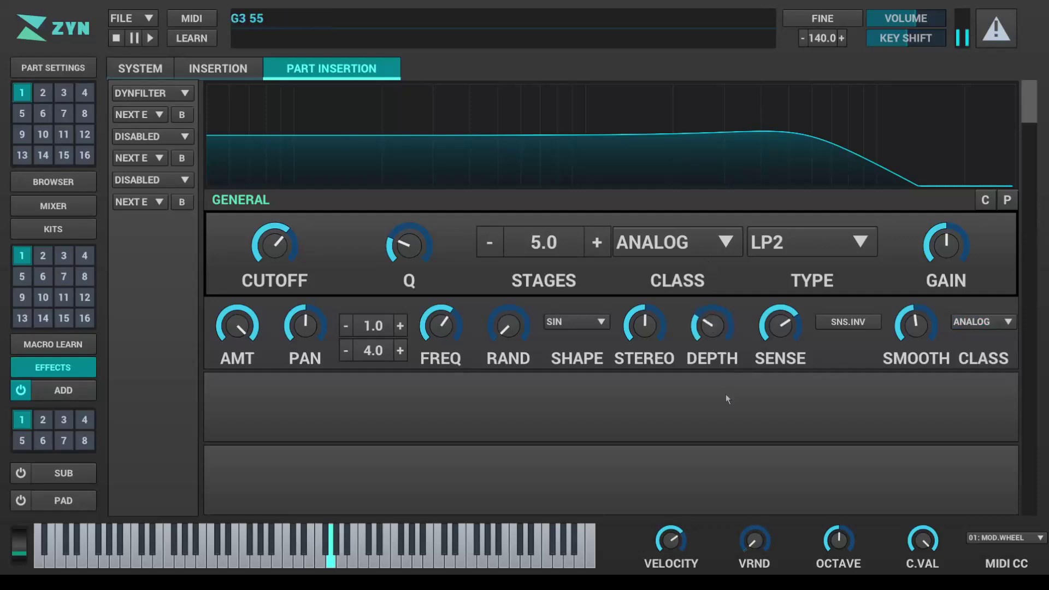
pyautogui.doubleClick(713, 323)
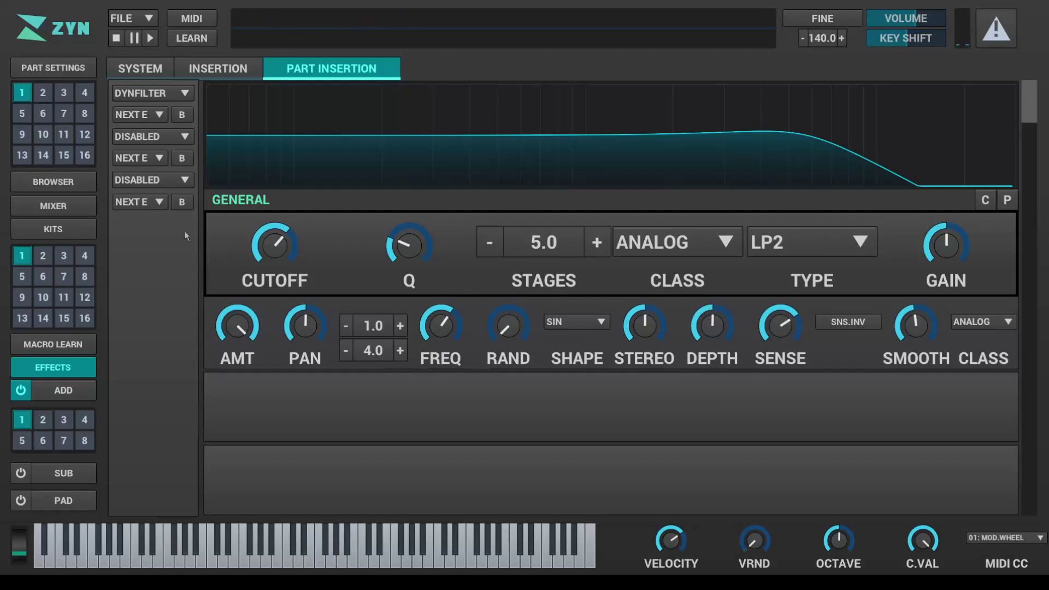
# Look through the DynFilter's filter classes, keeping ANALOG, and lower its output gain slightly.
pyautogui.click(966, 323)
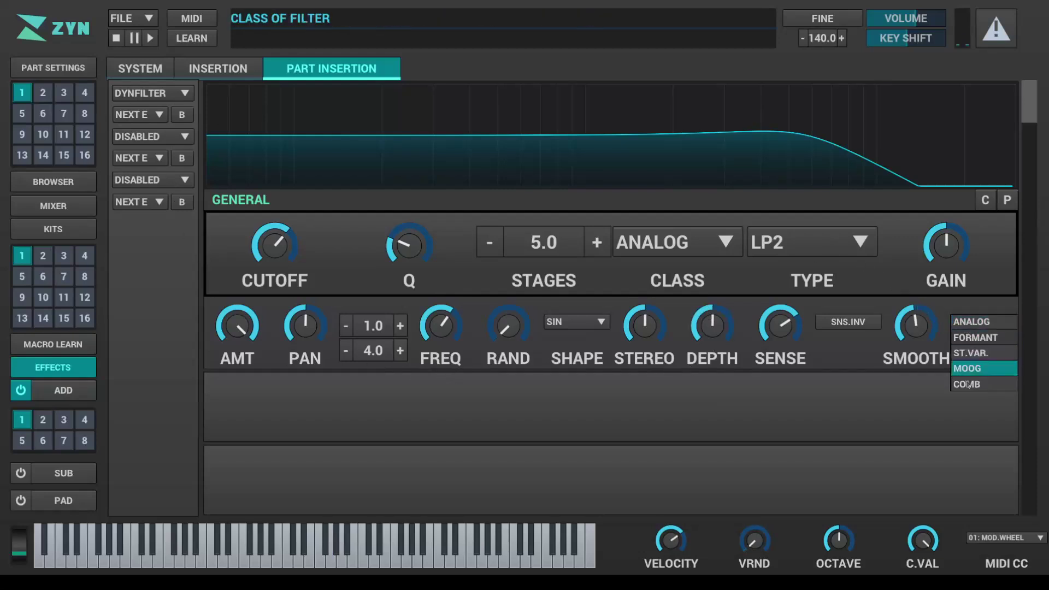
pyautogui.click(958, 322)
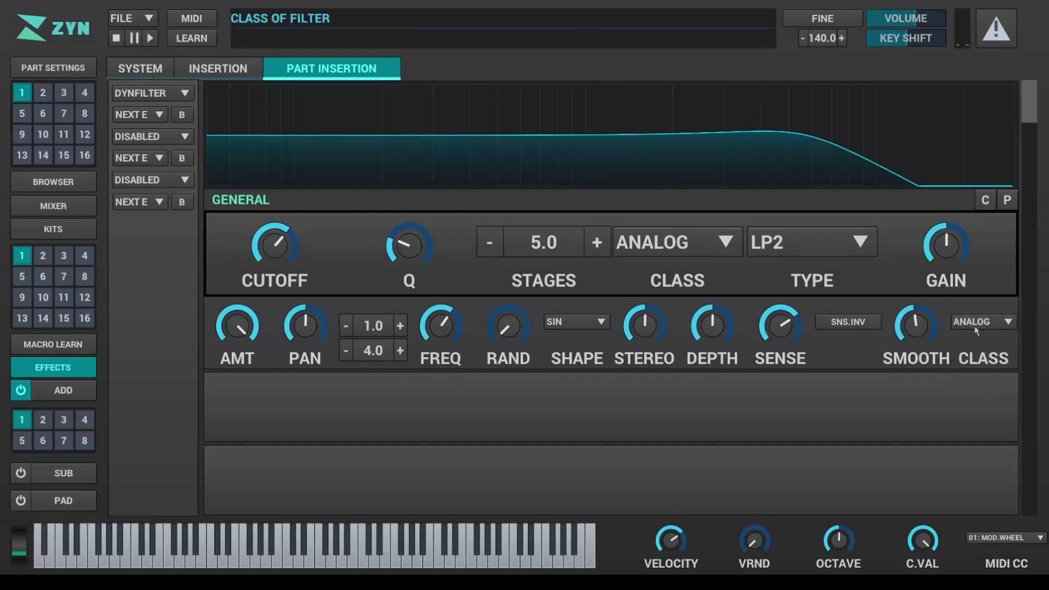
pyautogui.scroll(-2, 946, 244)
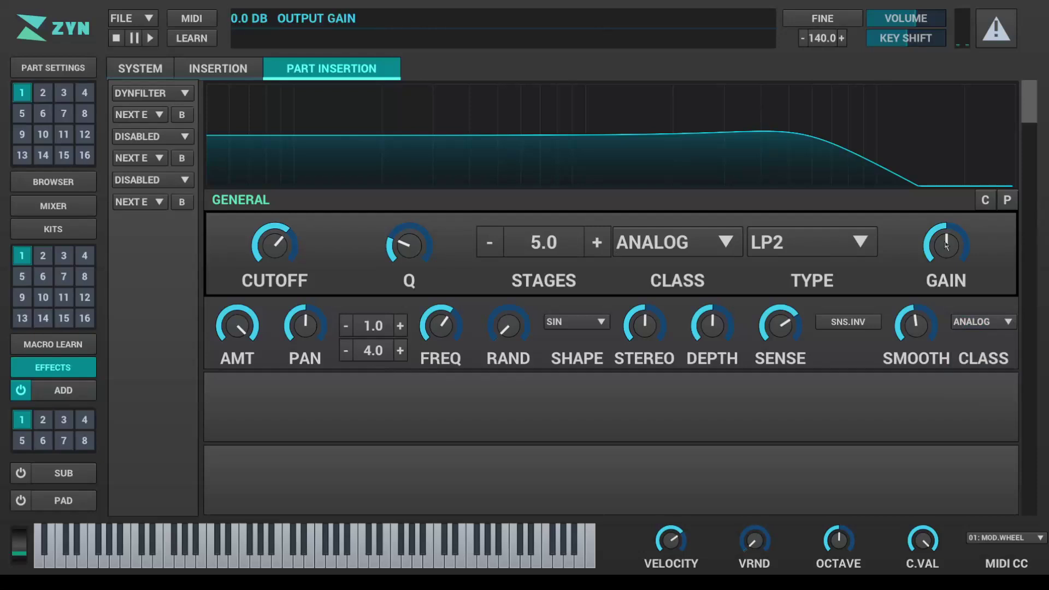
# Replace the DynFilter with the Sympathetic effect, try its PIANO preset and return to GENERIC.
pyautogui.click(154, 94)
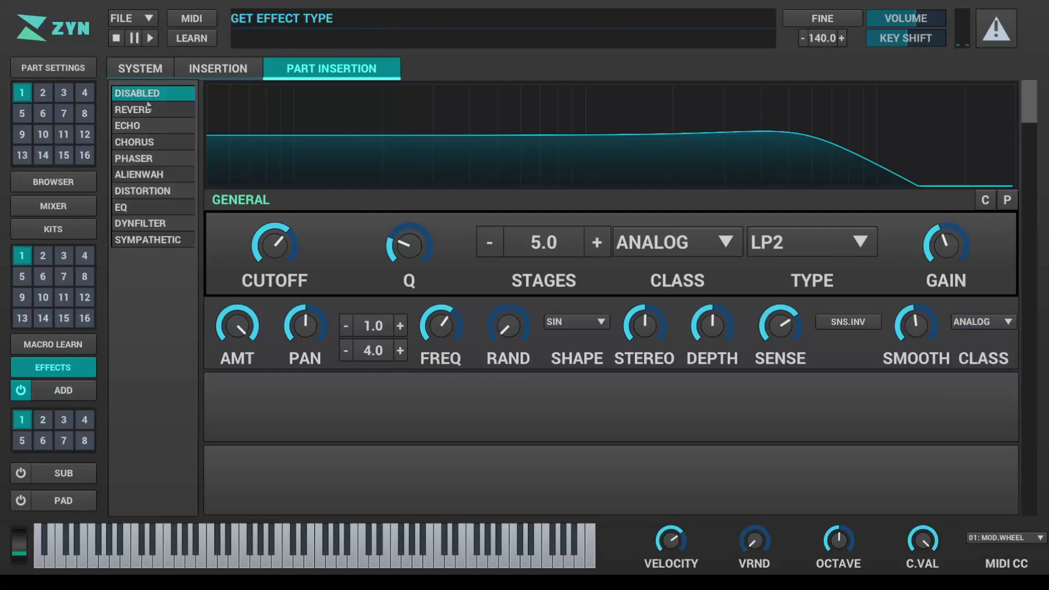
pyautogui.click(152, 241)
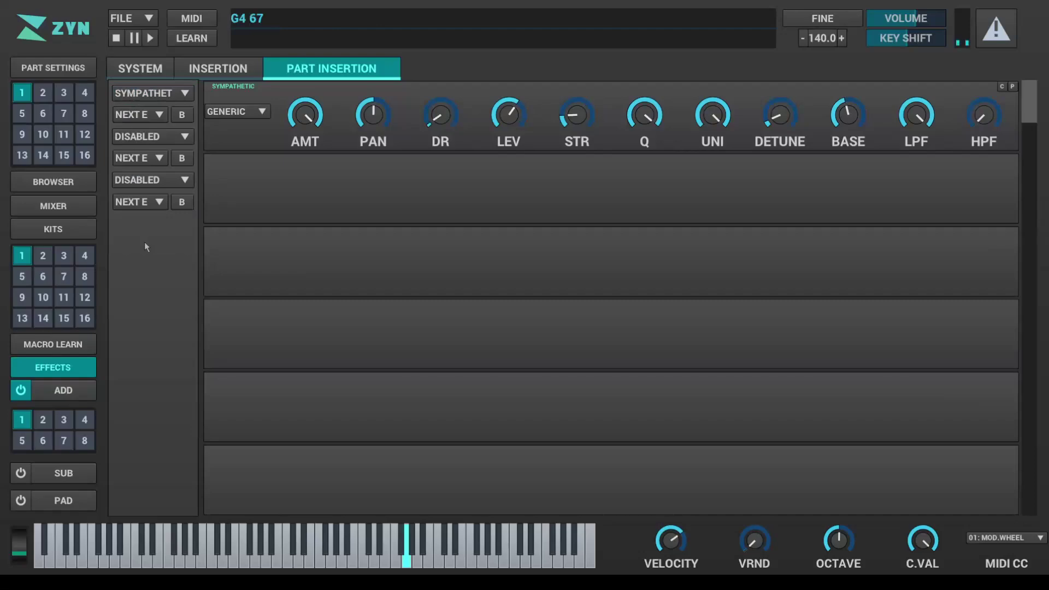
pyautogui.click(236, 113)
pyautogui.click(237, 127)
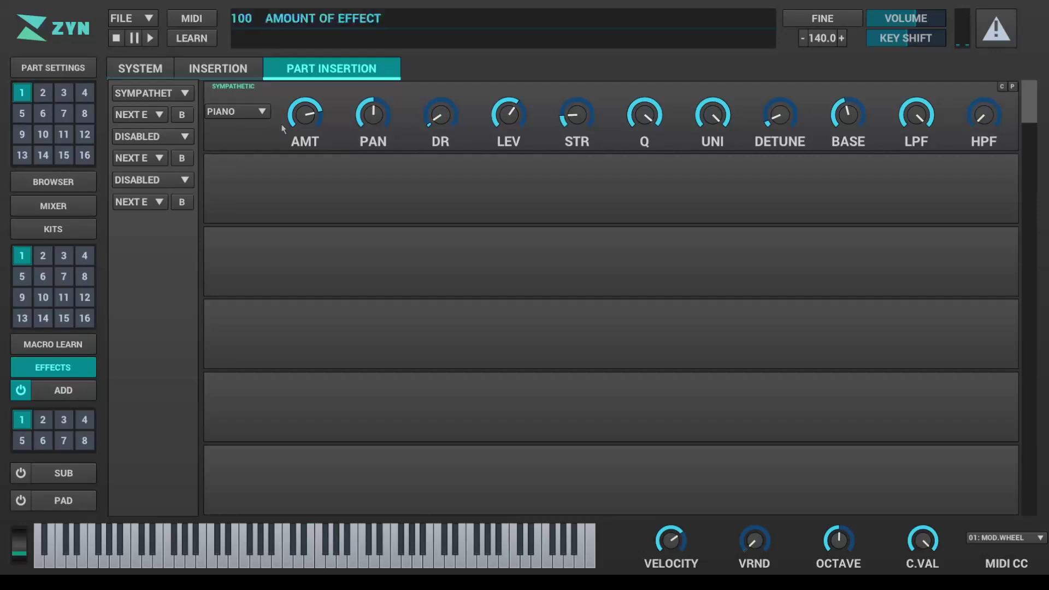
pyautogui.click(241, 112)
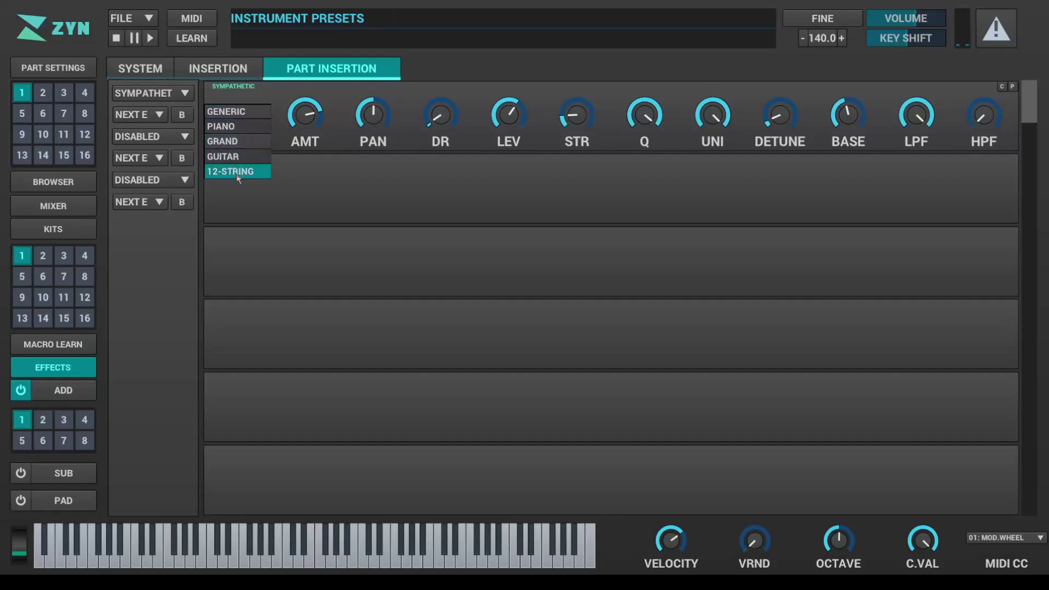
pyautogui.click(225, 112)
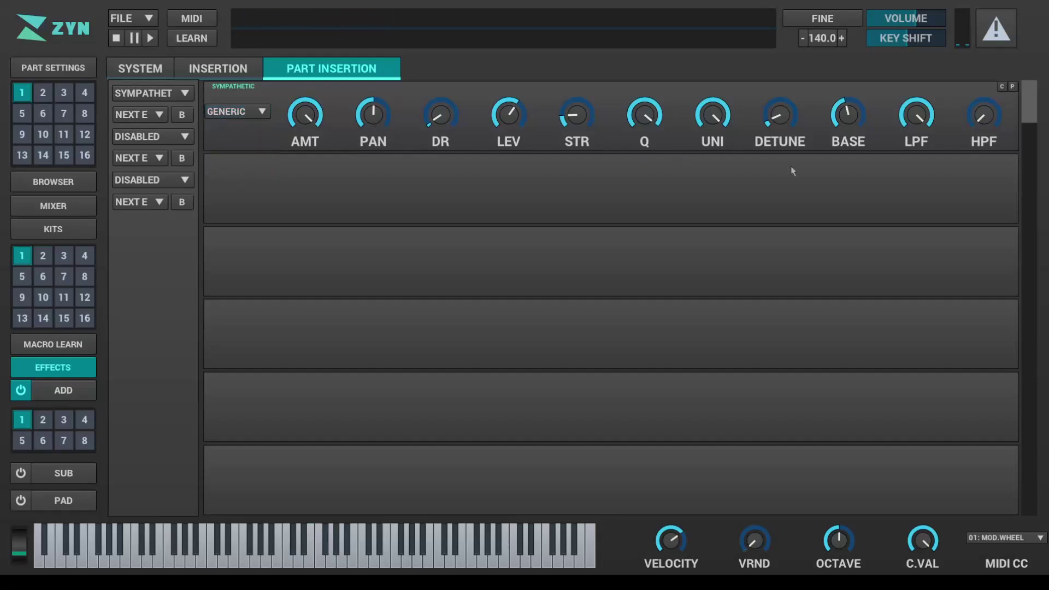
# Check the Sympathetic effect's presets, keeping GENERIC, and set the first part insertion slot to DISABLED.
pyautogui.click(222, 116)
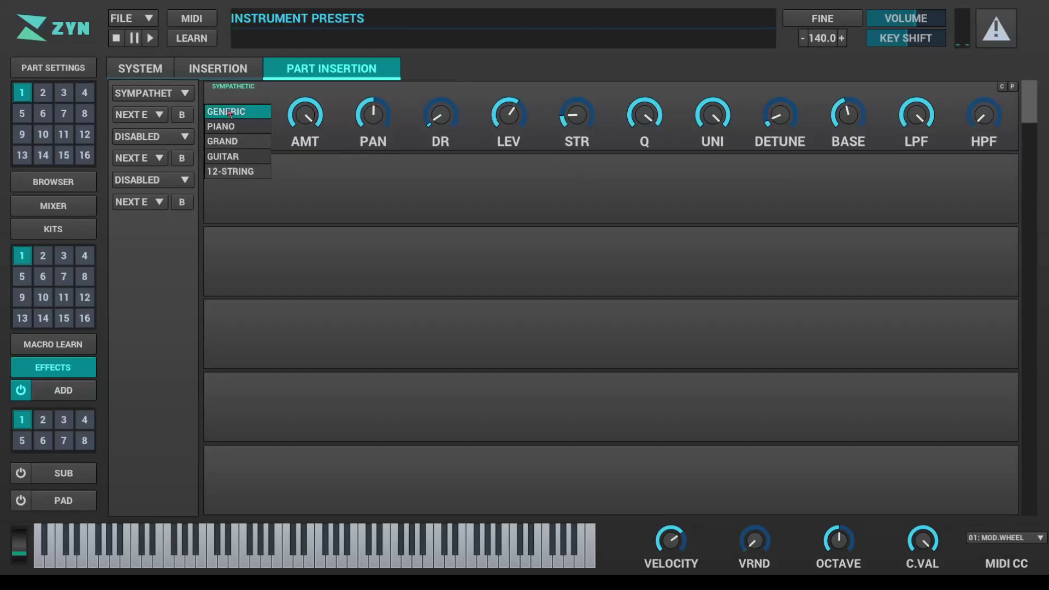
pyautogui.click(227, 112)
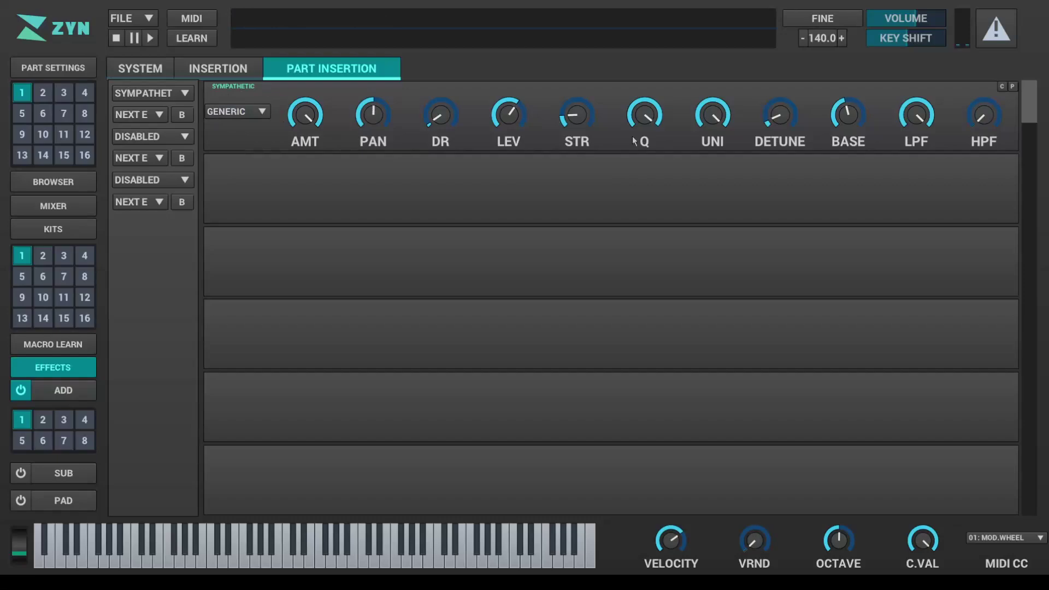
pyautogui.click(150, 96)
pyautogui.click(150, 94)
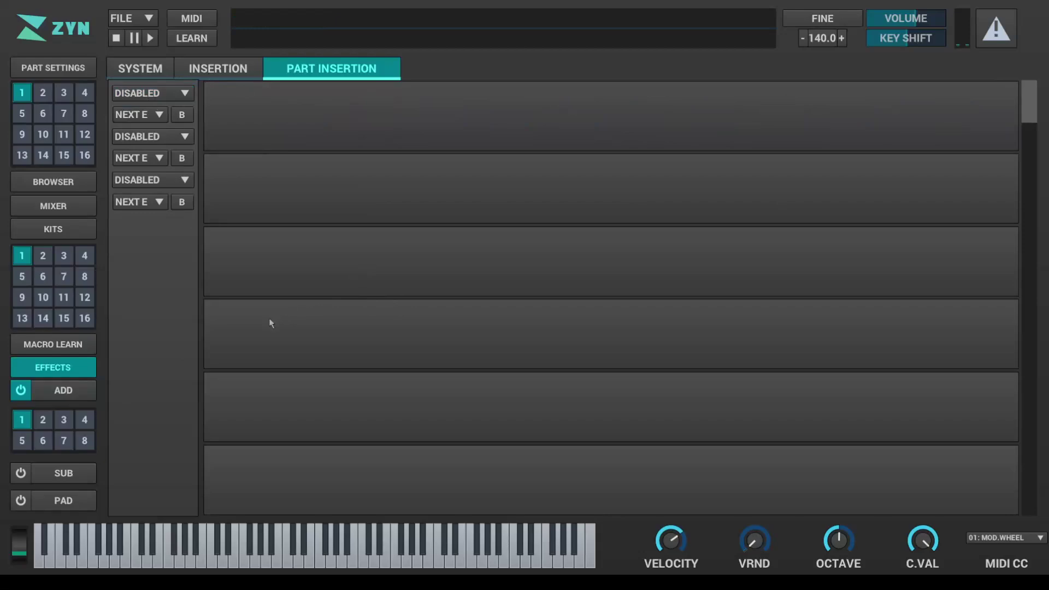
# Open the ADD synth's global settings and show the oscilloscope while playing test notes.
pyautogui.click(83, 389)
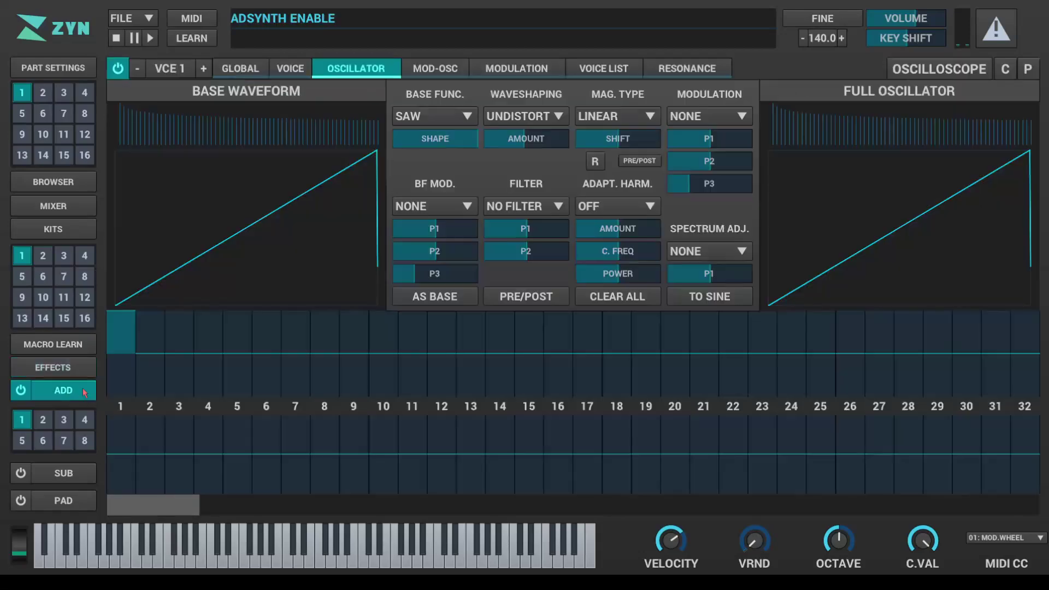
pyautogui.click(240, 71)
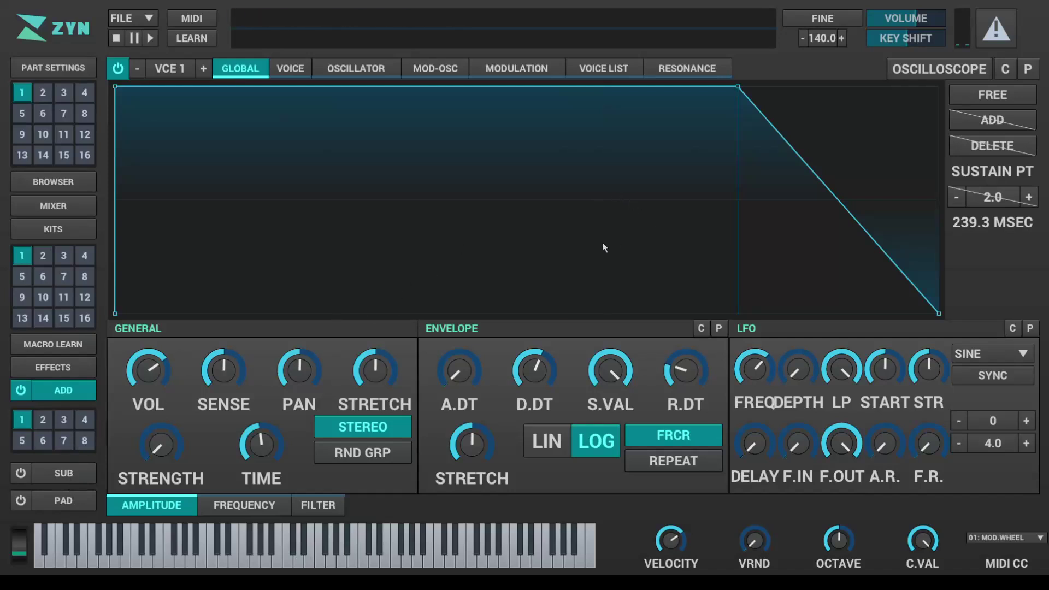
pyautogui.click(955, 70)
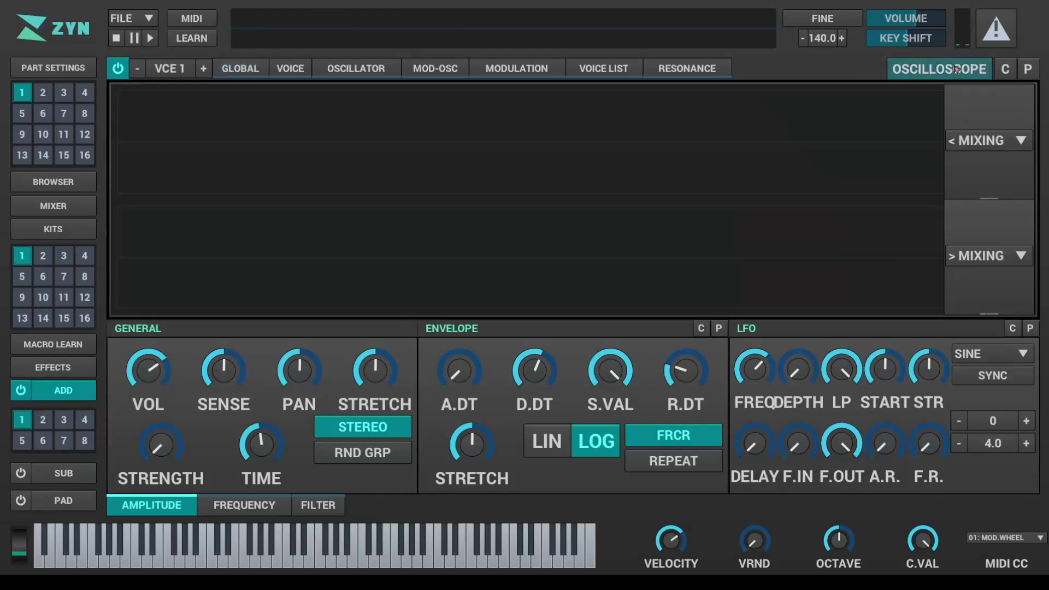
pyautogui.moveTo(316, 561); pyautogui.dragTo(549, 546)
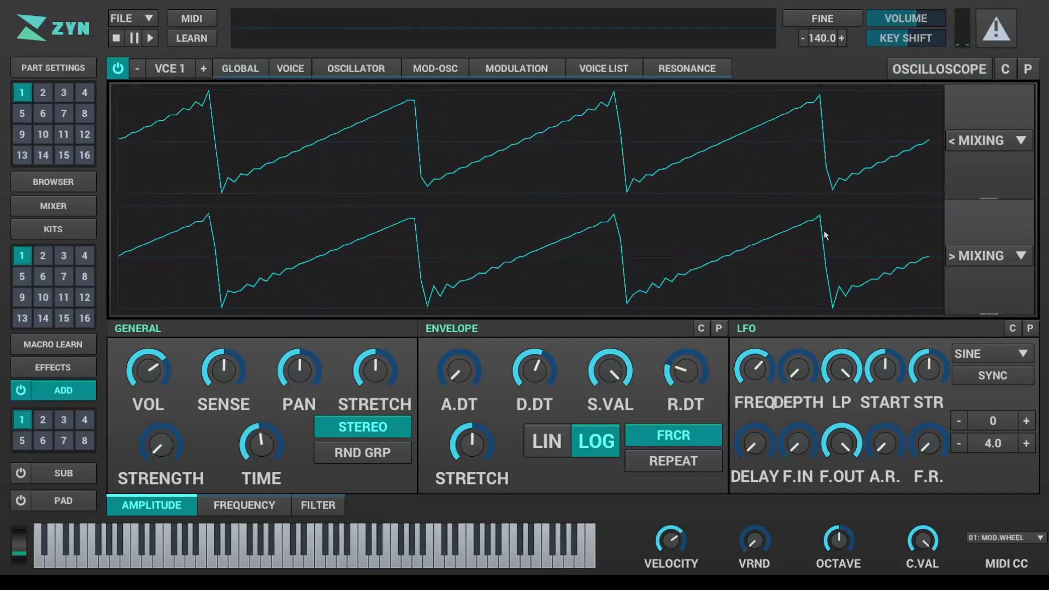
# Look through the signal sources of both oscilloscope displays, keeping < MIXING and > MIXING.
pyautogui.click(988, 140)
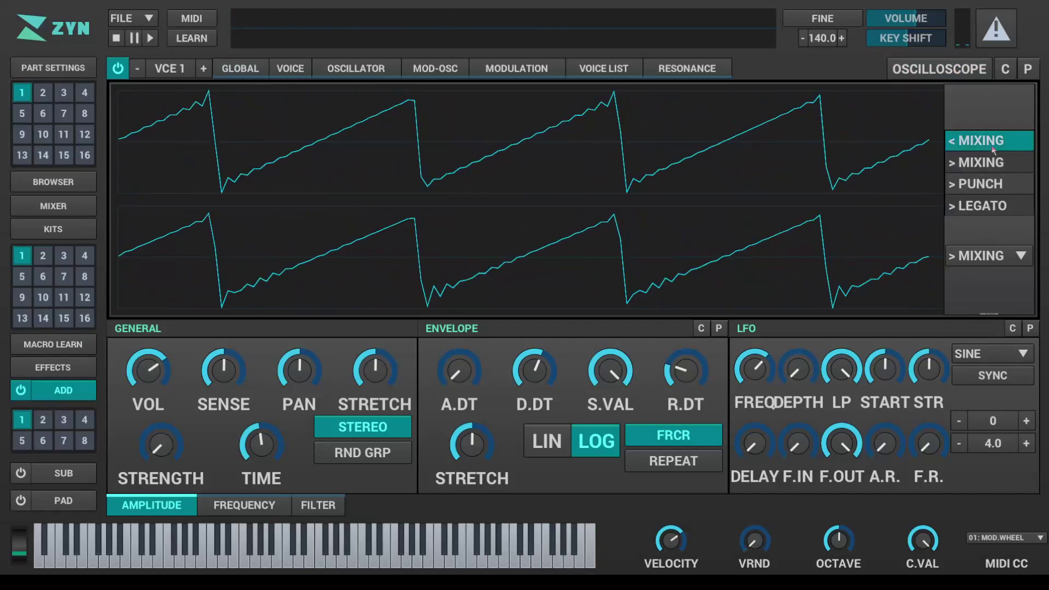
pyautogui.click(993, 144)
pyautogui.click(991, 255)
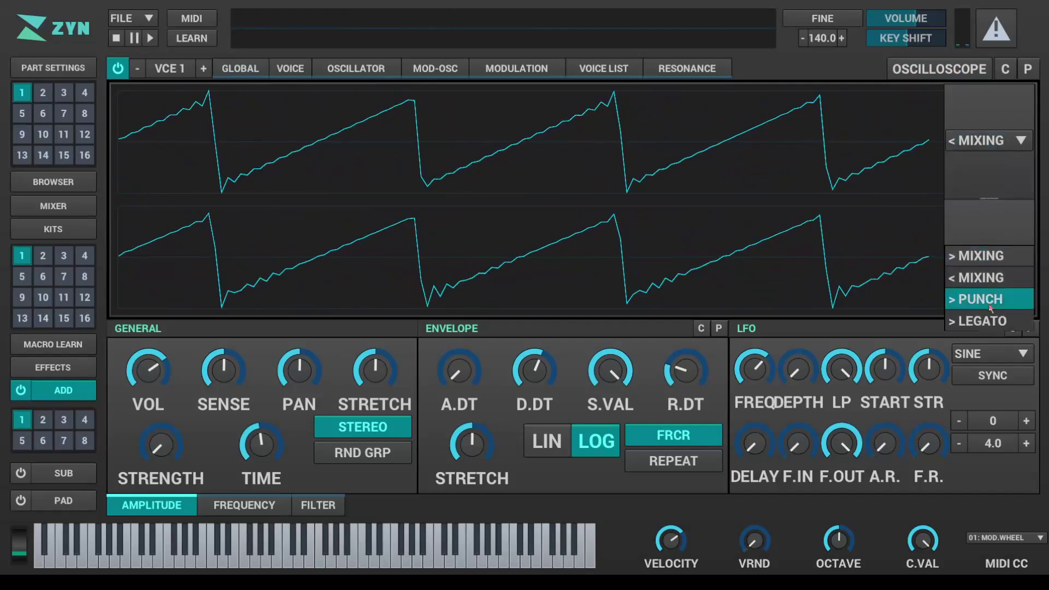
pyautogui.click(990, 257)
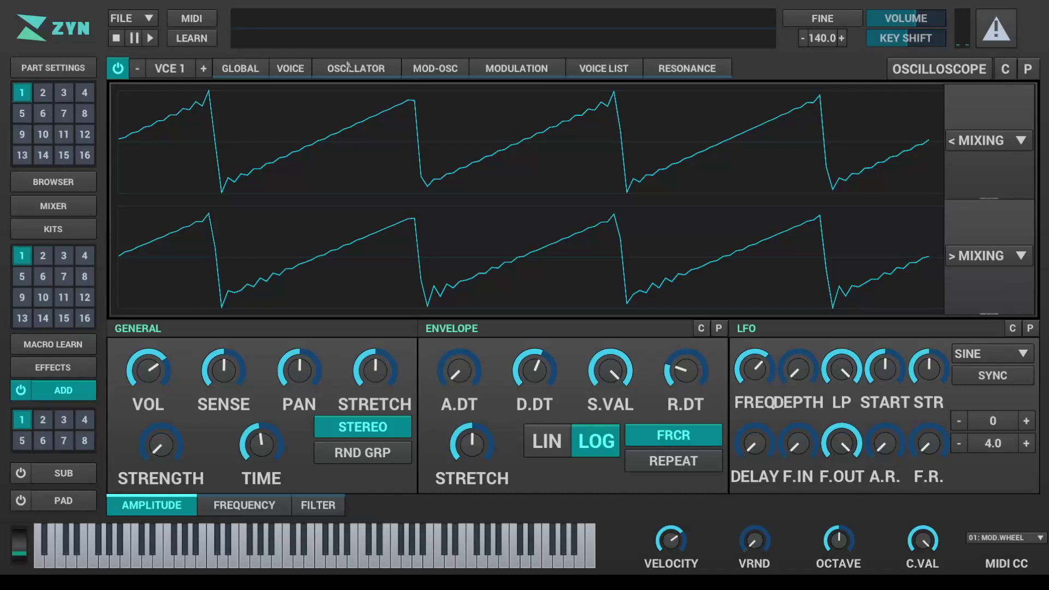
# Close the oscilloscope, look over the oscillator, modulator oscillator and modulation pages, and return to the global amplitude settings.
pyautogui.click(241, 68)
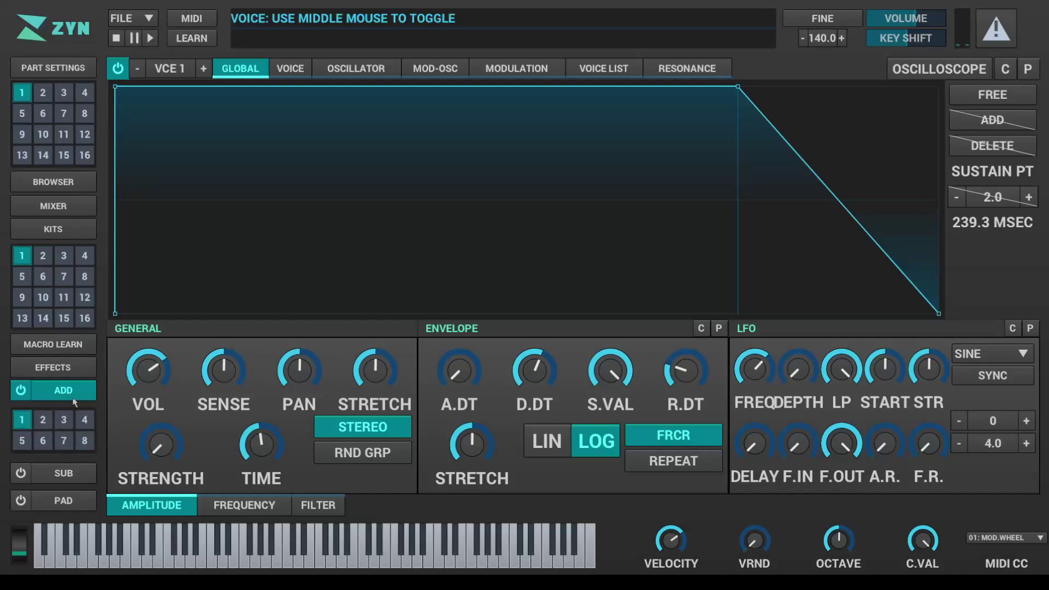
pyautogui.click(444, 70)
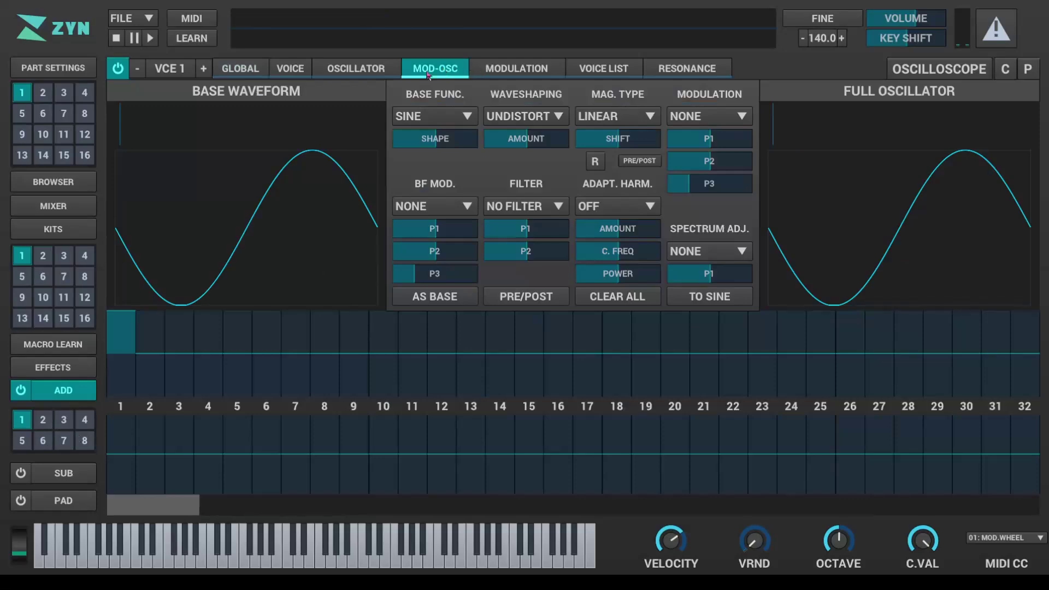
pyautogui.click(385, 71)
pyautogui.click(427, 70)
pyautogui.click(486, 71)
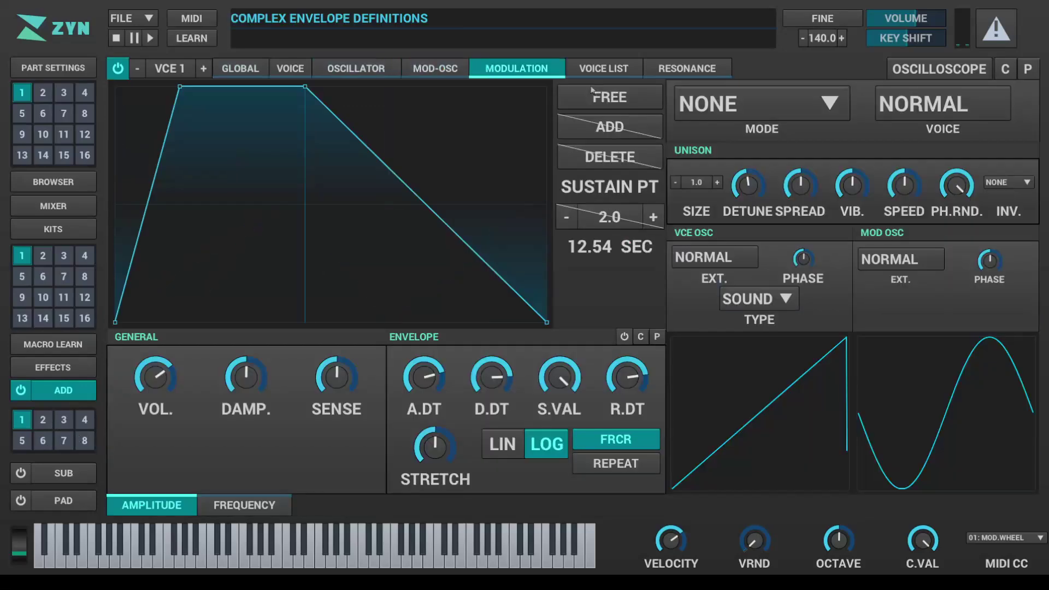
pyautogui.click(232, 75)
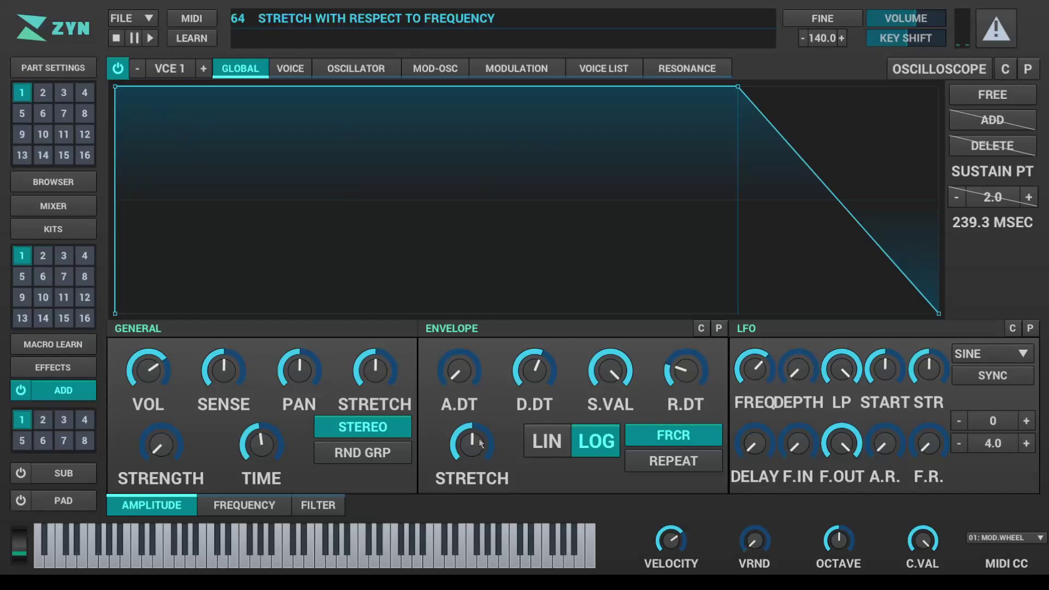
# Try the amplitude envelope's STRETCH at minimum and maximum with low and high test notes, and reset it to its default.
pyautogui.click(298, 541)
pyautogui.click(186, 541)
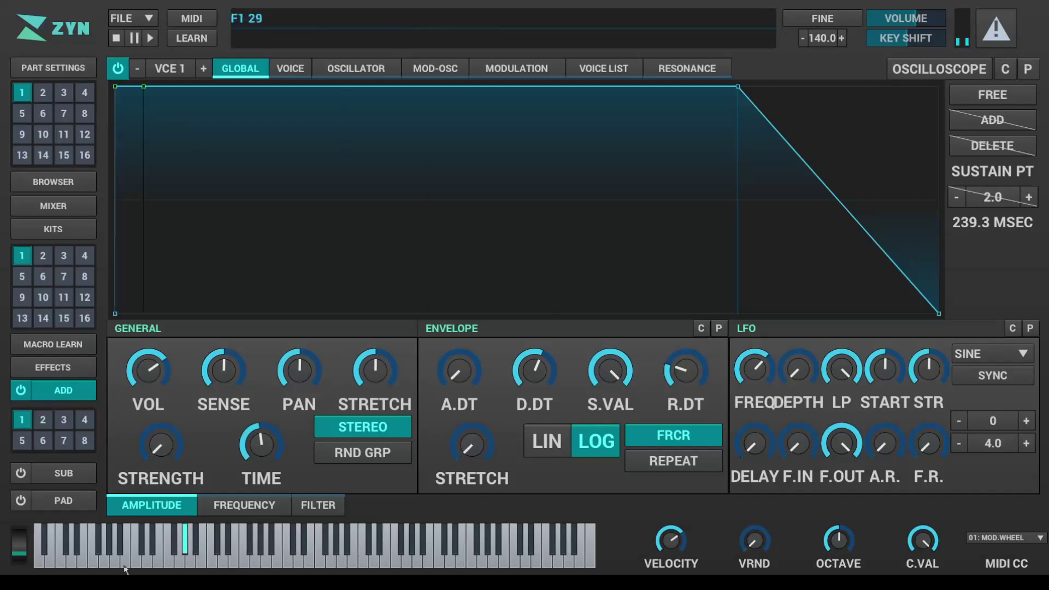
pyautogui.click(244, 552)
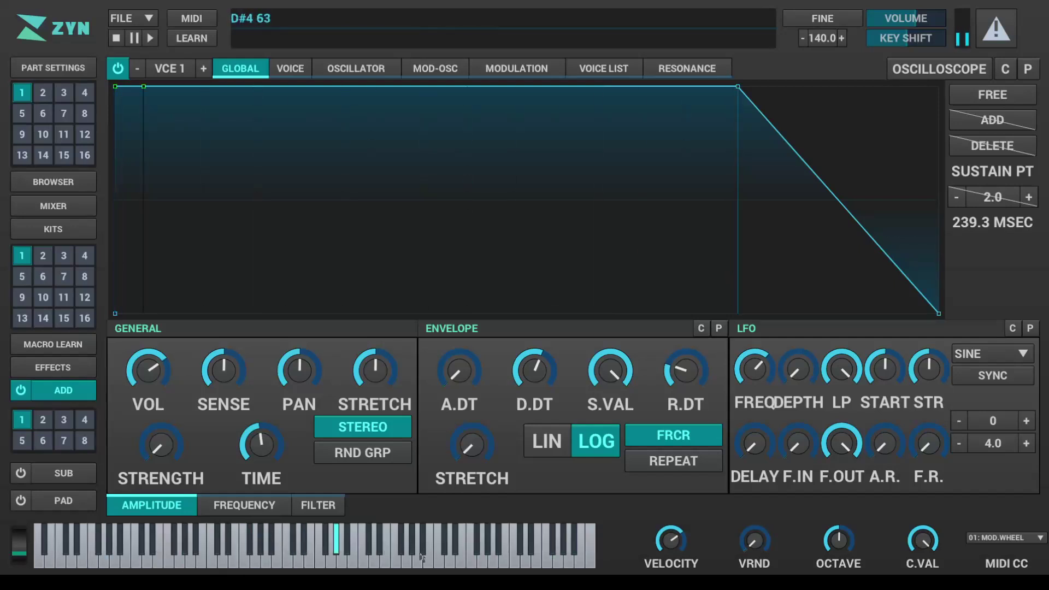
pyautogui.moveTo(472, 445); pyautogui.dragTo(442, 256)
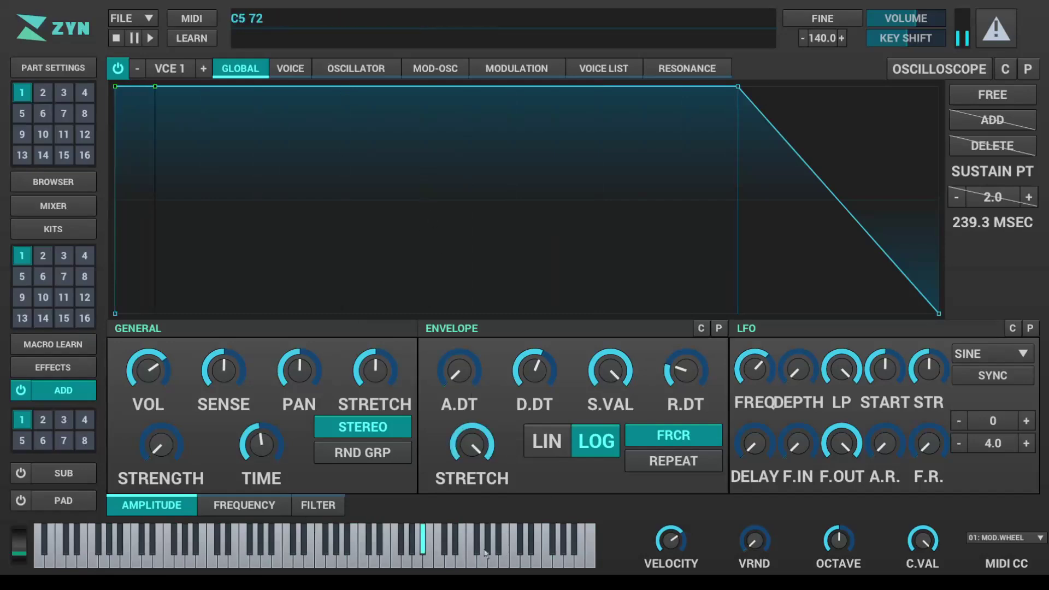
pyautogui.moveTo(506, 543); pyautogui.dragTo(404, 538)
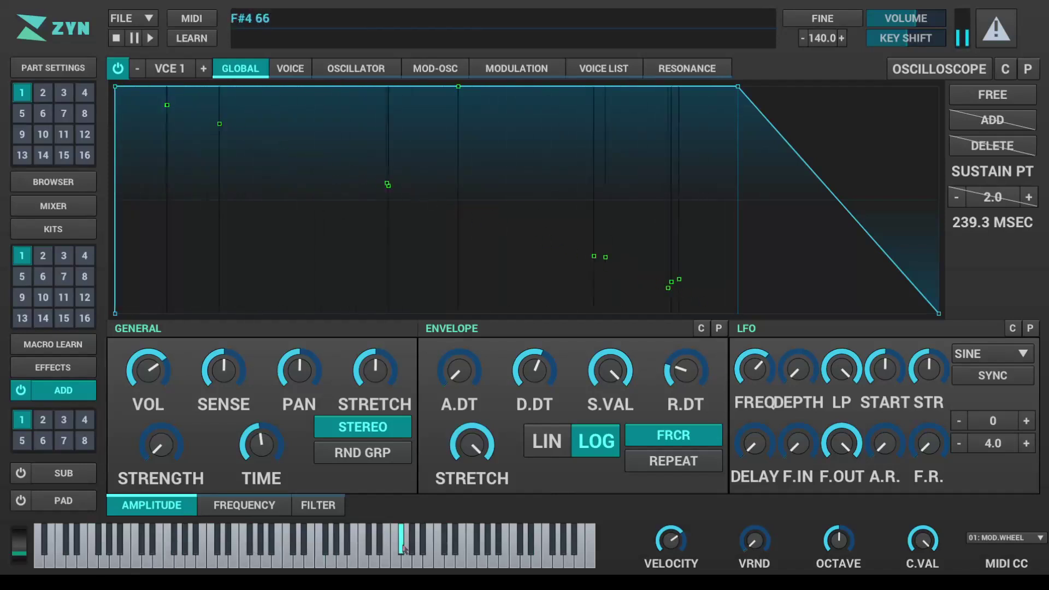
pyautogui.doubleClick(482, 450)
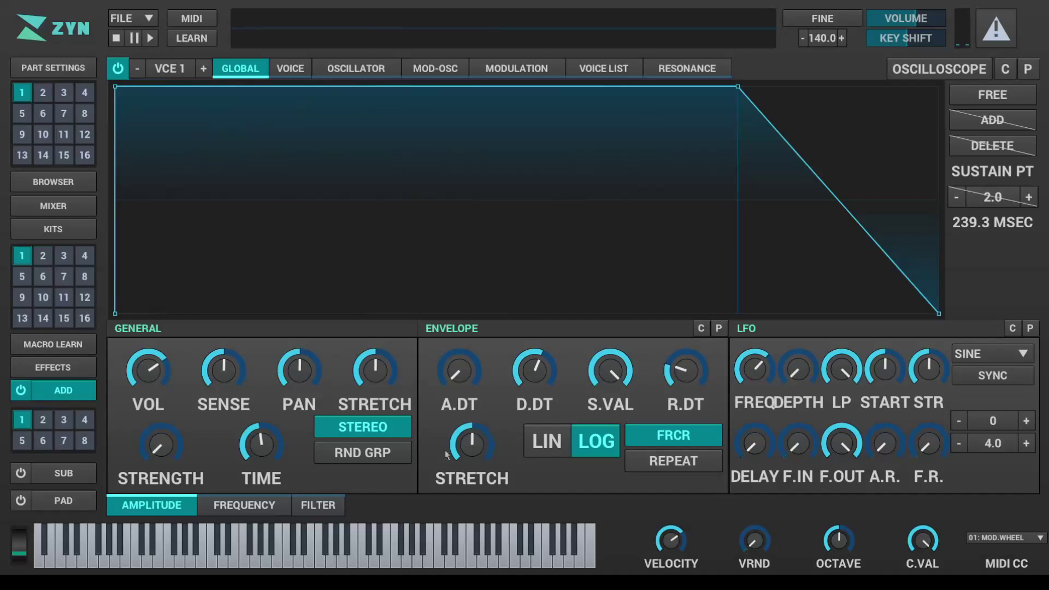
# Lower the amplitude envelope's STRETCH to minimum and lengthen its release, decay and attack times to about 7.09 s in total.
pyautogui.moveTo(445, 454); pyautogui.dragTo(445, 491)
pyautogui.scroll(2, 654, 376)
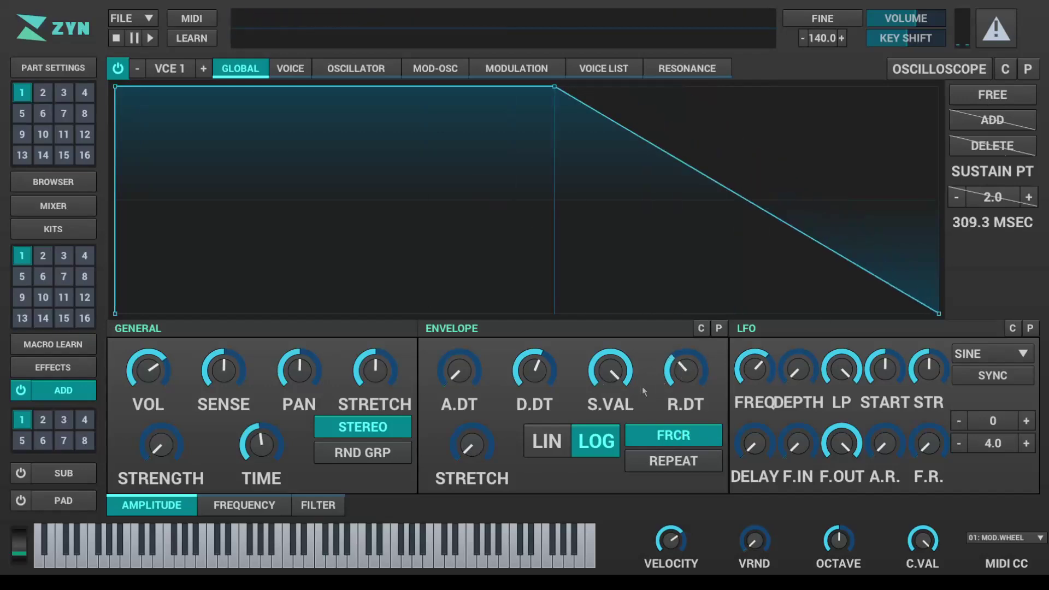
pyautogui.moveTo(536, 382); pyautogui.dragTo(548, 343)
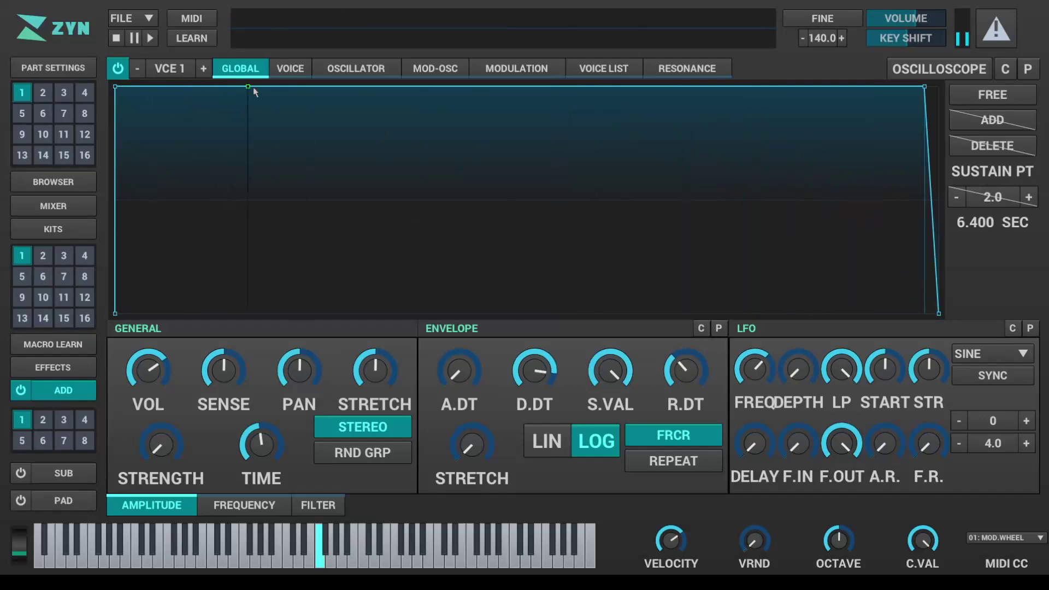
pyautogui.moveTo(458, 370); pyautogui.dragTo(471, 302)
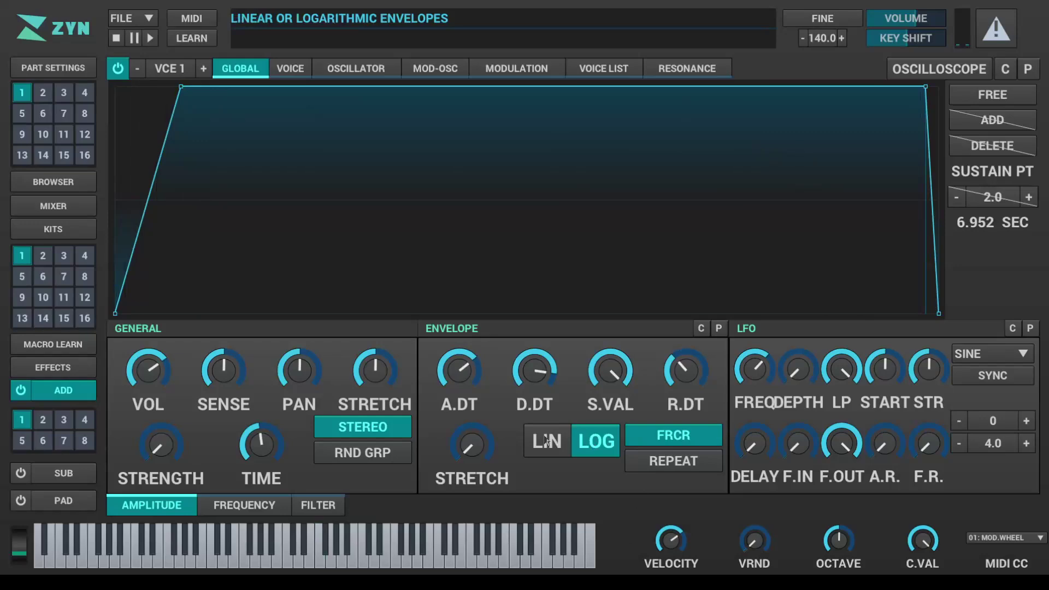
pyautogui.moveTo(192, 87); pyautogui.dragTo(463, 280)
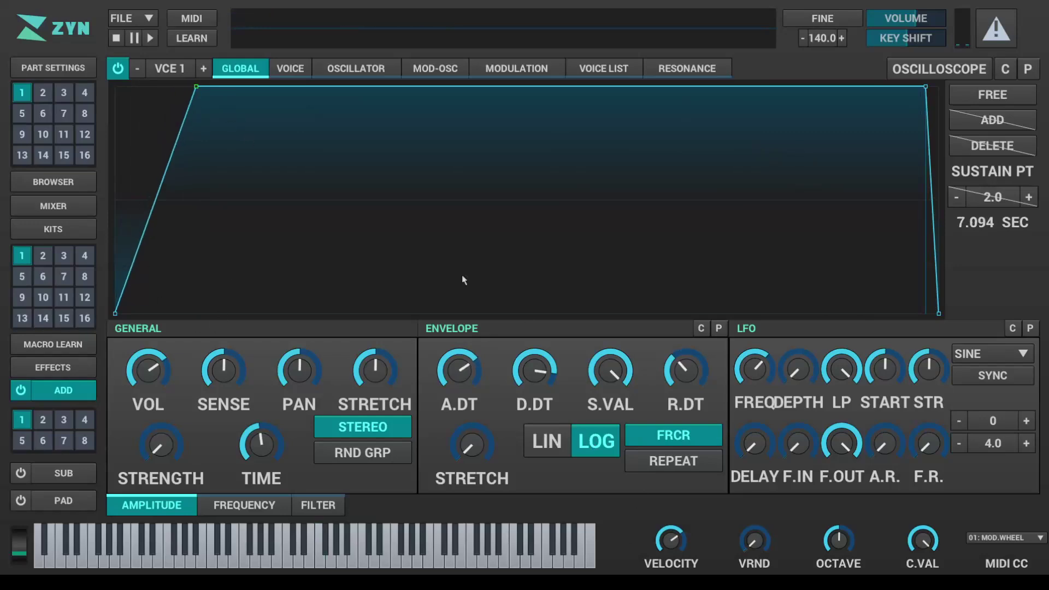
# Try the linear amplitude envelope with a test note and switch back to LOG.
pyautogui.click(564, 439)
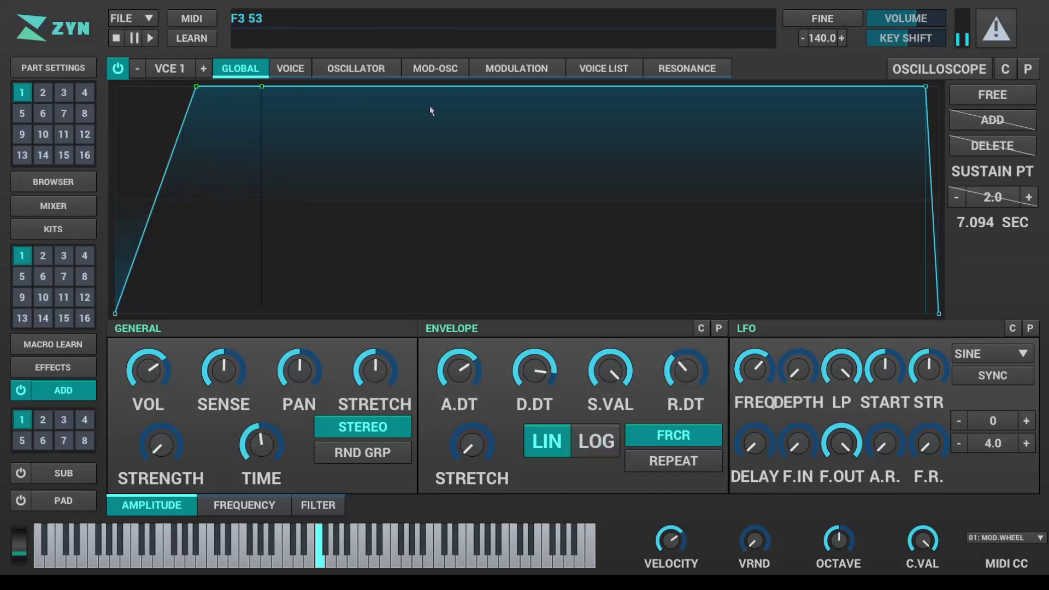
pyautogui.click(595, 441)
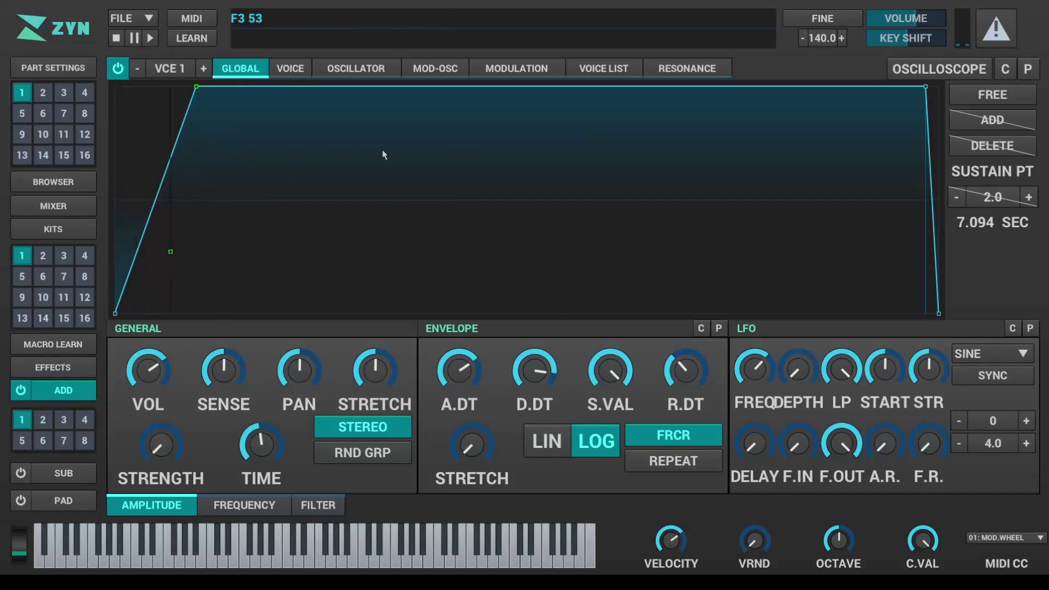
# Turn off the envelope's forced release, enable REPEAT and shorten the envelope to about 1.06 s with a lower sustain value.
pyautogui.click(686, 435)
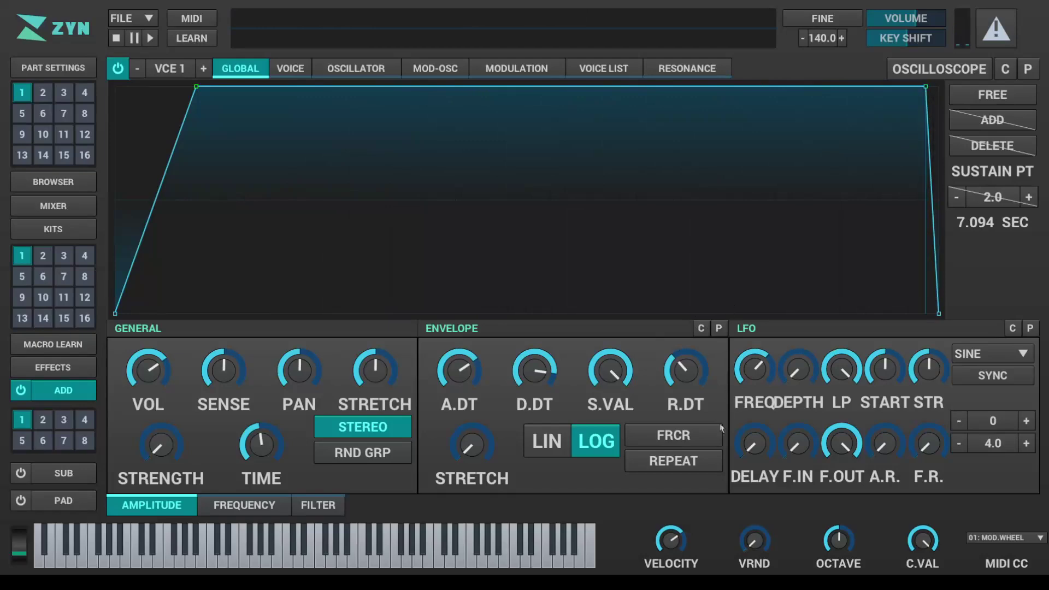
pyautogui.click(686, 442)
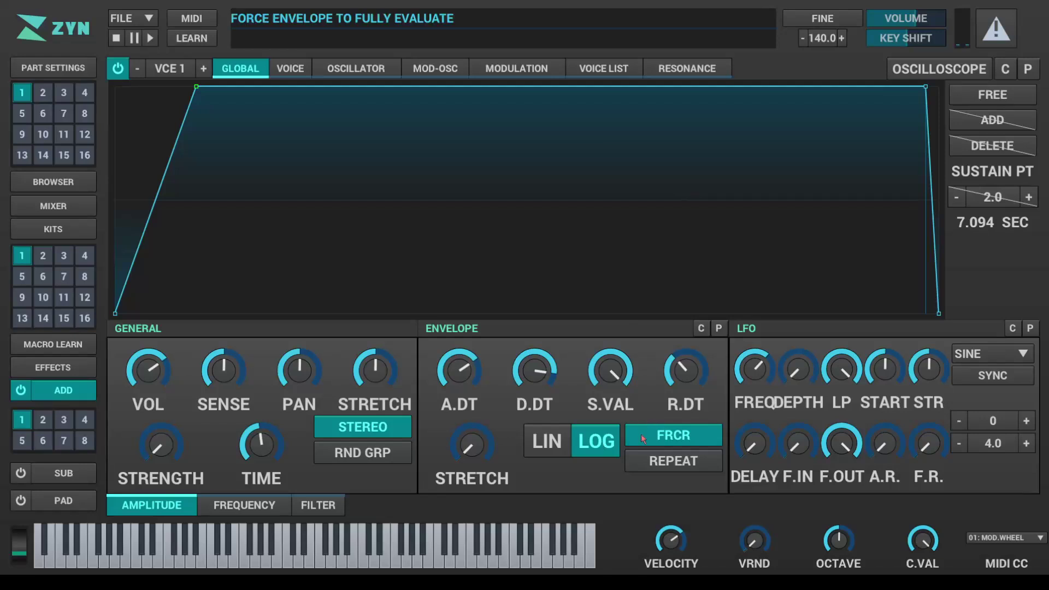
pyautogui.click(661, 445)
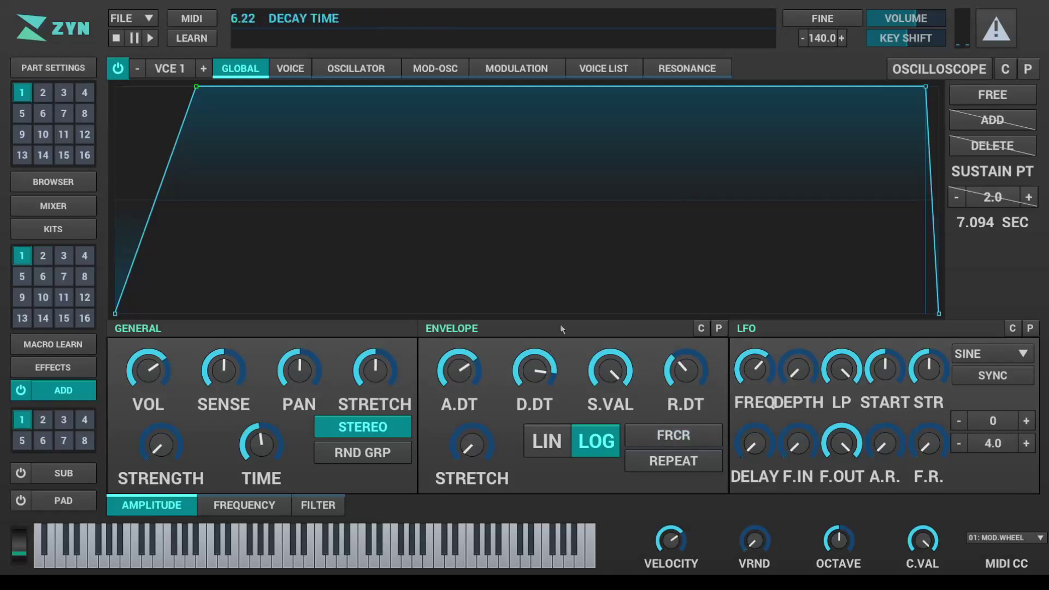
pyautogui.click(681, 466)
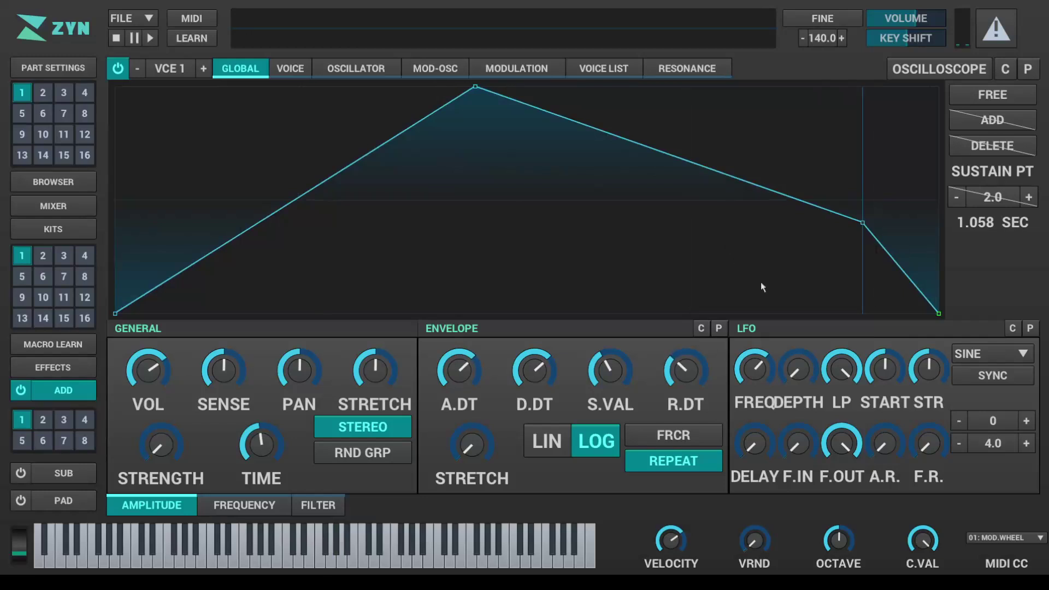
# Try FREE mode on the amplitude envelope by moving its peak and sustain points, and leave free mode.
pyautogui.click(967, 97)
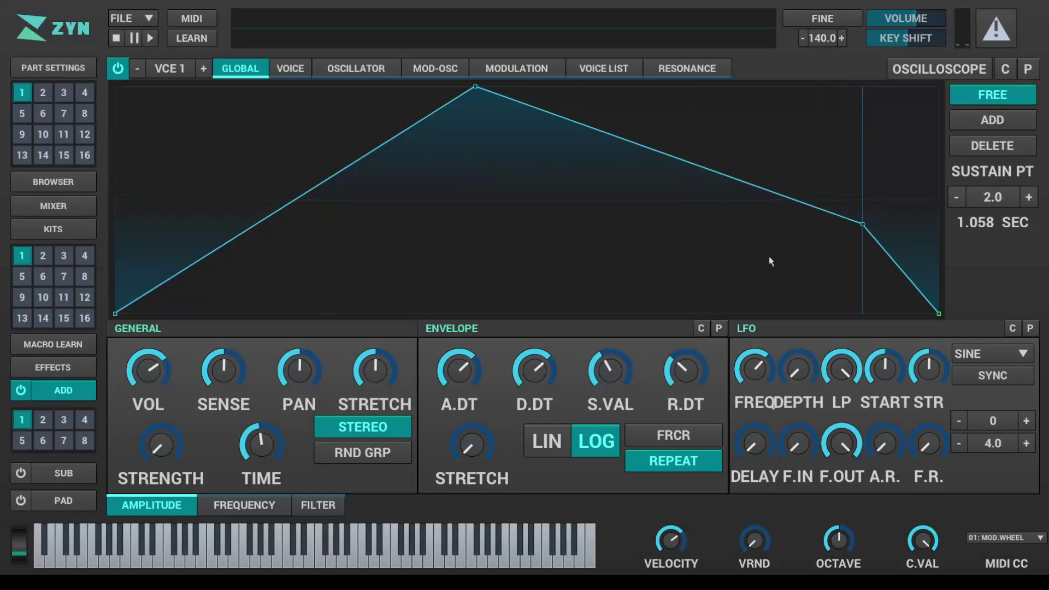
pyautogui.moveTo(769, 257); pyautogui.dragTo(541, 320)
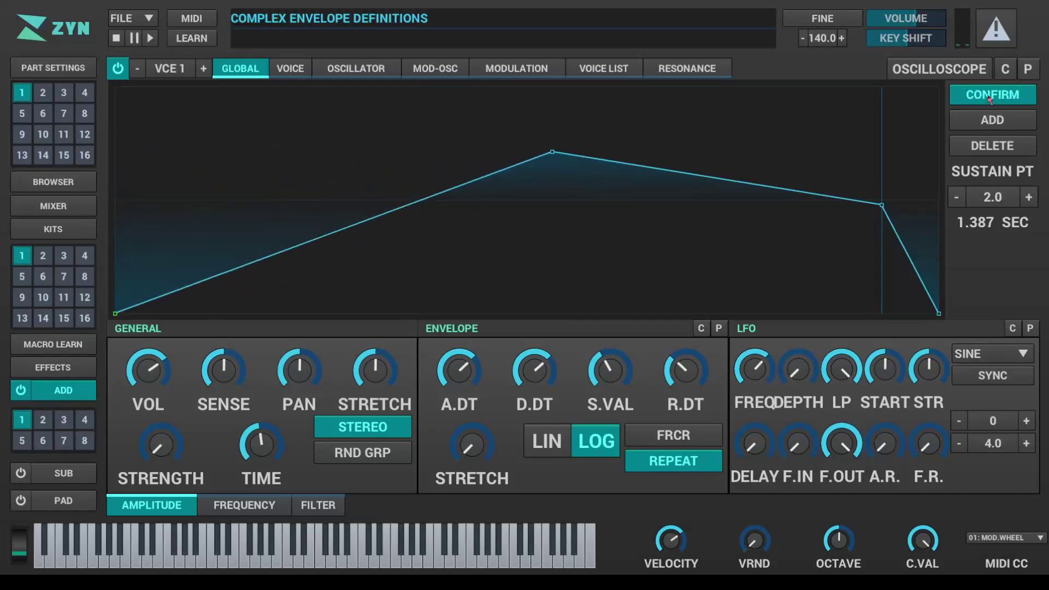
pyautogui.click(992, 94)
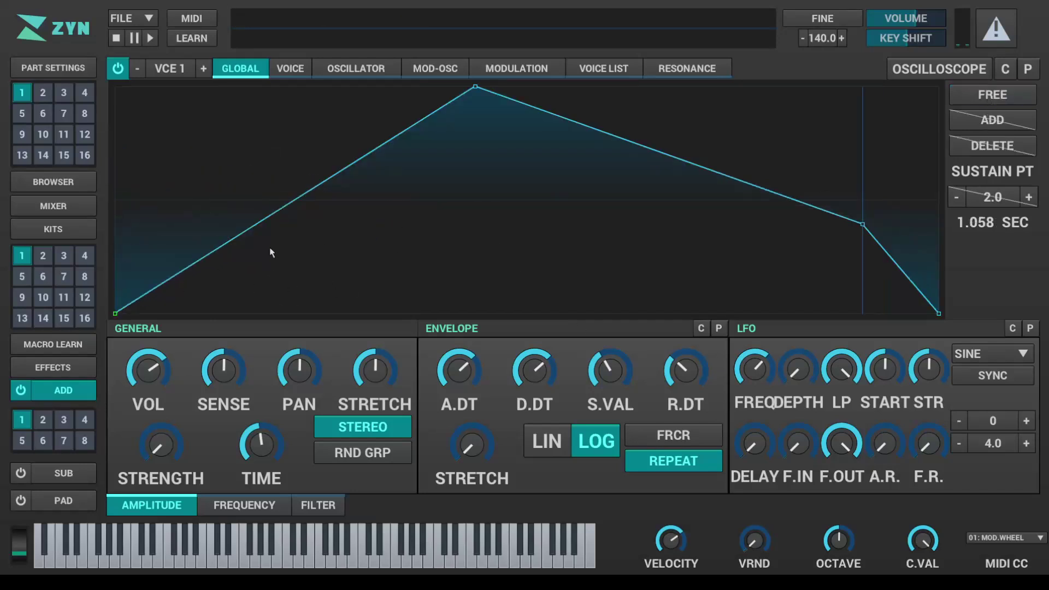
# Reshape the repeating amplitude envelope to about 704 ms with shorter attack and release and a slightly lower sustain point.
pyautogui.moveTo(938, 314); pyautogui.dragTo(898, 331)
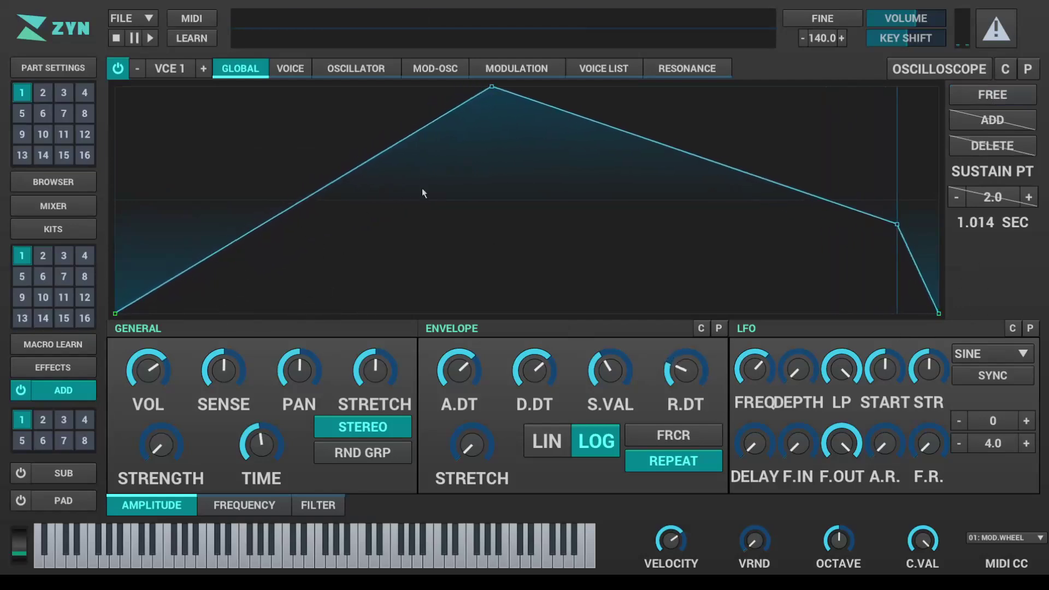
pyautogui.moveTo(422, 192); pyautogui.dragTo(900, 347)
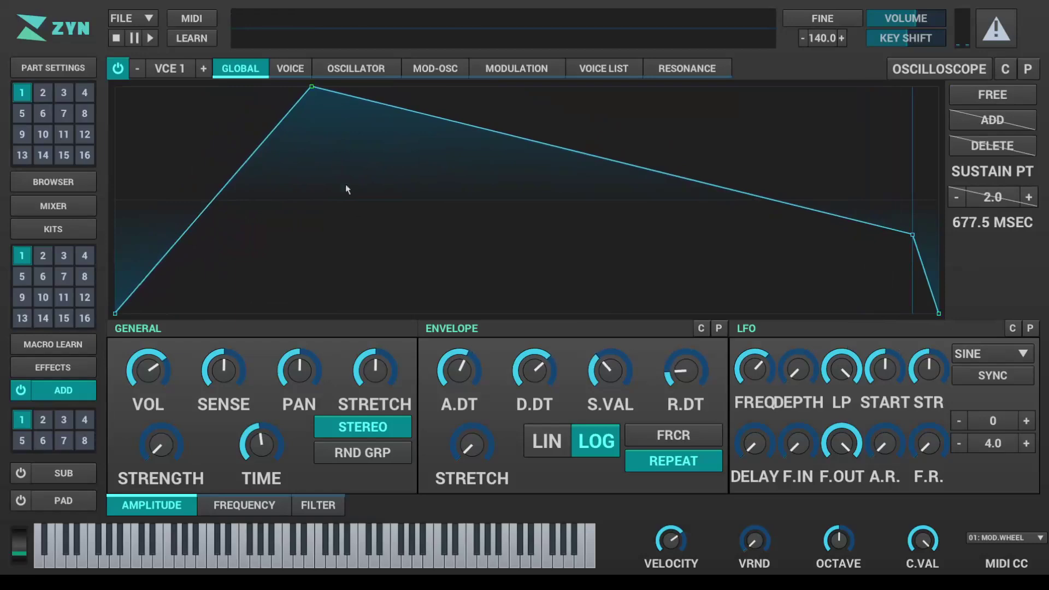
pyautogui.moveTo(345, 184); pyautogui.dragTo(376, 180)
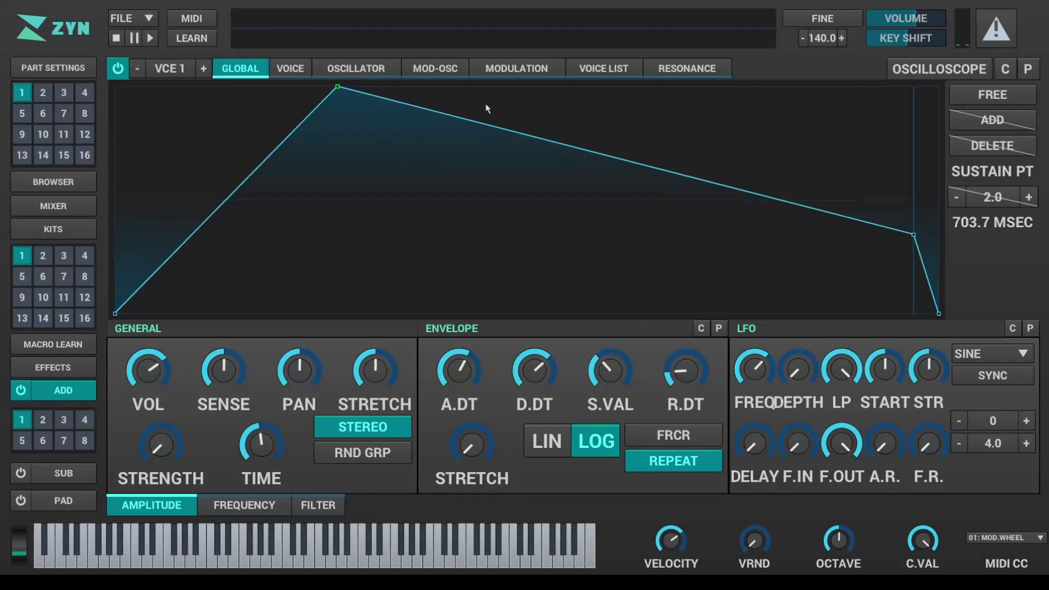
# Try FREE mode on the repeating amplitude envelope and lower its peak point to the middle line.
pyautogui.moveTo(424, 144); pyautogui.dragTo(453, 153)
pyautogui.click(992, 94)
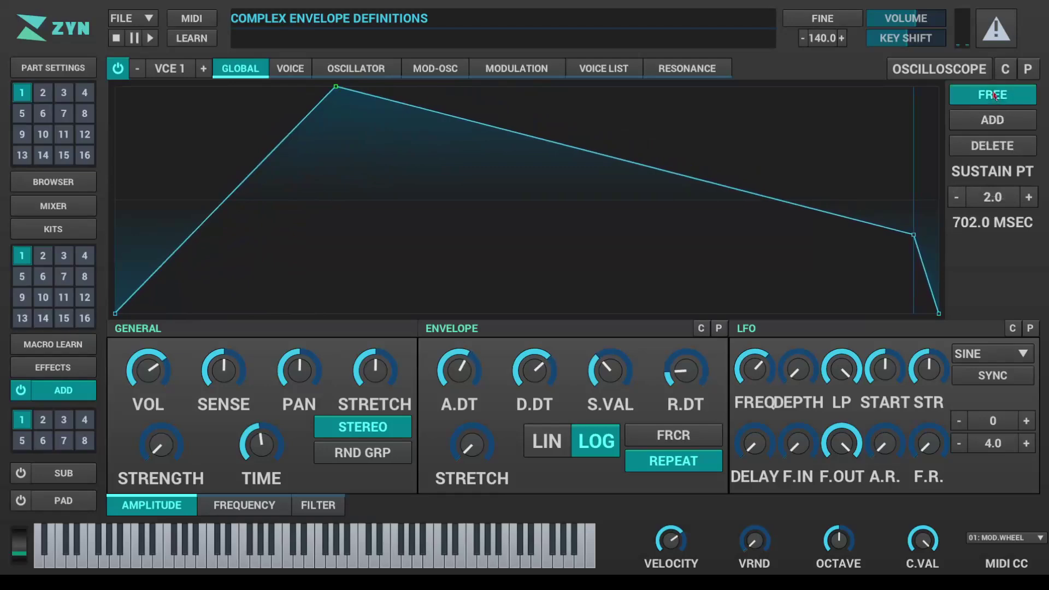
pyautogui.moveTo(336, 86); pyautogui.dragTo(326, 169)
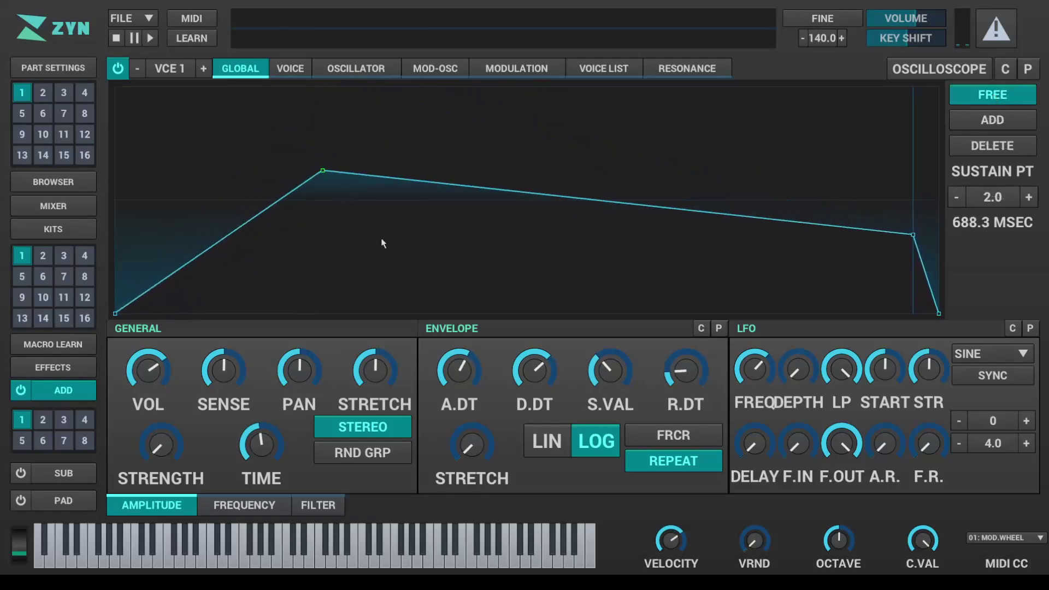
pyautogui.moveTo(384, 244); pyautogui.dragTo(383, 270)
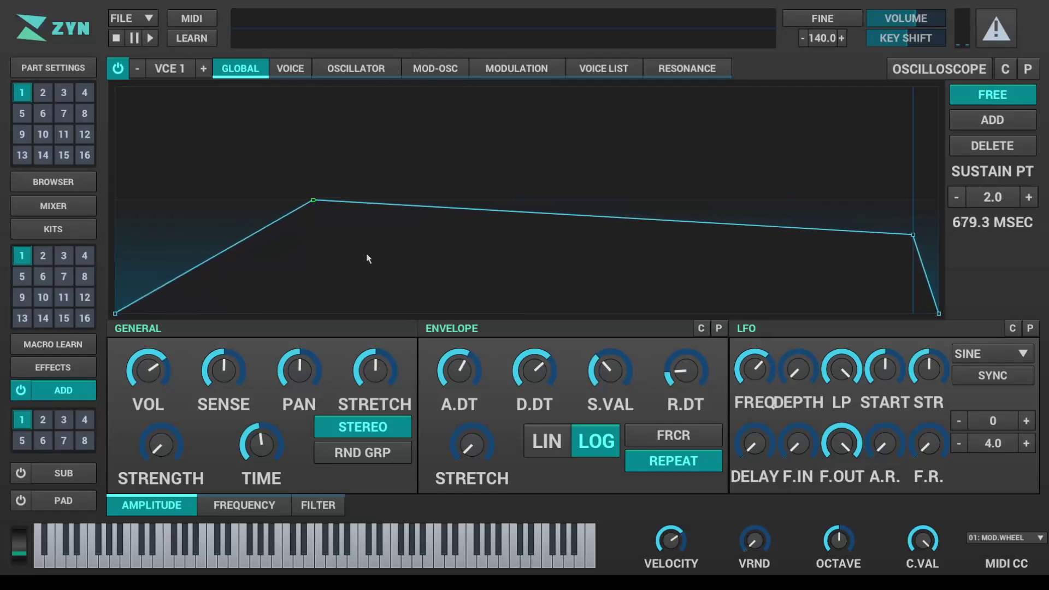
# Add five extra points to the free amplitude envelope.
pyautogui.click(1013, 119)
pyautogui.click(1013, 119)
pyautogui.click(1013, 118)
pyautogui.click(1013, 119)
pyautogui.click(1013, 118)
# Reshape the free envelope's points into two full-height peaks with a dip between them, totalling about 1.16 s.
pyautogui.moveTo(604, 247); pyautogui.dragTo(653, 179)
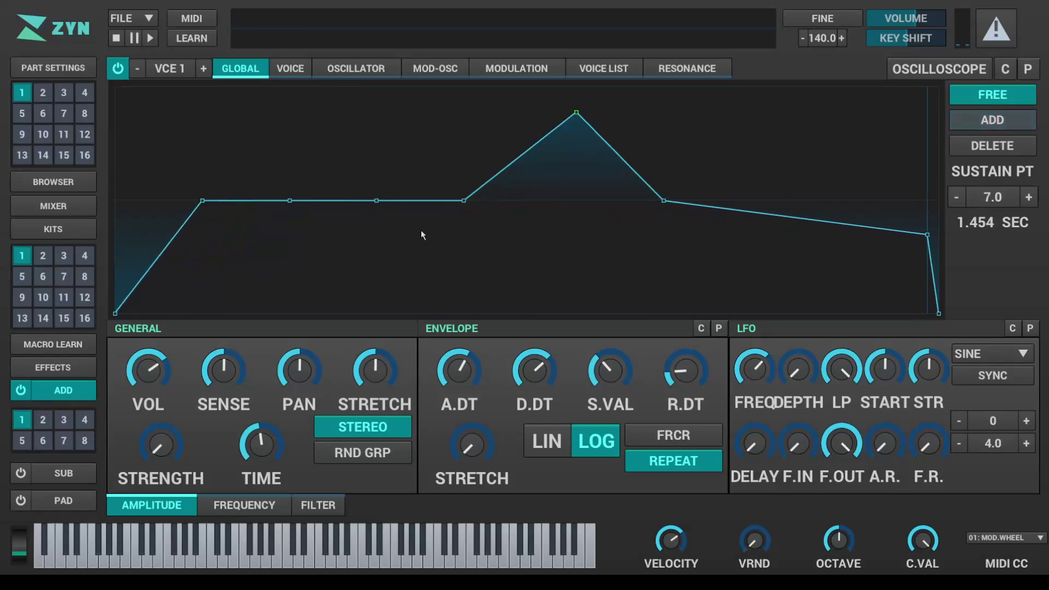
pyautogui.moveTo(420, 230); pyautogui.dragTo(413, 177)
pyautogui.moveTo(220, 192); pyautogui.dragTo(262, 257)
pyautogui.moveTo(339, 235); pyautogui.dragTo(327, 183)
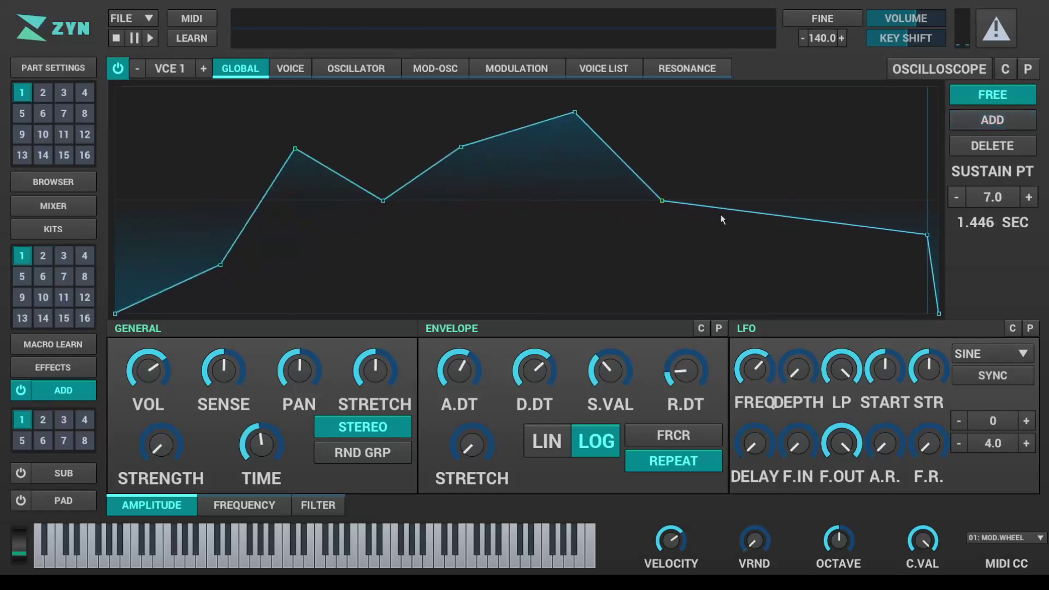
pyautogui.moveTo(720, 214); pyautogui.dragTo(673, 236)
pyautogui.moveTo(841, 262); pyautogui.dragTo(726, 270)
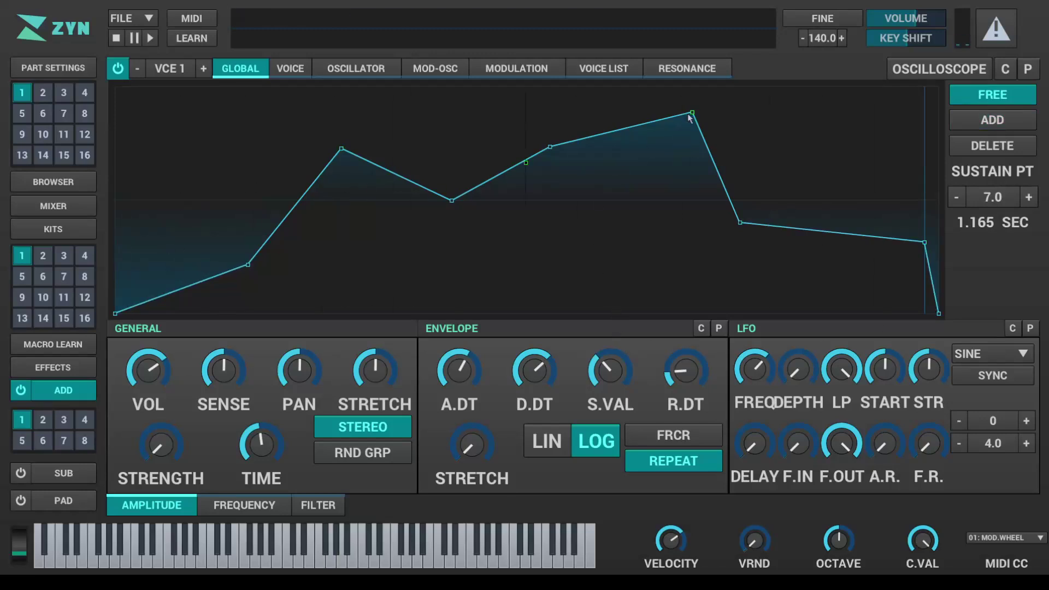
pyautogui.moveTo(692, 112); pyautogui.dragTo(692, 87)
pyautogui.moveTo(342, 149); pyautogui.dragTo(333, 86)
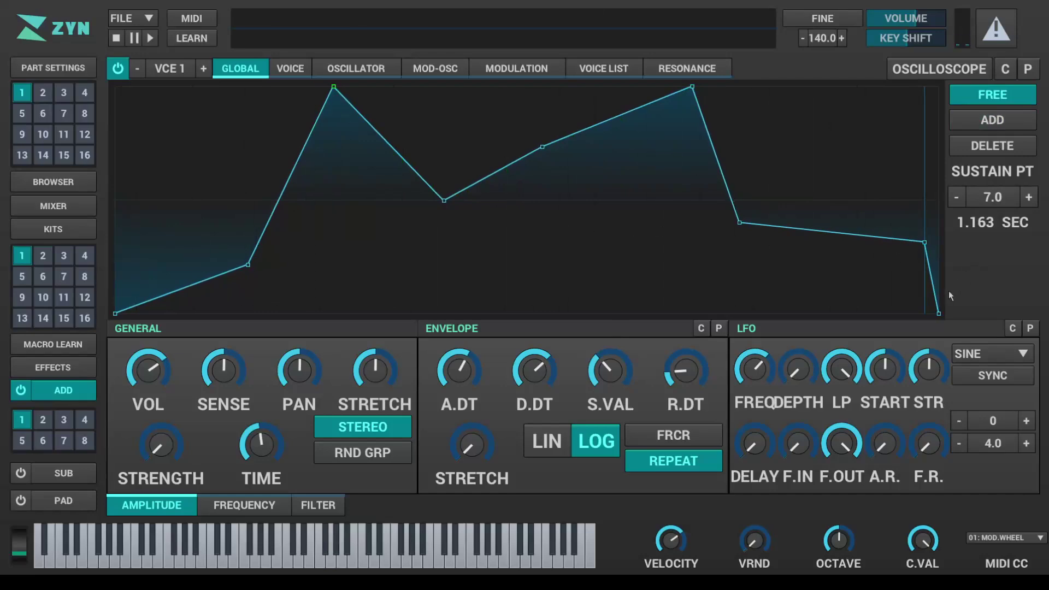
# Move the free envelope's sustain point to 4.0.
pyautogui.click(955, 199)
pyautogui.click(956, 199)
pyautogui.click(956, 199)
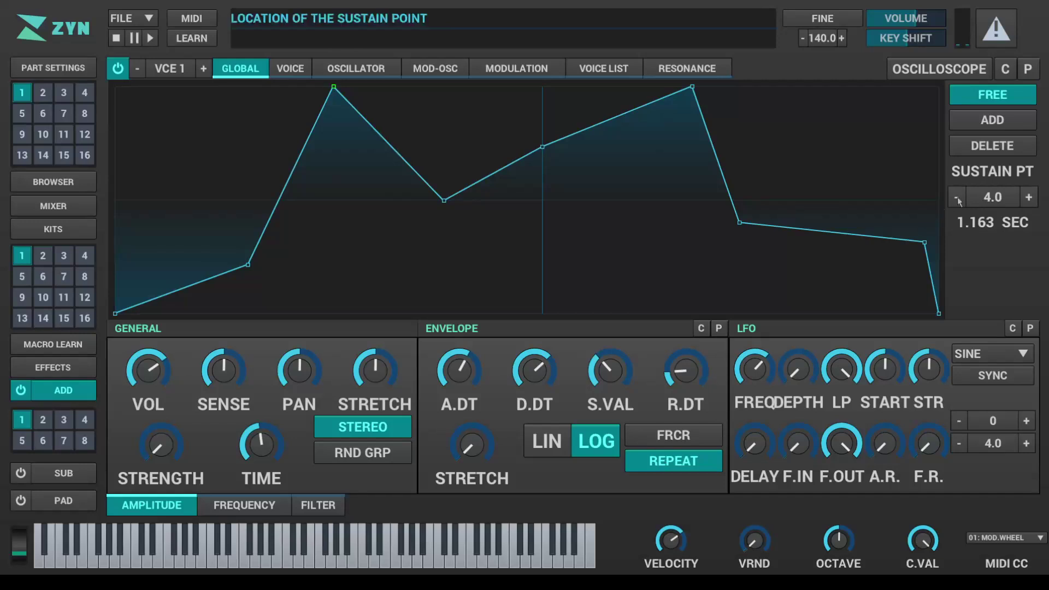
# Enable the amplitude envelope's forced release with test notes and leave FREE mode.
pyautogui.click(994, 103)
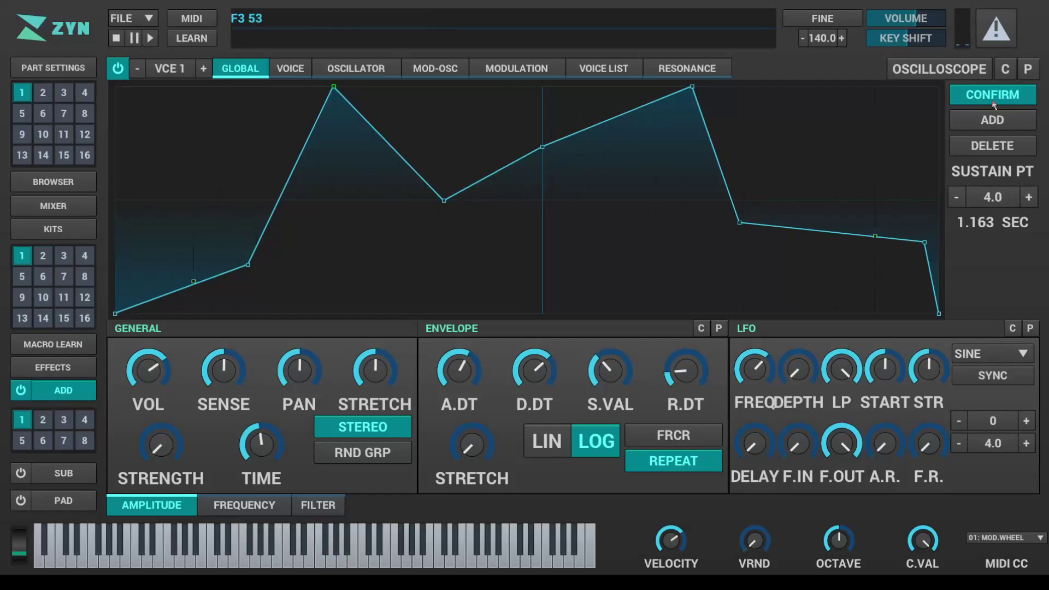
pyautogui.click(677, 435)
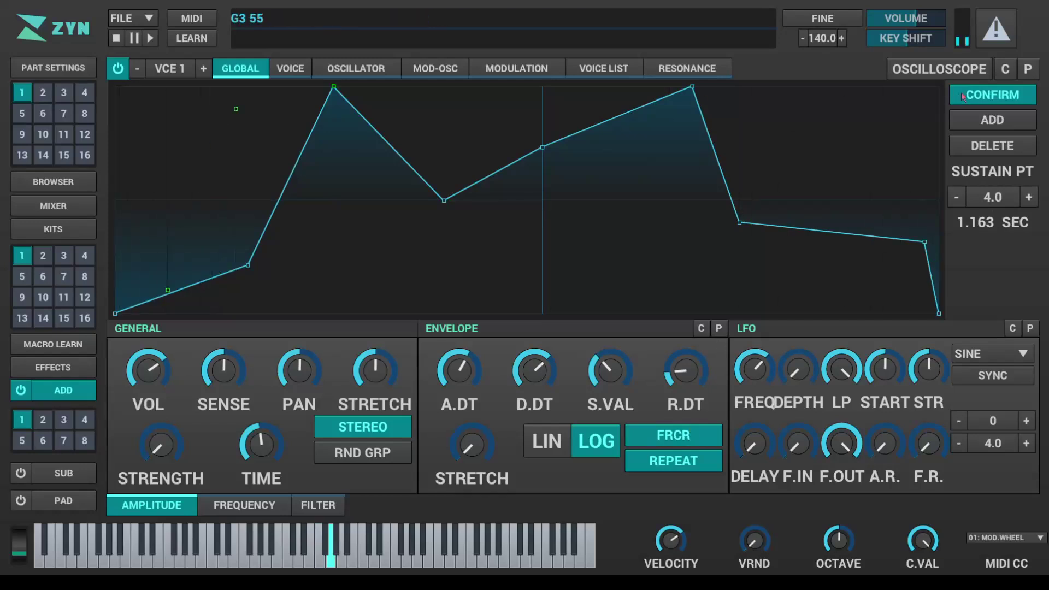
pyautogui.click(988, 96)
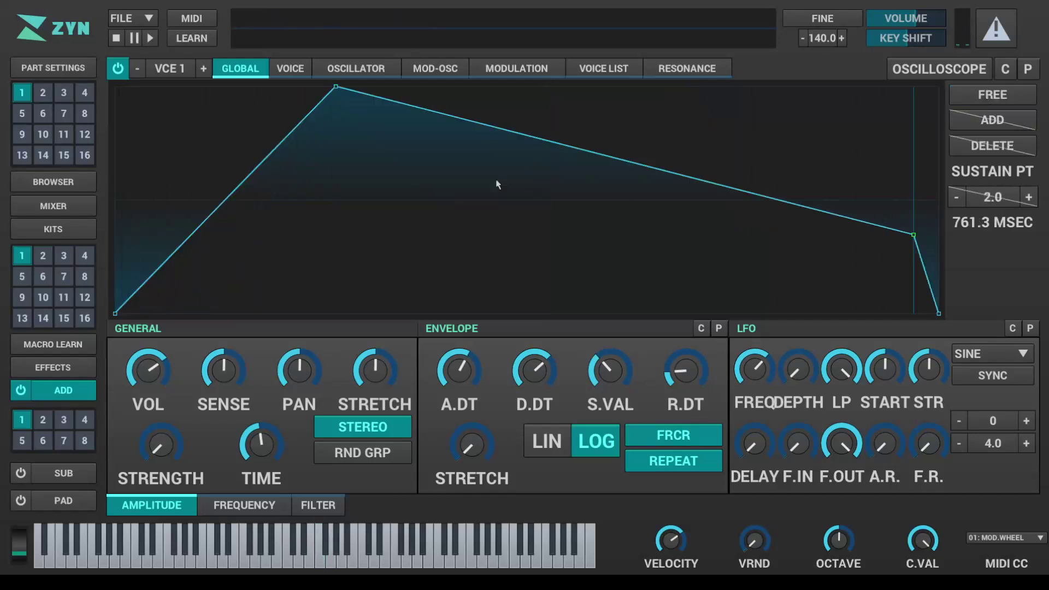
# Try a high sustain and middle settings for the envelope's attack, decay, sustain, release and stretch, and return the stretch to minimum.
pyautogui.moveTo(789, 169); pyautogui.dragTo(627, 230)
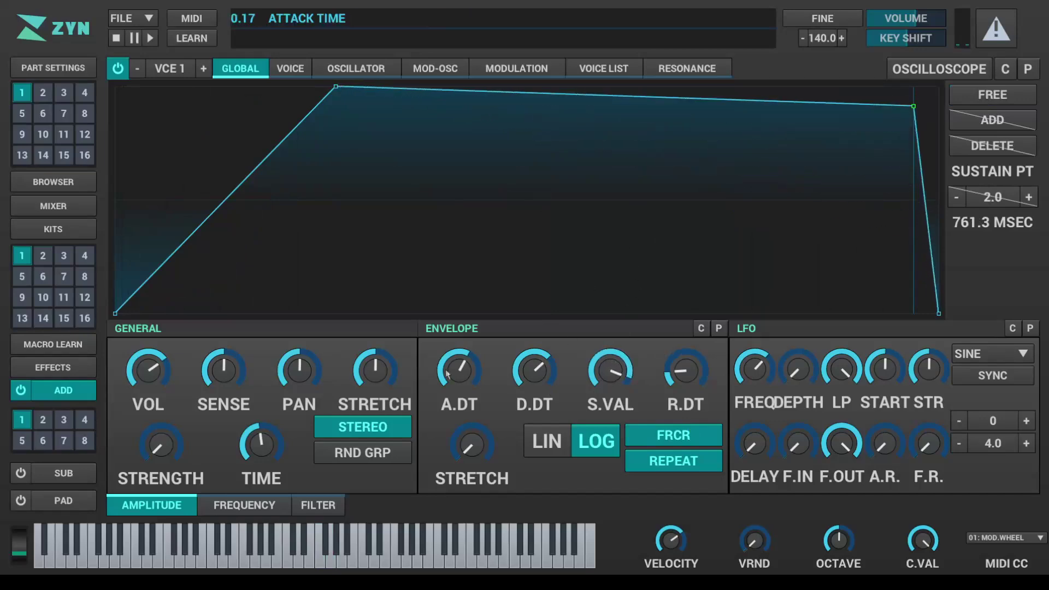
pyautogui.moveTo(440, 365); pyautogui.dragTo(448, 376)
pyautogui.moveTo(532, 376); pyautogui.dragTo(528, 372)
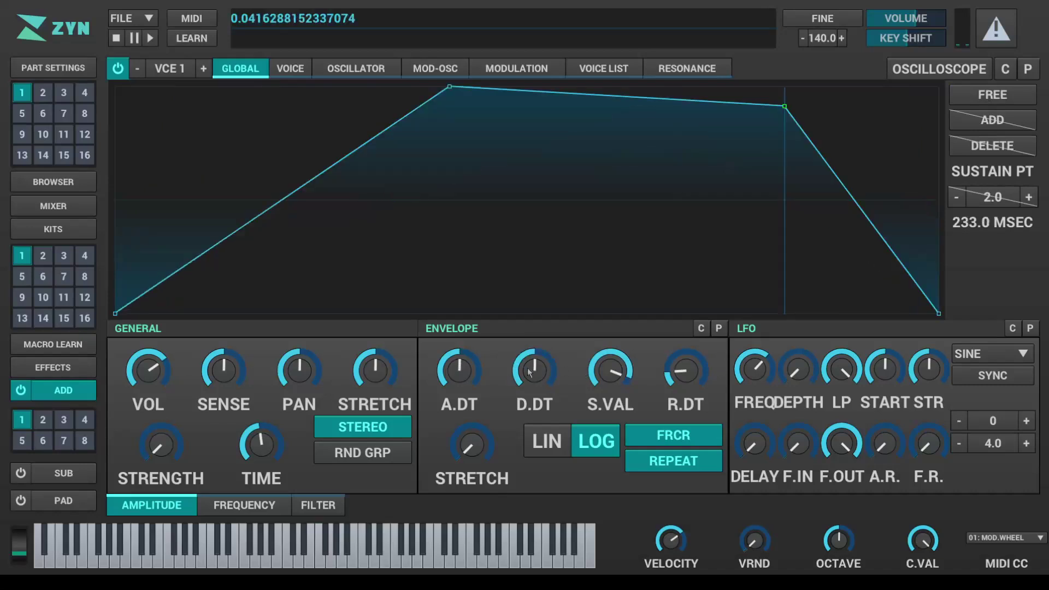
pyautogui.moveTo(610, 377); pyautogui.dragTo(612, 391)
pyautogui.moveTo(686, 377); pyautogui.dragTo(685, 363)
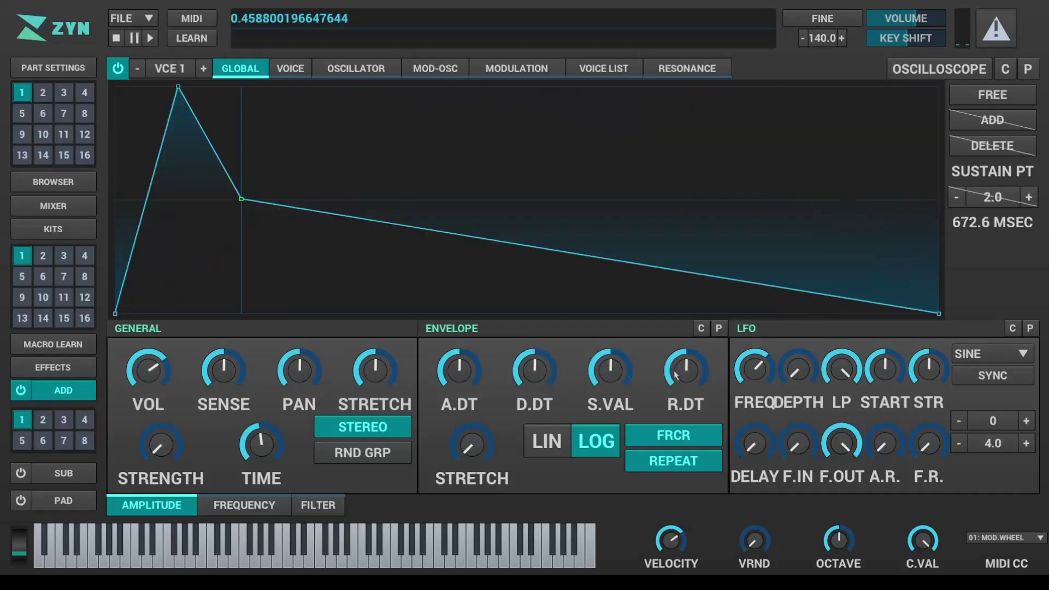
pyautogui.doubleClick(468, 448)
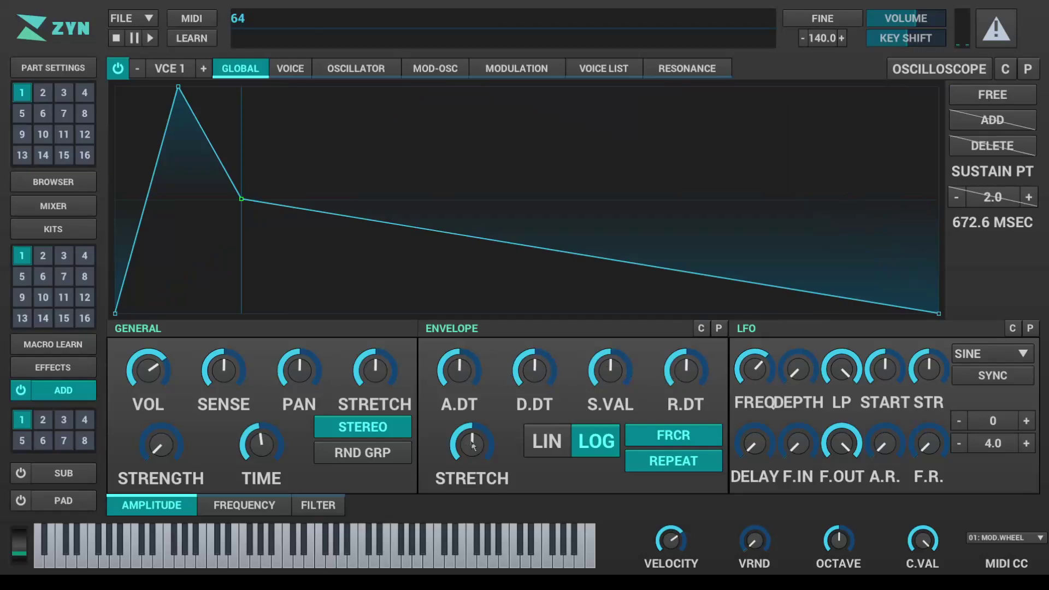
pyautogui.moveTo(467, 445); pyautogui.dragTo(468, 456)
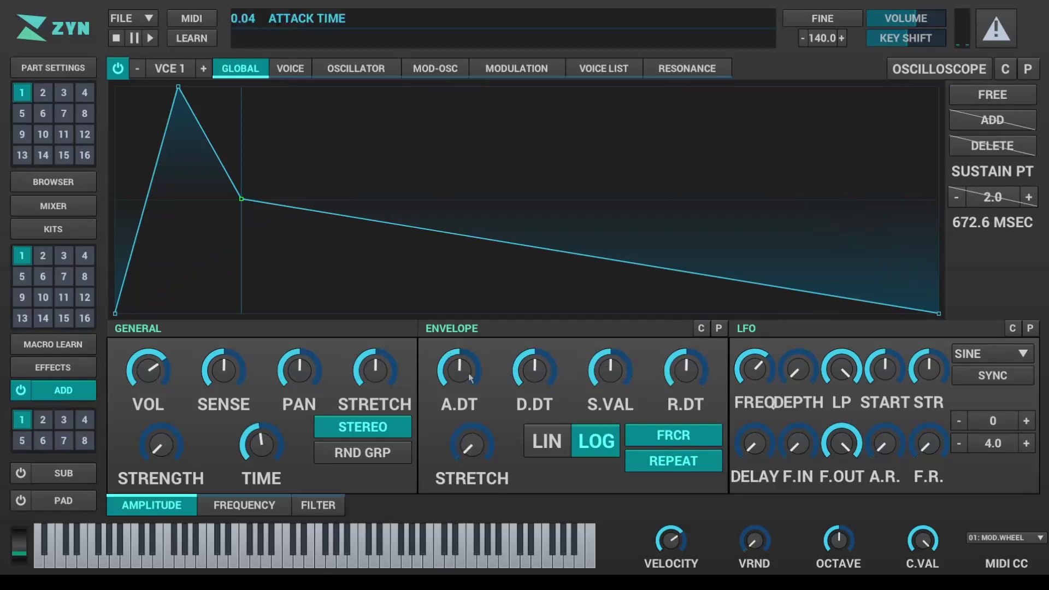
# Set the amplitude envelope to minimum attack, slightly longer decay, full sustain and a short release, about 279 ms in total.
pyautogui.moveTo(457, 377); pyautogui.dragTo(447, 460)
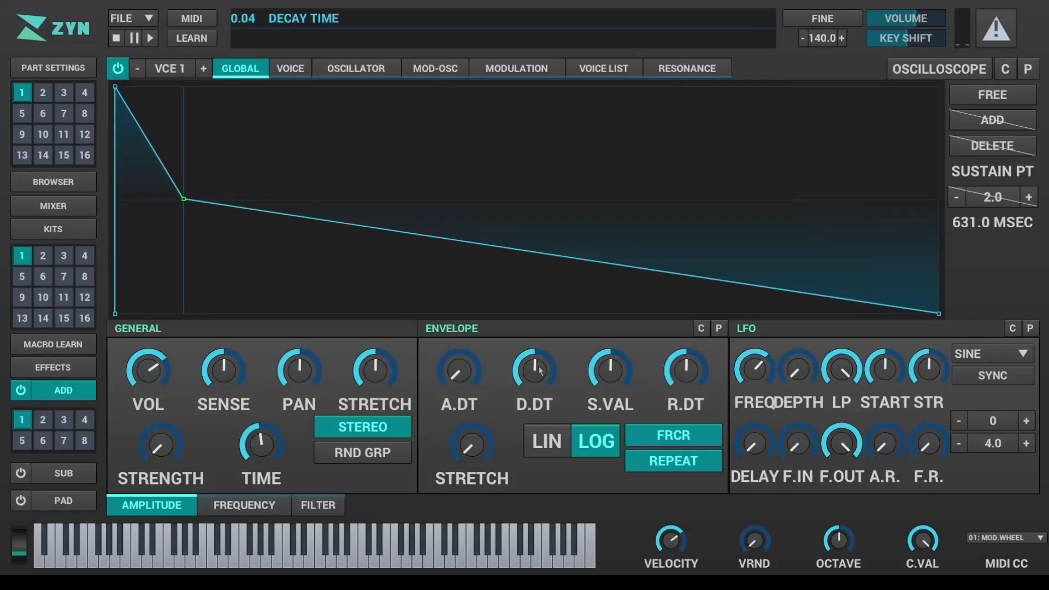
pyautogui.moveTo(538, 365)
pyautogui.mouseDown()
pyautogui.moveTo(549, 324)
pyautogui.moveTo(547, 349)
pyautogui.mouseUp()
pyautogui.moveTo(610, 371); pyautogui.dragTo(607, 288)
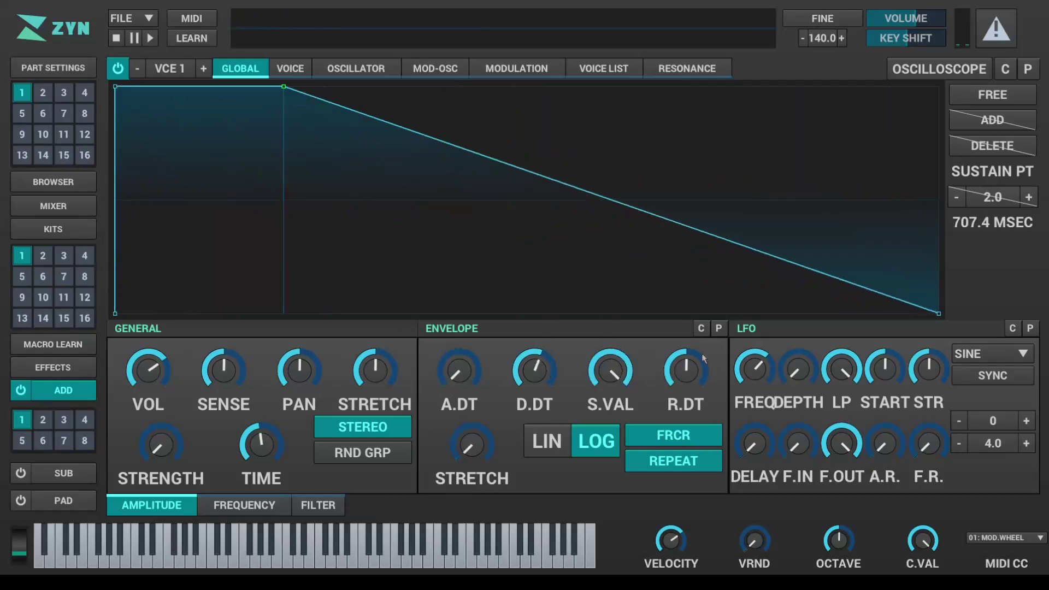
pyautogui.moveTo(686, 372); pyautogui.dragTo(694, 437)
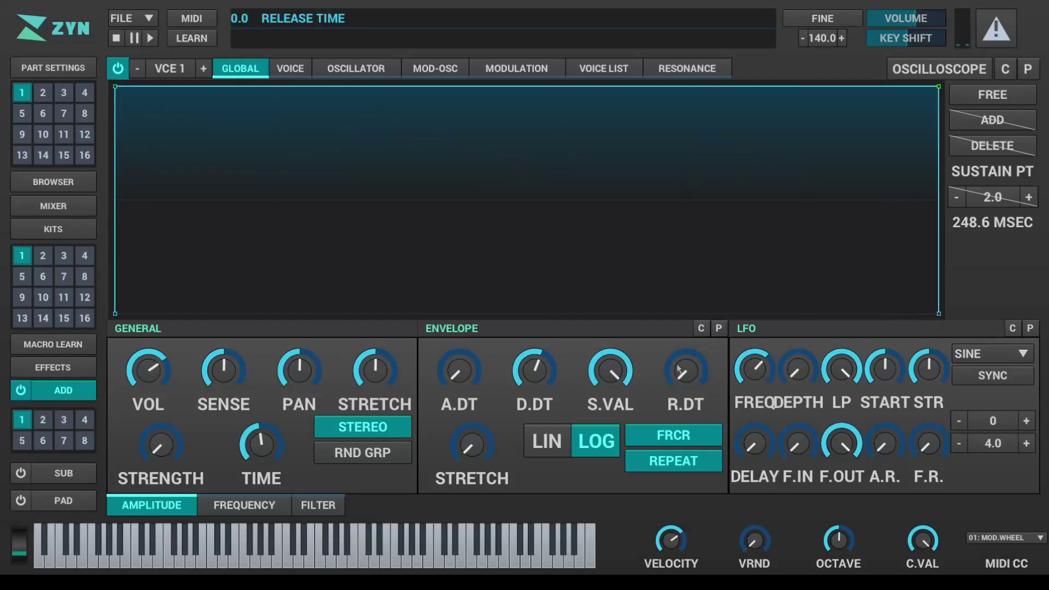
pyautogui.moveTo(685, 377); pyautogui.dragTo(684, 362)
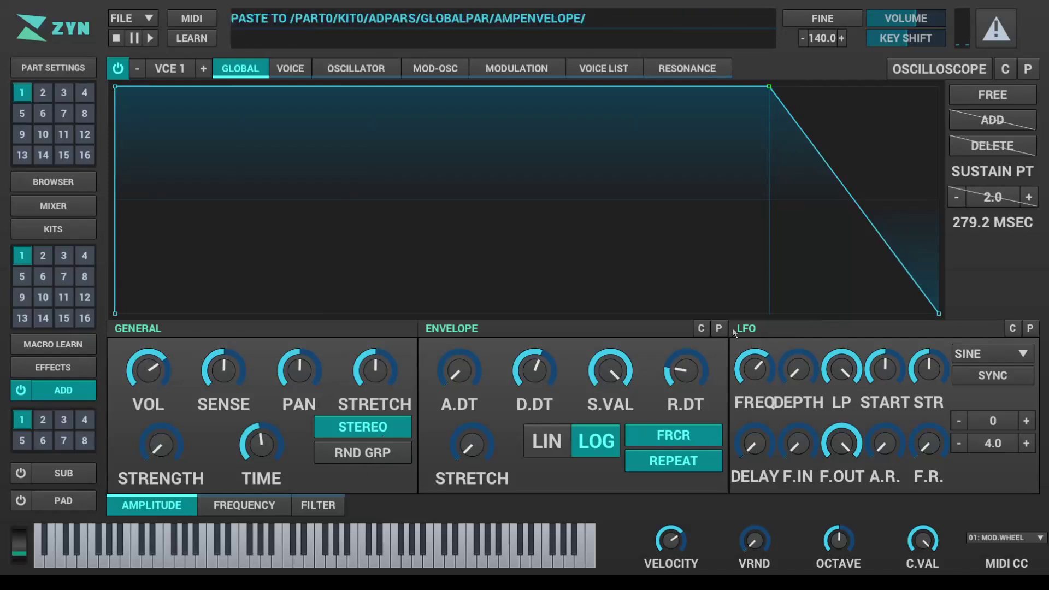
# Display the amplitude LFO and try the TRIANGLE, SQUARE and UP shapes.
pyautogui.click(869, 328)
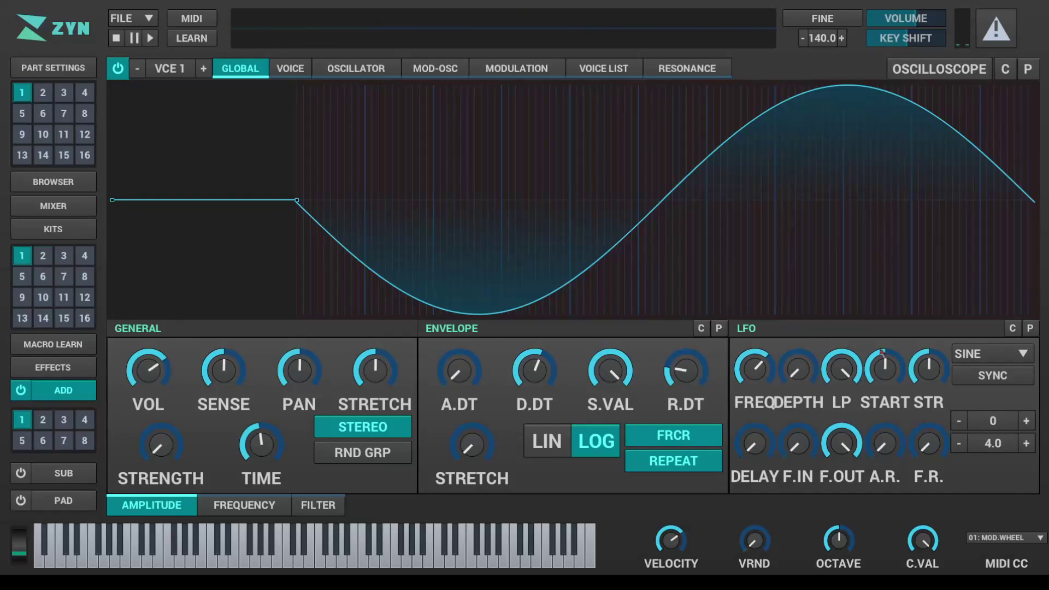
pyautogui.click(989, 354)
pyautogui.click(983, 373)
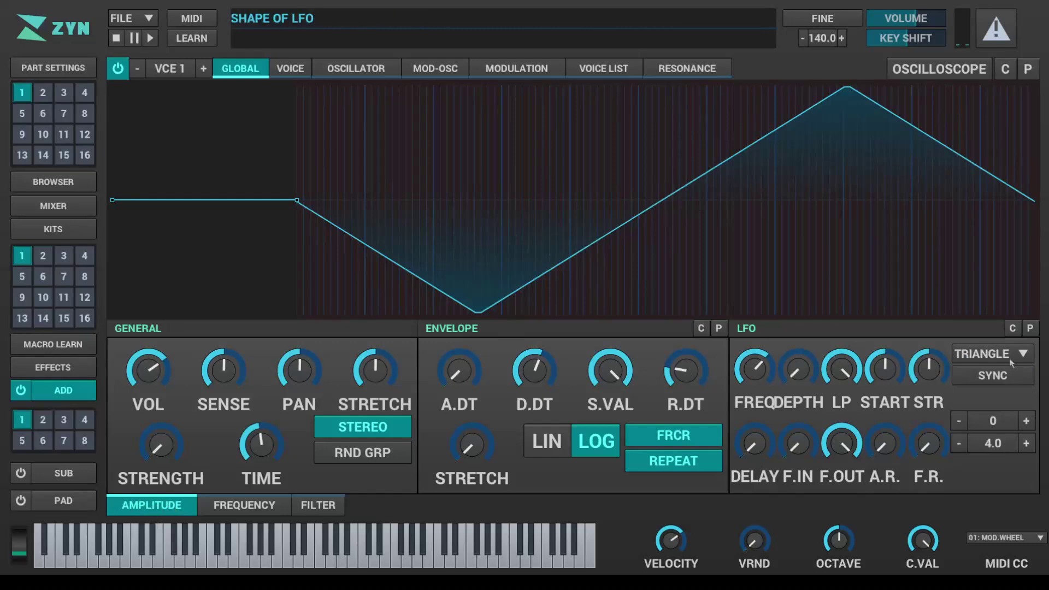
pyautogui.click(988, 354)
pyautogui.click(1013, 393)
pyautogui.click(989, 354)
pyautogui.click(999, 412)
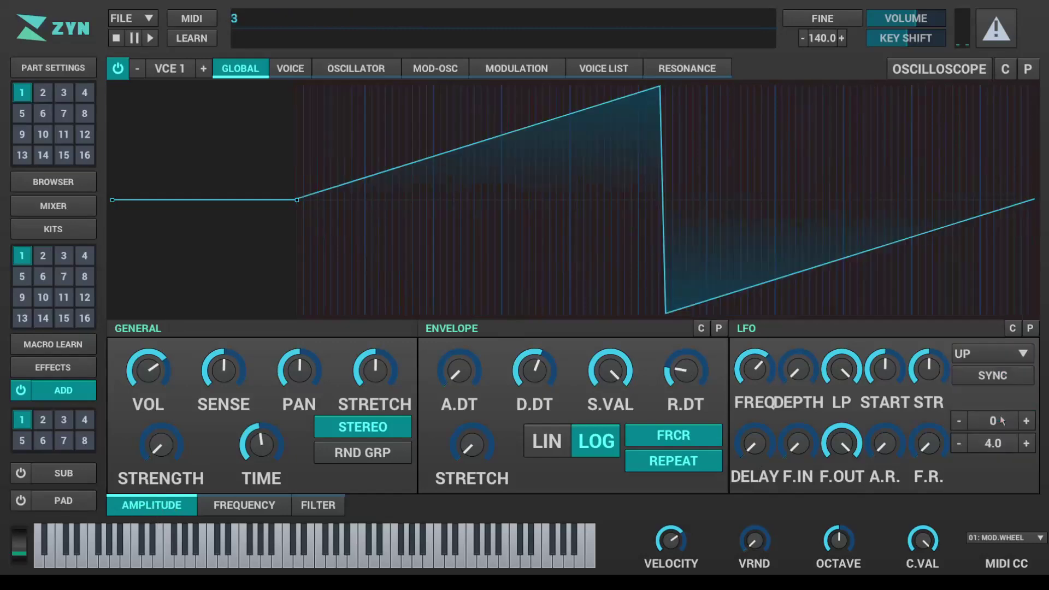
# Try the EXP1, DOWN and RANDOM shapes on the amplitude LFO and return it to SINE.
pyautogui.click(988, 354)
pyautogui.click(999, 451)
pyautogui.click(989, 354)
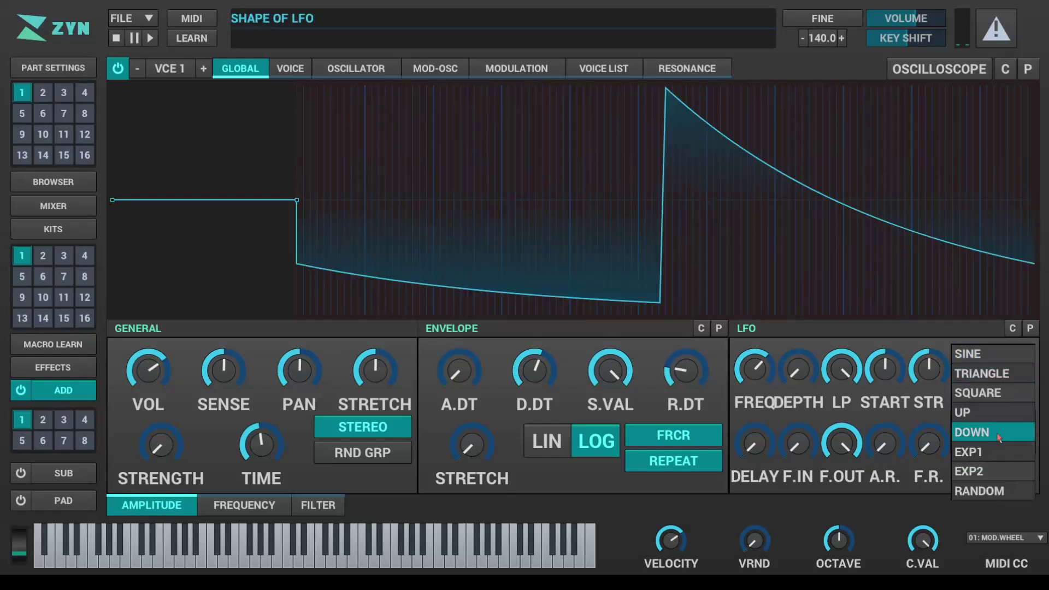
pyautogui.click(977, 432)
pyautogui.click(988, 353)
pyautogui.click(978, 490)
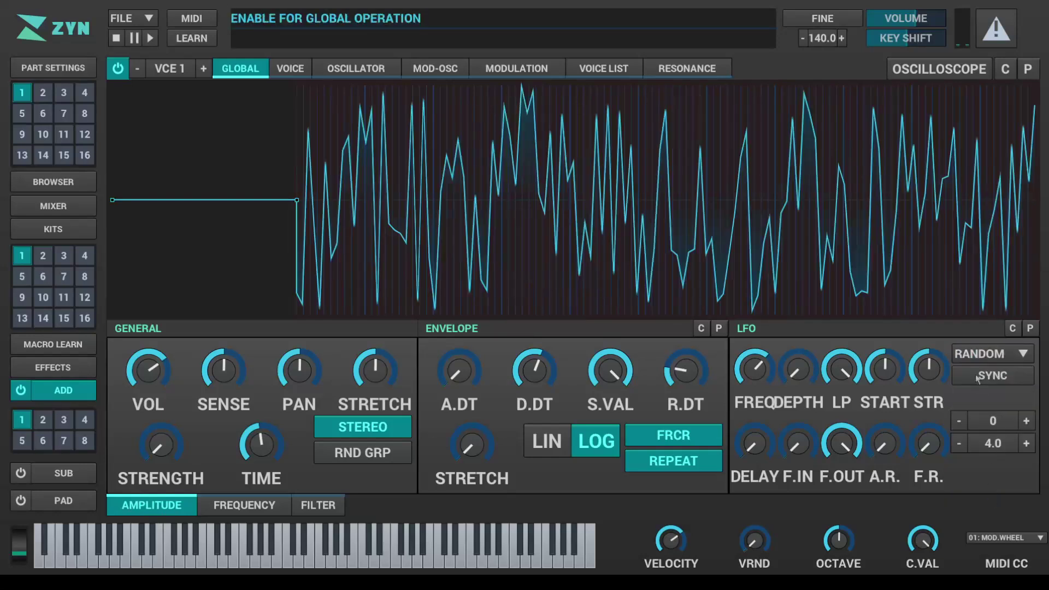
pyautogui.click(976, 355)
pyautogui.click(976, 355)
# Try the amplitude LFO depth at 127, reduce it to a low setting and lower the LFO frequency.
pyautogui.scroll(2, 798, 390)
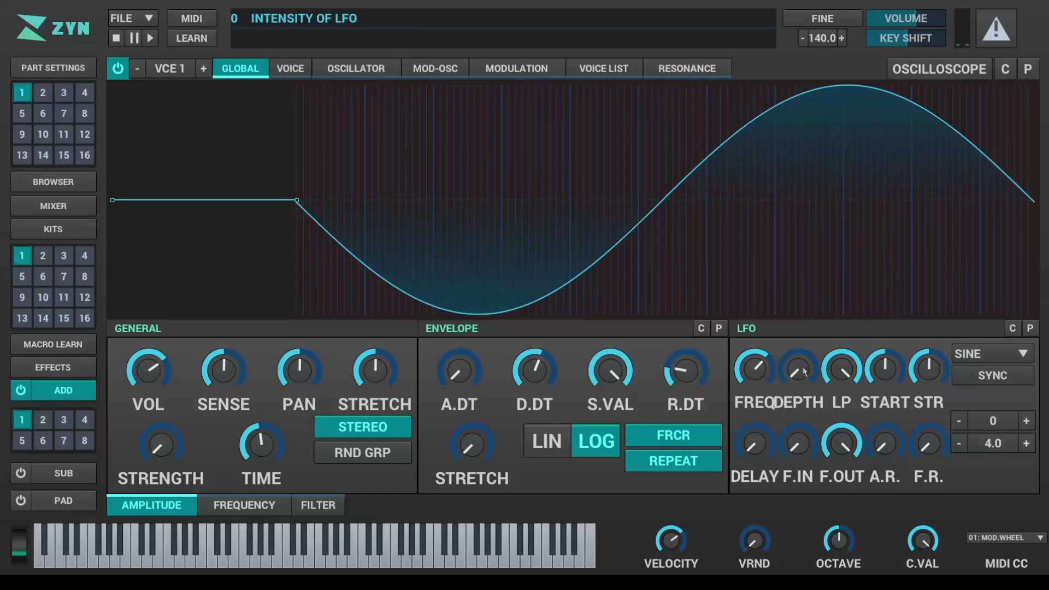
pyautogui.scroll(5, 798, 372)
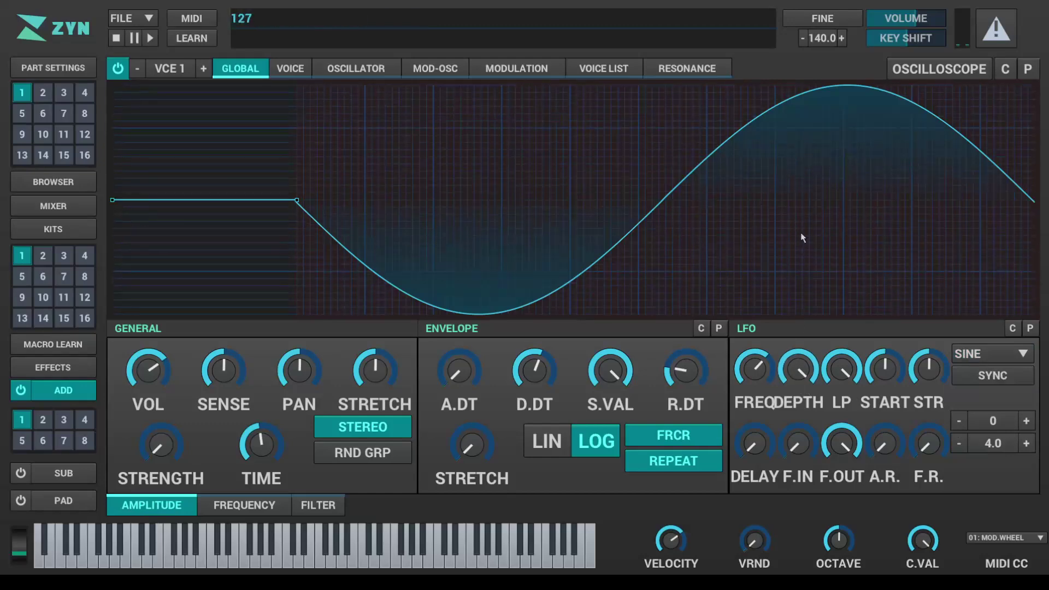
pyautogui.scroll(-5, 792, 361)
pyautogui.scroll(-3, 761, 385)
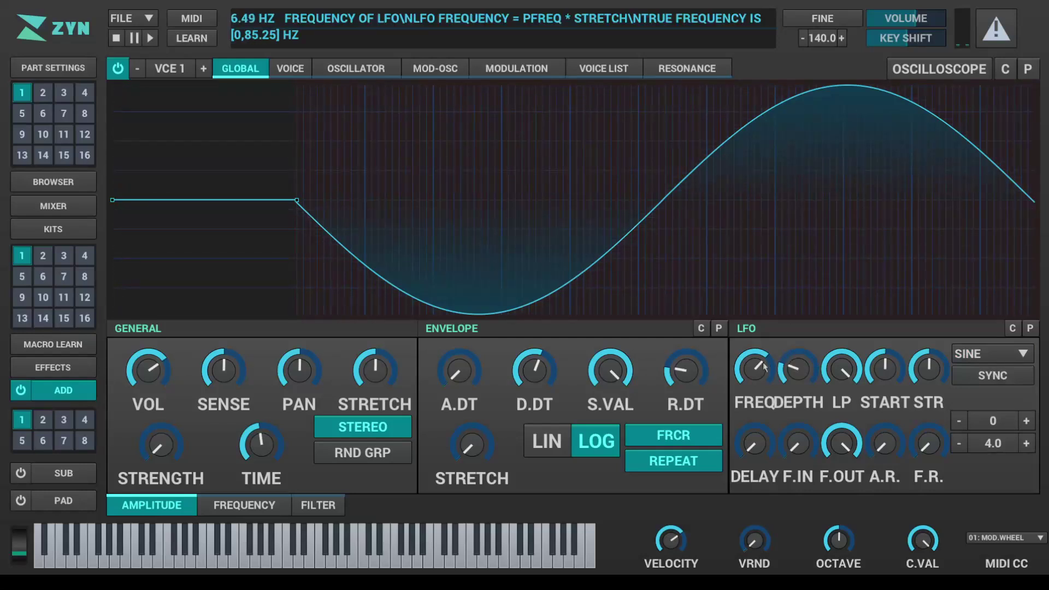
pyautogui.scroll(-2, 752, 373)
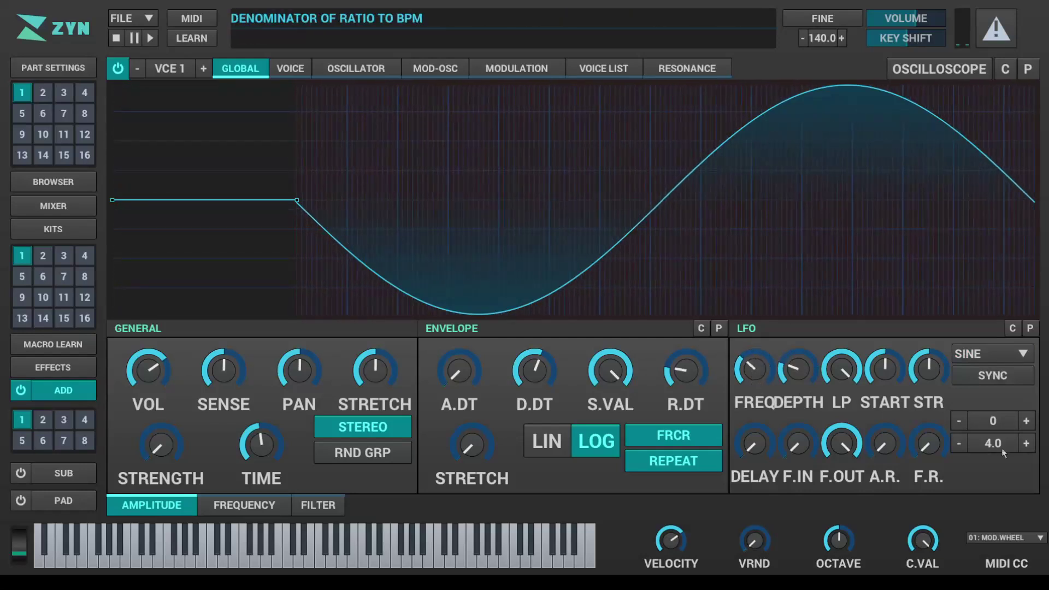
# Set the LFO's BPM ratio to 1 over 4.0 and play test notes with a higher depth.
pyautogui.click(1026, 421)
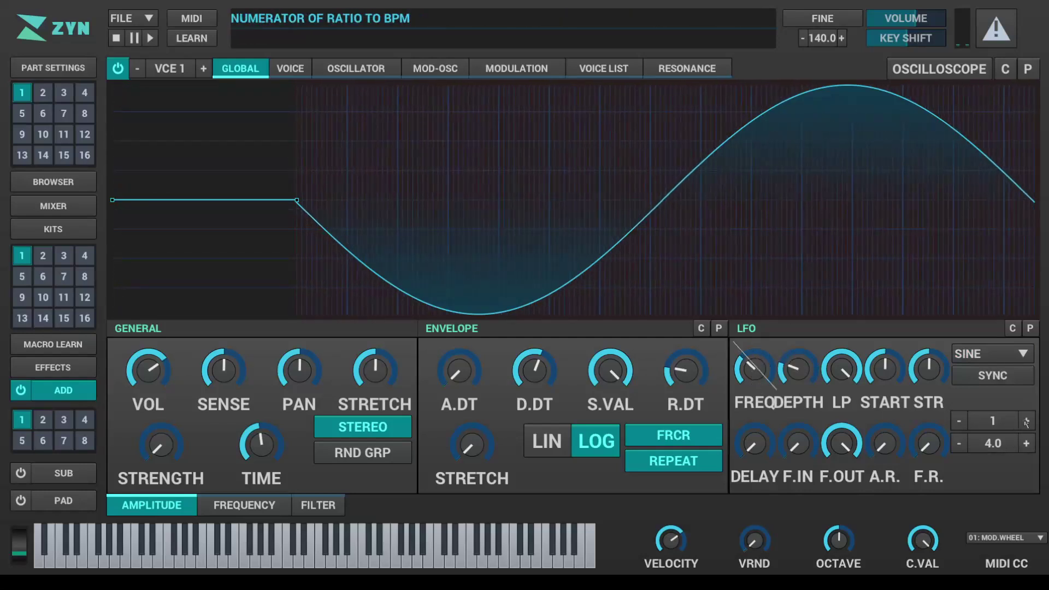
pyautogui.click(361, 567)
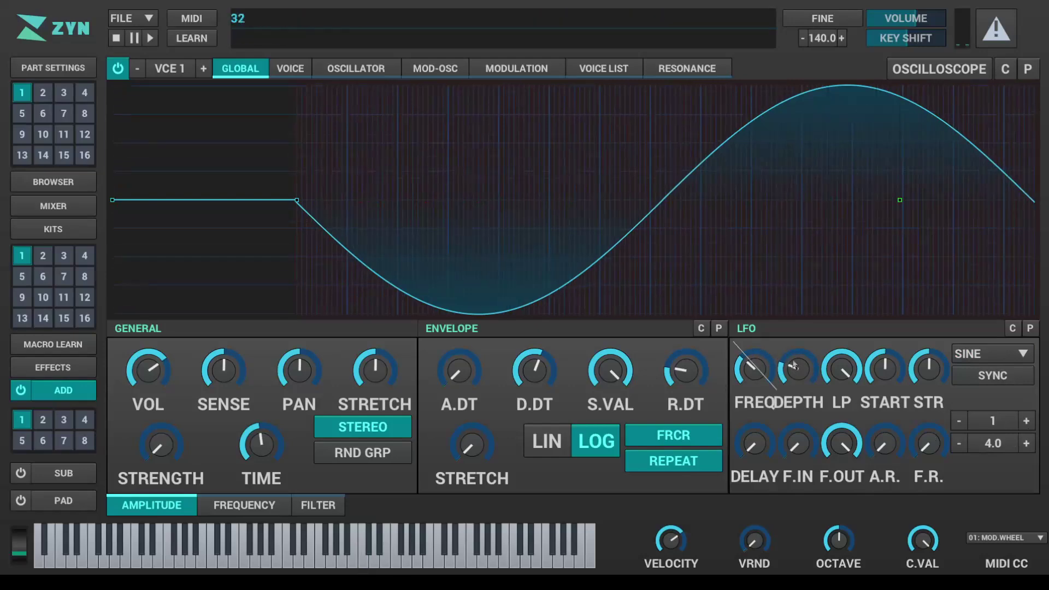
pyautogui.click(354, 542)
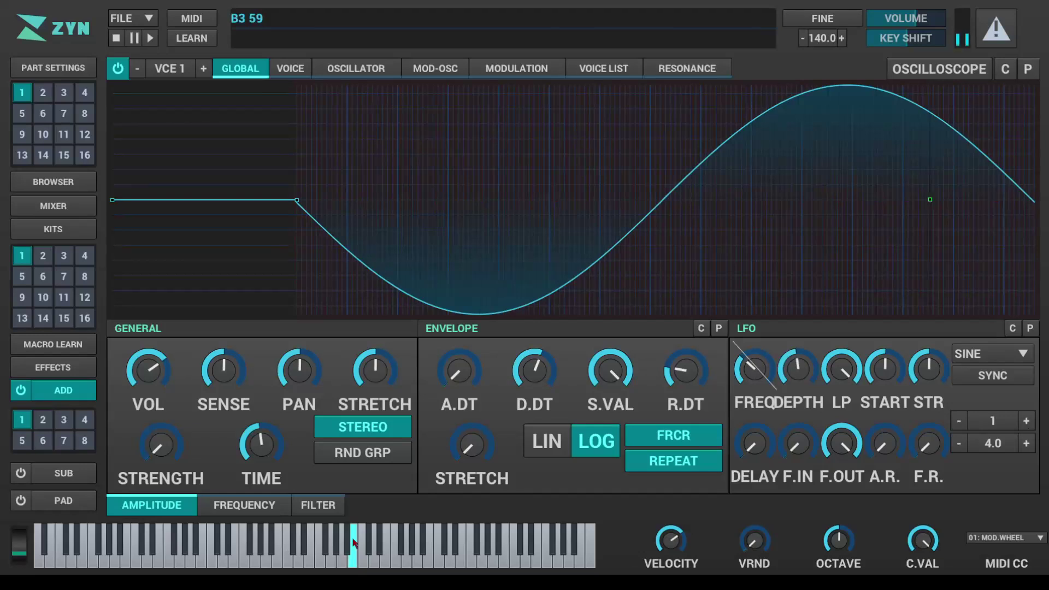
# Reset the amplitude LFO depth to zero with its delay raised to about mid-range, and switch to the voice settings.
pyautogui.scroll(-5, 797, 371)
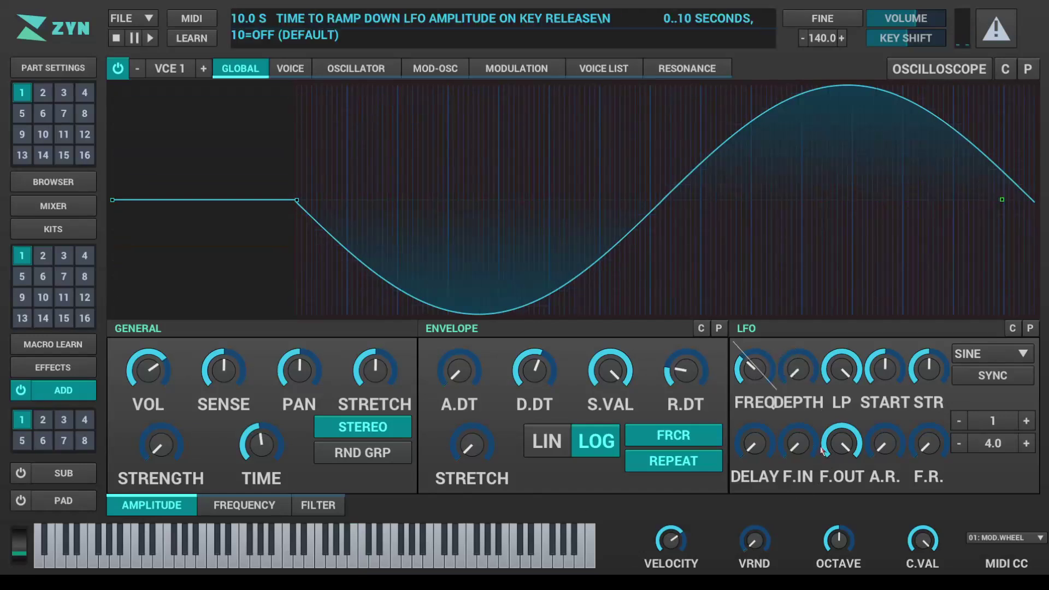
pyautogui.scroll(5, 755, 443)
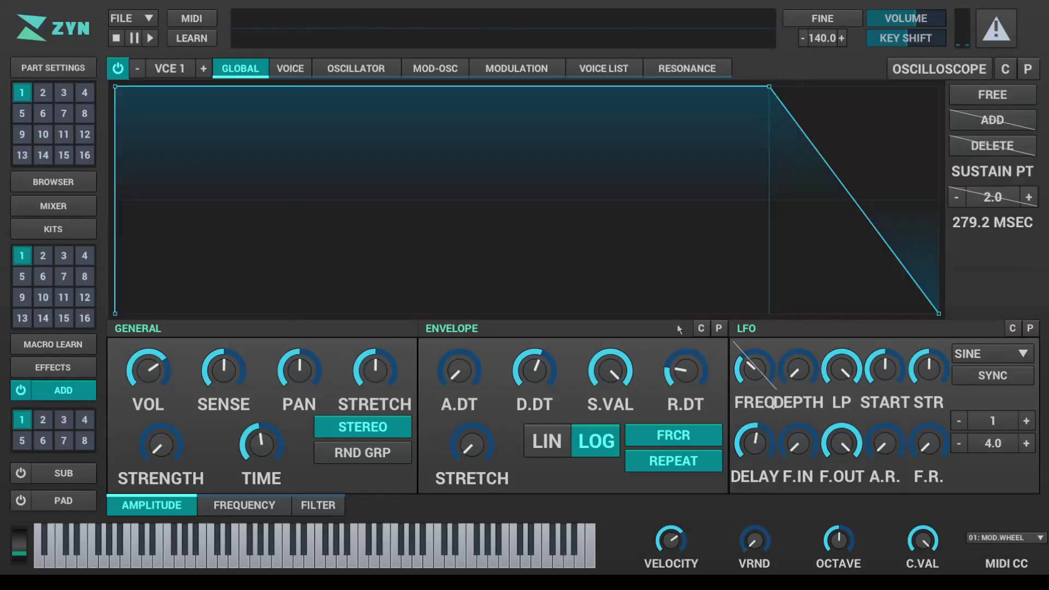
pyautogui.click(291, 67)
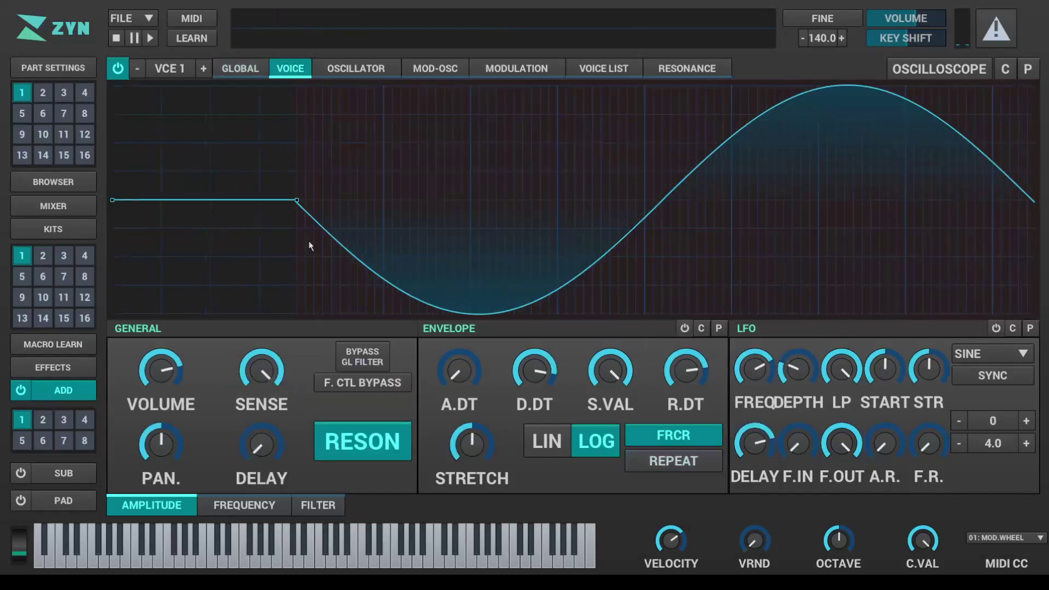
# Return to the global amplitude LFO, raise its depth to 89 and shorten its delay while playing test notes.
pyautogui.click(251, 69)
pyautogui.click(779, 329)
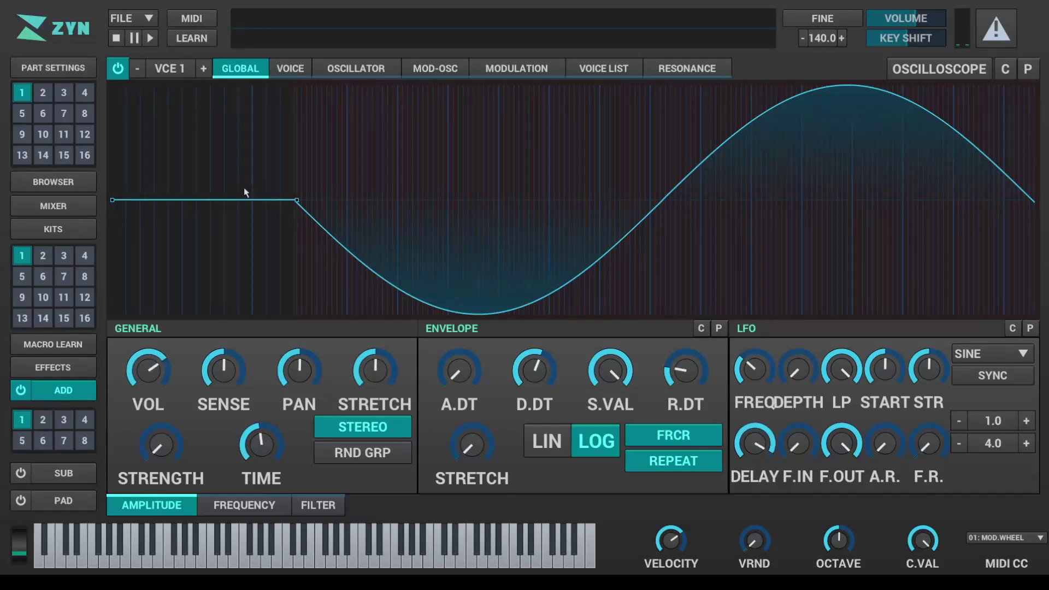
pyautogui.click(359, 554)
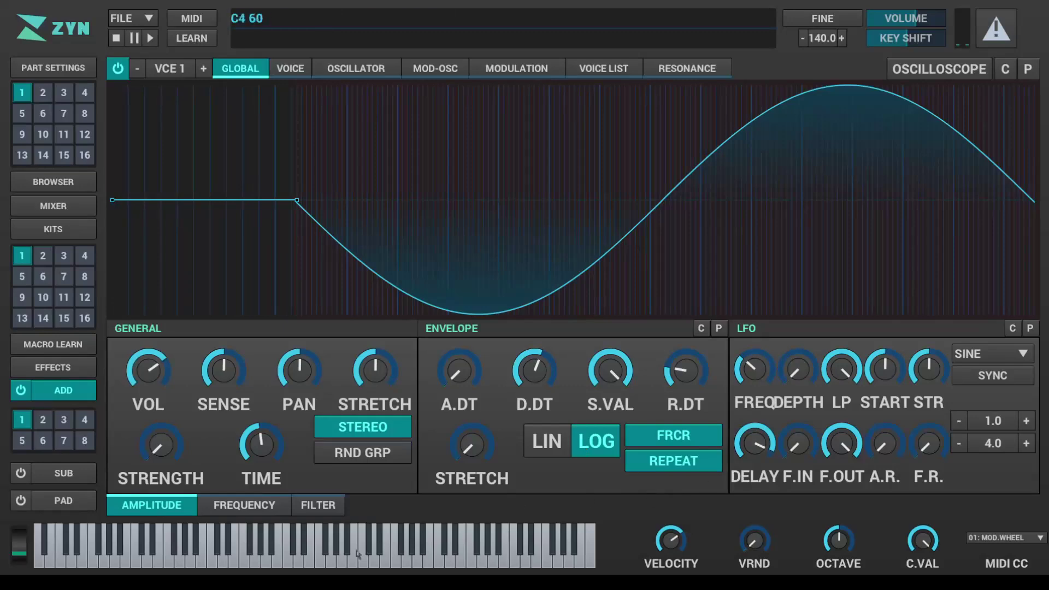
pyautogui.click(339, 559)
pyautogui.scroll(-3, 754, 443)
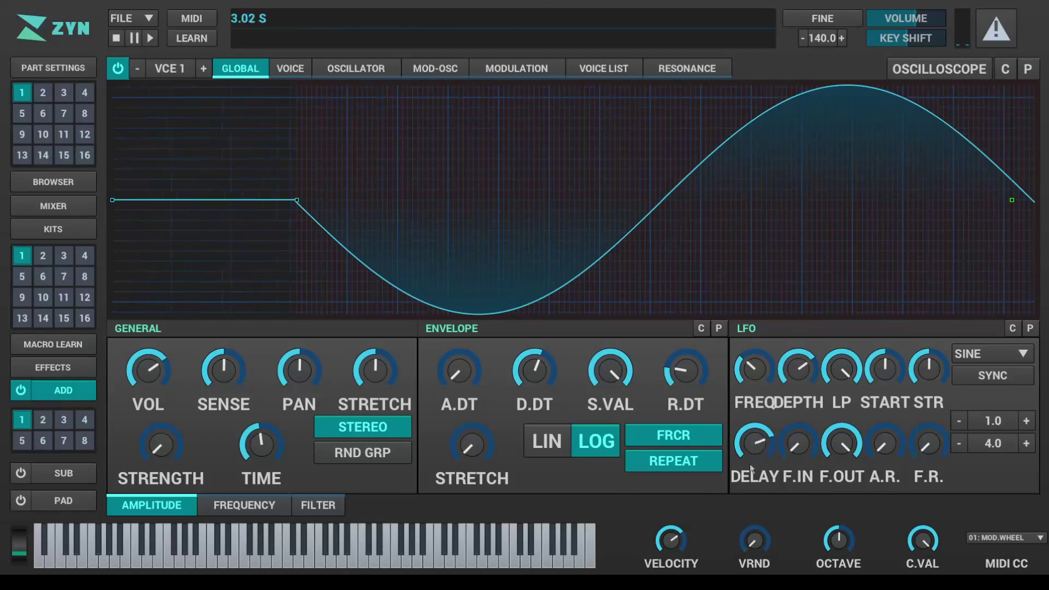
pyautogui.click(393, 554)
pyautogui.click(393, 553)
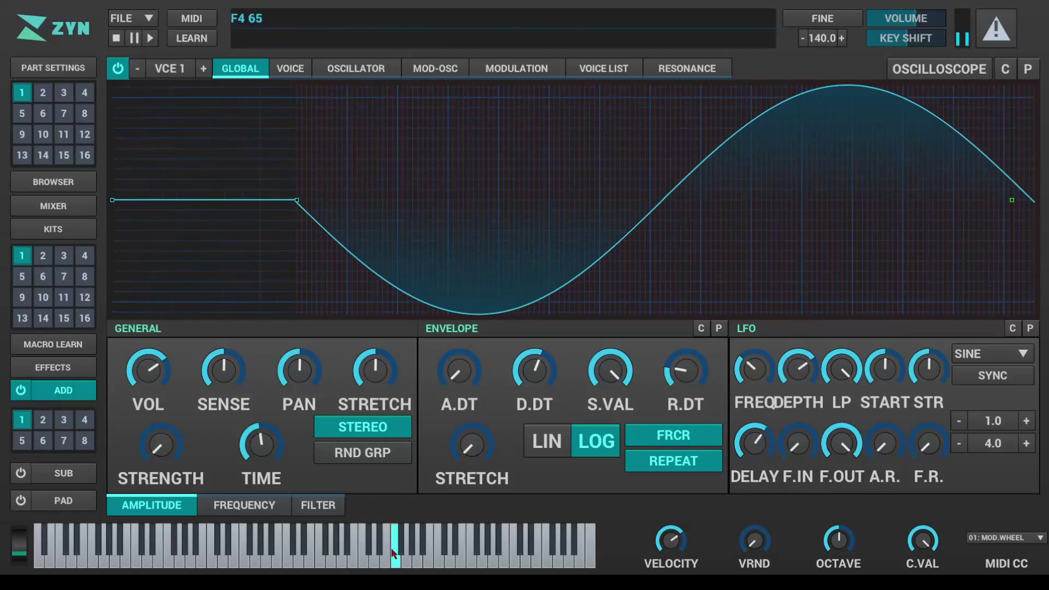
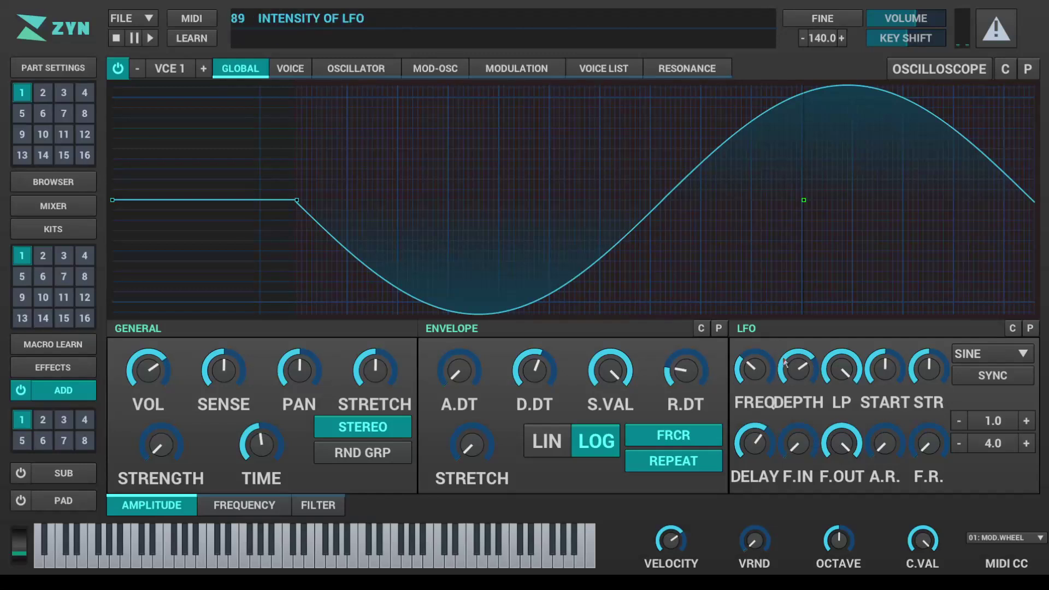
# Try a 4.0 s fade-in on the amplitude LFO, then reduce both fade-in and delay to zero.
pyautogui.scroll(4, 796, 453)
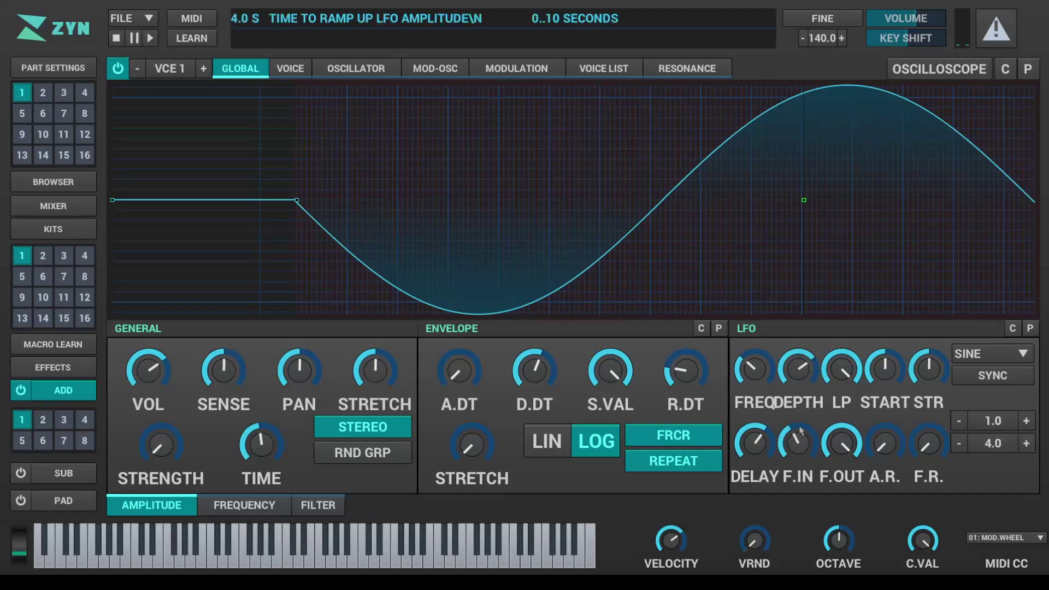
pyautogui.scroll(-5, 753, 446)
pyautogui.scroll(-4, 795, 446)
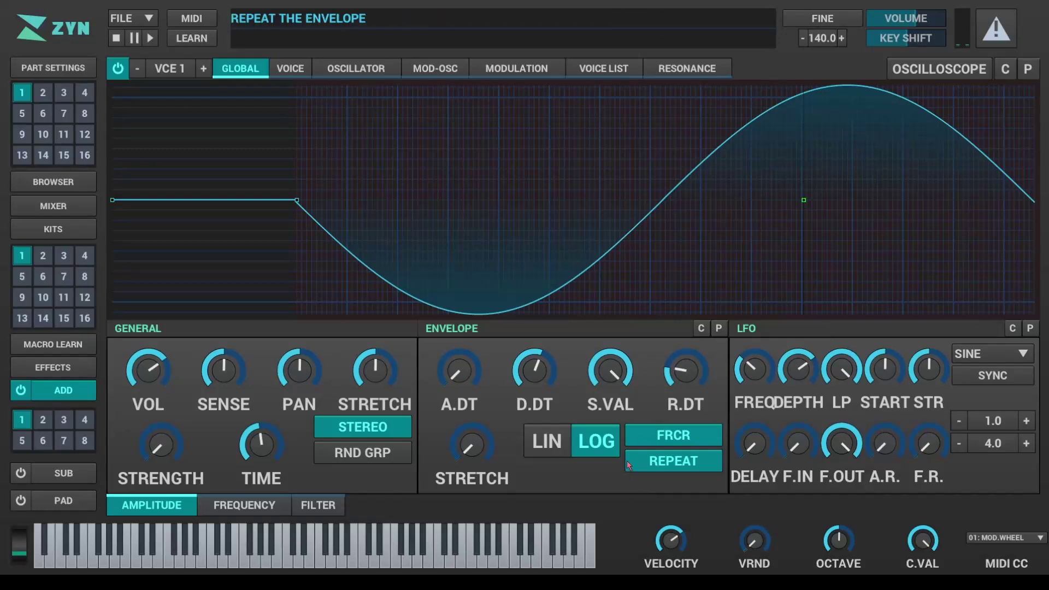
# Enable sync on the amplitude LFO, lower its frequency and depth, and set the first BPM ratio value to 0.0.
pyautogui.click(1012, 377)
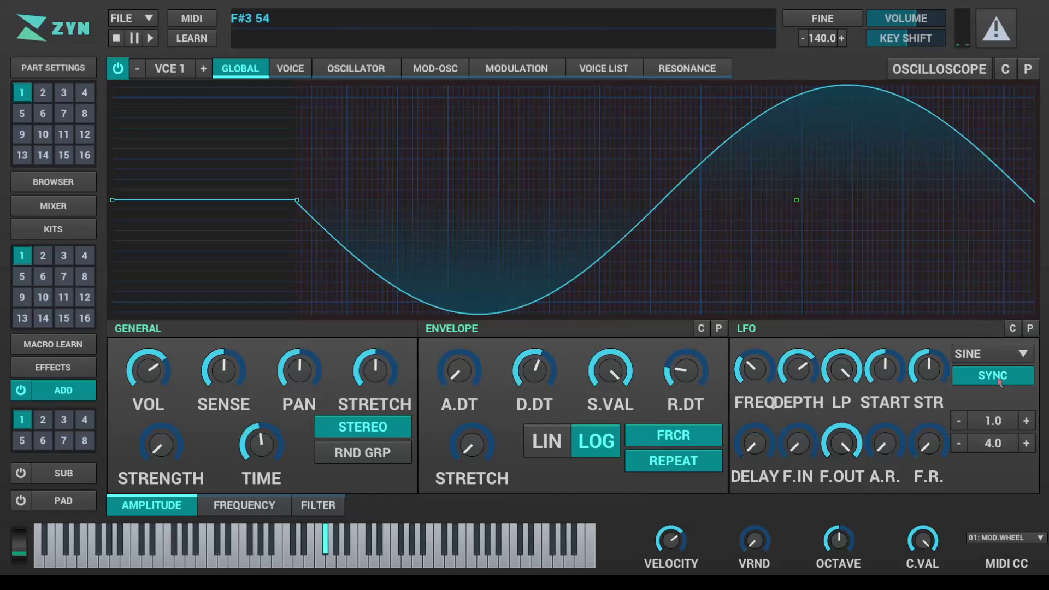
pyautogui.scroll(-5, 778, 376)
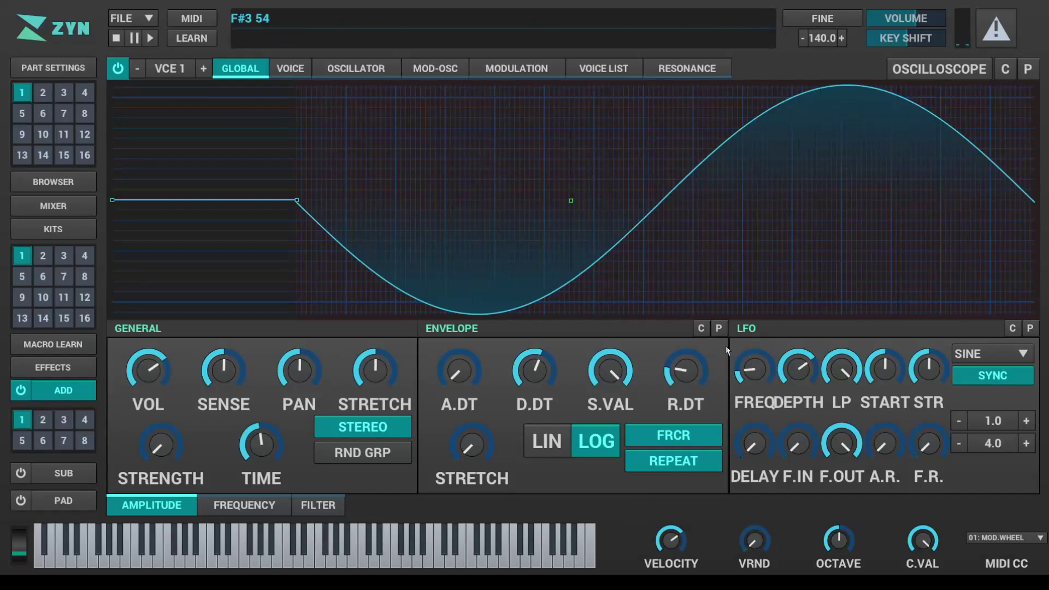
pyautogui.click(580, 330)
pyautogui.click(779, 334)
pyautogui.moveTo(797, 369)
pyautogui.mouseDown()
pyautogui.moveTo(797, 408)
pyautogui.moveTo(791, 395)
pyautogui.mouseUp()
pyautogui.click(955, 422)
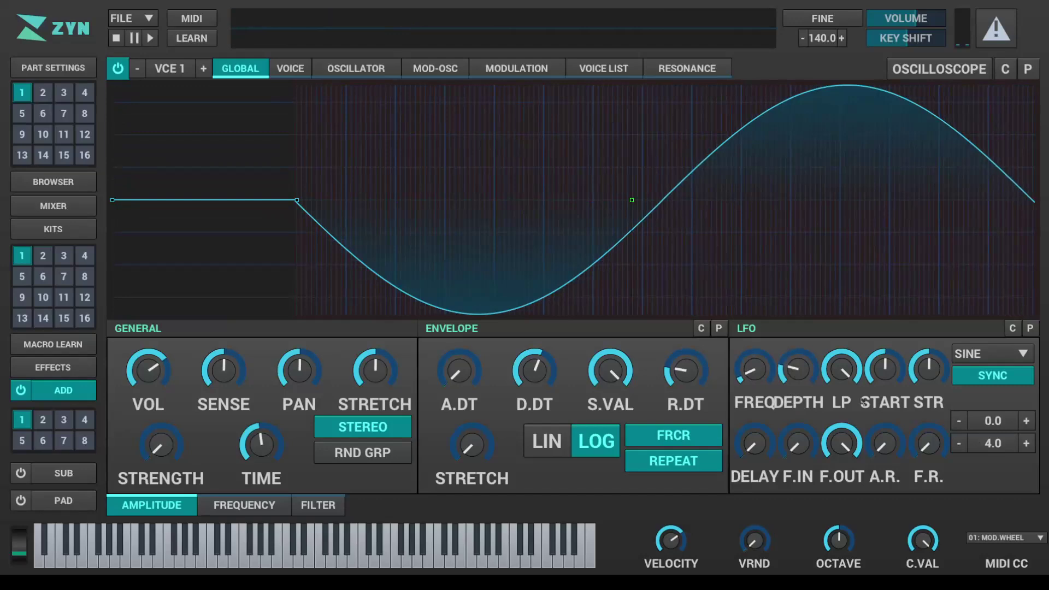
# Raise the amplitude LFO's frequency and depth and compare test notes with sync off and on.
pyautogui.moveTo(746, 366)
pyautogui.mouseDown()
pyautogui.moveTo(746, 353)
pyautogui.moveTo(763, 379)
pyautogui.mouseUp()
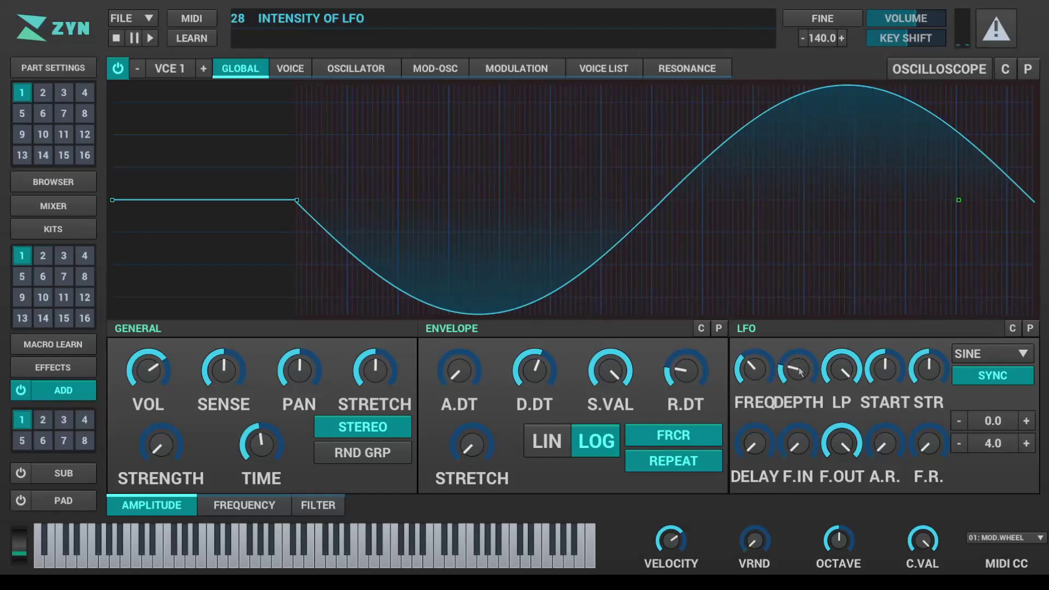
pyautogui.moveTo(798, 371); pyautogui.dragTo(800, 355)
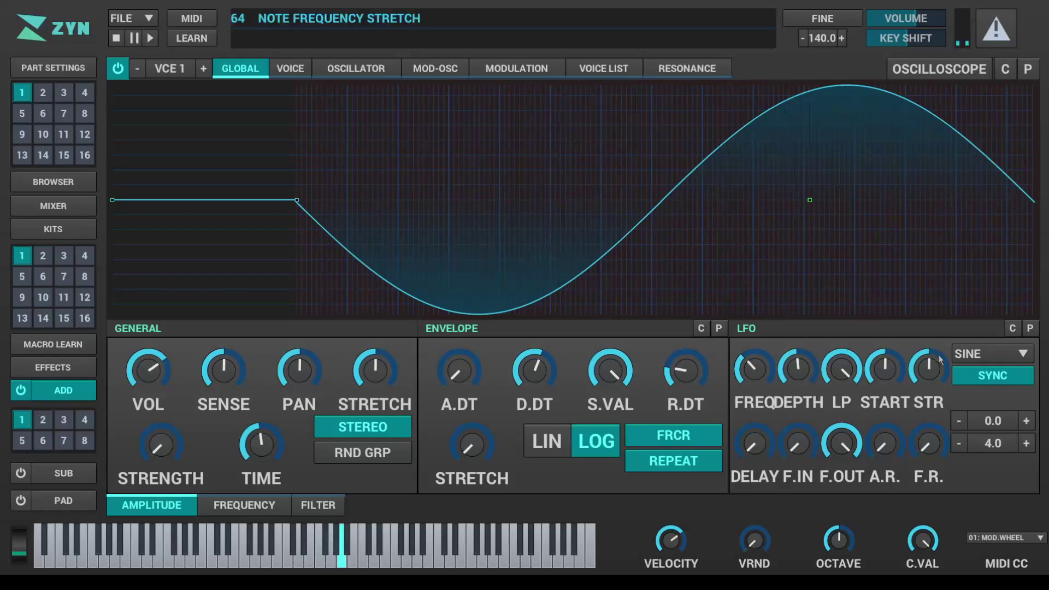
pyautogui.click(978, 376)
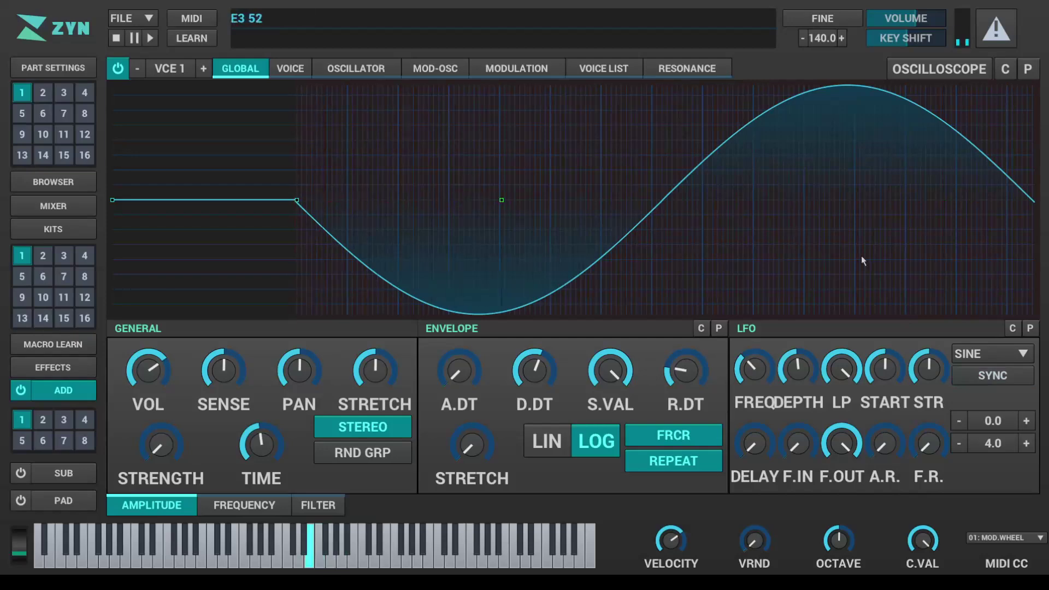
pyautogui.click(961, 382)
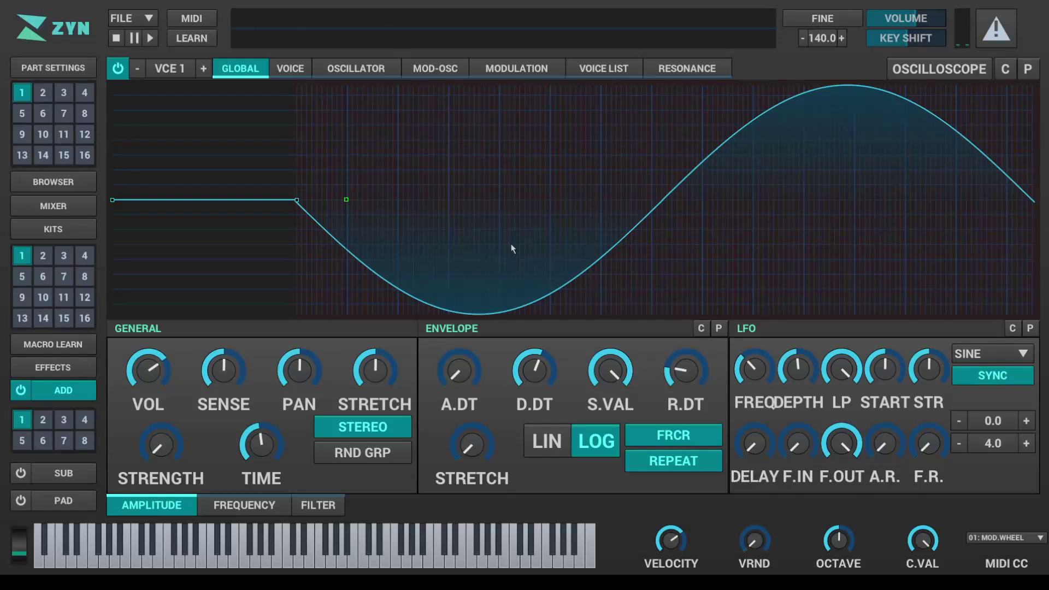
# Turn off the amplitude LFO's sync, set its frequency to 0.23 Hz and reduce its depth to zero.
pyautogui.click(992, 375)
pyautogui.moveTo(778, 365); pyautogui.dragTo(781, 383)
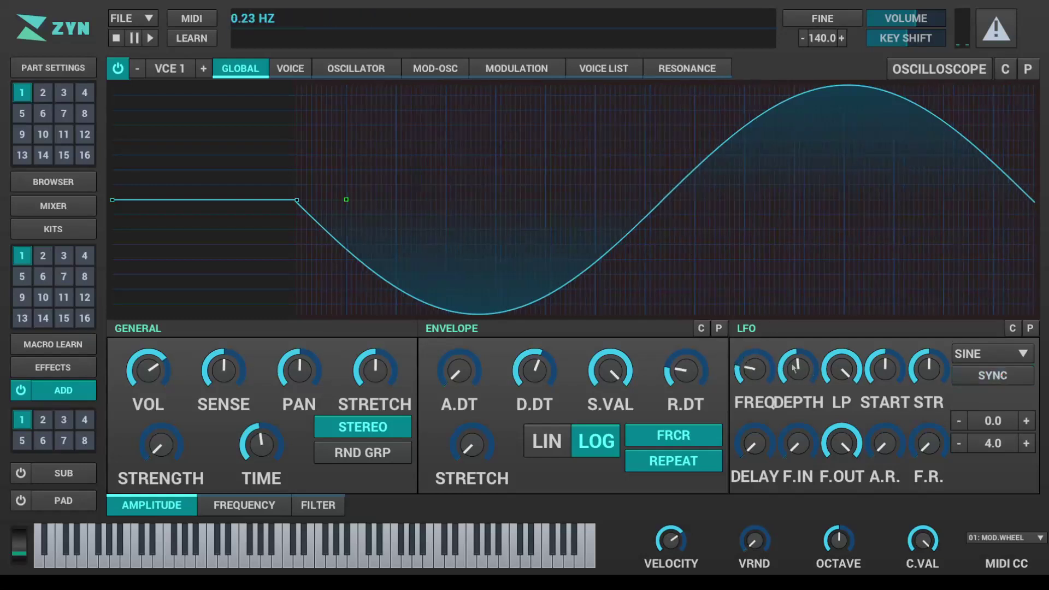
pyautogui.click(359, 530)
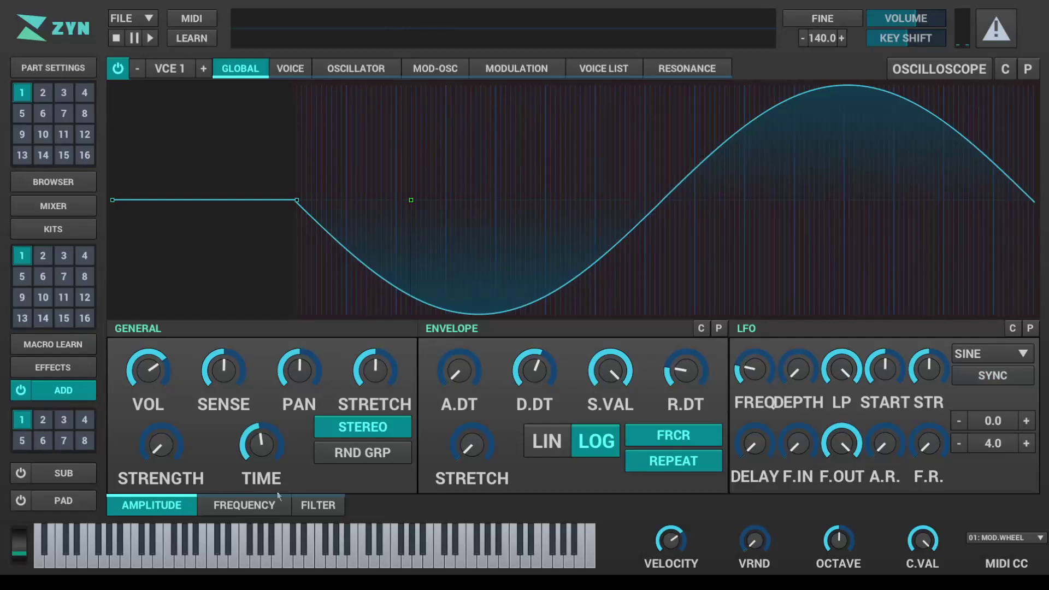
# Switch to the global frequency settings, try different envelope attack and release values in the graph, and reset both to 64.
pyautogui.click(257, 505)
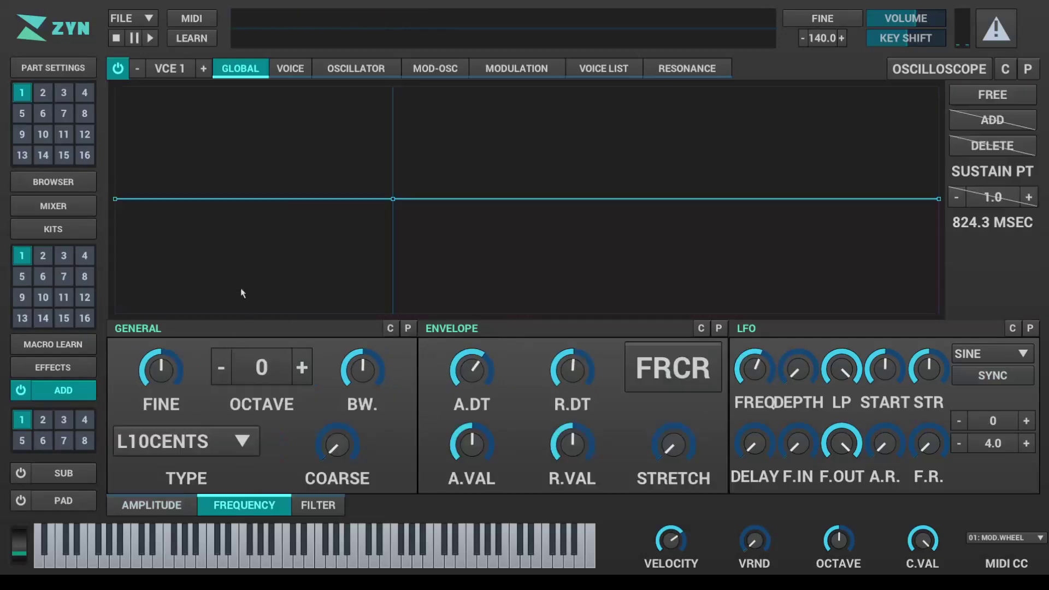
pyautogui.moveTo(240, 287); pyautogui.dragTo(207, 309)
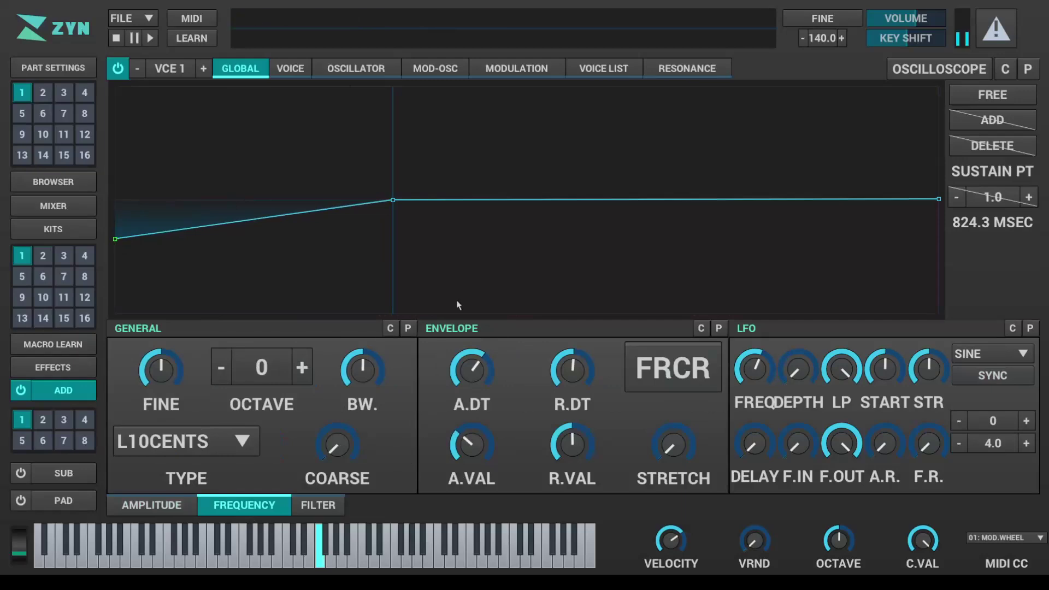
pyautogui.moveTo(778, 209); pyautogui.dragTo(770, 159)
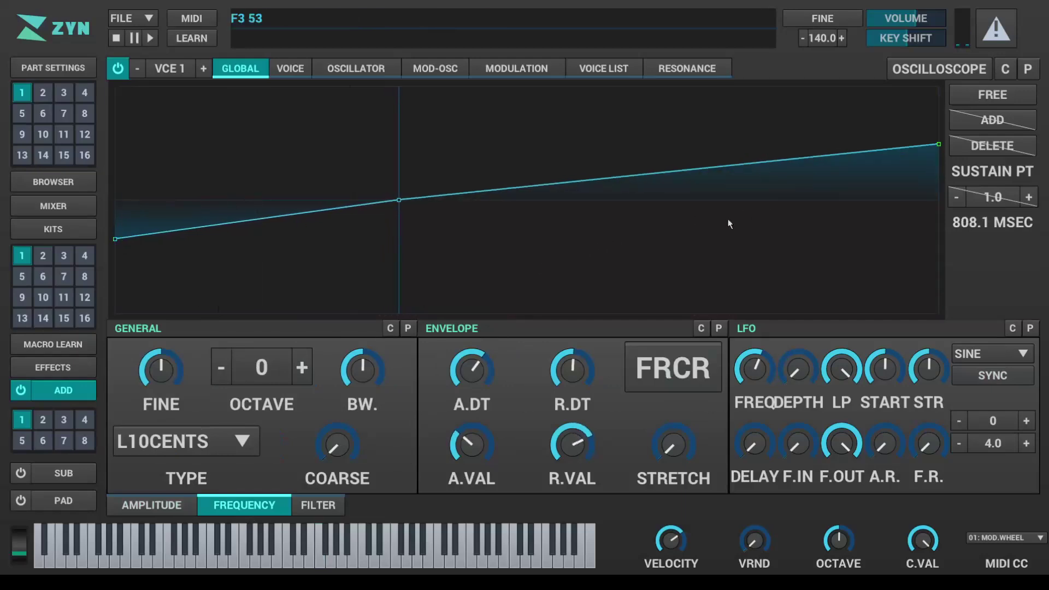
pyautogui.moveTo(729, 224); pyautogui.dragTo(848, 326)
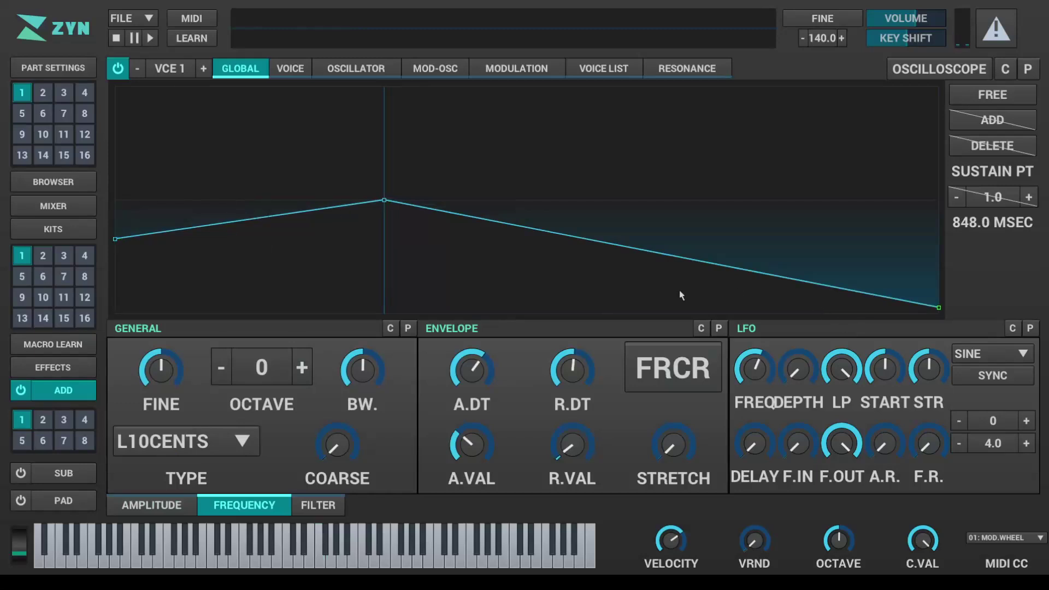
pyautogui.moveTo(681, 295); pyautogui.dragTo(653, 288)
pyautogui.doubleClick(572, 444)
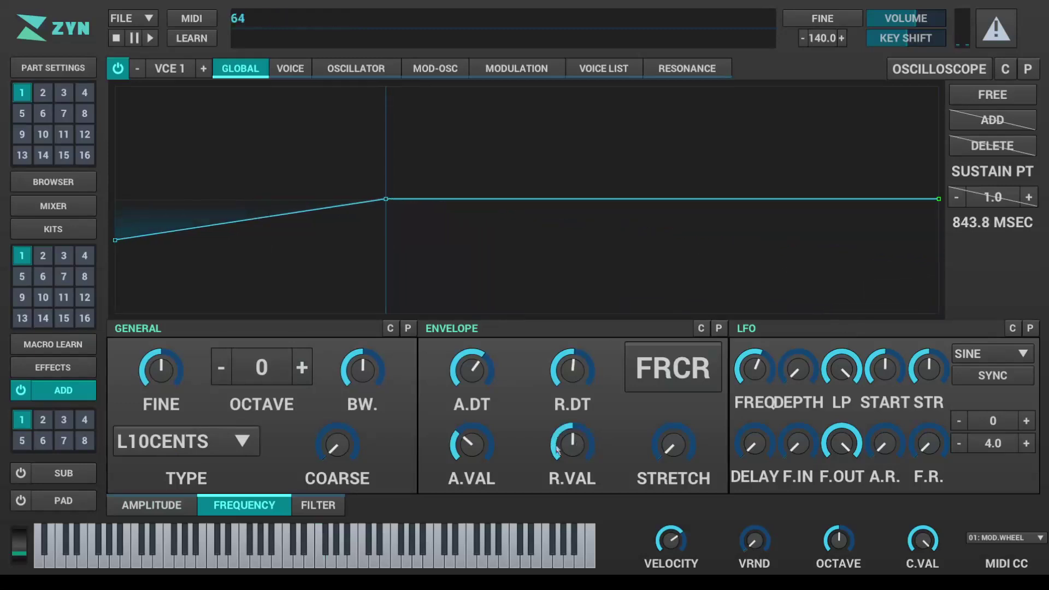
pyautogui.doubleClick(471, 444)
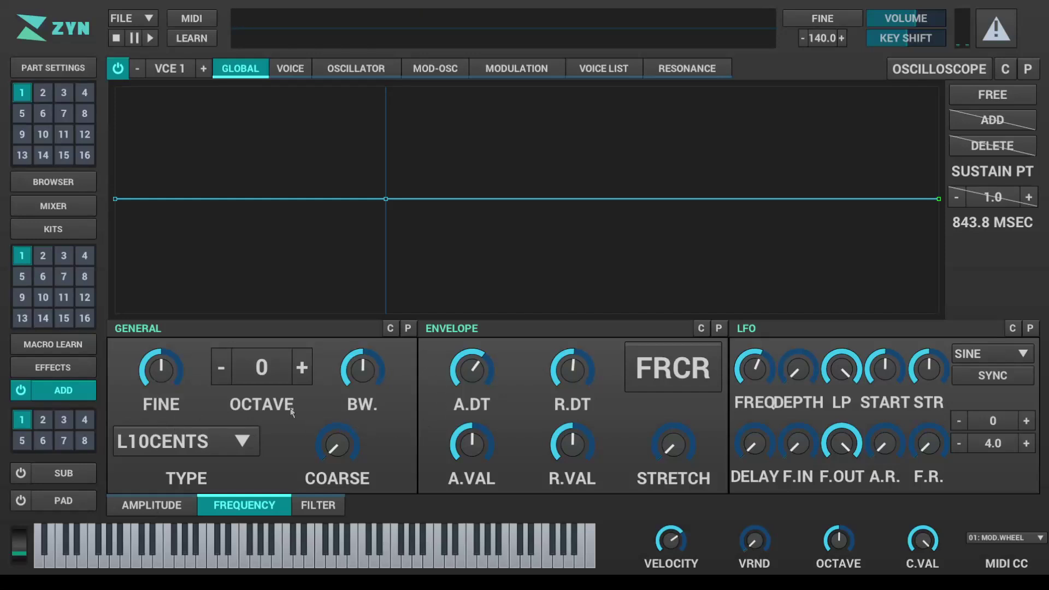
# Try the global octave offset at -2 and return it to 0, playing test notes at both settings.
pyautogui.click(222, 368)
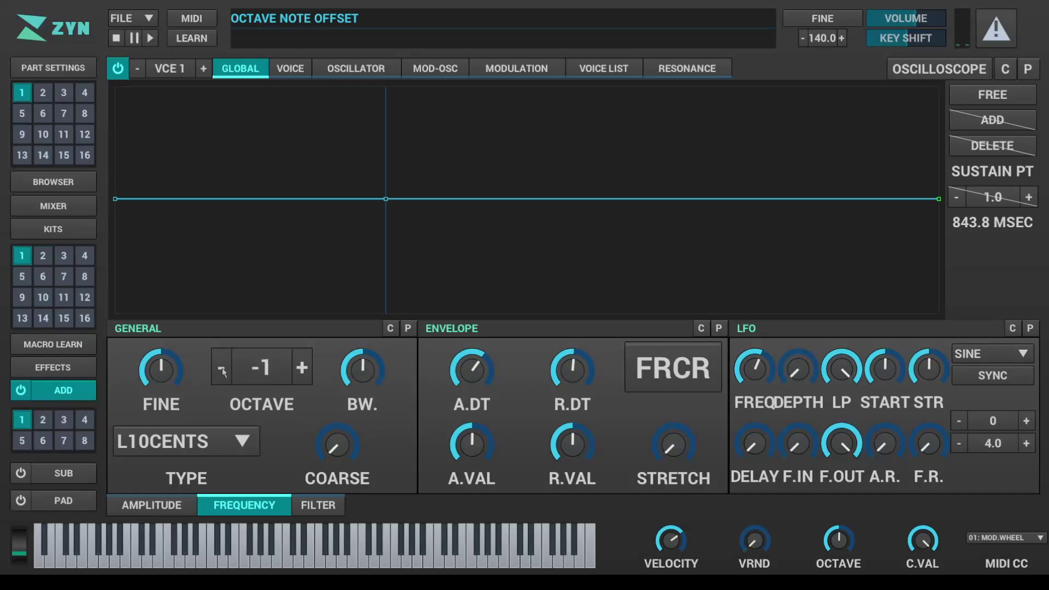
pyautogui.click(222, 368)
pyautogui.click(326, 546)
pyautogui.click(385, 557)
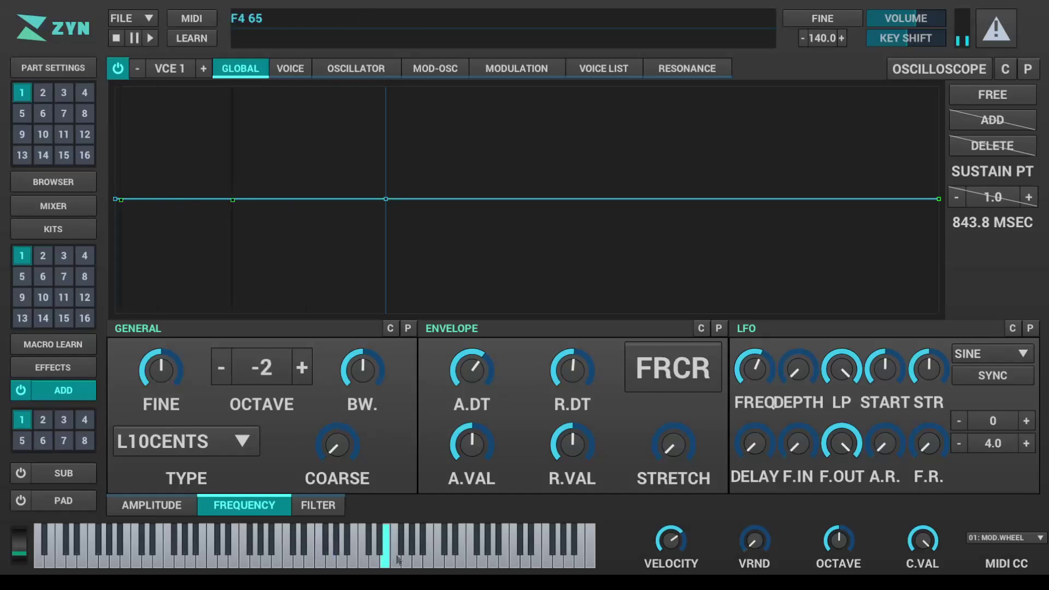
pyautogui.click(302, 368)
pyautogui.click(302, 368)
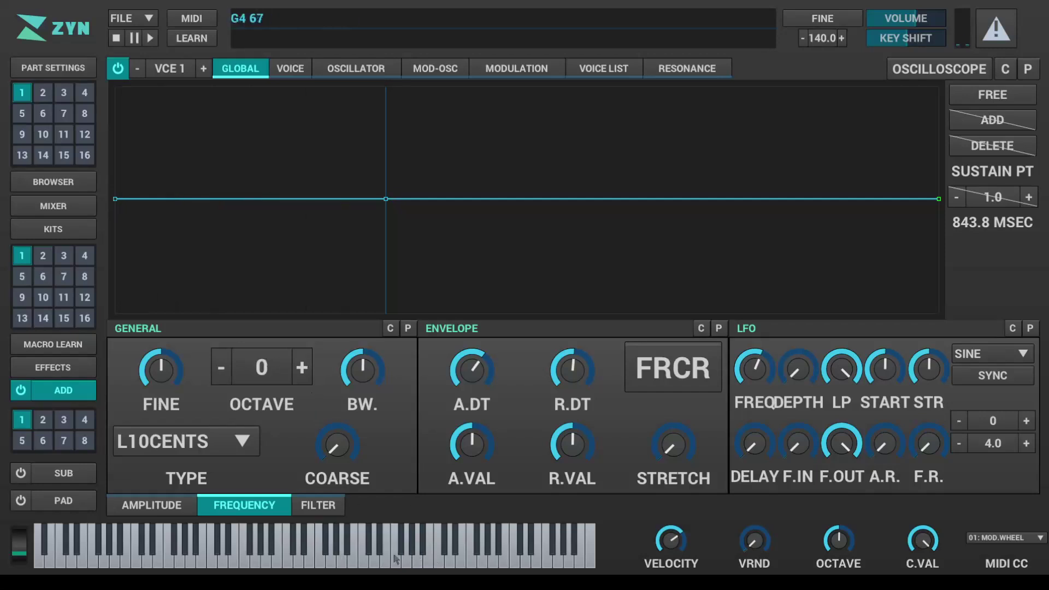
pyautogui.click(274, 546)
pyautogui.click(319, 546)
pyautogui.click(287, 547)
pyautogui.click(374, 546)
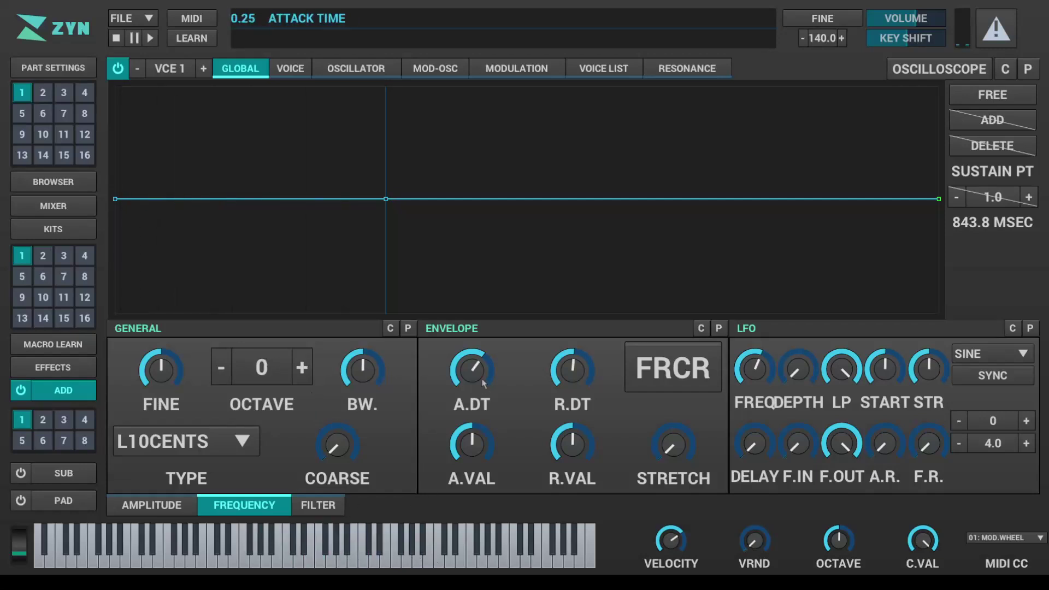
# Try a higher attack value on the frequency envelope, reset it to 64, and toggle forced release on and off.
pyautogui.click(328, 508)
pyautogui.click(270, 505)
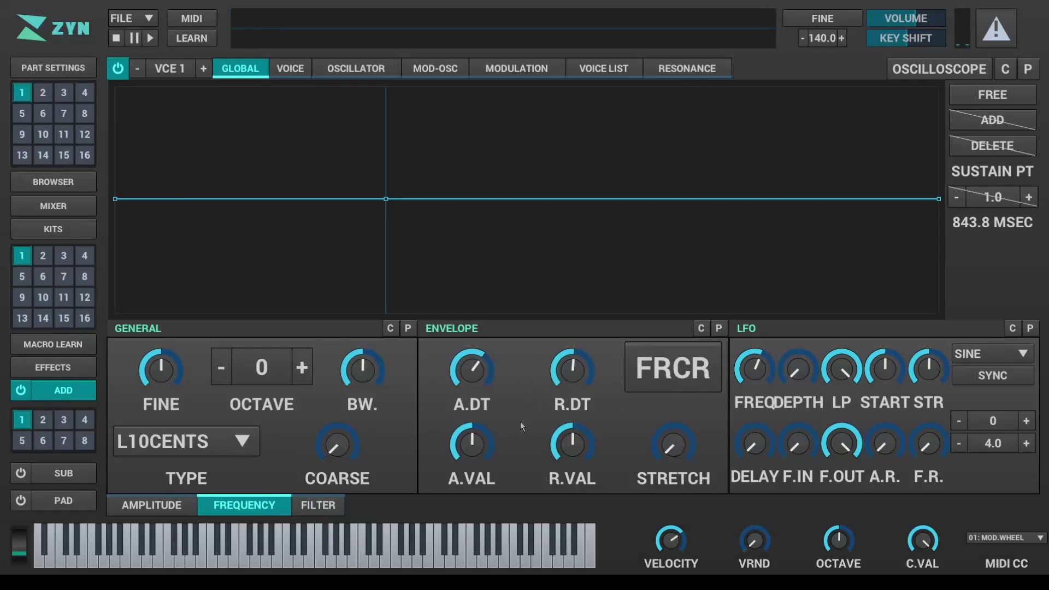
pyautogui.moveTo(479, 455); pyautogui.dragTo(478, 450)
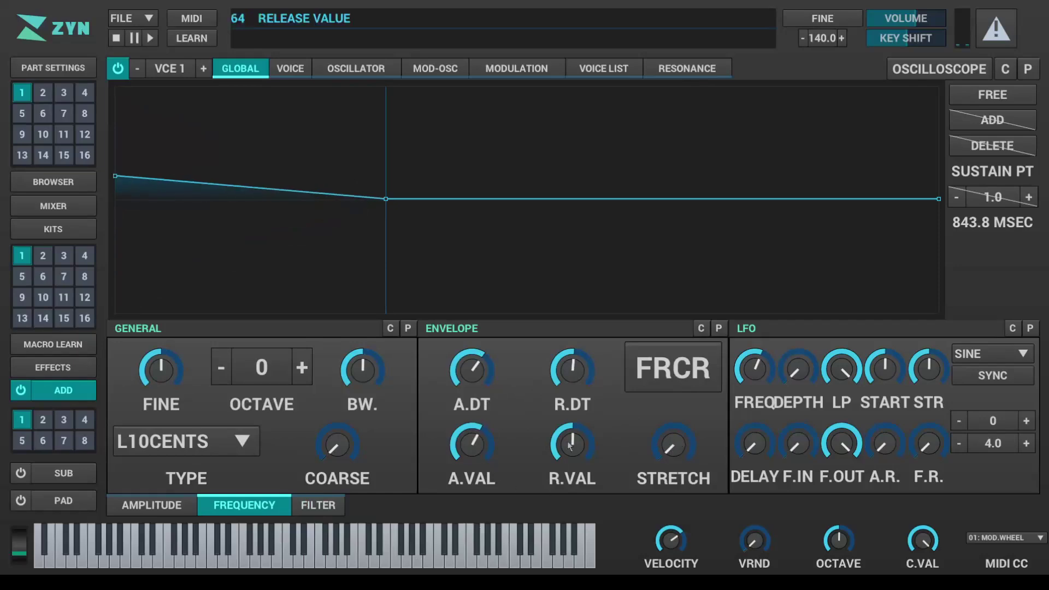
pyautogui.moveTo(582, 446); pyautogui.dragTo(583, 455)
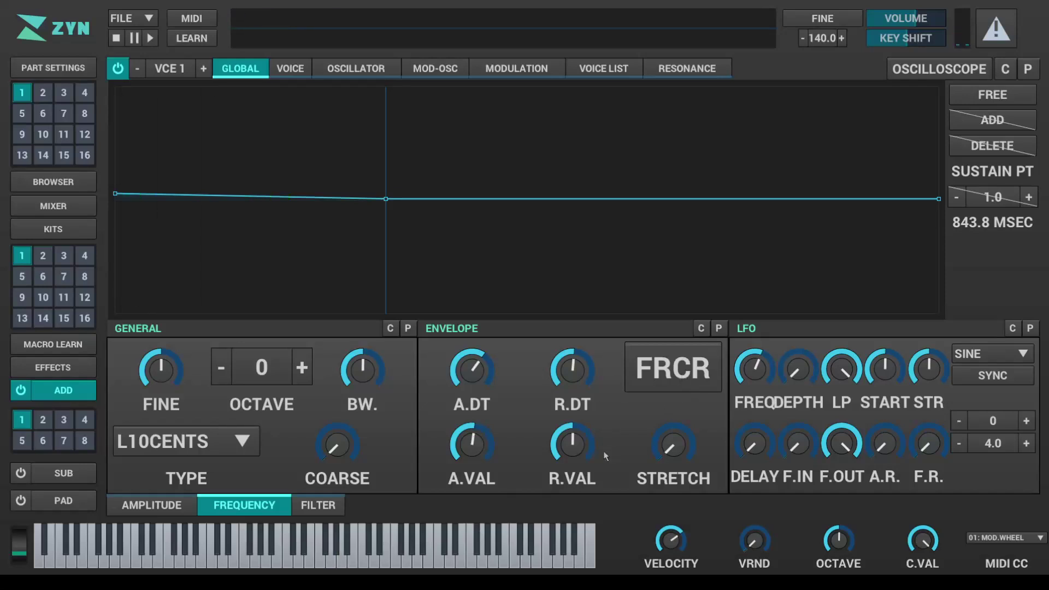
pyautogui.moveTo(472, 446); pyautogui.dragTo(473, 455)
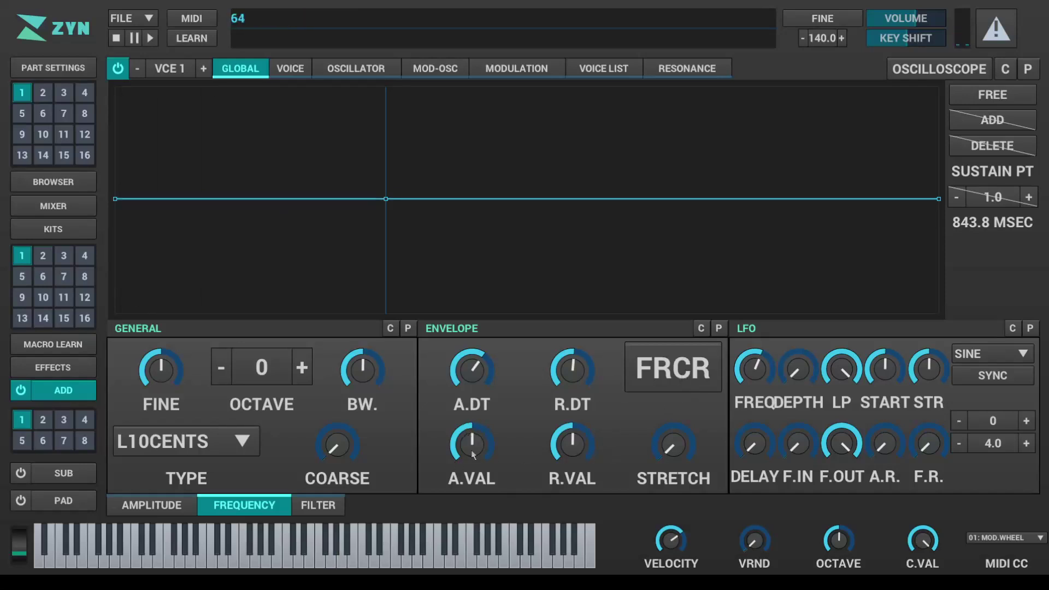
pyautogui.click(686, 376)
pyautogui.click(686, 376)
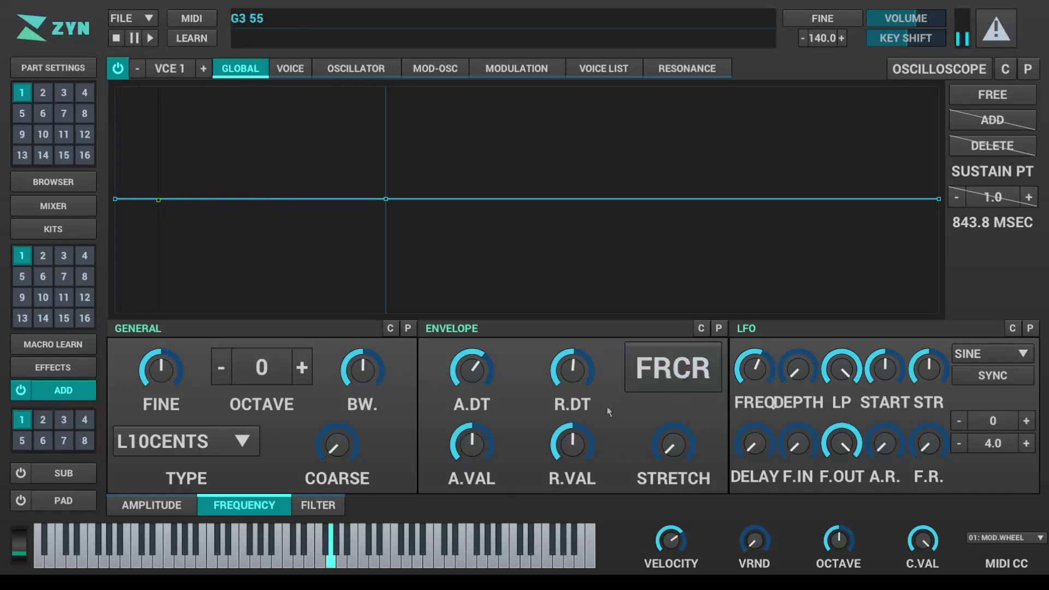
# Show the global filter's response curve and lower the base cutoff frequency to roughly a third of its range.
pyautogui.click(335, 508)
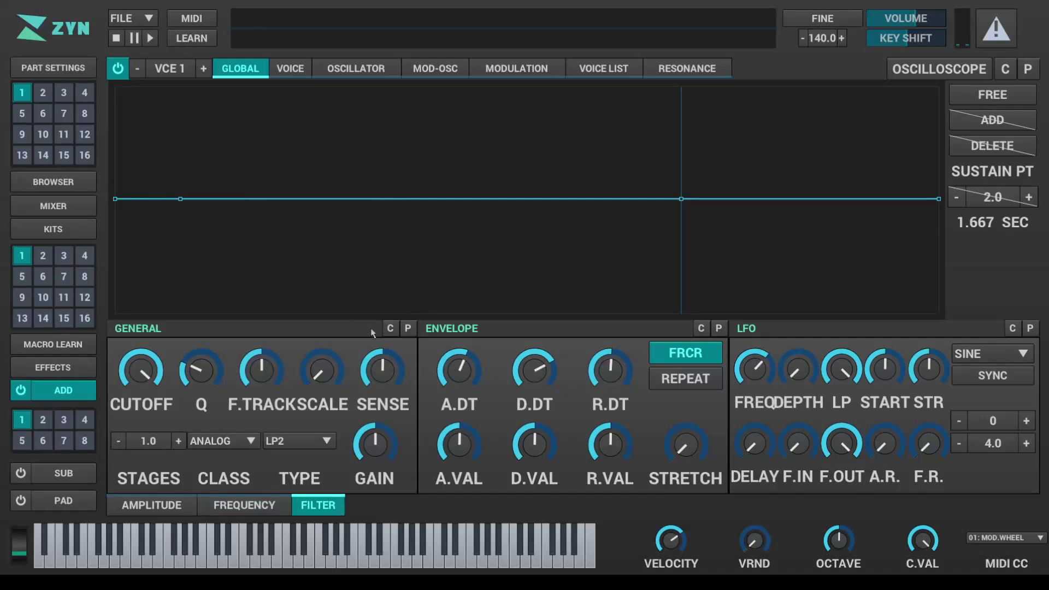
pyautogui.click(231, 327)
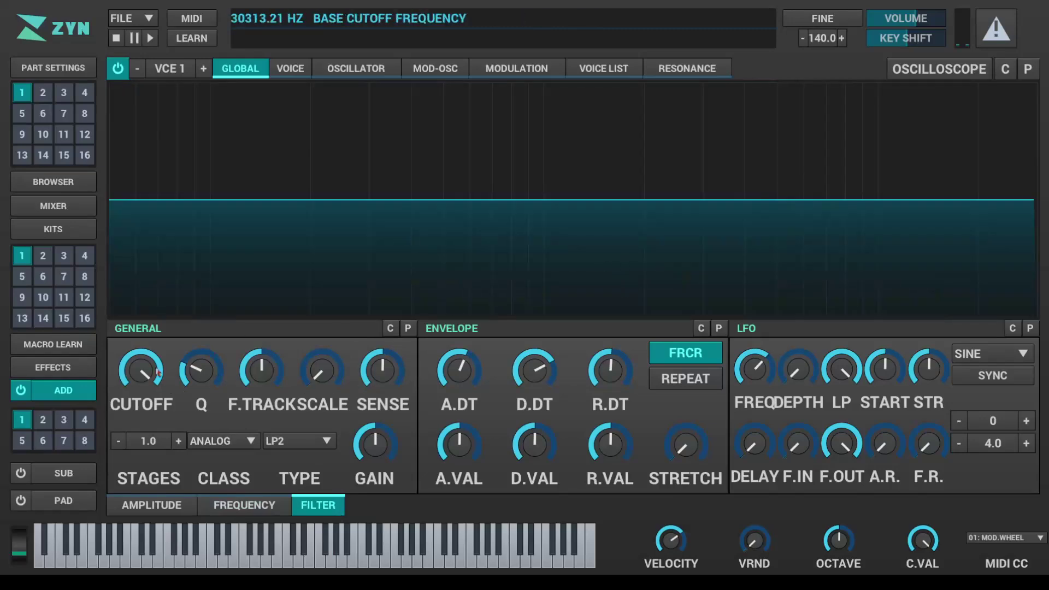
pyautogui.moveTo(141, 371); pyautogui.dragTo(176, 415)
# Increase the global filter's number of stages to 5.
pyautogui.click(178, 440)
pyautogui.click(178, 441)
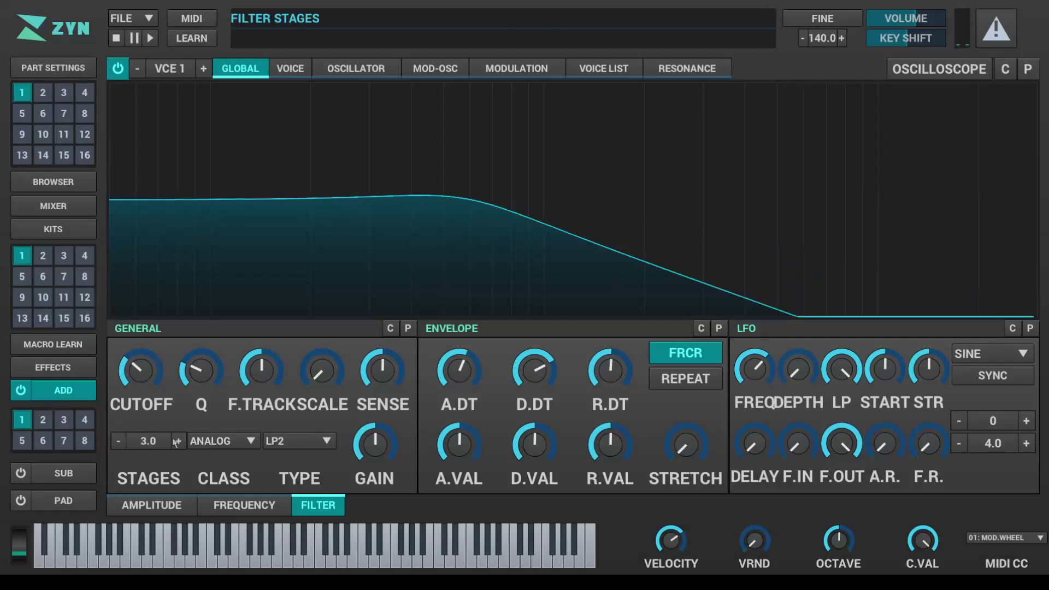
pyautogui.click(178, 441)
pyautogui.click(178, 441)
# Try the LP1 filter type, return to LP2, and raise the base cutoff frequency to about 1250 Hz.
pyautogui.click(303, 441)
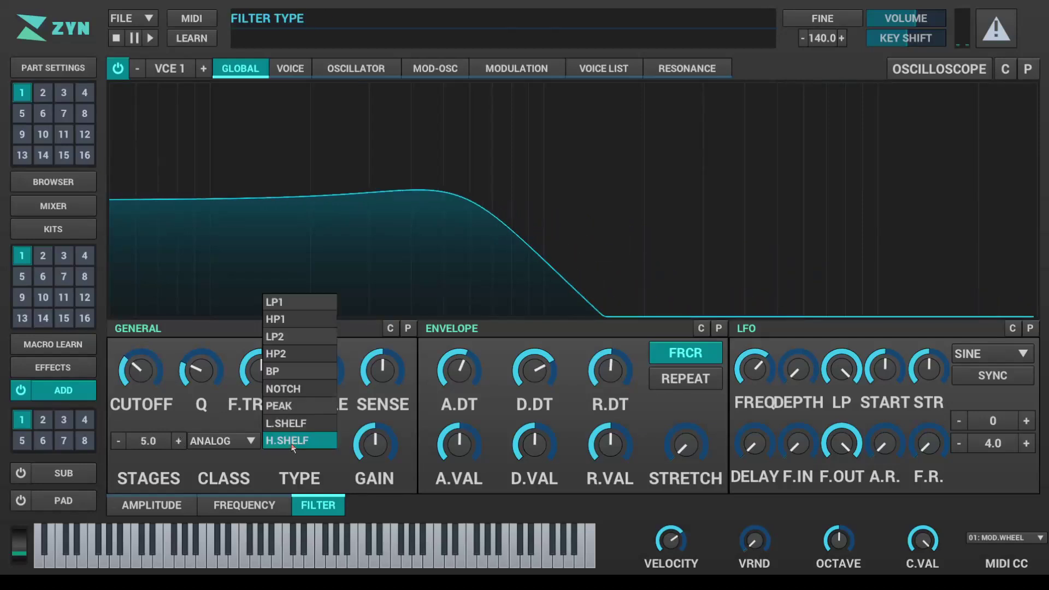
pyautogui.click(304, 307)
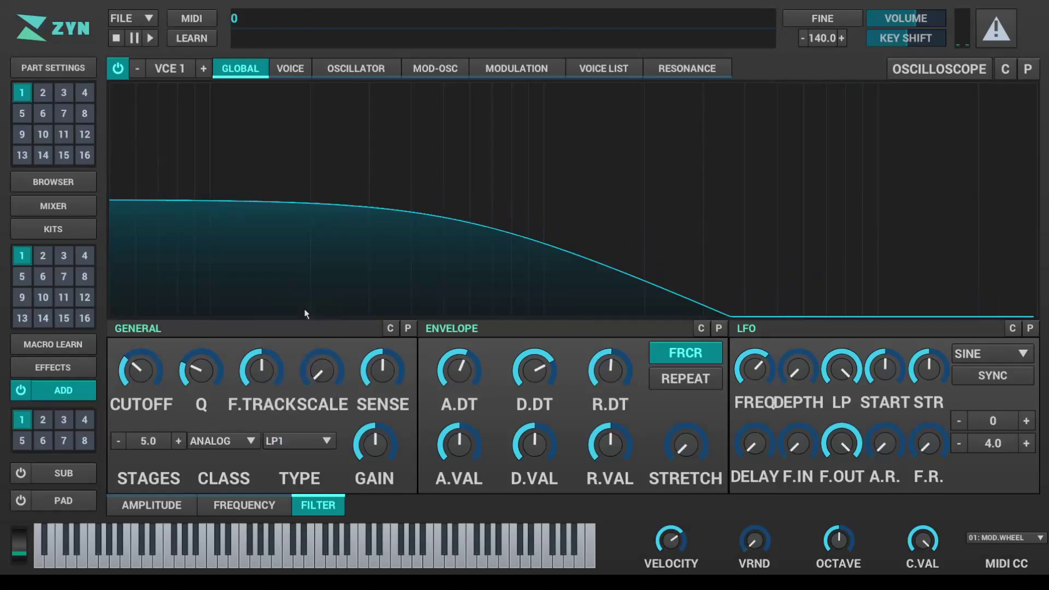
pyautogui.click(288, 435)
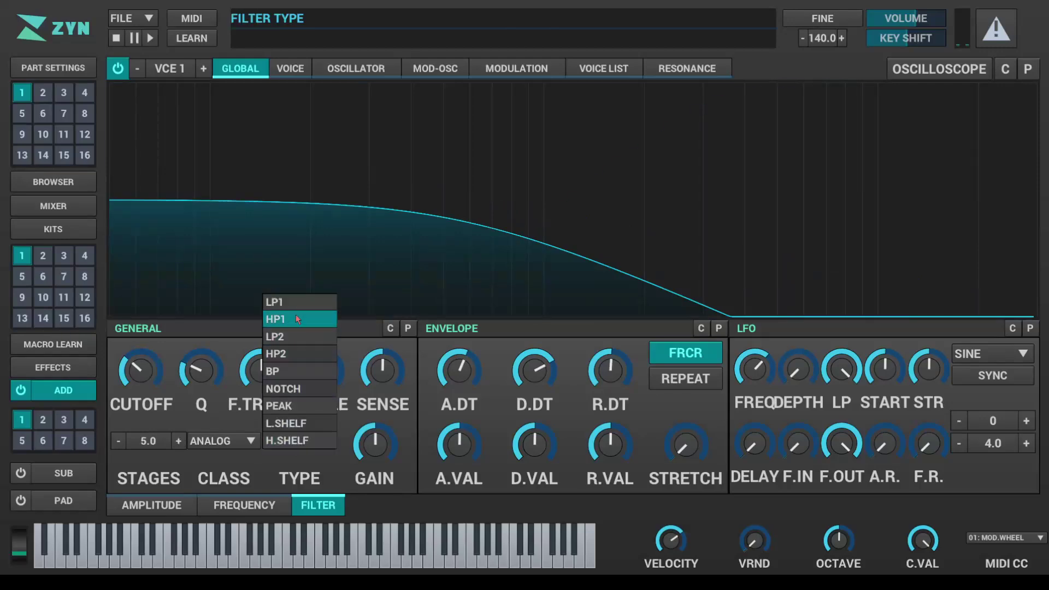
pyautogui.click(296, 338)
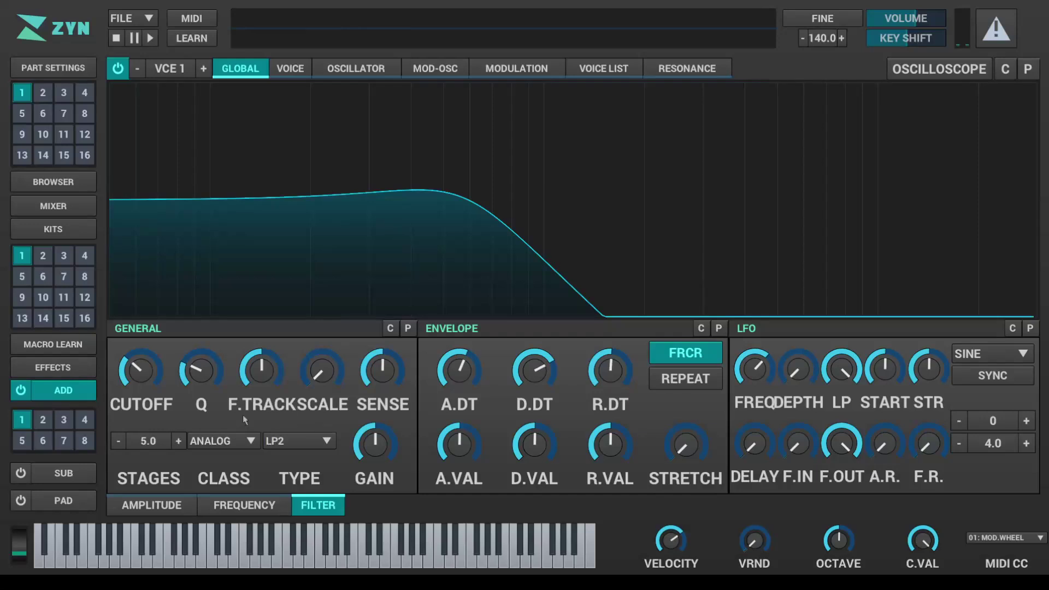
pyautogui.click(178, 442)
pyautogui.scroll(3, 141, 370)
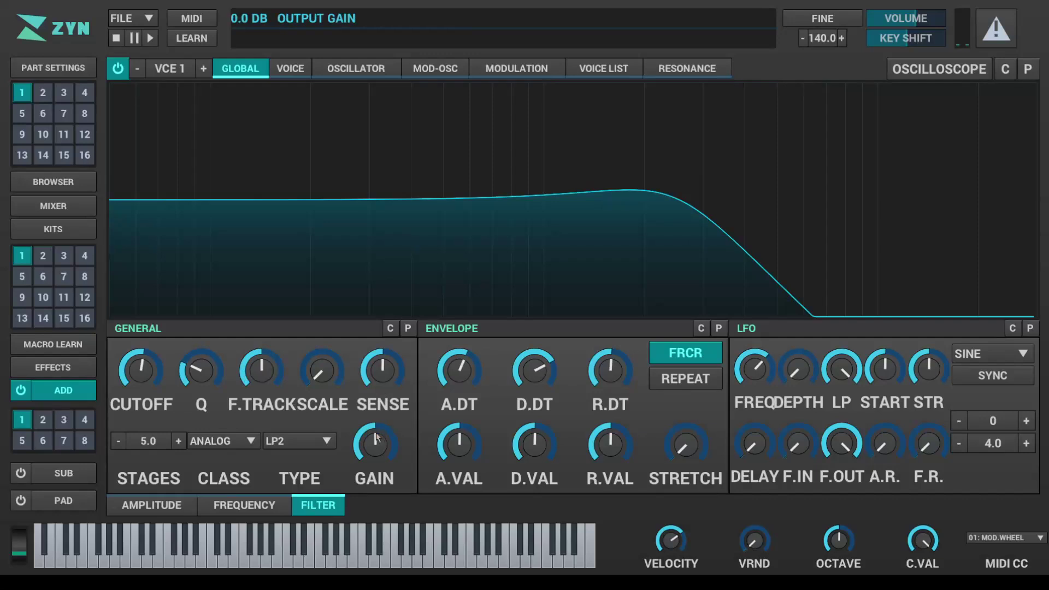
# Switch the filter class to formant and try different frequency and Q values on vowel 2's first peak, playing test notes.
pyautogui.click(255, 440)
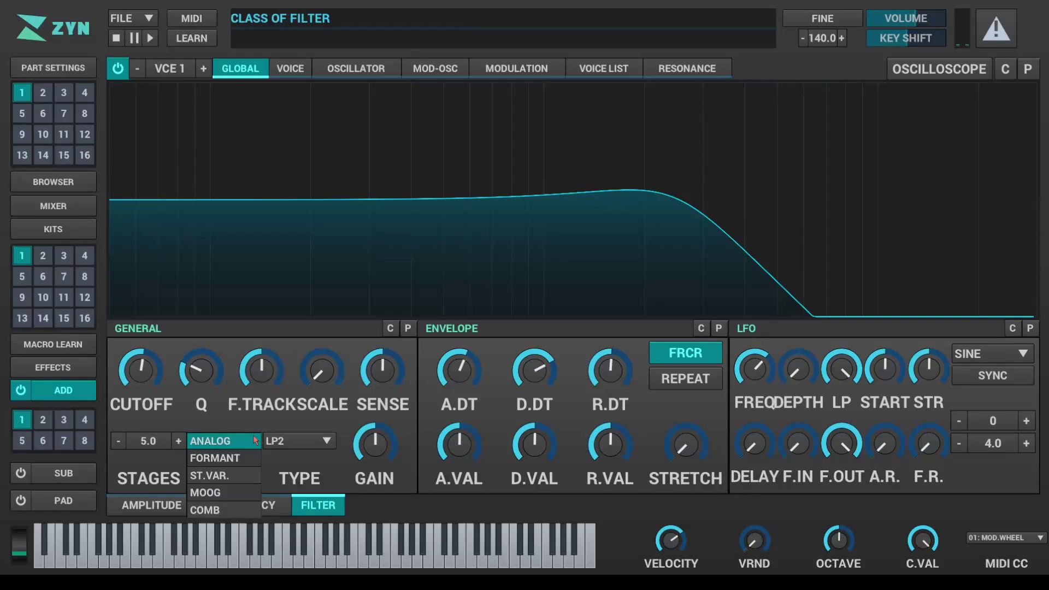
pyautogui.click(239, 461)
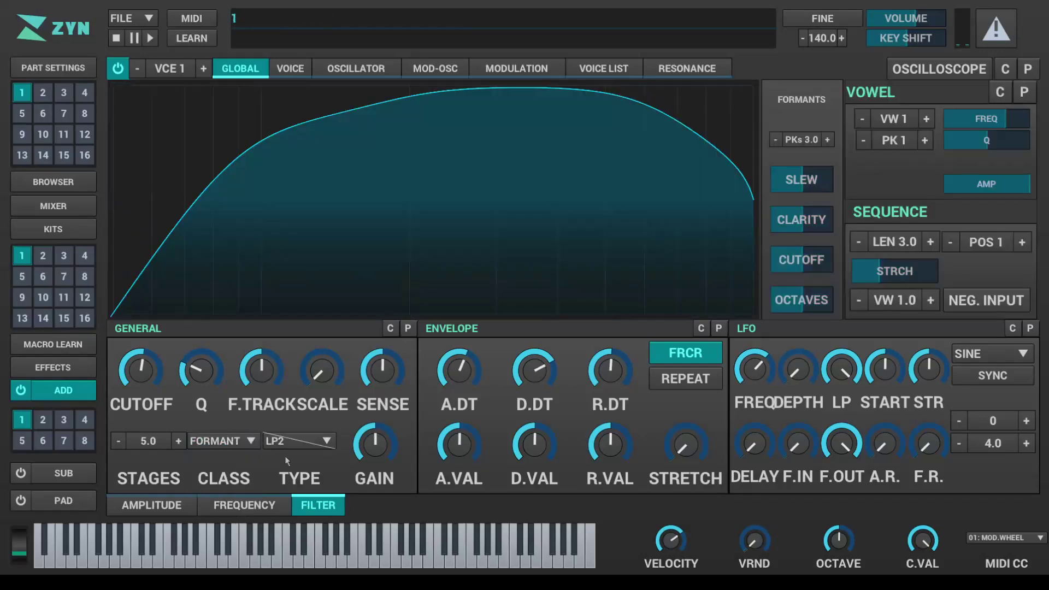
pyautogui.press('b')
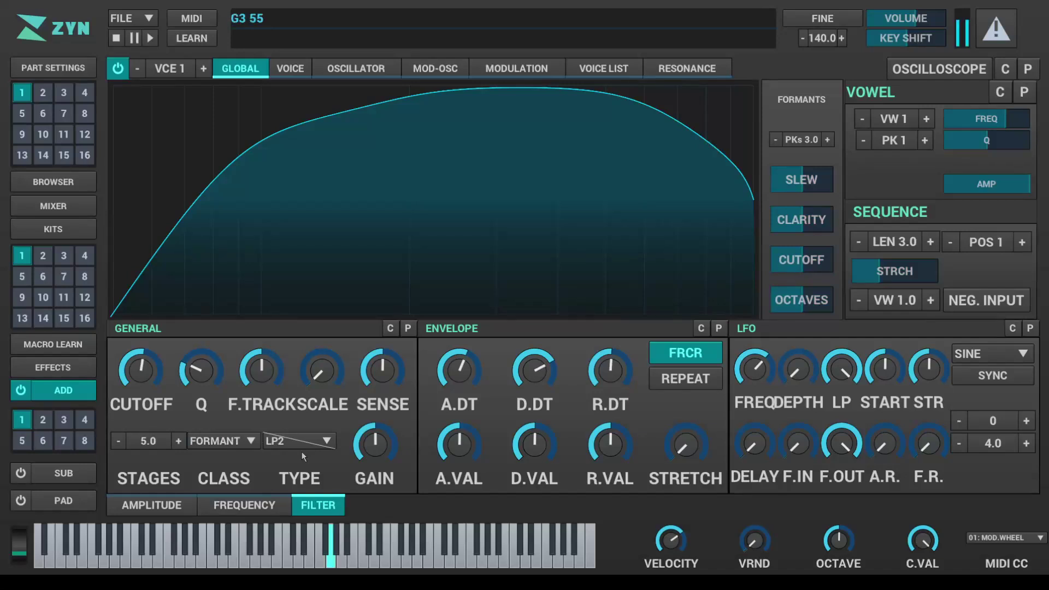
pyautogui.click(929, 118)
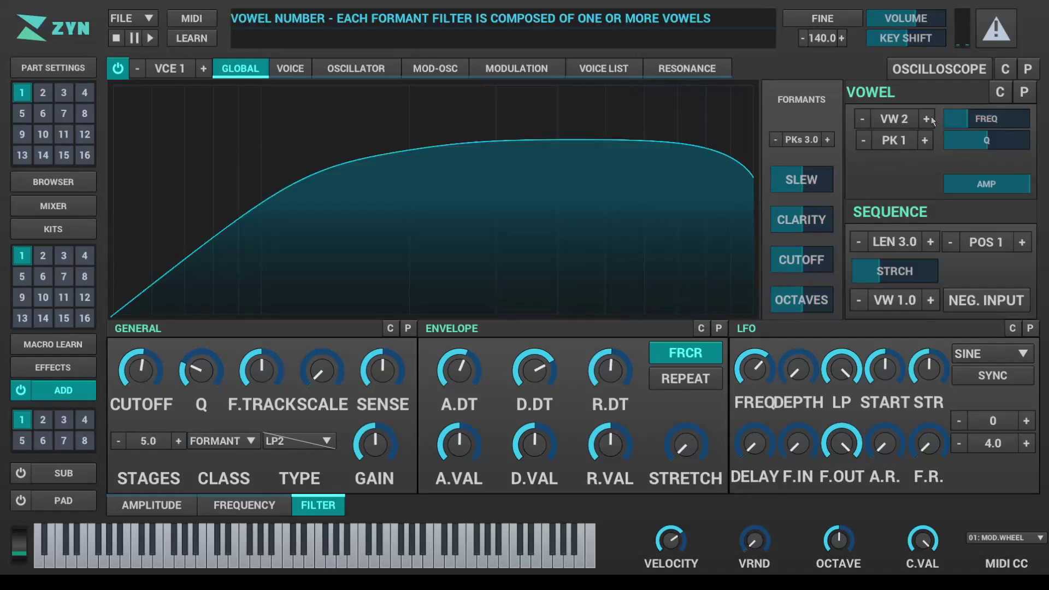
pyautogui.scroll(5, 1013, 121)
pyautogui.scroll(-5, 971, 138)
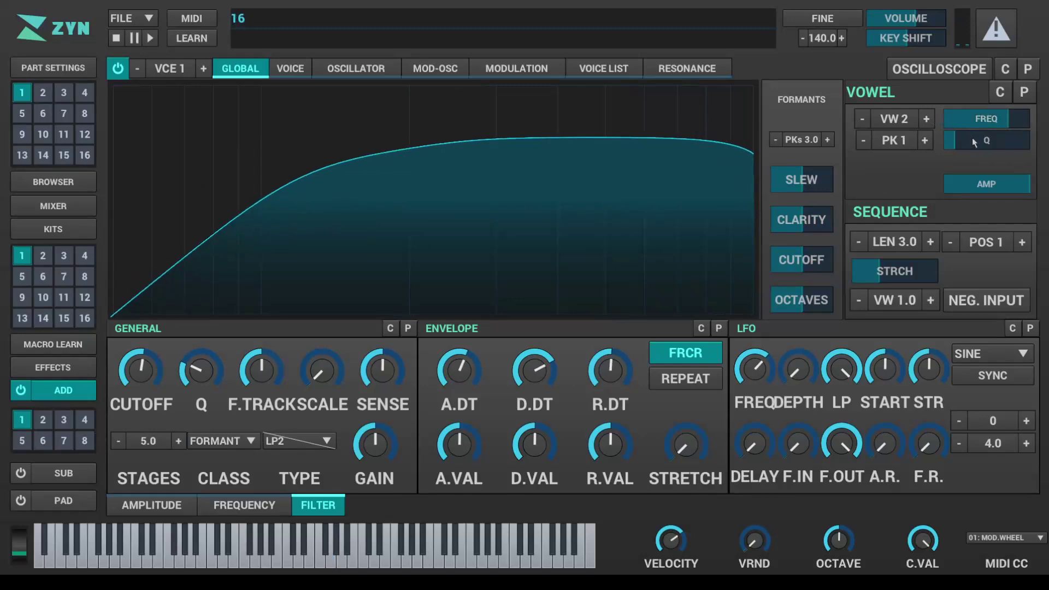
pyautogui.press('z')
pyautogui.scroll(-5, 951, 185)
# Raise the frequency of vowel 2's second peak, playing a test note, and select its third peak.
pyautogui.click(924, 140)
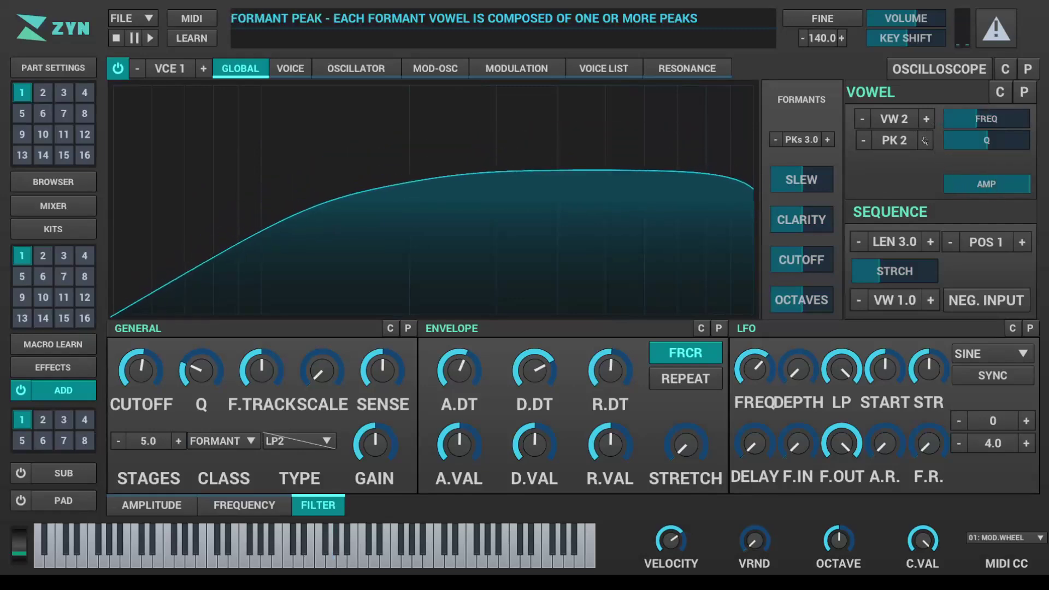
pyautogui.press('z')
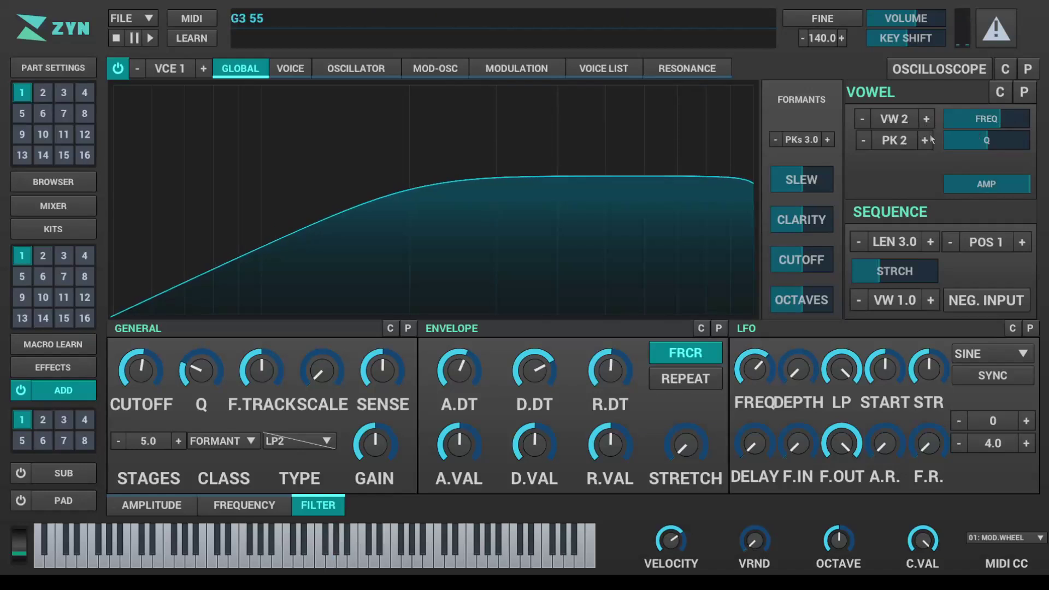
pyautogui.click(924, 140)
# Select vowel 3 and set its third peak to a low frequency and a Q of 125, playing test notes.
pyautogui.click(926, 118)
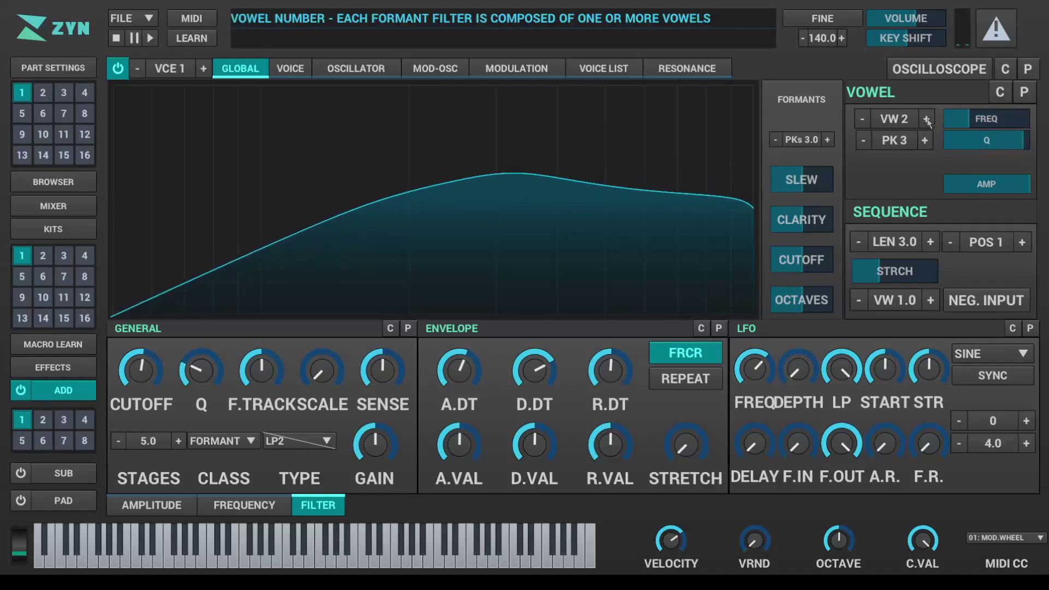
pyautogui.press('z')
pyautogui.moveTo(1007, 120); pyautogui.dragTo(955, 145)
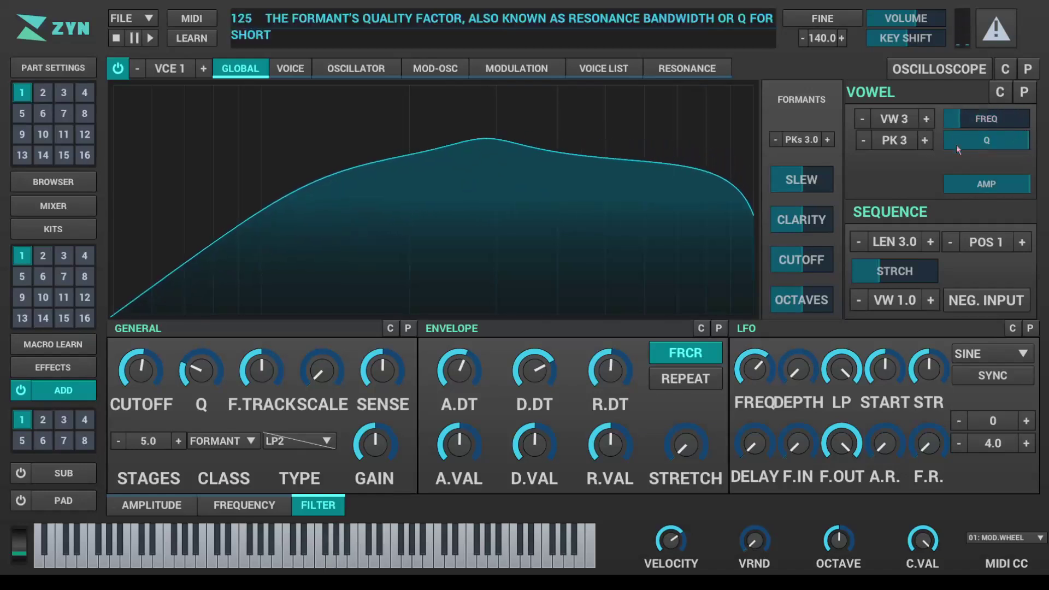
pyautogui.press('z')
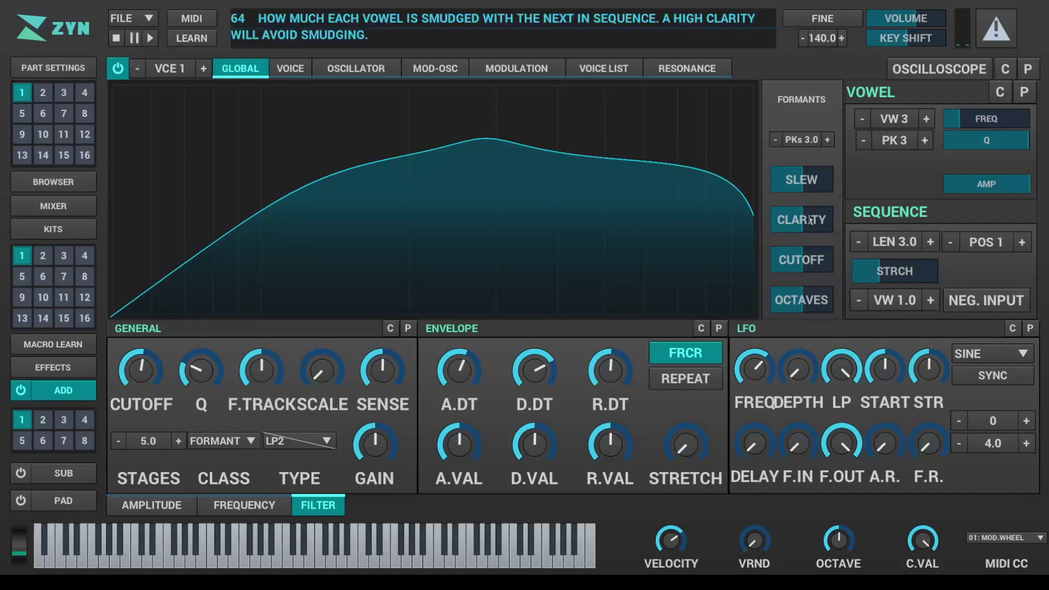
# Try a lower formant cutoff, reduce the formant clarity to minimum, and raise the octaves to near maximum.
pyautogui.press('b')
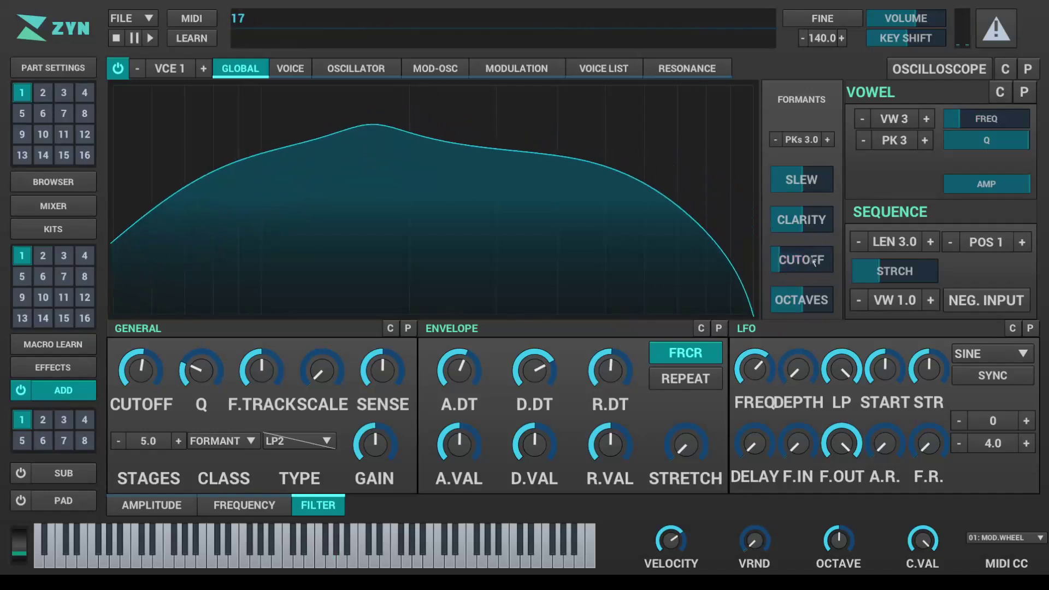
pyautogui.moveTo(817, 226); pyautogui.dragTo(796, 204)
pyautogui.click(824, 304)
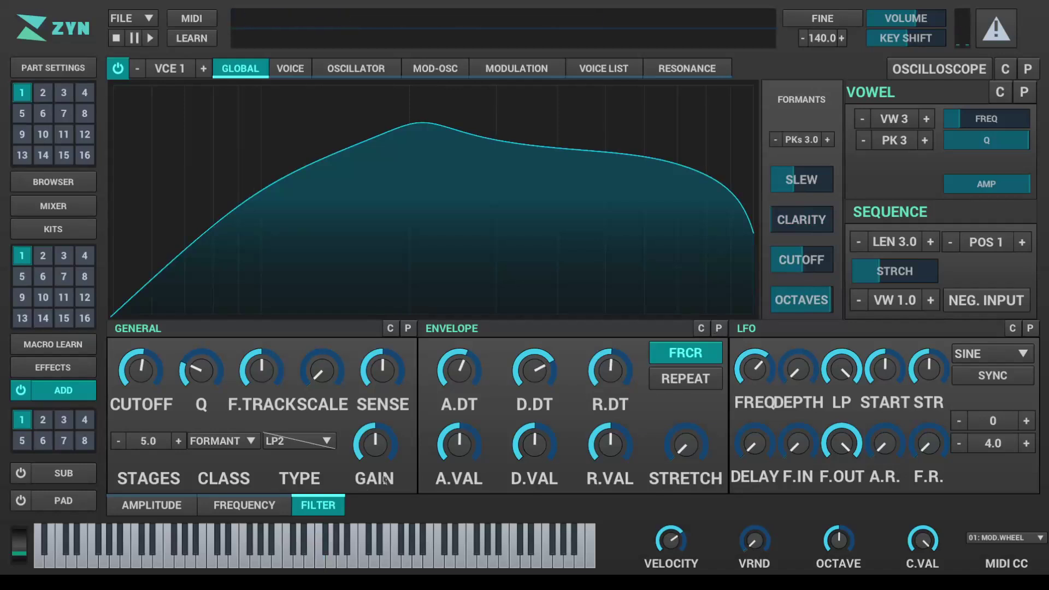
# Change the filter class to ST.VAR. and its type to HIGH.
pyautogui.click(243, 442)
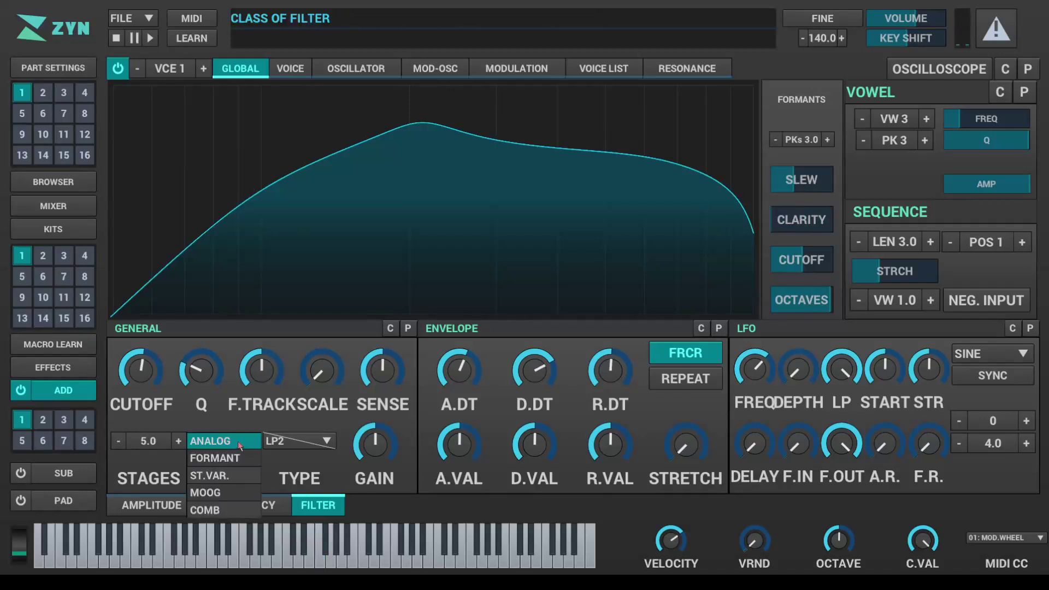
pyautogui.click(231, 471)
pyautogui.click(290, 442)
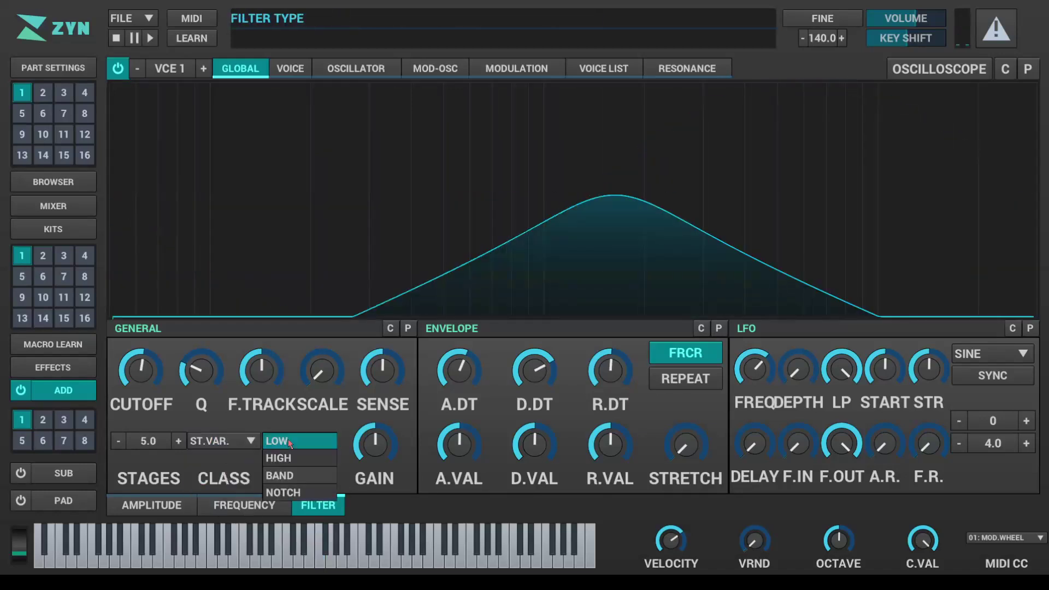
pyautogui.click(283, 459)
# Change the filter class to MOOG and its type to LP.
pyautogui.click(246, 441)
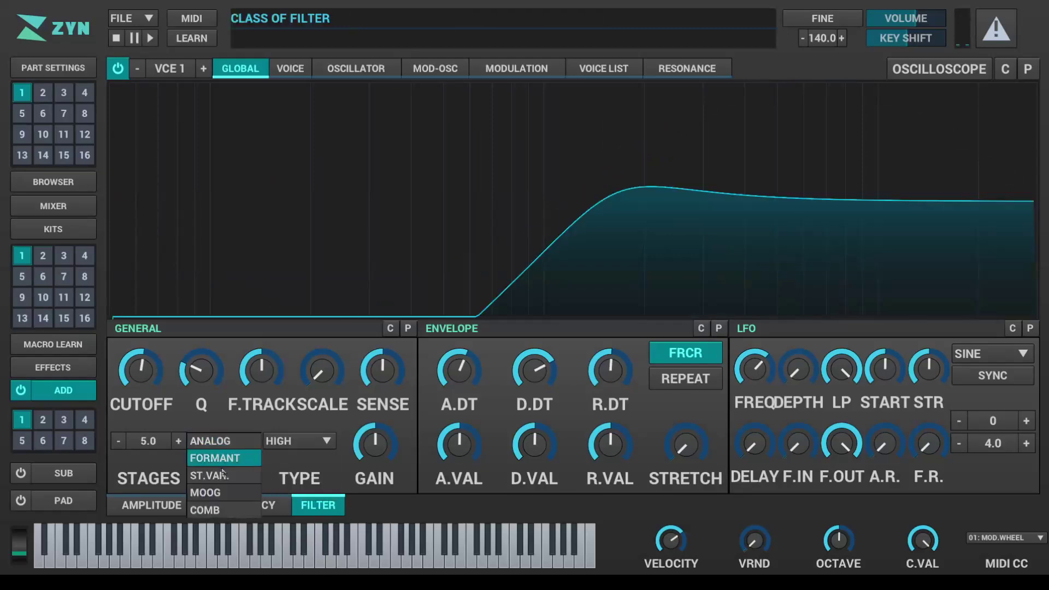
pyautogui.click(226, 491)
pyautogui.click(296, 442)
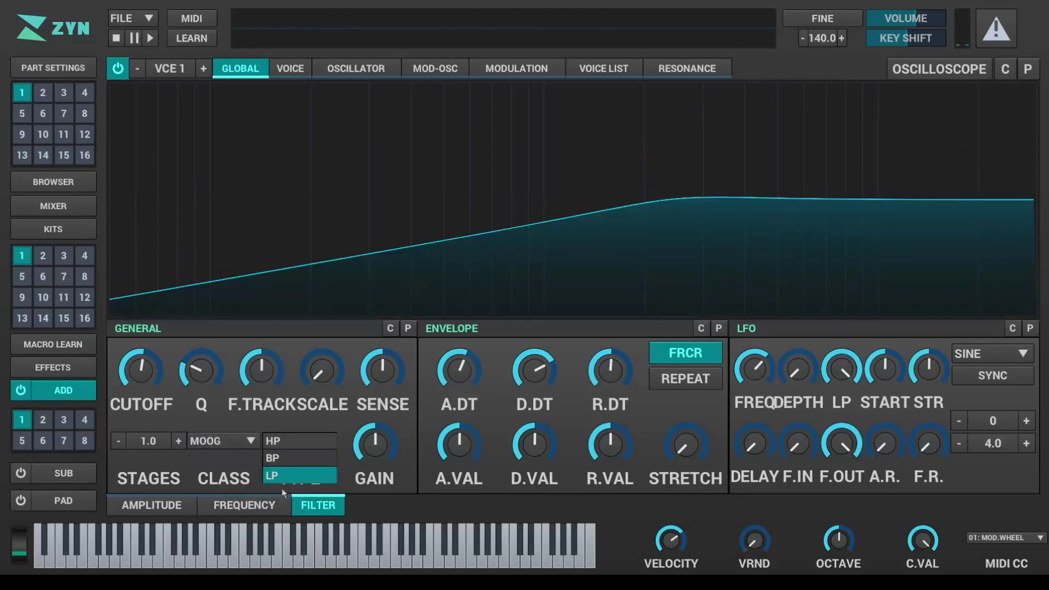
pyautogui.click(278, 476)
# Try the COMB filter class with the BWD type, setting the cutoff to minimum and Q to 65.33.
pyautogui.click(246, 441)
pyautogui.click(213, 511)
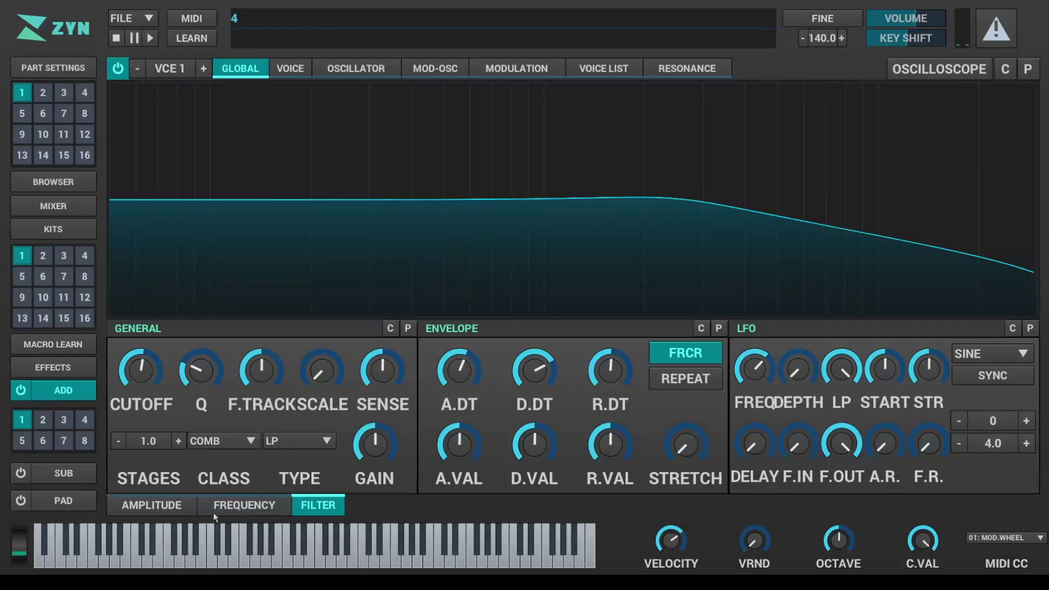
pyautogui.click(300, 441)
pyautogui.click(299, 443)
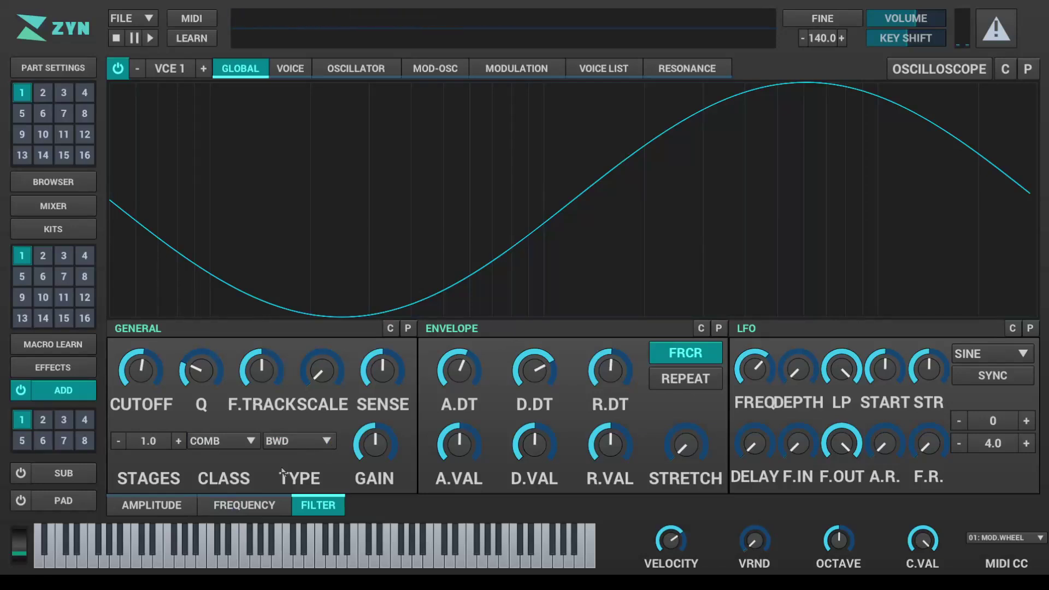
pyautogui.moveTo(127, 375)
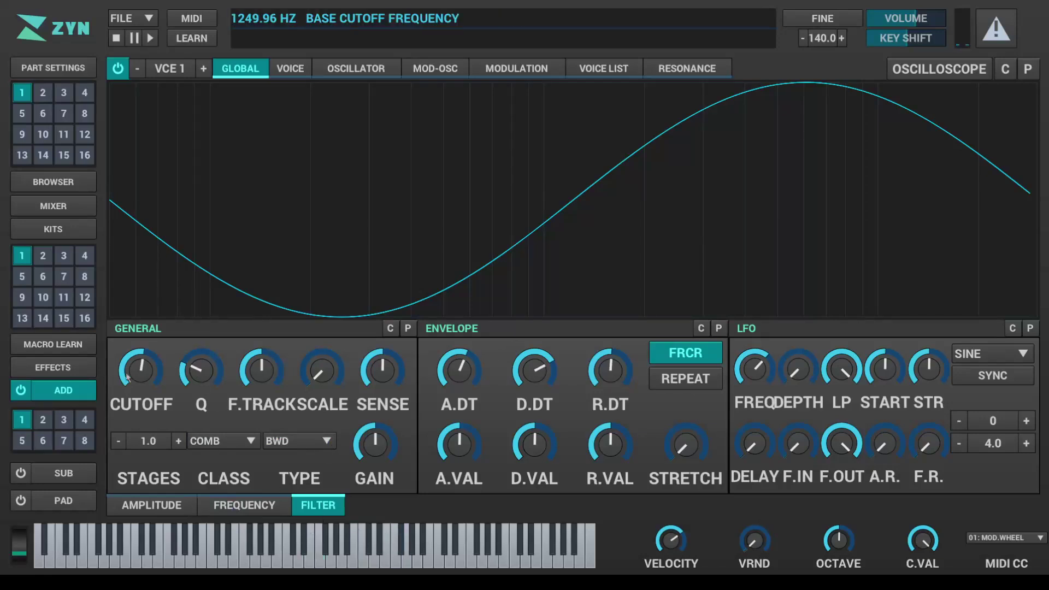
pyautogui.moveTo(127, 376); pyautogui.dragTo(204, 389)
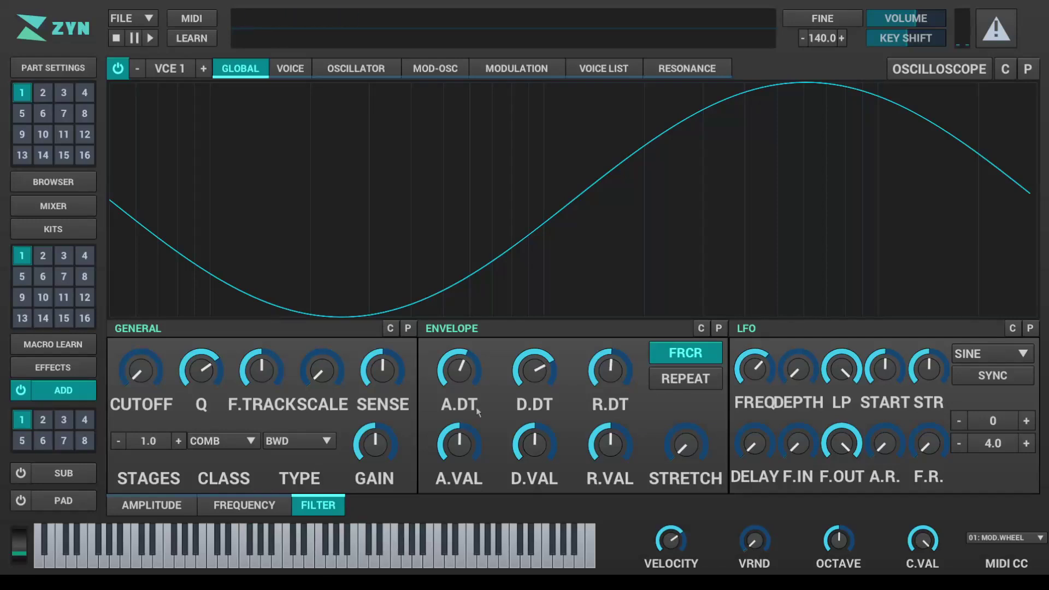
# Return the filter to the ANALOG class with LP2 type, setting the cutoff to maximum and Q to 1.88.
pyautogui.click(241, 441)
pyautogui.click(236, 440)
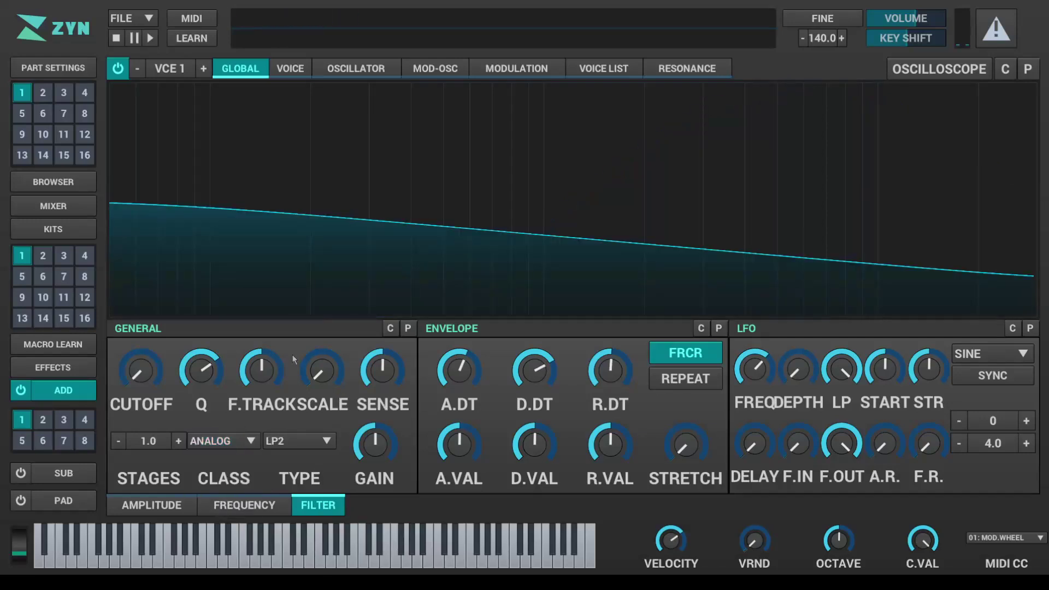
pyautogui.moveTo(141, 377); pyautogui.dragTo(208, 211)
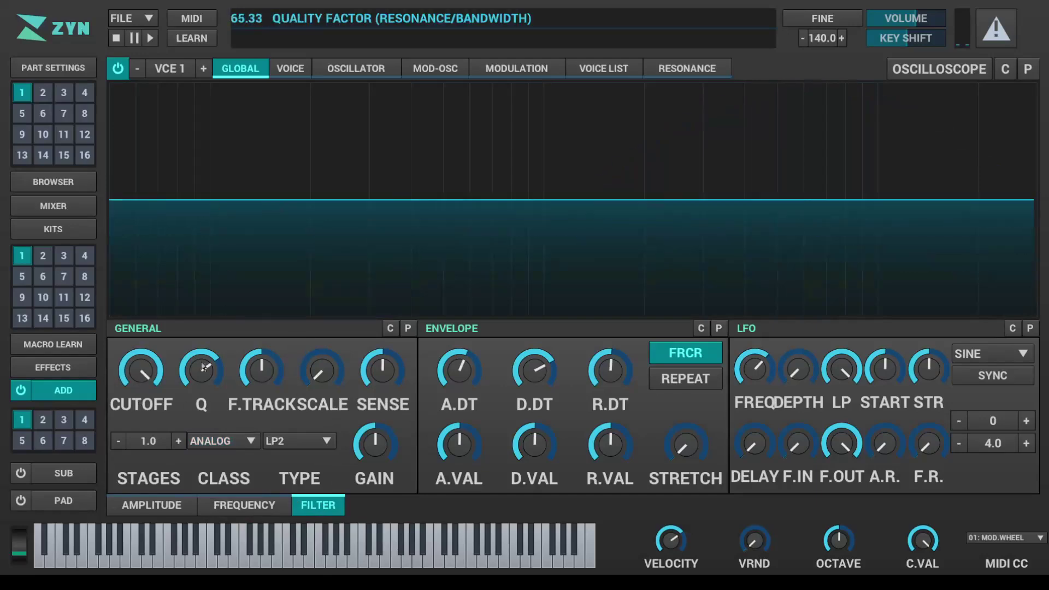
pyautogui.moveTo(201, 370); pyautogui.dragTo(199, 431)
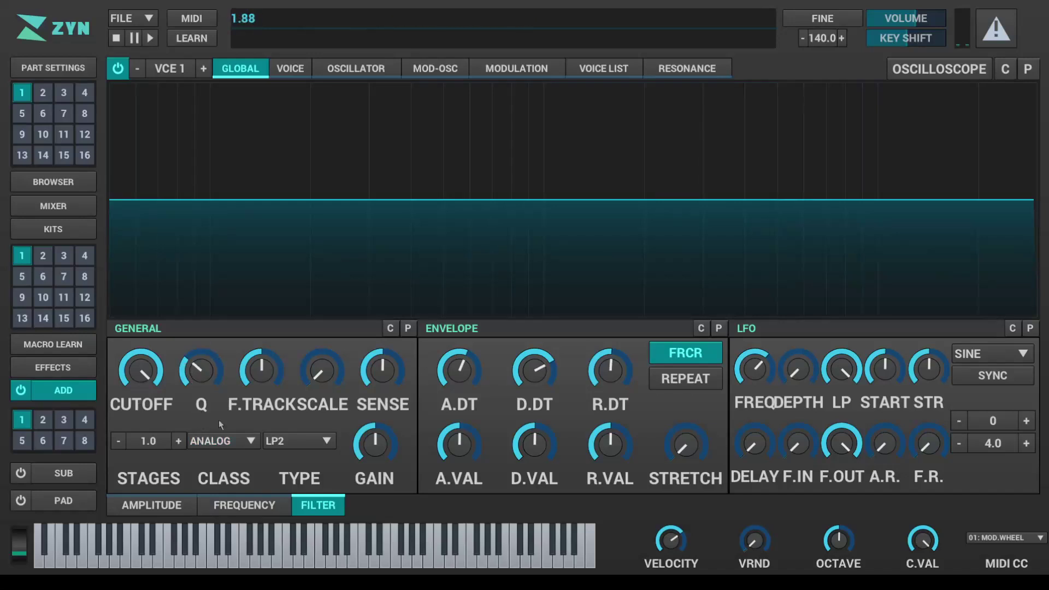
# Show the filter envelope graph, move its decay point longer and lower, and reset the envelope values to 64.
pyautogui.click(519, 327)
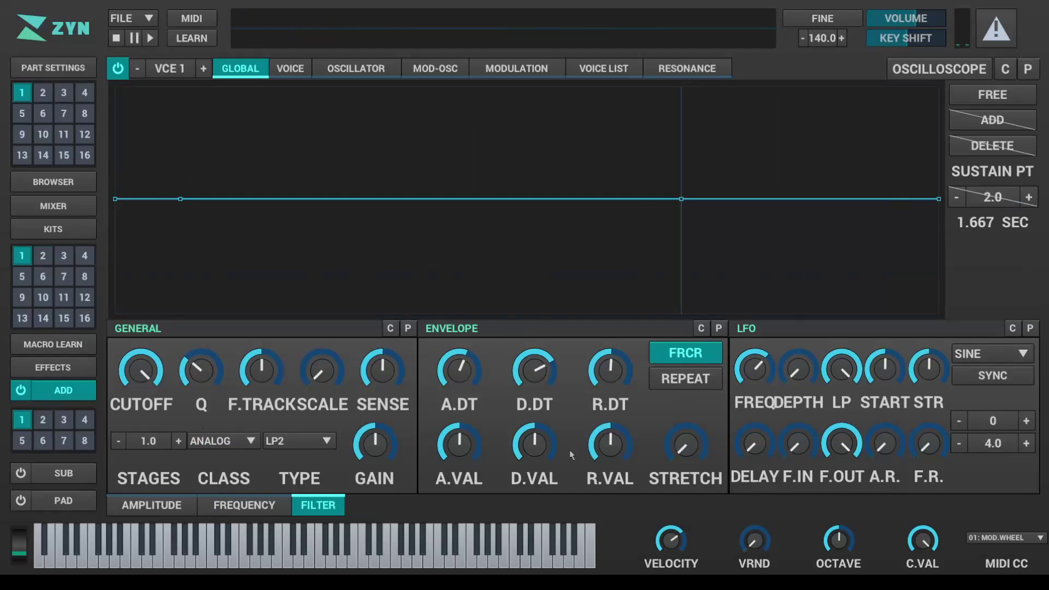
pyautogui.moveTo(253, 211); pyautogui.dragTo(310, 299)
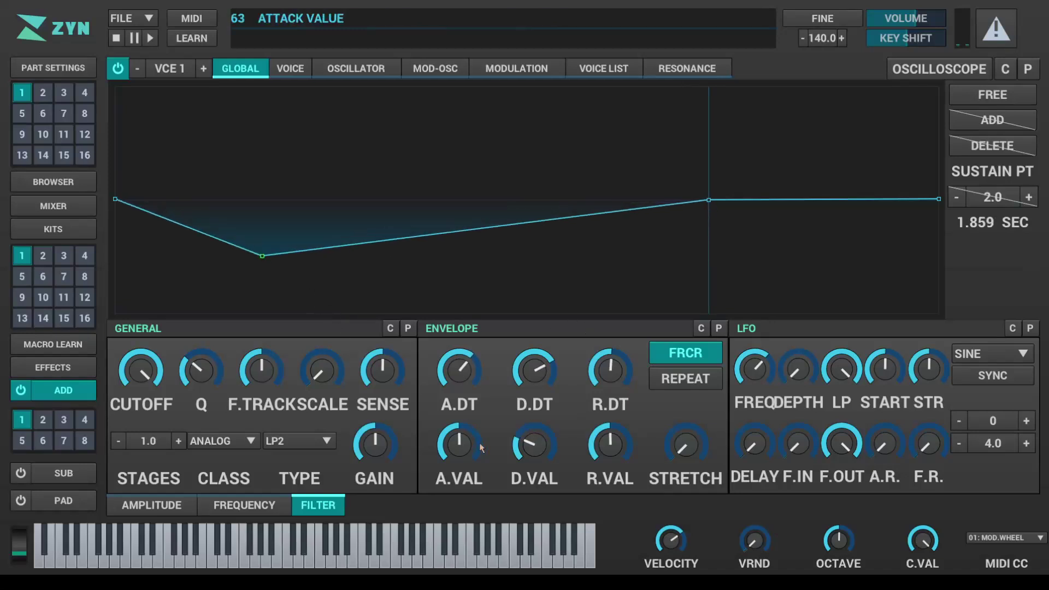
pyautogui.doubleClick(534, 444)
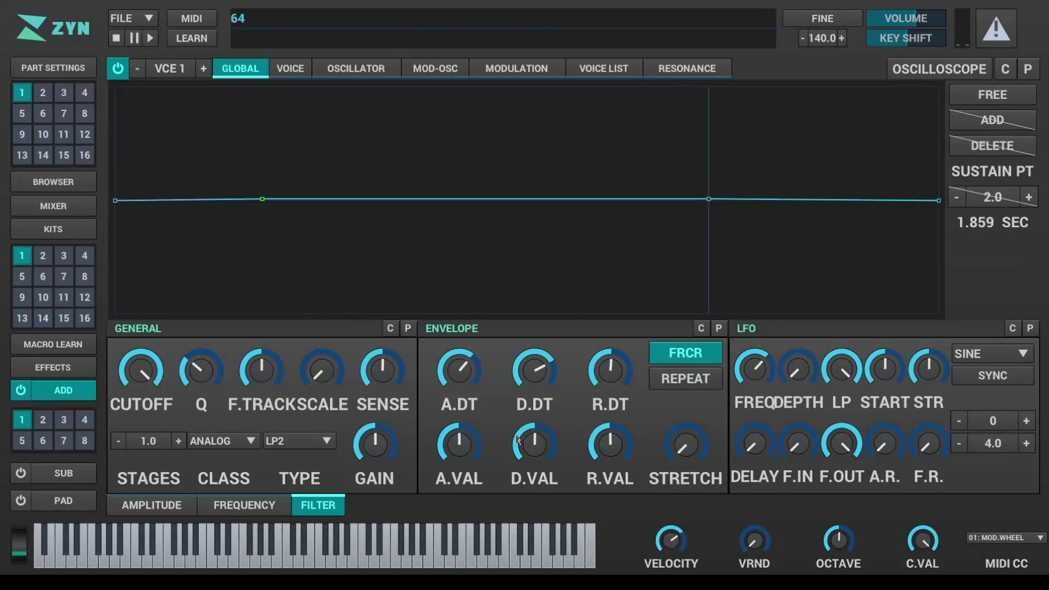
# Look through the global frequency and filter settings, show the LFO graph, and return to the amplitude settings.
pyautogui.click(248, 510)
pyautogui.click(338, 506)
pyautogui.click(804, 336)
pyautogui.click(151, 505)
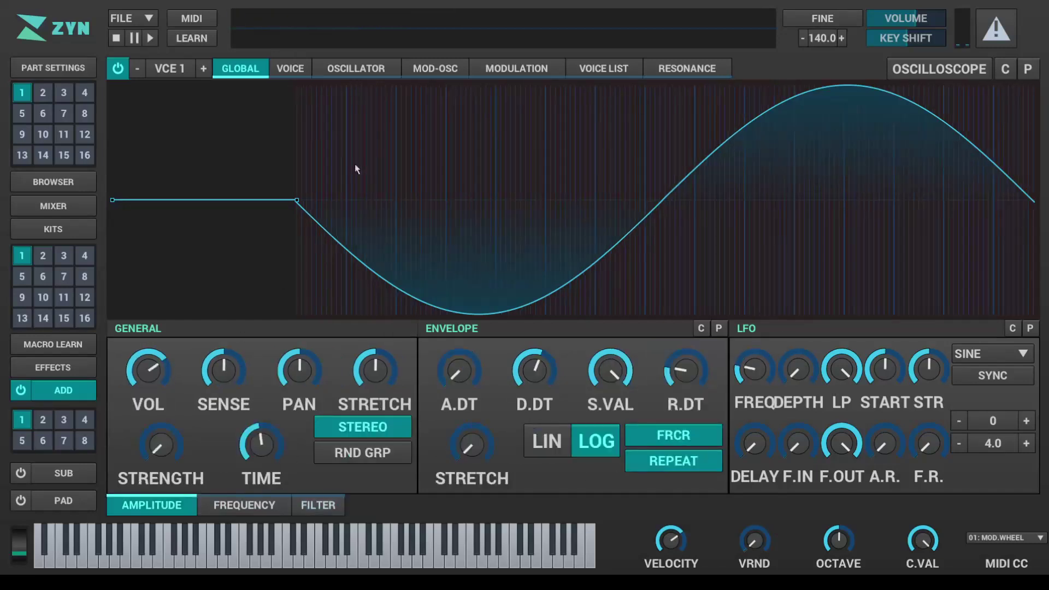
# Switch to the voice settings and show the voice's amplitude envelope graph.
pyautogui.click(295, 71)
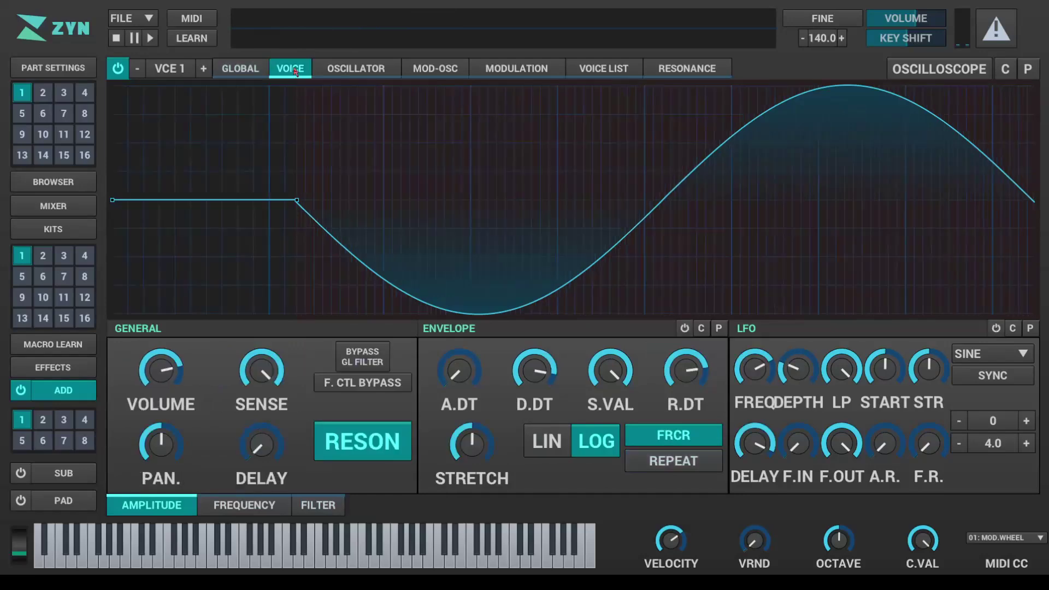
pyautogui.click(521, 327)
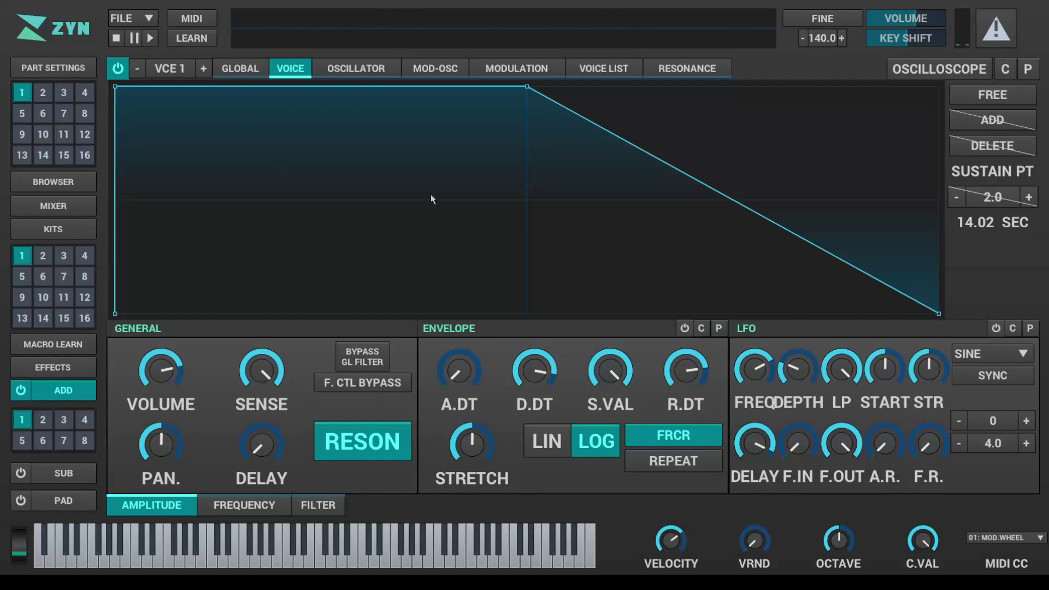
# Look through the global frequency and filter settings, and return to the global amplitude settings.
pyautogui.click(233, 71)
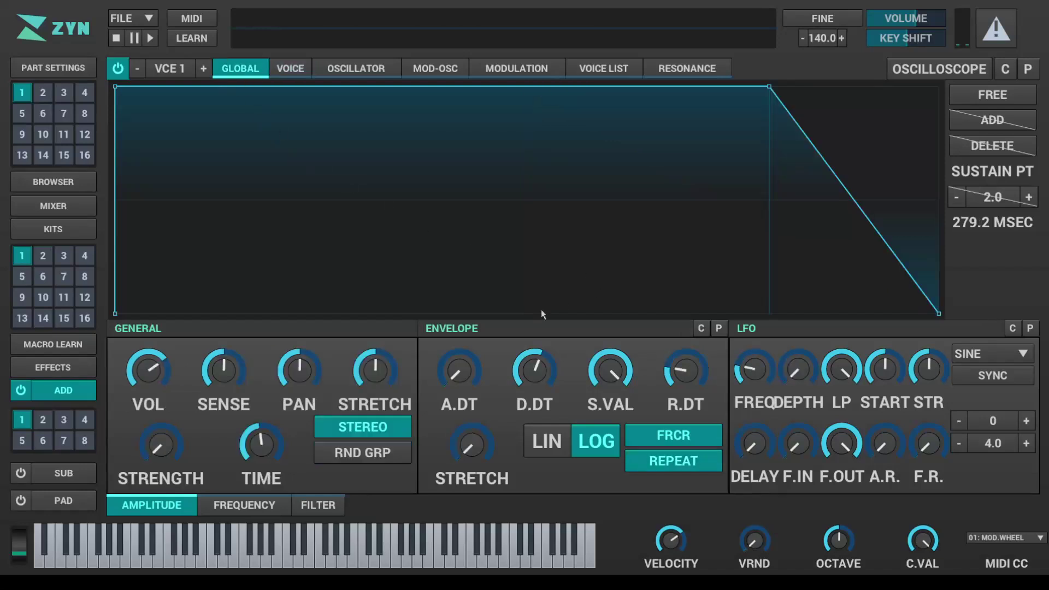
pyautogui.click(264, 512)
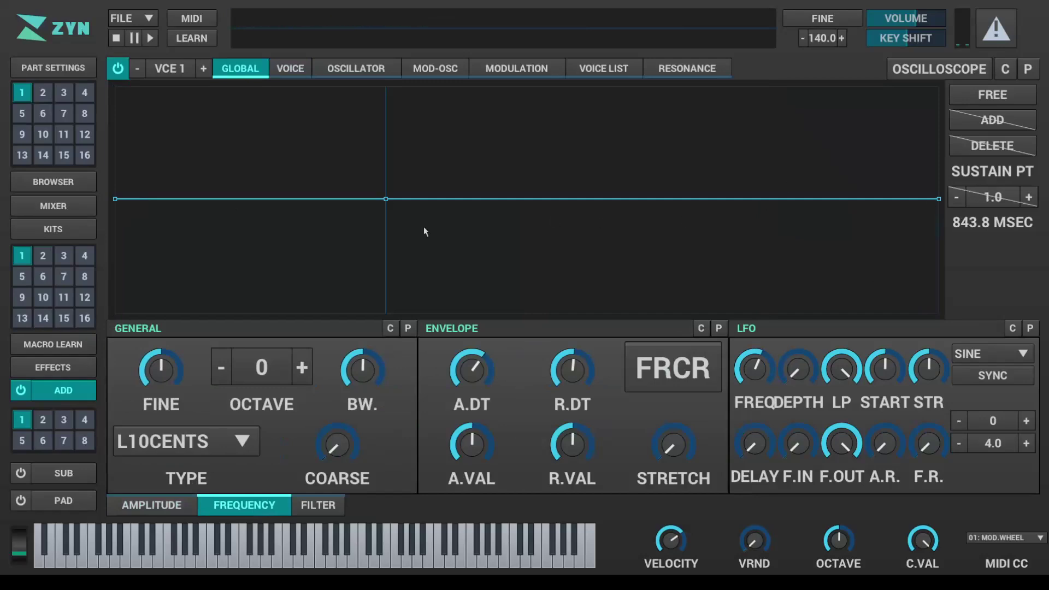
pyautogui.click(308, 510)
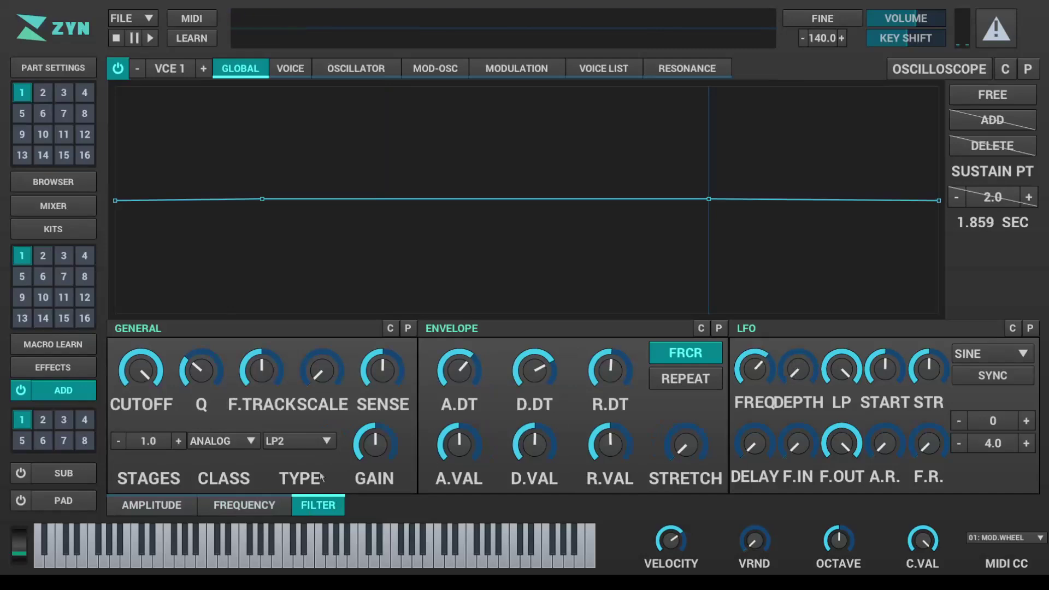
pyautogui.click(253, 505)
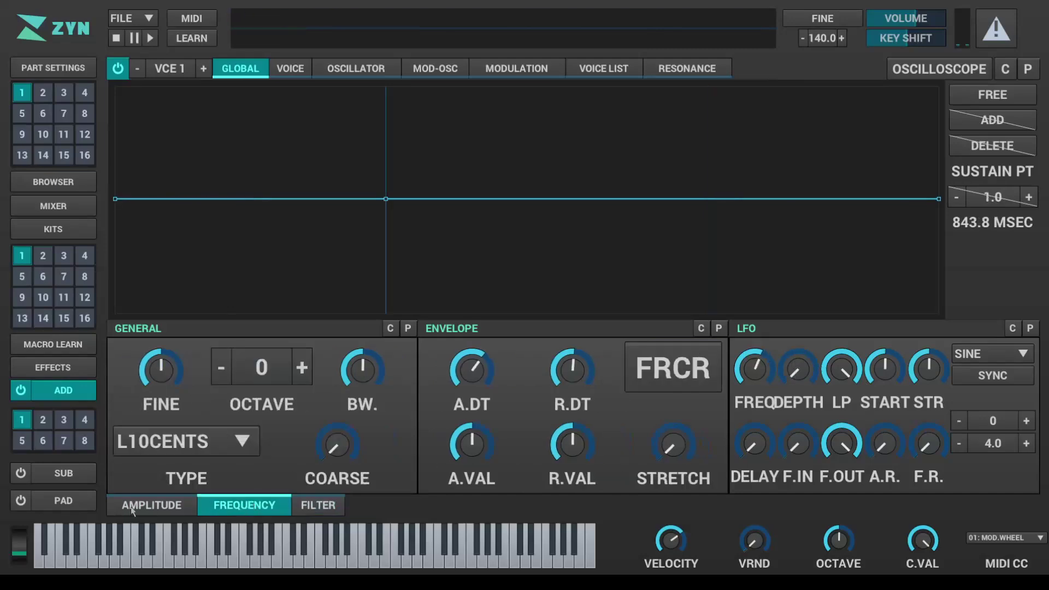
pyautogui.click(138, 507)
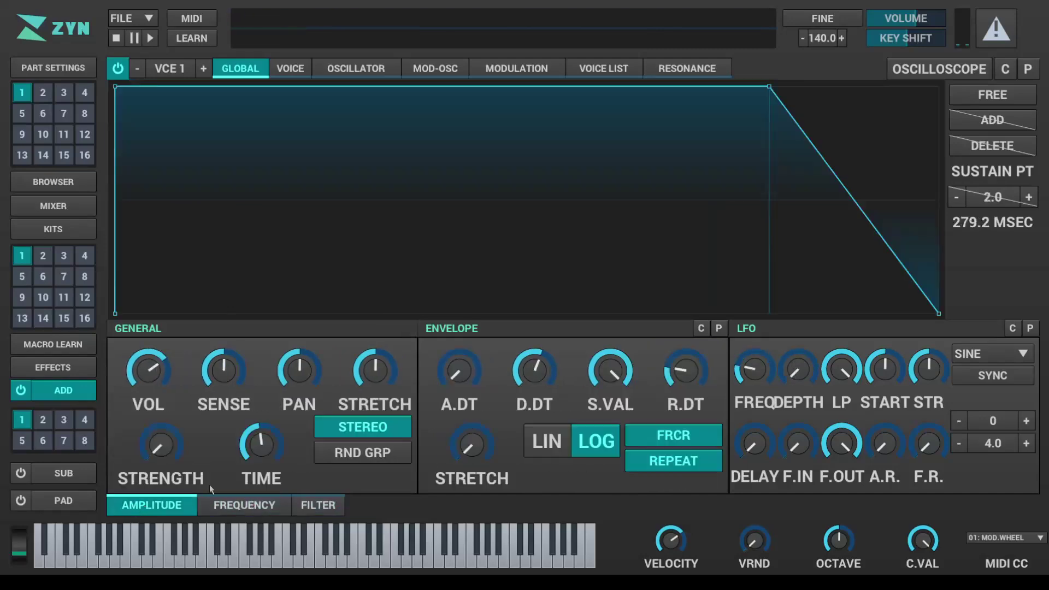
# Look through the amplitude, frequency and filter settings of voice 1.
pyautogui.click(281, 73)
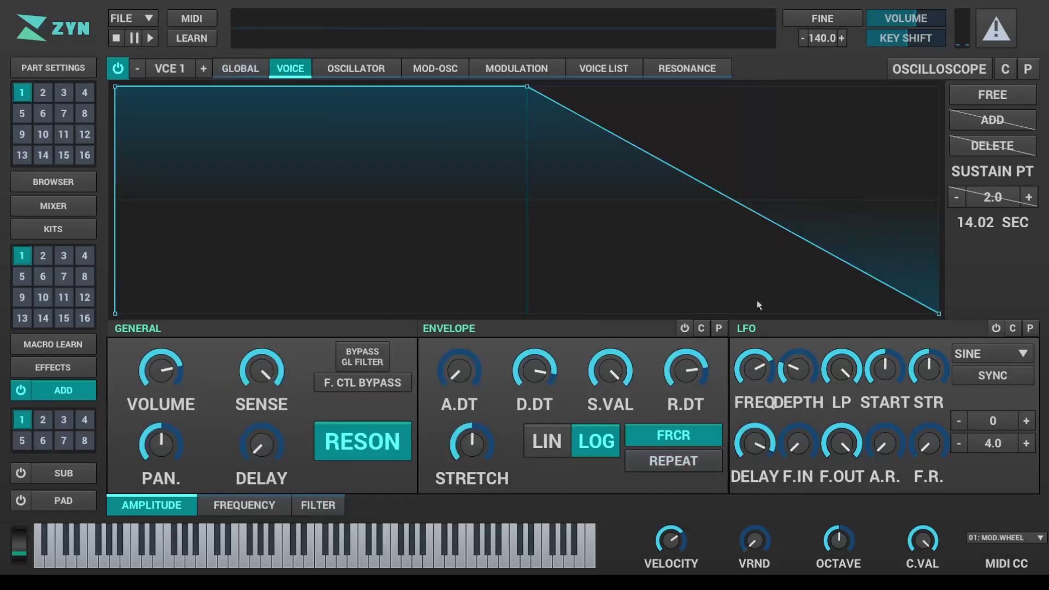
pyautogui.click(251, 506)
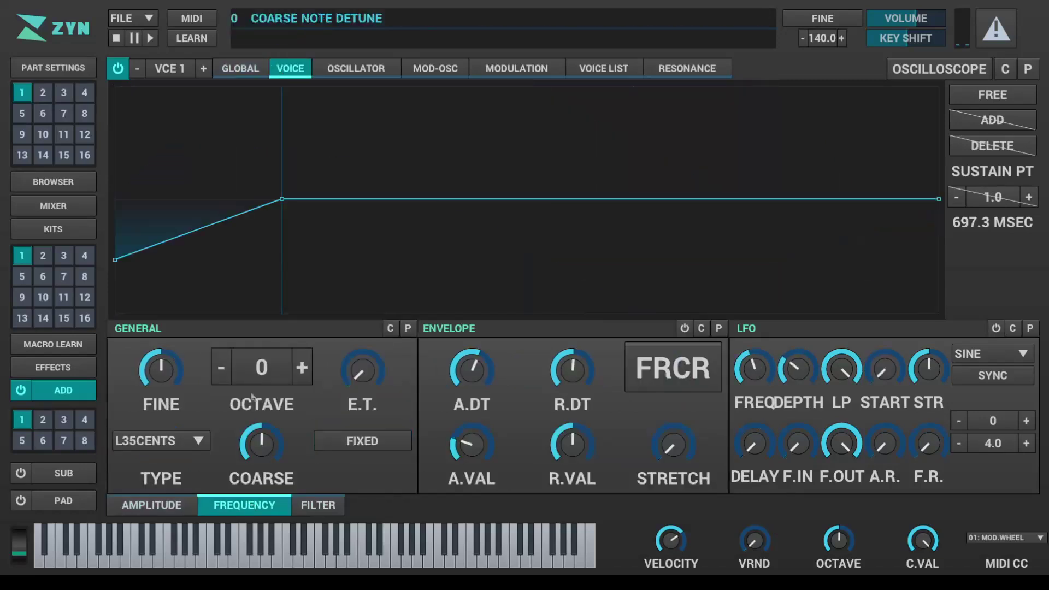
pyautogui.click(313, 508)
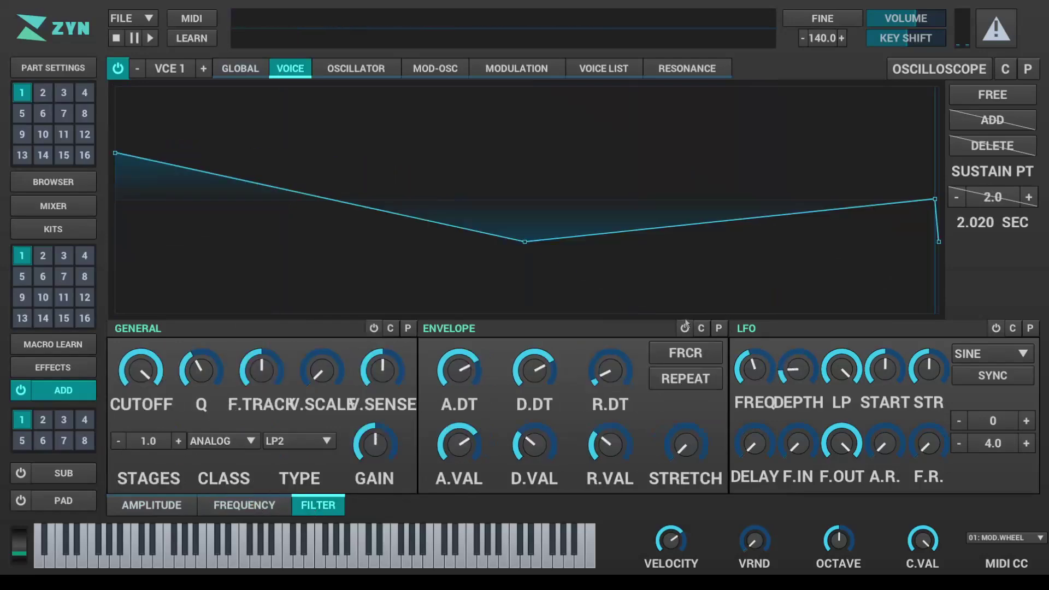
# Try a longer attack time on the enabled amplitude envelope of voice 1, and return it to the minimum.
pyautogui.click(179, 504)
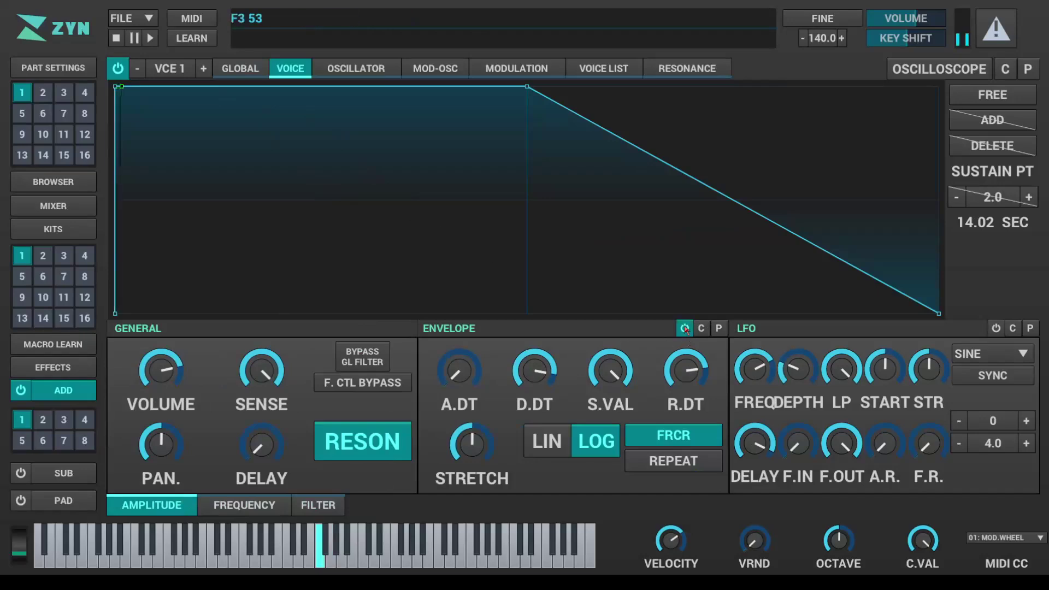
pyautogui.moveTo(462, 374); pyautogui.dragTo(480, 300)
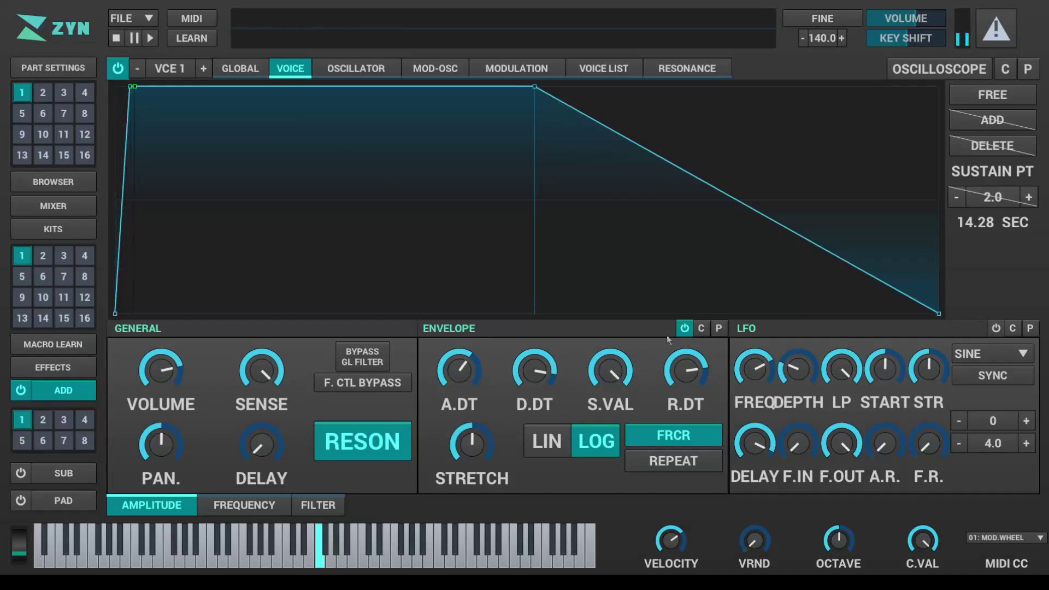
pyautogui.moveTo(460, 371); pyautogui.dragTo(460, 478)
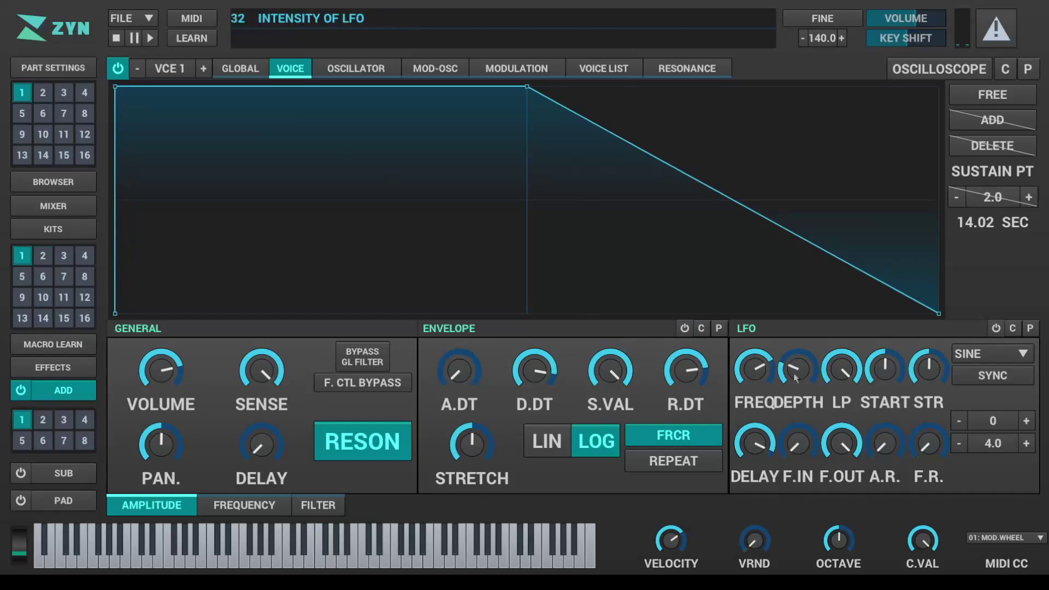
# In the voice's frequency settings, lower the octave to -1 and return it to 0.
pyautogui.click(227, 507)
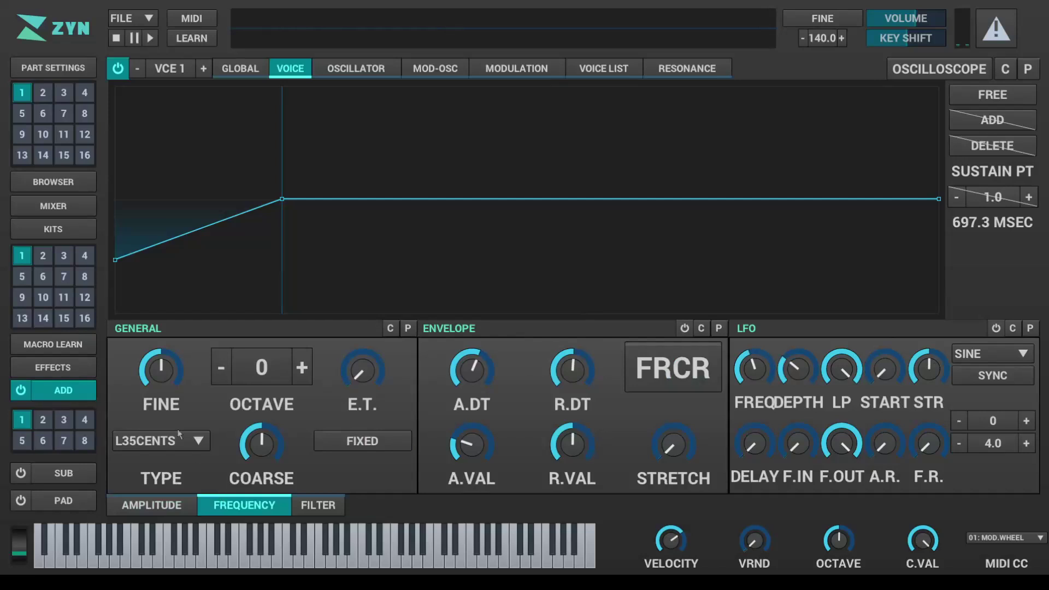
pyautogui.click(223, 367)
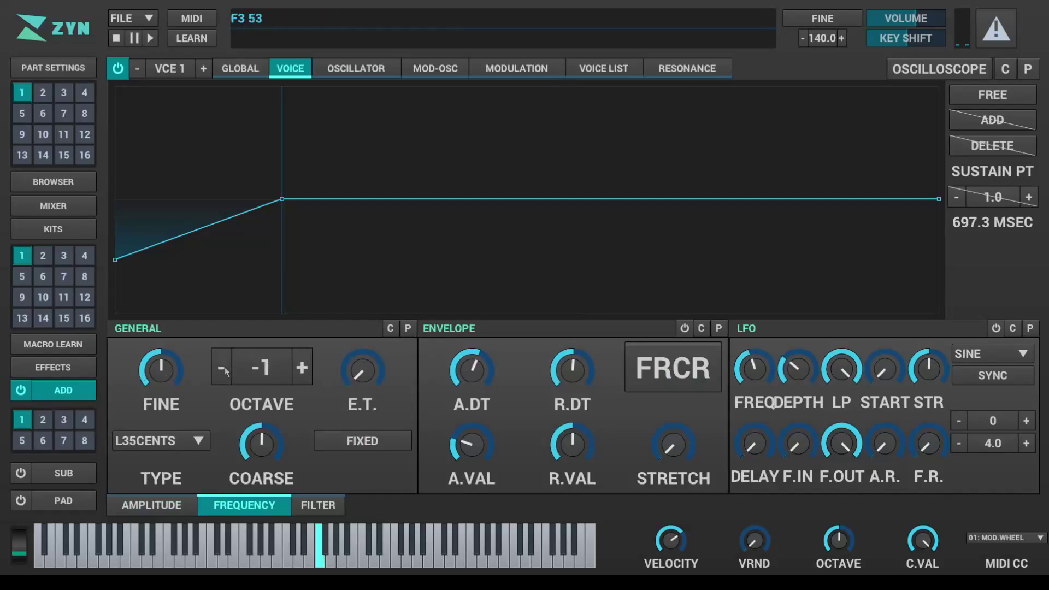
pyautogui.click(295, 371)
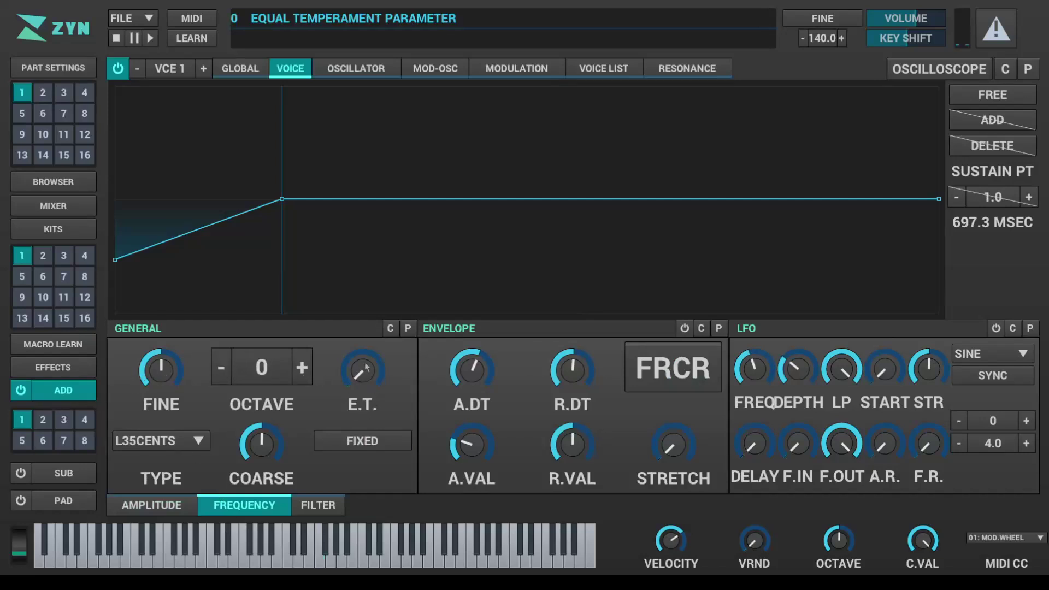
# Try the voice with a fixed frequency at octave -2, and restore octave 0 with the fixed frequency off.
pyautogui.click(340, 442)
pyautogui.click(214, 366)
pyautogui.click(214, 366)
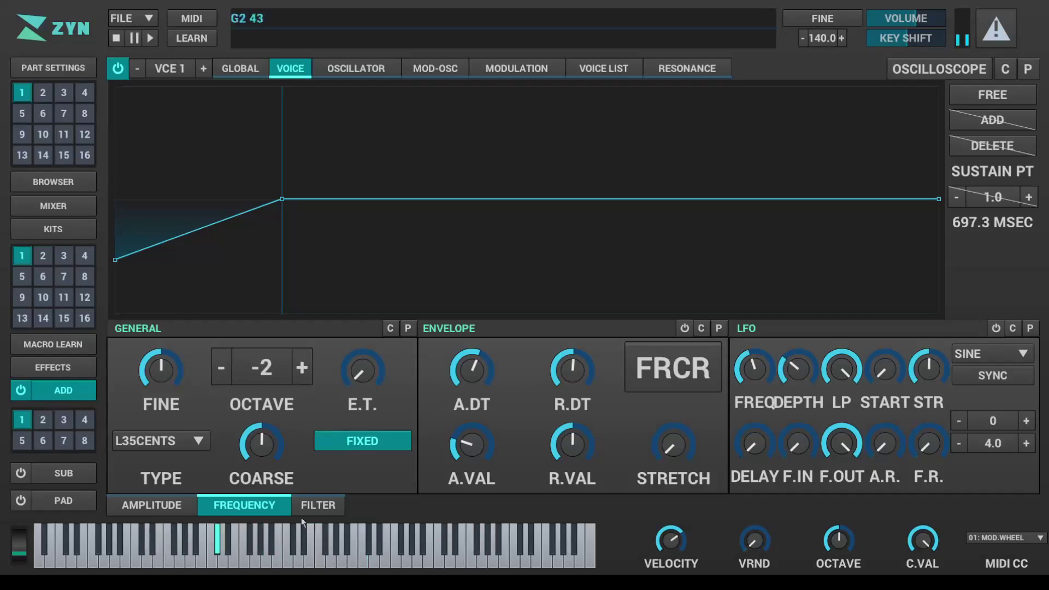
pyautogui.doubleClick(304, 373)
pyautogui.click(372, 447)
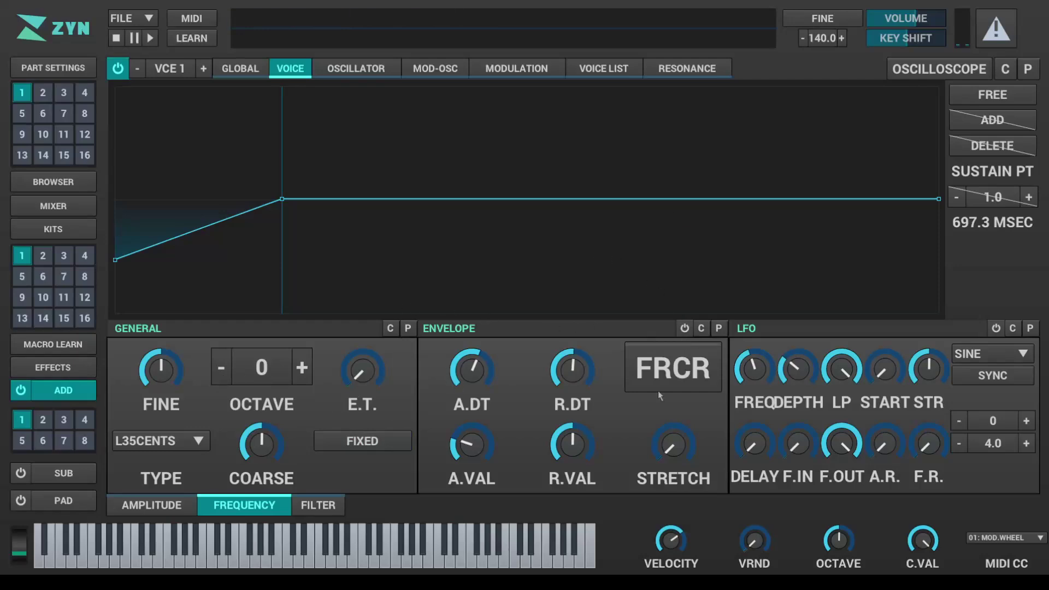
# Enable the filter of voice 1 together with its filter envelope.
pyautogui.moveTo(797, 371)
pyautogui.click(326, 505)
pyautogui.click(374, 328)
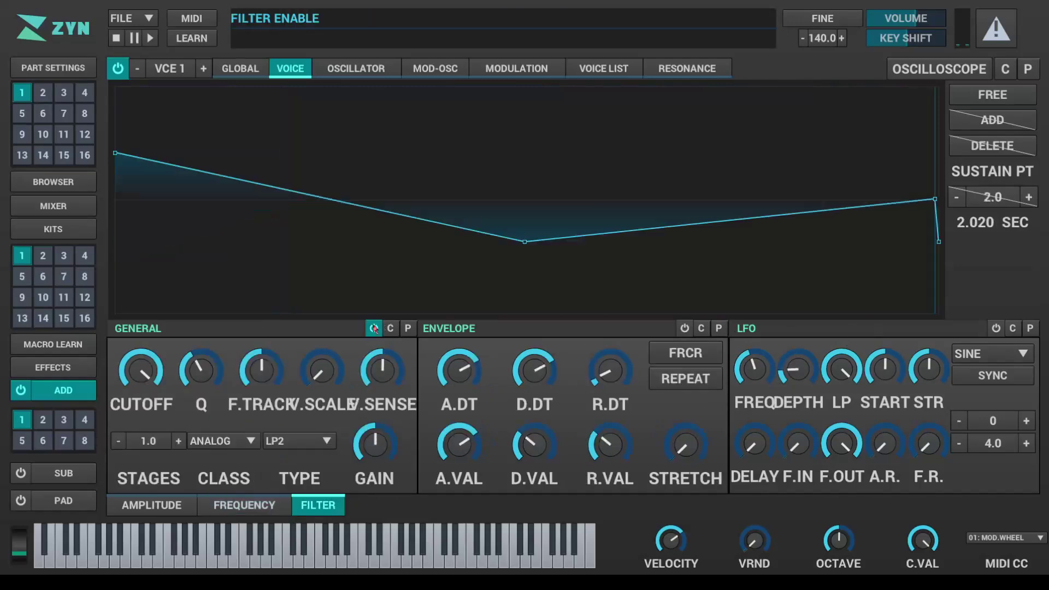
pyautogui.click(684, 327)
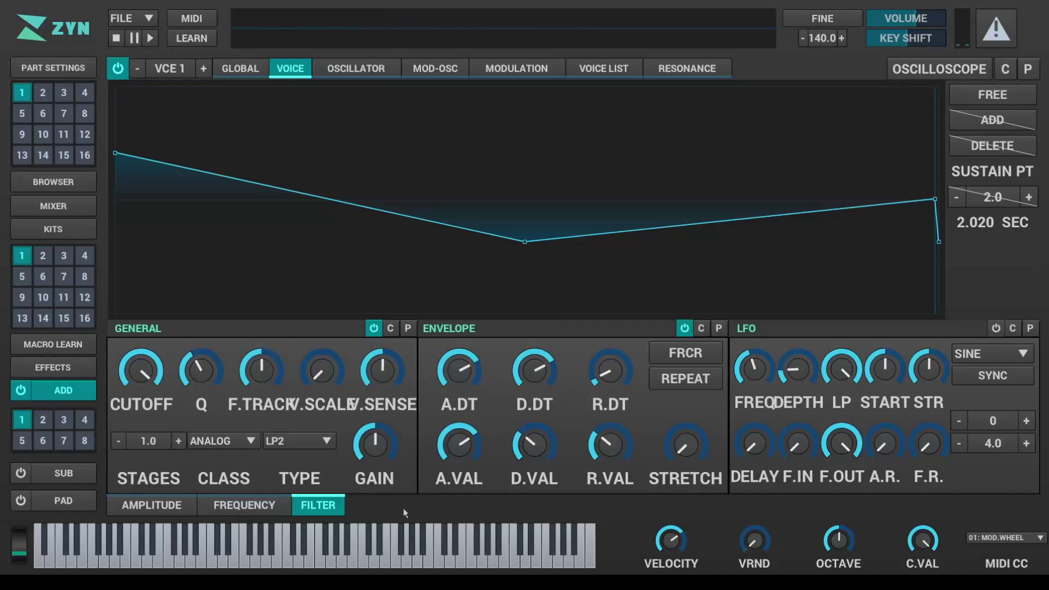
pyautogui.click(337, 552)
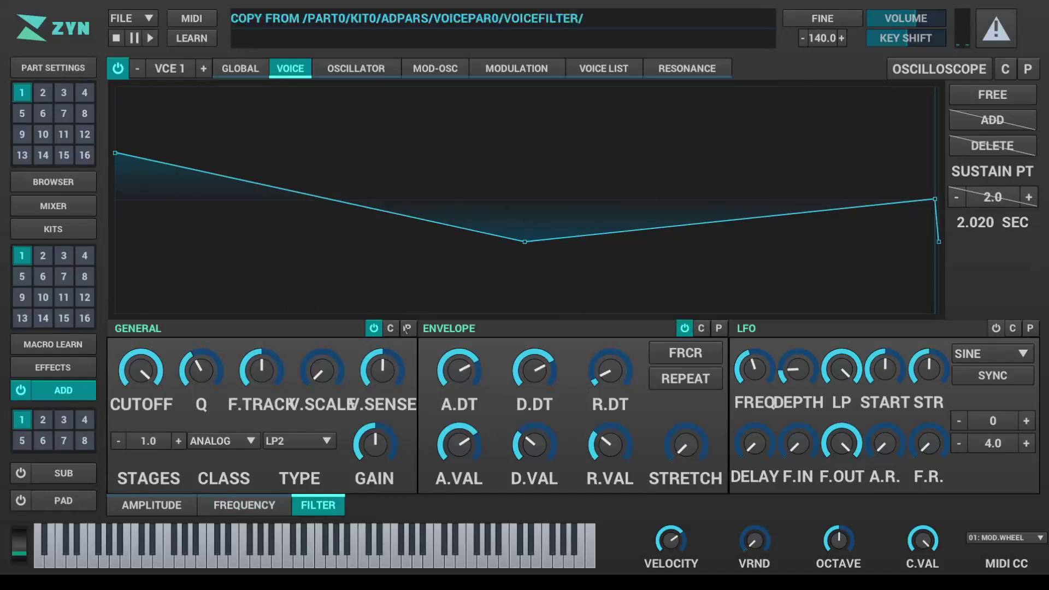
# Switch off the voice's filter and filter envelope, and show the filter envelope graph.
pyautogui.click(374, 328)
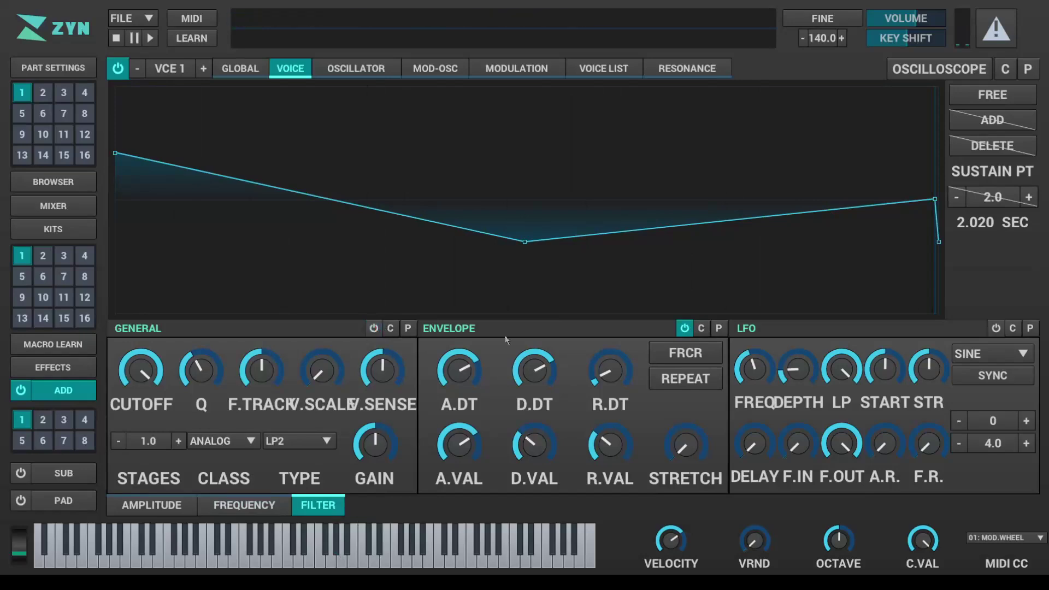
pyautogui.click(322, 551)
pyautogui.click(407, 328)
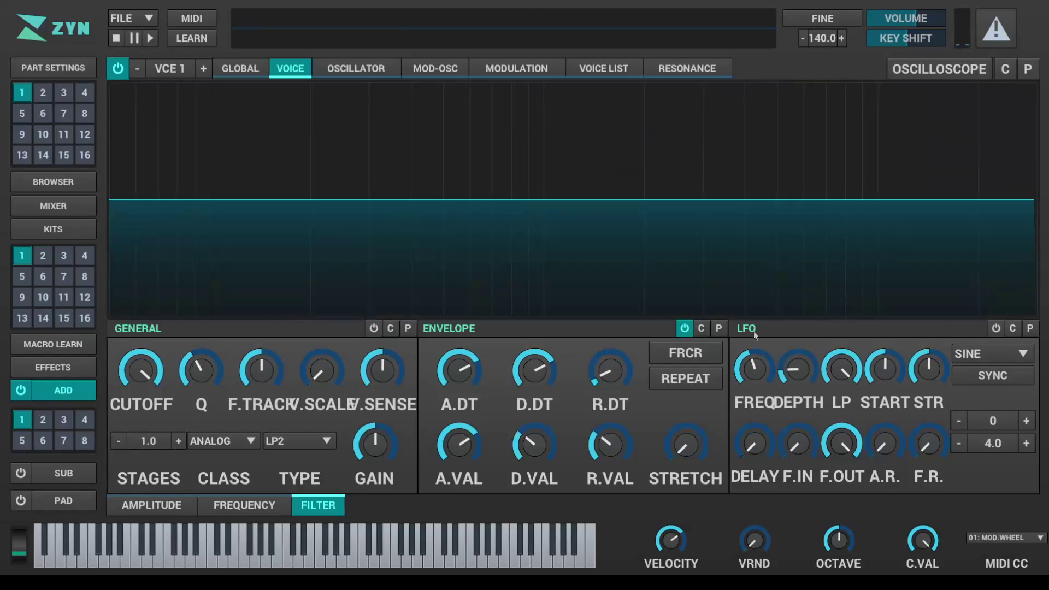
pyautogui.click(684, 328)
pyautogui.click(610, 326)
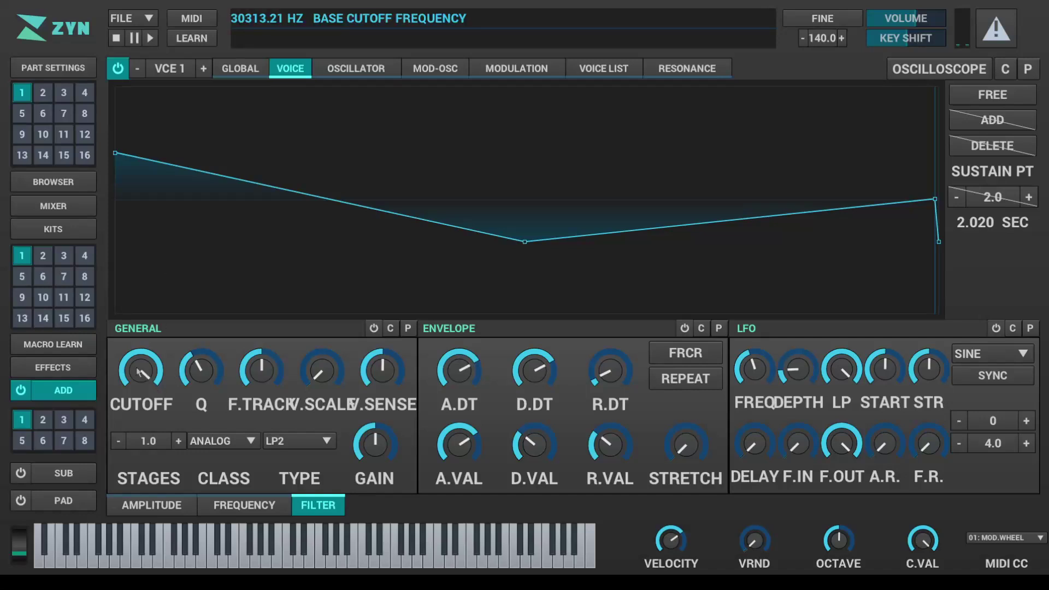
# Try a low cutoff on the voice filter, adjust the filter envelope's attack value, and return the cutoff to maximum.
pyautogui.moveTo(140, 401); pyautogui.dragTo(135, 457)
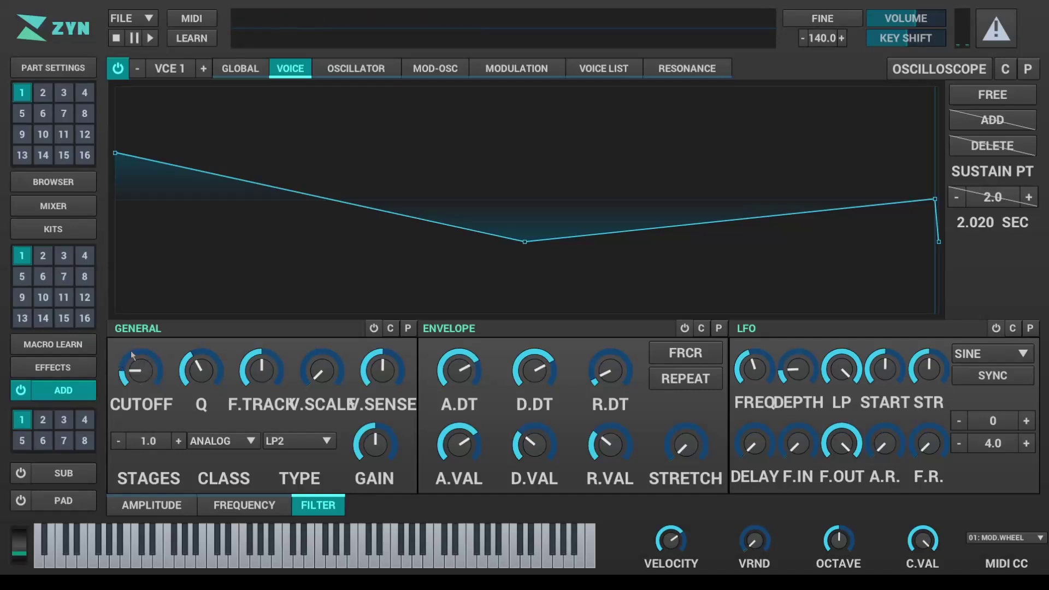
pyautogui.moveTo(116, 93); pyautogui.dragTo(130, 171)
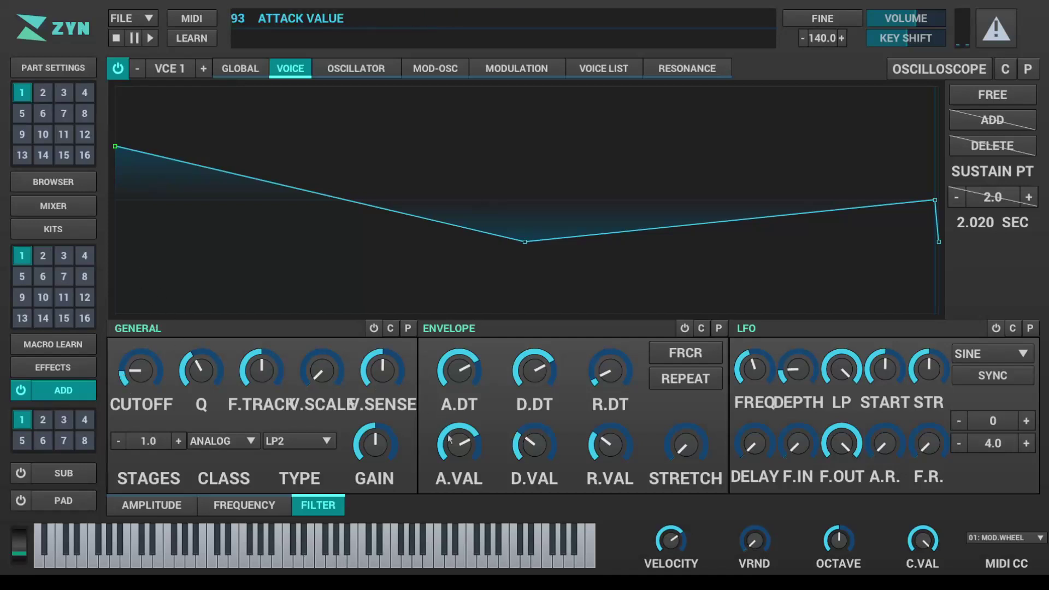
pyautogui.moveTo(147, 370); pyautogui.dragTo(353, 294)
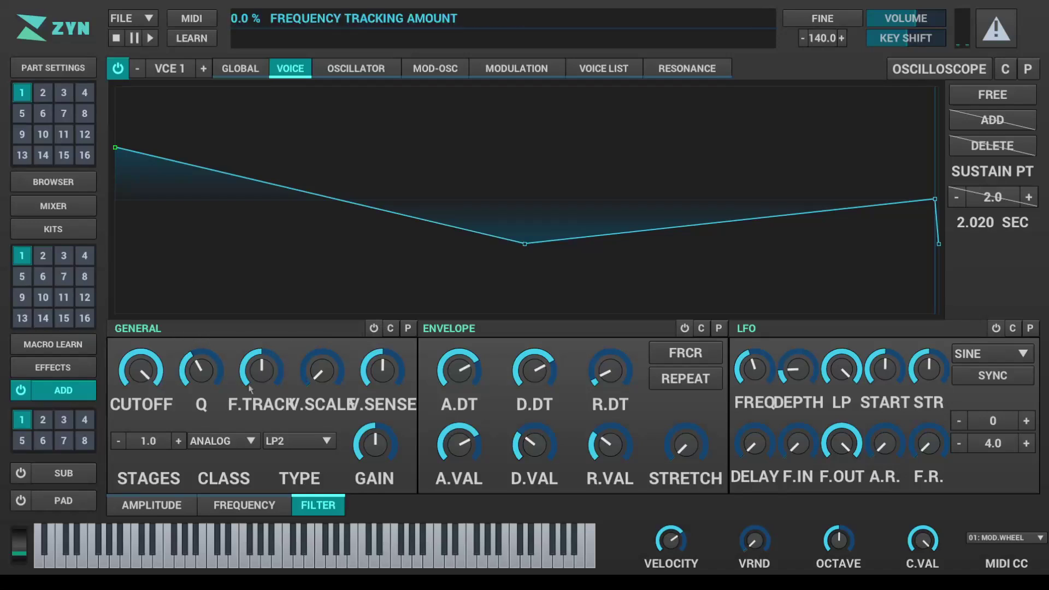
# View the output waveform in the oscilloscope, and return to the voice's amplitude settings.
pyautogui.click(169, 502)
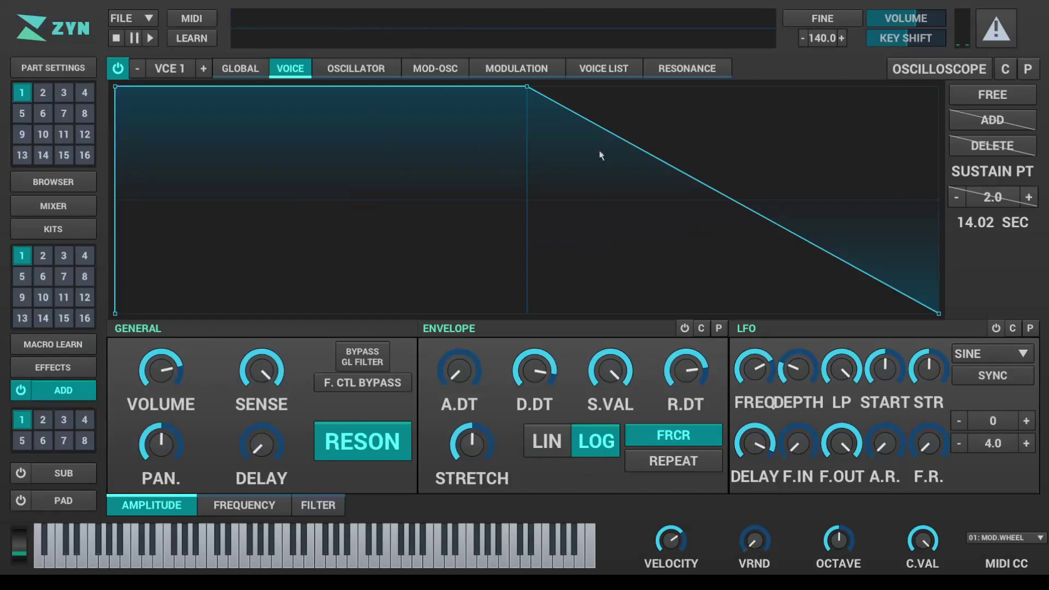
pyautogui.click(939, 67)
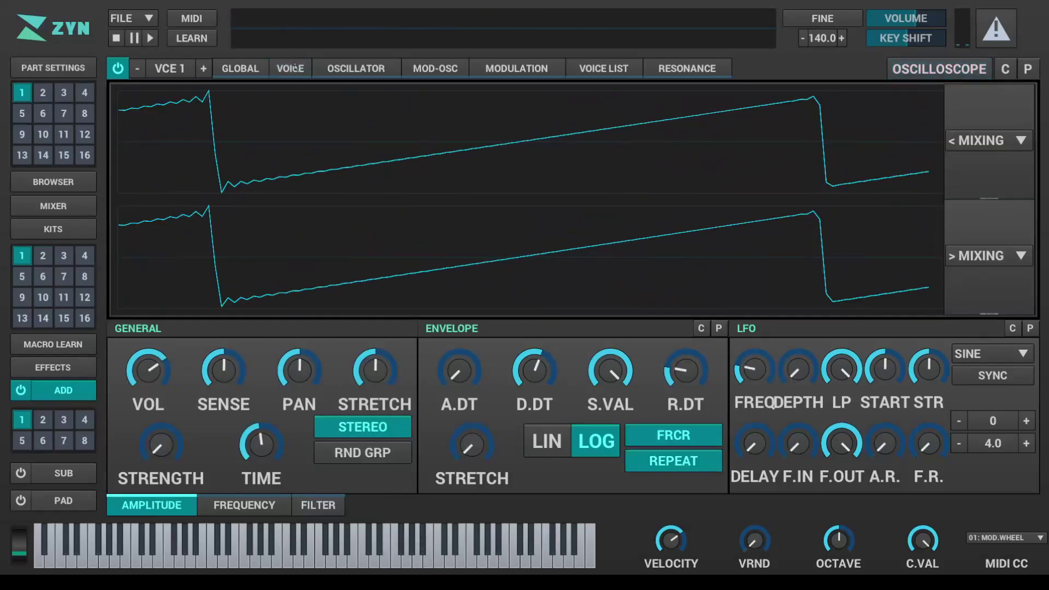
pyautogui.click(295, 67)
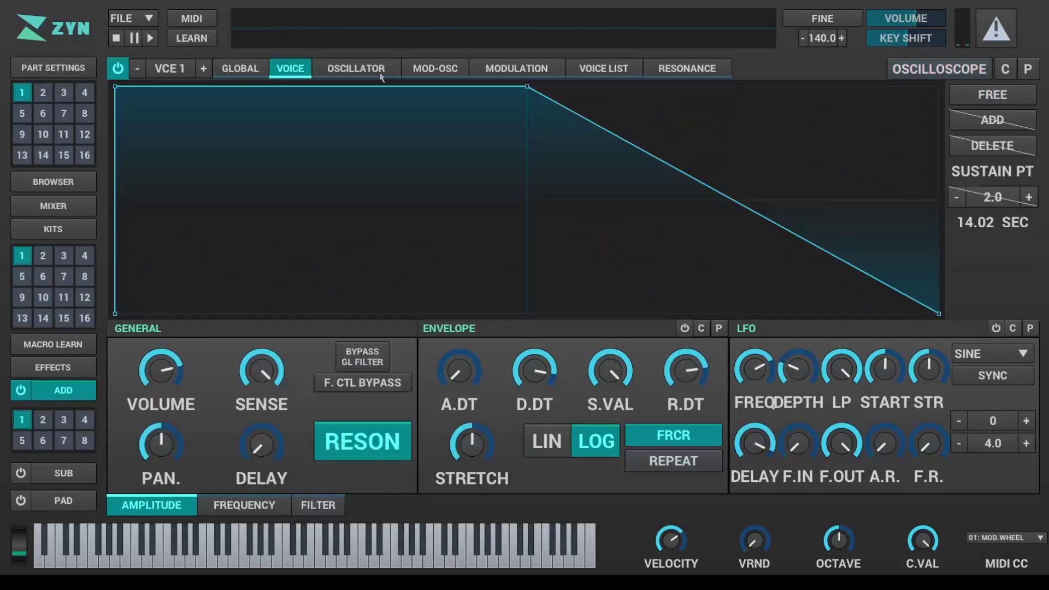
# Open the voice's oscillator and draw irregular magnitudes across harmonics 1 to 53 and on harmonic 64.
pyautogui.click(346, 65)
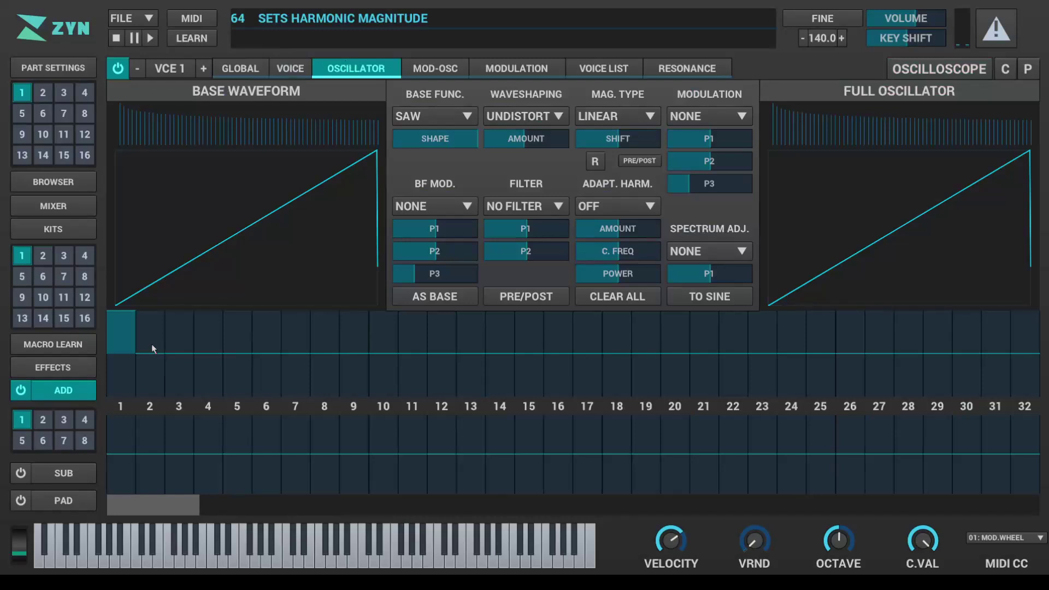
pyautogui.moveTo(152, 347)
pyautogui.mouseDown()
pyautogui.moveTo(404, 344)
pyautogui.moveTo(775, 372)
pyautogui.moveTo(1018, 335)
pyautogui.moveTo(937, 371)
pyautogui.mouseUp()
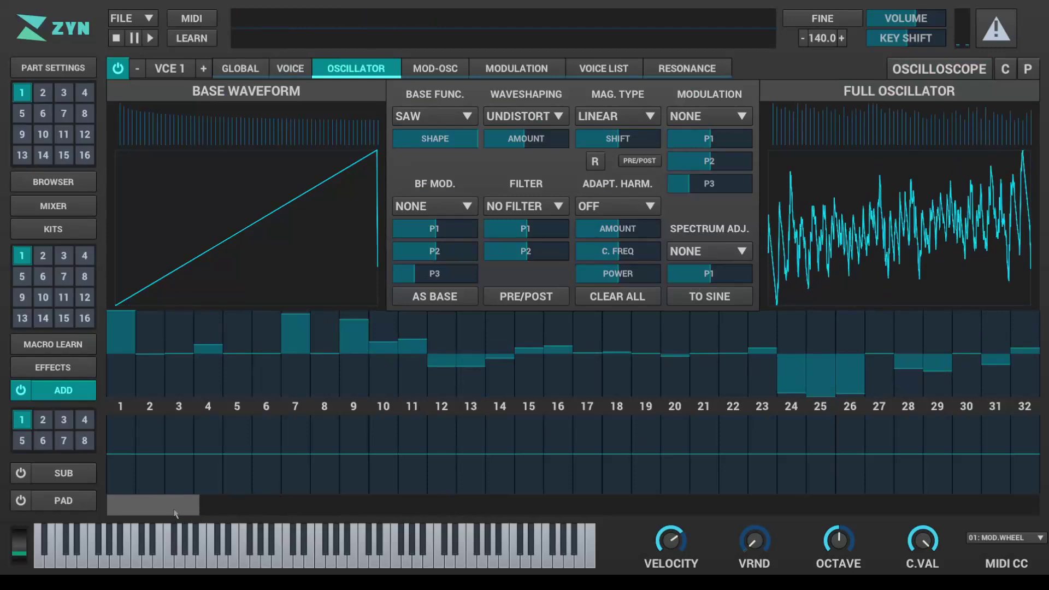
pyautogui.scroll(-5, 174, 513)
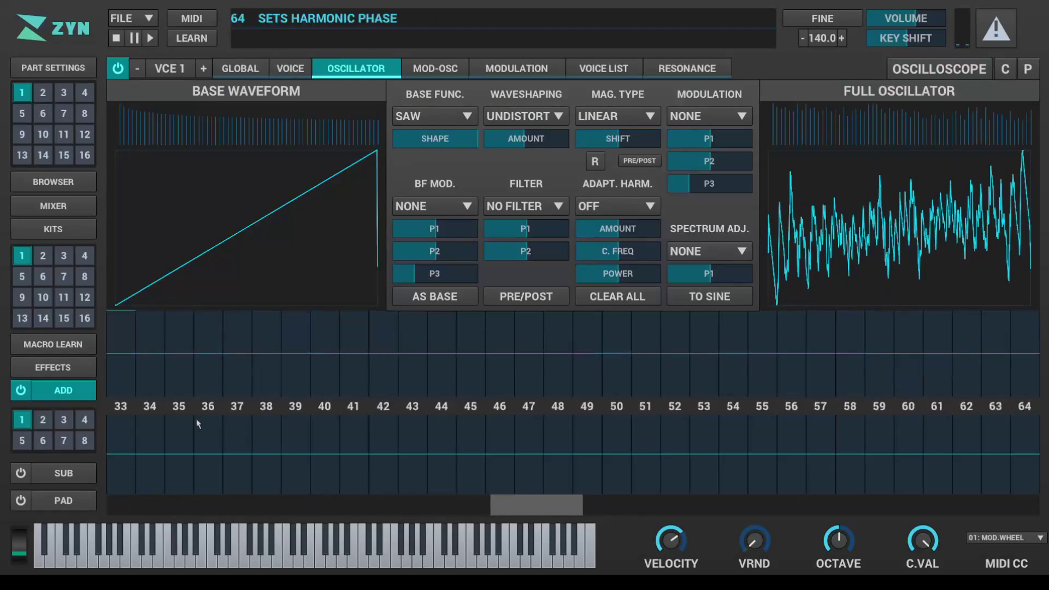
pyautogui.moveTo(130, 362); pyautogui.dragTo(542, 369)
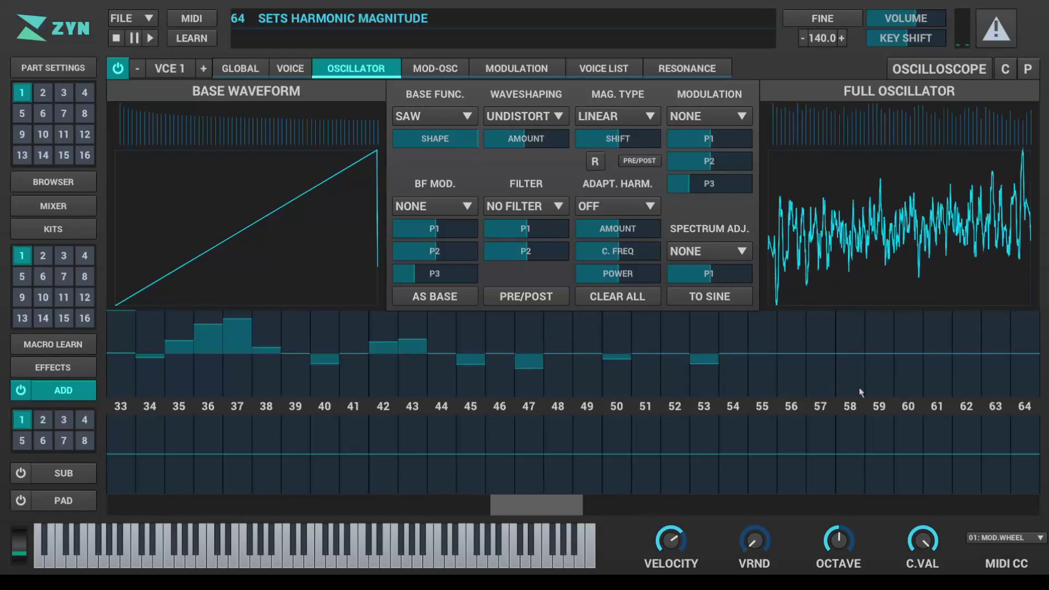
pyautogui.moveTo(1017, 369); pyautogui.dragTo(1024, 325)
pyautogui.scroll(-5, 648, 506)
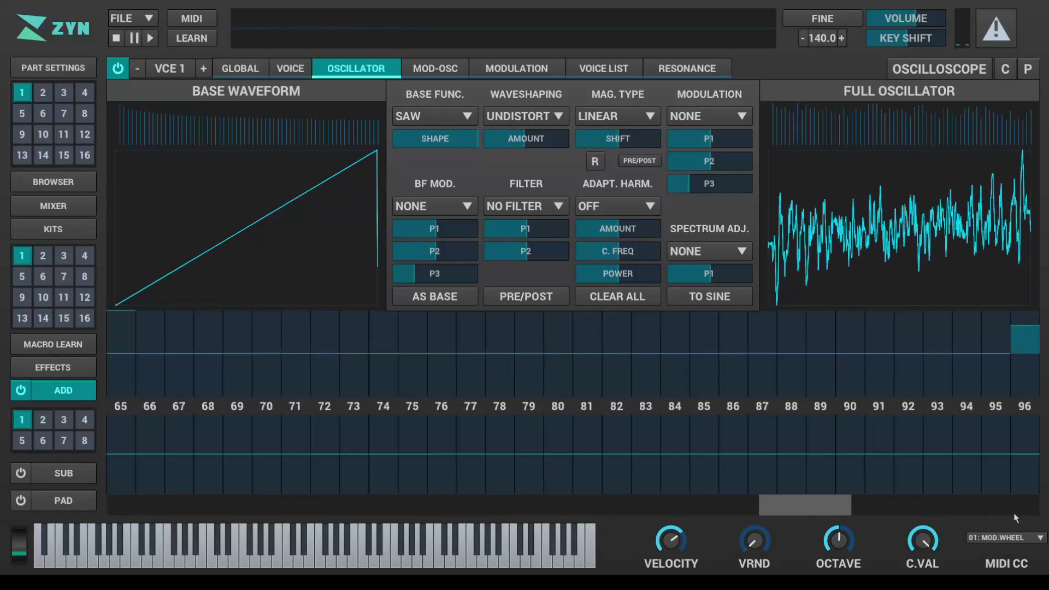
pyautogui.scroll(-5, 1015, 514)
pyautogui.scroll(10, 871, 508)
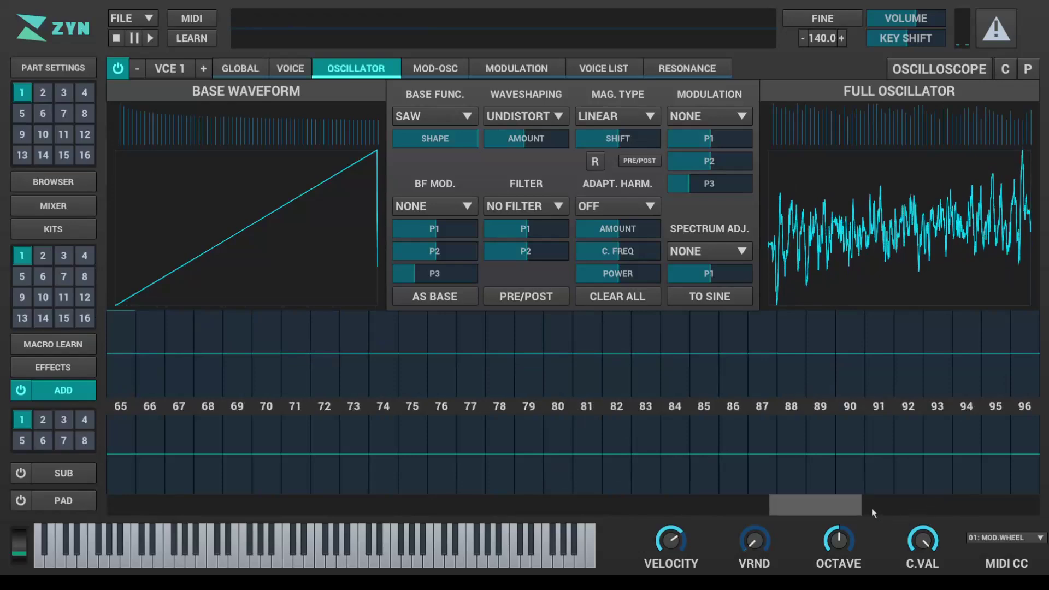
pyautogui.scroll(5, 461, 508)
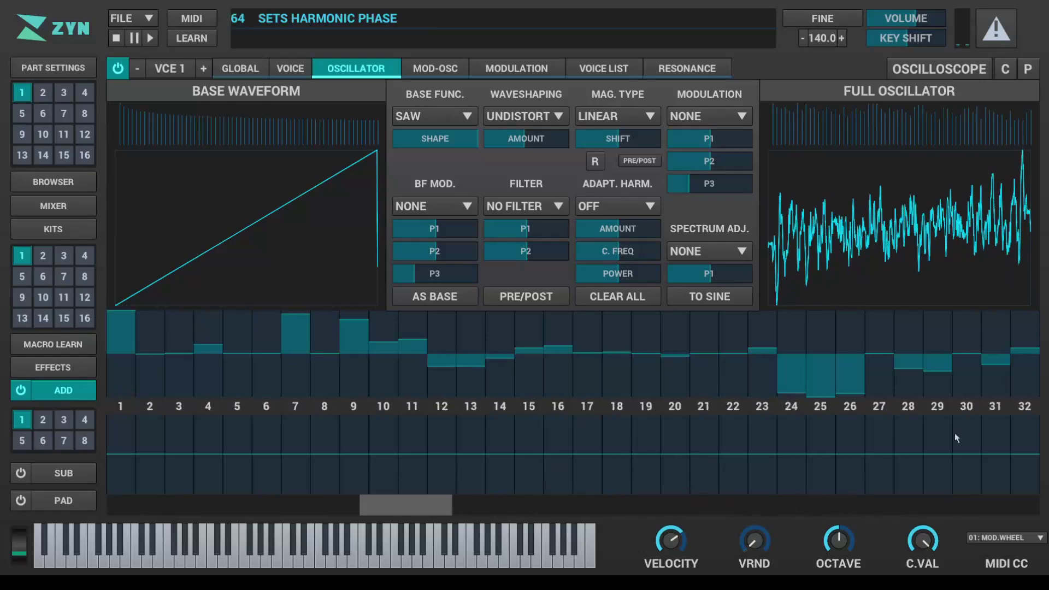
# Draw irregular phases on harmonics 1, 4, 7, 11 to 13, 19 and 23 to 27, and audition the sound with a few keyboard notes.
pyautogui.moveTo(646, 435)
pyautogui.mouseDown()
pyautogui.moveTo(860, 422)
pyautogui.moveTo(801, 463)
pyautogui.moveTo(762, 458)
pyautogui.mouseUp()
pyautogui.click(120, 480)
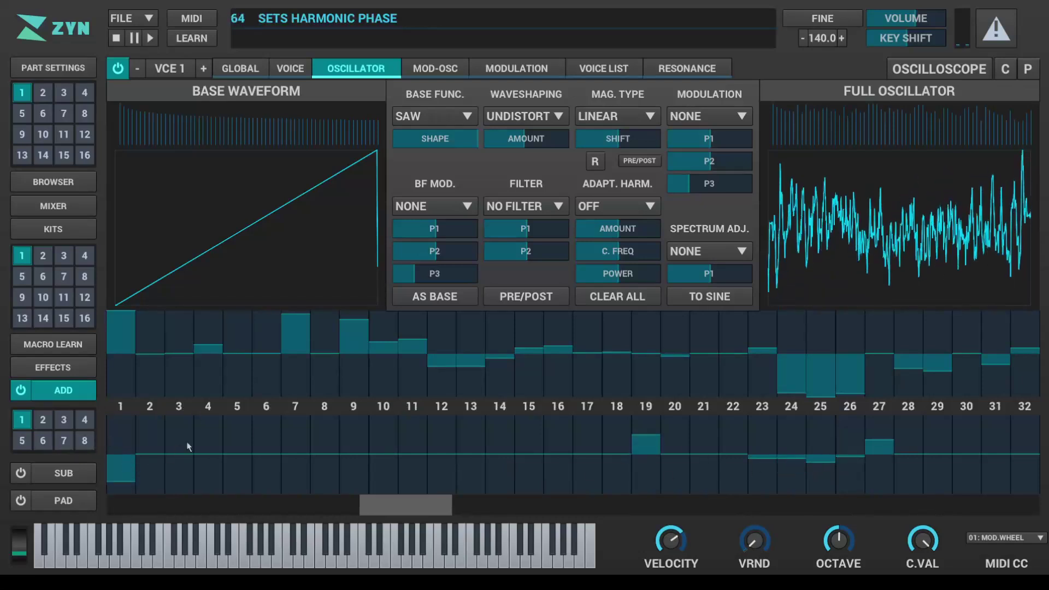
pyautogui.click(207, 421)
pyautogui.click(295, 435)
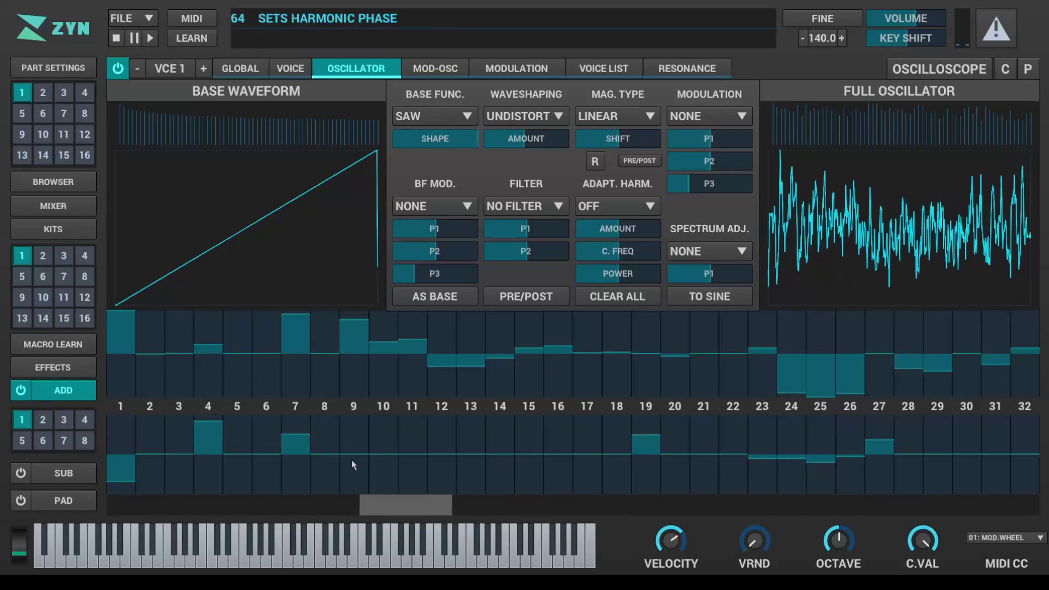
pyautogui.moveTo(410, 495); pyautogui.dragTo(428, 495)
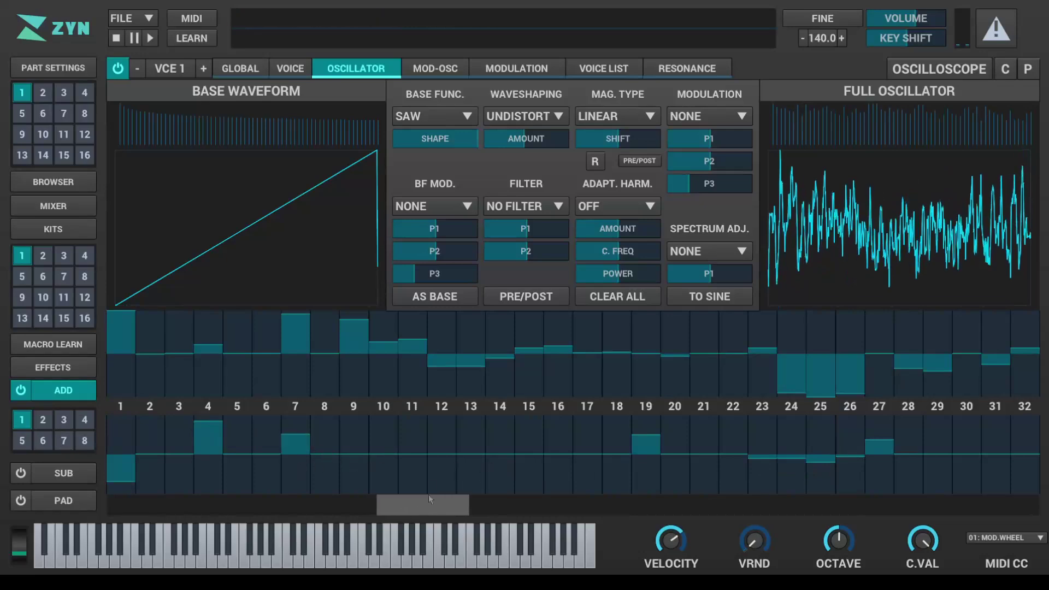
pyautogui.click(441, 432)
pyautogui.click(417, 442)
pyautogui.click(393, 551)
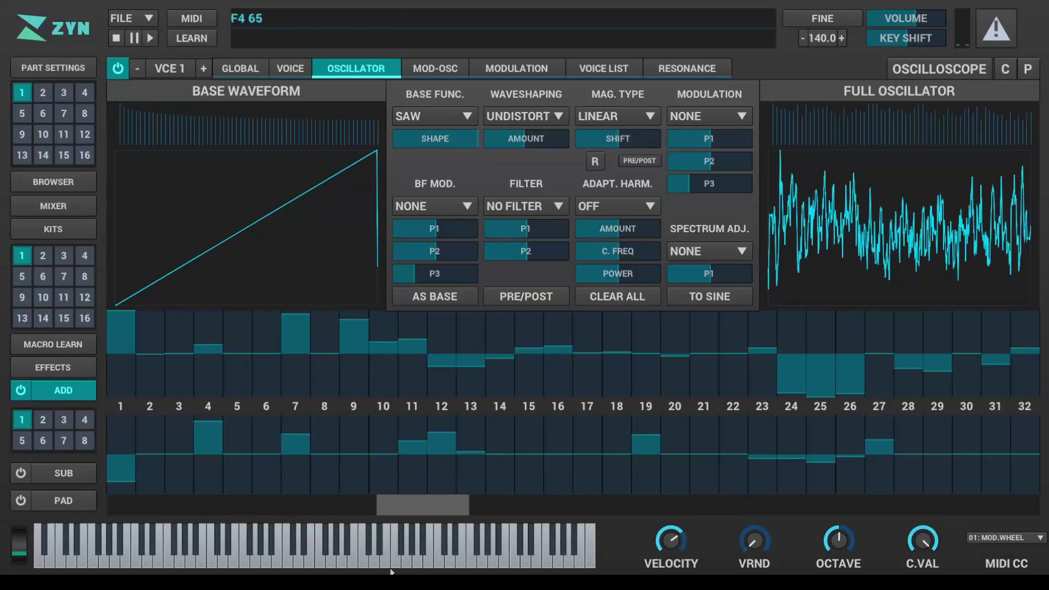
pyautogui.click(345, 543)
pyautogui.click(255, 560)
# Reset the magnitudes and phases of the drawn harmonics across all 64 harmonics to their neutral centre value.
pyautogui.moveTo(120, 354)
pyautogui.mouseDown()
pyautogui.moveTo(874, 355)
pyautogui.moveTo(773, 361)
pyautogui.moveTo(417, 346)
pyautogui.moveTo(609, 364)
pyautogui.moveTo(995, 365)
pyautogui.moveTo(431, 366)
pyautogui.mouseUp()
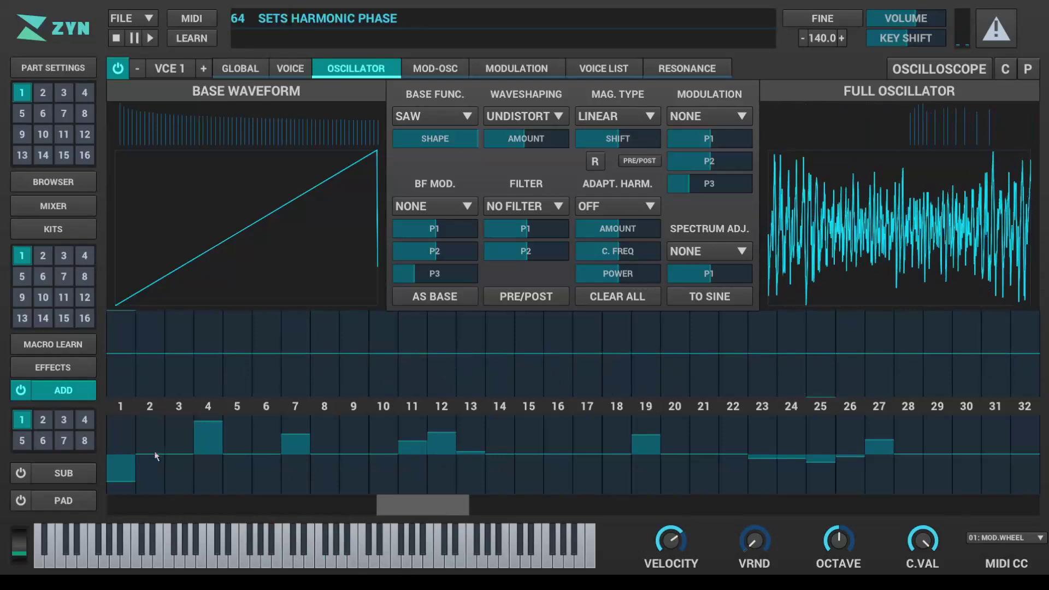
pyautogui.moveTo(113, 468)
pyautogui.mouseDown()
pyautogui.moveTo(122, 454)
pyautogui.moveTo(848, 438)
pyautogui.moveTo(790, 435)
pyautogui.mouseUp()
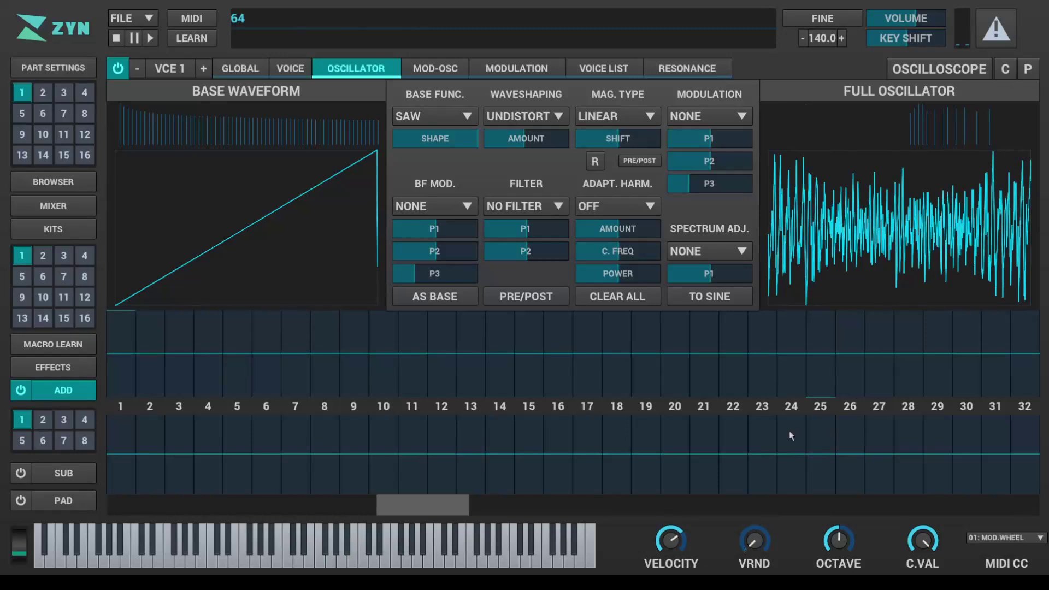
pyautogui.moveTo(440, 502); pyautogui.dragTo(671, 497)
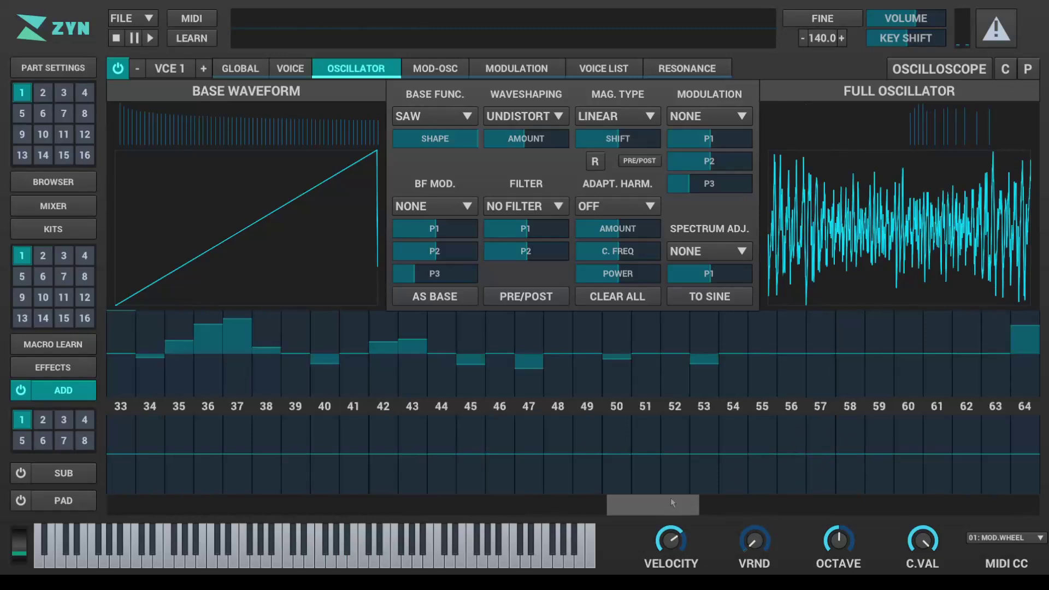
pyautogui.moveTo(115, 367); pyautogui.dragTo(852, 386)
pyautogui.moveTo(1025, 373); pyautogui.dragTo(395, 356)
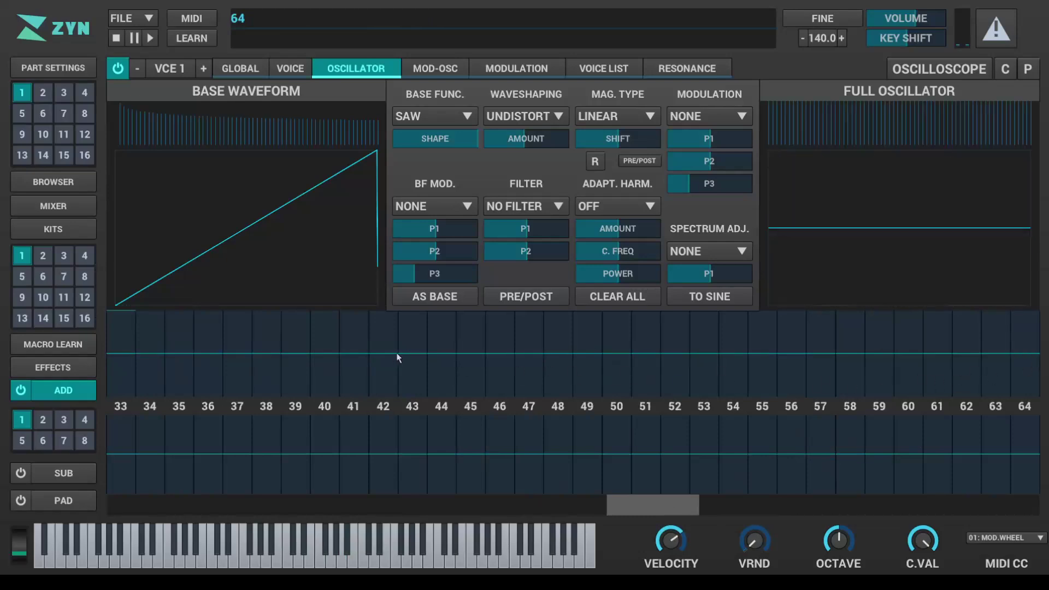
# Raise harmonic 1 to full magnitude, then try its phase at maximum and reset that phase to neutral.
pyautogui.moveTo(608, 499); pyautogui.dragTo(68, 504)
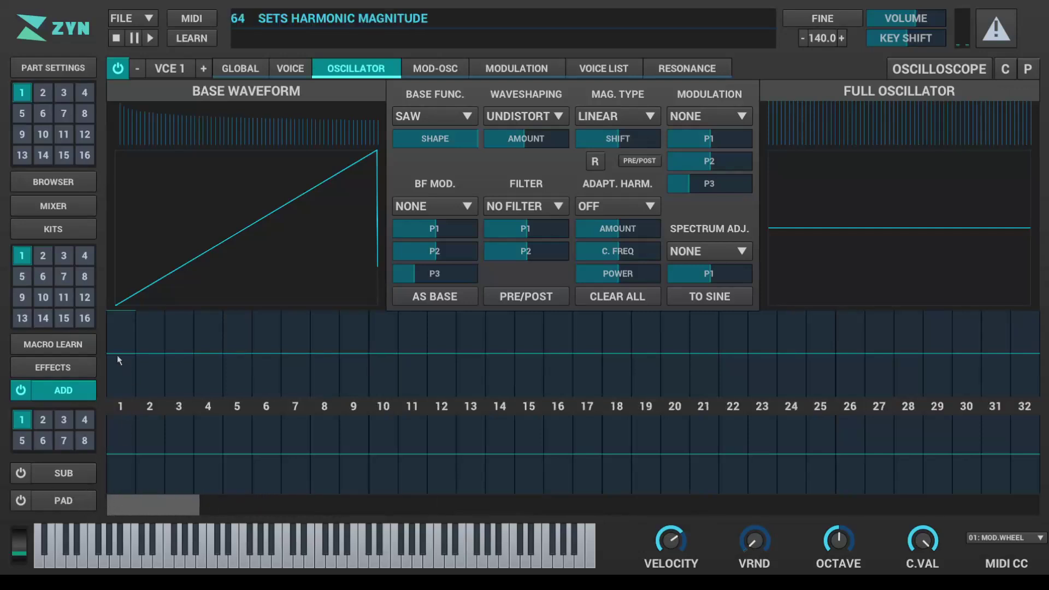
pyautogui.moveTo(117, 355); pyautogui.dragTo(103, 265)
pyautogui.click(122, 320)
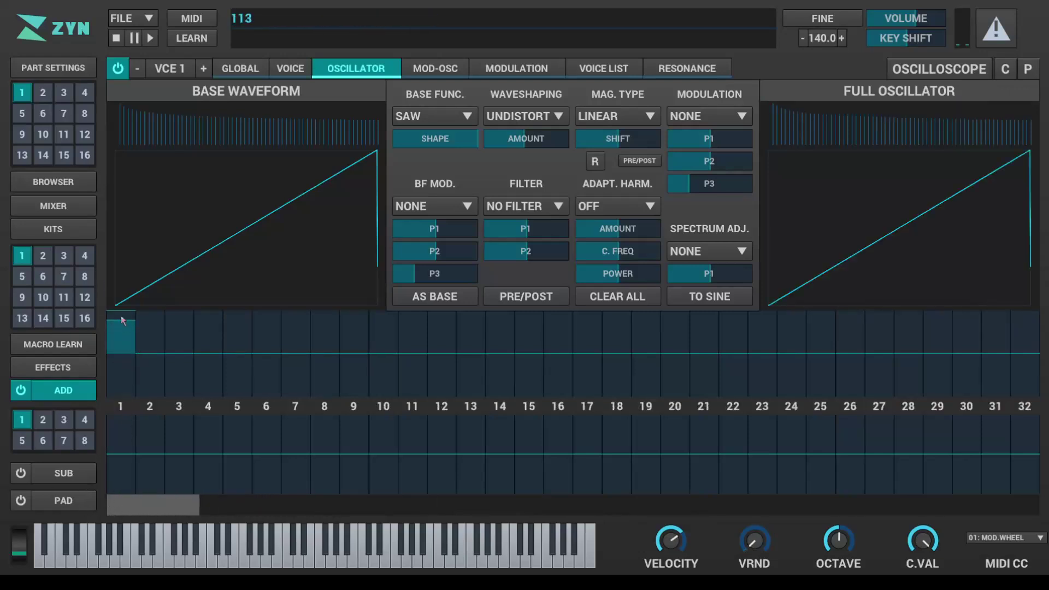
pyautogui.moveTo(125, 439)
pyautogui.mouseDown()
pyautogui.moveTo(124, 389)
pyautogui.moveTo(125, 498)
pyautogui.moveTo(131, 420)
pyautogui.mouseUp()
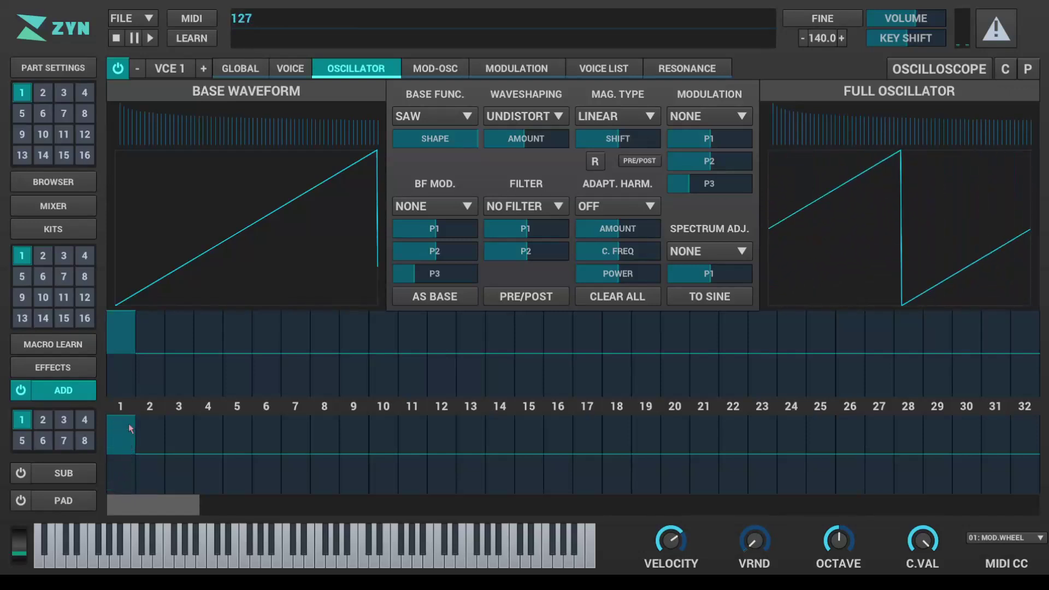
pyautogui.doubleClick(131, 440)
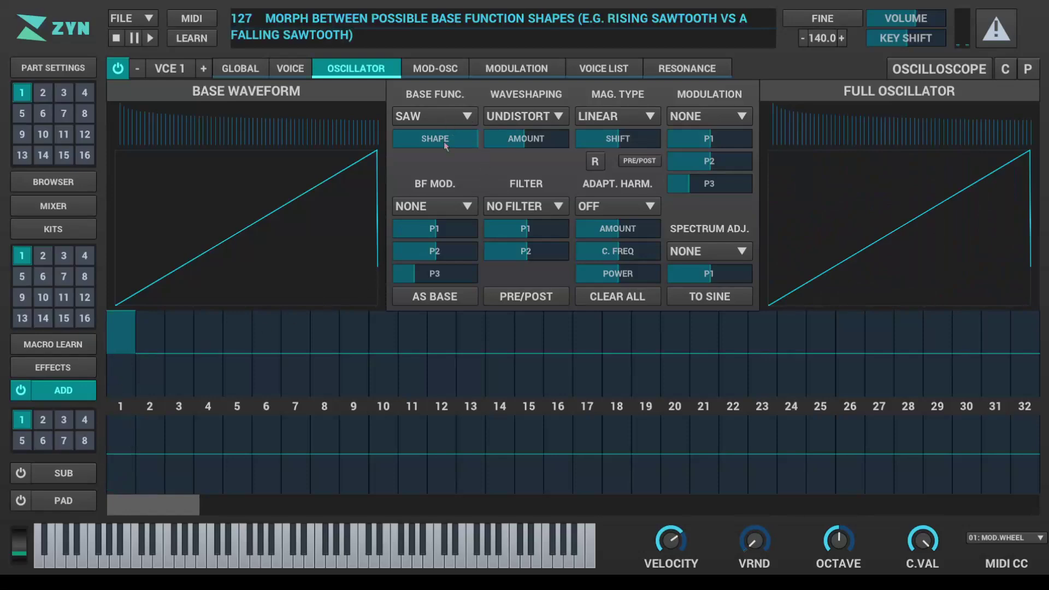
# Lower the saw's shape to morph it into a triangular wave, and change the base function to Sine.
pyautogui.moveTo(444, 142); pyautogui.dragTo(418, 140)
pyautogui.click(428, 113)
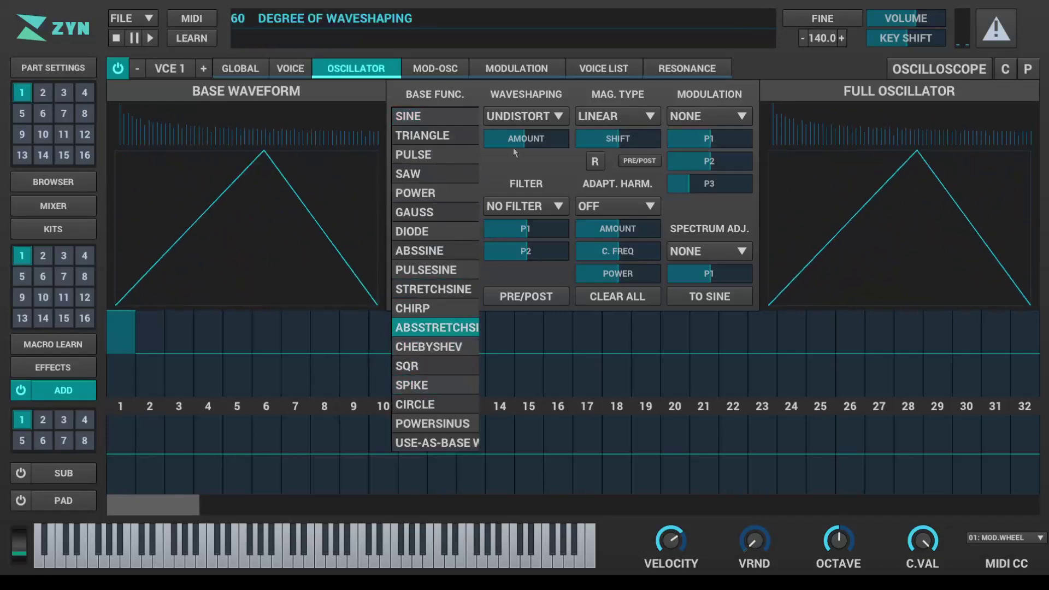
pyautogui.click(415, 116)
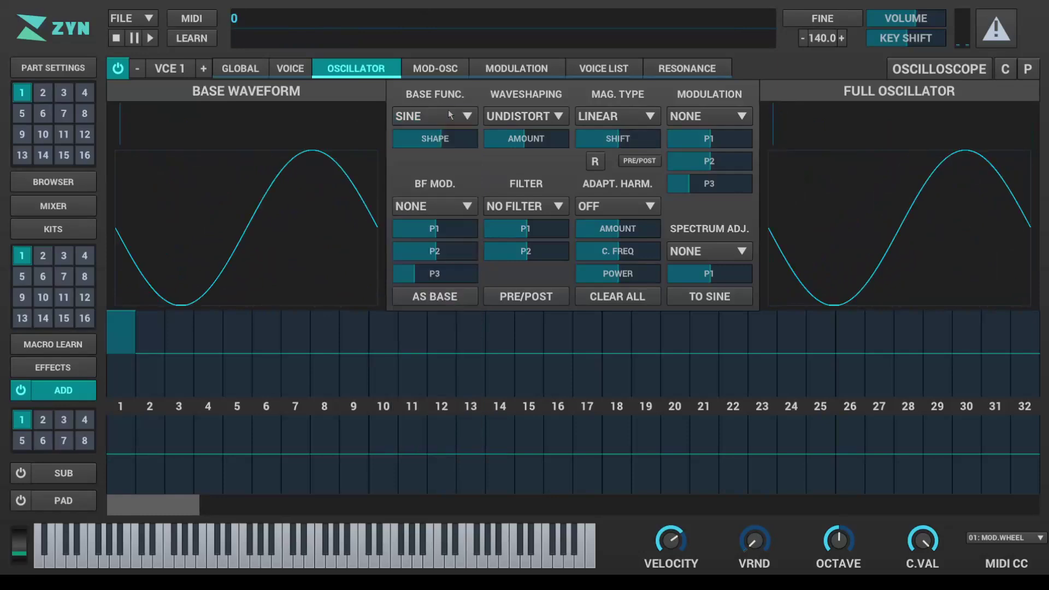
# Draw magnitudes on harmonics 5, 6, 10 to 12, 16, 18, 19 and 24, and use the resulting waveform as the base function.
pyautogui.click(237, 320)
pyautogui.moveTo(266, 312)
pyautogui.mouseDown()
pyautogui.moveTo(517, 365)
pyautogui.moveTo(832, 356)
pyautogui.mouseUp()
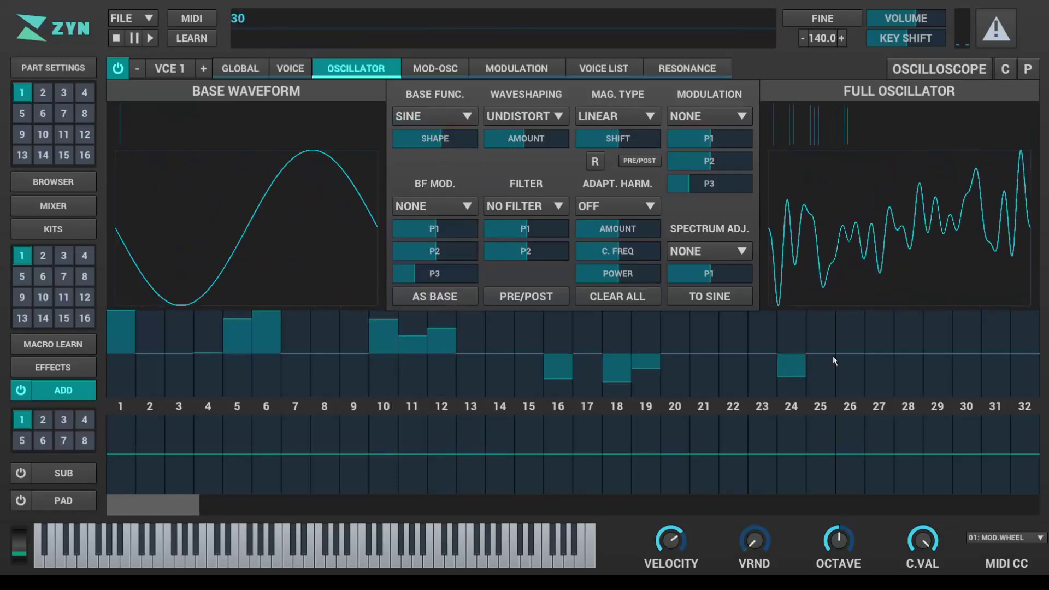
pyautogui.click(445, 296)
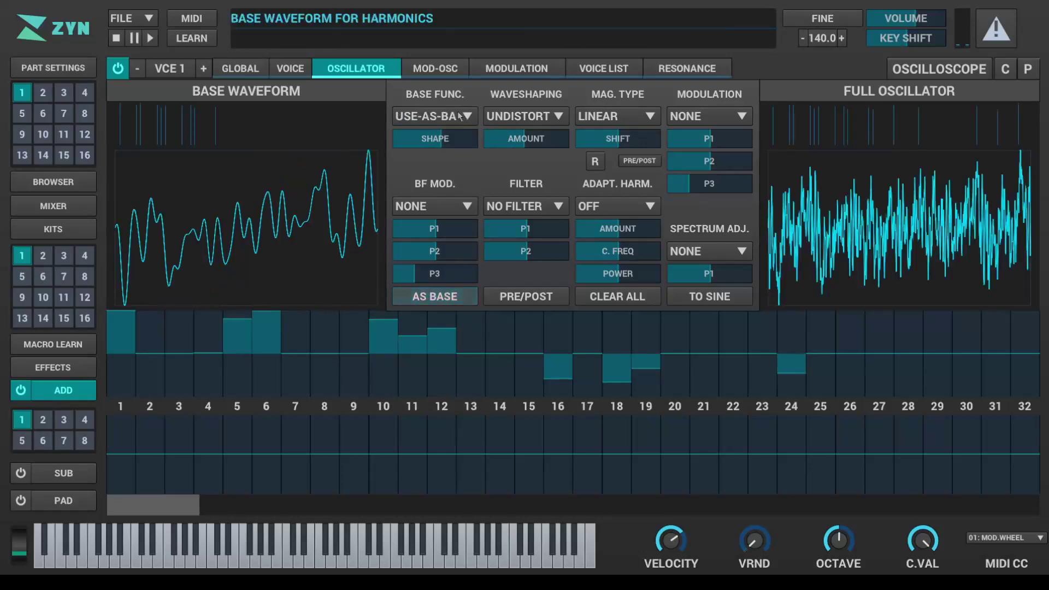
# Keep the use-as-base waveform as the base function, audition it with keyboard notes, and reset the magnitudes of all harmonics above 1.
pyautogui.click(434, 116)
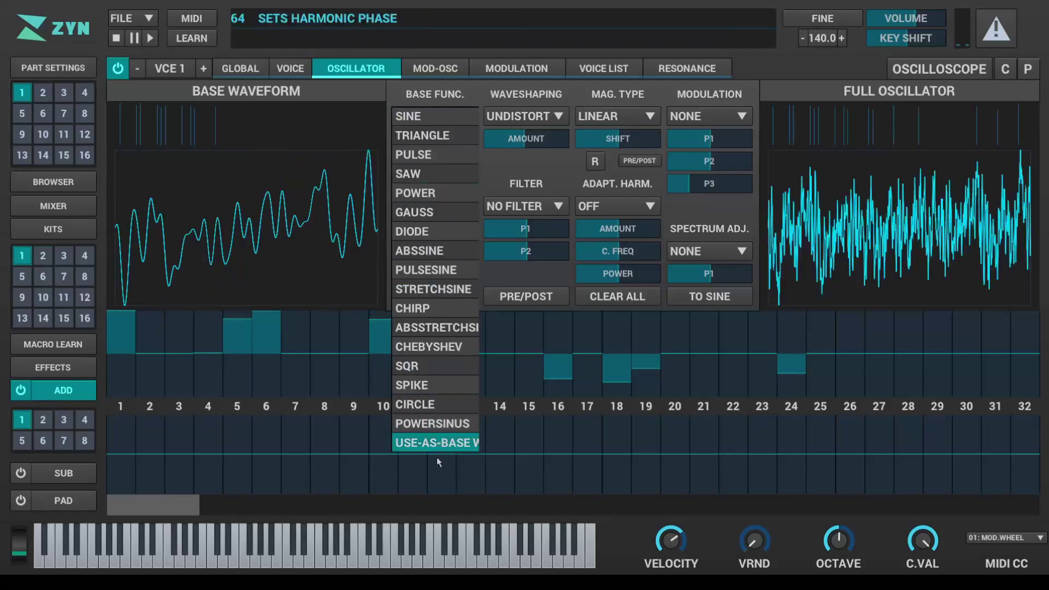
pyautogui.click(432, 443)
pyautogui.click(348, 554)
pyautogui.click(406, 557)
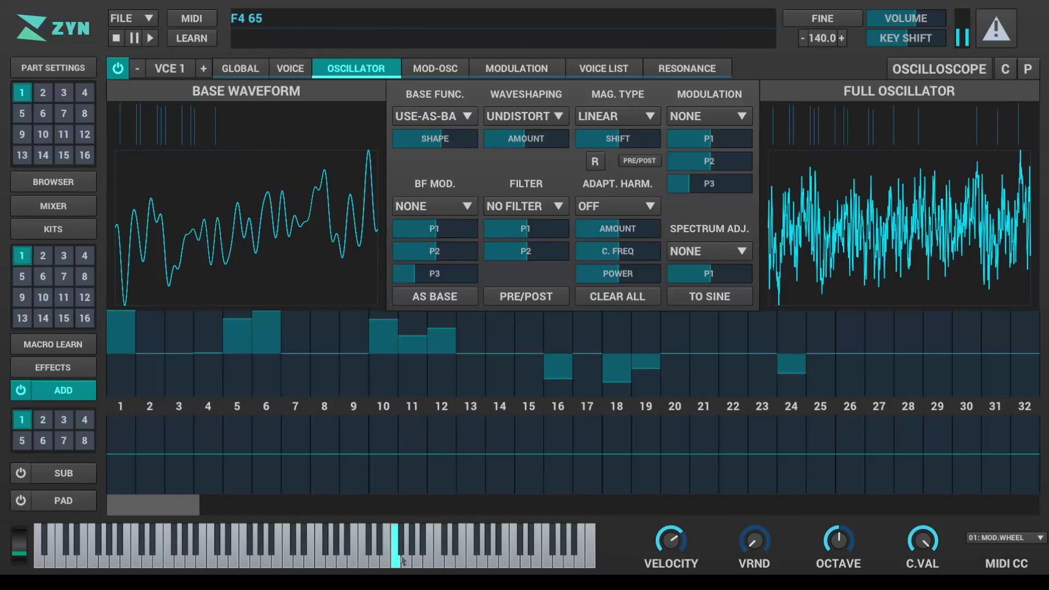
pyautogui.moveTo(253, 345)
pyautogui.mouseDown()
pyautogui.moveTo(264, 336)
pyautogui.moveTo(733, 354)
pyautogui.moveTo(552, 355)
pyautogui.moveTo(441, 342)
pyautogui.mouseUp()
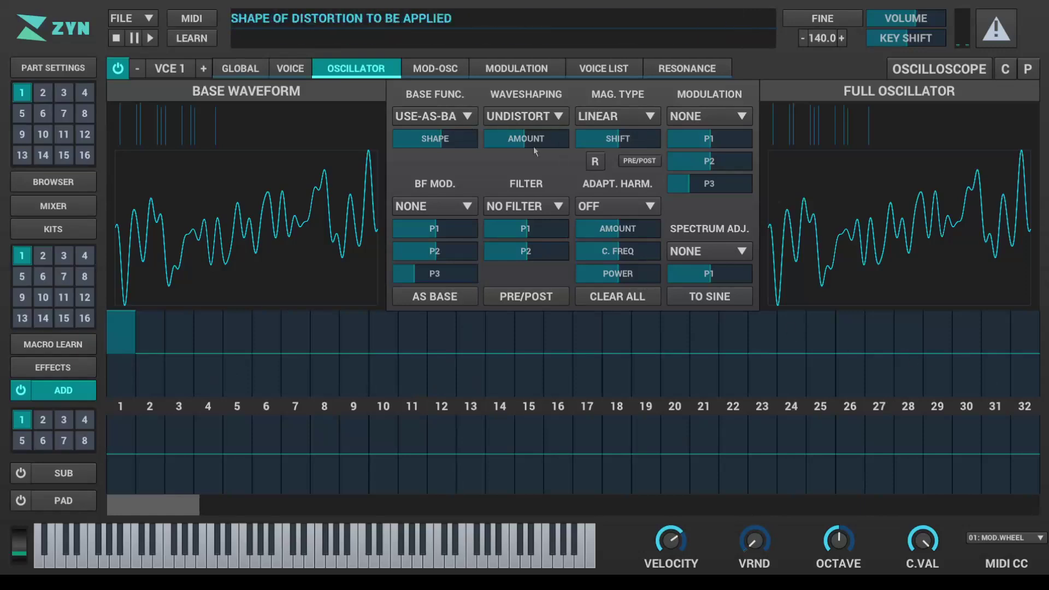
# Convert the oscillator to sine harmonics, and reset the magnitudes and phases of every harmonic above 1.
pyautogui.click(721, 302)
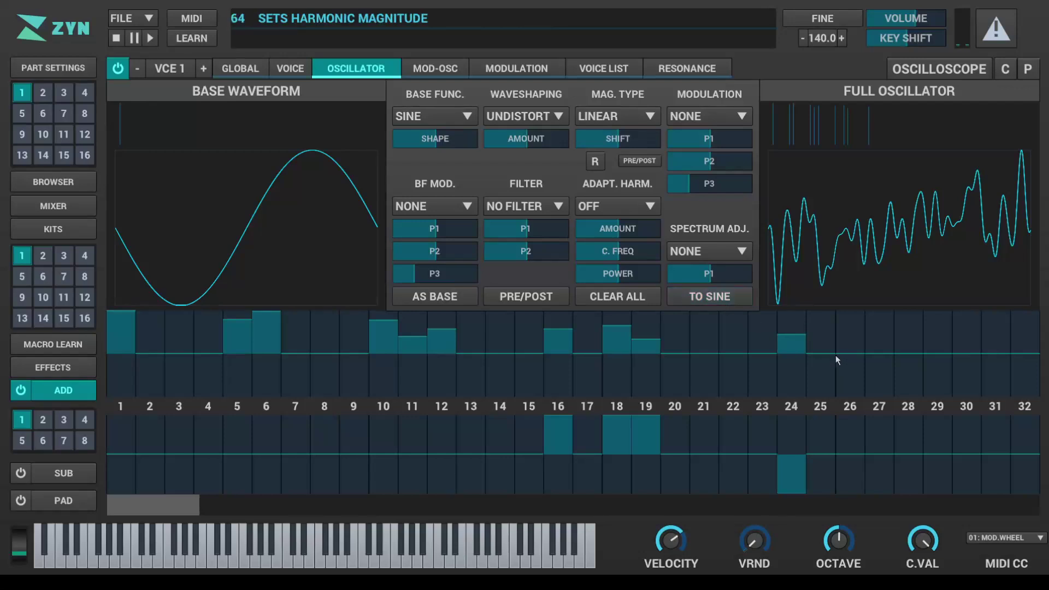
pyautogui.moveTo(835, 355)
pyautogui.mouseDown()
pyautogui.moveTo(326, 321)
pyautogui.moveTo(630, 361)
pyautogui.mouseUp()
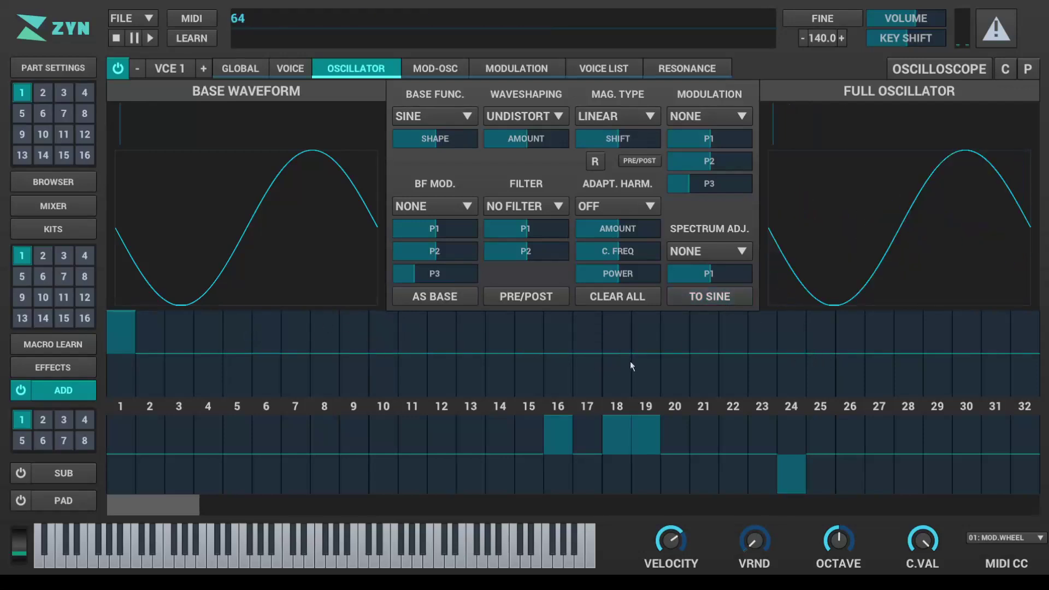
pyautogui.moveTo(569, 449); pyautogui.dragTo(803, 473)
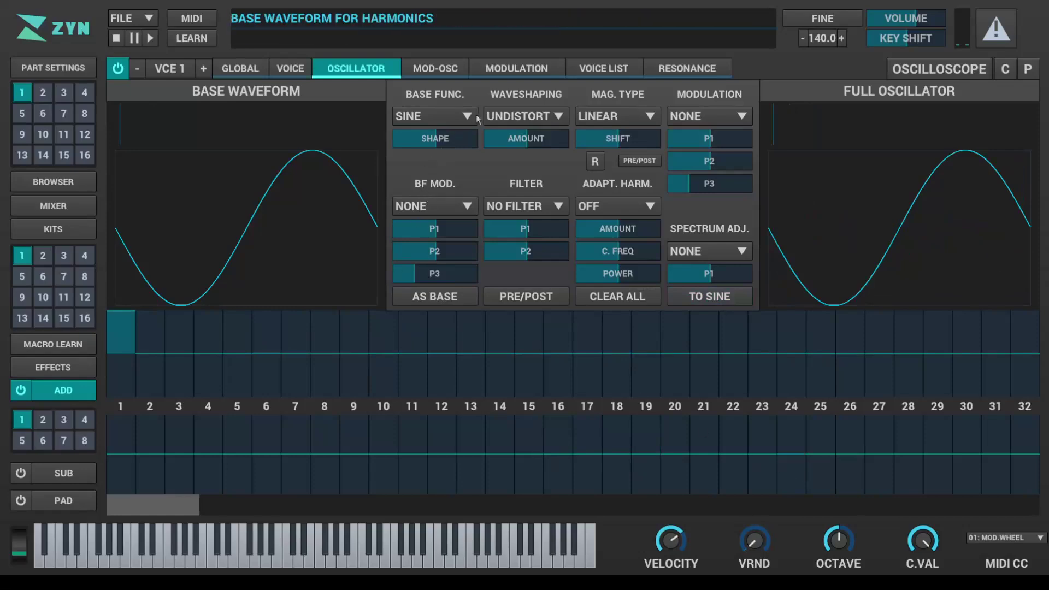
# Set the waveshaping type to Arctangent and raise its amount until the sine becomes nearly square.
pyautogui.click(530, 121)
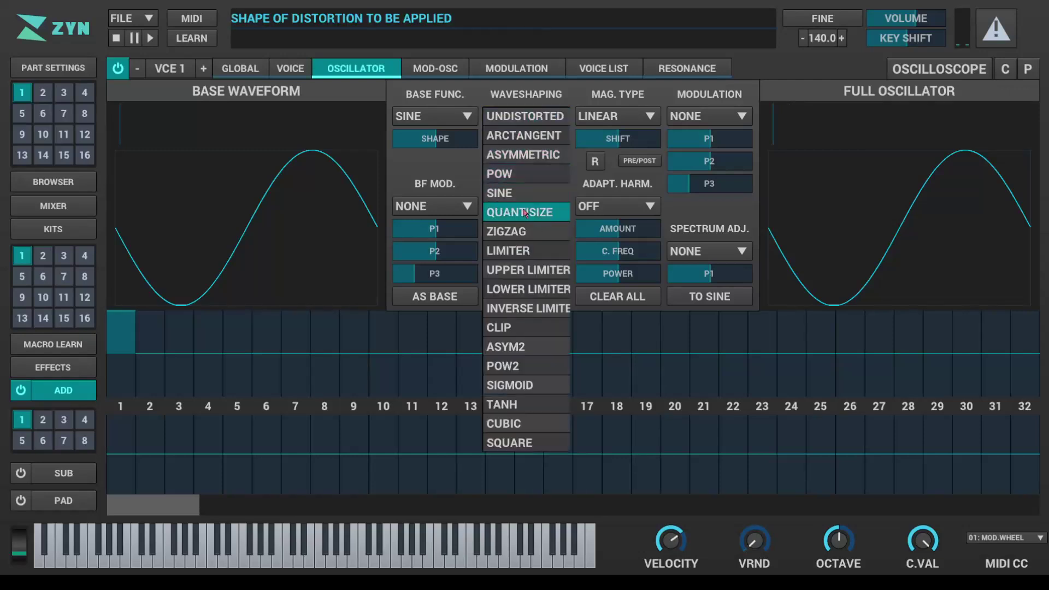
pyautogui.click(521, 139)
pyautogui.moveTo(518, 139); pyautogui.dragTo(547, 141)
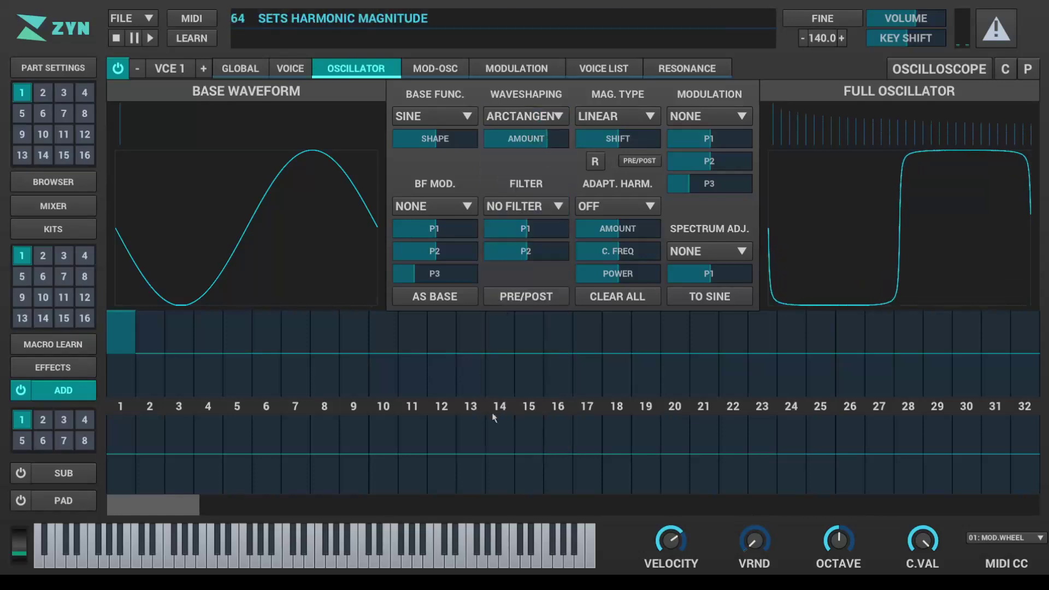
# Open the choices for the oscillator's base function.
pyautogui.click(446, 122)
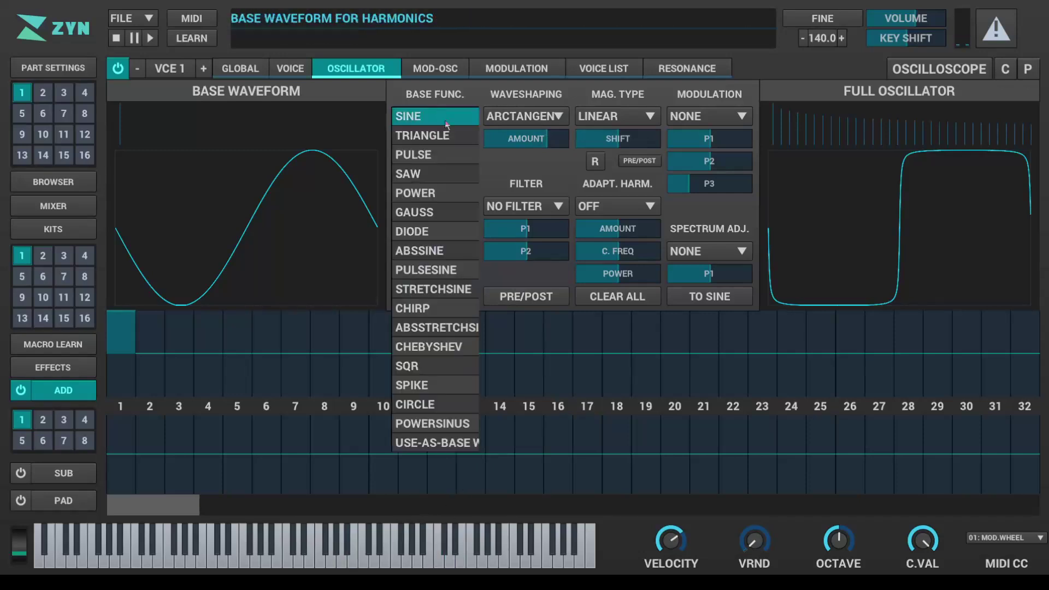
# Set the base function to SAW with full shape, and set waveshaping to UNDISTORTED with the amount near the middle.
pyautogui.click(431, 174)
pyautogui.moveTo(441, 143); pyautogui.dragTo(641, 192)
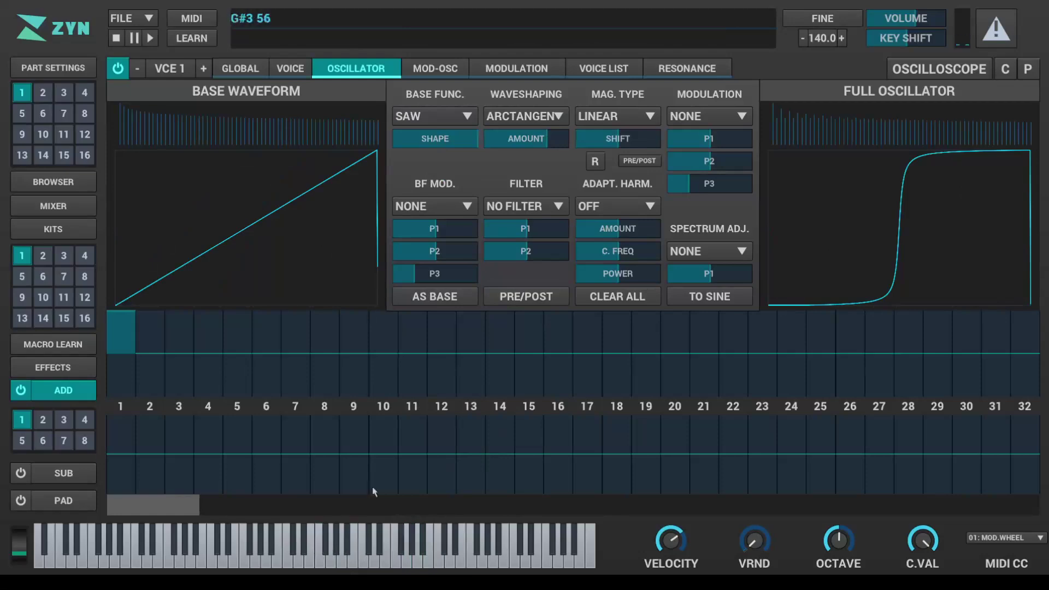
pyautogui.click(533, 115)
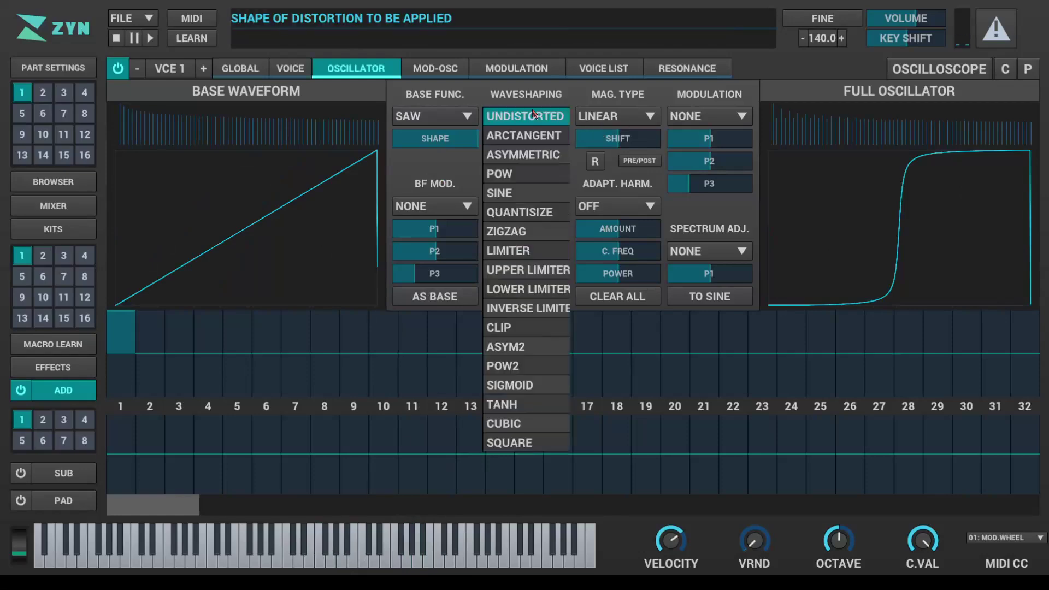
pyautogui.click(541, 116)
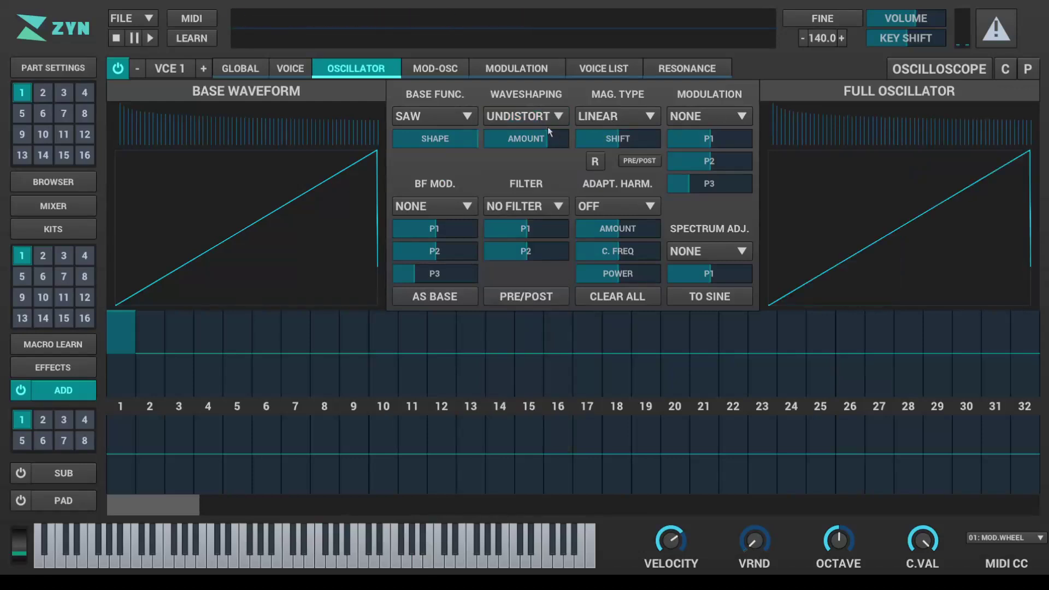
pyautogui.moveTo(552, 144); pyautogui.dragTo(520, 139)
# Raise harmonic 14's magnitude to about 85, try a DB SCALE magnitude type and reset the harmonic shift.
pyautogui.click(615, 120)
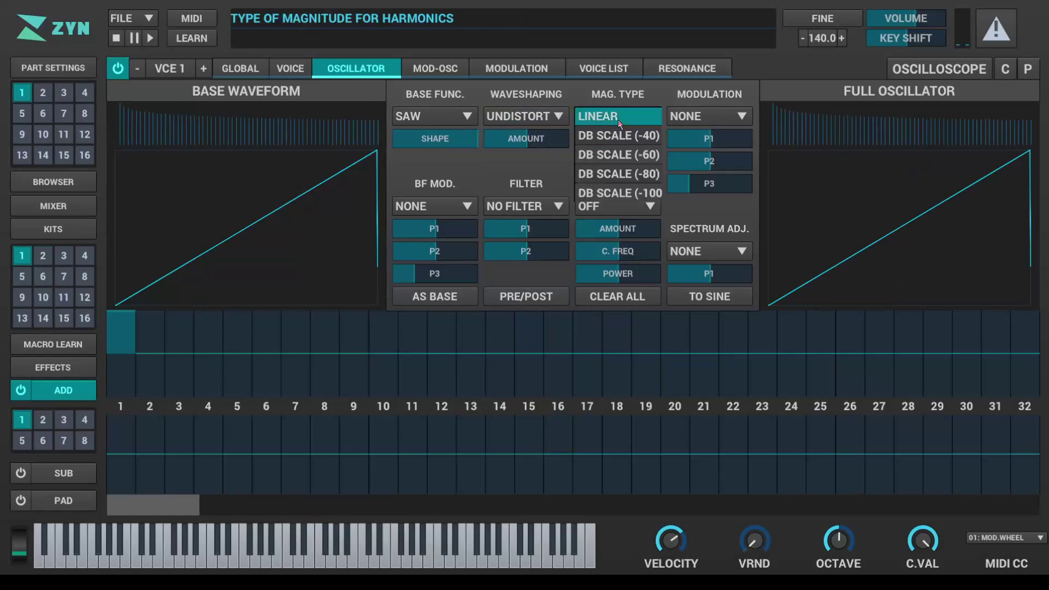
pyautogui.click(613, 119)
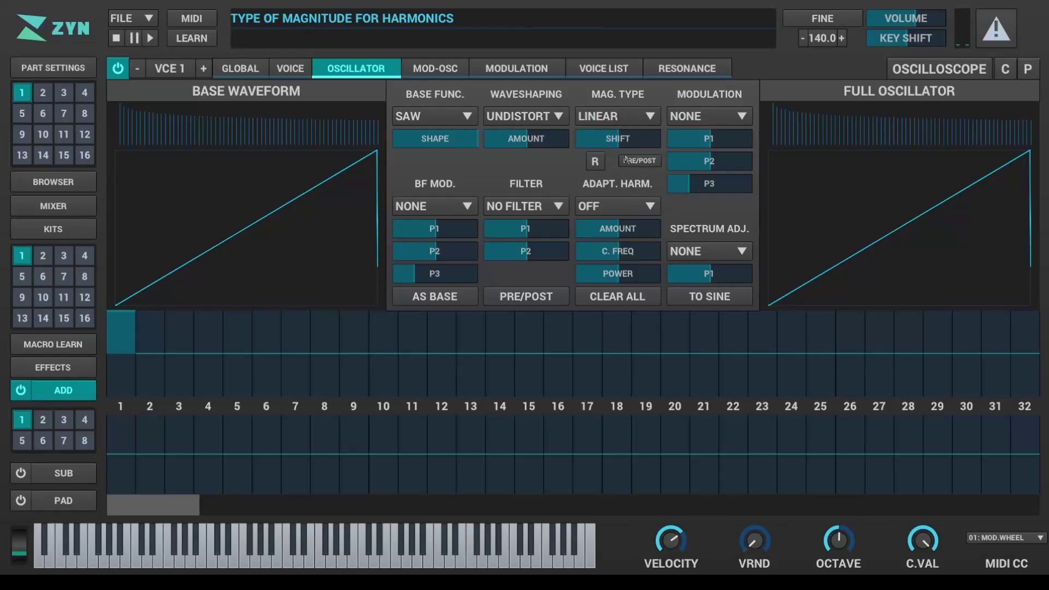
pyautogui.click(499, 339)
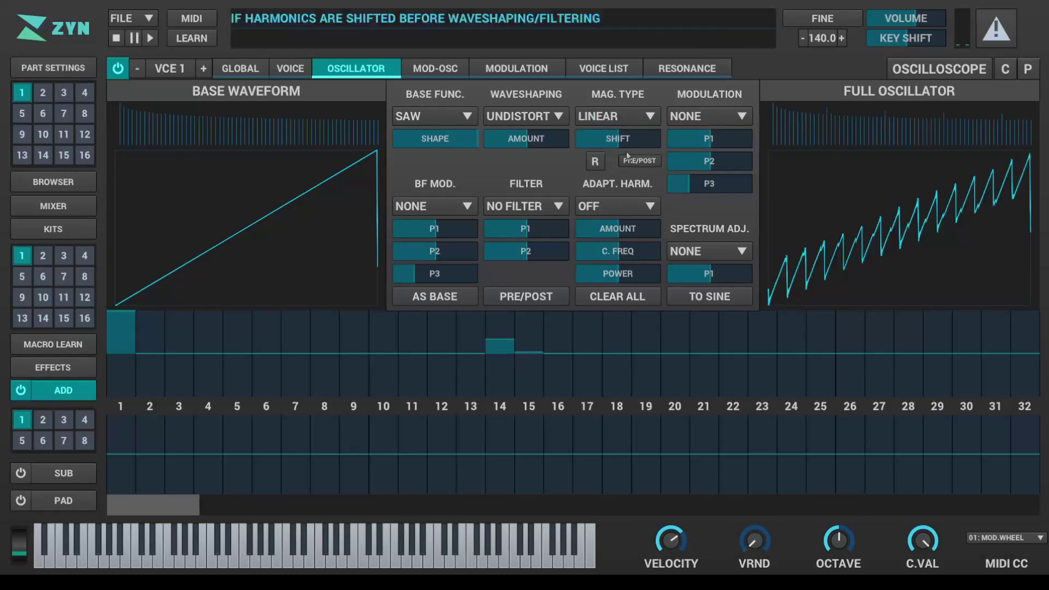
pyautogui.moveTo(629, 141)
pyautogui.mouseDown()
pyautogui.moveTo(658, 141)
pyautogui.moveTo(590, 140)
pyautogui.moveTo(658, 136)
pyautogui.moveTo(614, 141)
pyautogui.mouseUp()
pyautogui.click(623, 116)
pyautogui.click(628, 146)
pyautogui.click(595, 161)
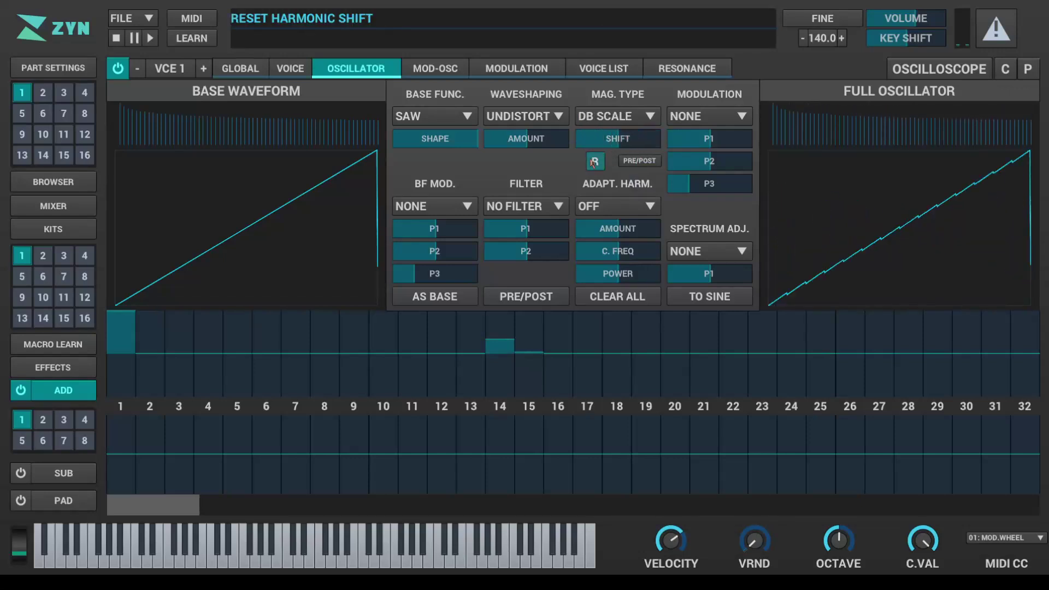
# Return the magnitude type to LINEAR and flatten harmonics 14 and 15.
pyautogui.click(624, 120)
pyautogui.click(624, 120)
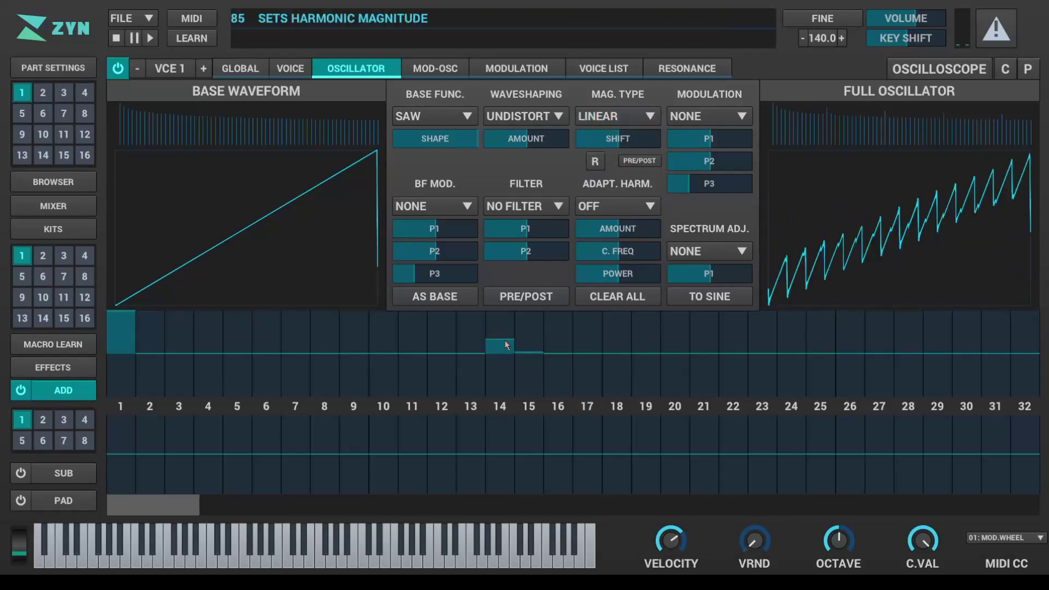
pyautogui.moveTo(505, 346); pyautogui.dragTo(539, 346)
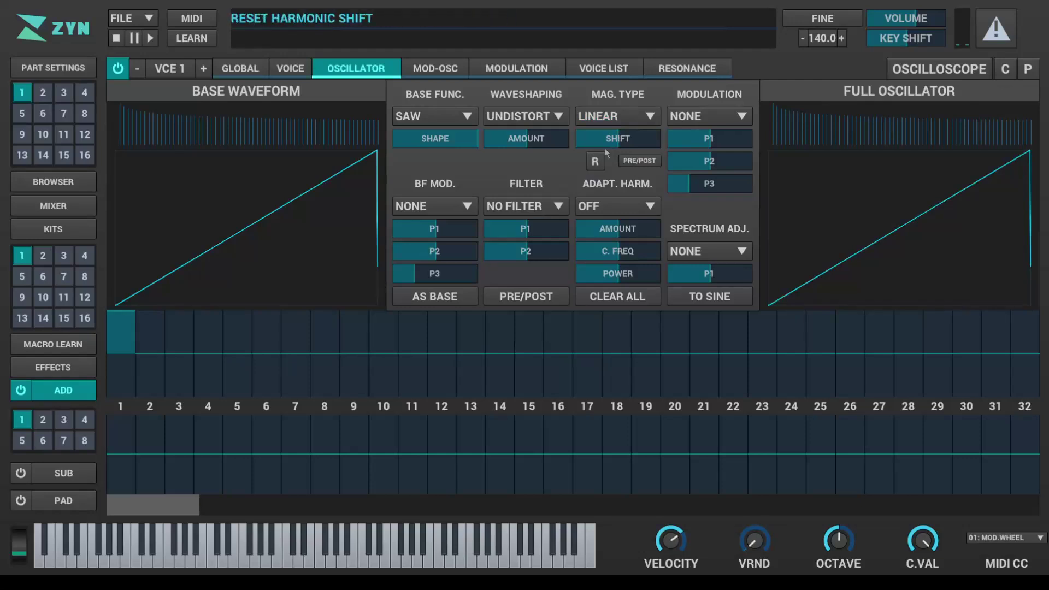
# Try shifting the saw's harmonics with the LINEAR magnitude type, and reset the harmonic shift.
pyautogui.moveTo(648, 143)
pyautogui.mouseDown()
pyautogui.moveTo(673, 132)
pyautogui.moveTo(689, 145)
pyautogui.moveTo(673, 147)
pyautogui.moveTo(702, 151)
pyautogui.moveTo(606, 141)
pyautogui.mouseUp()
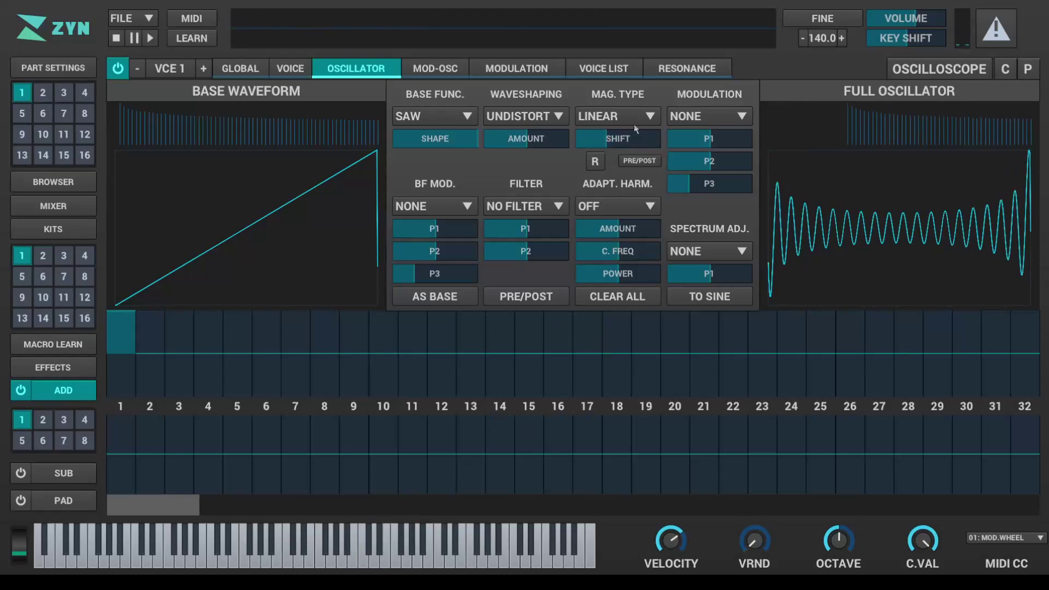
pyautogui.click(623, 113)
pyautogui.click(624, 114)
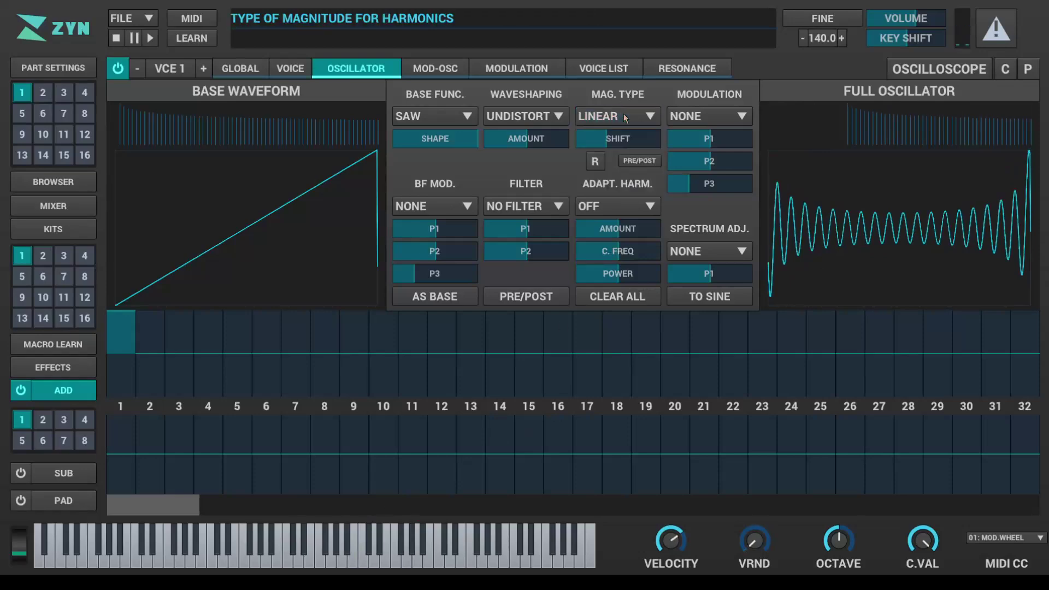
pyautogui.click(600, 163)
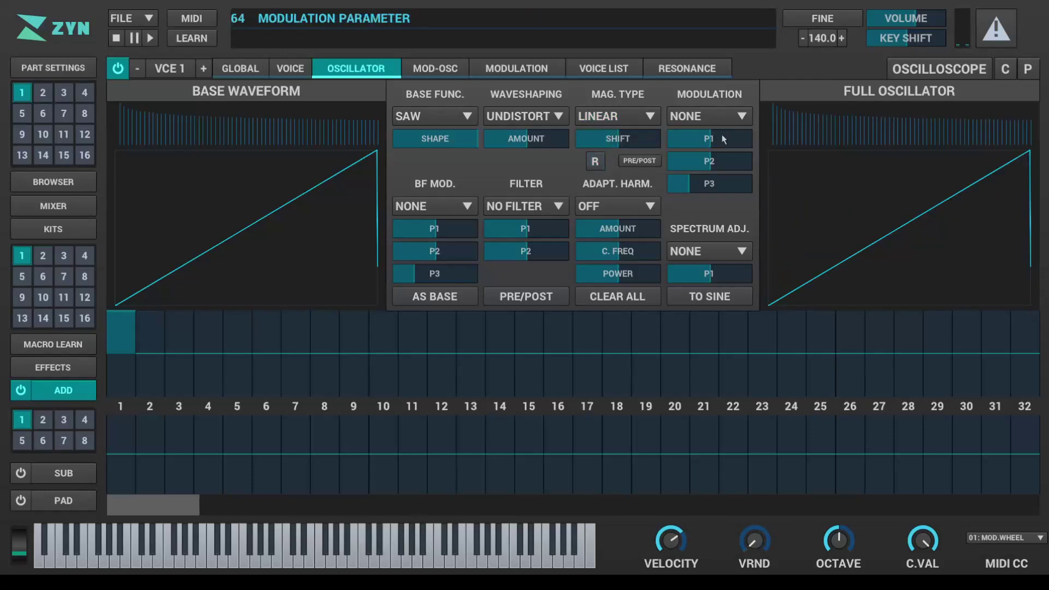
# Try SINE modulation on the combined spectrum with P2 low and P3 near the middle, and return the modulation to NONE.
pyautogui.click(718, 117)
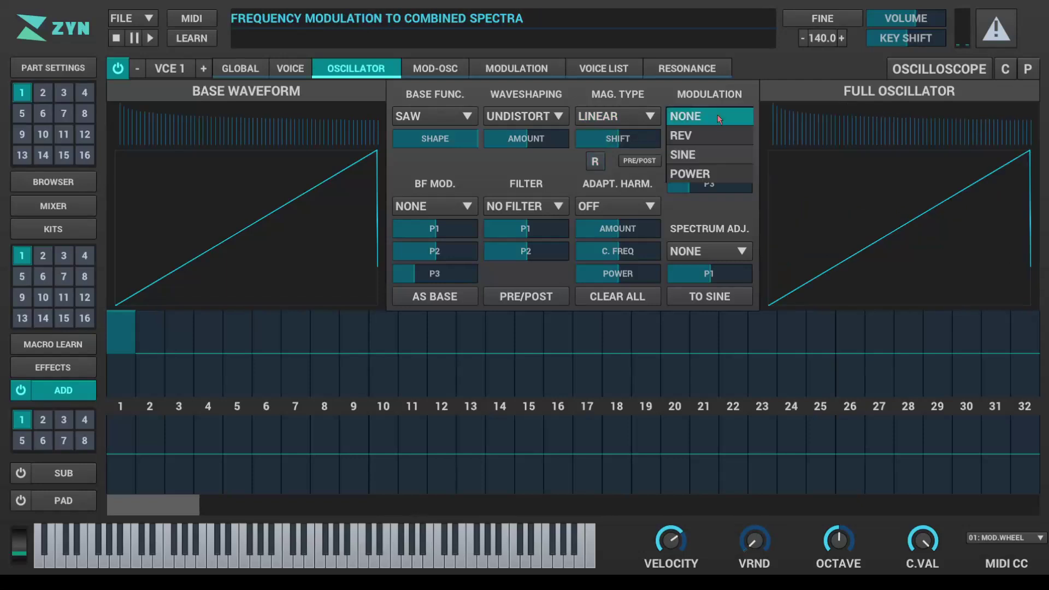
pyautogui.click(705, 156)
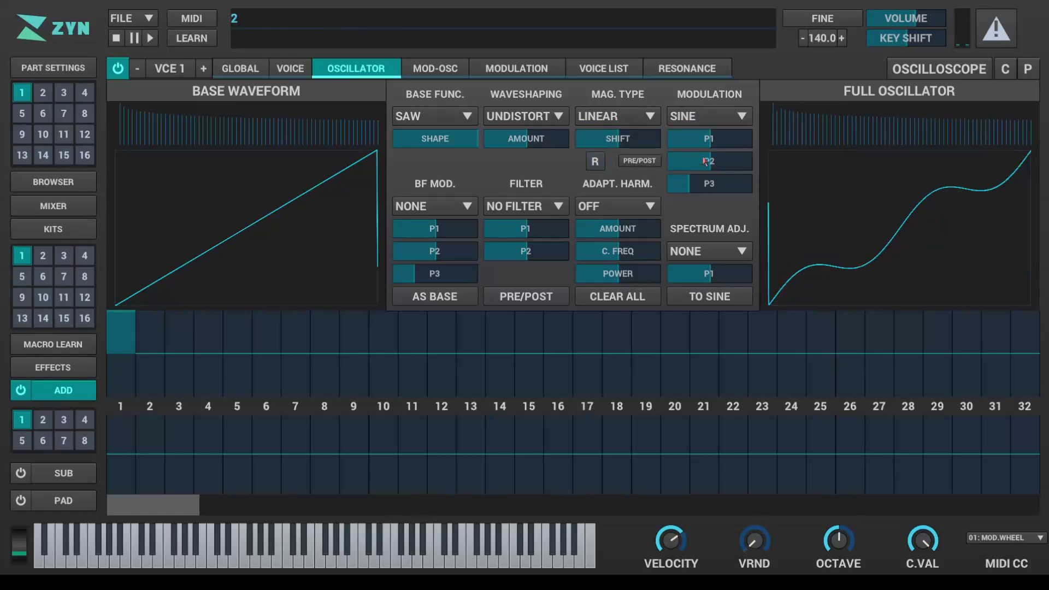
pyautogui.moveTo(722, 143)
pyautogui.mouseDown()
pyautogui.moveTo(695, 142)
pyautogui.moveTo(765, 139)
pyautogui.moveTo(710, 145)
pyautogui.moveTo(740, 141)
pyautogui.moveTo(702, 170)
pyautogui.moveTo(756, 166)
pyautogui.moveTo(673, 164)
pyautogui.moveTo(747, 164)
pyautogui.moveTo(733, 162)
pyautogui.moveTo(726, 183)
pyautogui.moveTo(707, 189)
pyautogui.moveTo(781, 181)
pyautogui.moveTo(725, 186)
pyautogui.moveTo(770, 189)
pyautogui.moveTo(739, 164)
pyautogui.moveTo(710, 164)
pyautogui.moveTo(713, 141)
pyautogui.mouseUp()
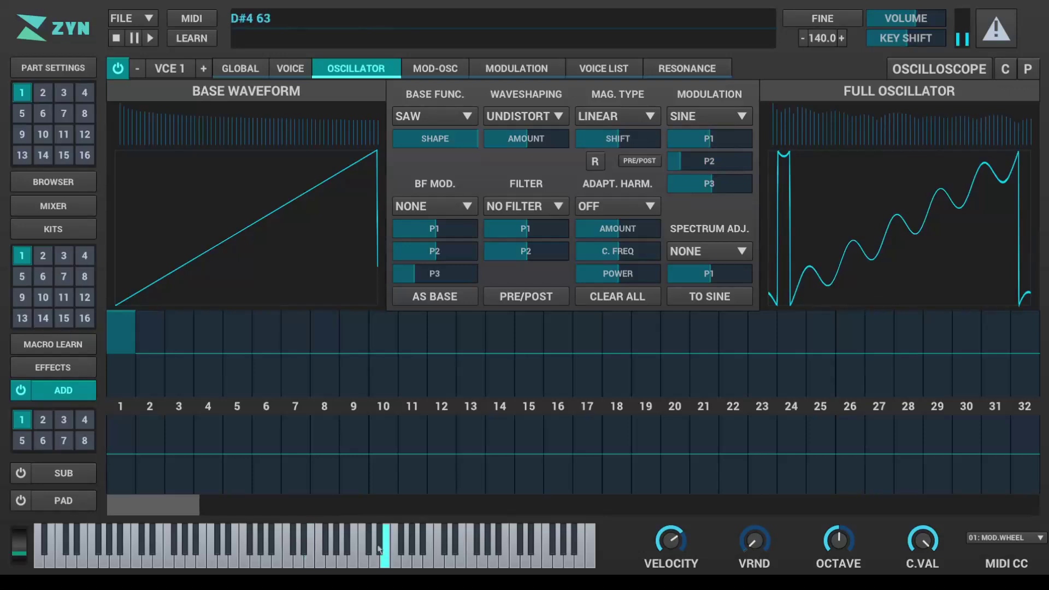
pyautogui.click(710, 116)
pyautogui.click(717, 117)
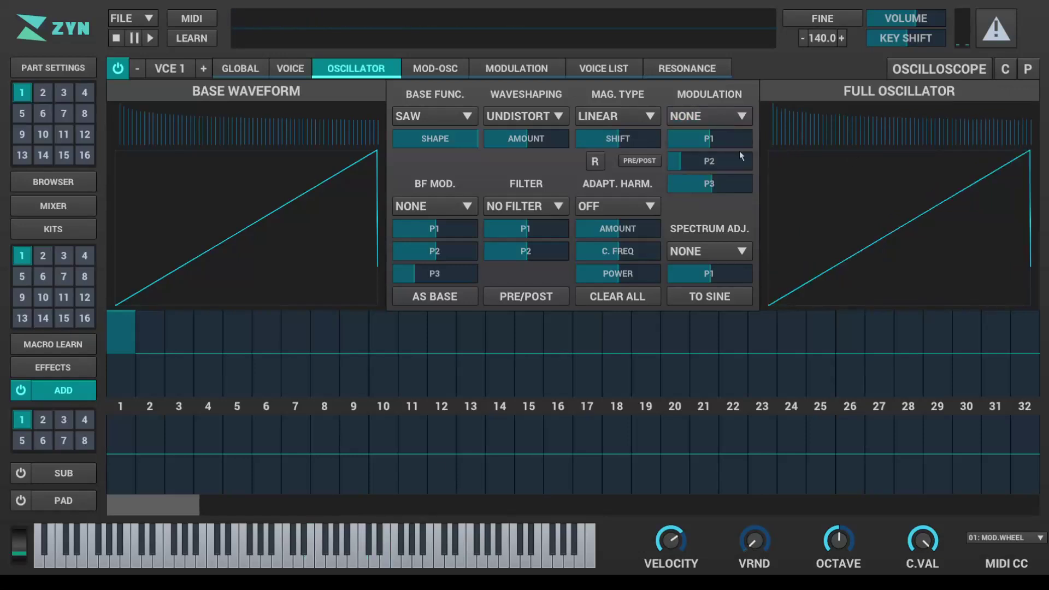
# Try REV modulation on the base function with P1 raised to about three quarters, and switch the modulation to SINE.
pyautogui.click(460, 208)
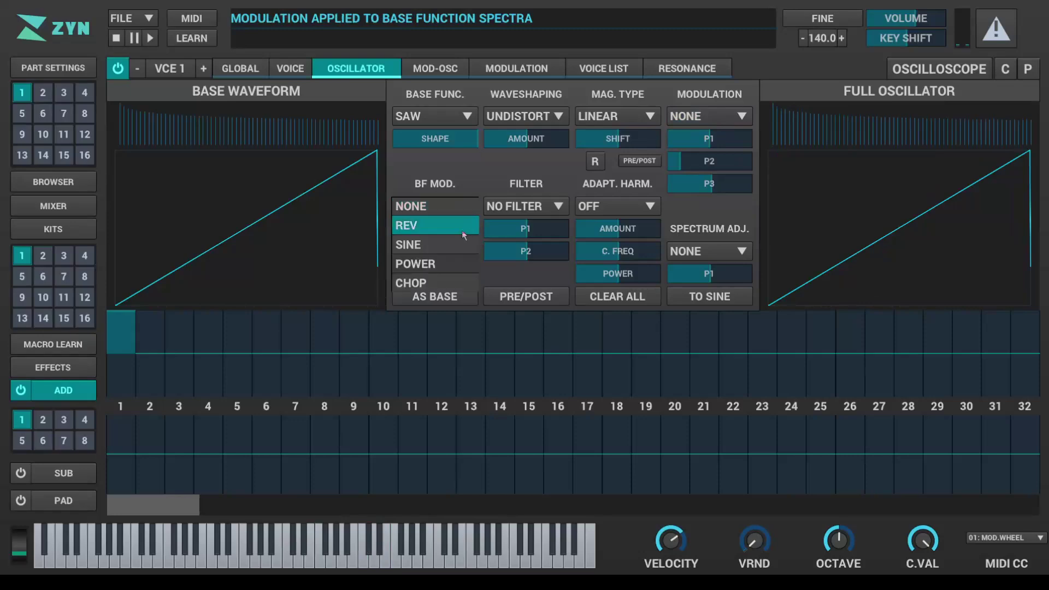
pyautogui.click(459, 230)
pyautogui.click(460, 232)
pyautogui.moveTo(459, 233); pyautogui.dragTo(462, 234)
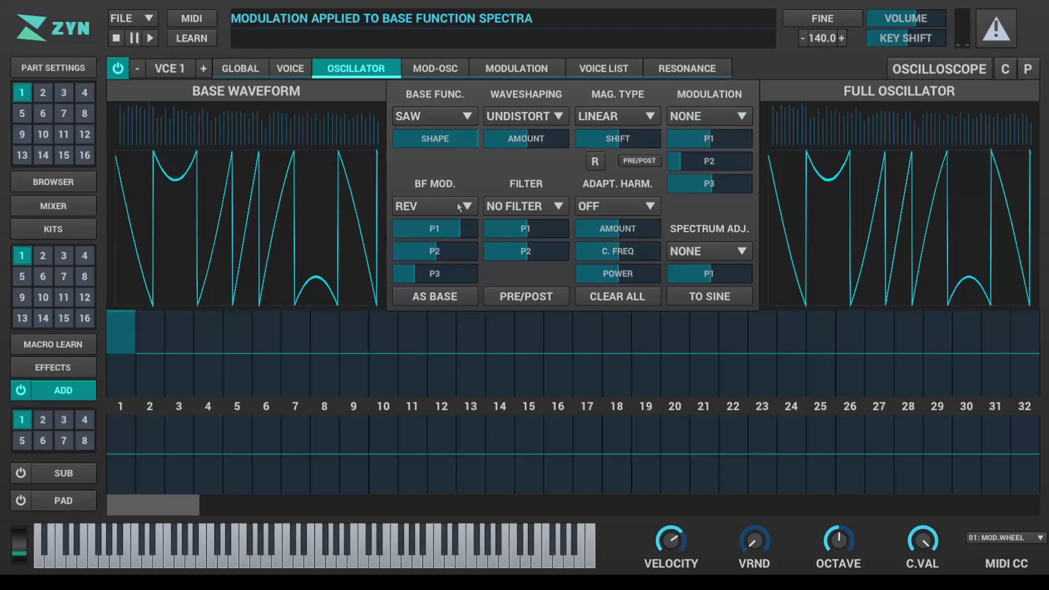
pyautogui.click(446, 206)
pyautogui.click(439, 247)
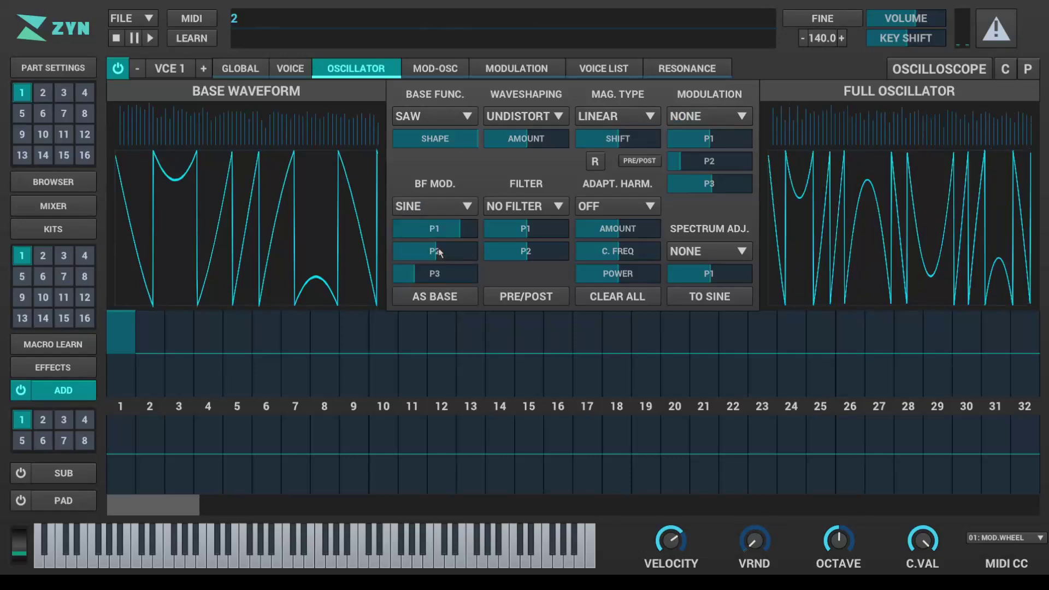
# Try CHOP modulation on the base function with P1 and P2 lowered and P3 raised, and return it to NONE.
pyautogui.click(442, 206)
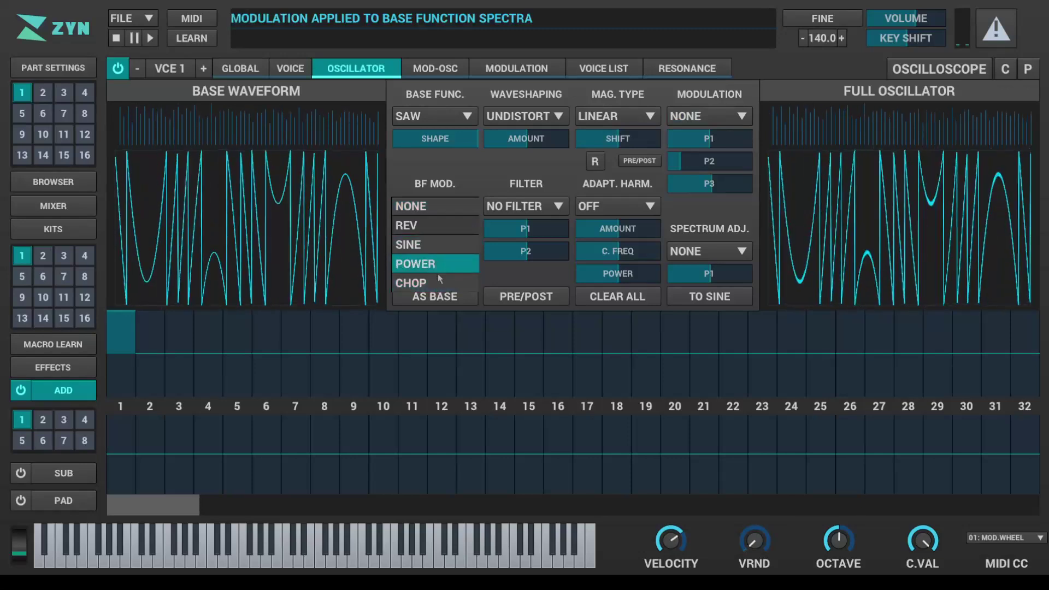
pyautogui.click(434, 283)
pyautogui.moveTo(435, 234); pyautogui.dragTo(481, 274)
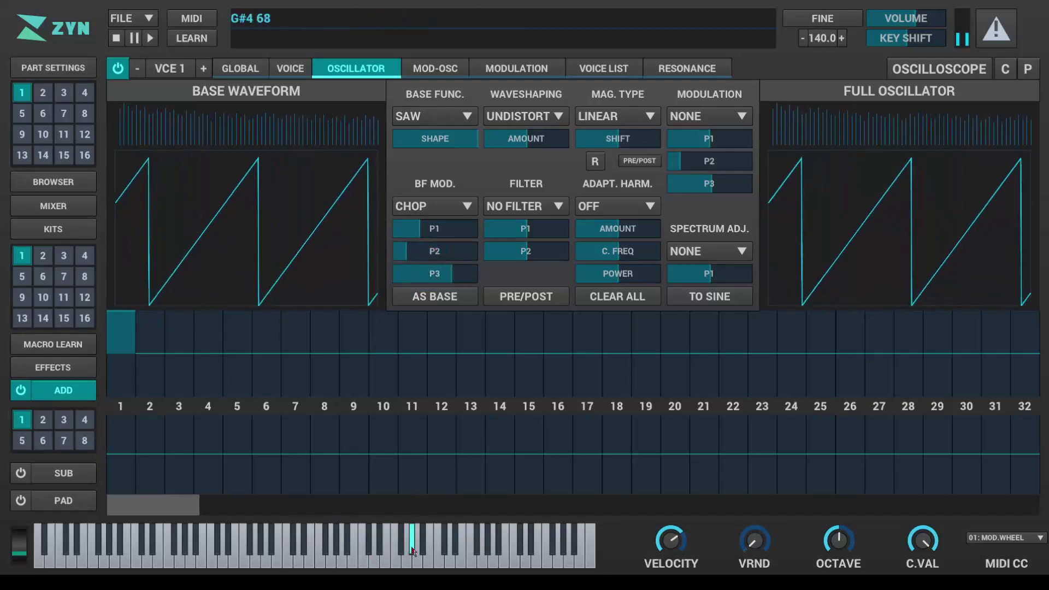
pyautogui.click(443, 205)
pyautogui.click(440, 202)
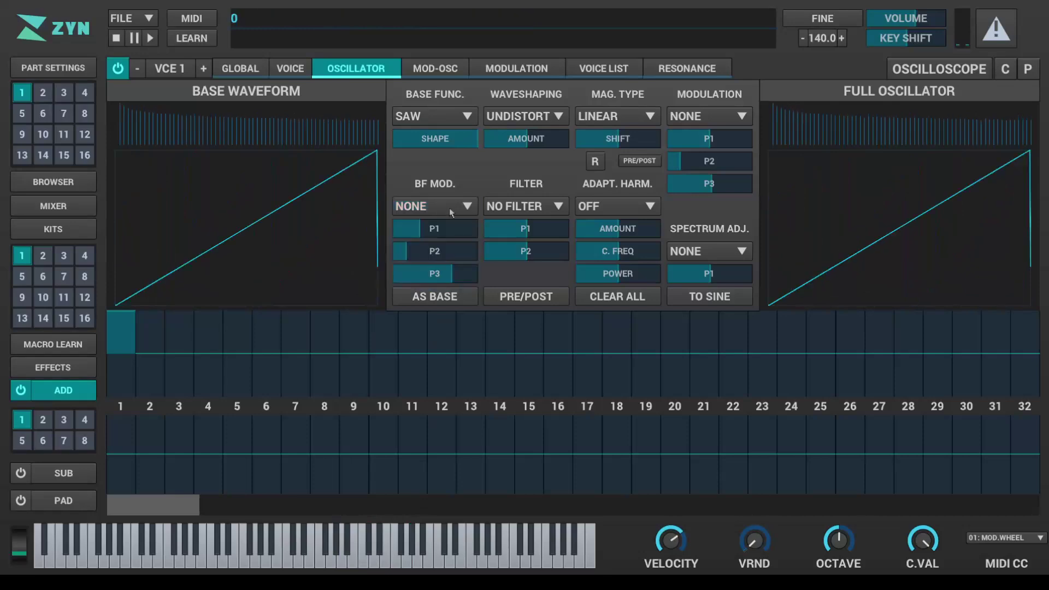
# Apply the LP harmonic filter, adjust P1, raise P2 to maximum and audition a note.
pyautogui.click(559, 207)
pyautogui.click(527, 224)
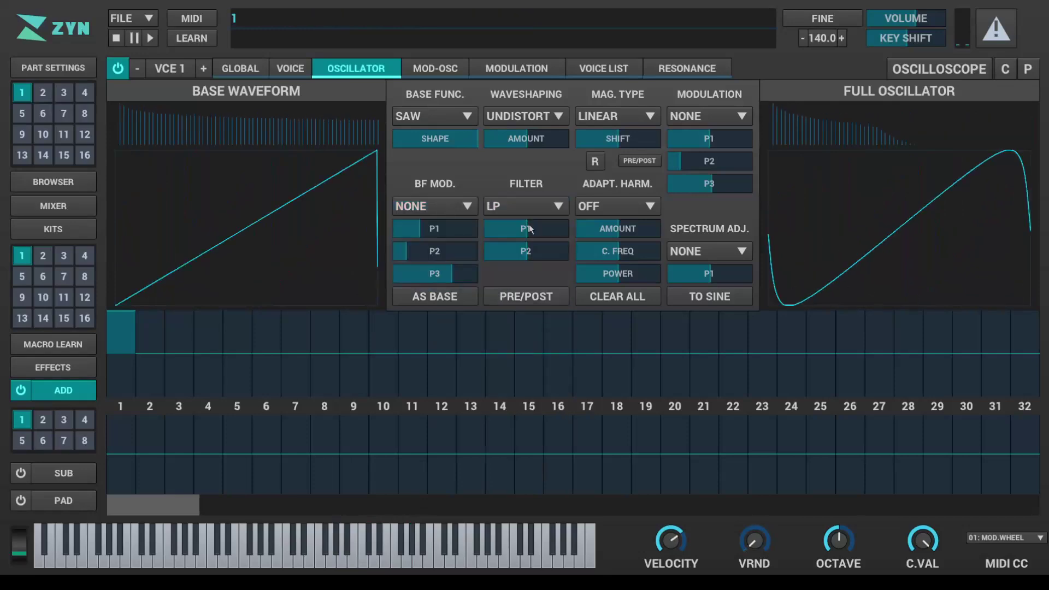
pyautogui.moveTo(543, 230); pyautogui.dragTo(546, 252)
pyautogui.moveTo(509, 248); pyautogui.dragTo(546, 246)
pyautogui.click(330, 552)
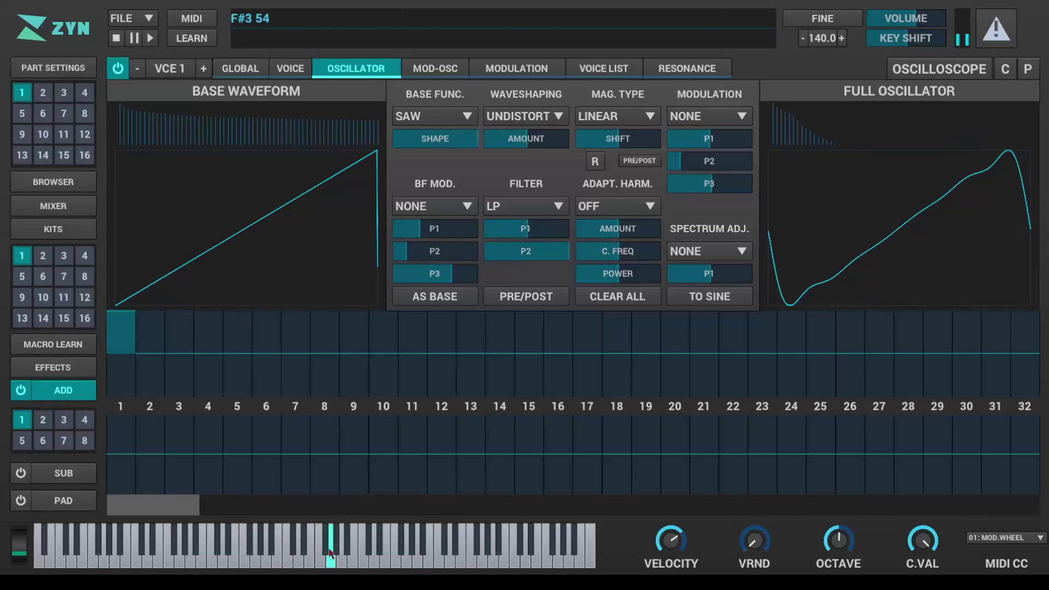
# Audition notes with the LP filter's P1 at minimum and again with P1 at 24.
pyautogui.moveTo(532, 230); pyautogui.dragTo(370, 477)
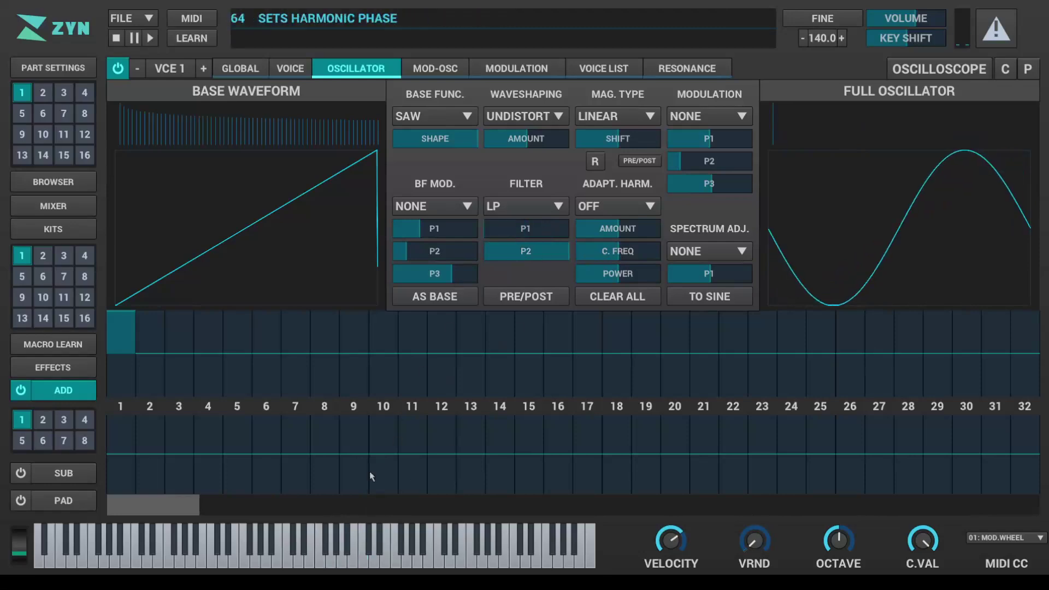
pyautogui.click(295, 541)
pyautogui.click(363, 552)
pyautogui.click(500, 233)
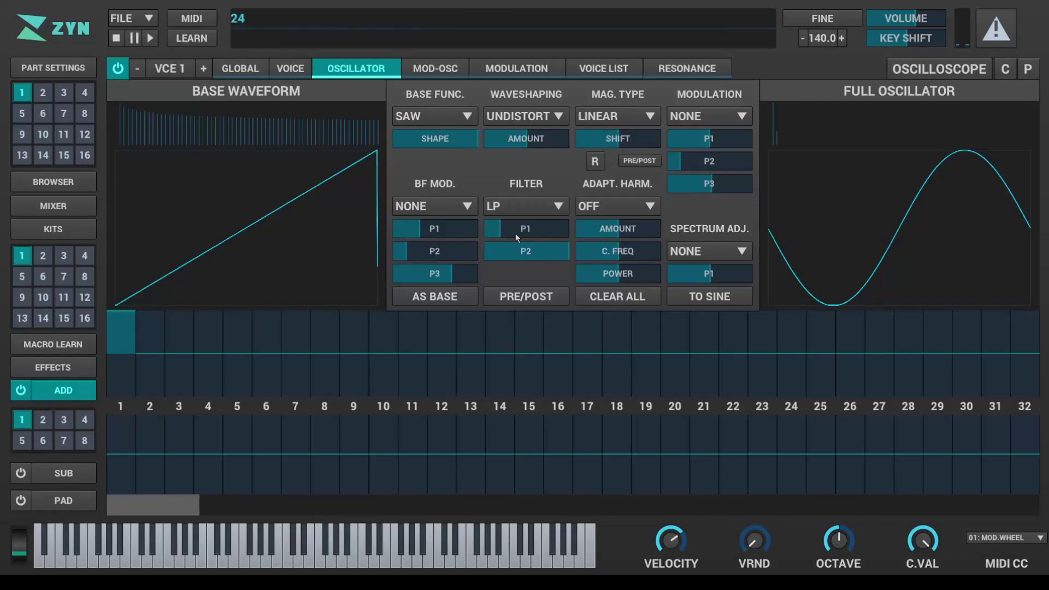
pyautogui.moveTo(323, 552); pyautogui.dragTo(348, 553)
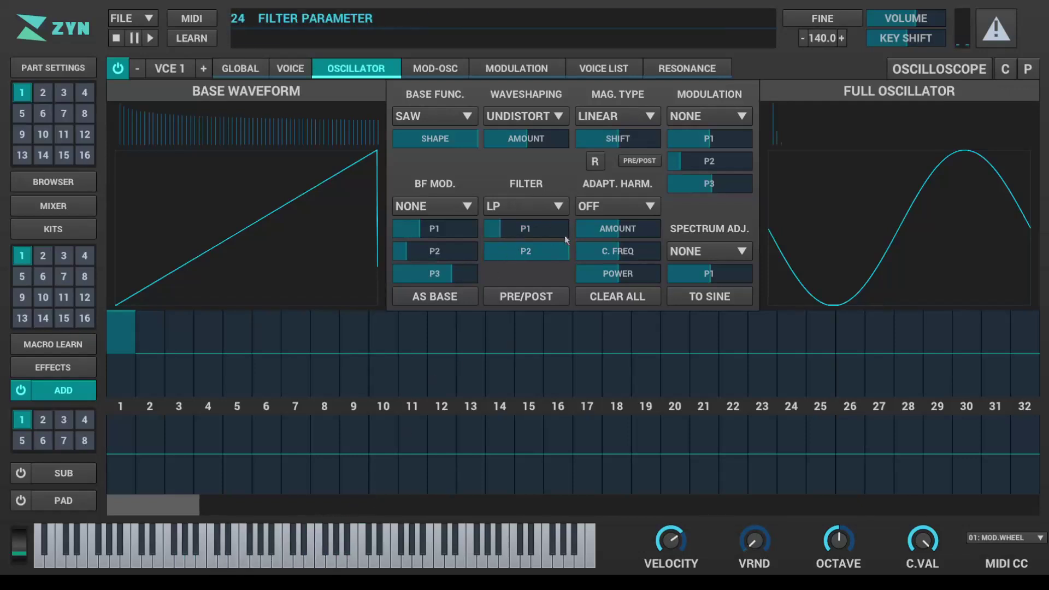
# Raise the harmonic filter's P1 to about three quarters and set the filter type to NO FILTER.
pyautogui.moveTo(527, 224); pyautogui.dragTo(539, 232)
pyautogui.click(529, 212)
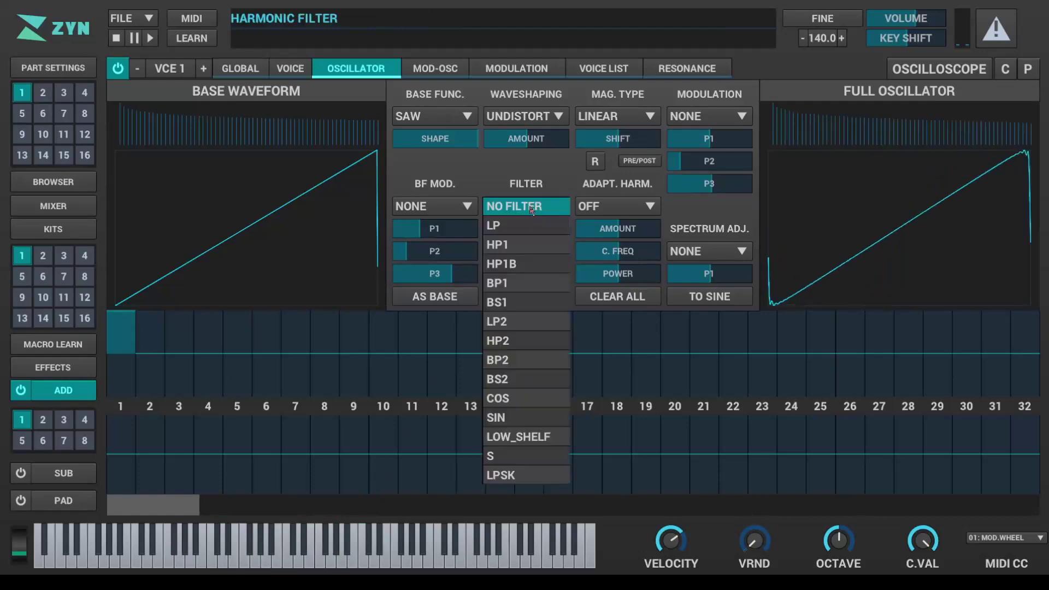
pyautogui.click(529, 213)
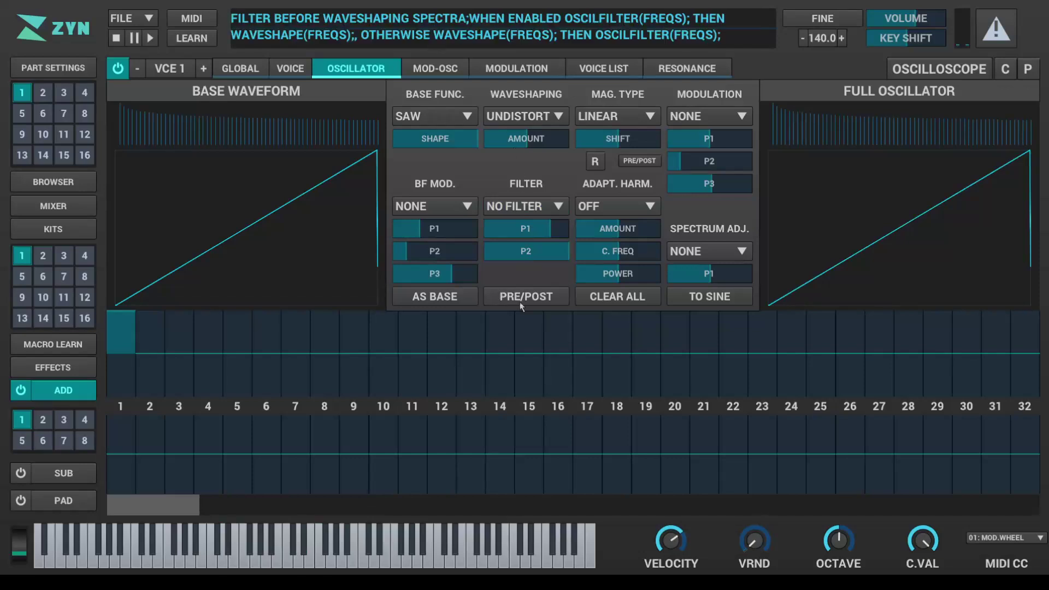
# Try 2XADD adaptive harmonics with amount, center frequency and power raised, audition a note, and switch adaptive harmonics OFF.
pyautogui.click(628, 205)
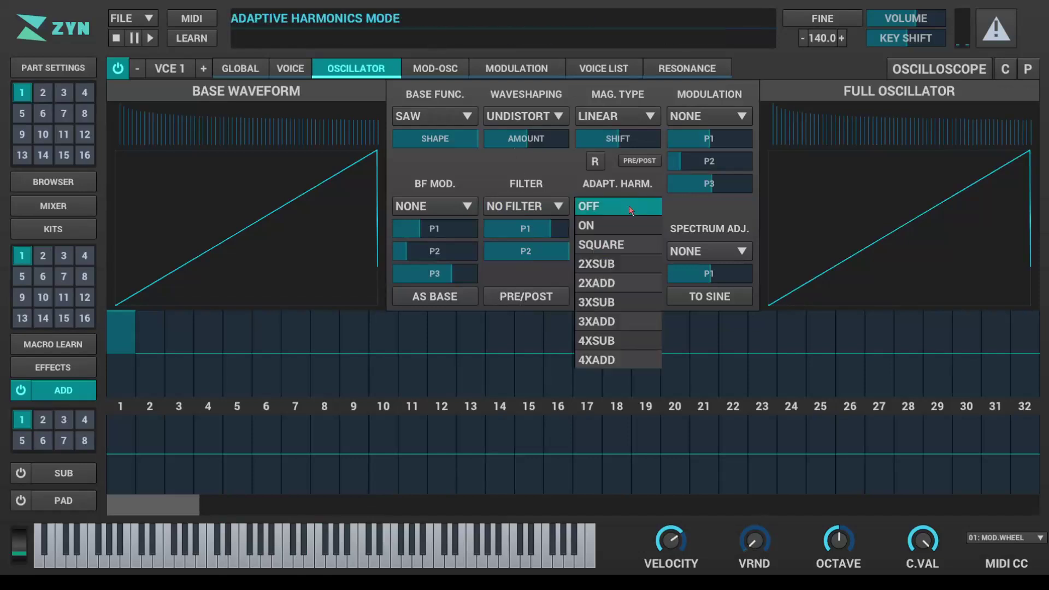
pyautogui.click(617, 282)
pyautogui.moveTo(631, 237); pyautogui.dragTo(647, 278)
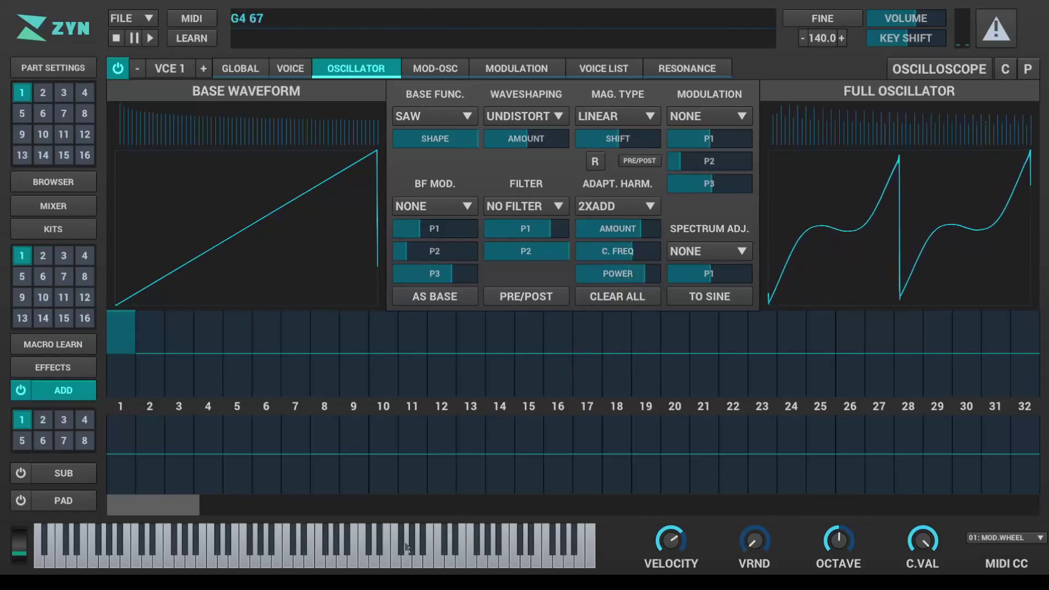
pyautogui.click(353, 546)
pyautogui.click(614, 203)
pyautogui.click(615, 202)
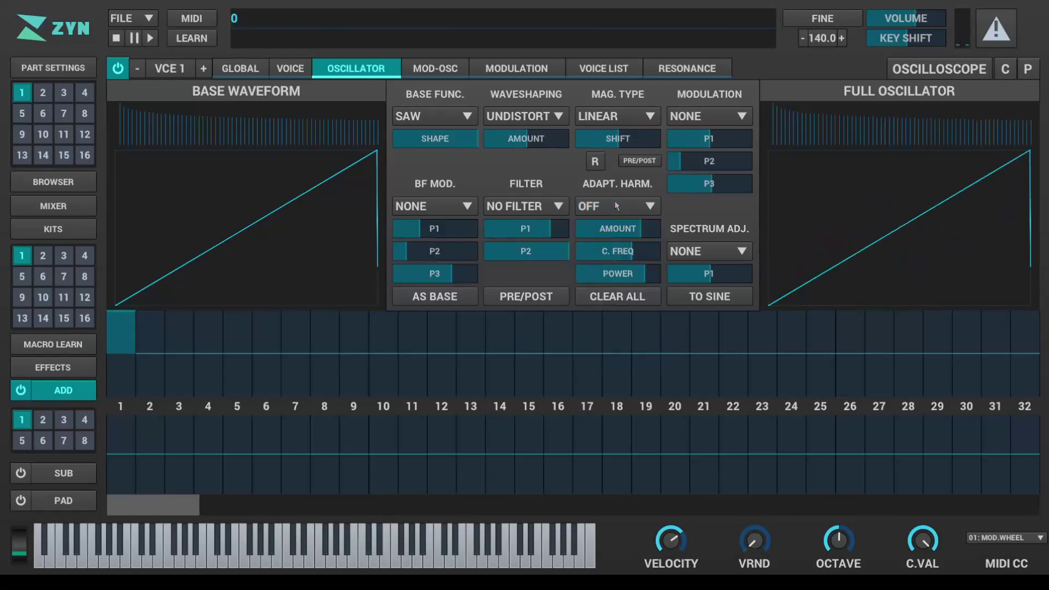
# Try the POW spectrum adjustment with P1 raised to slightly above the middle.
pyautogui.click(701, 254)
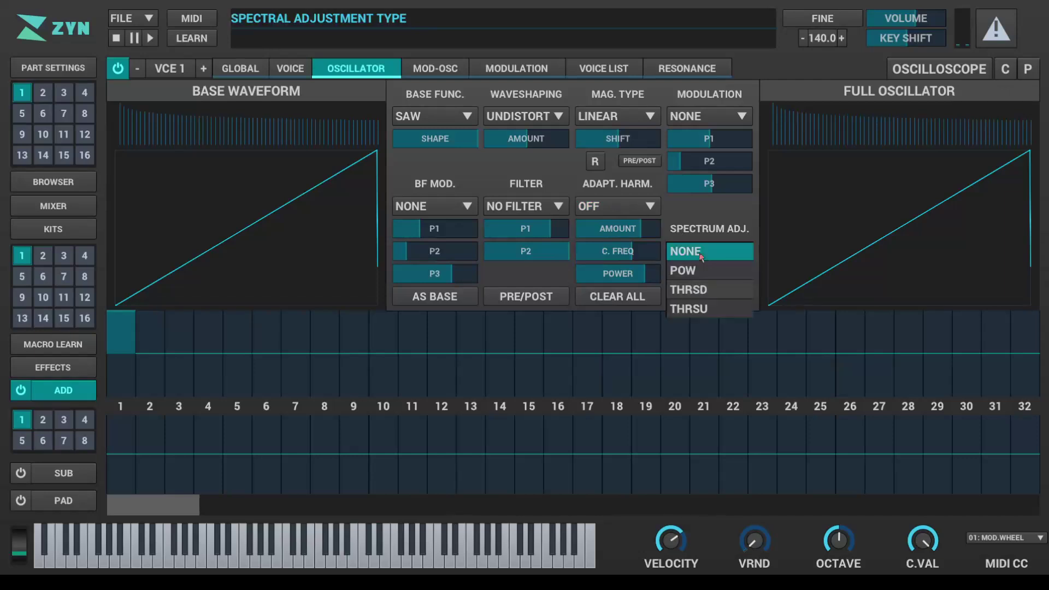
pyautogui.click(697, 268)
pyautogui.moveTo(689, 276); pyautogui.dragTo(732, 282)
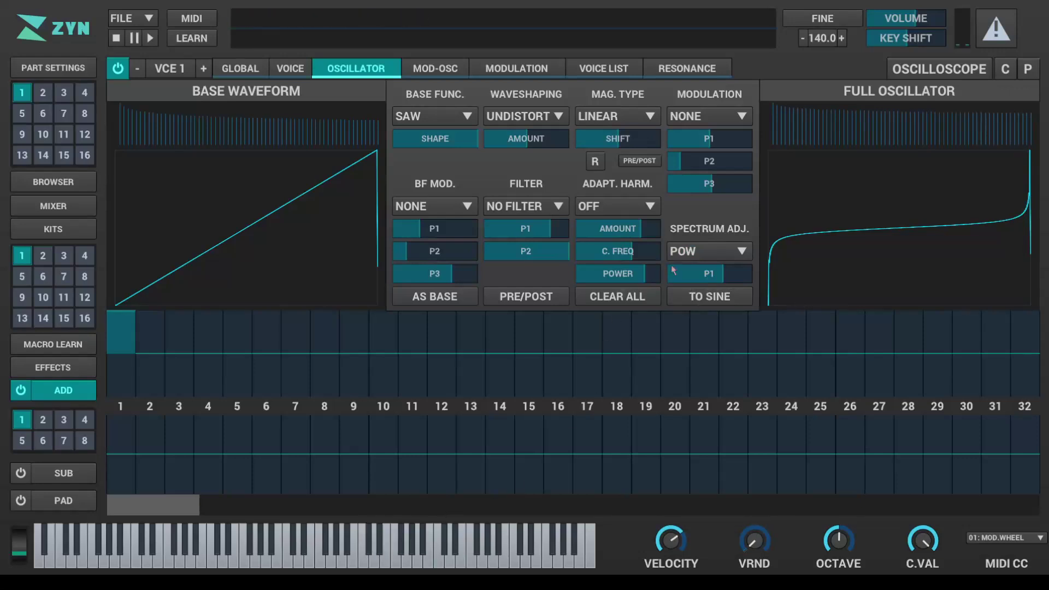
# Switch the spectrum adjustment to THRSD and set its P1 slightly above the middle.
pyautogui.click(701, 252)
pyautogui.click(690, 289)
pyautogui.moveTo(703, 279); pyautogui.dragTo(732, 275)
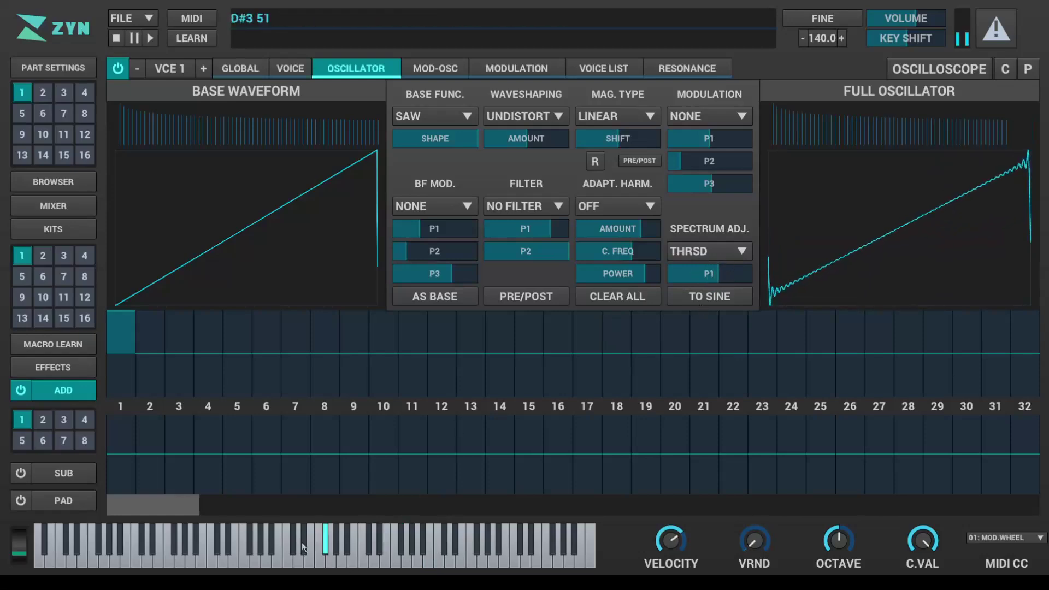
# Switch the spectrum adjustment to NONE and set the modulator oscillator's base function to PULSE.
pyautogui.click(712, 255)
pyautogui.click(714, 258)
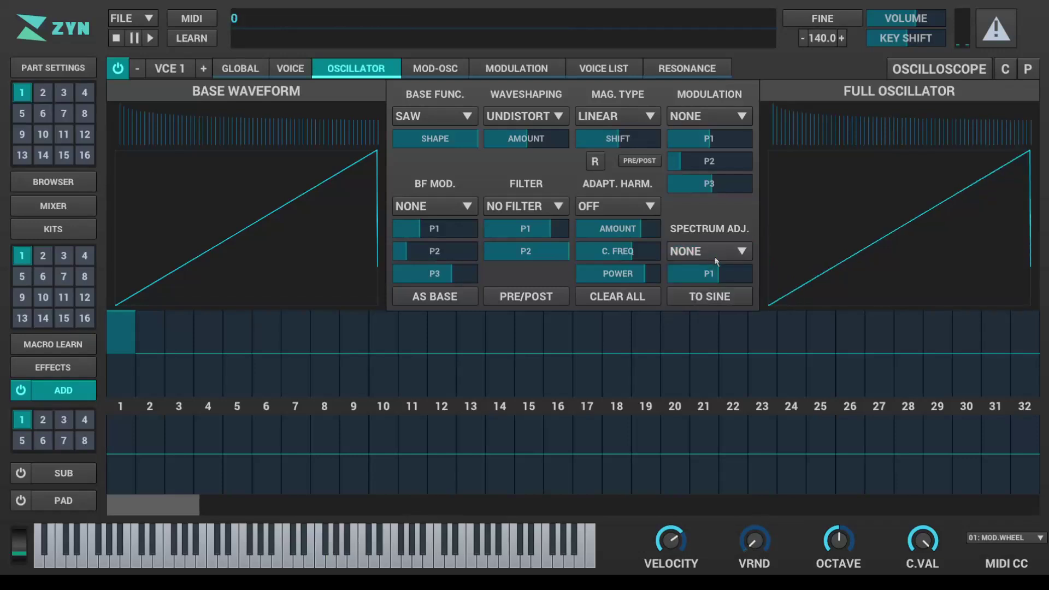
pyautogui.click(449, 71)
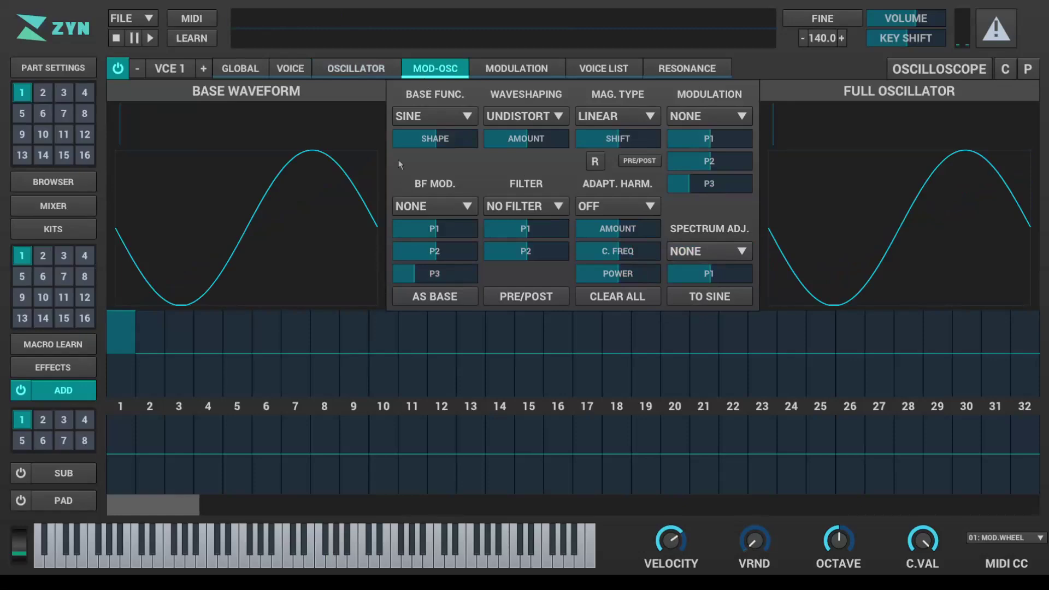
pyautogui.click(450, 123)
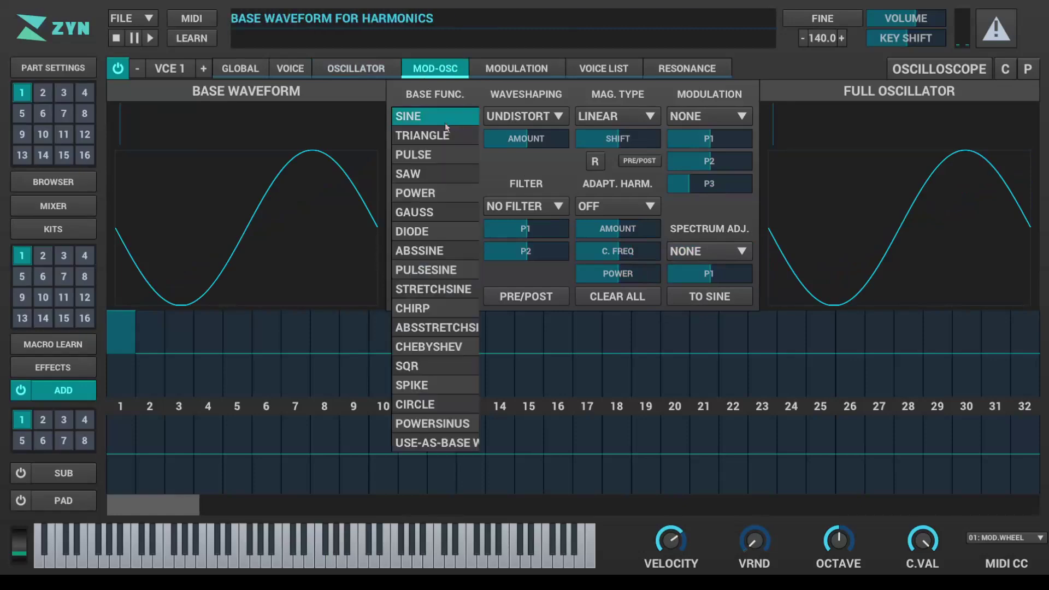
pyautogui.click(438, 158)
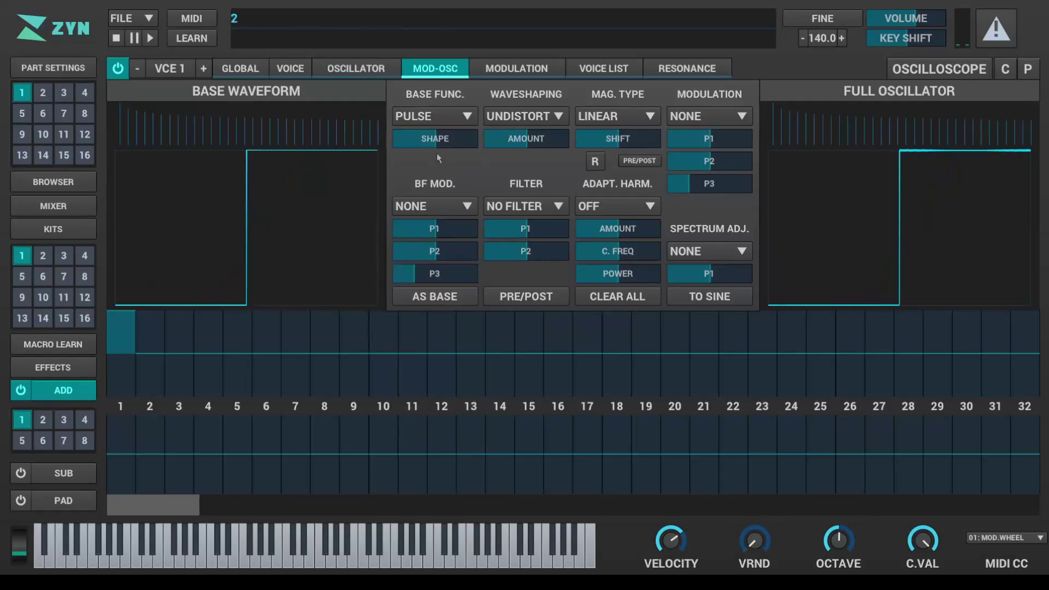
# Audition notes from voice 1's modulation settings and reduce the unison size to 1.
pyautogui.click(502, 71)
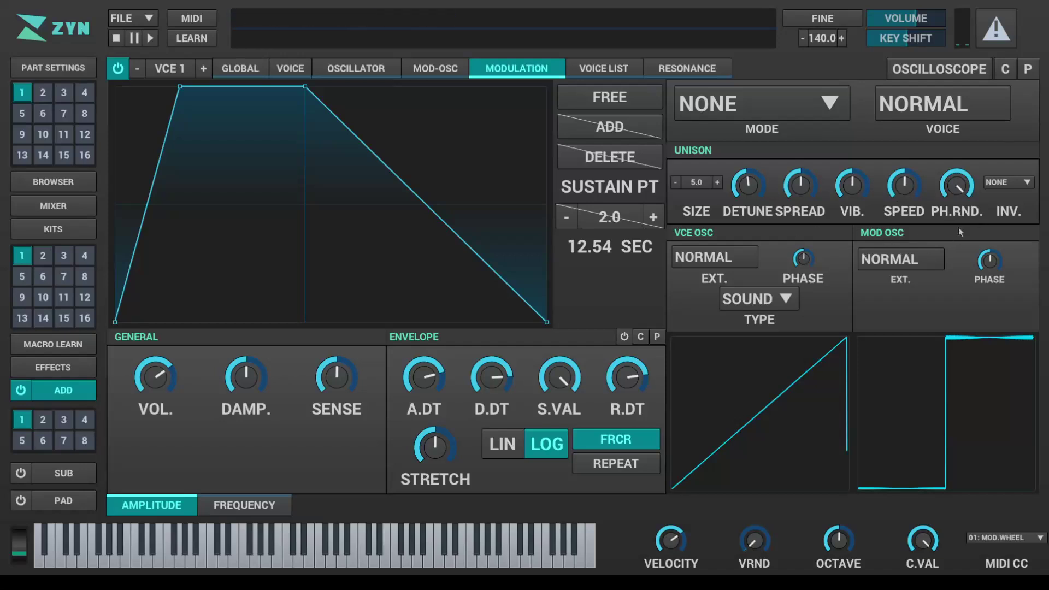
pyautogui.click(1018, 186)
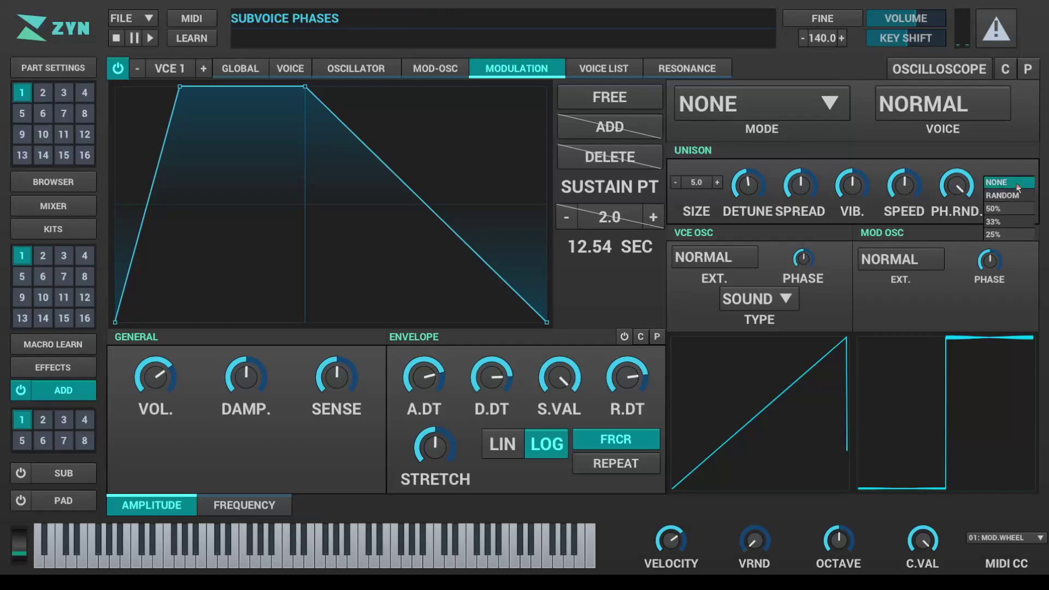
pyautogui.click(1017, 186)
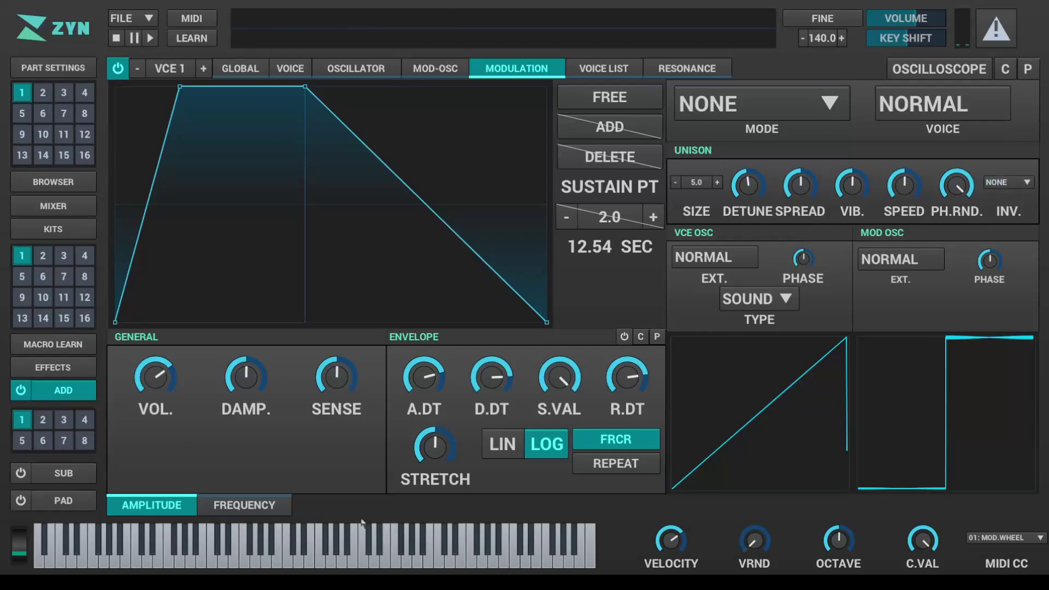
pyautogui.click(379, 566)
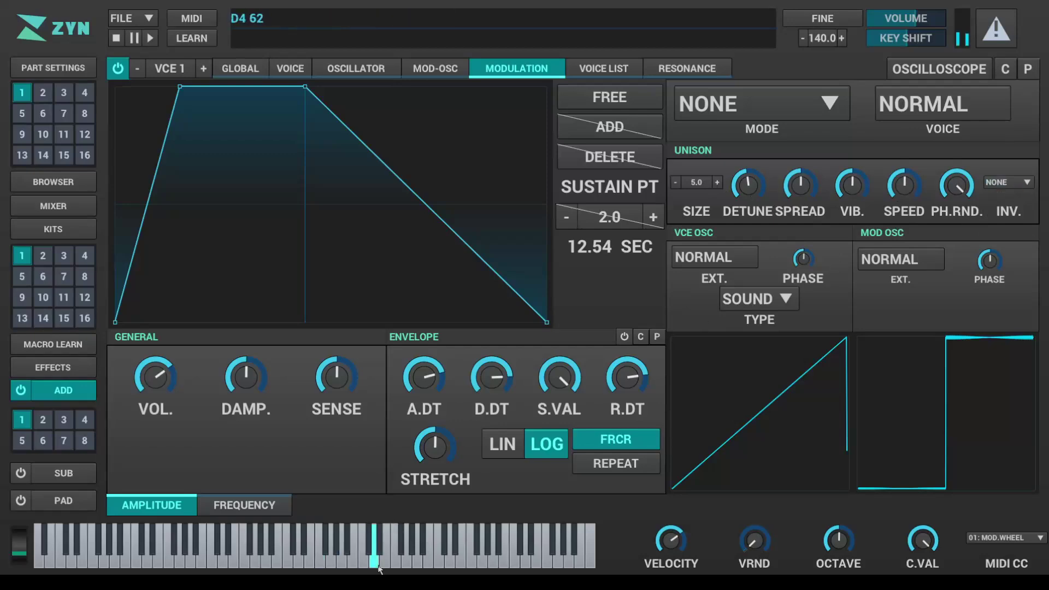
pyautogui.click(331, 563)
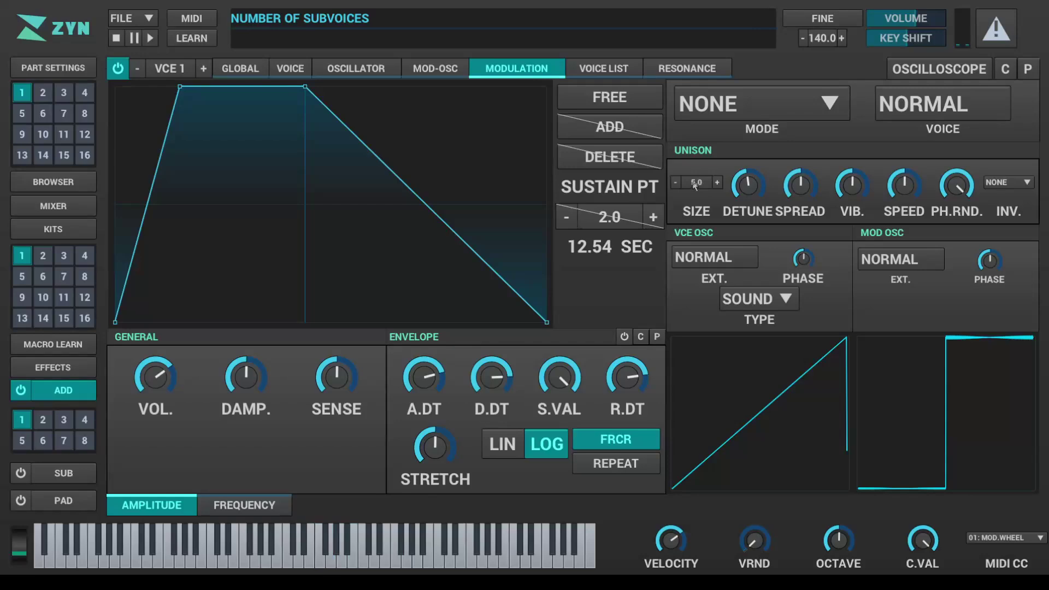
pyautogui.moveTo(695, 185); pyautogui.dragTo(681, 182)
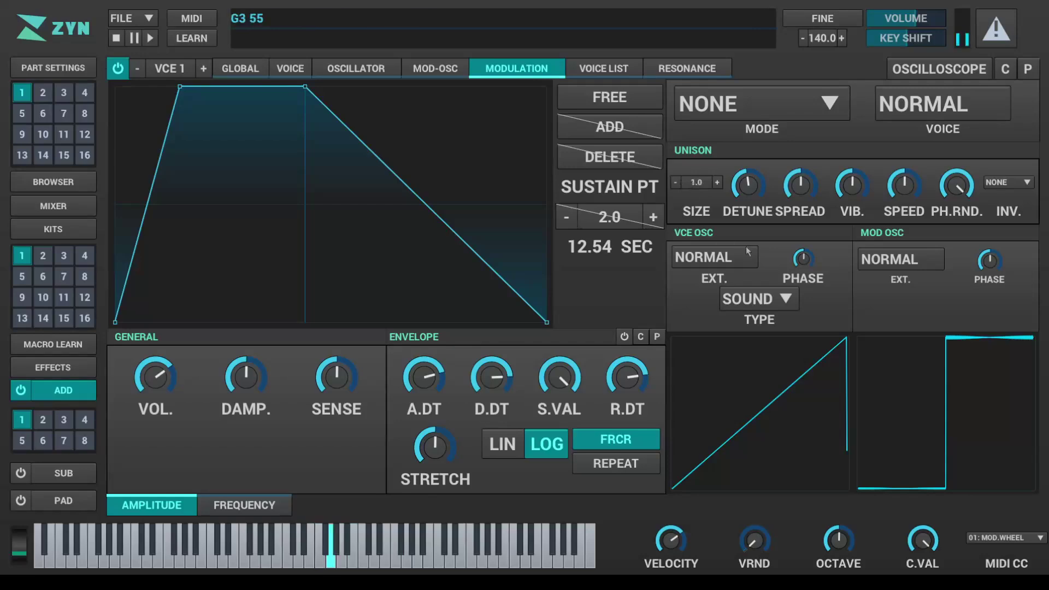
# Review the sound type options of voice 1's oscillator, keeping SOUND selected.
pyautogui.click(775, 300)
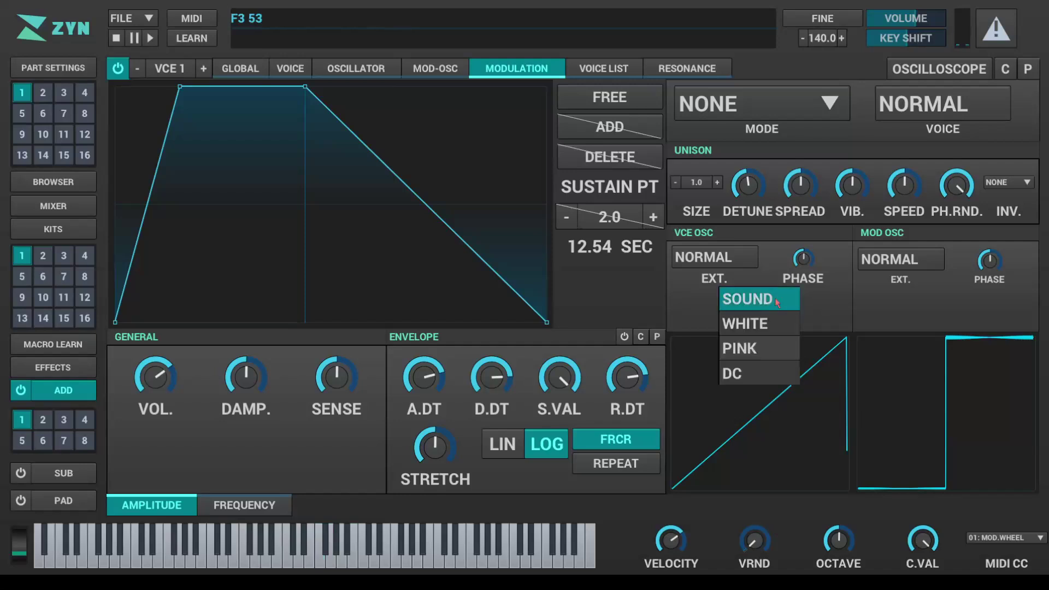
pyautogui.click(774, 297)
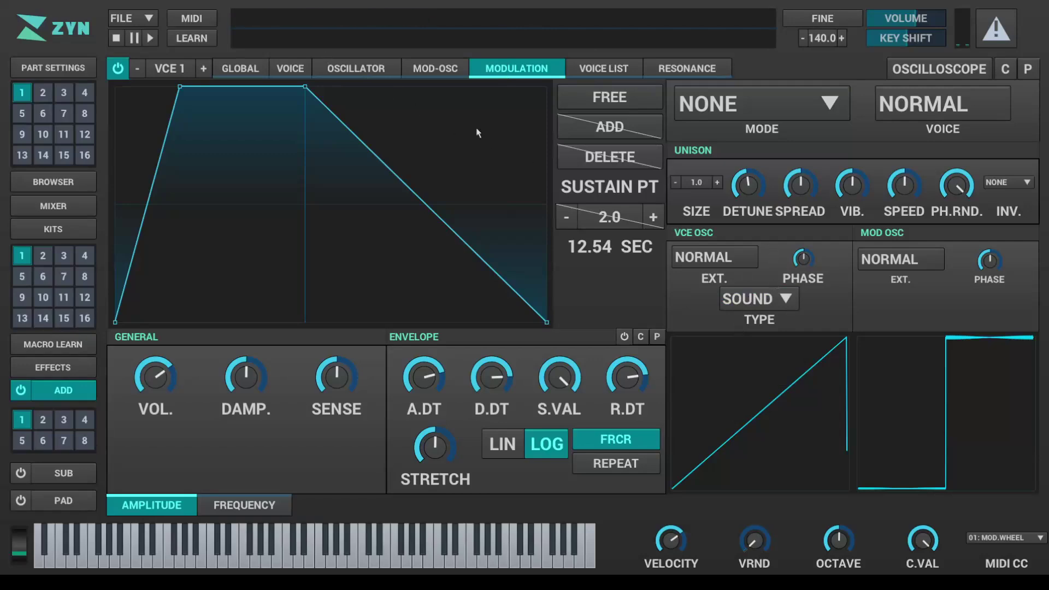
pyautogui.click(784, 297)
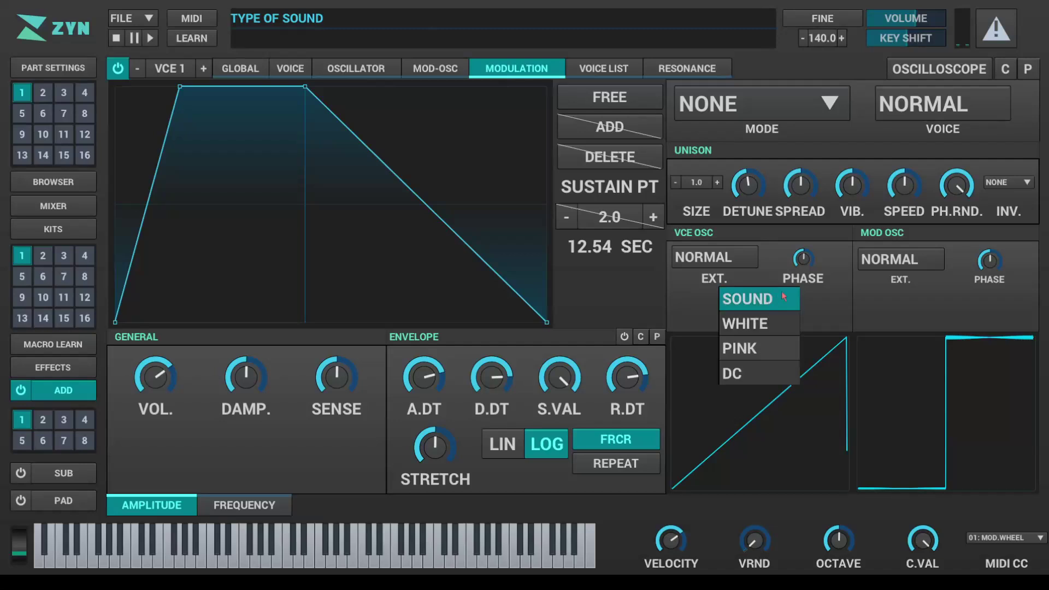
pyautogui.click(772, 267)
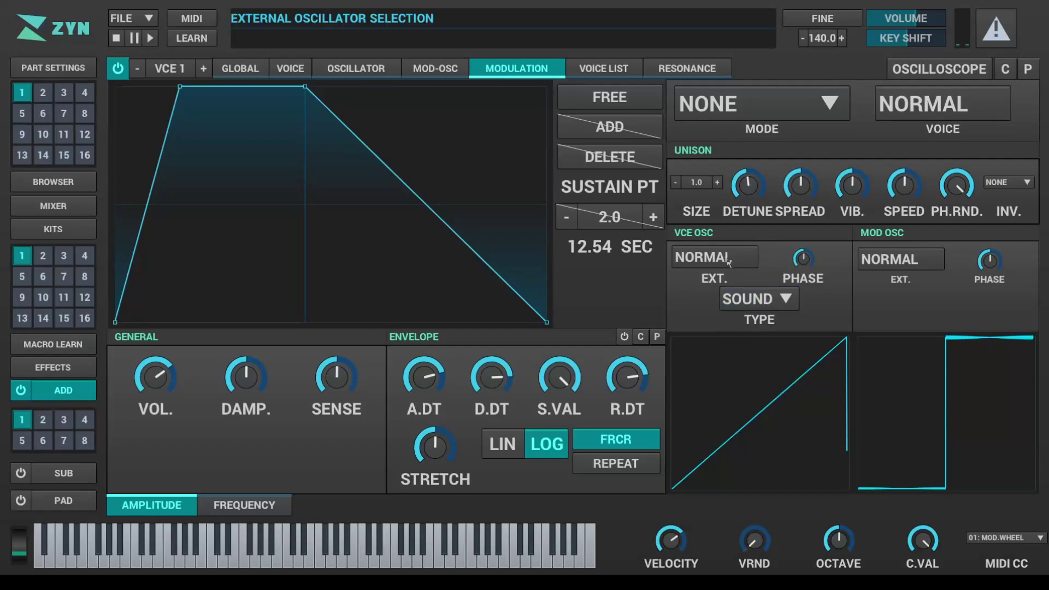
pyautogui.click(770, 306)
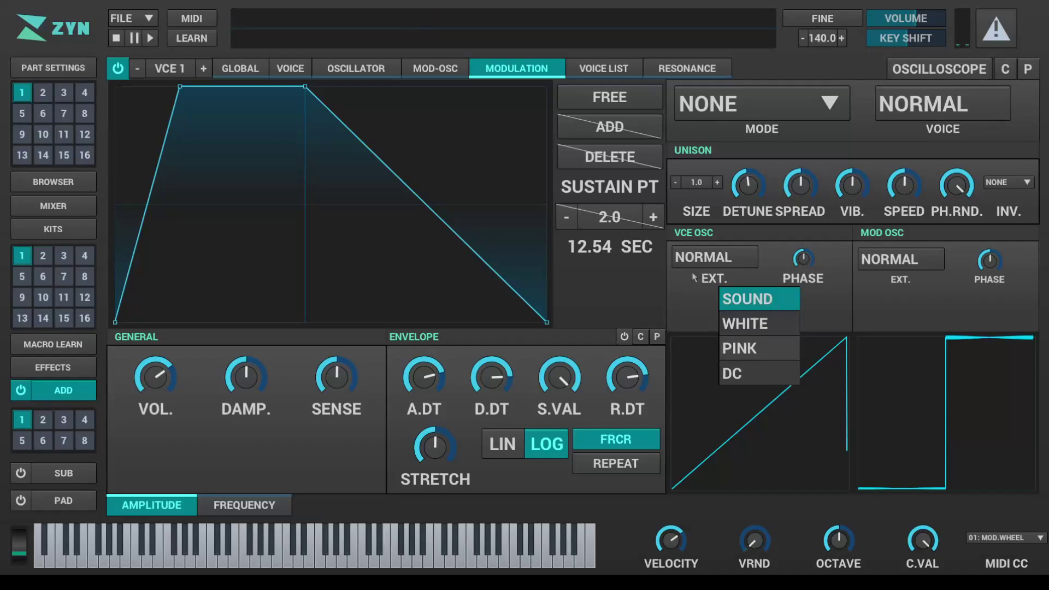
pyautogui.click(756, 299)
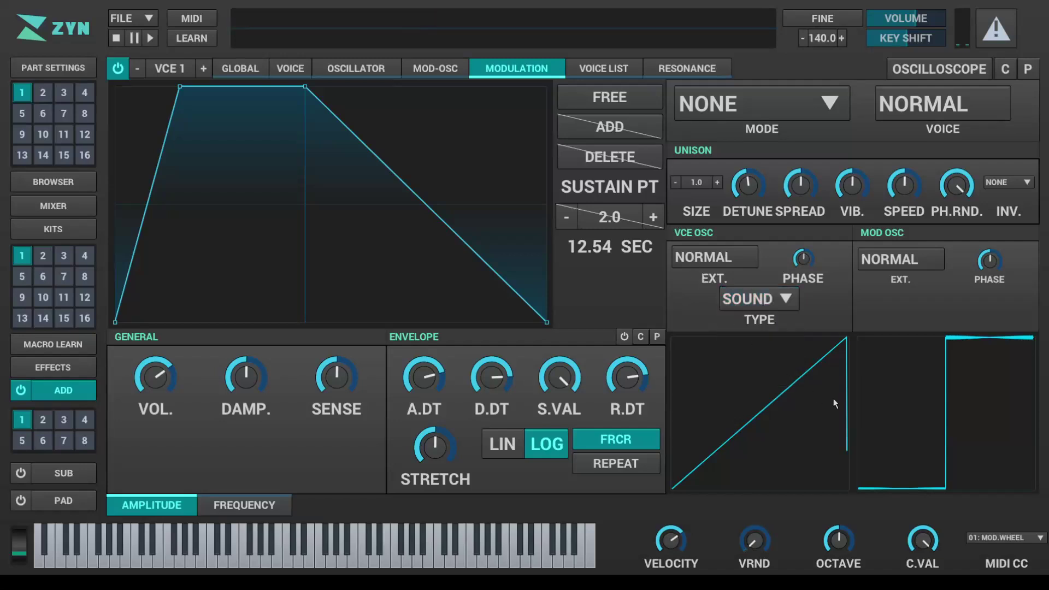
# Try the WHITE, PINK and DC types for voice 1's oscillator, audition a note with WHITE, and return the type to SOUND.
pyautogui.click(766, 306)
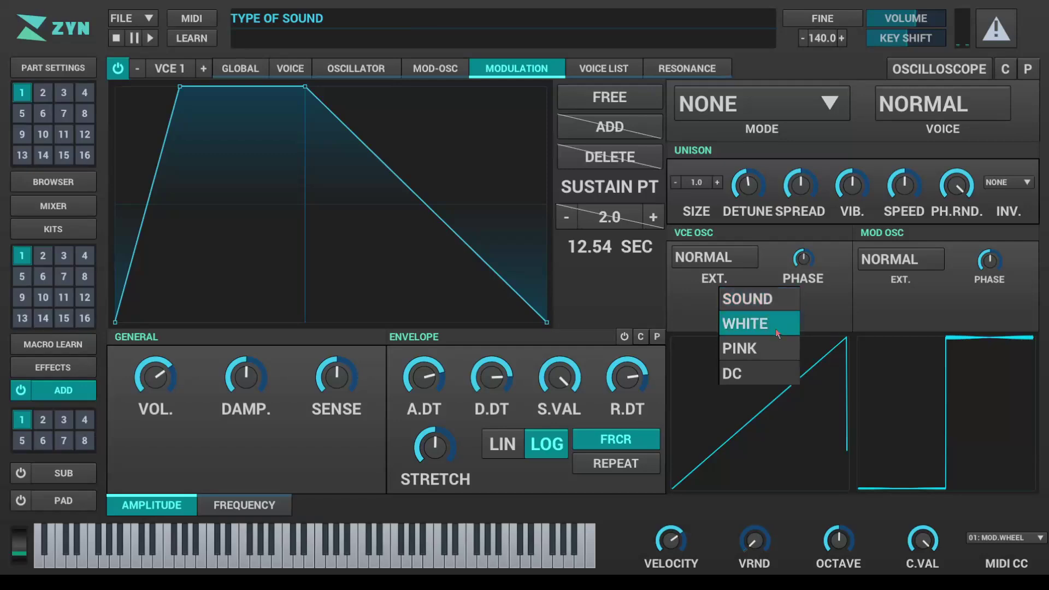
pyautogui.click(778, 333)
pyautogui.click(760, 301)
pyautogui.click(760, 343)
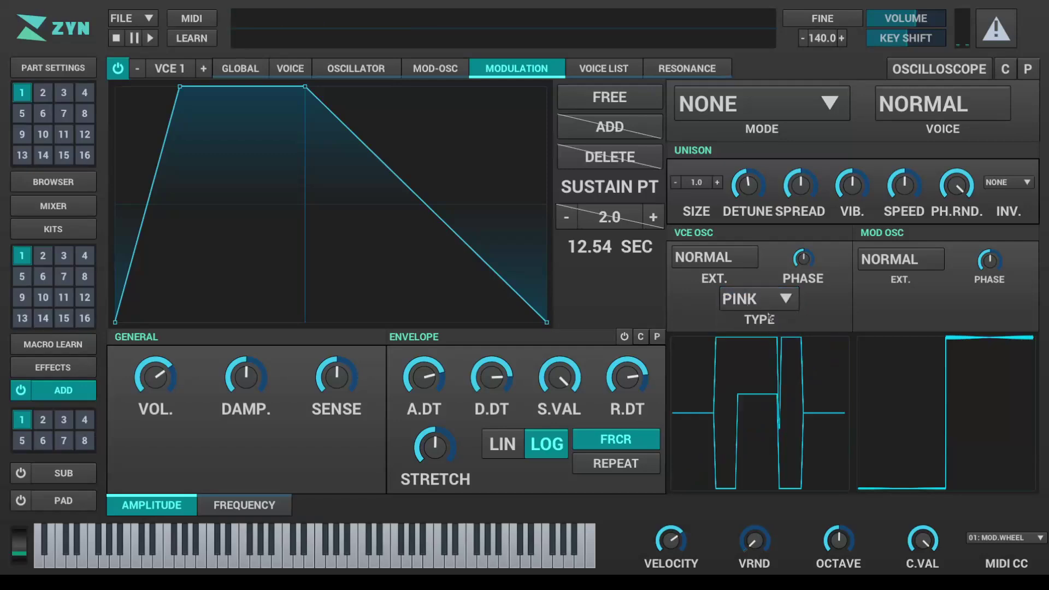
pyautogui.click(762, 301)
pyautogui.click(767, 376)
pyautogui.click(762, 301)
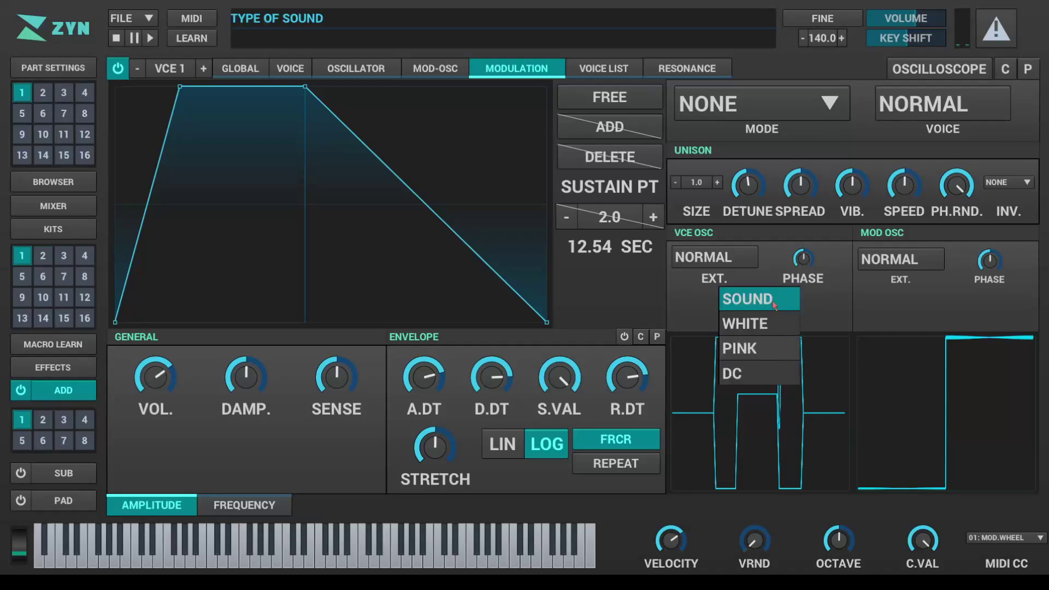
pyautogui.click(760, 322)
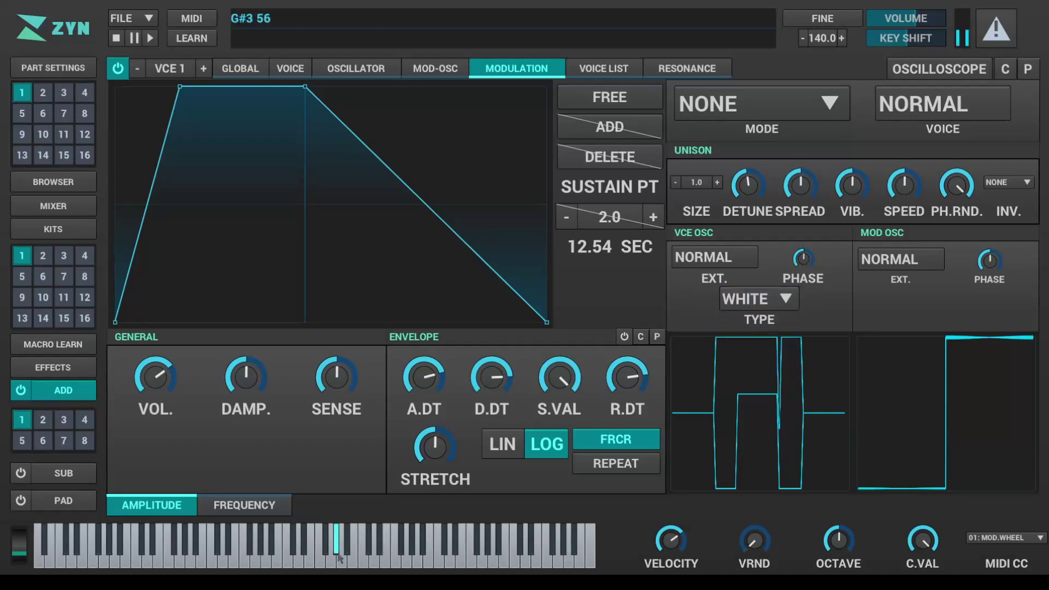
pyautogui.click(788, 300)
pyautogui.click(788, 299)
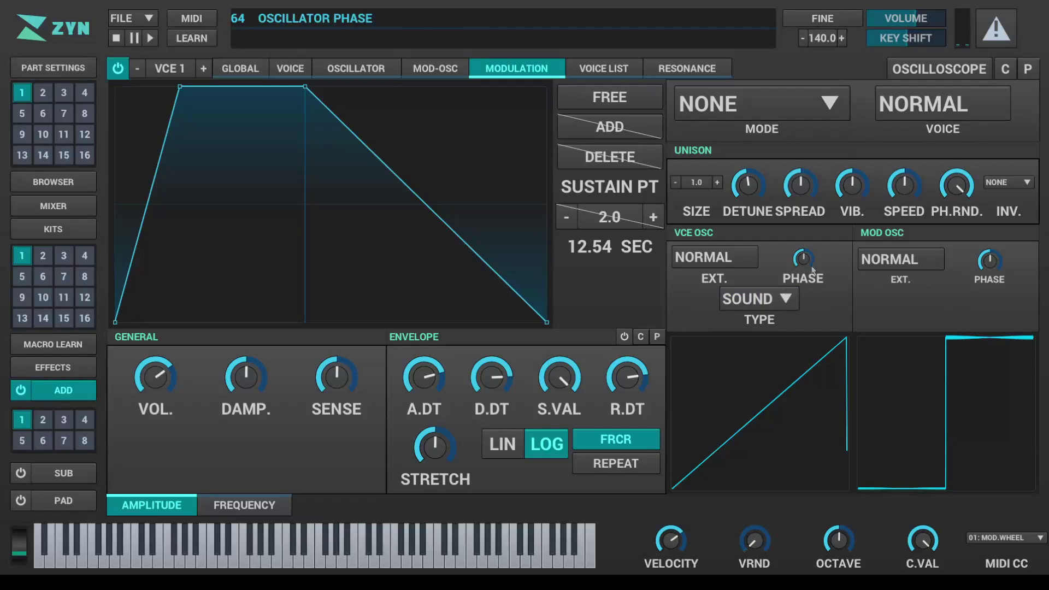
# Try adjusting the voice oscillator's phase and check the modulation mode options.
pyautogui.moveTo(802, 260); pyautogui.dragTo(811, 284)
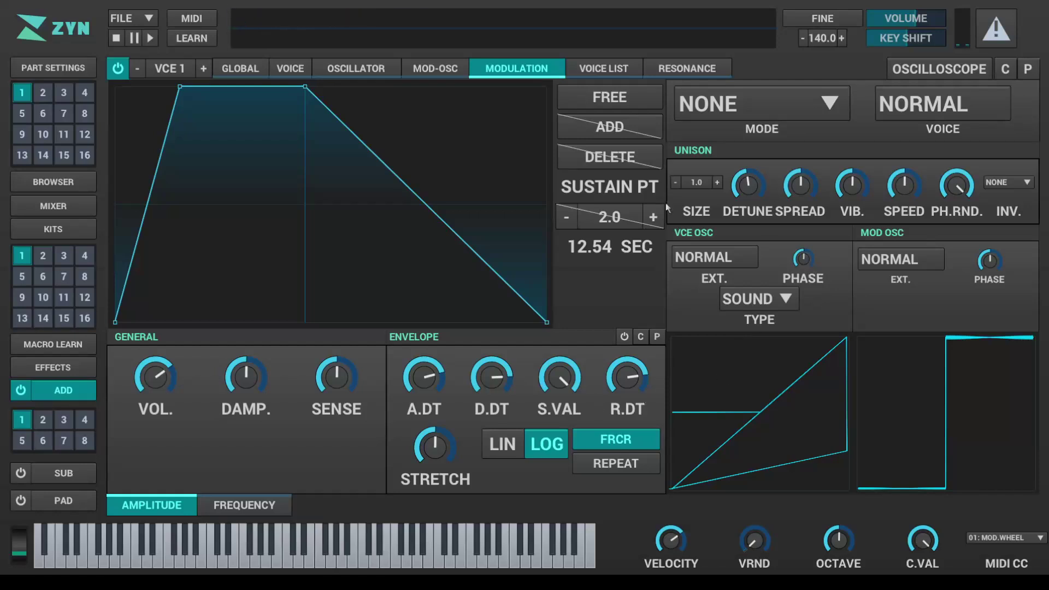
pyautogui.click(780, 100)
pyautogui.click(780, 100)
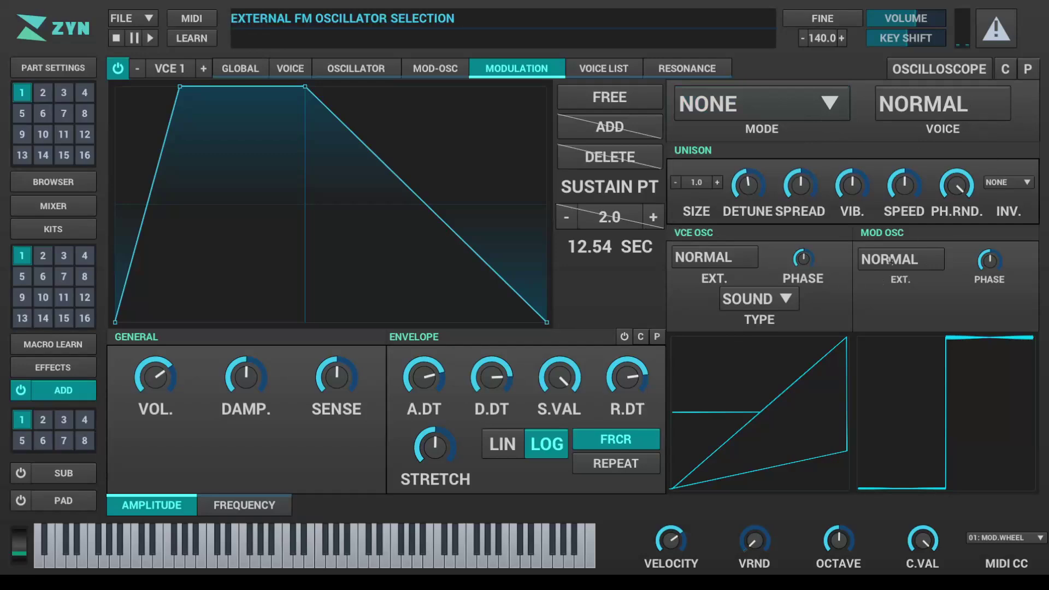
# Switch to voice 2 and examine the source options for its modulator voice, external modulator oscillator and external voice oscillator.
pyautogui.click(203, 69)
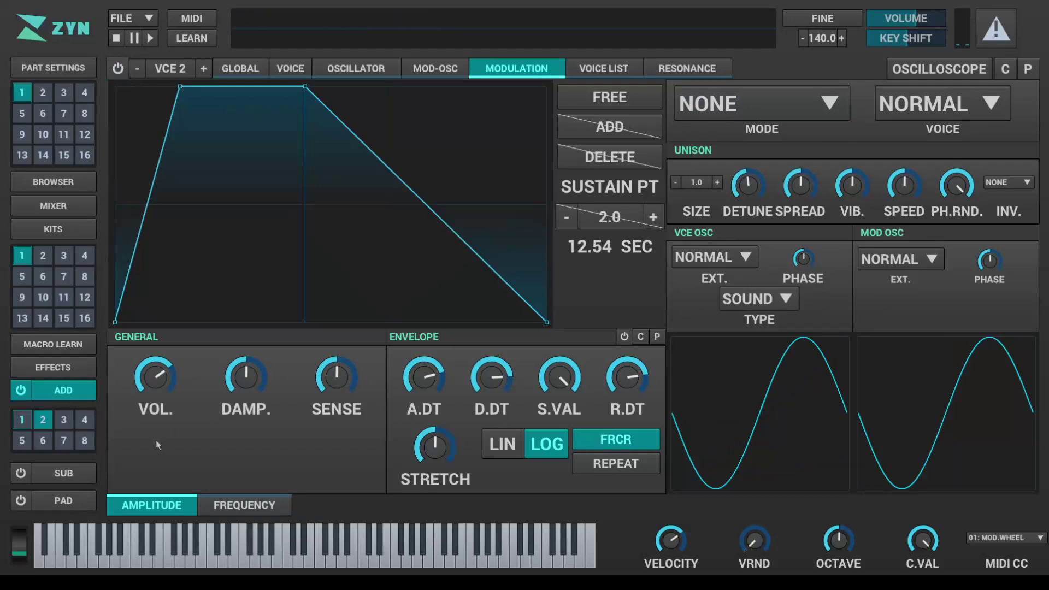
pyautogui.click(971, 105)
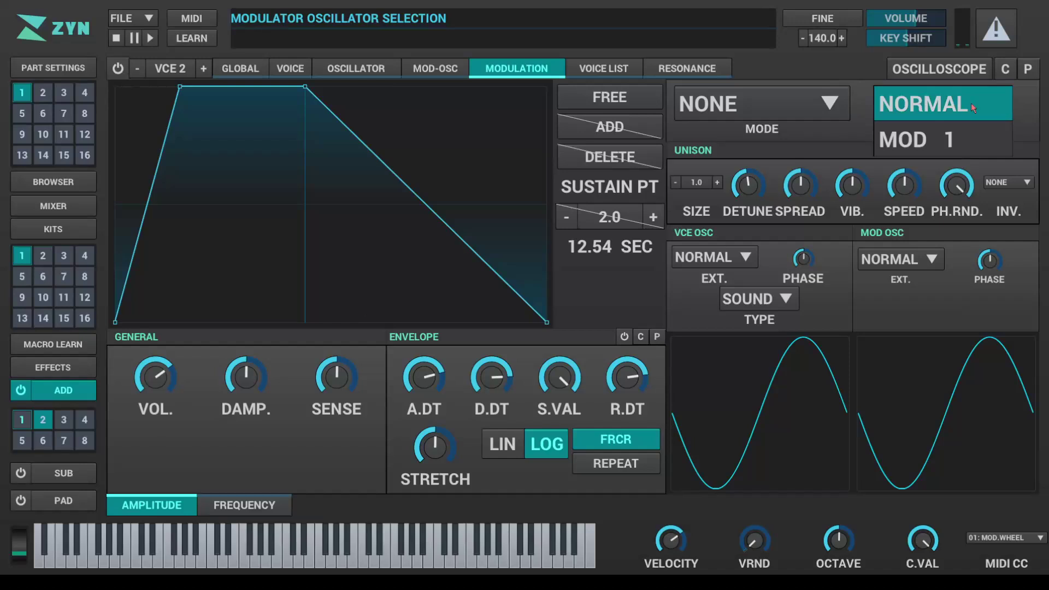
pyautogui.click(971, 103)
pyautogui.click(901, 261)
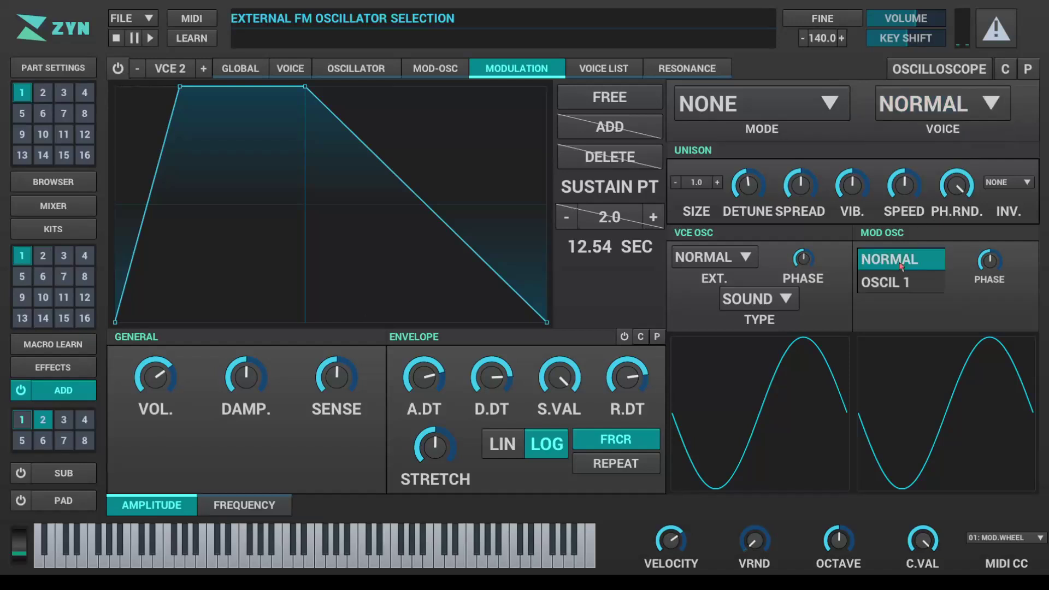
pyautogui.click(901, 261)
pyautogui.click(710, 258)
pyautogui.click(710, 258)
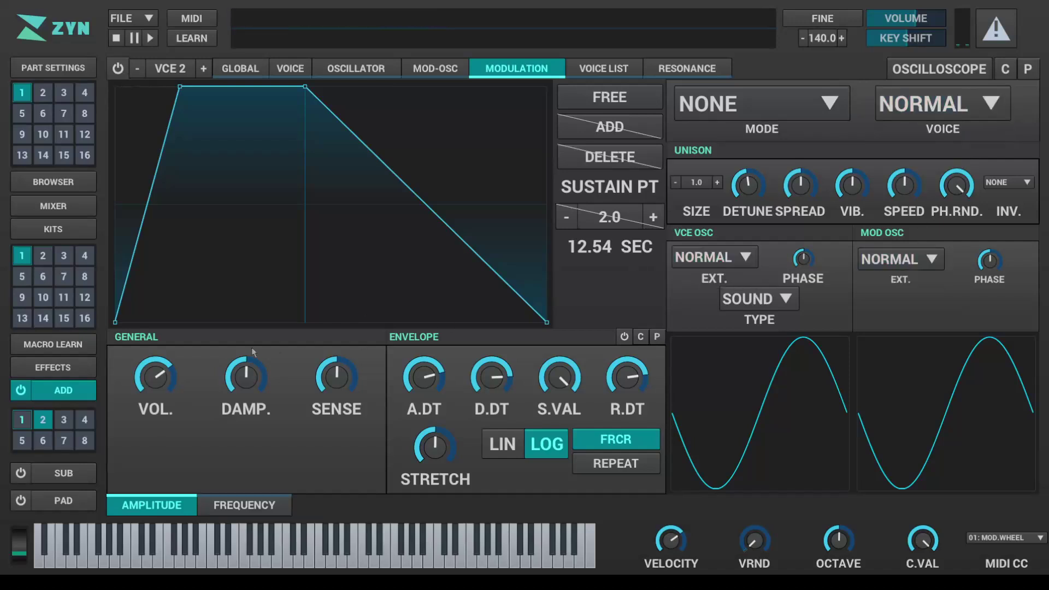
# Switch to voice 8 and examine its external modulator oscillator choices.
pyautogui.click(84, 441)
pyautogui.click(872, 260)
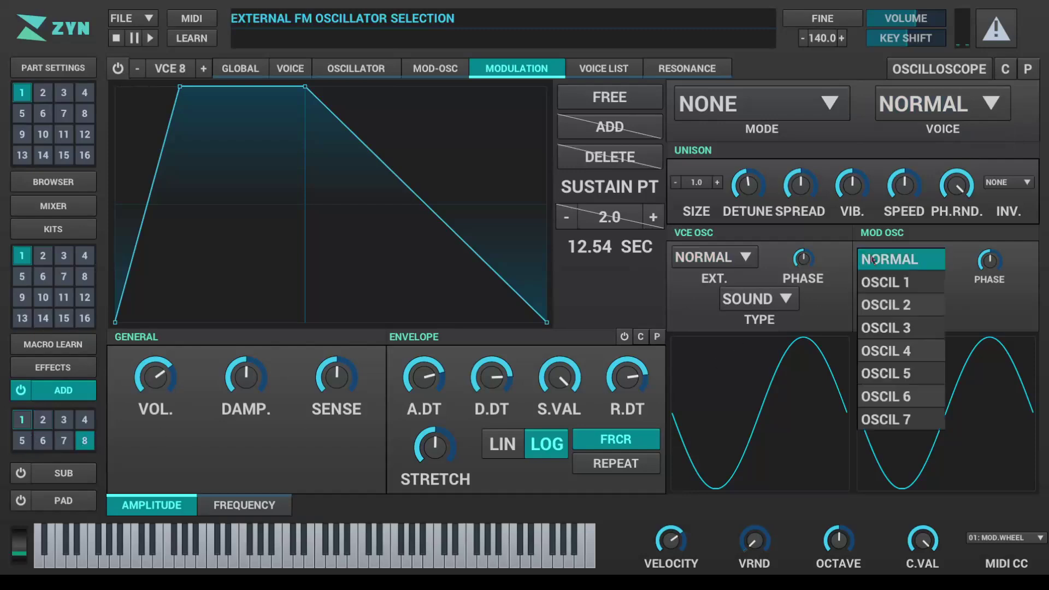
pyautogui.click(885, 259)
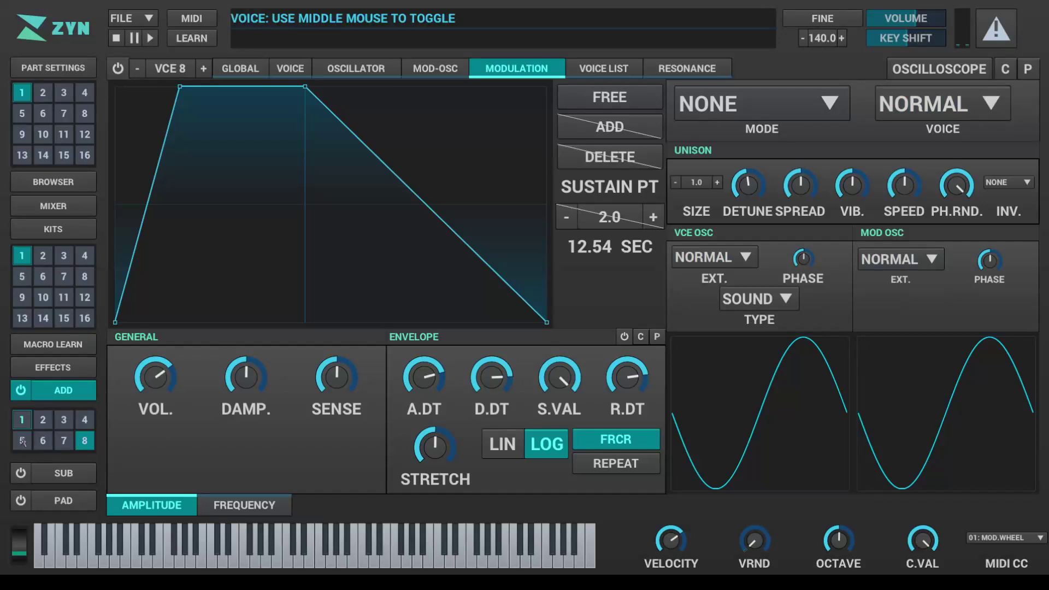
# Go back through voice 2 to voice 1 and check its oscillator's sound type options.
pyautogui.click(43, 420)
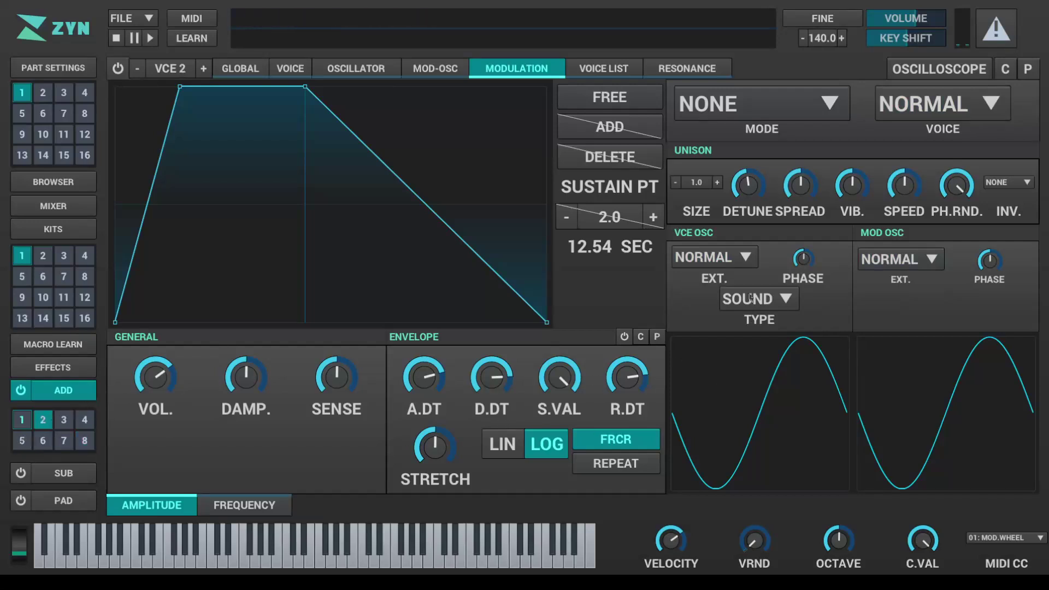
pyautogui.click(24, 418)
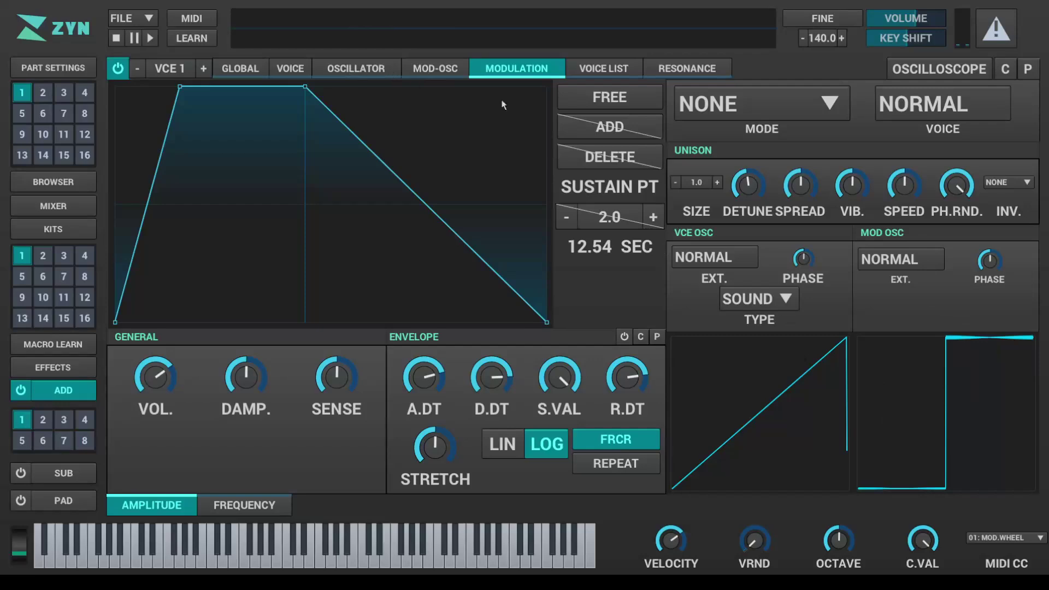
pyautogui.click(775, 306)
pyautogui.click(770, 307)
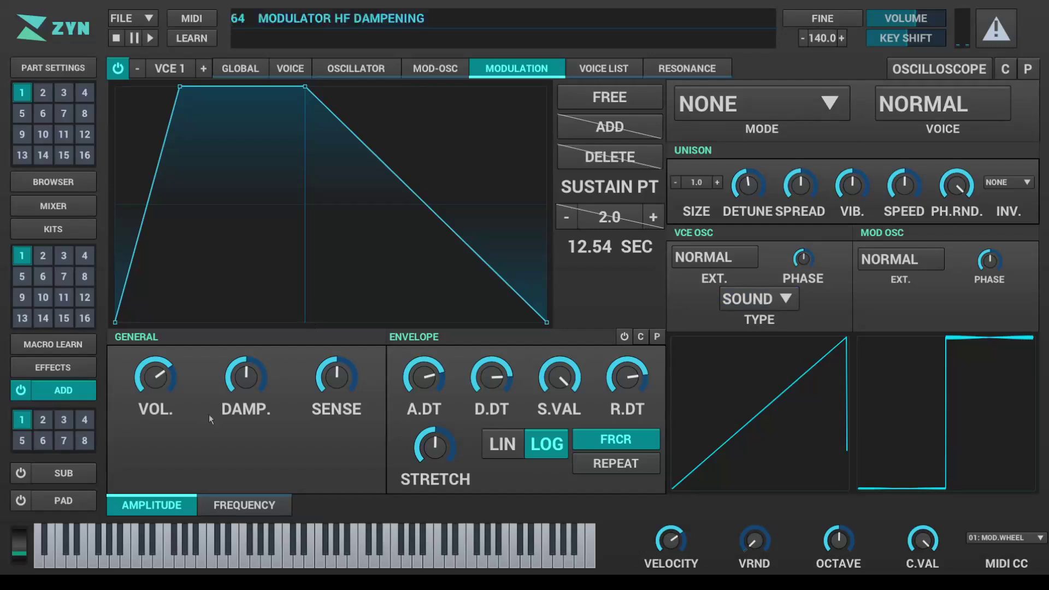
# Check voice 2's modulator voice options and set its external modulator oscillator to OSCIL 1.
pyautogui.click(43, 422)
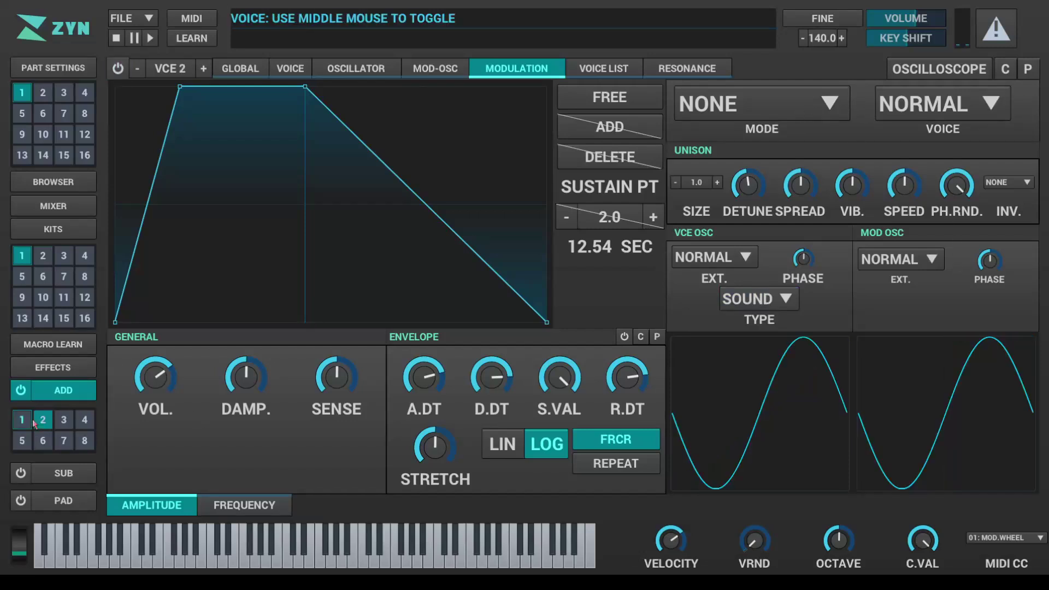
pyautogui.click(946, 112)
pyautogui.click(946, 109)
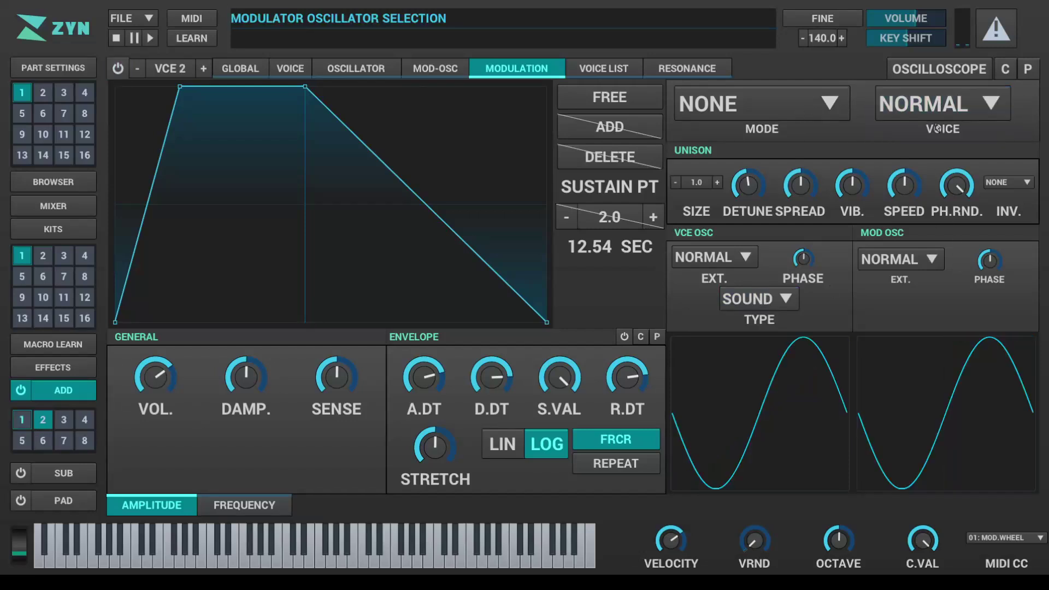
pyautogui.click(896, 268)
pyautogui.click(897, 281)
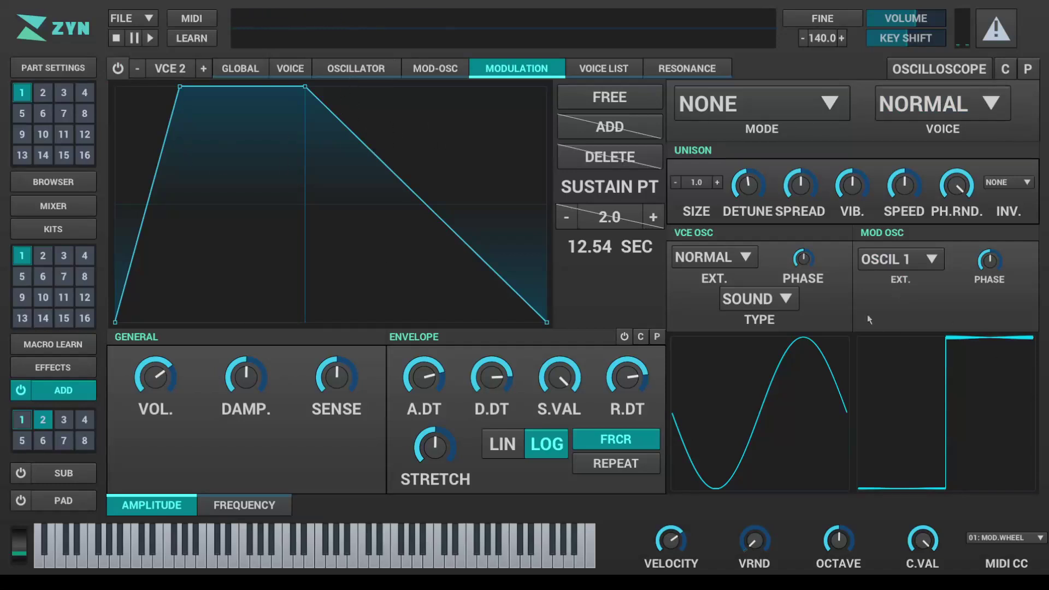
# Set voice 2's external voice oscillator to OSCIL 1 and its external modulator oscillator to NORMAL.
pyautogui.click(716, 257)
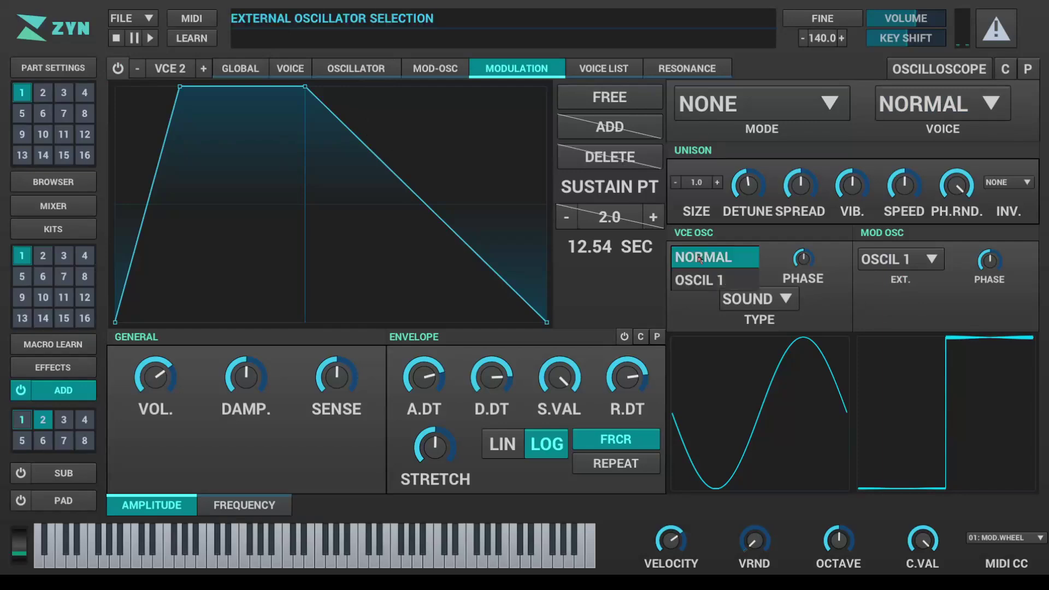
pyautogui.click(721, 281)
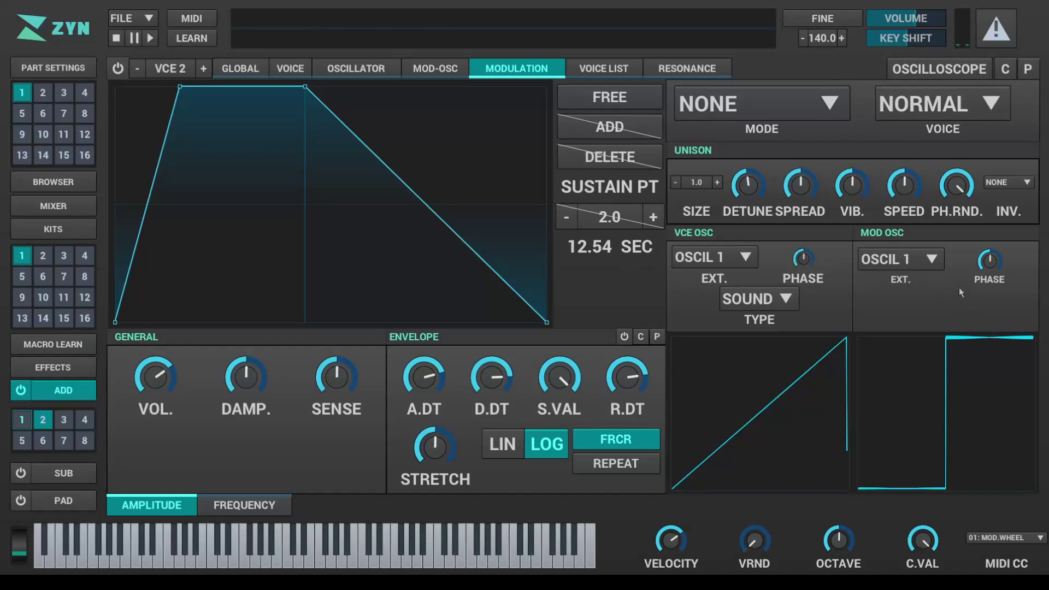
pyautogui.click(900, 260)
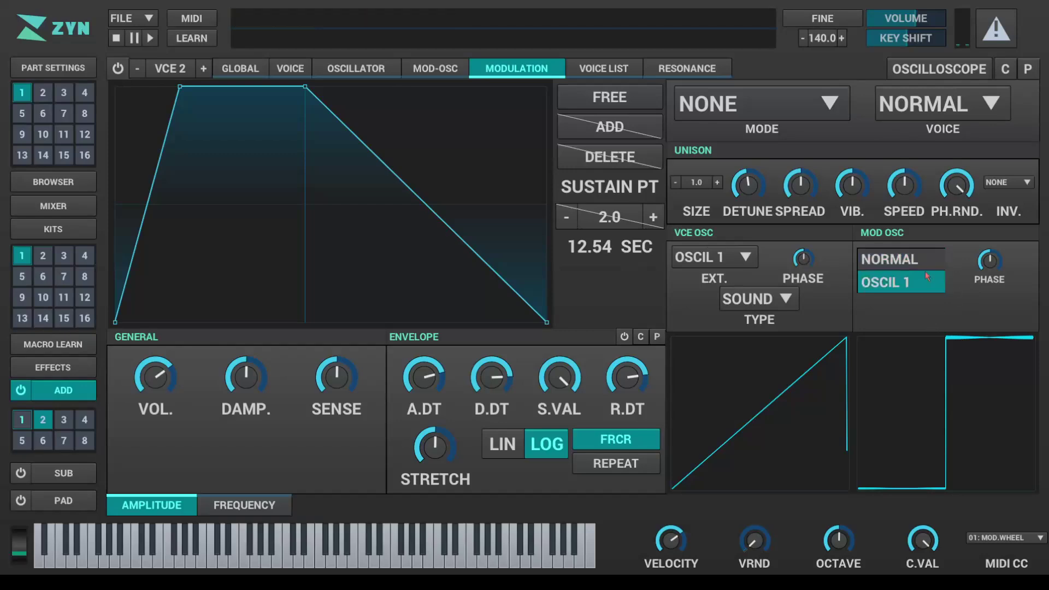
pyautogui.click(888, 261)
# Try MOD 1 as voice 2's modulator voice, and return it to NORMAL.
pyautogui.click(928, 100)
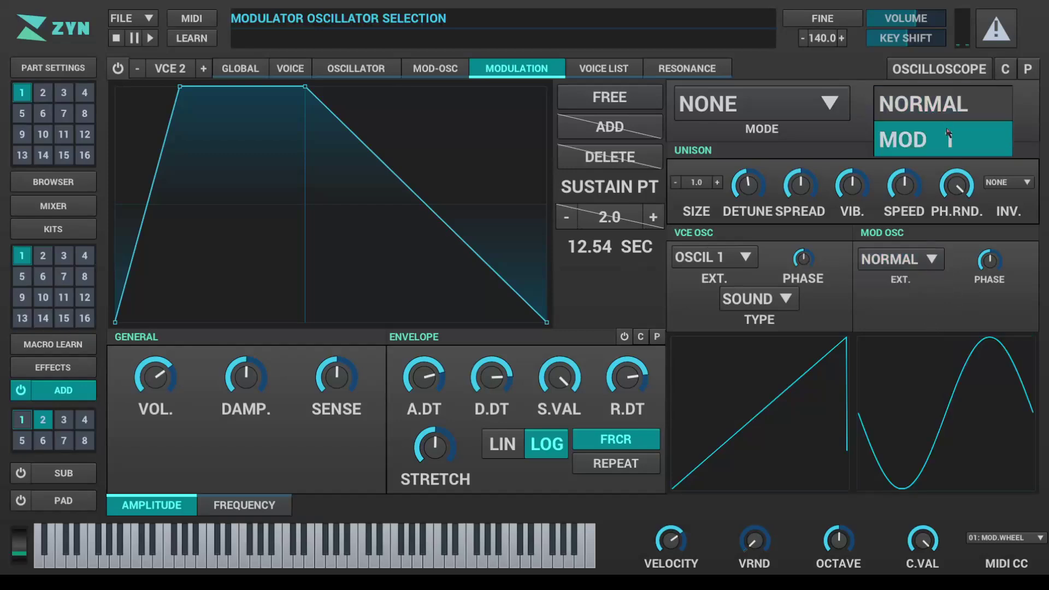
pyautogui.click(899, 132)
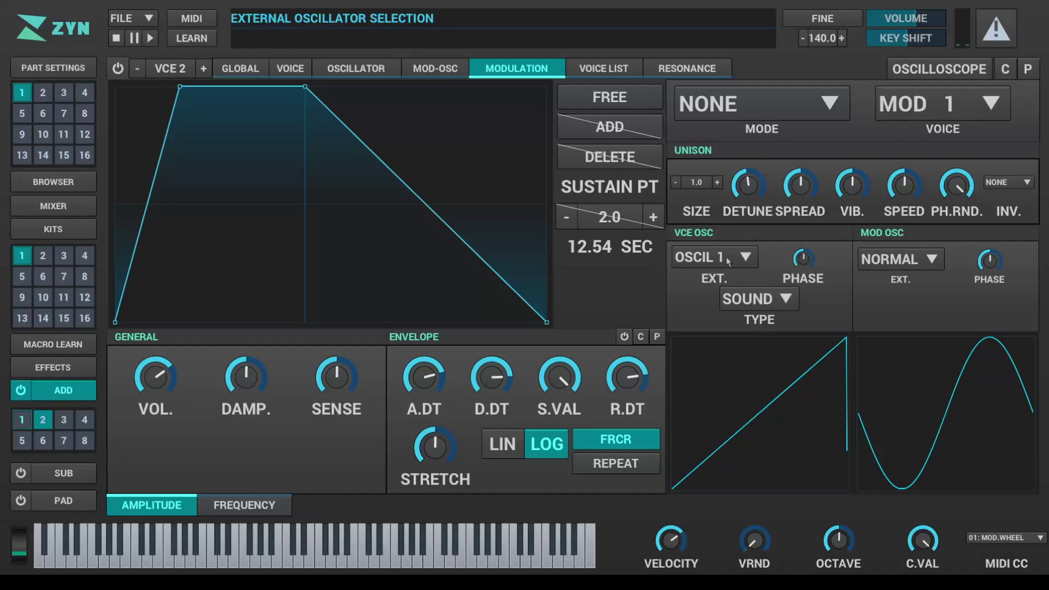
pyautogui.click(969, 109)
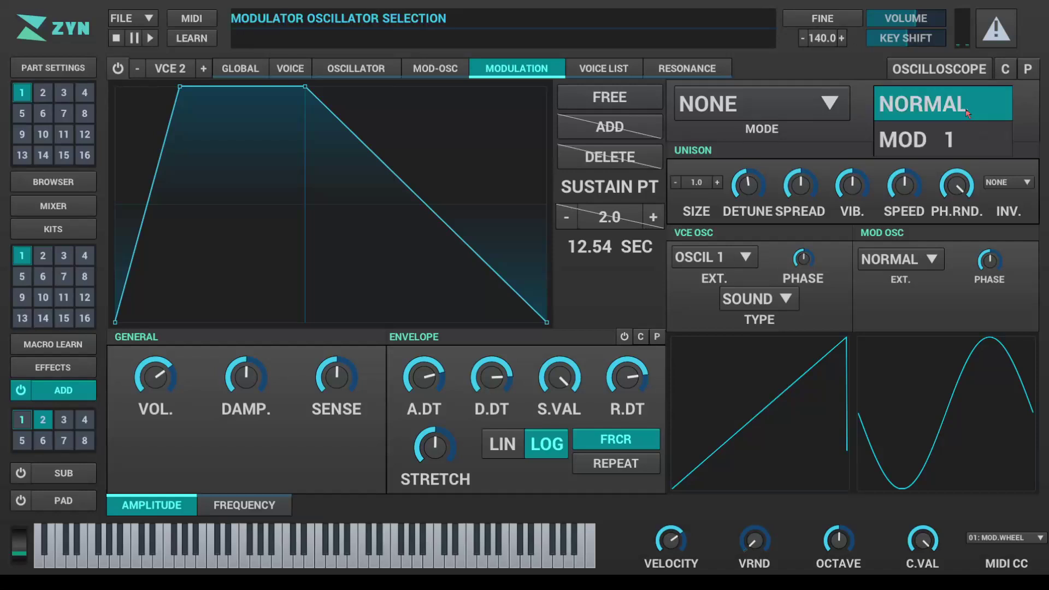
pyautogui.click(970, 104)
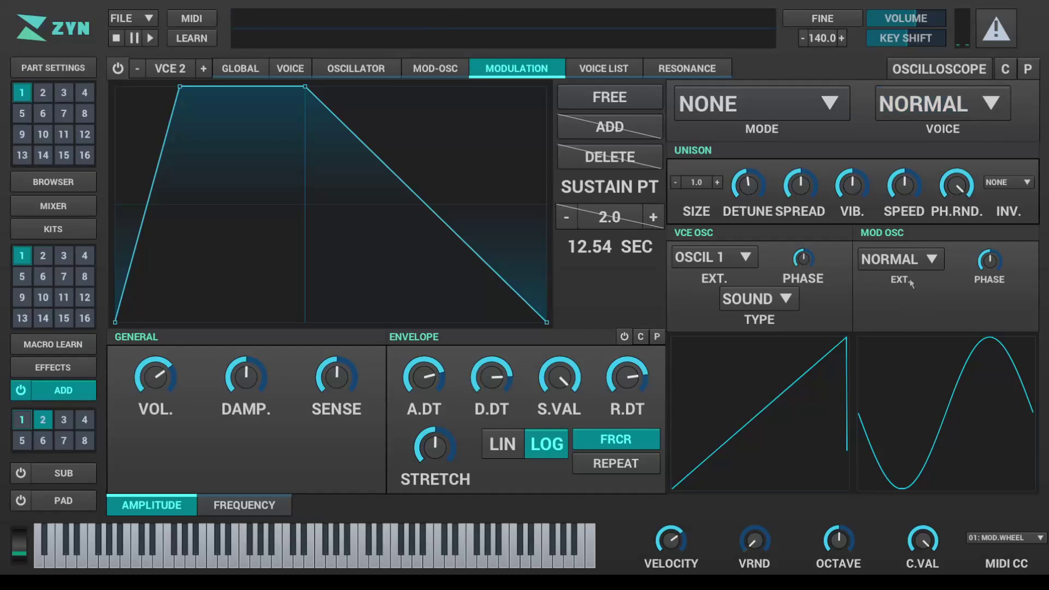
# Set voice 2's external modulator oscillator to OSCIL 1 and its modulator voice to MOD 1.
pyautogui.click(920, 253)
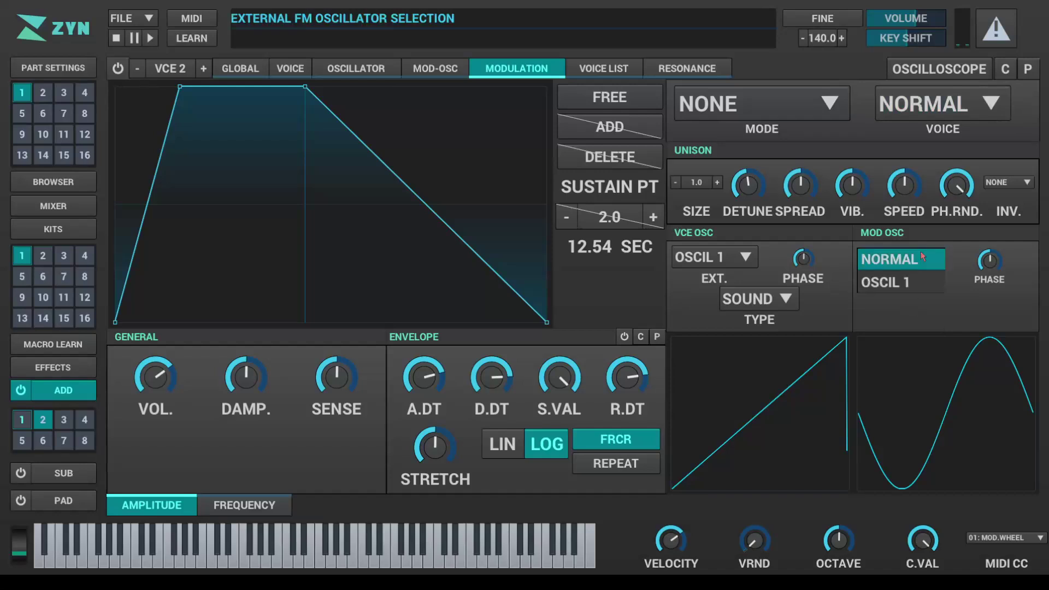
pyautogui.click(923, 281)
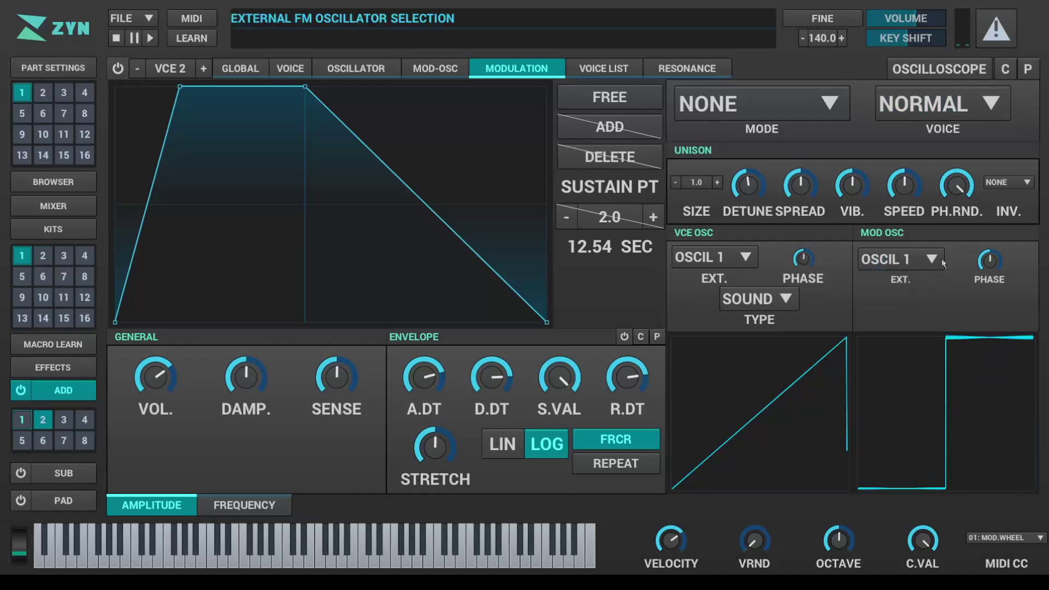
pyautogui.click(965, 109)
pyautogui.click(935, 137)
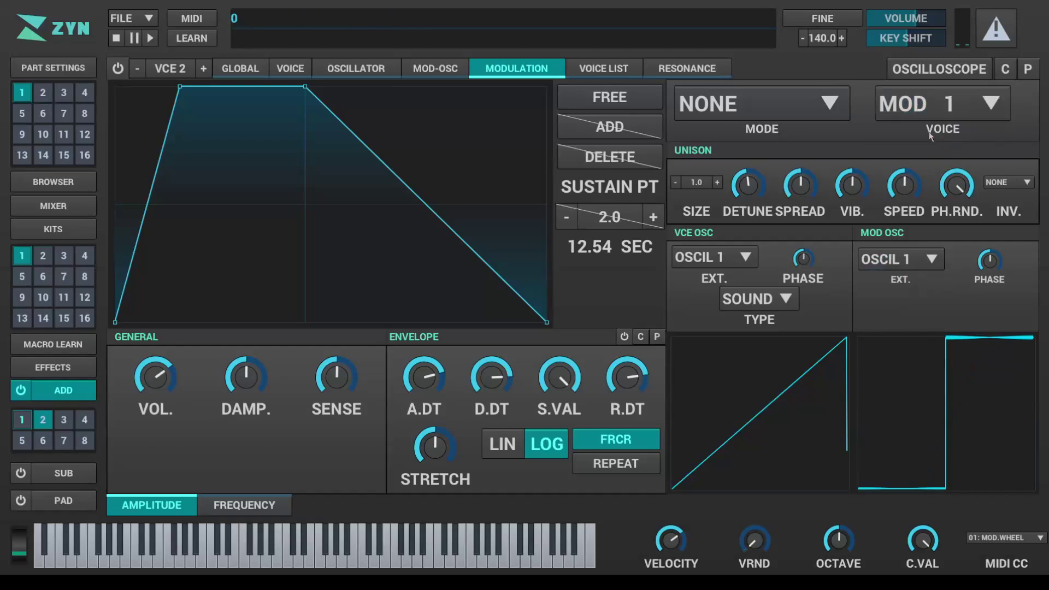
# Check voice 1's oscillator and modulation pages, and return to voice 2's modulation page.
pyautogui.click(137, 69)
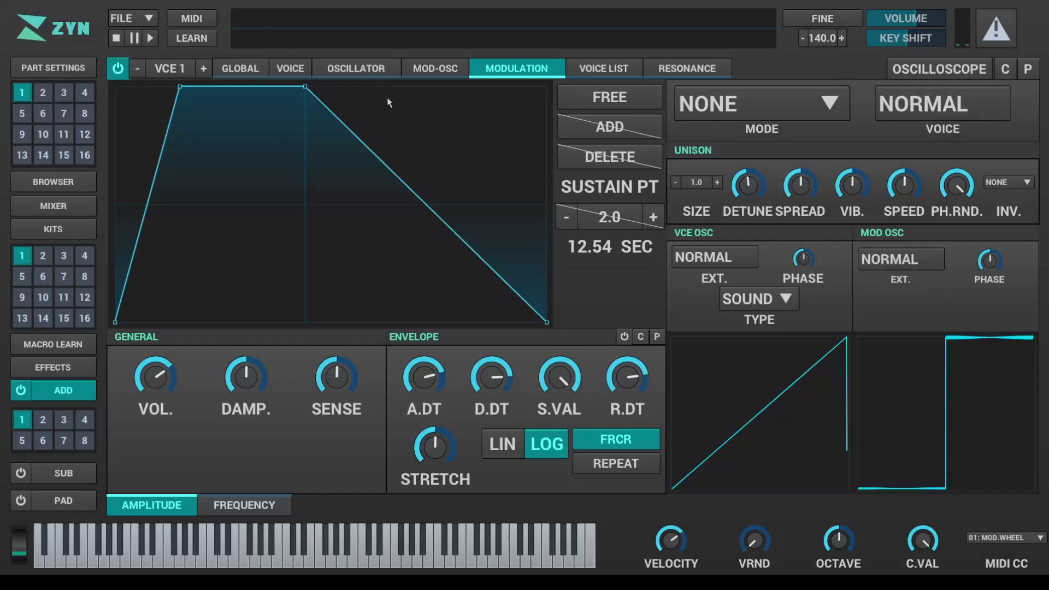
pyautogui.click(362, 75)
pyautogui.click(480, 70)
pyautogui.click(203, 68)
# Reset voice 2's modulator voice, external modulator oscillator and external voice oscillator to NORMAL.
pyautogui.click(923, 104)
pyautogui.click(905, 112)
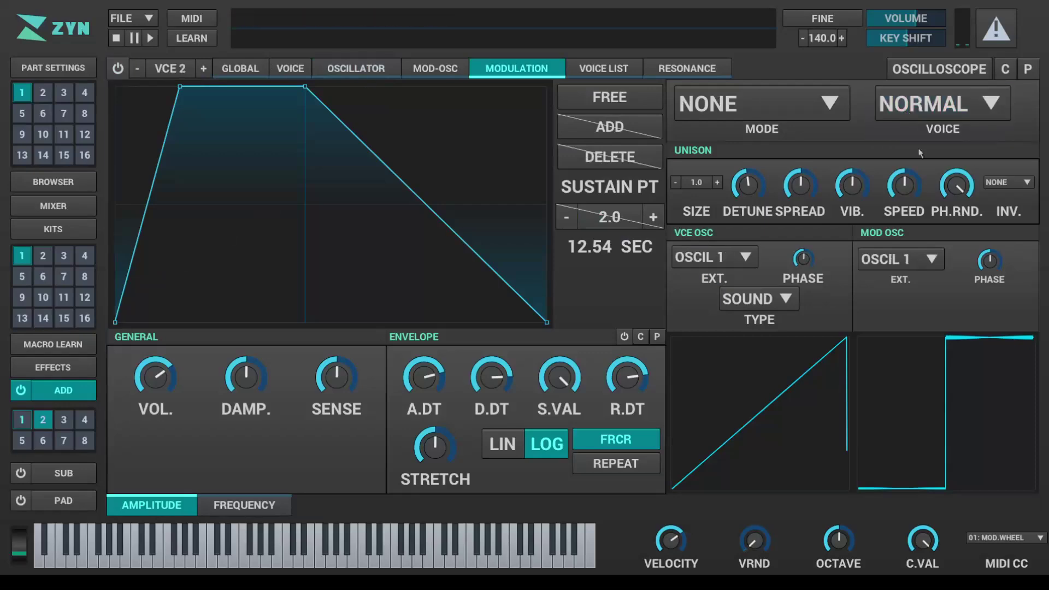
pyautogui.click(918, 261)
pyautogui.click(917, 261)
pyautogui.click(724, 257)
pyautogui.click(724, 258)
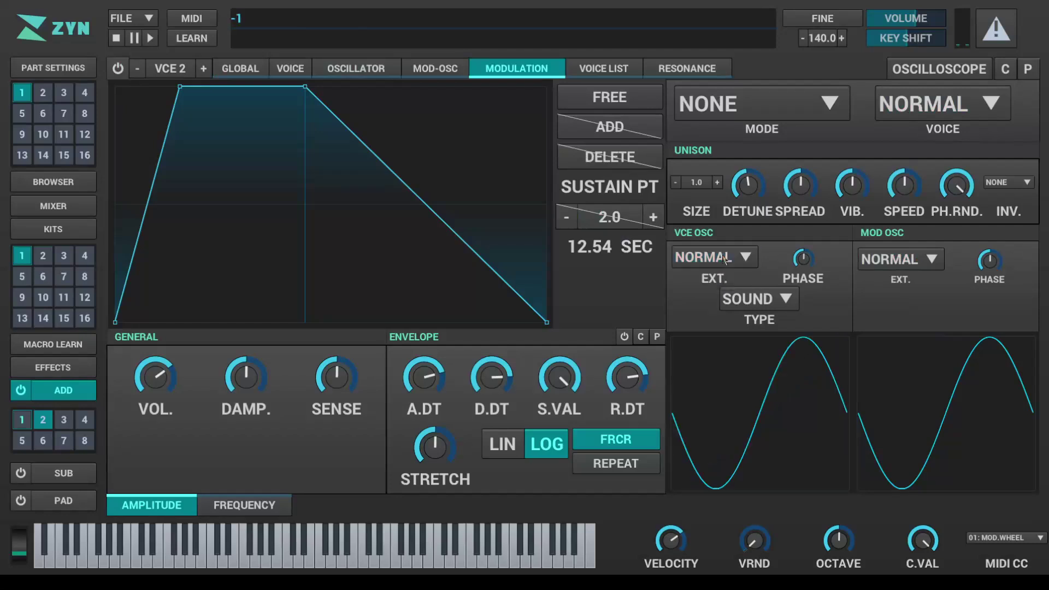
# View voice 2's oscillator and modulator oscillator waveforms, and return to its modulation page.
pyautogui.click(394, 71)
pyautogui.click(427, 70)
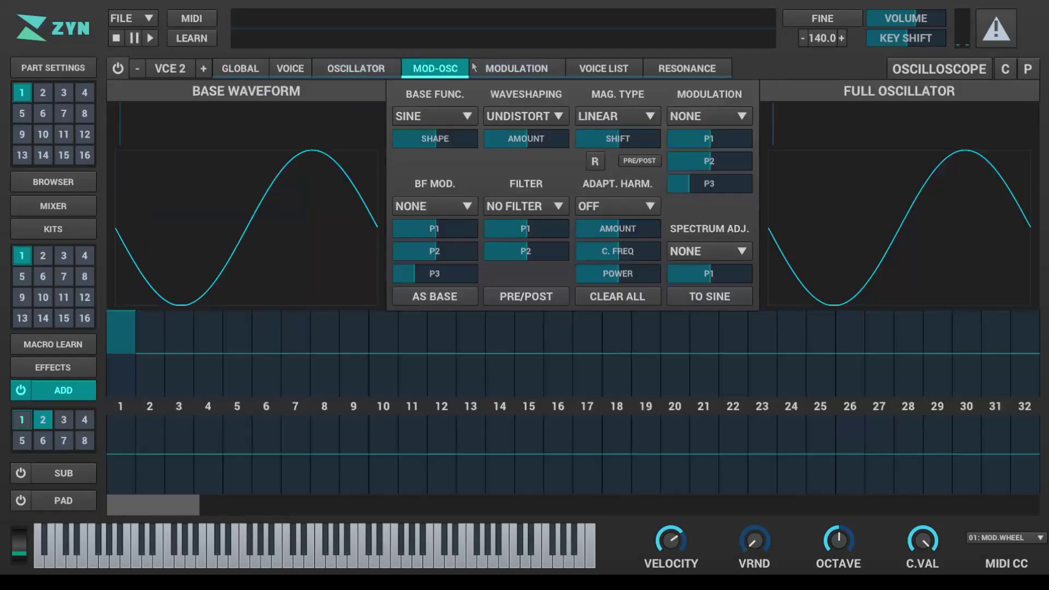
pyautogui.click(481, 68)
# Try the MIX, RING, PHASE and FREQUENCY modulator modes on voice 1, and leave the mode on PULSE.
pyautogui.click(138, 67)
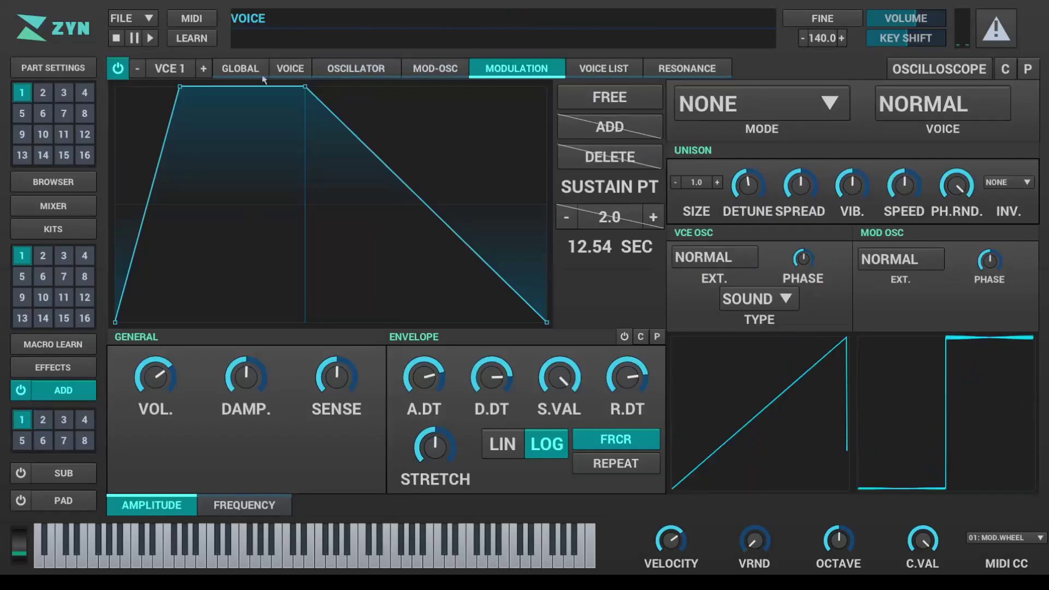
pyautogui.click(789, 103)
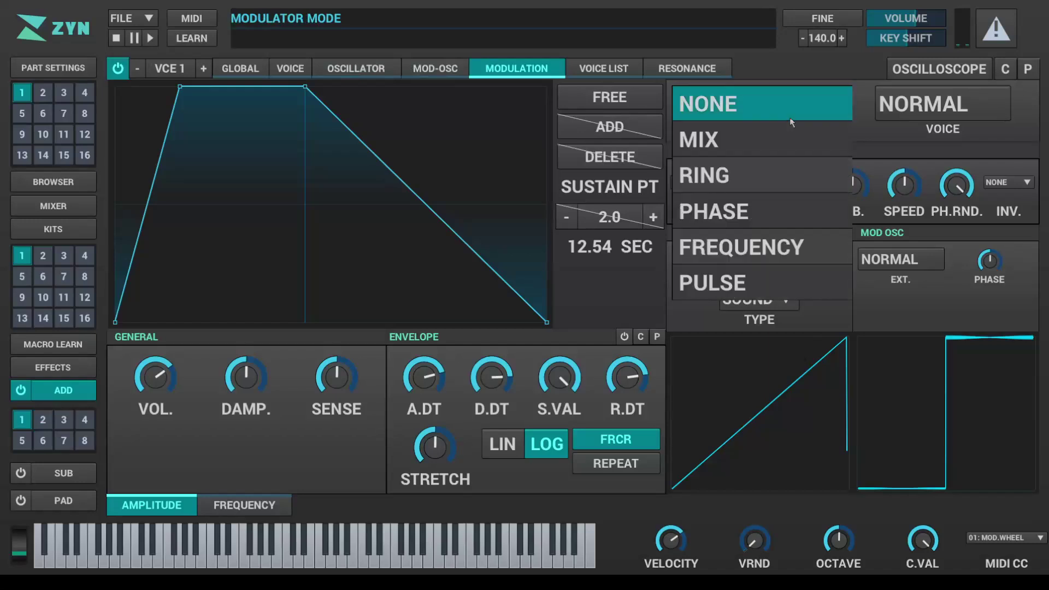
pyautogui.click(765, 141)
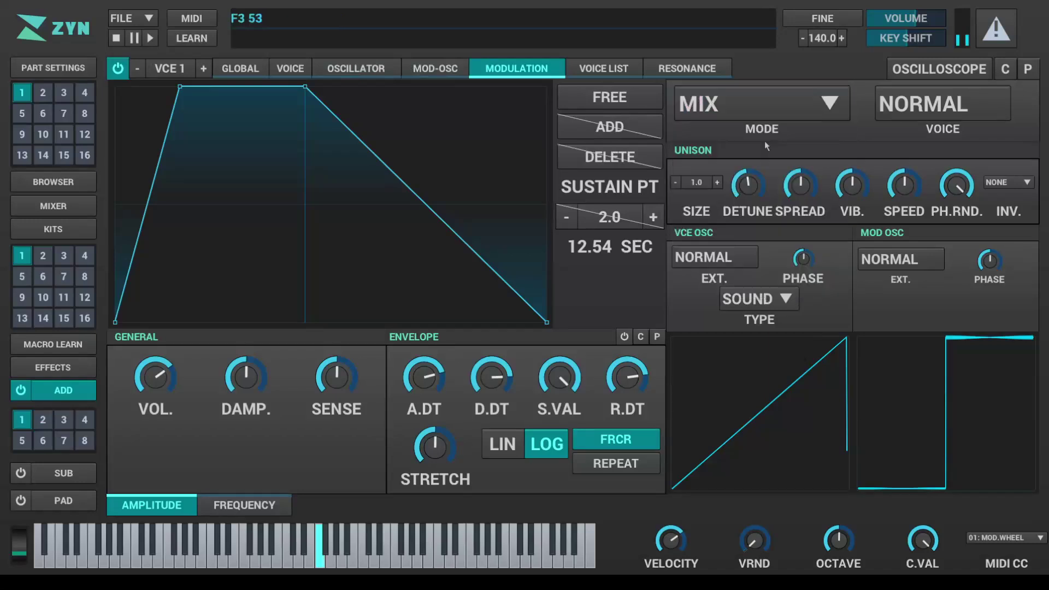
pyautogui.click(778, 109)
pyautogui.click(759, 173)
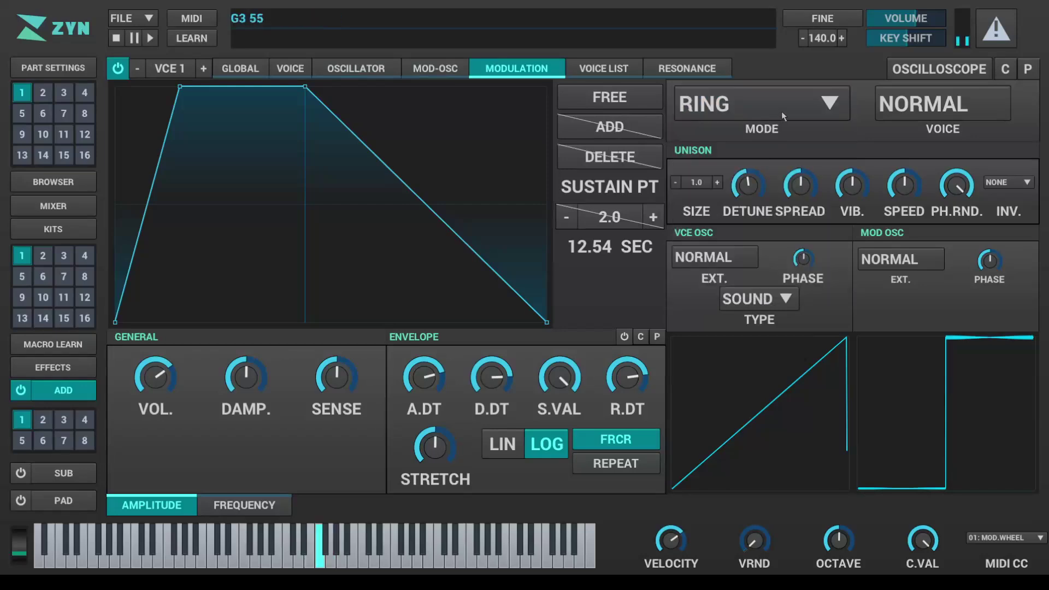
pyautogui.click(781, 110)
pyautogui.click(751, 210)
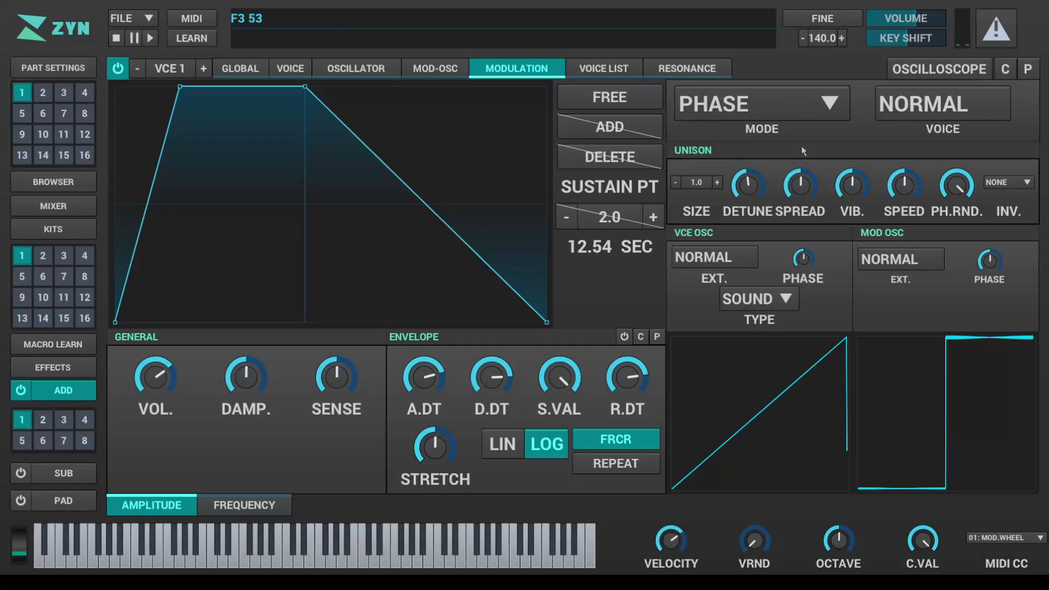
pyautogui.click(807, 116)
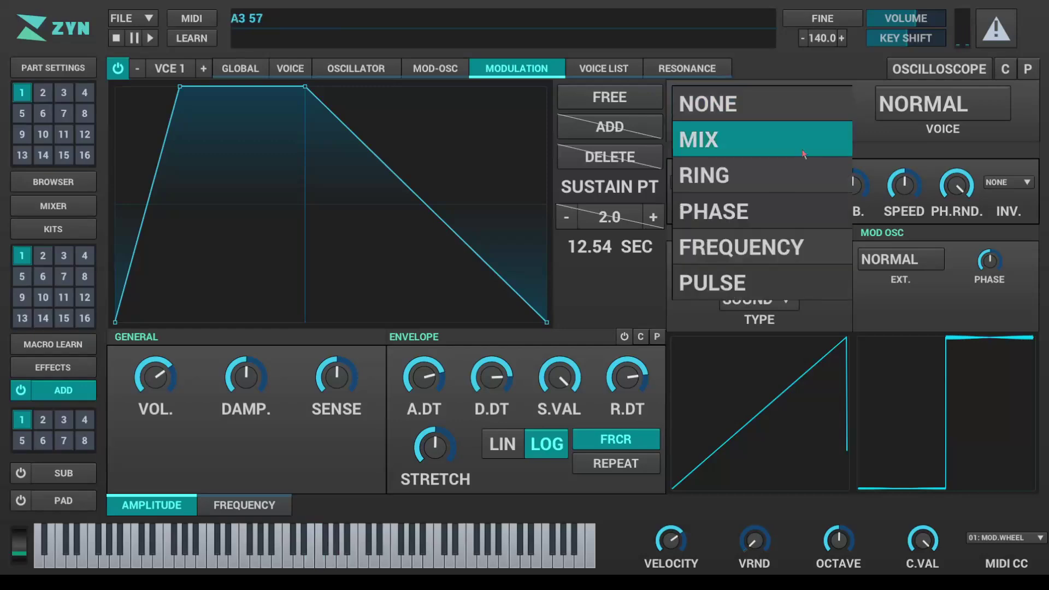
pyautogui.click(732, 252)
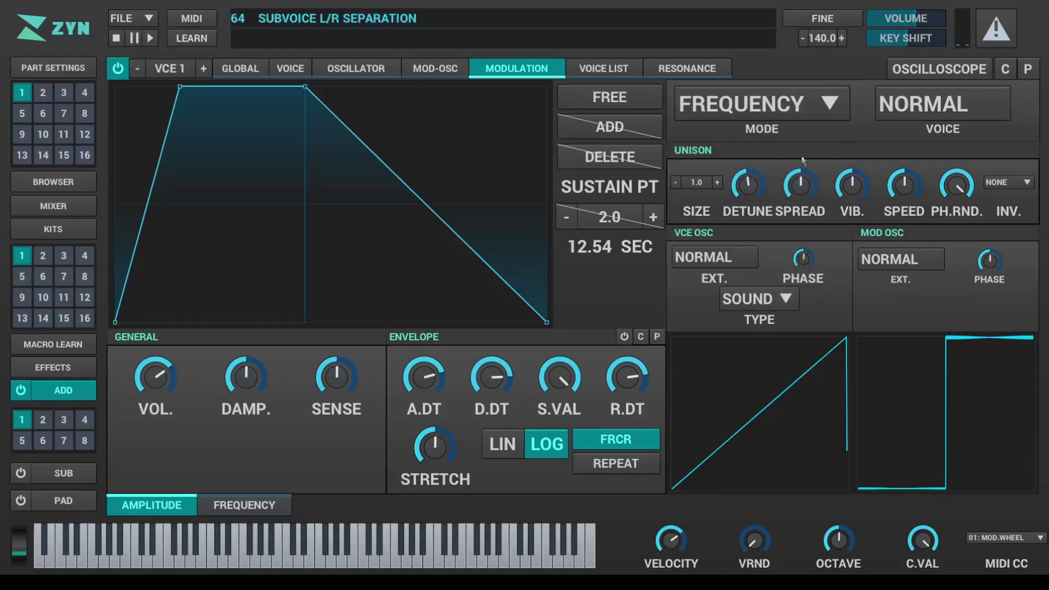
pyautogui.click(798, 113)
pyautogui.click(762, 282)
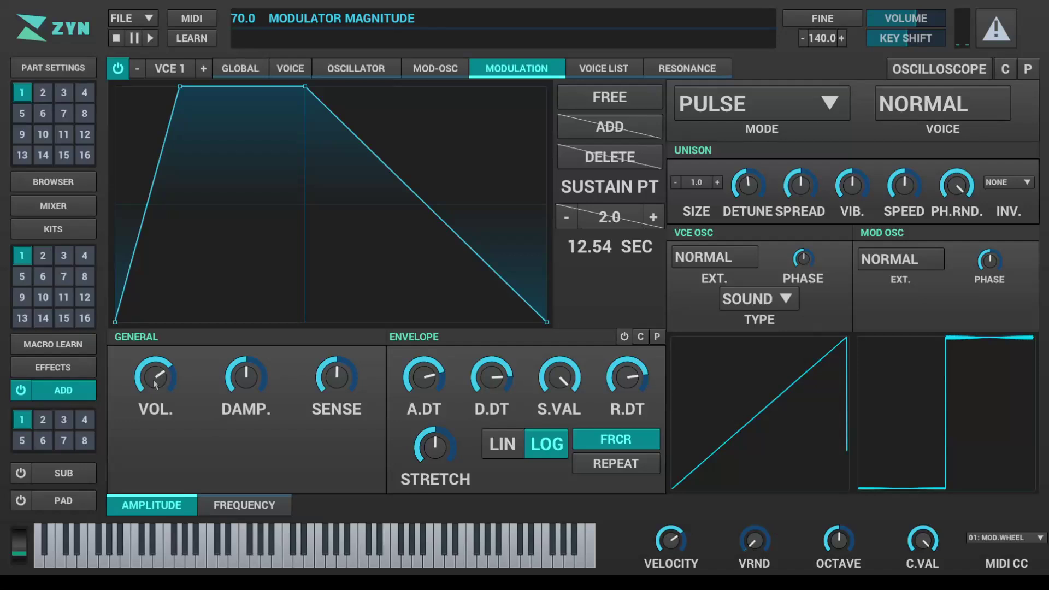
# Lower voice 1's modulator volume and enable its amplitude envelope with shorter attack, decay and release times and a reduced sustain value.
pyautogui.moveTo(155, 384)
pyautogui.mouseDown()
pyautogui.moveTo(159, 376)
pyautogui.moveTo(146, 445)
pyautogui.moveTo(146, 390)
pyautogui.mouseUp()
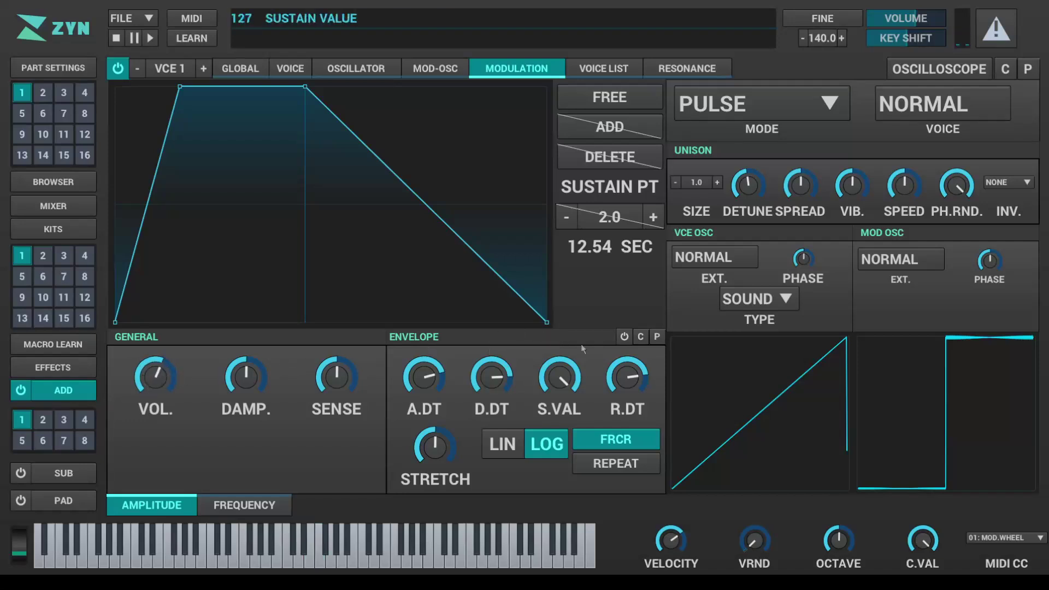
pyautogui.click(620, 338)
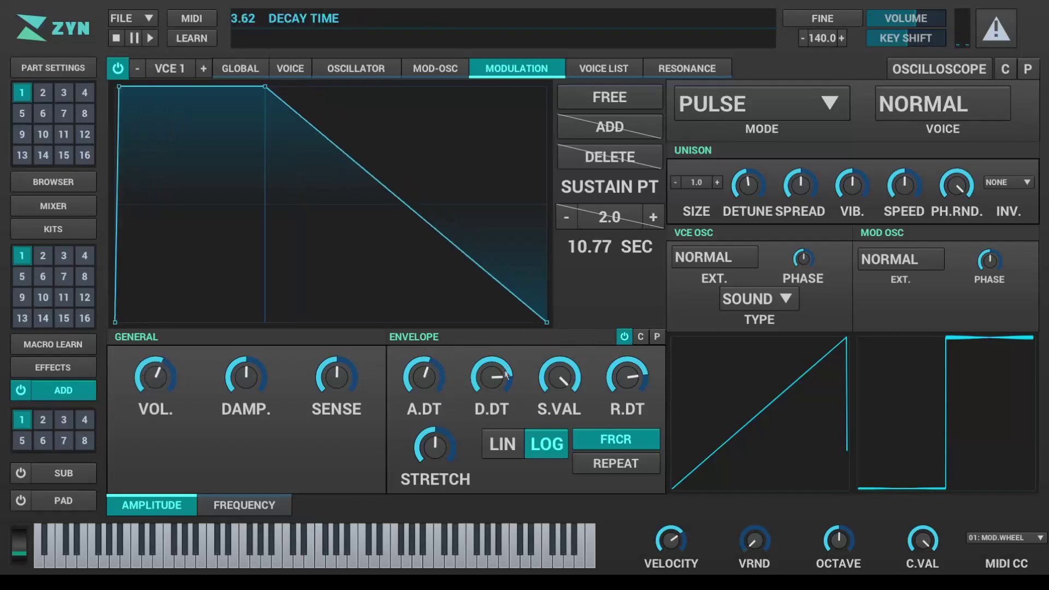
pyautogui.moveTo(560, 376); pyautogui.dragTo(559, 389)
pyautogui.moveTo(626, 377); pyautogui.dragTo(623, 422)
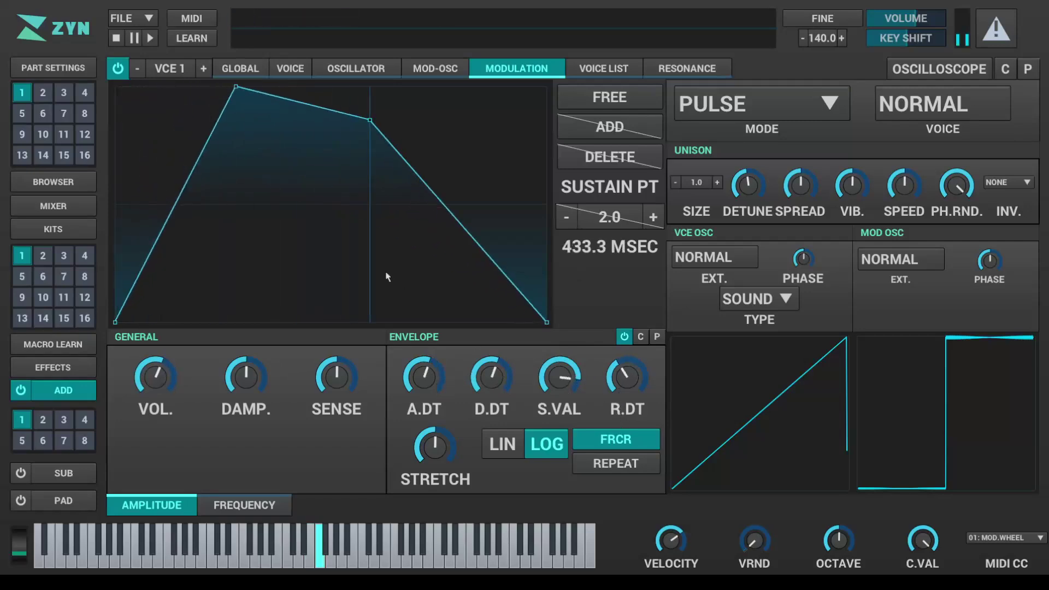
# Try repeating the modulator's amplitude envelope, and switch the repeat off again.
pyautogui.click(584, 460)
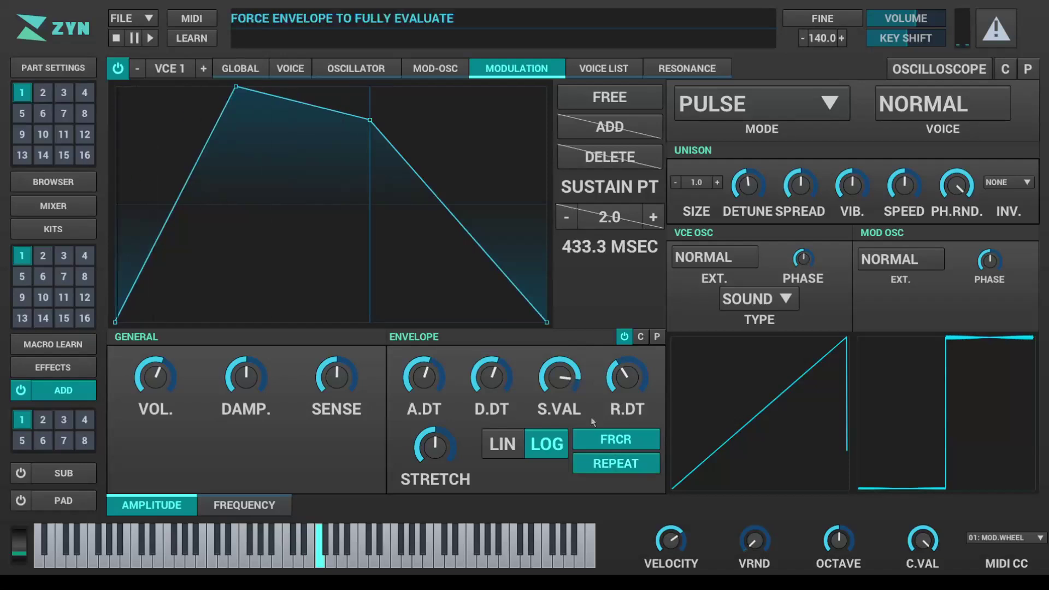
pyautogui.click(583, 462)
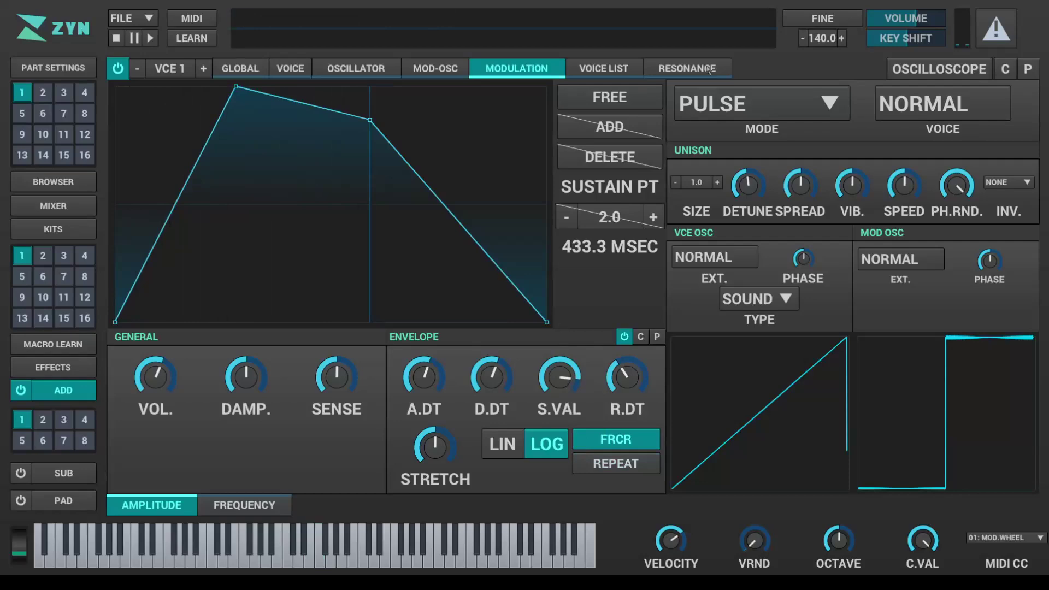
# Switch the modulator's amplitude envelope to free mode, adjust its sustain point, and add two more points.
pyautogui.click(609, 97)
pyautogui.moveTo(386, 197); pyautogui.dragTo(413, 219)
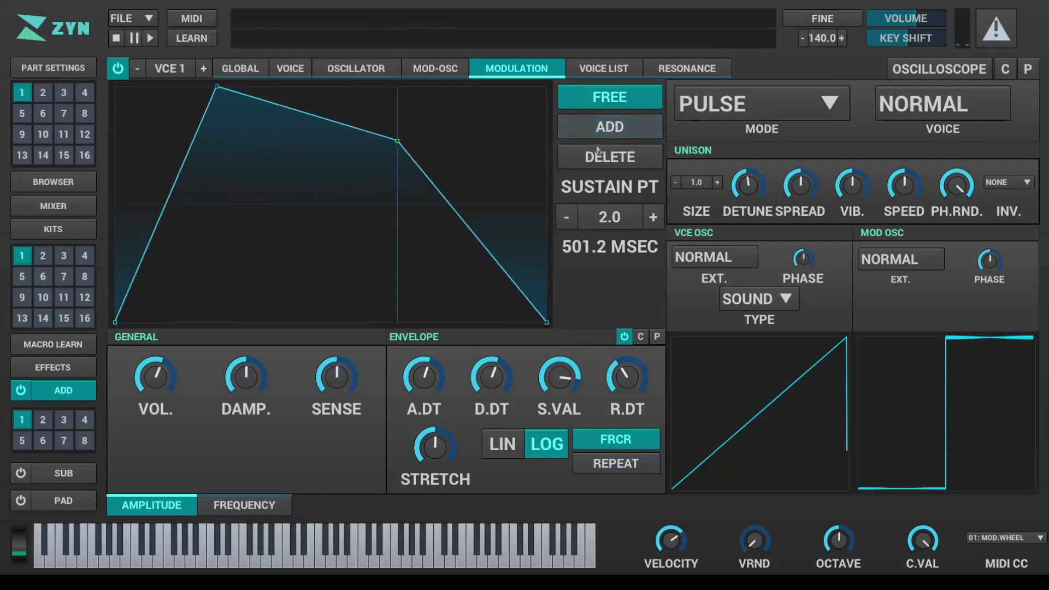
pyautogui.click(598, 127)
pyautogui.click(598, 128)
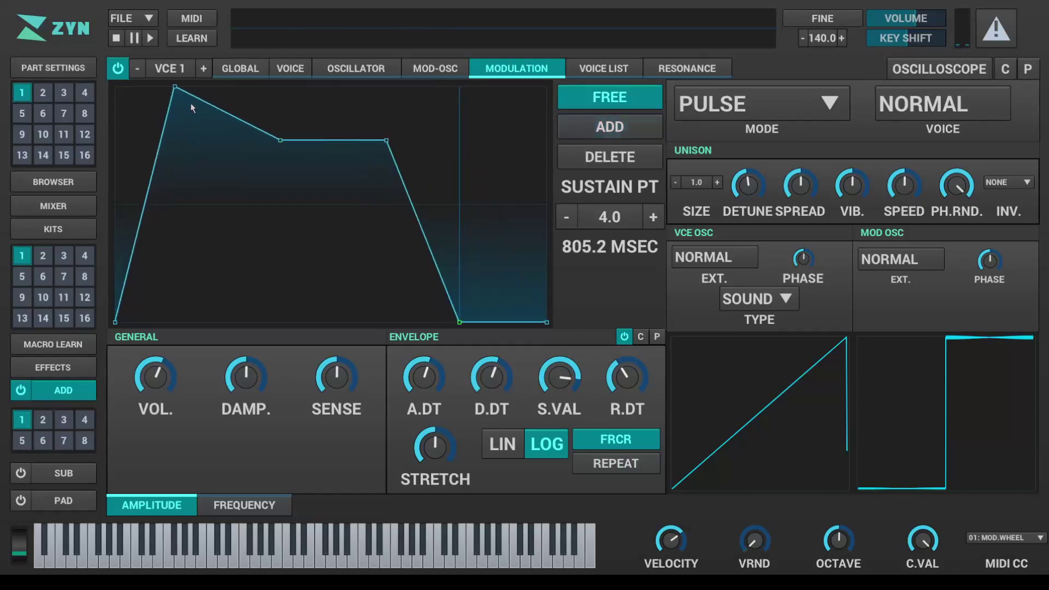
# Reshape the free envelope with a low first rise point, the next two points at maximum, and a length of about 586 ms.
pyautogui.moveTo(191, 108); pyautogui.dragTo(170, 259)
pyautogui.moveTo(262, 159); pyautogui.dragTo(293, 87)
pyautogui.moveTo(386, 133); pyautogui.dragTo(379, 57)
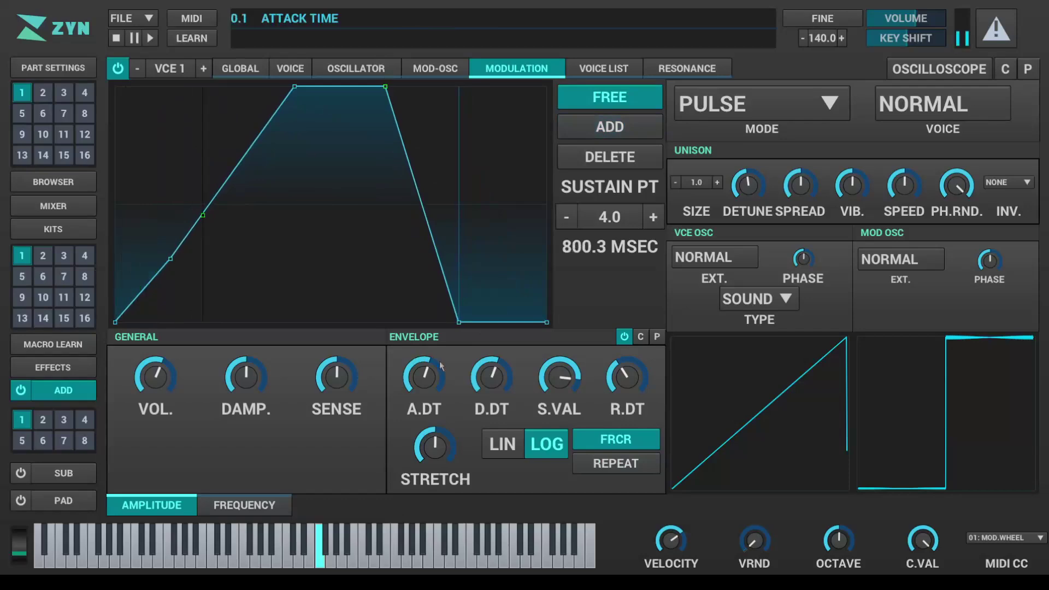
pyautogui.moveTo(245, 267); pyautogui.dragTo(229, 198)
pyautogui.moveTo(275, 86); pyautogui.dragTo(323, 102)
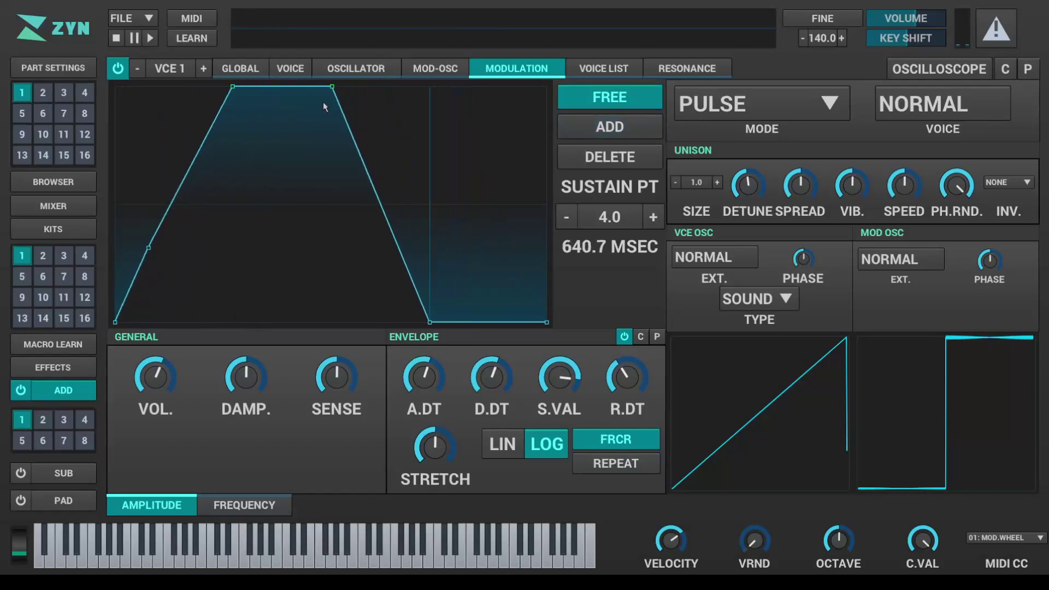
pyautogui.moveTo(451, 316); pyautogui.dragTo(422, 334)
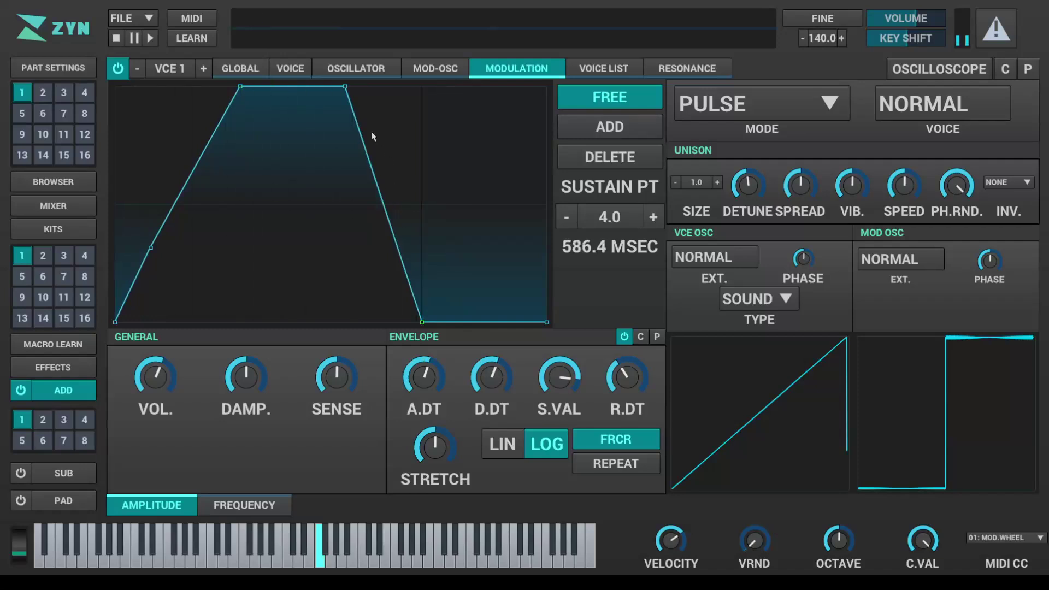
# Enable repeat for the amplitude envelope and move its points earlier to shorten it to about 444 ms.
pyautogui.click(613, 463)
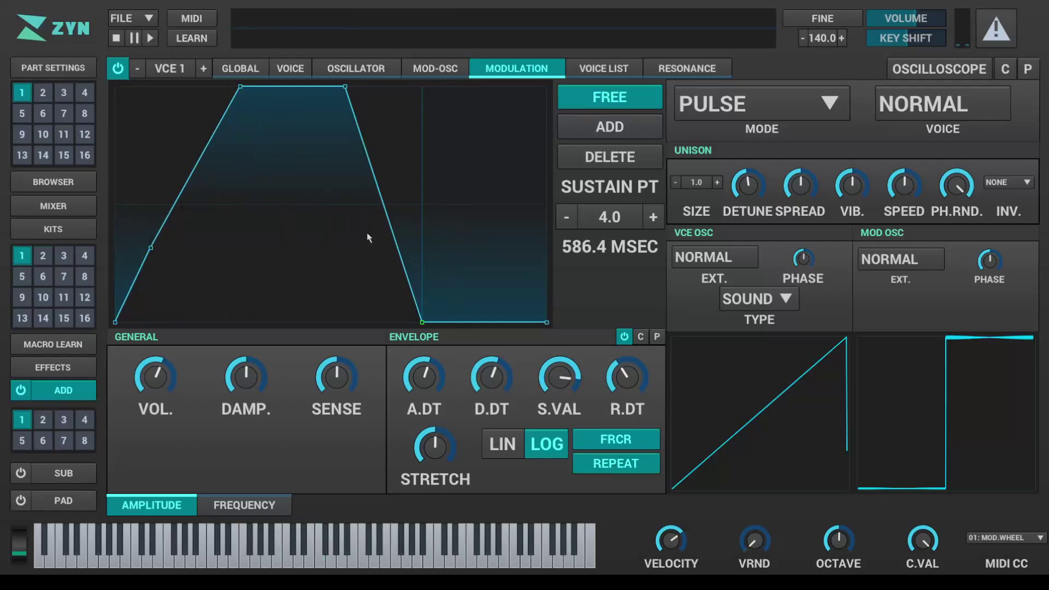
pyautogui.moveTo(150, 248); pyautogui.dragTo(123, 303)
pyautogui.moveTo(193, 130); pyautogui.dragTo(118, 138)
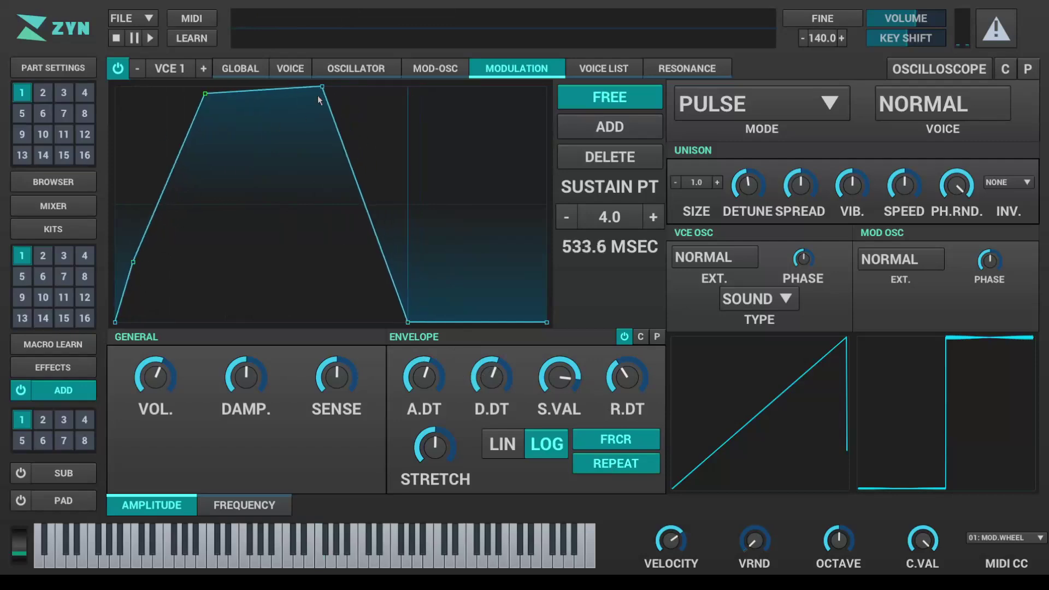
pyautogui.moveTo(318, 97); pyautogui.dragTo(177, 115)
pyautogui.moveTo(396, 327); pyautogui.dragTo(372, 346)
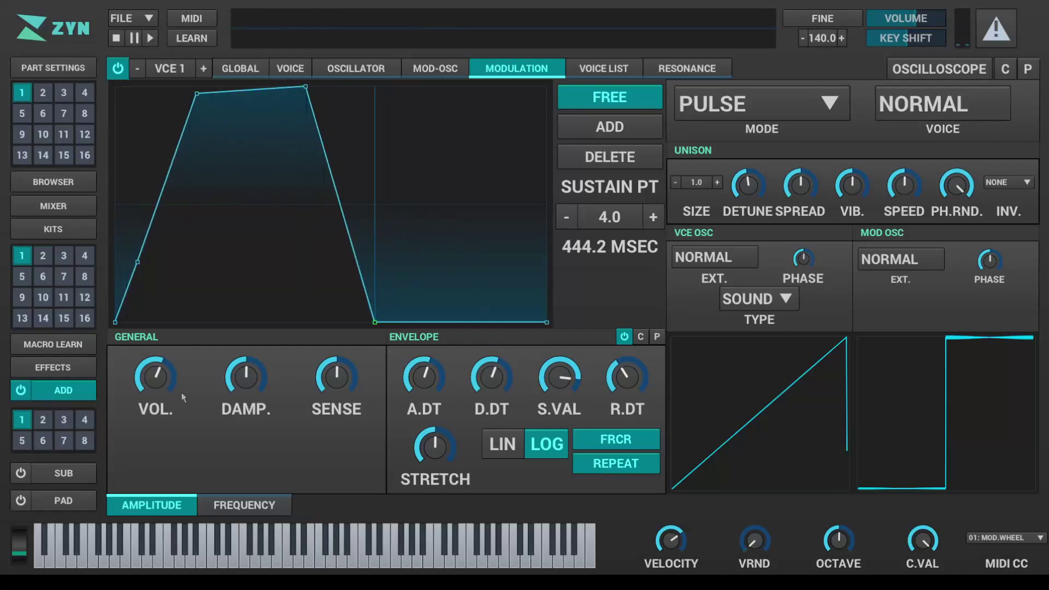
# Raise the modulator's volume and shorten its free amplitude envelope to about 407 ms.
pyautogui.moveTo(182, 392); pyautogui.dragTo(166, 372)
pyautogui.moveTo(155, 373)
pyautogui.moveTo(320, 97); pyautogui.dragTo(320, 24)
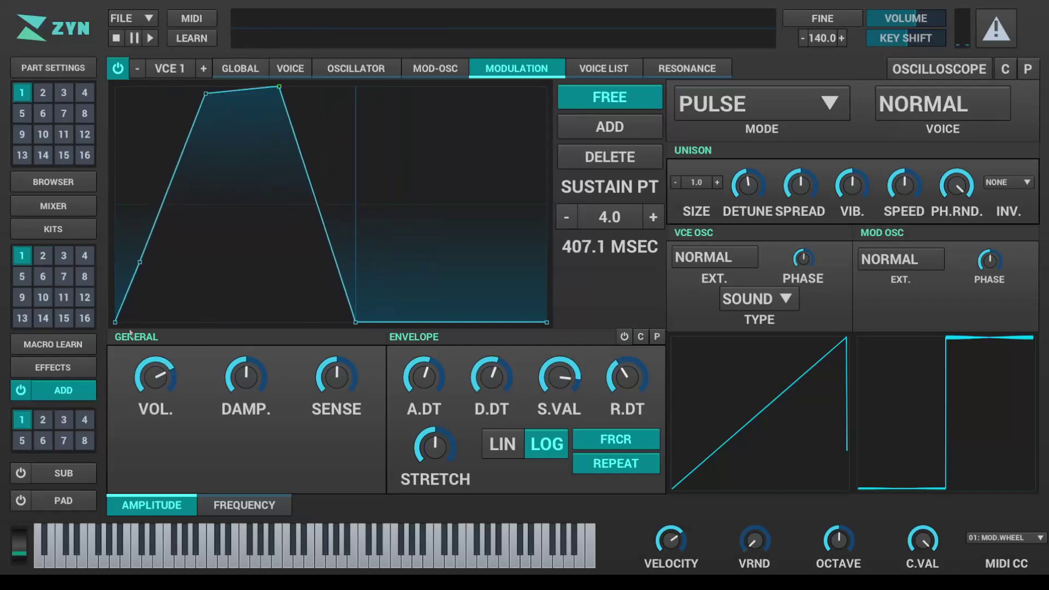
# Switch the modulator's amplitude envelope out of free mode and leave the envelope disabled.
pyautogui.moveTo(158, 377)
pyautogui.click(575, 98)
pyautogui.click(576, 98)
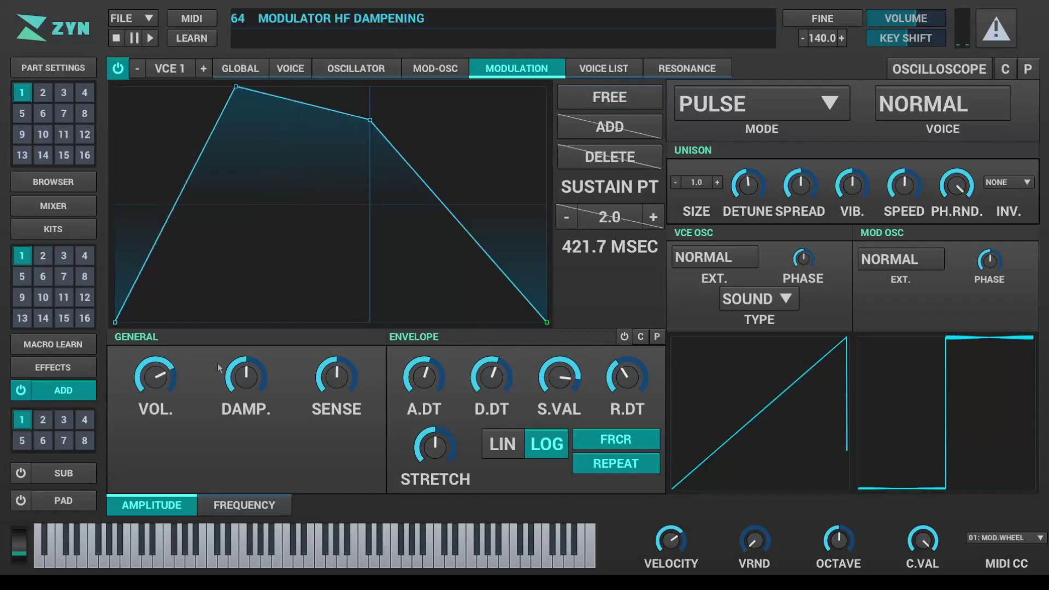
# Compare the modulator's frequency settings with its amplitude settings, finishing on the frequency page.
pyautogui.click(246, 508)
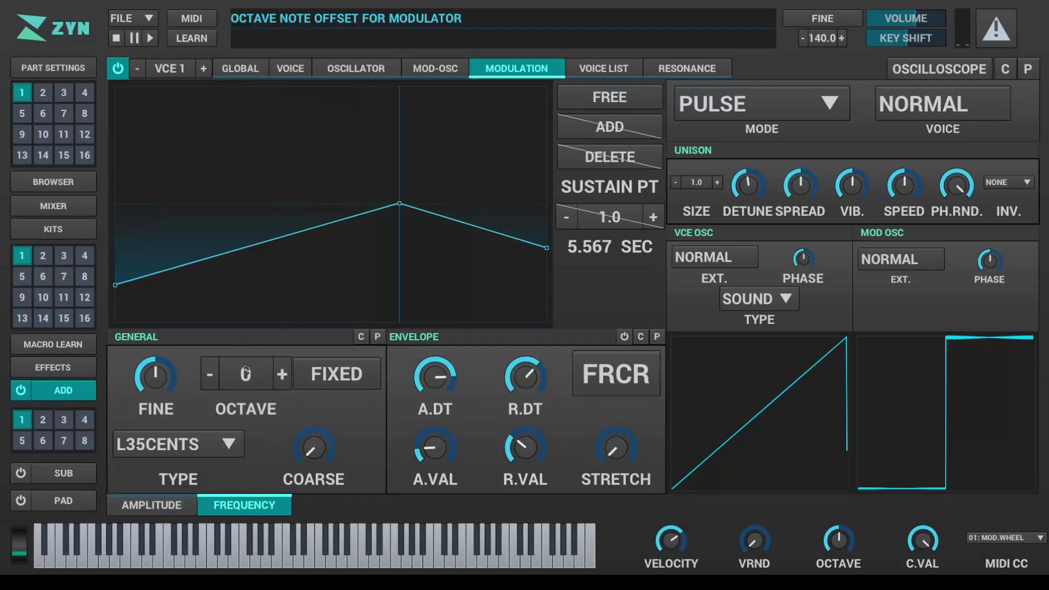
pyautogui.click(151, 505)
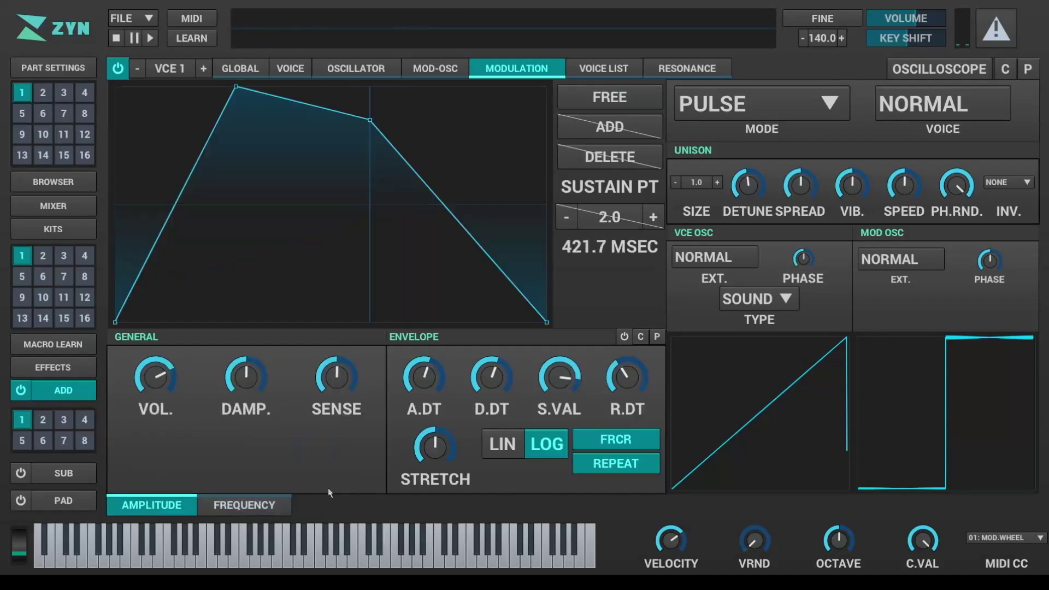
pyautogui.click(266, 509)
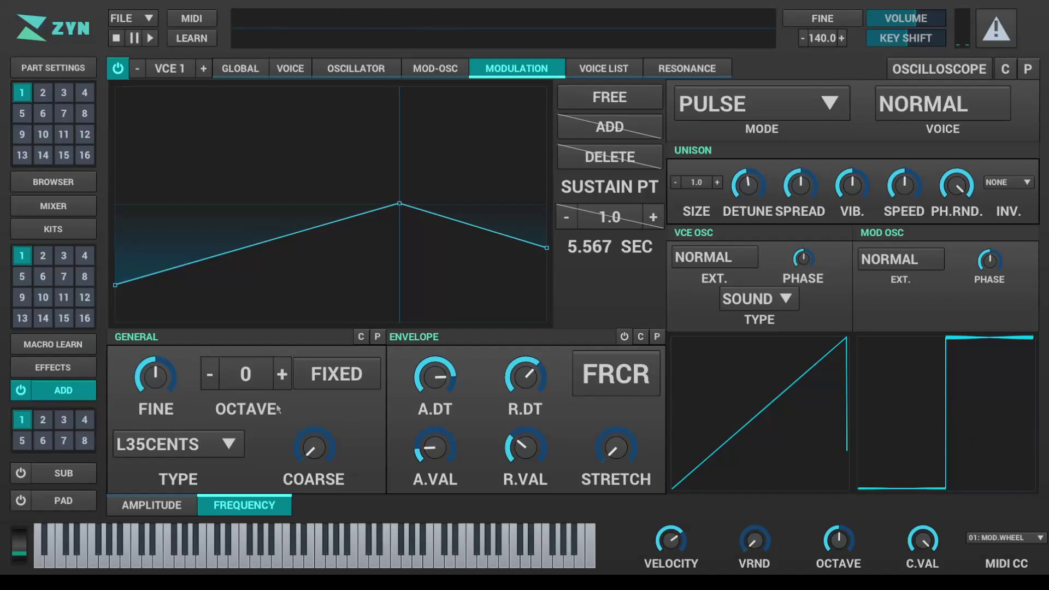
# Set the modulator's octave offset to -2 and audition it with several notes around C3.
pyautogui.click(209, 374)
pyautogui.click(209, 374)
pyautogui.click(284, 554)
pyautogui.click(310, 555)
pyautogui.click(299, 554)
pyautogui.click(287, 555)
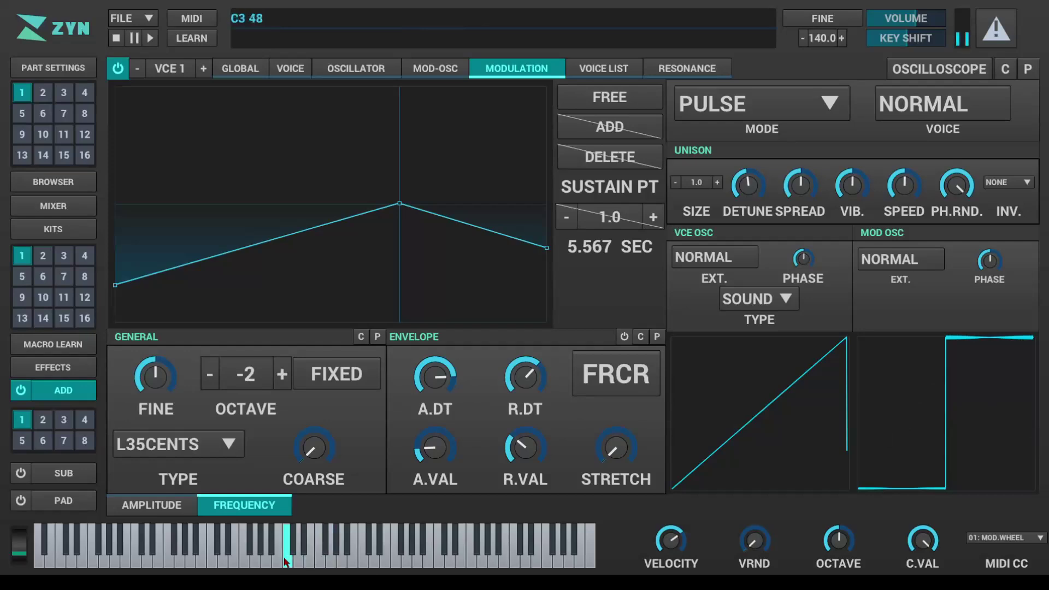
# Fix the modulator's frequency and audition low, middle and high notes across the keyboard.
pyautogui.click(312, 382)
pyautogui.click(383, 560)
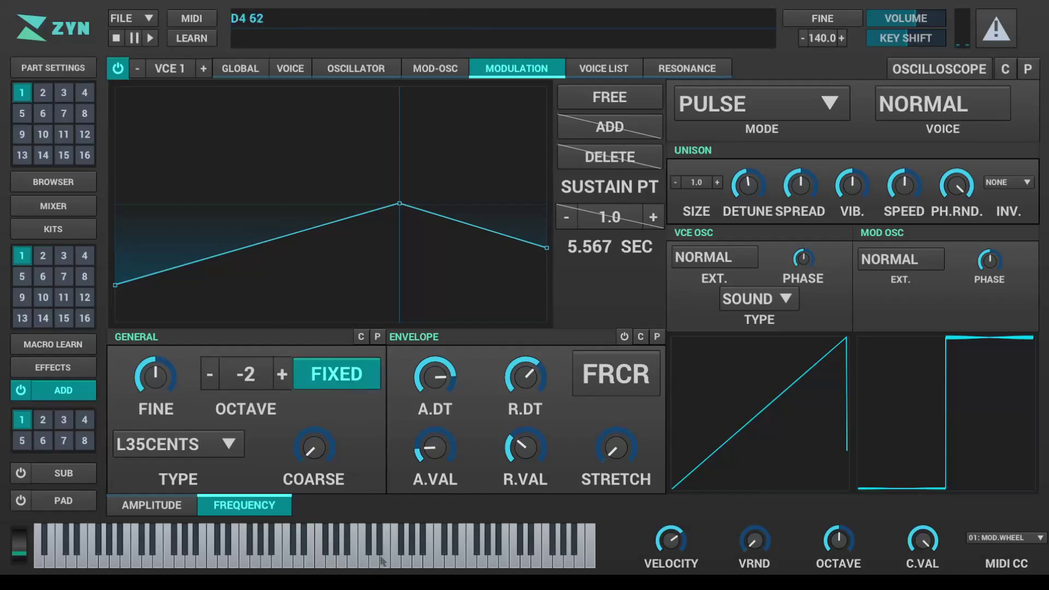
pyautogui.click(298, 560)
pyautogui.click(289, 559)
pyautogui.click(219, 557)
pyautogui.click(255, 560)
pyautogui.click(288, 560)
pyautogui.click(340, 560)
pyautogui.click(385, 560)
pyautogui.click(428, 560)
pyautogui.click(451, 559)
pyautogui.click(395, 560)
pyautogui.click(320, 560)
pyautogui.click(256, 559)
pyautogui.click(148, 563)
pyautogui.click(169, 557)
pyautogui.click(287, 557)
pyautogui.click(339, 557)
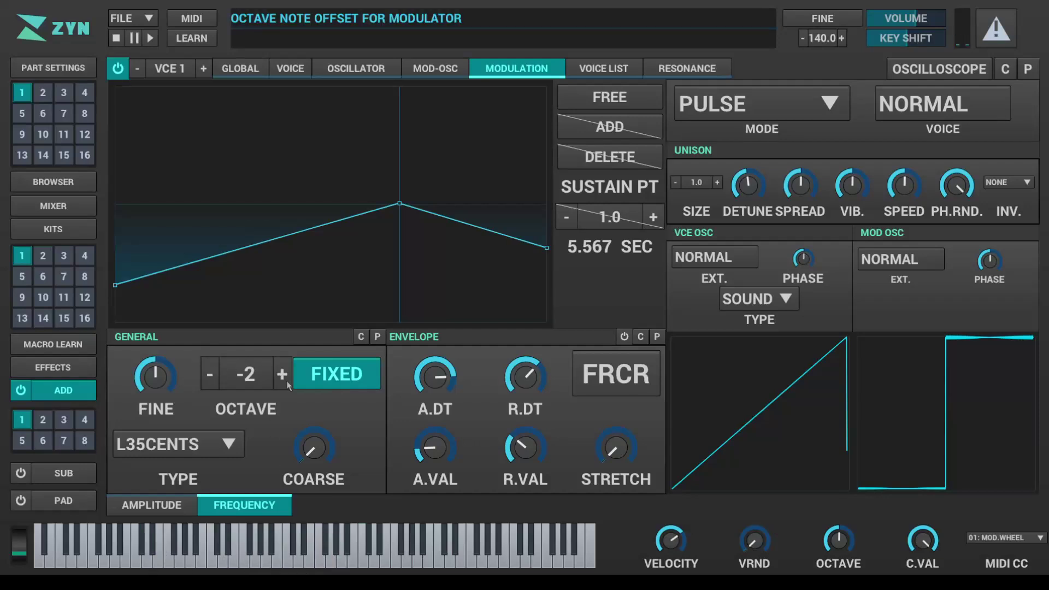
# Turn off the modulator's fixed frequency and return its octave offset to 0.
pyautogui.click(334, 374)
pyautogui.click(281, 375)
pyautogui.click(281, 375)
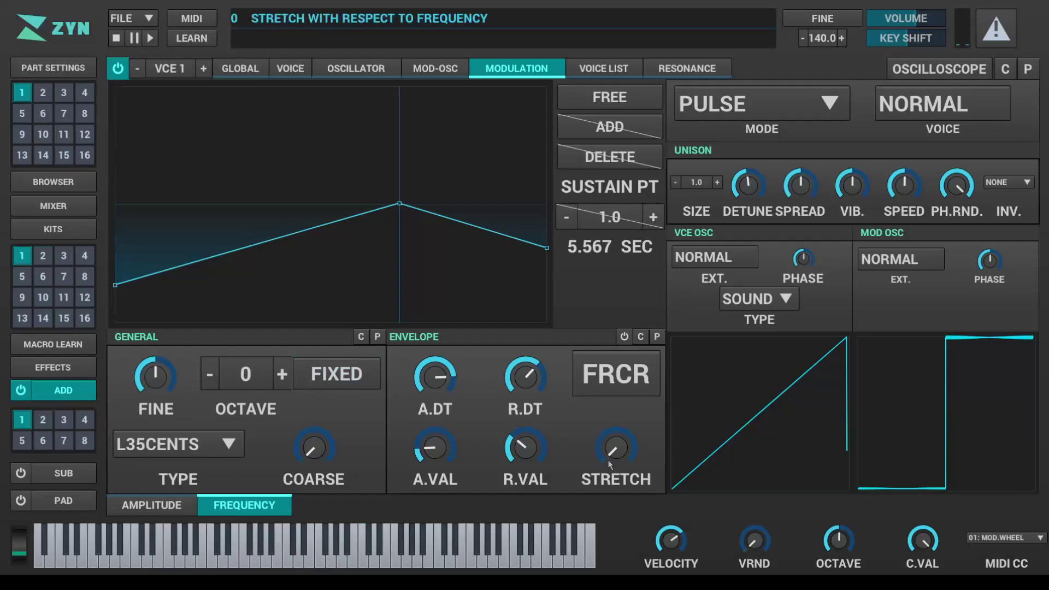
# Show the voice list, enable voices 3 and 4 from the voice selector, and disable both again.
pyautogui.click(618, 68)
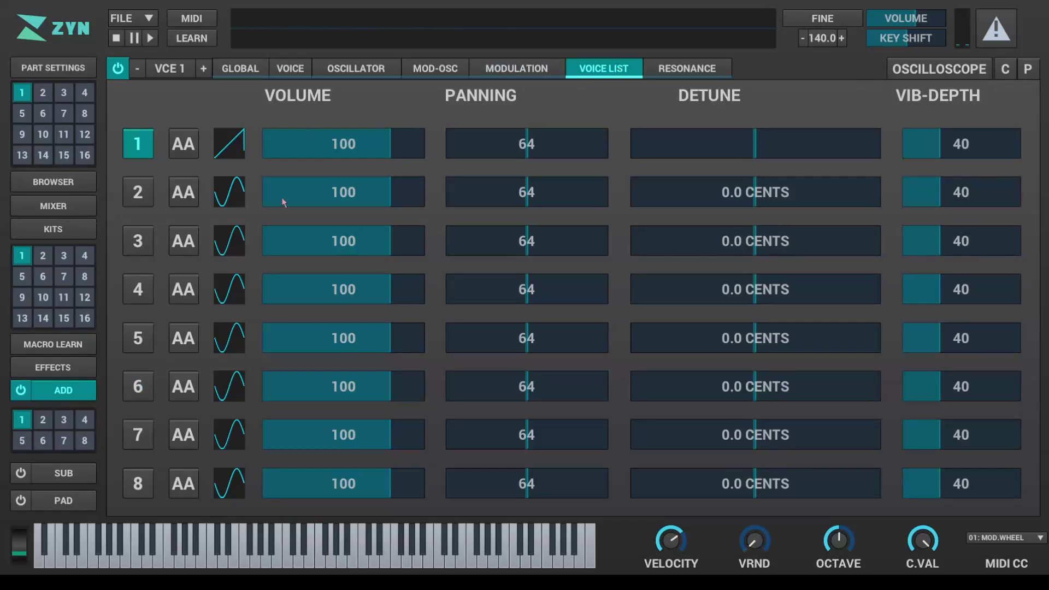
pyautogui.click(43, 419)
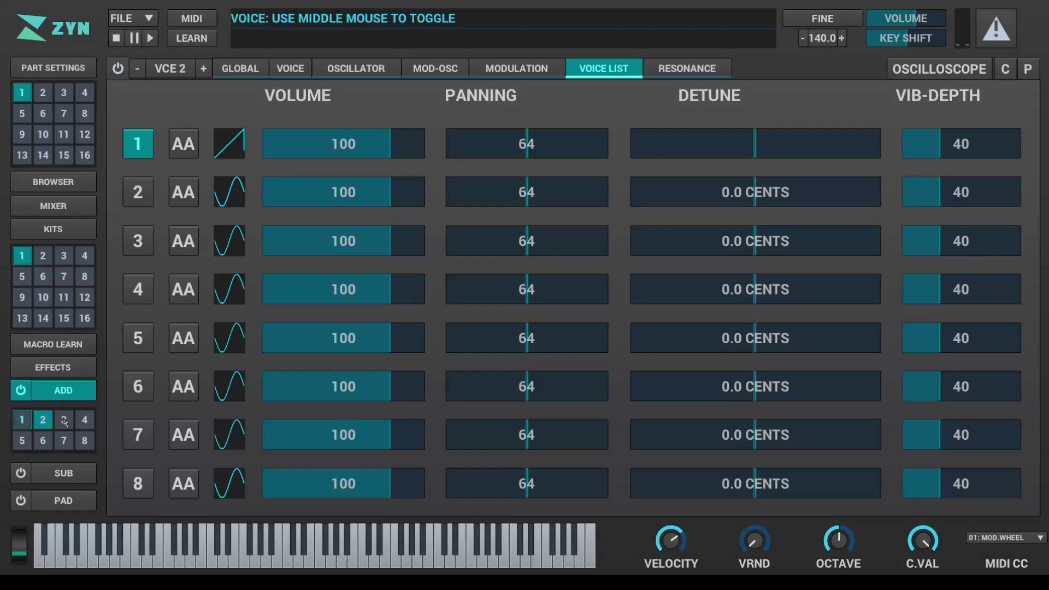
pyautogui.middleClick(65, 421)
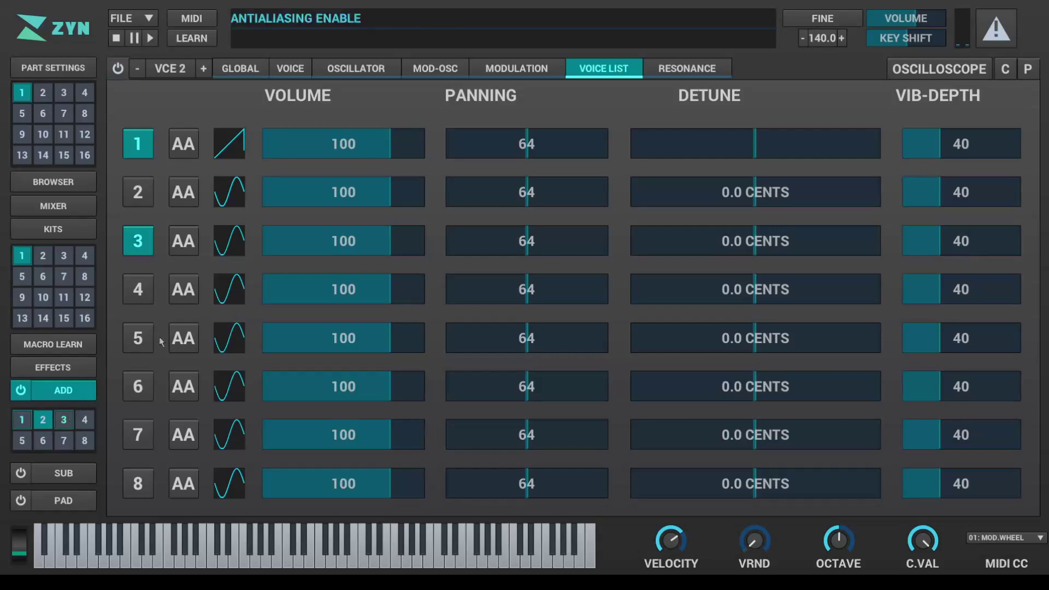
pyautogui.middleClick(88, 420)
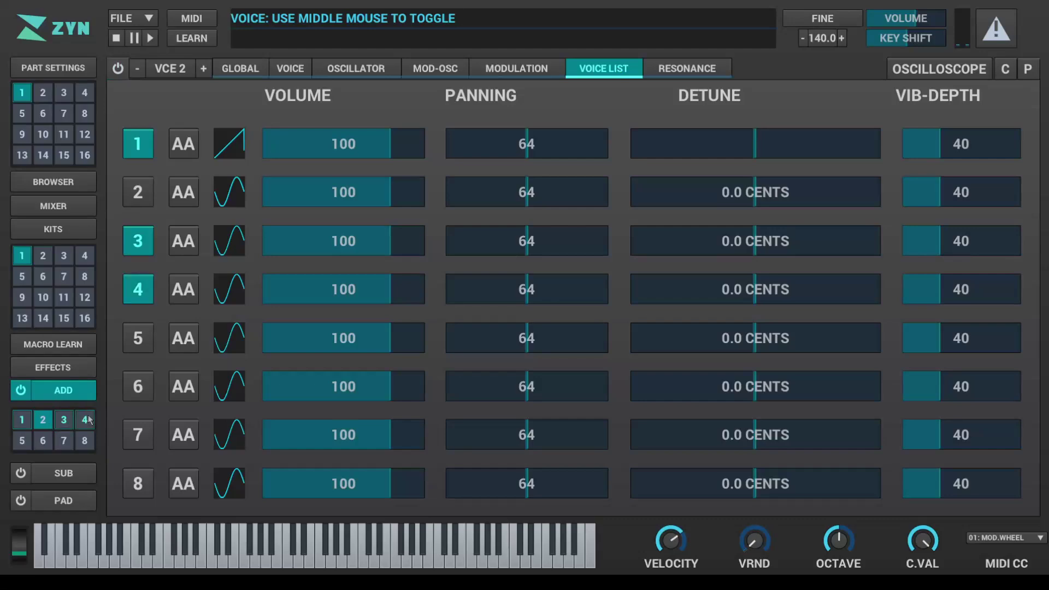
pyautogui.middleClick(89, 419)
pyautogui.middleClick(75, 425)
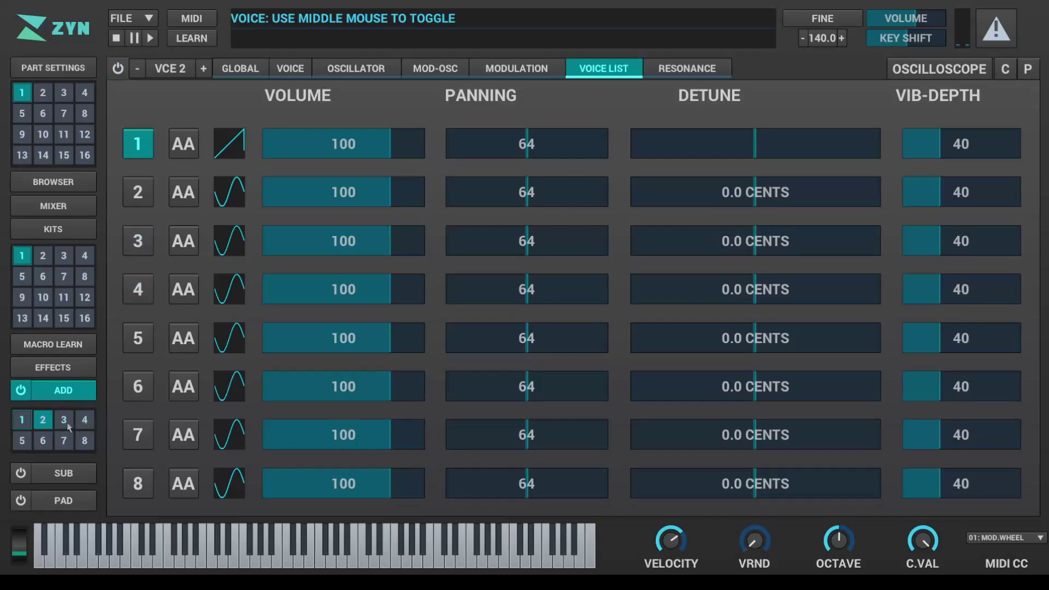
# Select voices 3 and 2 in turn, ending with voice 1 as the current voice.
pyautogui.click(65, 425)
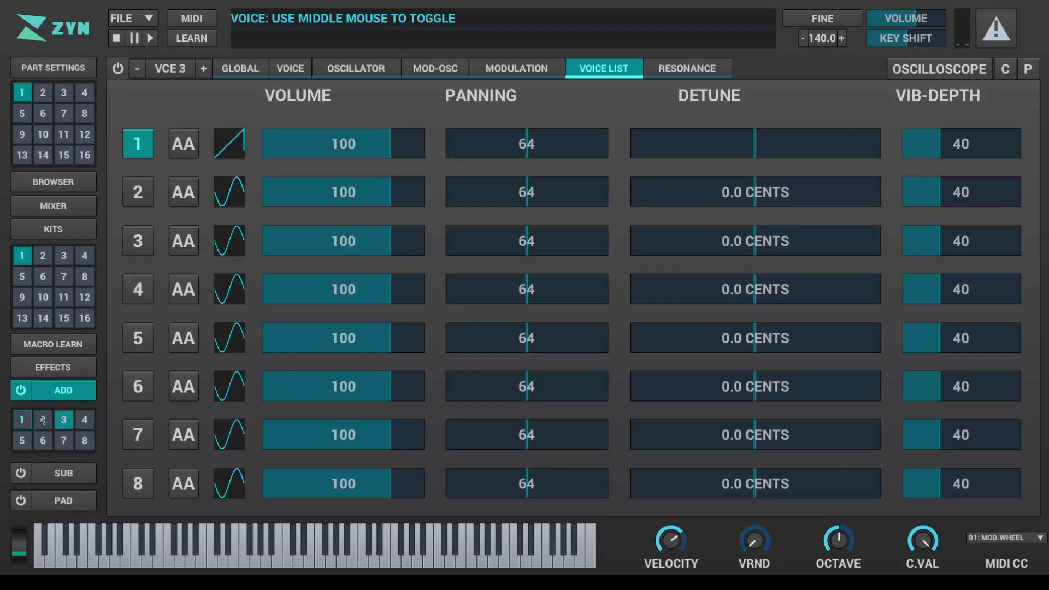
pyautogui.click(43, 419)
pyautogui.click(21, 419)
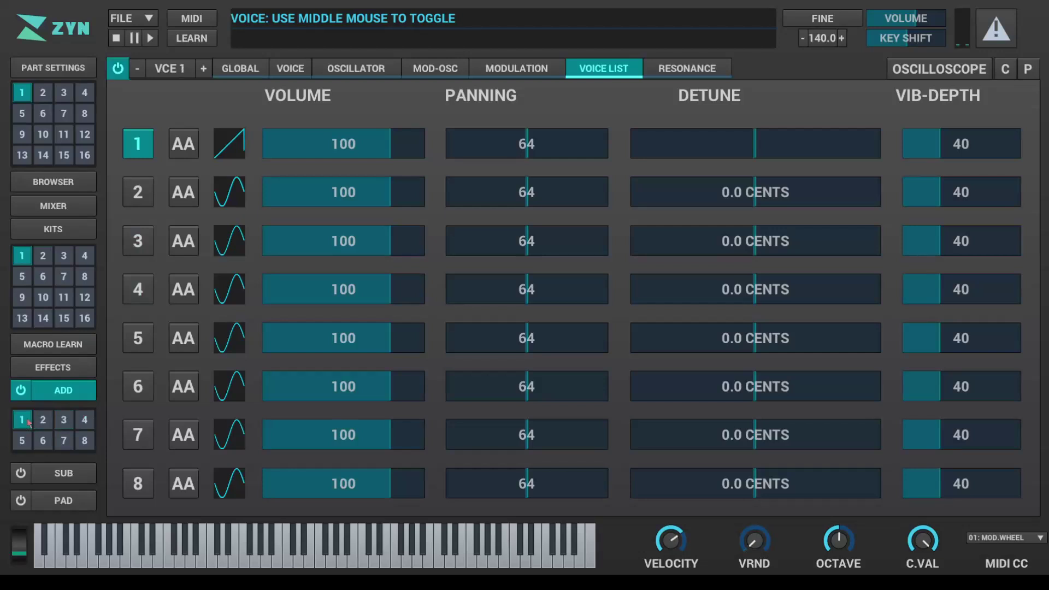
# Try antialiasing on voice 1, auditioning several notes with it enabled and again with it disabled.
pyautogui.click(184, 144)
pyautogui.click(326, 544)
pyautogui.click(334, 557)
pyautogui.click(343, 560)
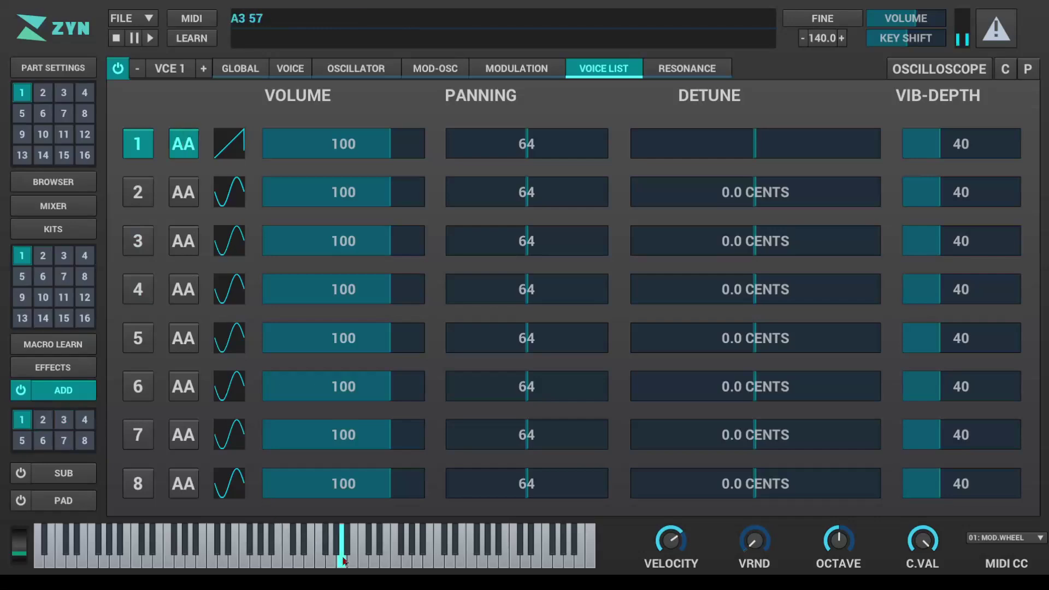
pyautogui.click(183, 144)
pyautogui.click(342, 559)
pyautogui.click(304, 554)
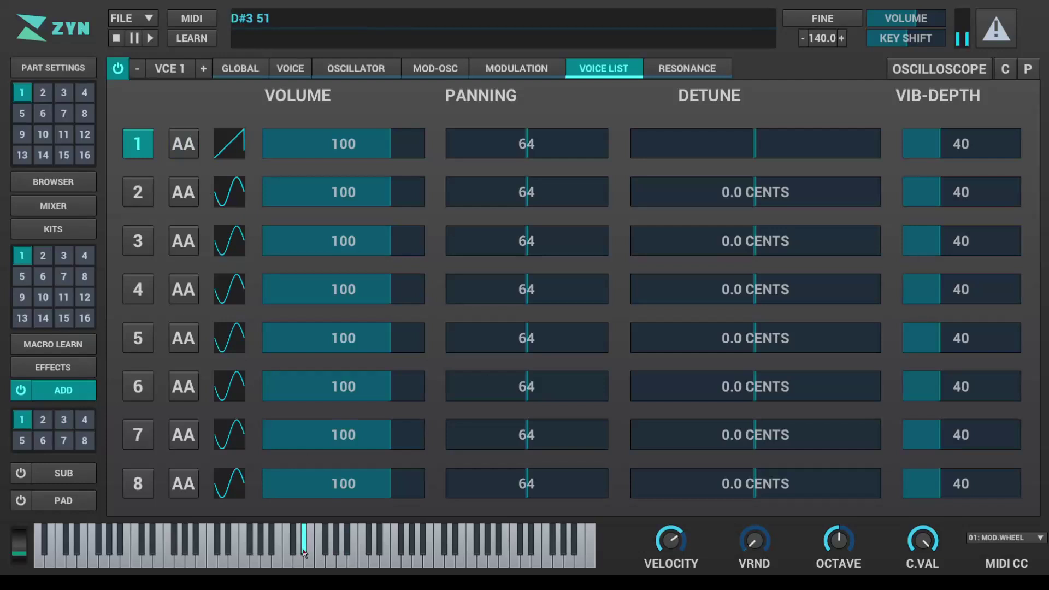
pyautogui.click(321, 557)
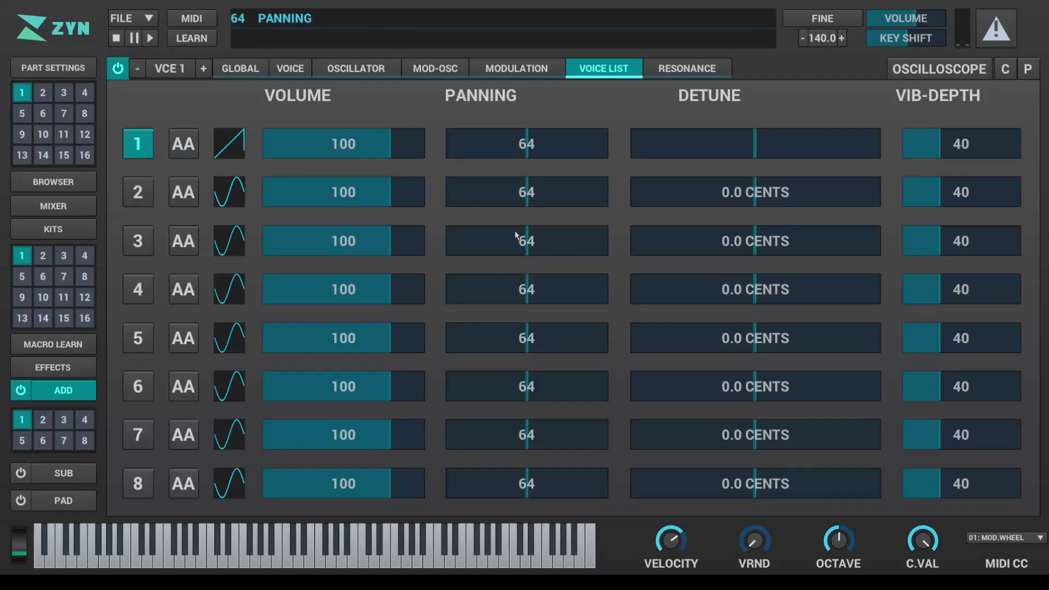
# Pan voice 1 to 39, and enable voice 2 with panning 89 and volume 122.
pyautogui.moveTo(549, 143); pyautogui.dragTo(527, 146)
pyautogui.click(151, 204)
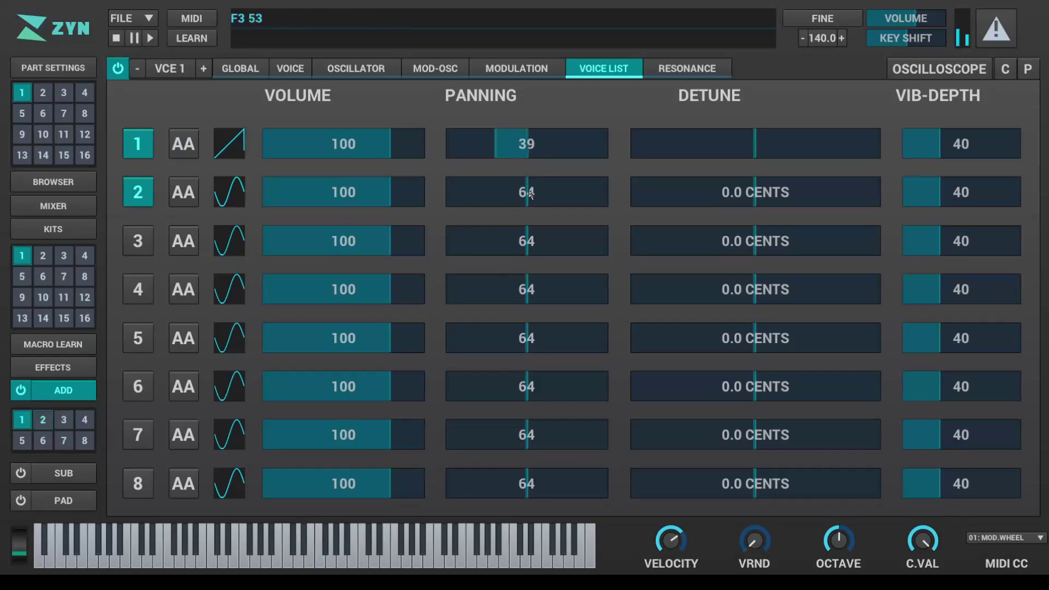
pyautogui.scroll(10, 560, 194)
pyautogui.moveTo(391, 199); pyautogui.dragTo(422, 194)
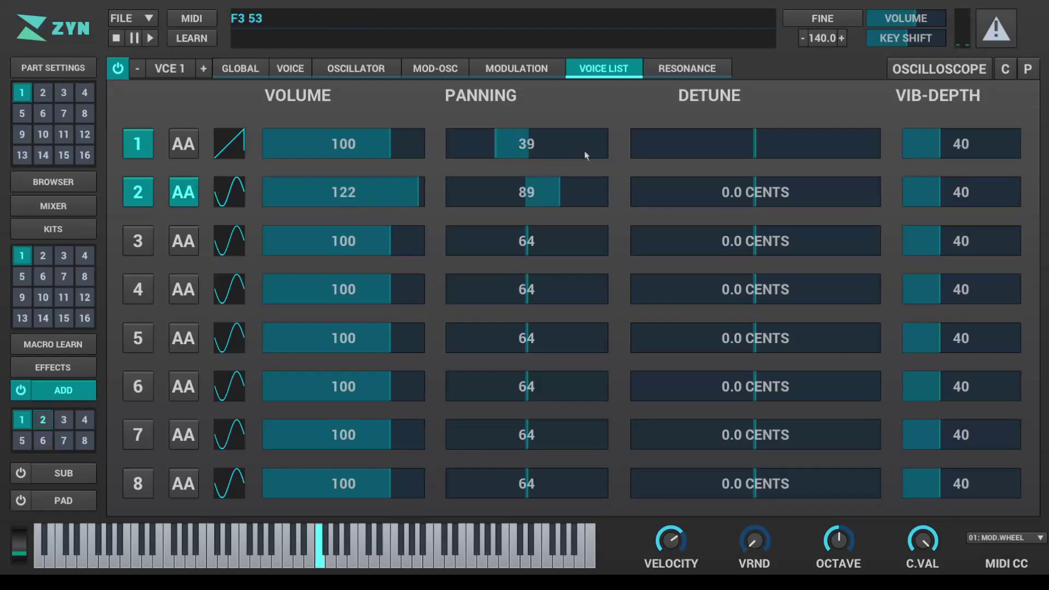
# Disable voice 2 with its volume at 99, and reset the panning of voices 1 and 2 to 64.
pyautogui.click(154, 192)
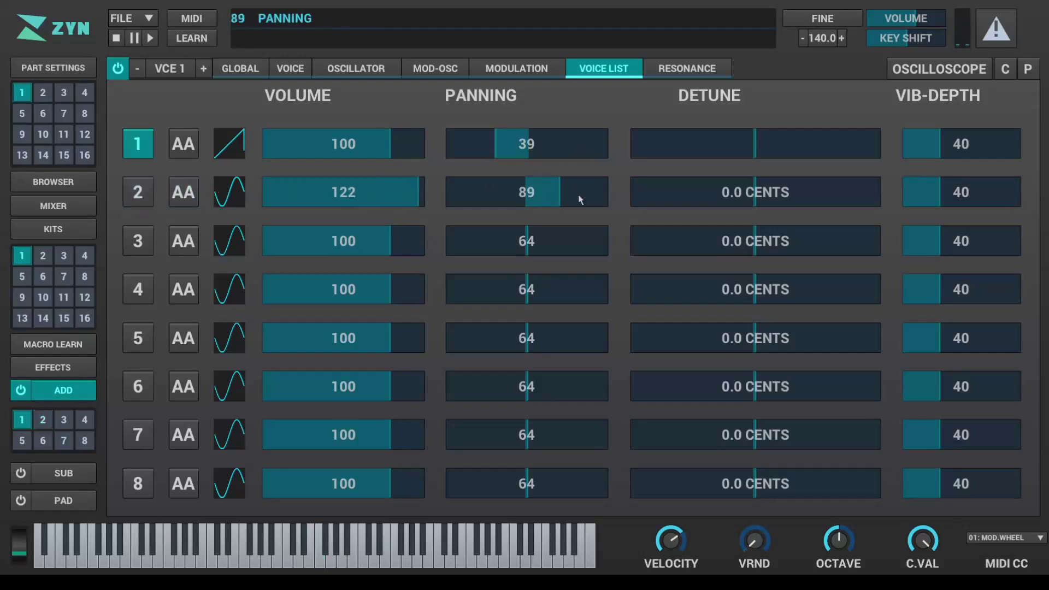
pyautogui.scroll(-9, 590, 191)
pyautogui.scroll(-20, 398, 196)
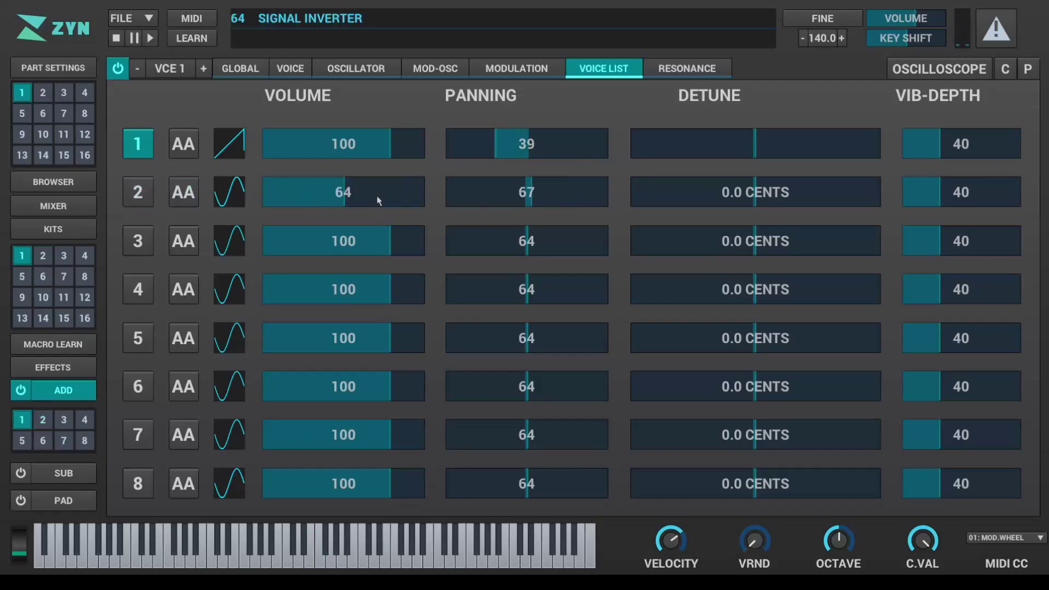
pyautogui.moveTo(377, 195); pyautogui.dragTo(484, 197)
pyautogui.doubleClick(486, 195)
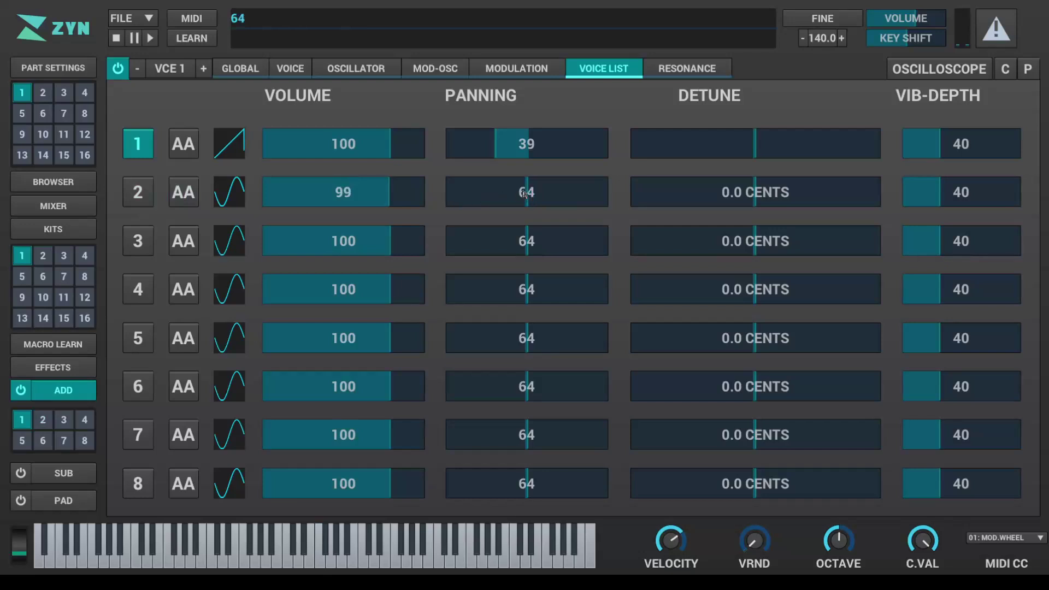
pyautogui.doubleClick(520, 149)
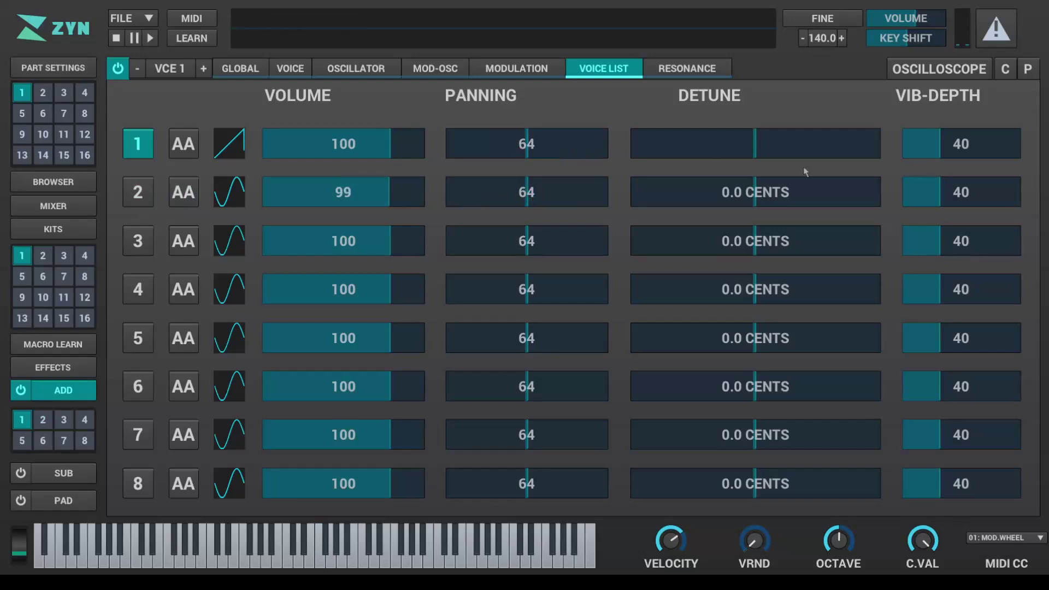
# Set voice 1's fine detune to about 0.019 cents and its vibrato depth to 32.
pyautogui.moveTo(774, 140)
pyautogui.mouseDown()
pyautogui.moveTo(663, 148)
pyautogui.moveTo(781, 159)
pyautogui.mouseUp()
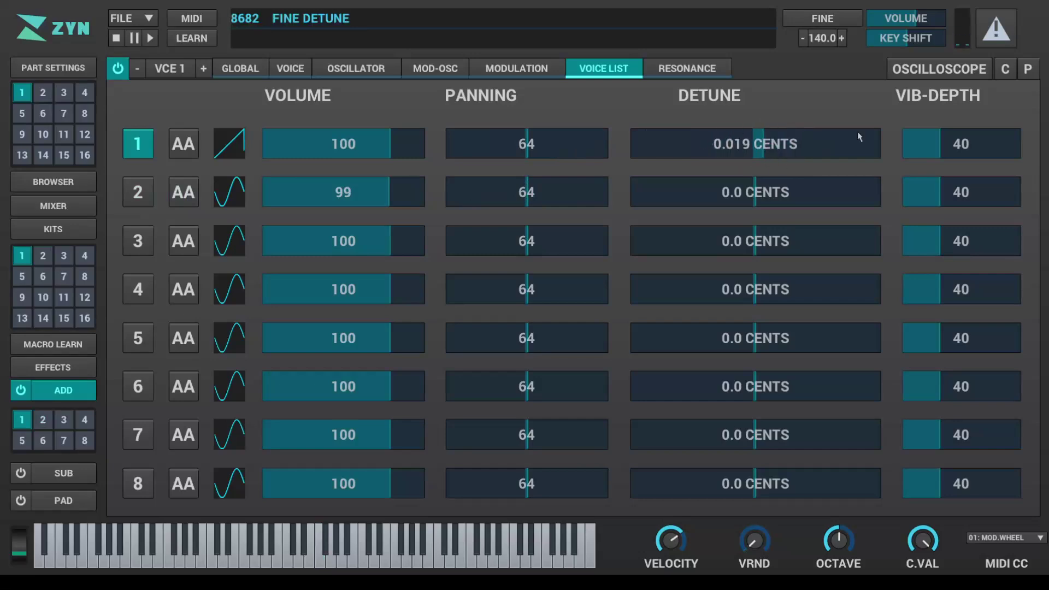
pyautogui.moveTo(977, 140)
pyautogui.mouseDown()
pyautogui.moveTo(980, 104)
pyautogui.moveTo(985, 148)
pyautogui.mouseUp()
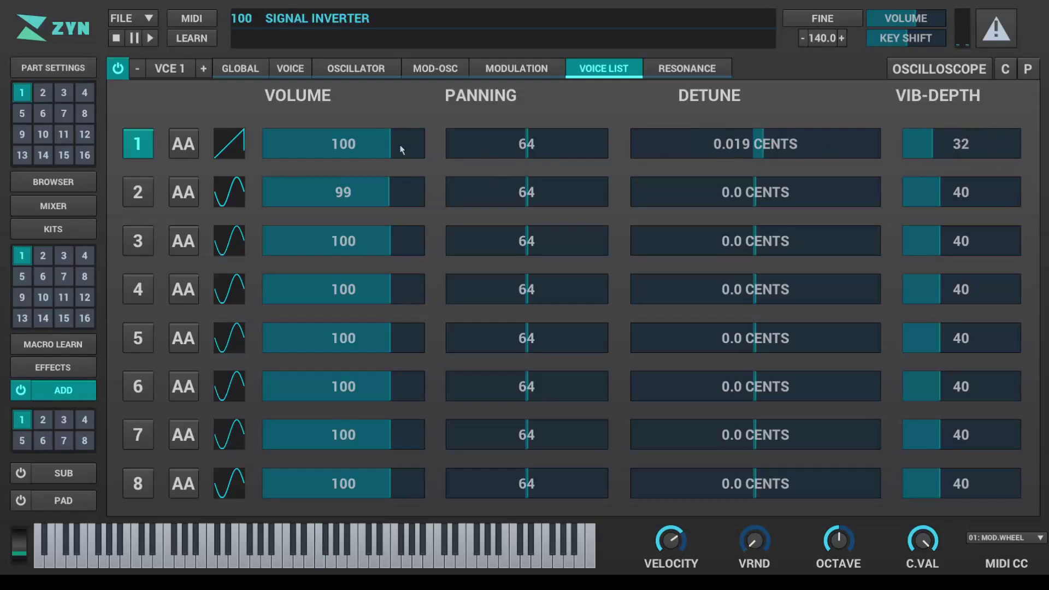
# Lower voice 1's volume to 49, working between its amplitude settings and the voice list.
pyautogui.click(290, 69)
pyautogui.click(158, 513)
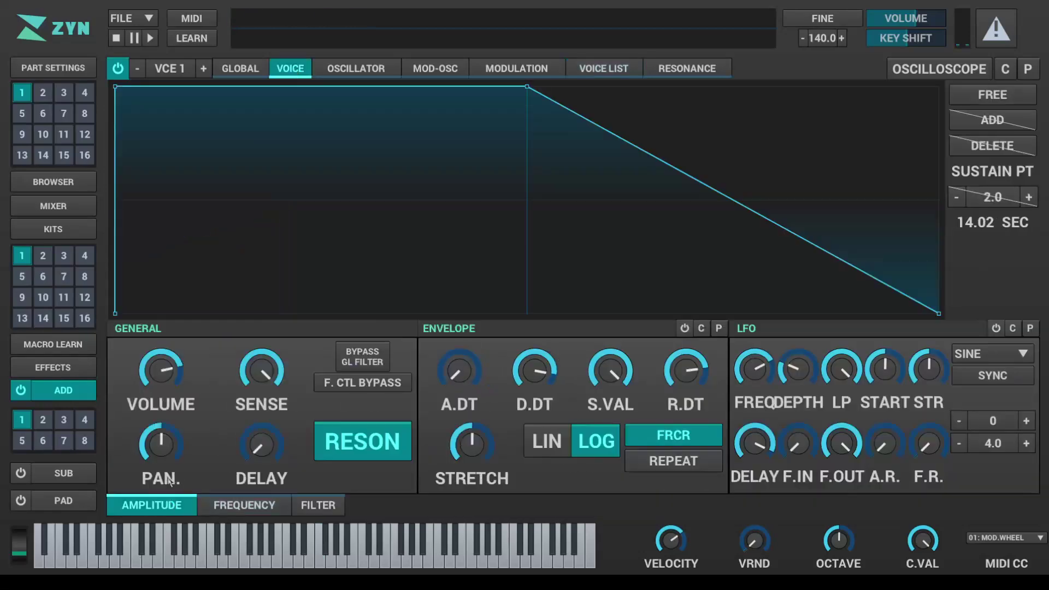
pyautogui.scroll(-3, 160, 370)
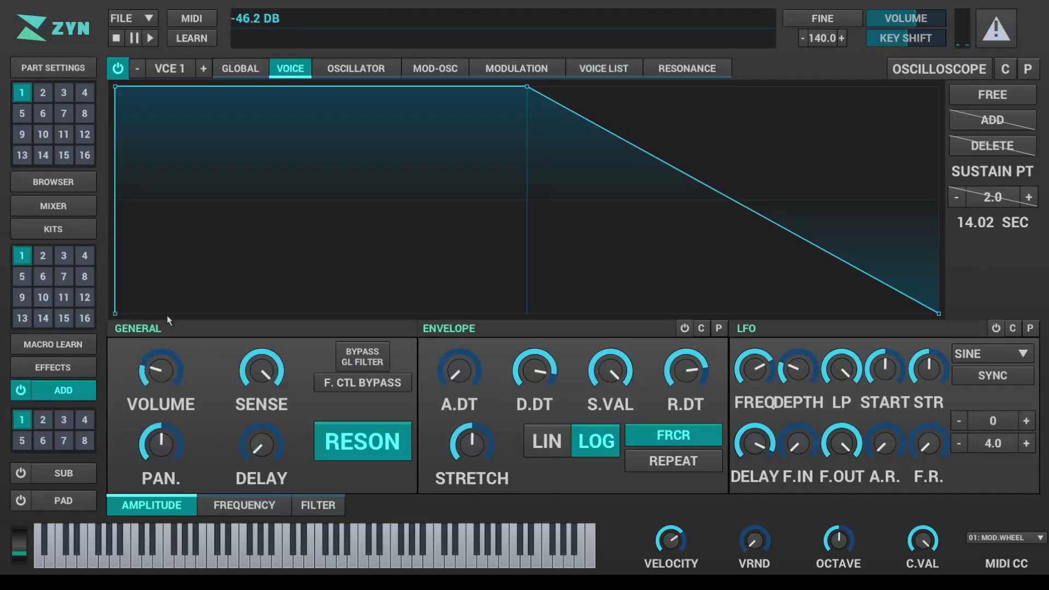
pyautogui.scroll(2, 173, 403)
pyautogui.scroll(-1, 173, 403)
pyautogui.click(633, 76)
pyautogui.moveTo(415, 150); pyautogui.dragTo(312, 80)
pyautogui.click(300, 70)
pyautogui.click(596, 71)
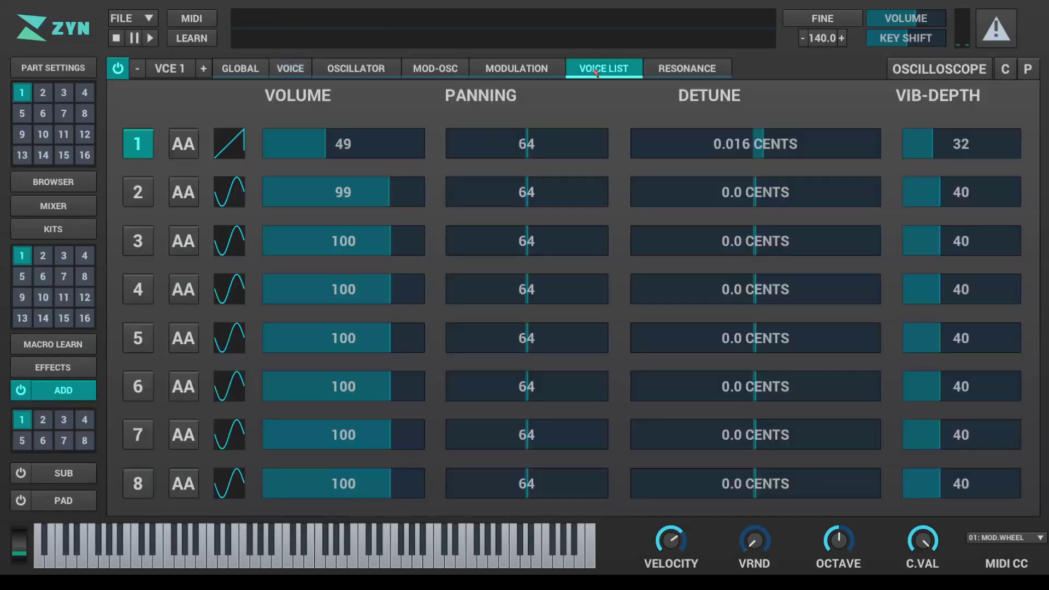
# Compare the voice list's controls with voice 1's own amplitude, frequency and filter pages.
pyautogui.click(273, 77)
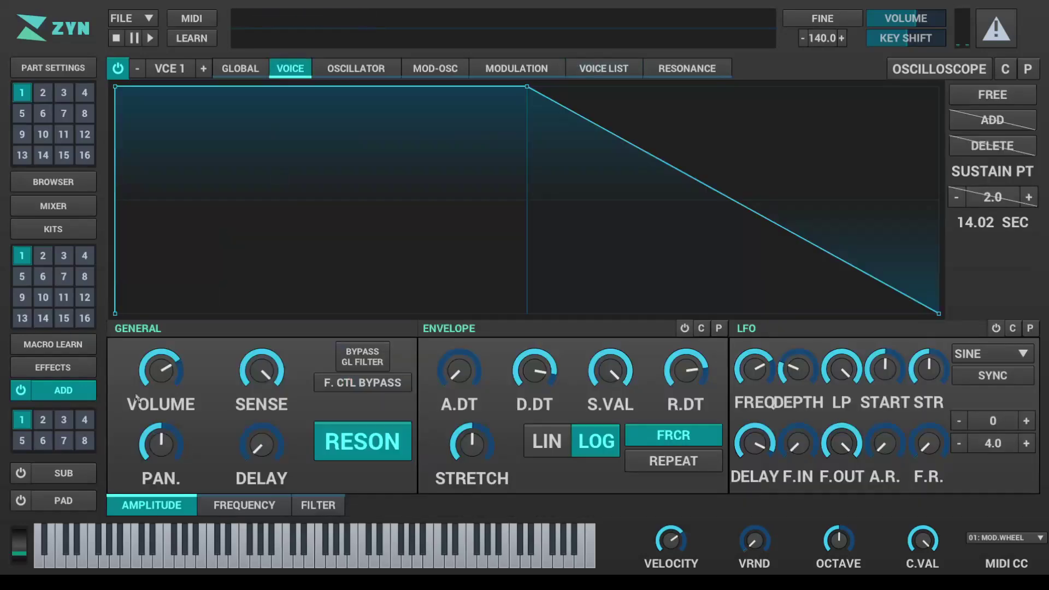
pyautogui.click(603, 71)
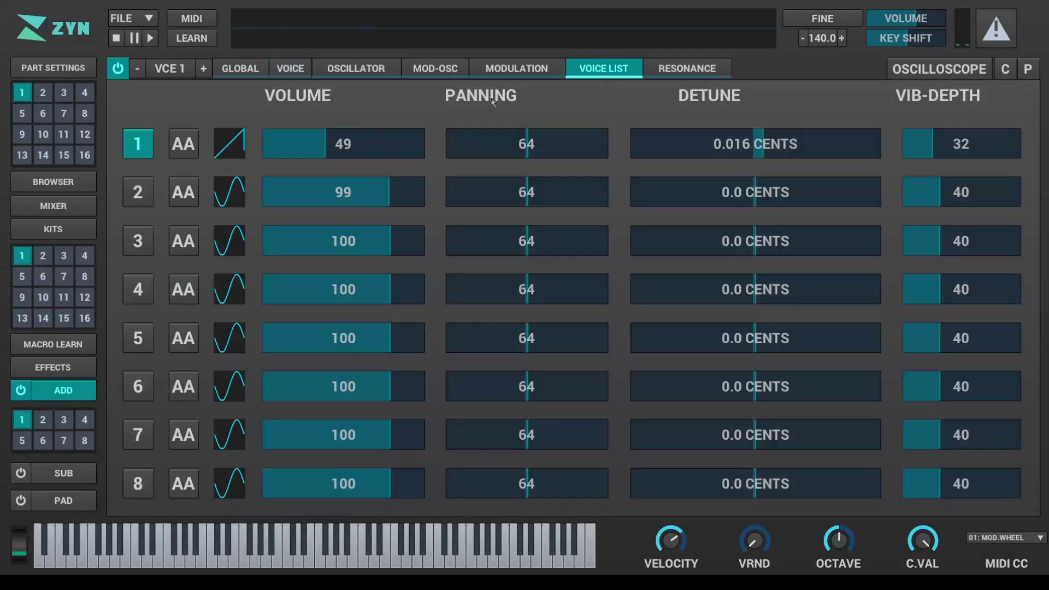
pyautogui.click(297, 71)
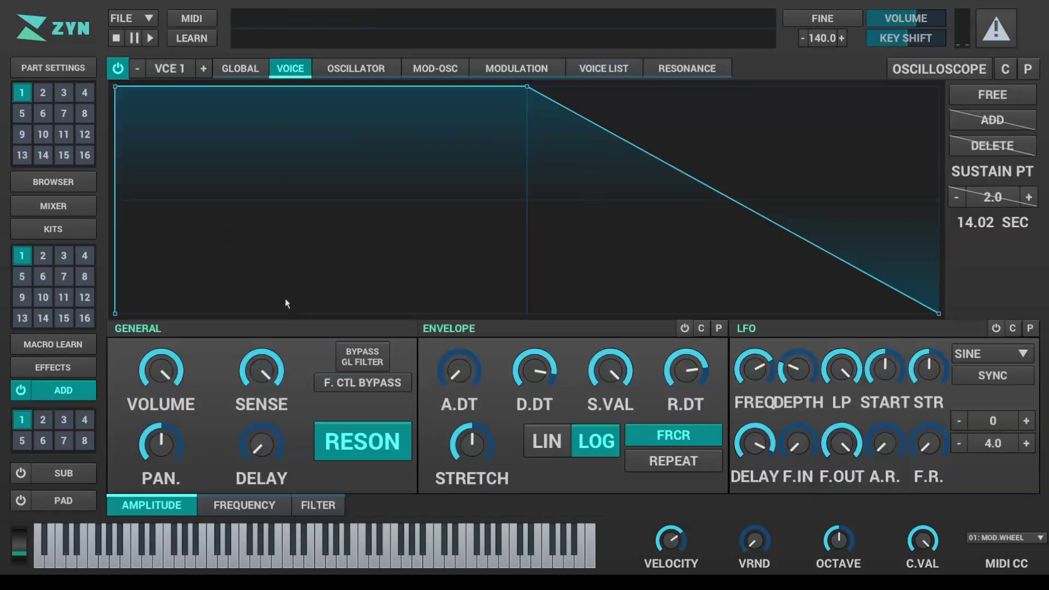
pyautogui.click(261, 509)
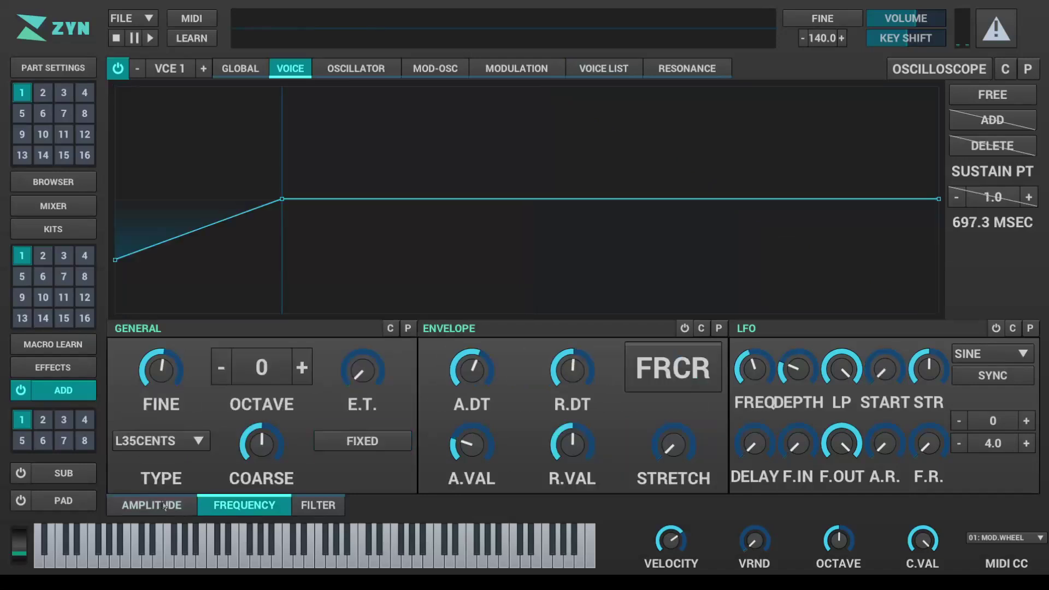
pyautogui.click(164, 506)
pyautogui.click(313, 505)
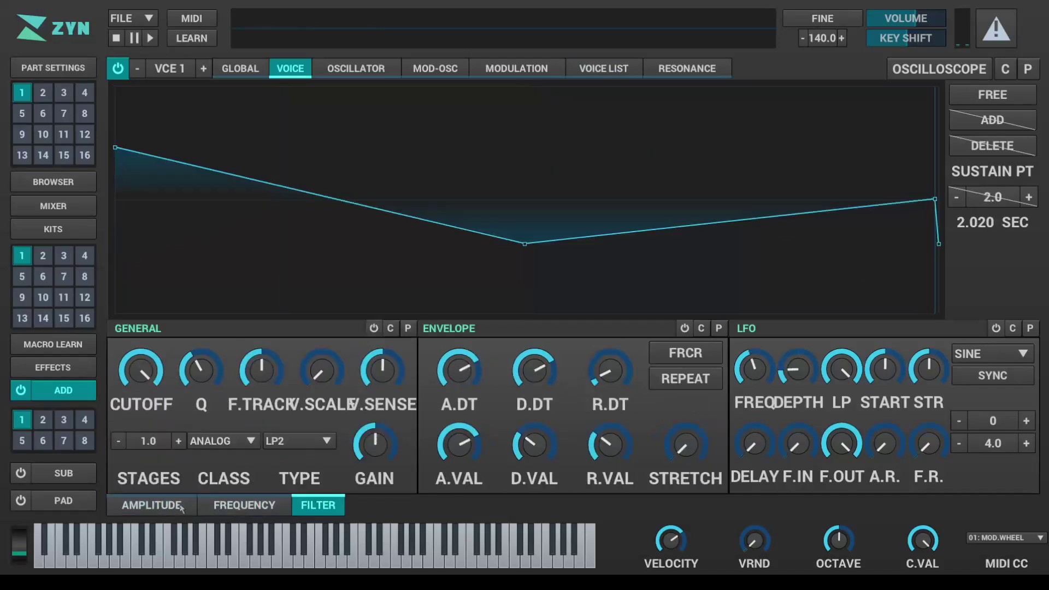
# Lower voice 1's fine detune to 4743 in its frequency settings and compare it with the voice list.
pyautogui.click(168, 511)
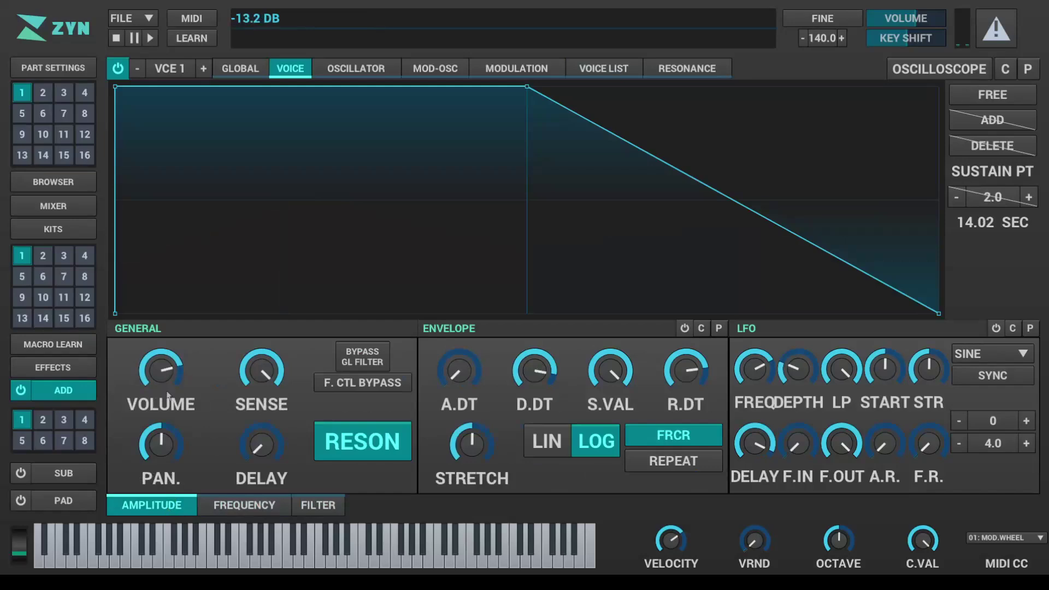
pyautogui.click(595, 72)
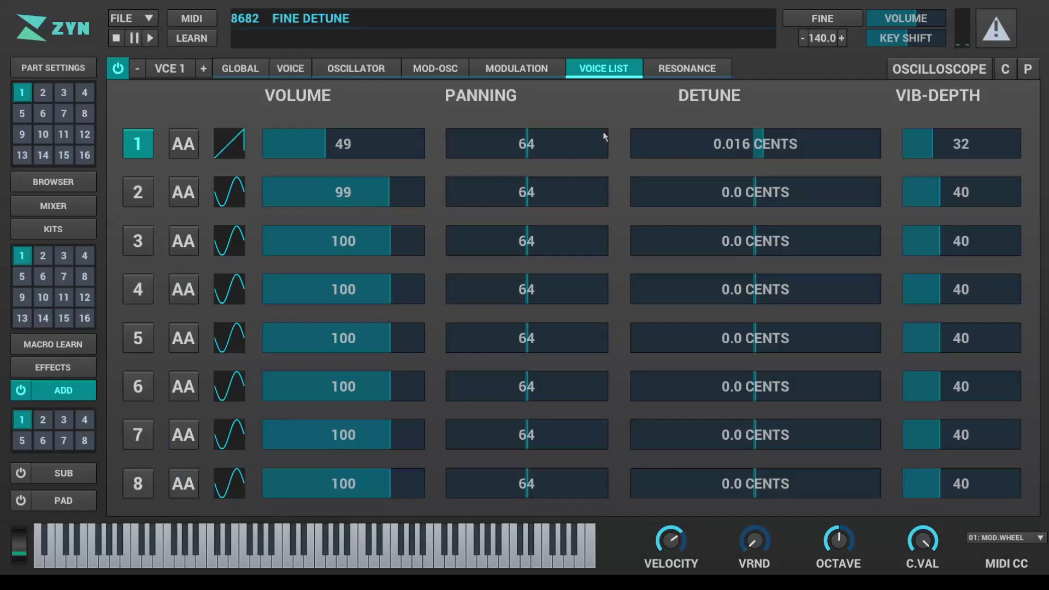
pyautogui.click(292, 67)
pyautogui.click(245, 504)
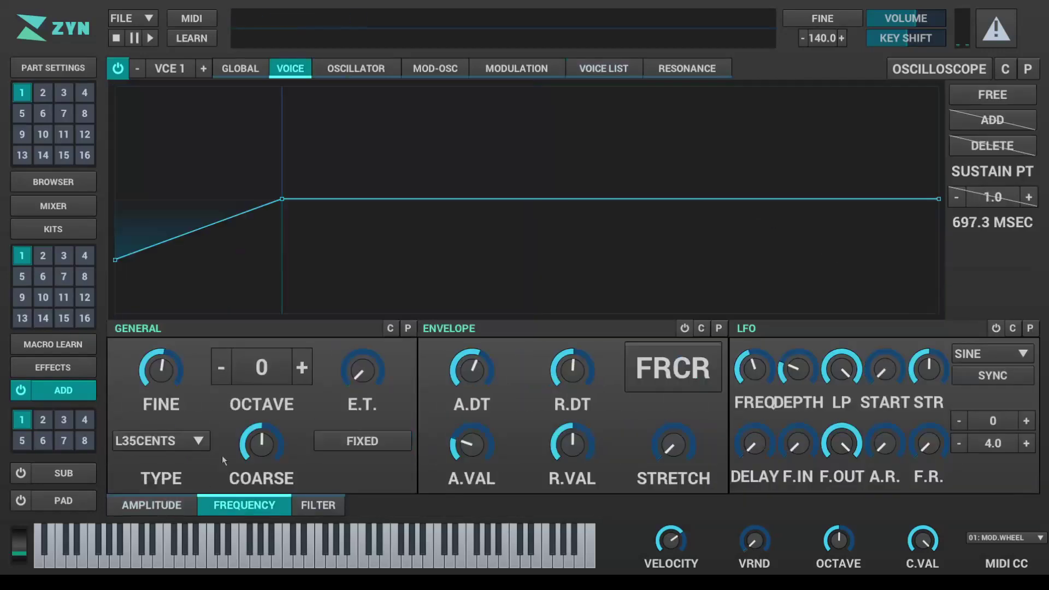
pyautogui.moveTo(167, 369); pyautogui.dragTo(174, 392)
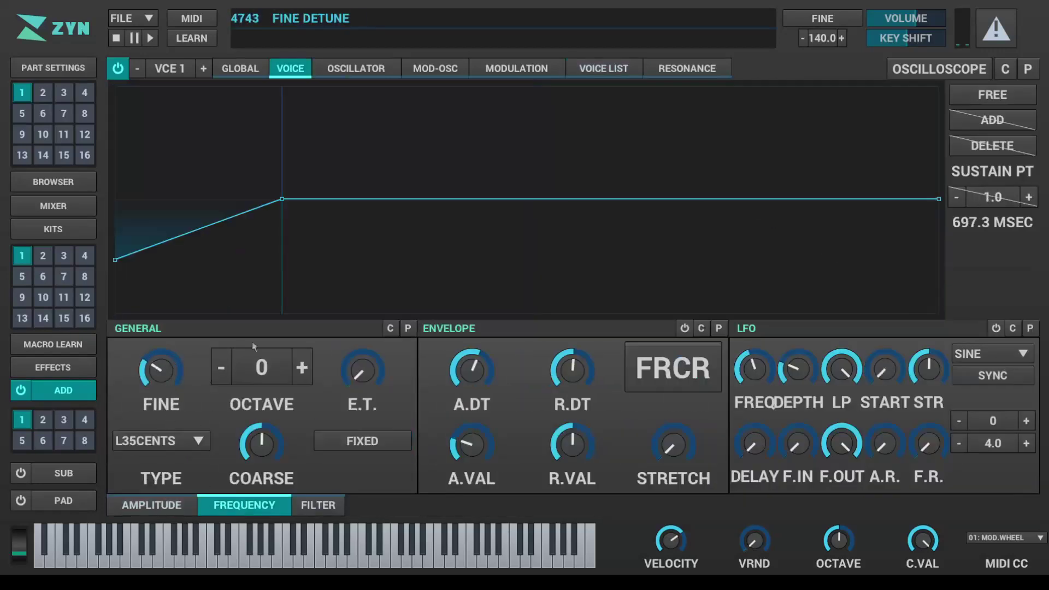
pyautogui.click(628, 76)
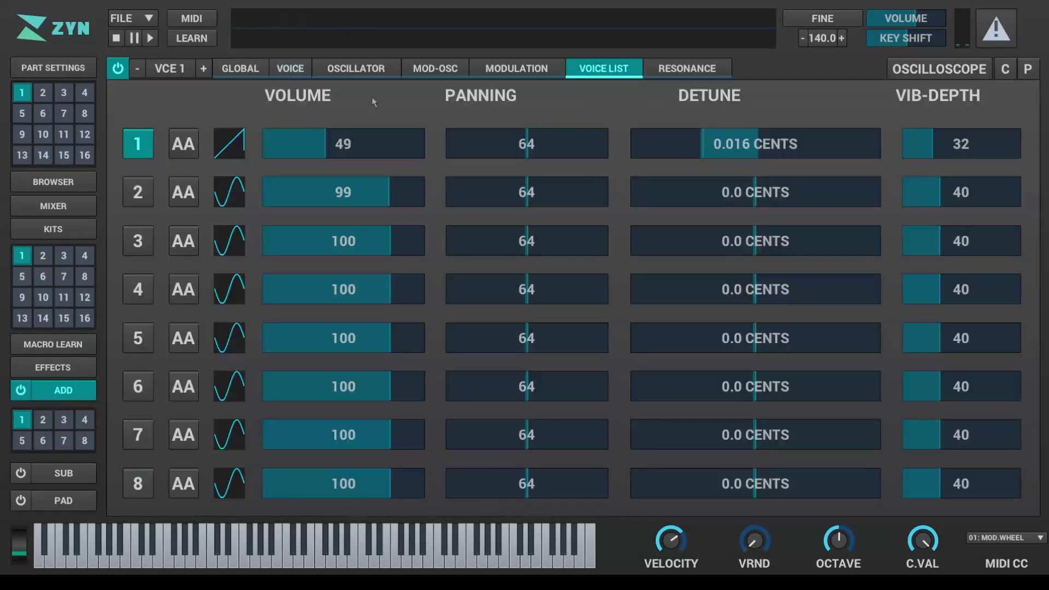
# Set voice 1's detune to 0.21 cents in the voice list after checking its frequency settings.
pyautogui.click(304, 69)
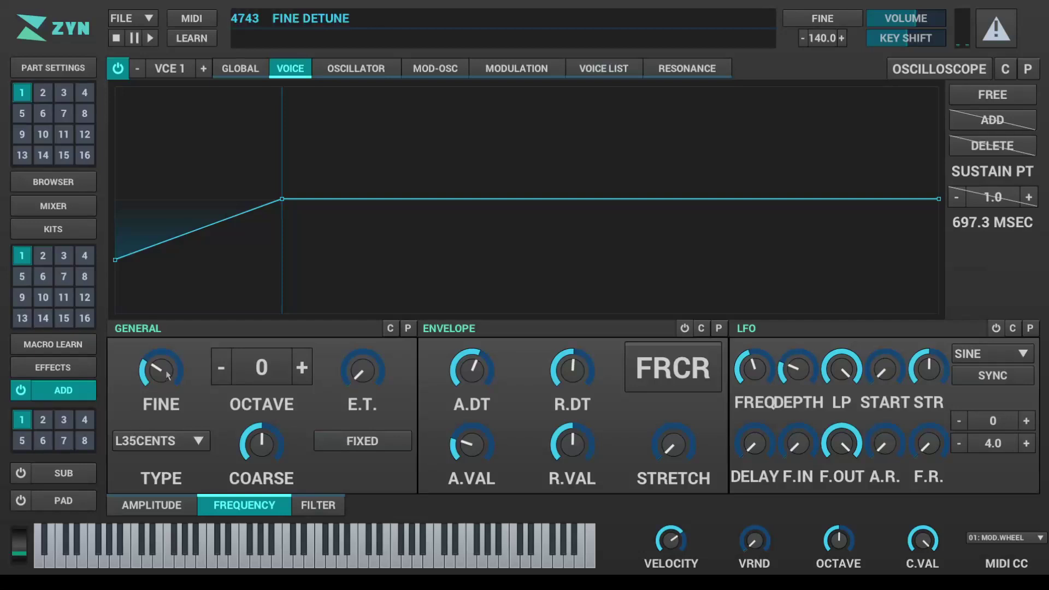
pyautogui.click(641, 68)
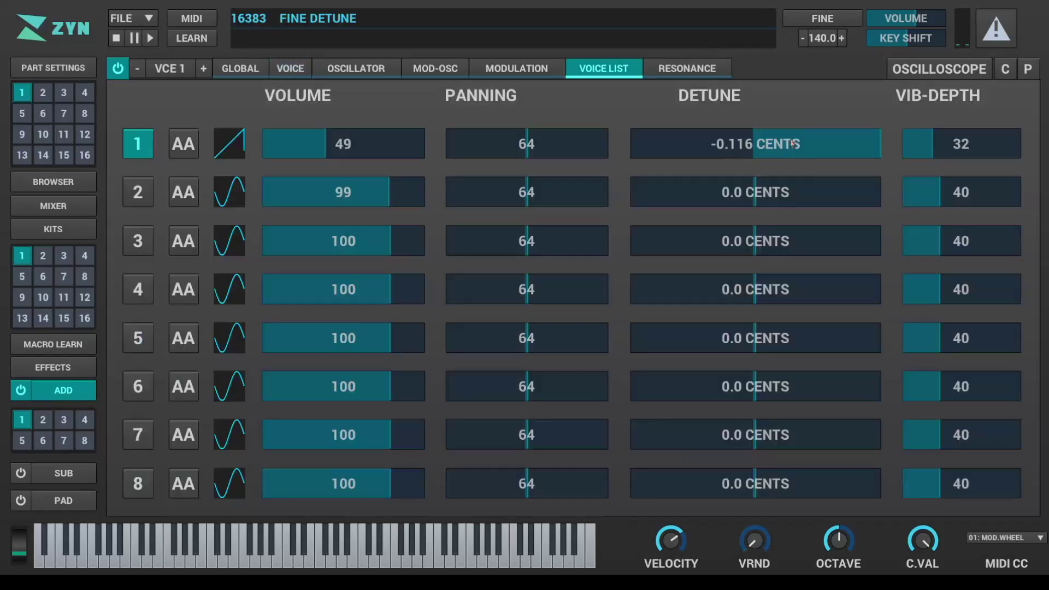
pyautogui.moveTo(792, 143); pyautogui.dragTo(720, 144)
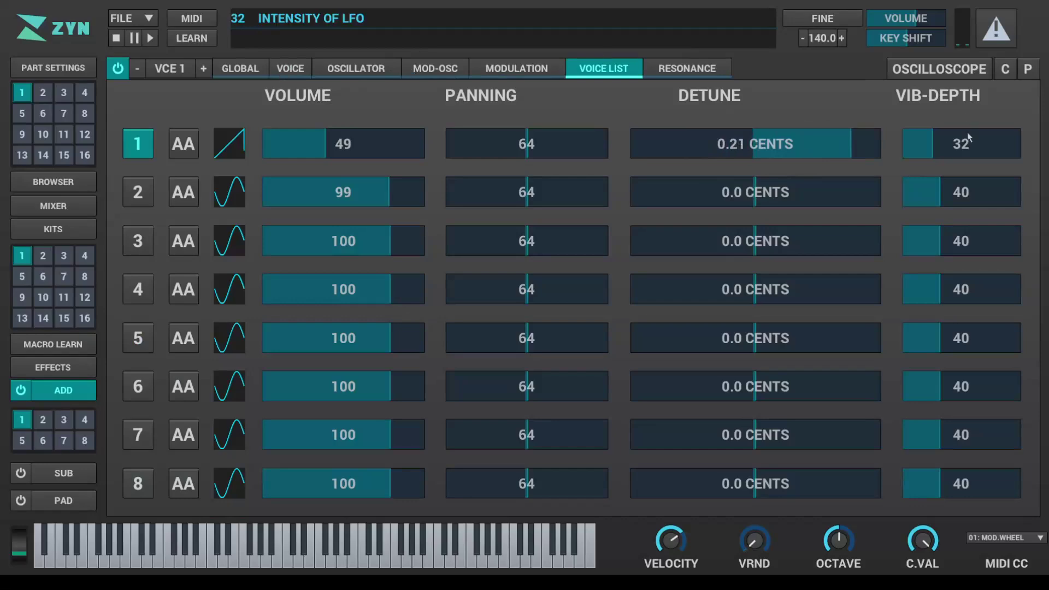
# Vary voice 1's vibrato depth, lowering it to 19 and restoring it to 32, while comparing it with the frequency LFO depth.
pyautogui.moveTo(947, 145); pyautogui.dragTo(969, 145)
pyautogui.click(293, 74)
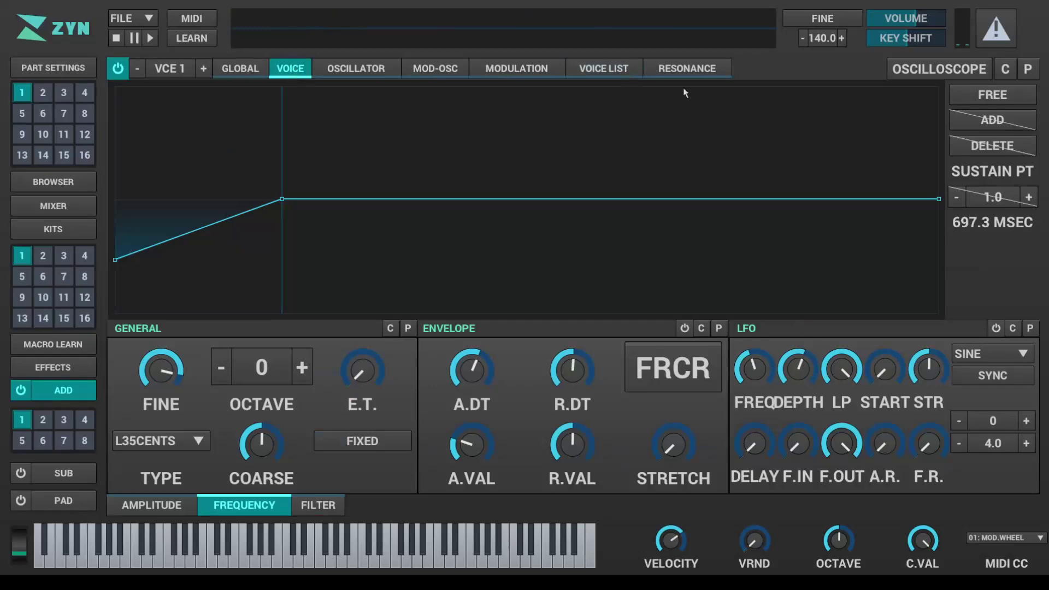
pyautogui.click(604, 68)
pyautogui.moveTo(987, 153); pyautogui.dragTo(958, 153)
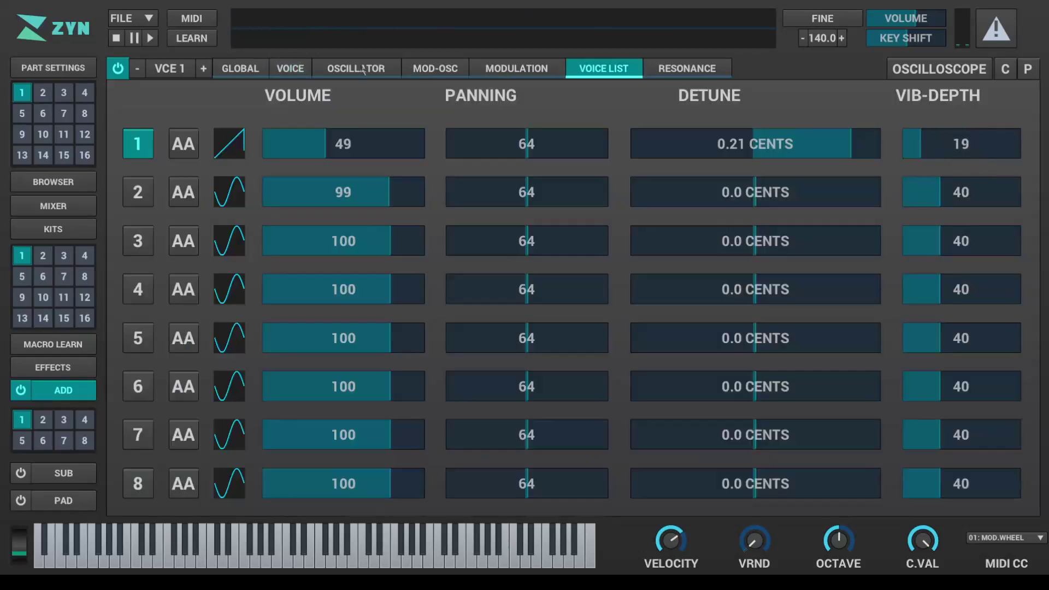
pyautogui.click(277, 66)
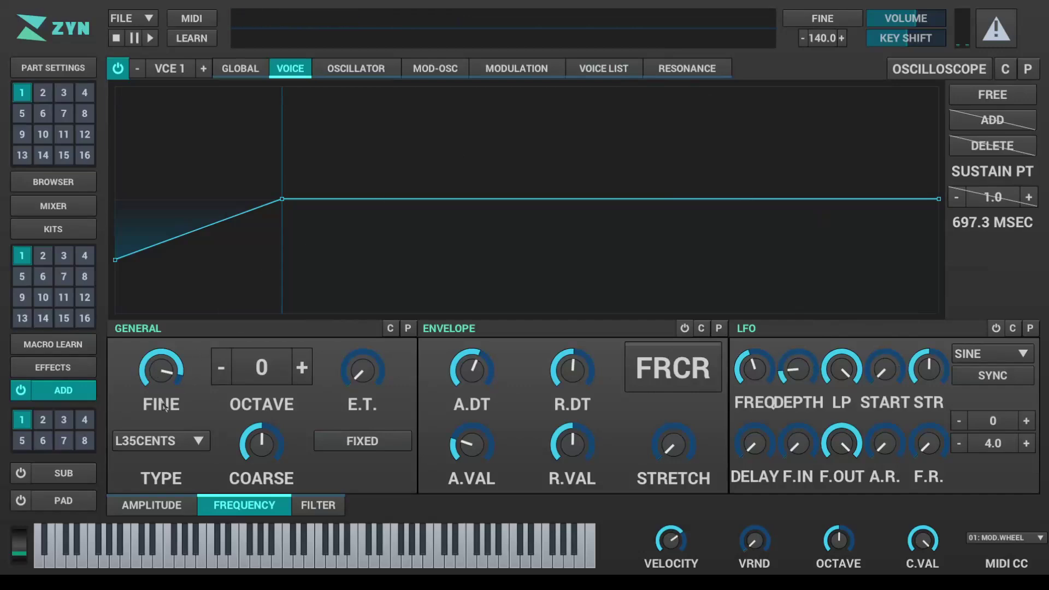
pyautogui.click(167, 506)
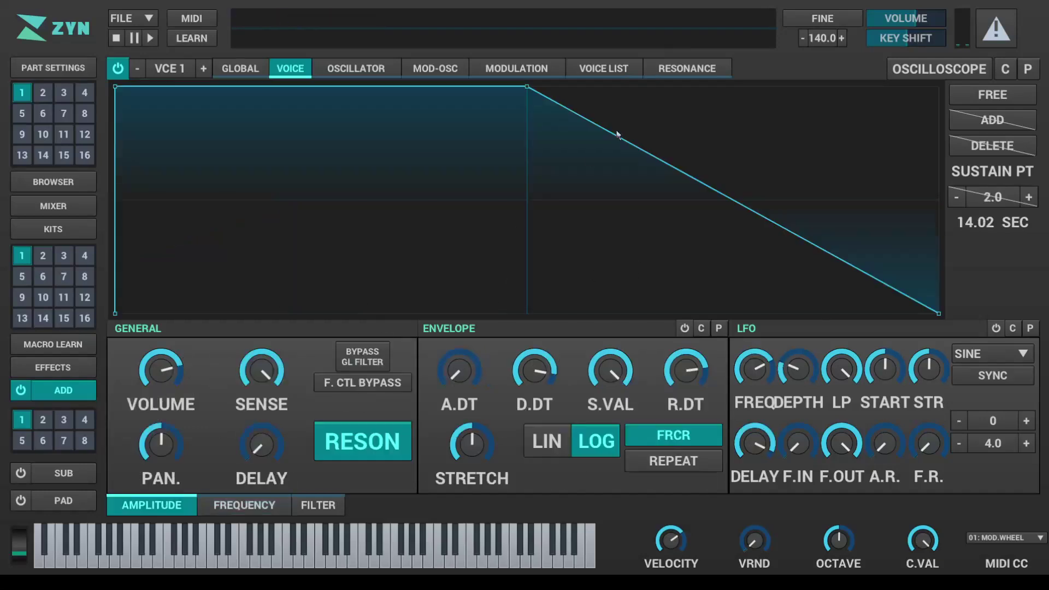
pyautogui.click(663, 71)
pyautogui.click(611, 70)
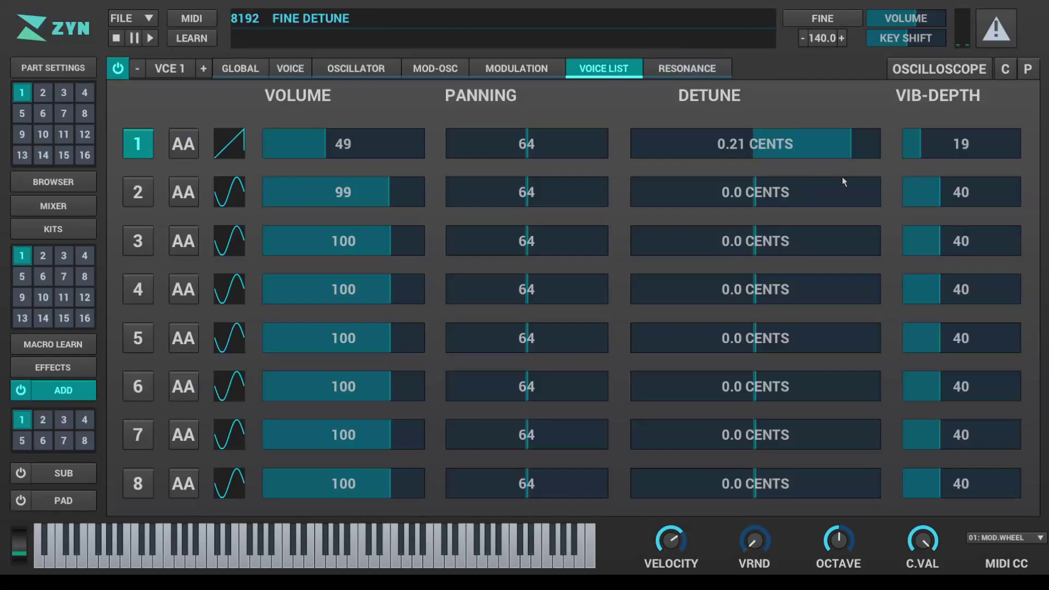
pyautogui.moveTo(975, 147); pyautogui.dragTo(983, 149)
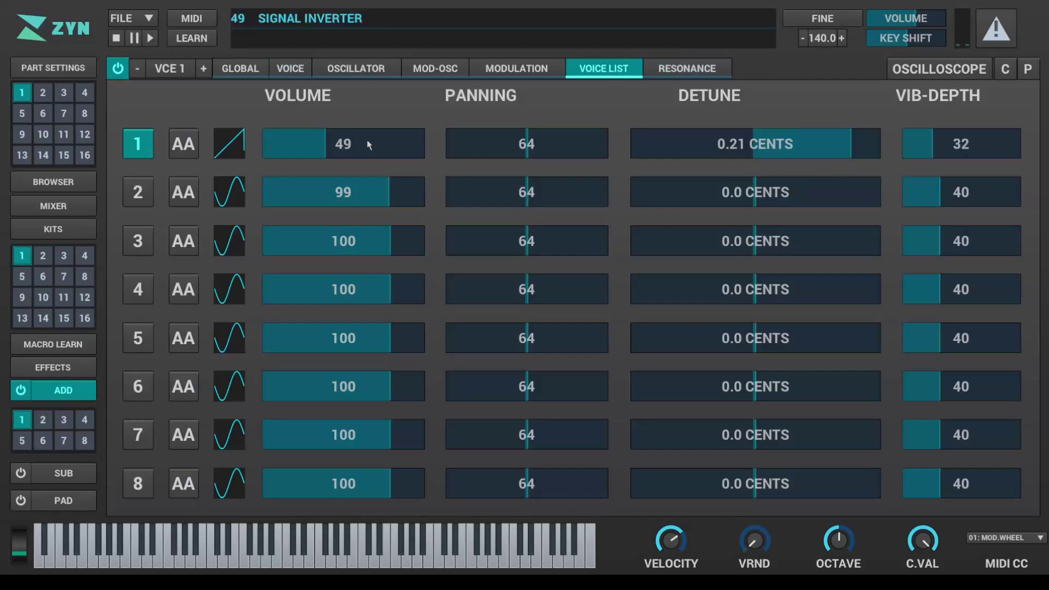
# Set voice 1's volume to 102 and voice 2's volume to 100, with voice 2's panning centred at 64.
pyautogui.moveTo(363, 146); pyautogui.dragTo(440, 145)
pyautogui.moveTo(413, 203); pyautogui.dragTo(394, 204)
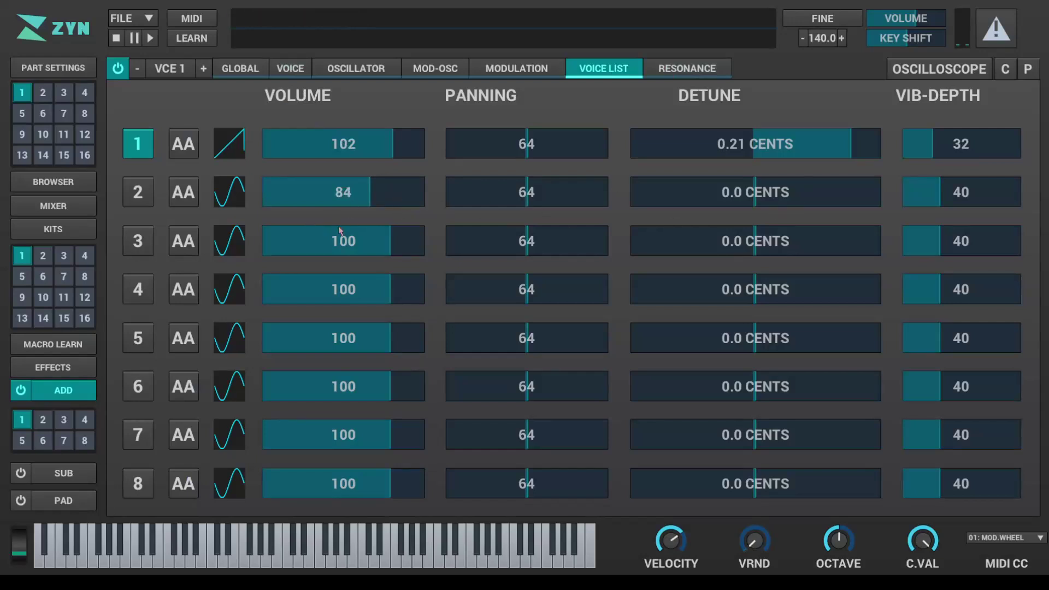
pyautogui.moveTo(398, 194); pyautogui.dragTo(405, 196)
pyautogui.moveTo(544, 192)
pyautogui.mouseDown()
pyautogui.moveTo(828, 210)
pyautogui.moveTo(943, 189)
pyautogui.moveTo(935, 207)
pyautogui.moveTo(426, 197)
pyautogui.moveTo(536, 180)
pyautogui.mouseUp()
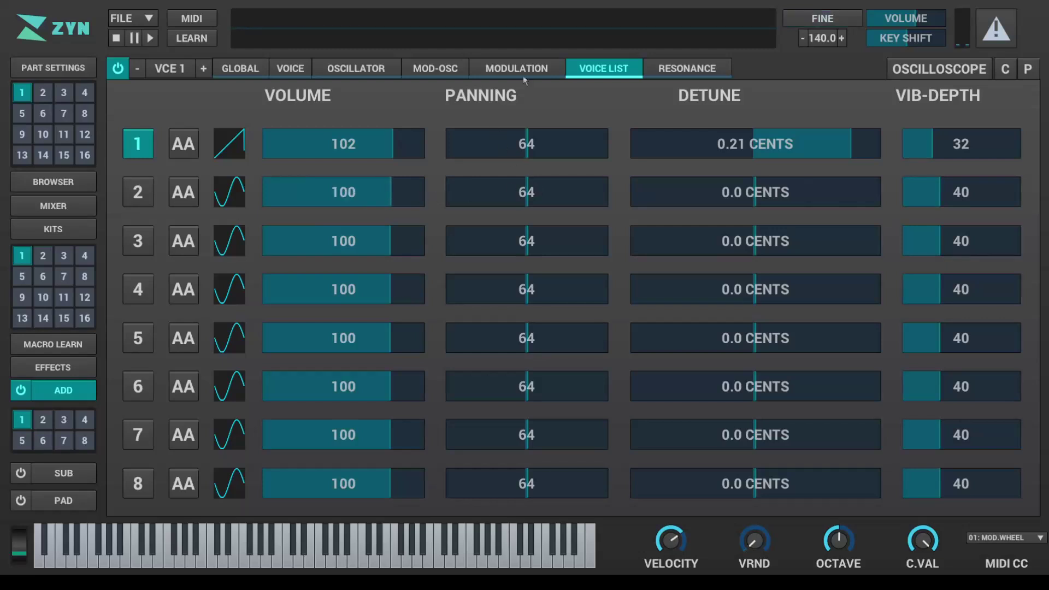
# Enable the ADD synth's resonance, raise its maximum level to just past the middle, and smooth the response curve.
pyautogui.click(714, 69)
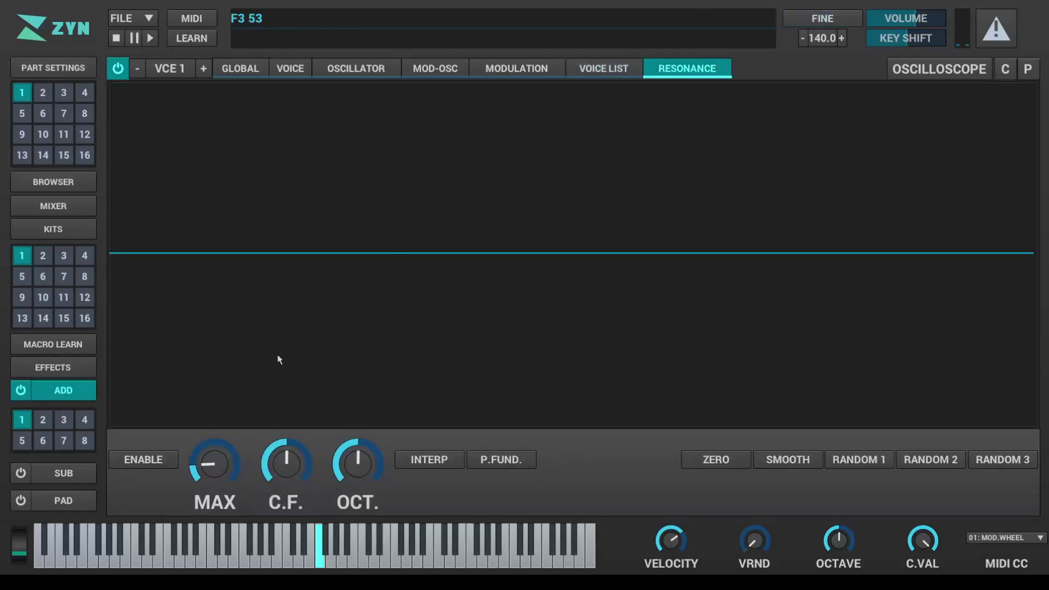
pyautogui.click(116, 463)
pyautogui.moveTo(213, 445); pyautogui.dragTo(214, 419)
pyautogui.click(797, 461)
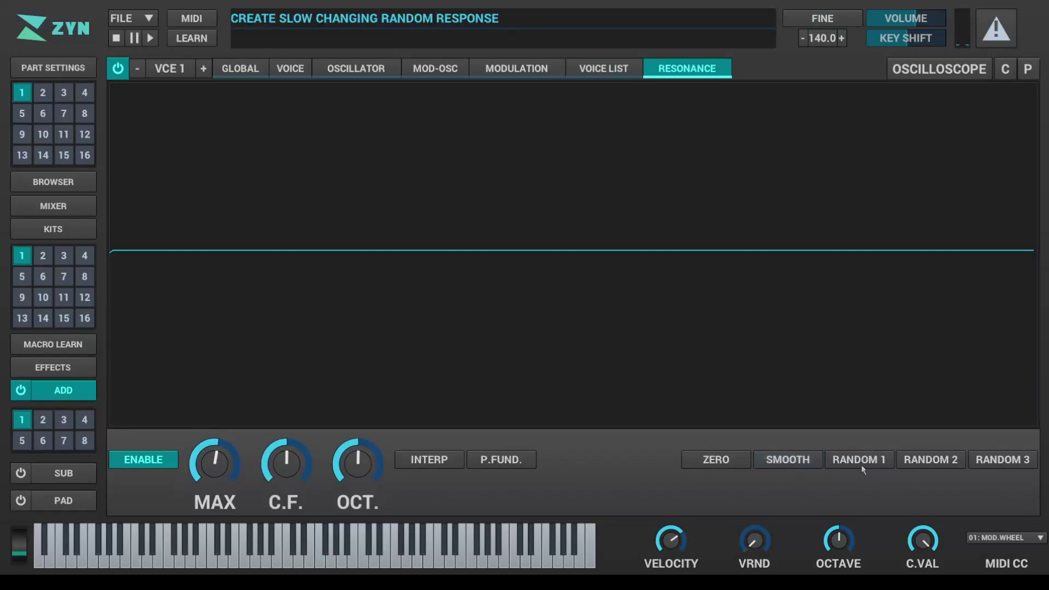
# Try out several randomly generated resonance curves with Random 2.
pyautogui.click(930, 459)
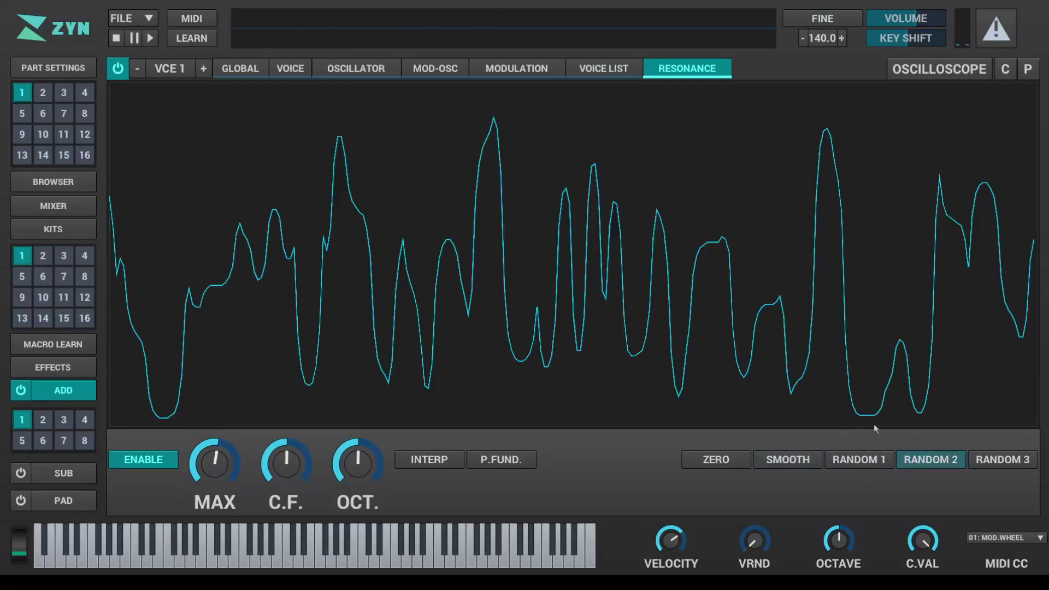
pyautogui.click(943, 463)
pyautogui.click(936, 462)
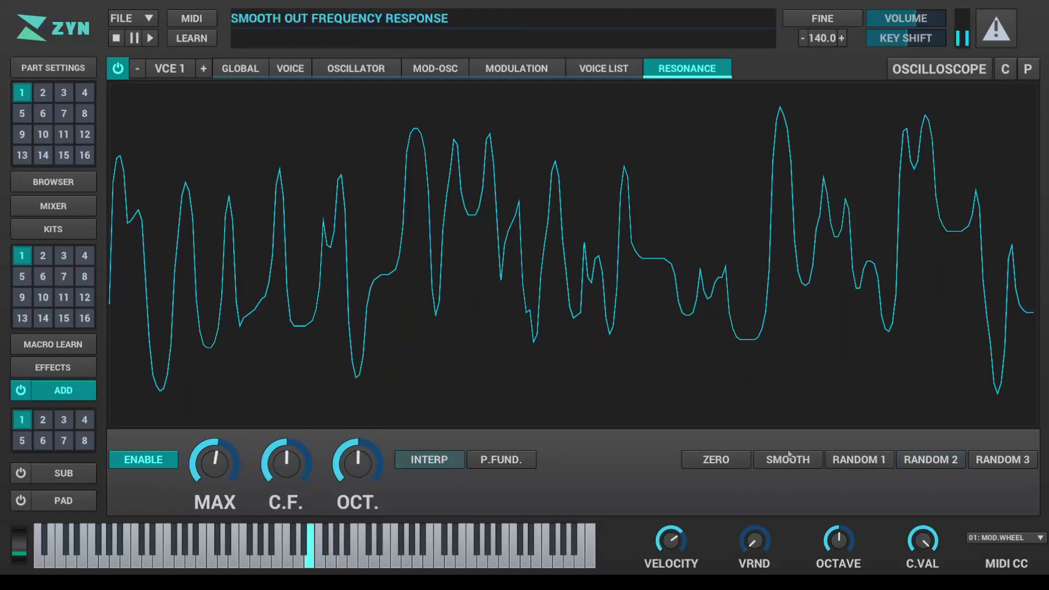
# Generate new Random 2 resonance curves with the fundamental protected, turn that protection off, and interpolate the curve.
pyautogui.click(527, 457)
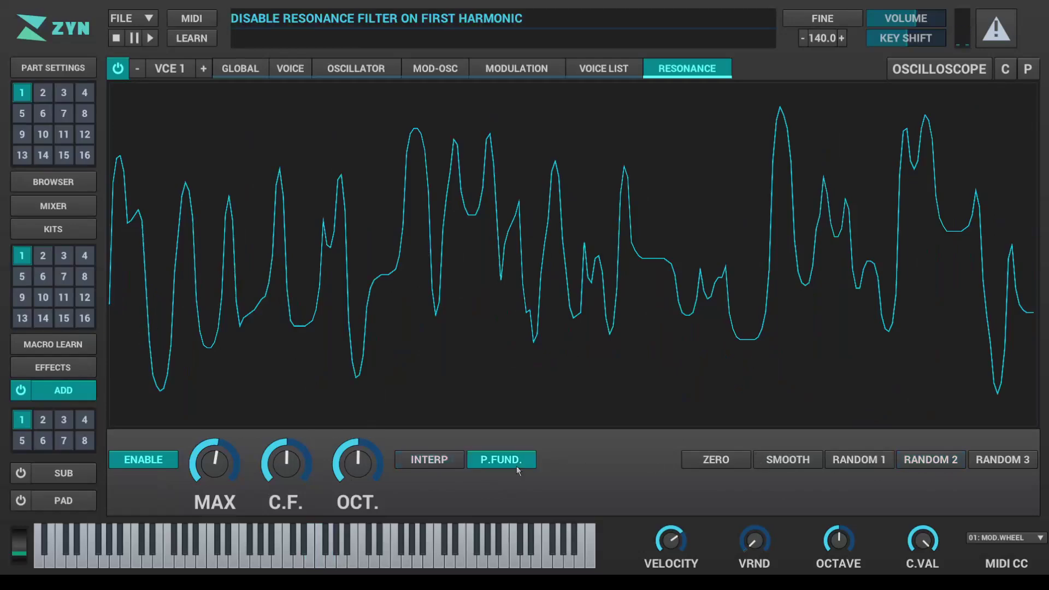
pyautogui.click(928, 465)
pyautogui.click(947, 462)
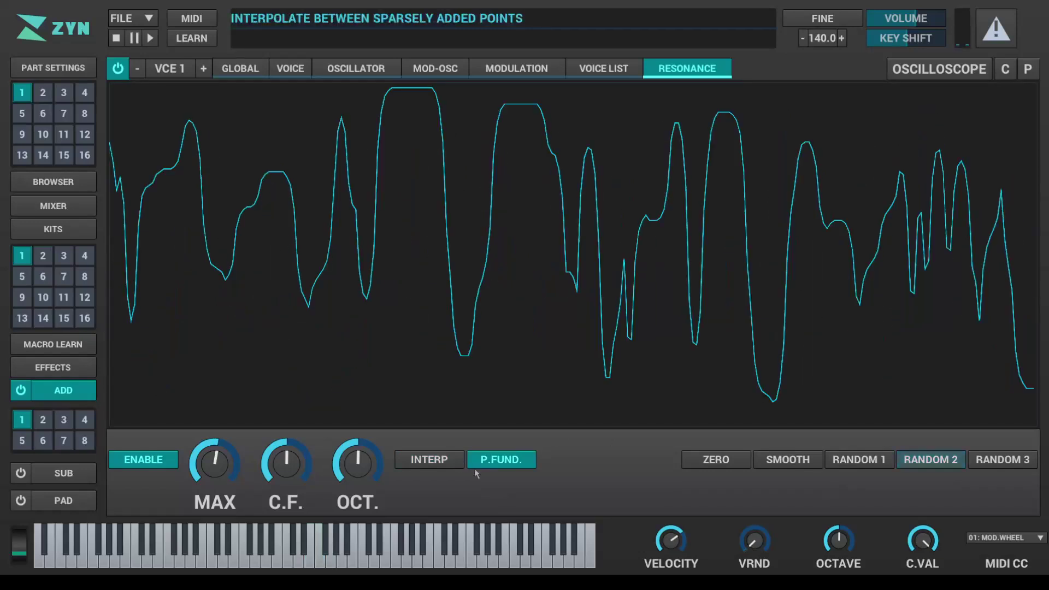
pyautogui.click(497, 460)
pyautogui.click(444, 457)
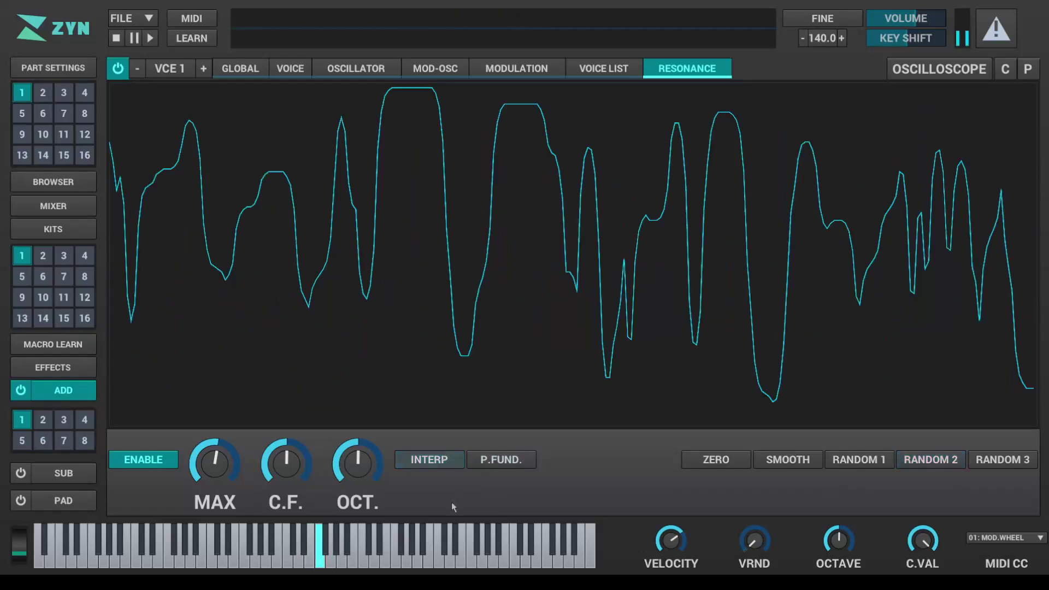
# Raise the resonance centre frequency and disable resonance, checking the waveform on the oscilloscope.
pyautogui.moveTo(305, 470); pyautogui.dragTo(302, 420)
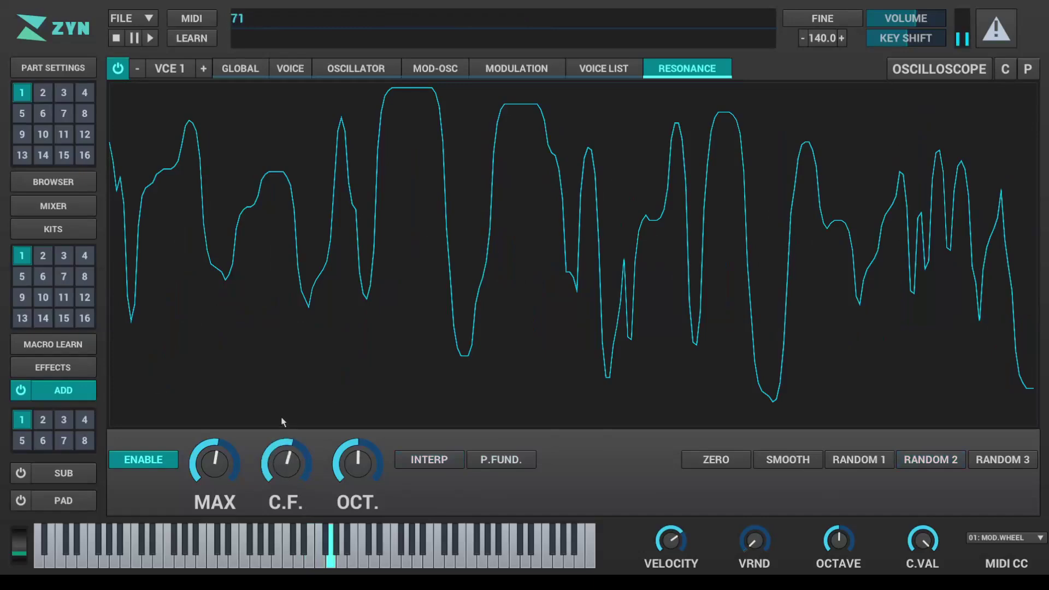
pyautogui.click(147, 464)
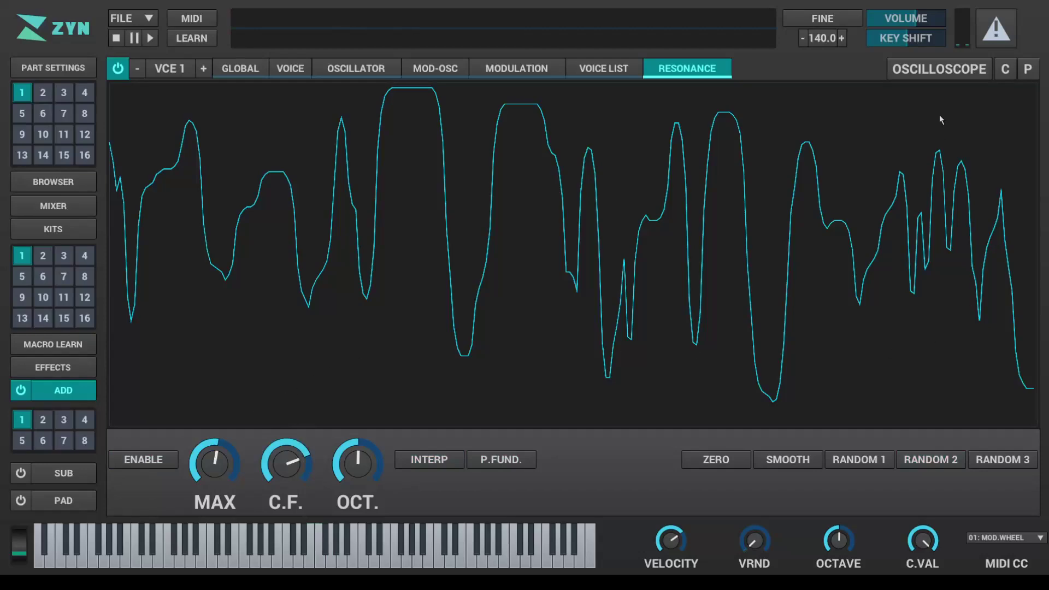
pyautogui.click(892, 73)
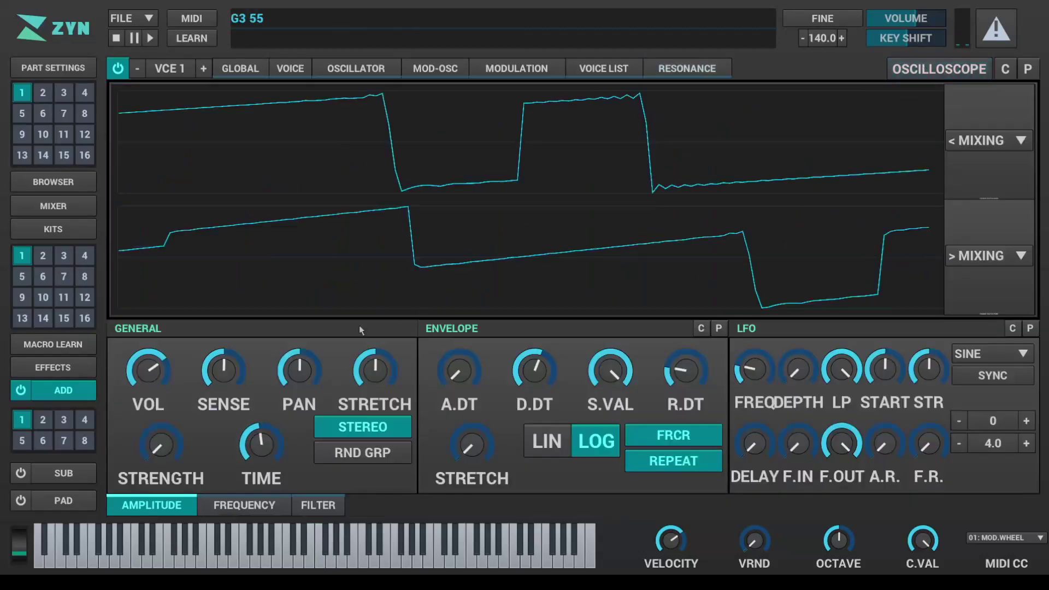
# Draw a stepped freehand resonance curve across almost the whole frequency range and smooth it twice.
pyautogui.click(700, 74)
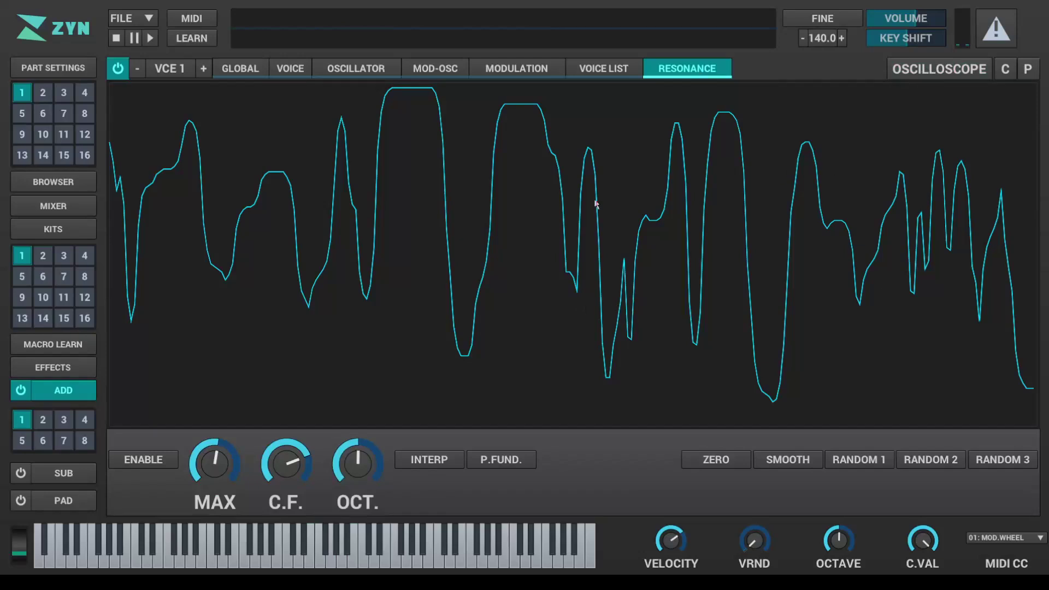
pyautogui.moveTo(153, 204); pyautogui.dragTo(1016, 254)
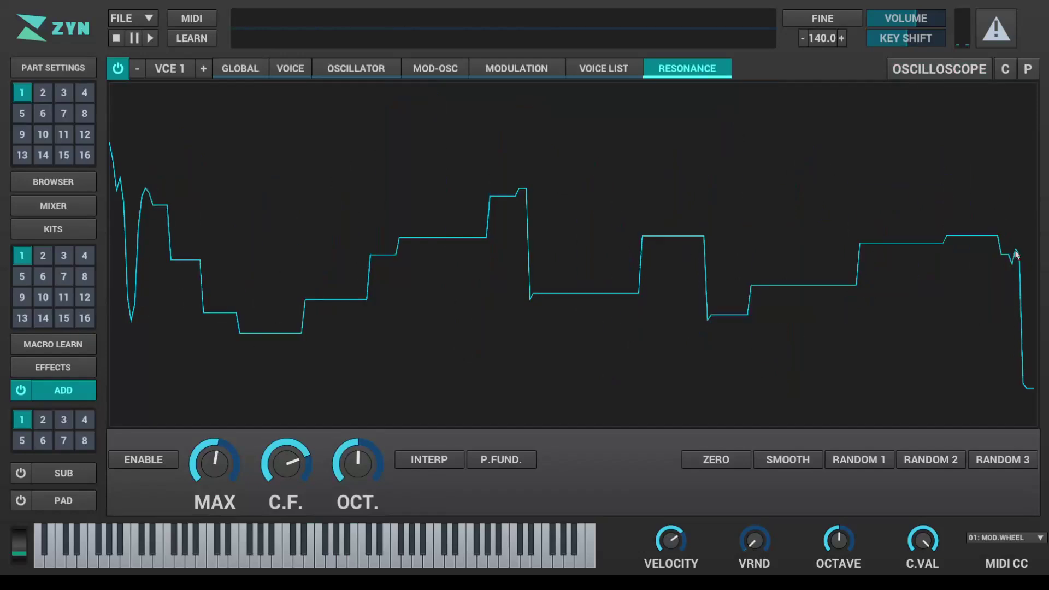
pyautogui.click(787, 460)
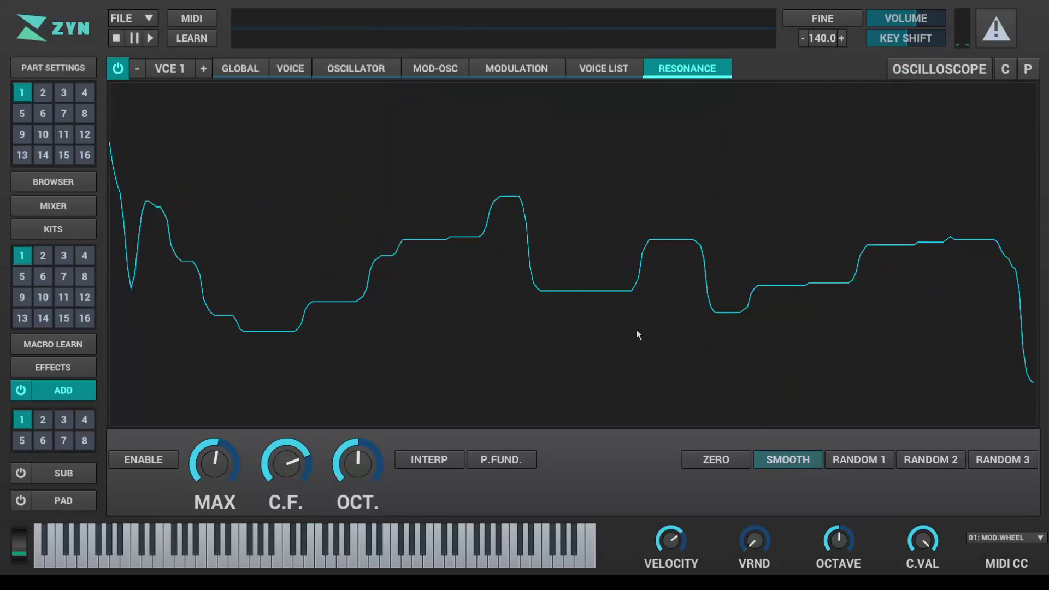
pyautogui.click(763, 452)
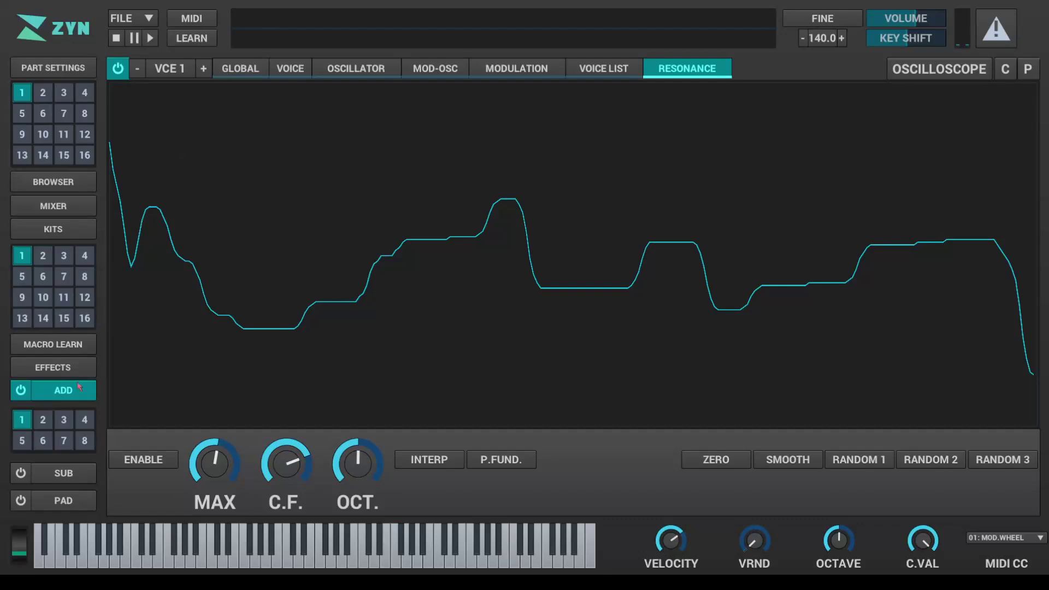
# Enable the SUB synth with the ADD synth turned off, and play a test note.
pyautogui.click(64, 473)
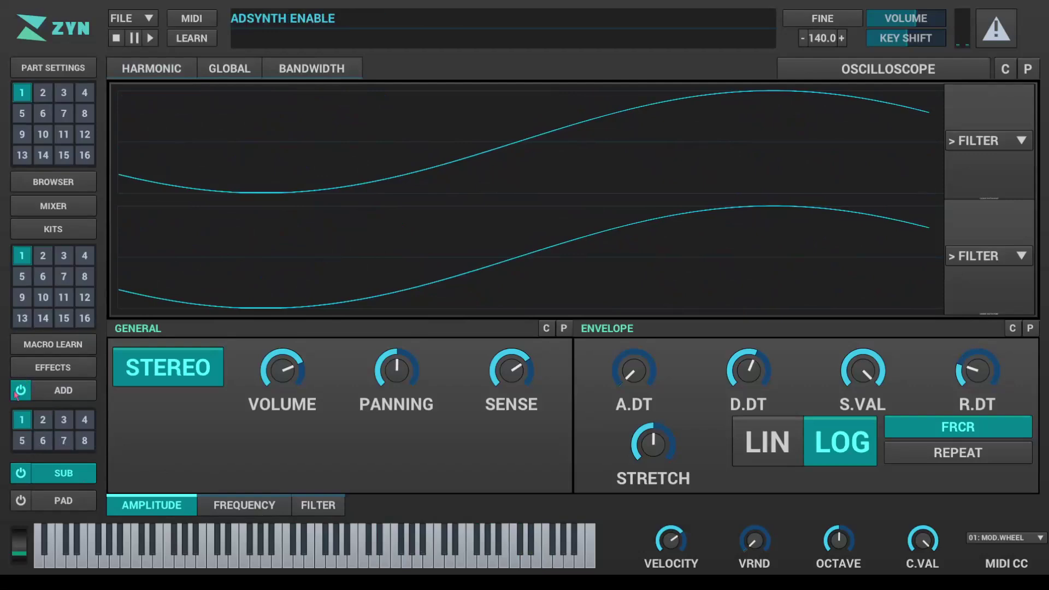
pyautogui.click(411, 546)
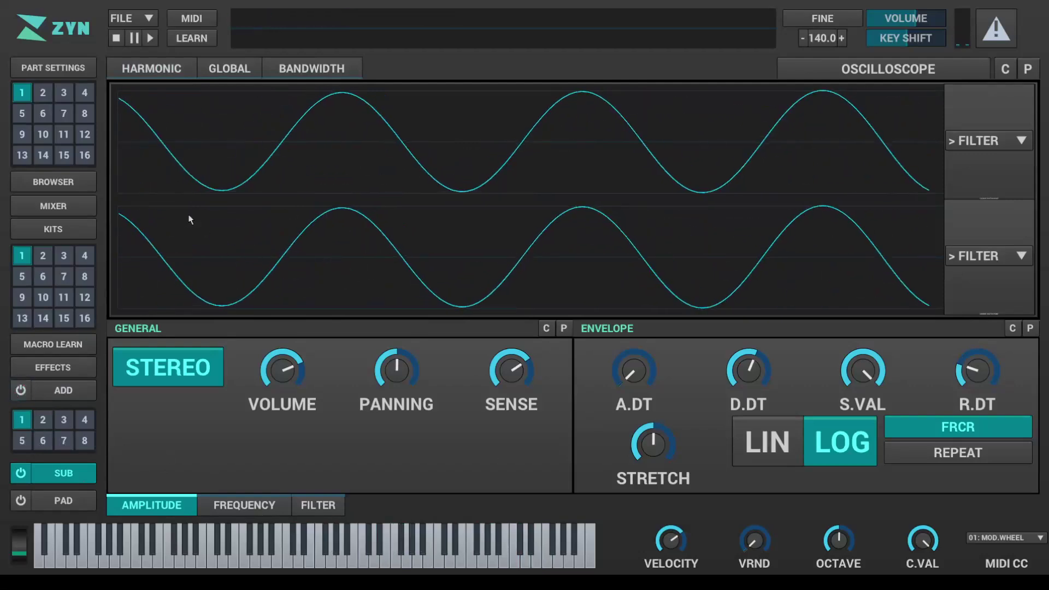
# Raise the bandwidth of the SUB synth's first harmonic and play a high note to view its waveform.
pyautogui.click(171, 76)
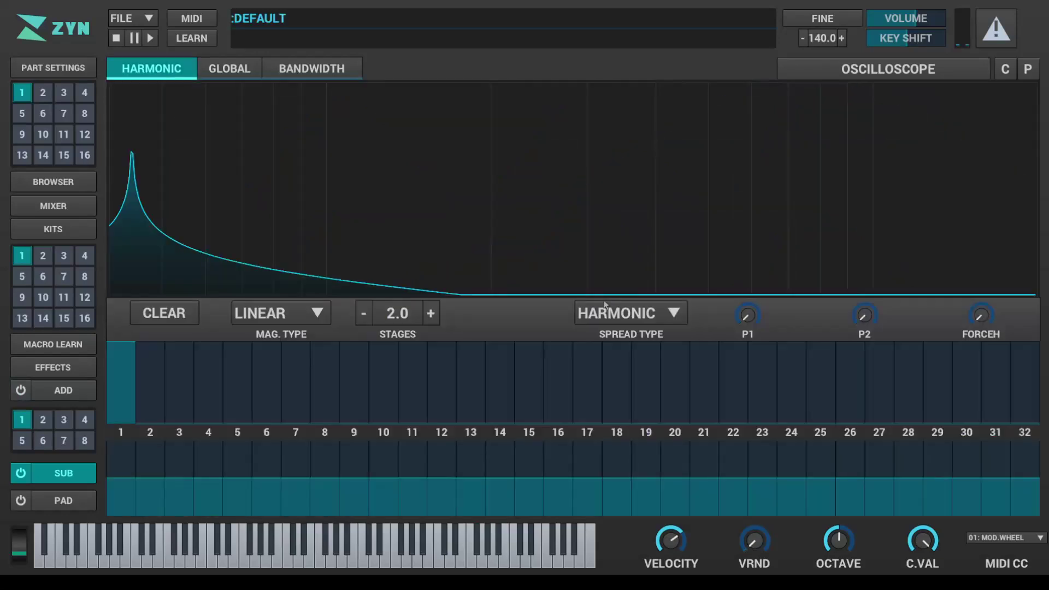
pyautogui.moveTo(106, 478); pyautogui.dragTo(110, 431)
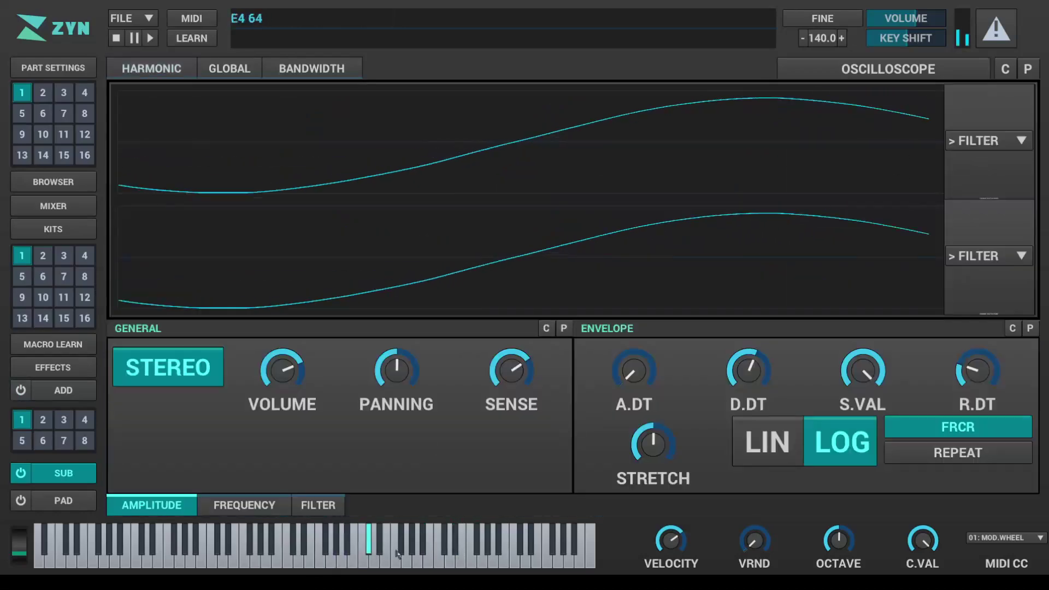
pyautogui.click(542, 557)
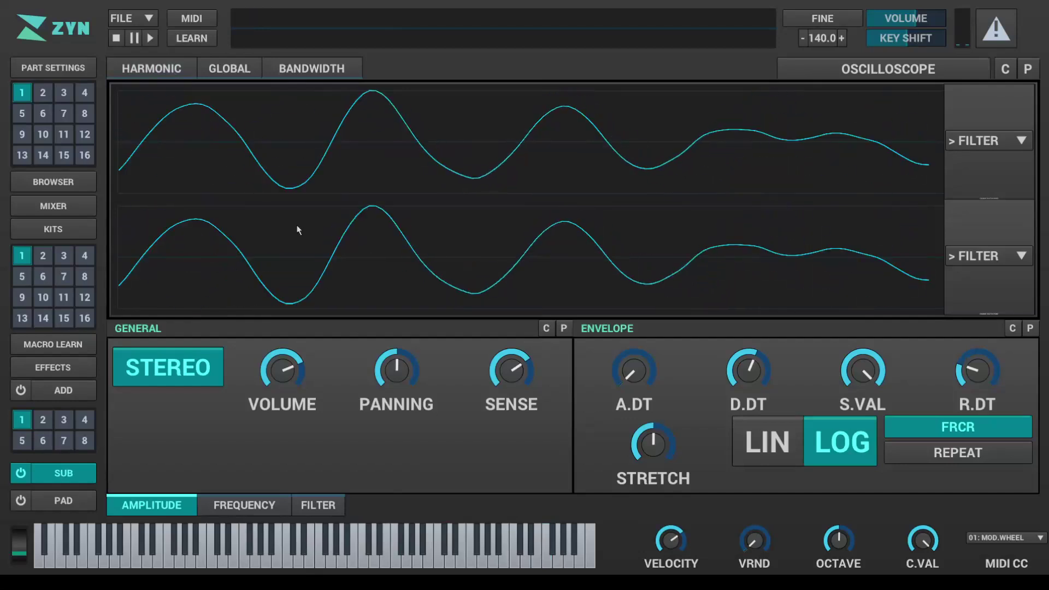
# Lower the SUB synth's relative bandwidth for harmonics 1 and 2, and raise the magnitudes of harmonics 2, 6 and 13 to 17.
pyautogui.click(178, 68)
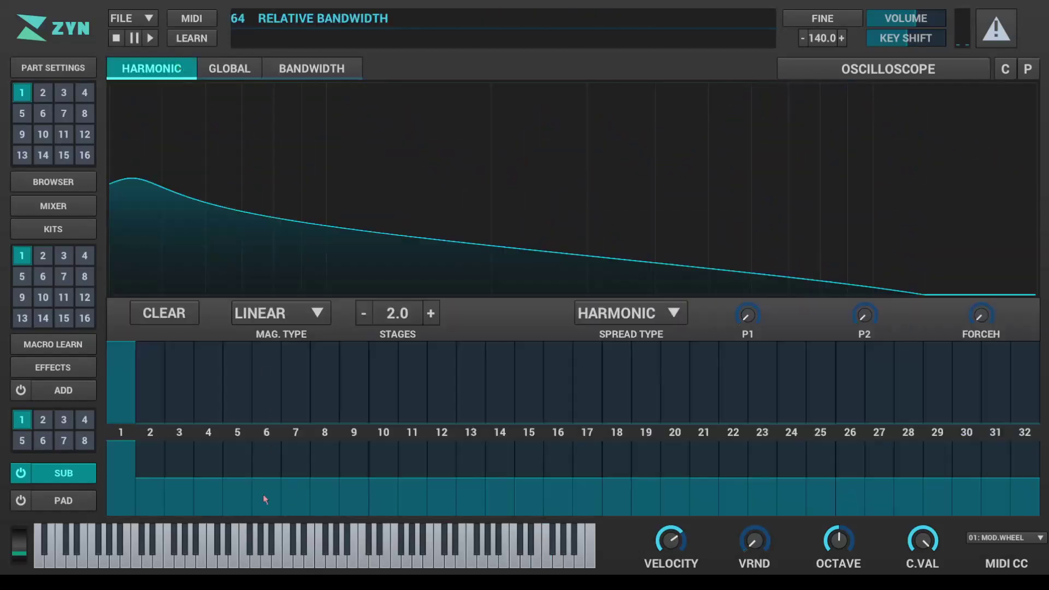
pyautogui.moveTo(139, 476)
pyautogui.mouseDown()
pyautogui.moveTo(138, 527)
pyautogui.moveTo(122, 503)
pyautogui.mouseUp()
pyautogui.click(154, 401)
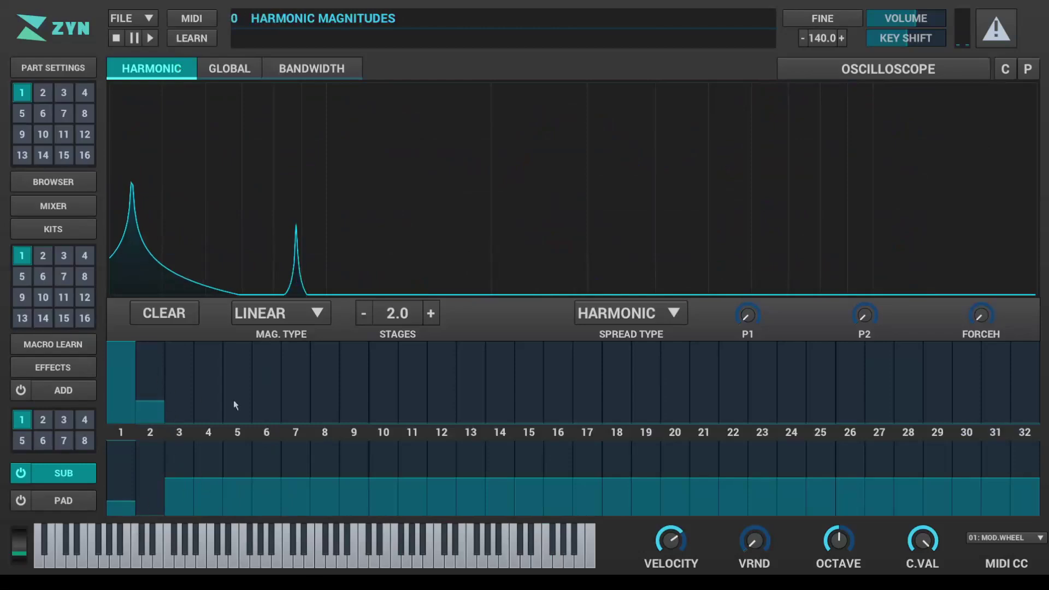
pyautogui.click(267, 408)
pyautogui.moveTo(464, 392); pyautogui.dragTo(592, 378)
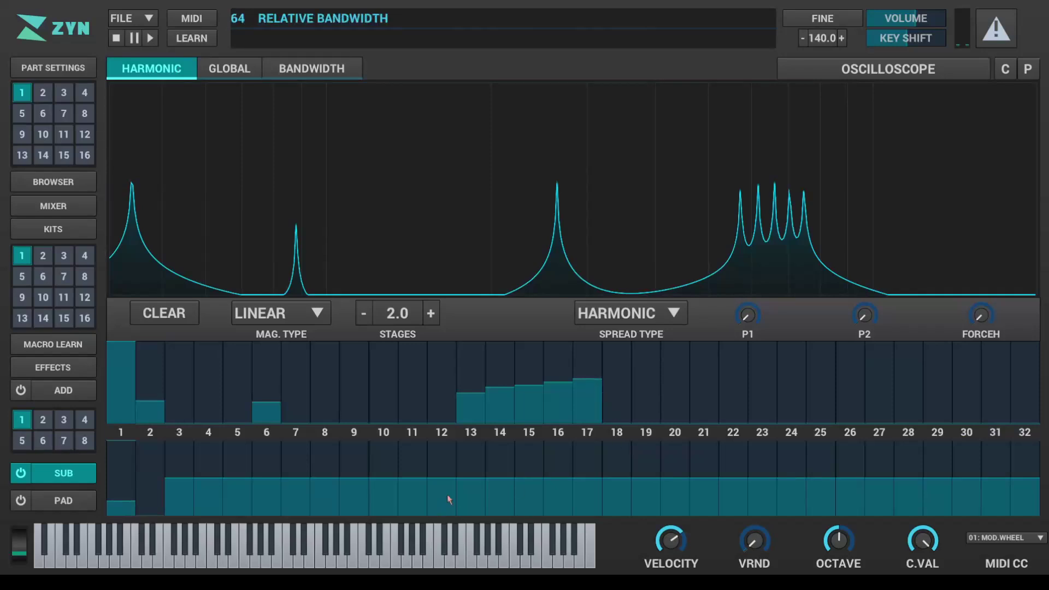
# Raise the relative bandwidth of harmonics 13 to 17 and play several notes with the waveform on the oscilloscope.
pyautogui.click(469, 476)
pyautogui.moveTo(488, 468)
pyautogui.mouseDown()
pyautogui.moveTo(542, 447)
pyautogui.moveTo(581, 457)
pyautogui.moveTo(473, 471)
pyautogui.moveTo(553, 463)
pyautogui.mouseUp()
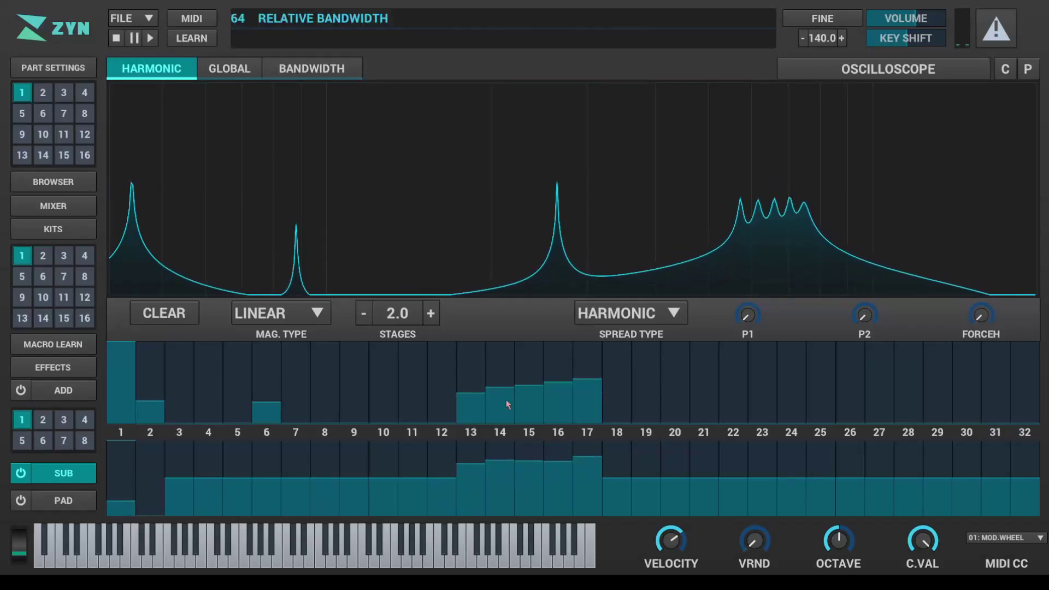
pyautogui.click(816, 79)
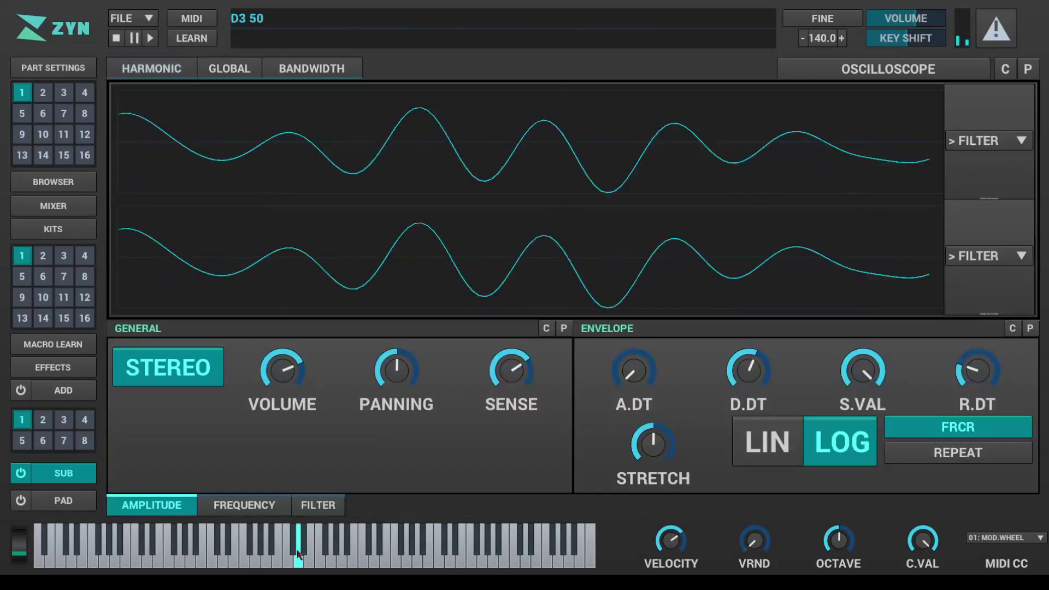
pyautogui.click(411, 546)
pyautogui.click(320, 538)
pyautogui.click(212, 549)
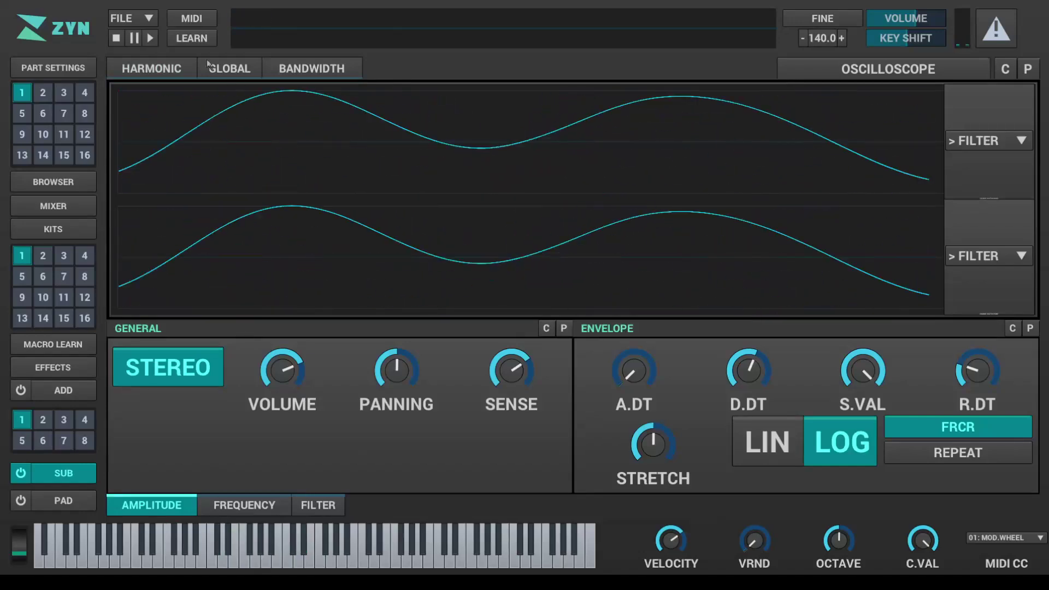
# Try 3 filter stages for the SUB harmonics, and set the number of stages to 1.
pyautogui.click(166, 73)
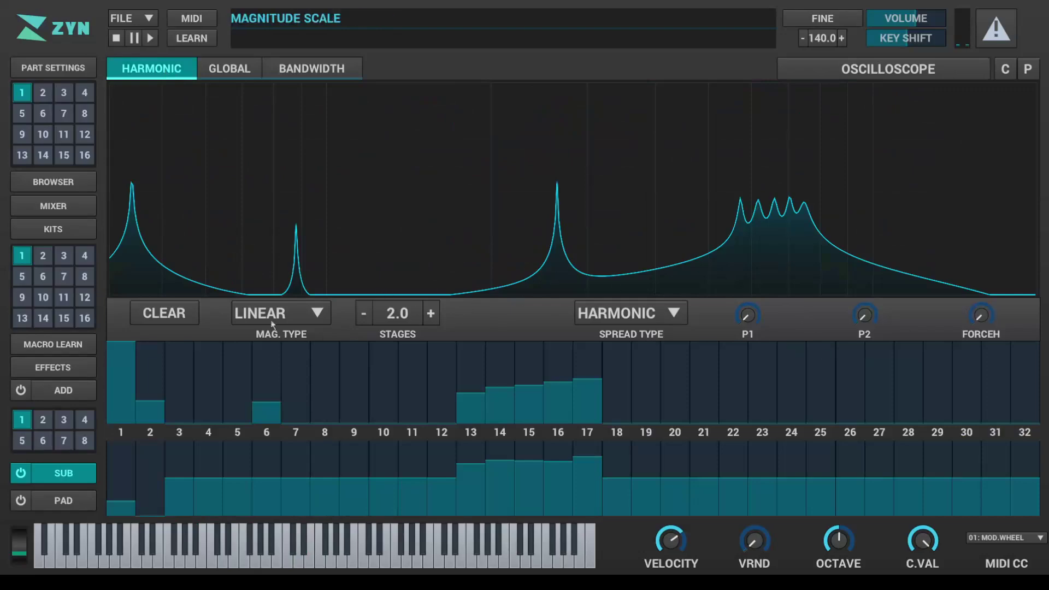
pyautogui.click(430, 318)
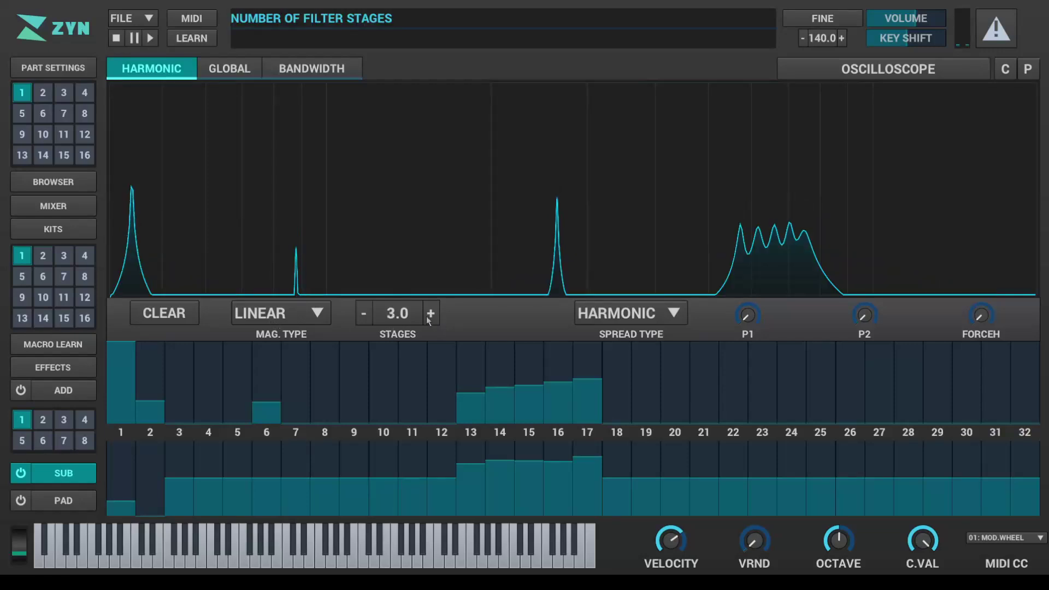
pyautogui.click(374, 316)
pyautogui.click(373, 315)
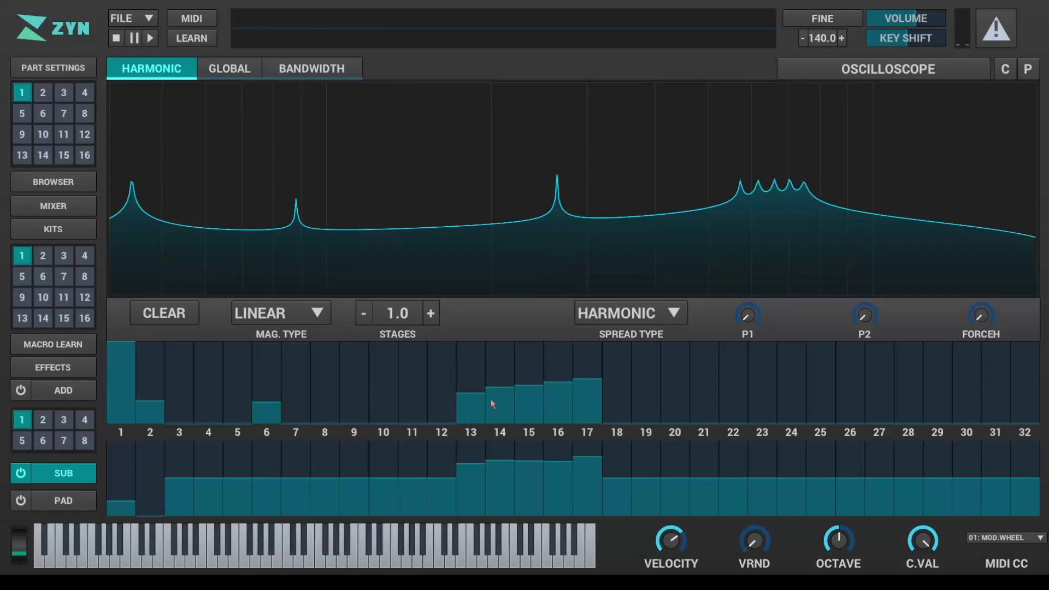
# Raise the overtone spread parameters P1 and P2 and the force-to-harmonics amount, and play test notes.
pyautogui.moveTo(757, 313); pyautogui.dragTo(765, 287)
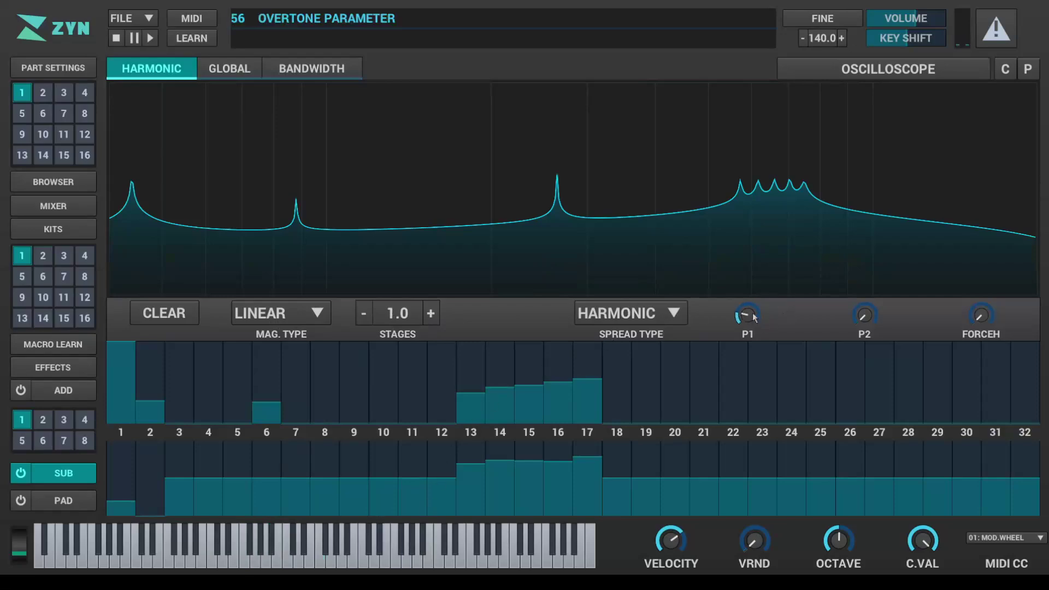
pyautogui.moveTo(858, 317); pyautogui.dragTo(863, 291)
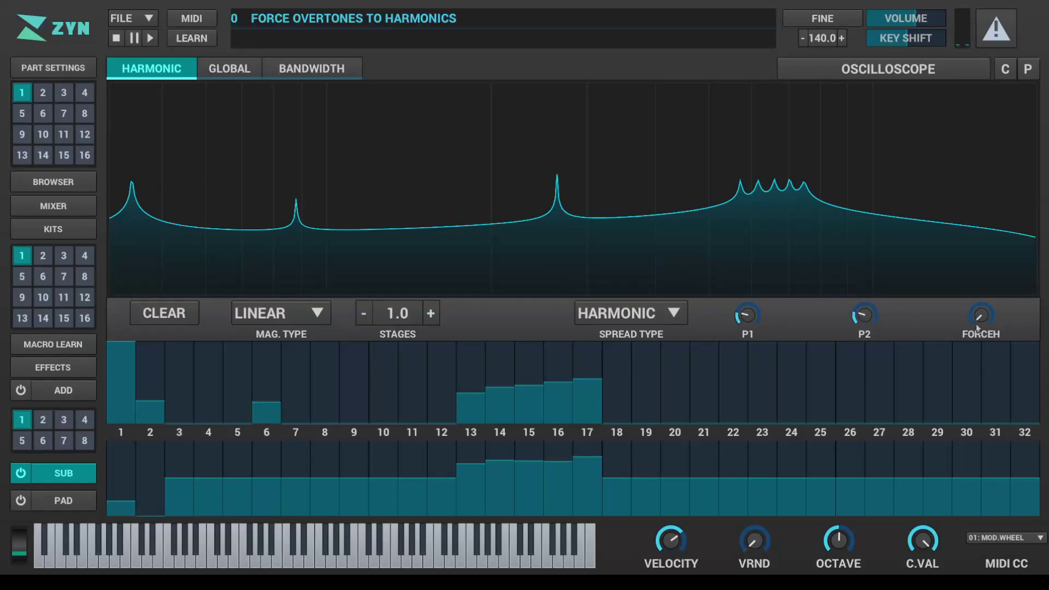
pyautogui.moveTo(979, 317); pyautogui.dragTo(981, 305)
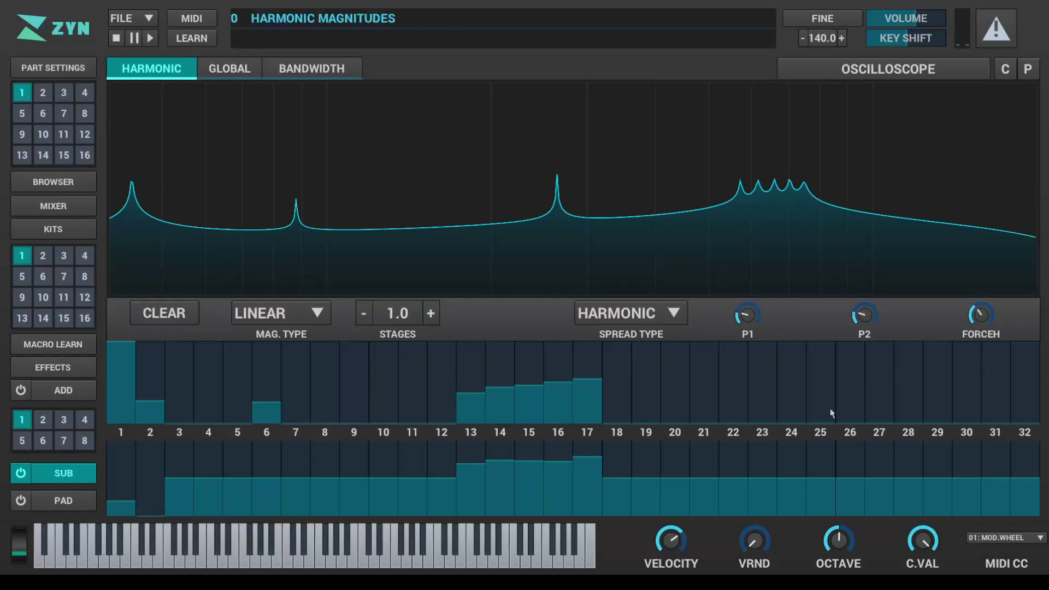
pyautogui.click(380, 541)
pyautogui.click(458, 545)
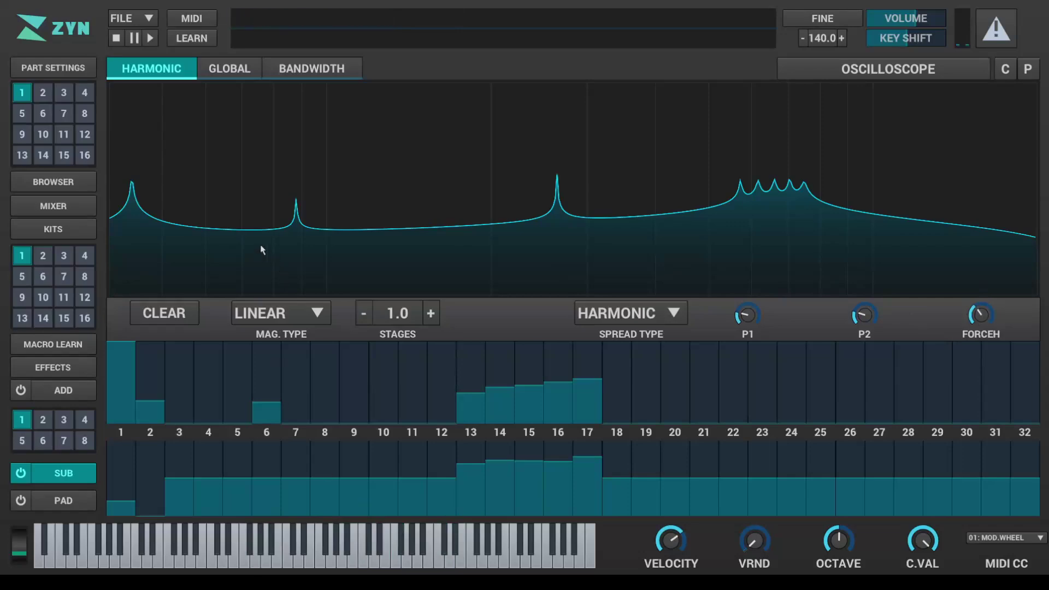
# Examine the SUB synth's global amplitude, frequency and filter settings.
pyautogui.click(238, 71)
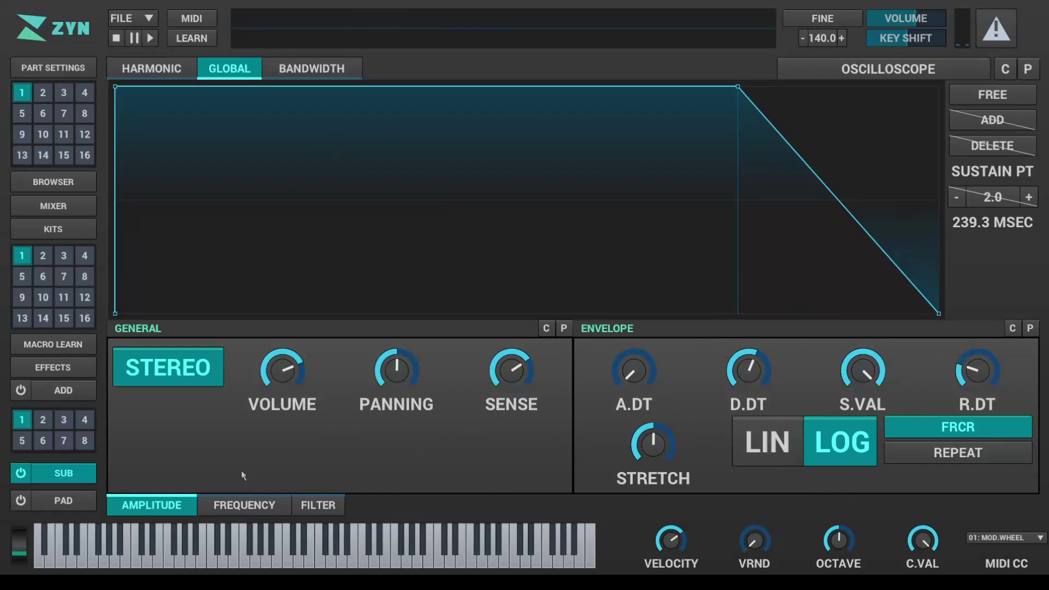
pyautogui.click(214, 509)
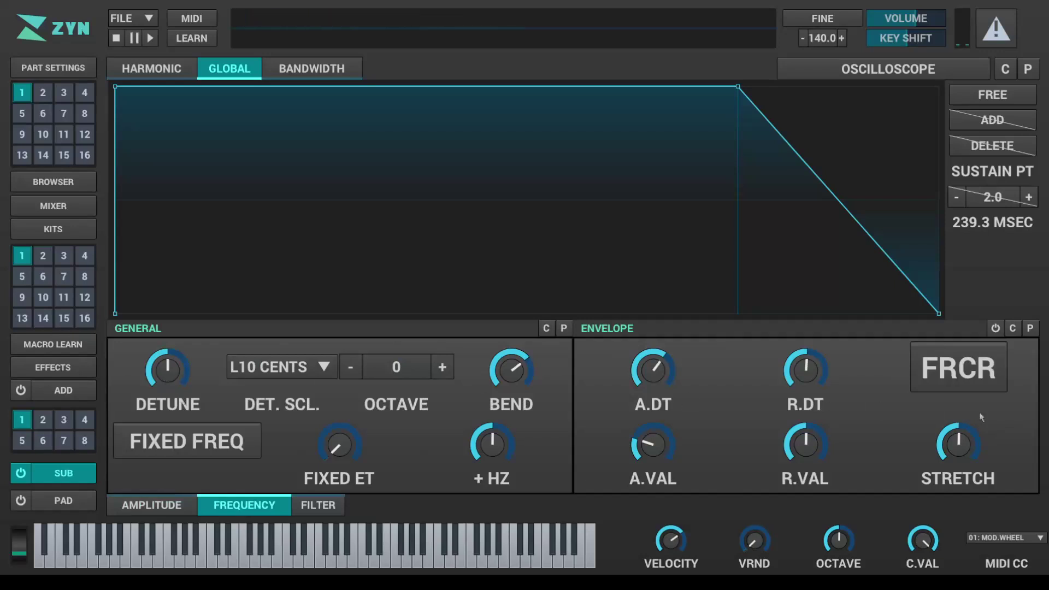
pyautogui.click(312, 505)
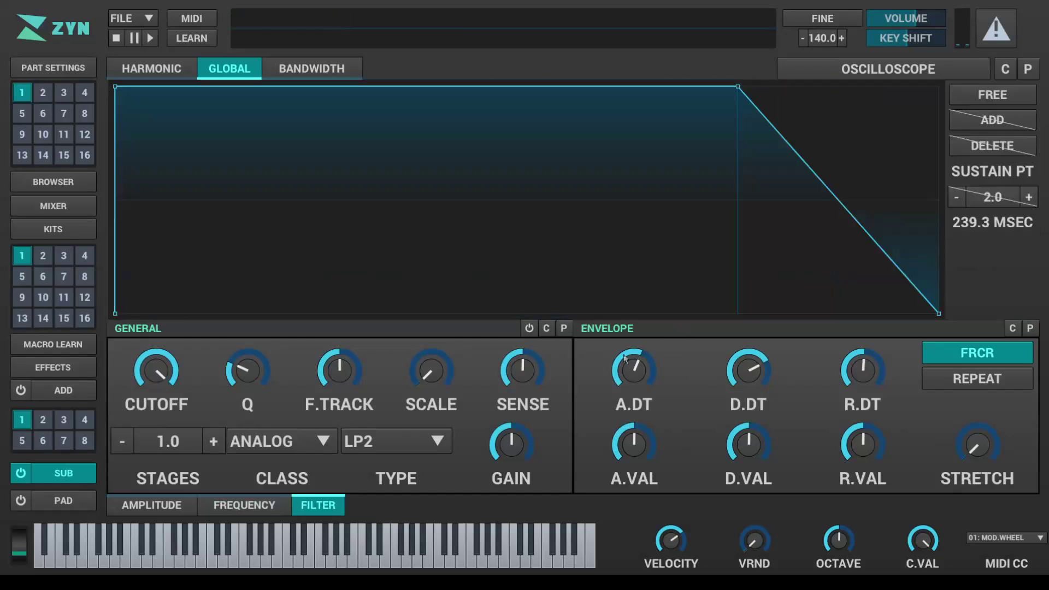
pyautogui.click(254, 507)
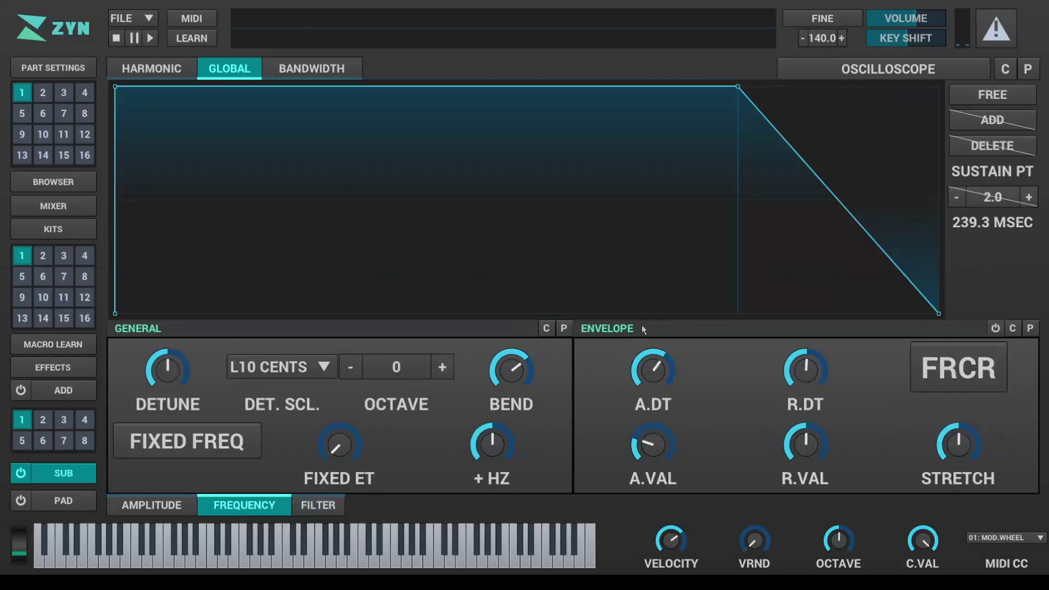
pyautogui.click(140, 509)
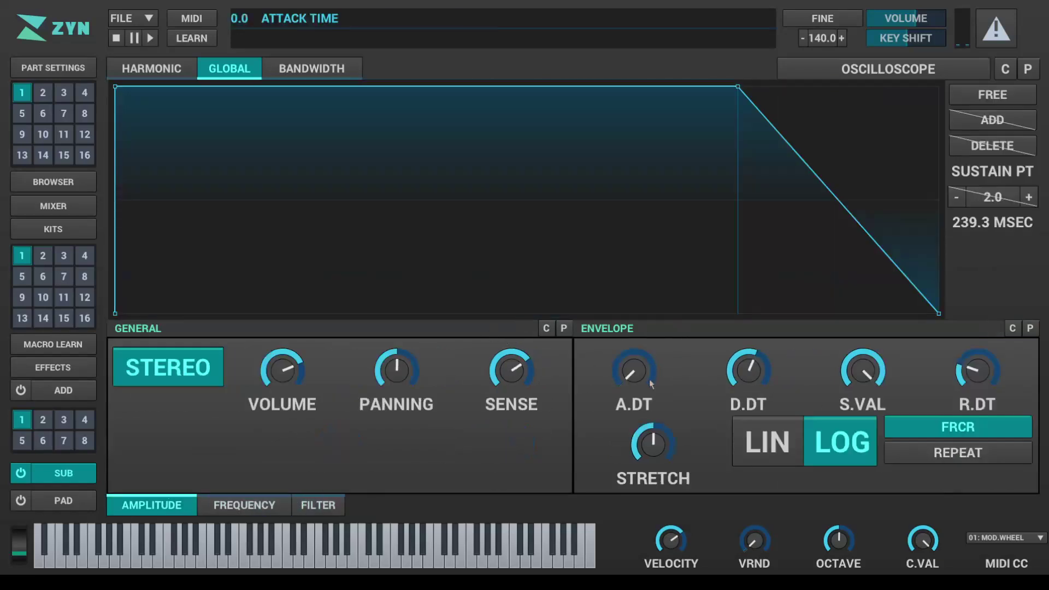
# Adjust the release end of the SUB synth's bandwidth envelope and play a few test notes.
pyautogui.click(347, 71)
pyautogui.moveTo(623, 213); pyautogui.dragTo(876, 205)
pyautogui.click(327, 553)
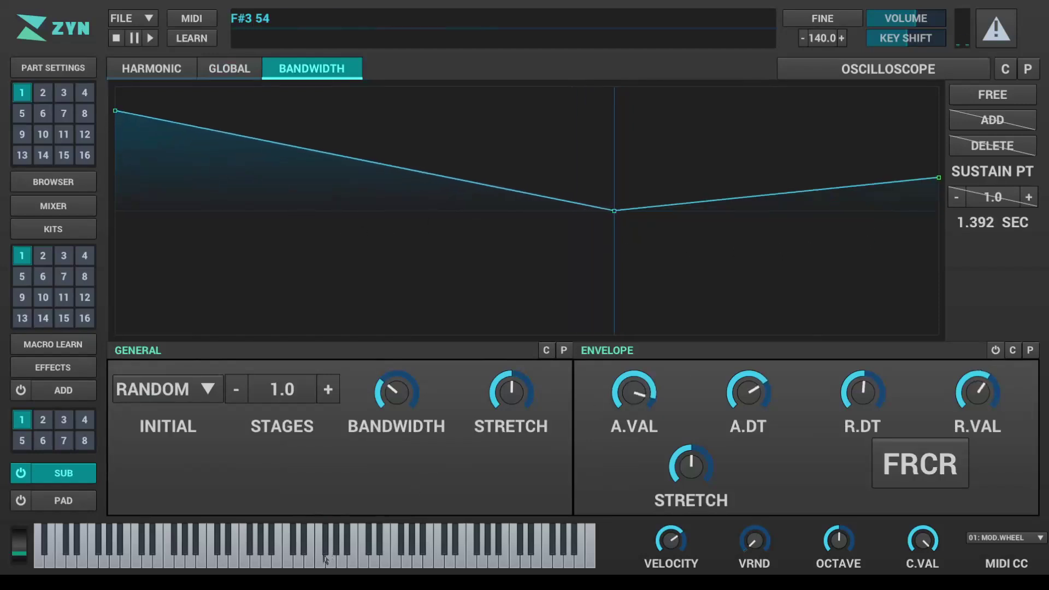
pyautogui.click(352, 549)
pyautogui.click(330, 551)
pyautogui.click(299, 557)
# Keep the harmonics' initialization on RANDOM, raise the overall bandwidth well above the middle, and play test notes.
pyautogui.click(201, 399)
pyautogui.click(192, 418)
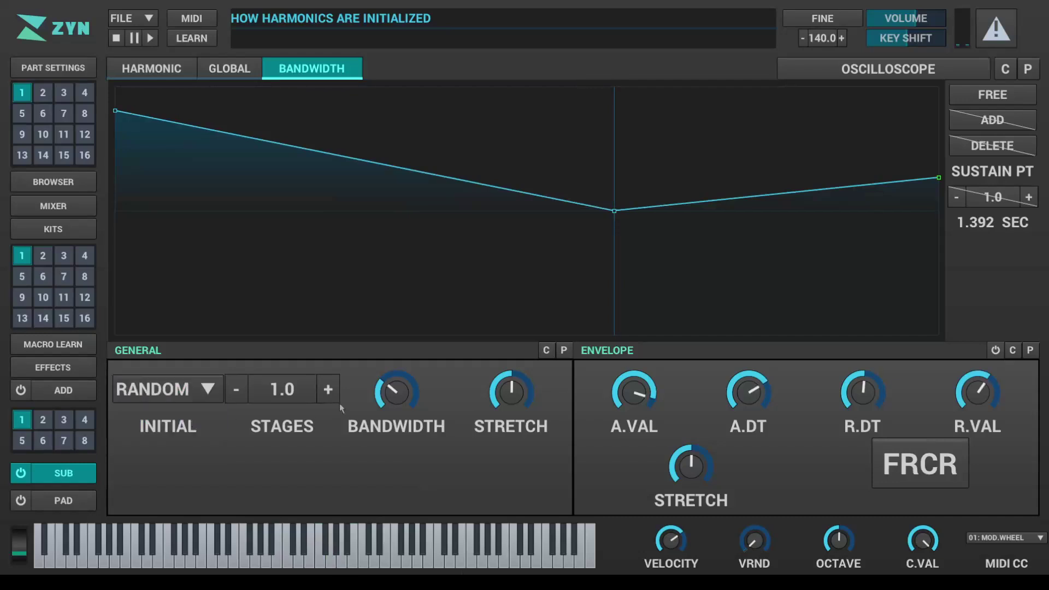
pyautogui.scroll(5, 410, 376)
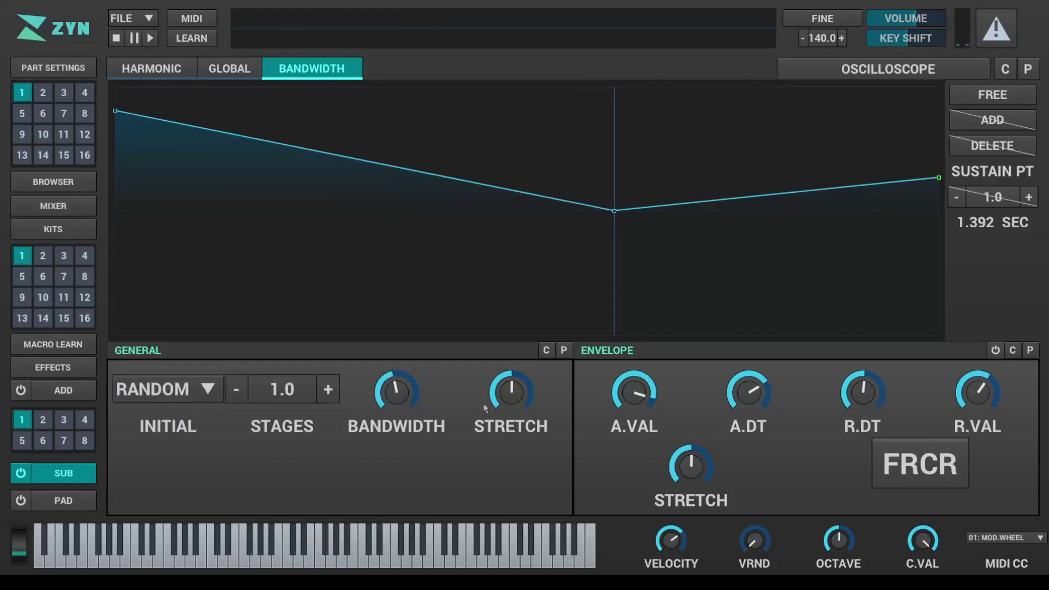
pyautogui.click(310, 557)
pyautogui.click(289, 558)
pyautogui.click(362, 554)
pyautogui.click(363, 555)
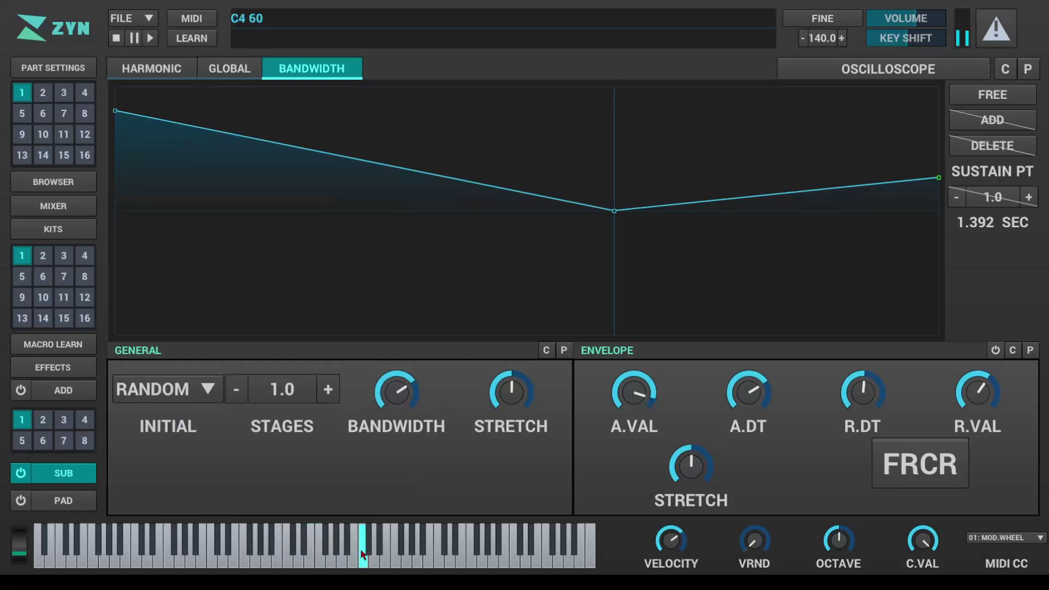
pyautogui.click(320, 555)
pyautogui.click(320, 554)
# Lower the SUB synth's overall bandwidth to a small amount and play test notes to compare the sound.
pyautogui.moveTo(396, 393); pyautogui.dragTo(382, 453)
pyautogui.click(325, 542)
pyautogui.moveTo(326, 541)
pyautogui.mouseDown()
pyautogui.moveTo(379, 540)
pyautogui.moveTo(327, 540)
pyautogui.mouseUp()
pyautogui.moveTo(394, 402); pyautogui.dragTo(396, 392)
pyautogui.click(277, 554)
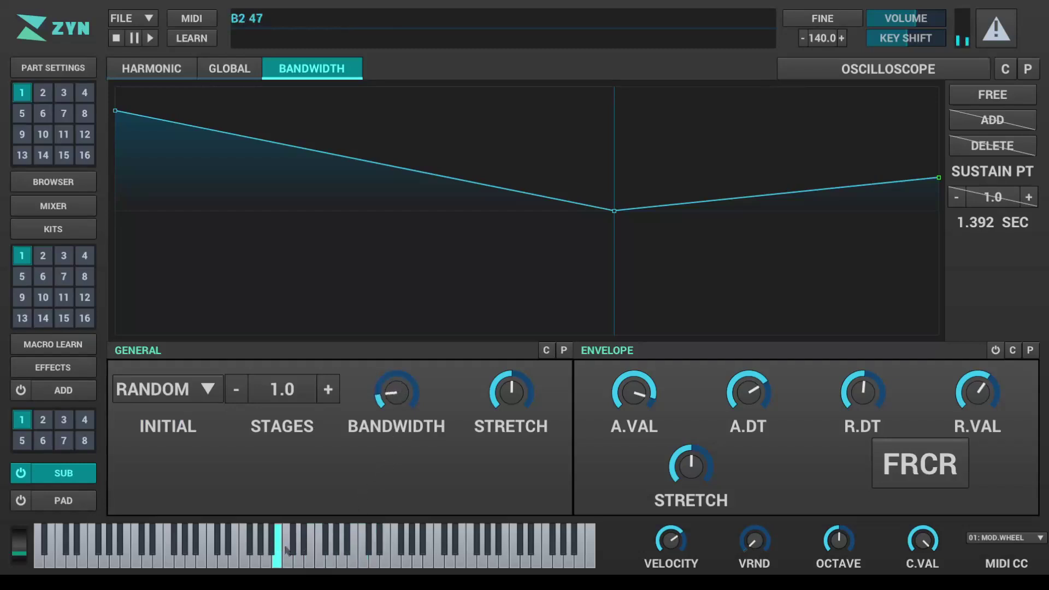
pyautogui.click(320, 554)
pyautogui.click(352, 554)
# View the waveform on the oscilloscope while sweeping notes from high to low, and return to the harmonic spectrum.
pyautogui.click(951, 70)
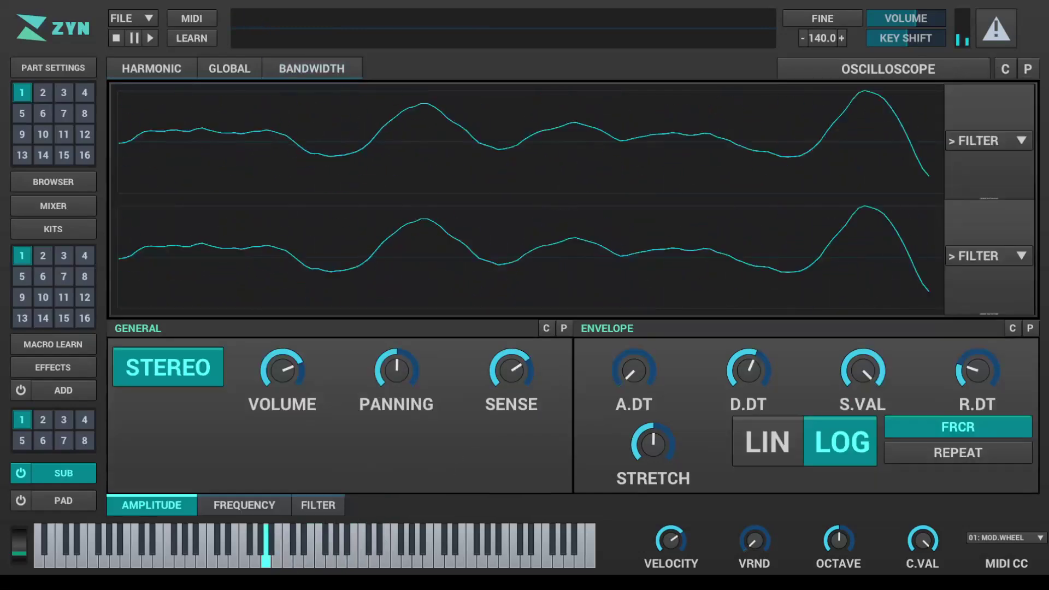
pyautogui.moveTo(417, 556); pyautogui.dragTo(152, 560)
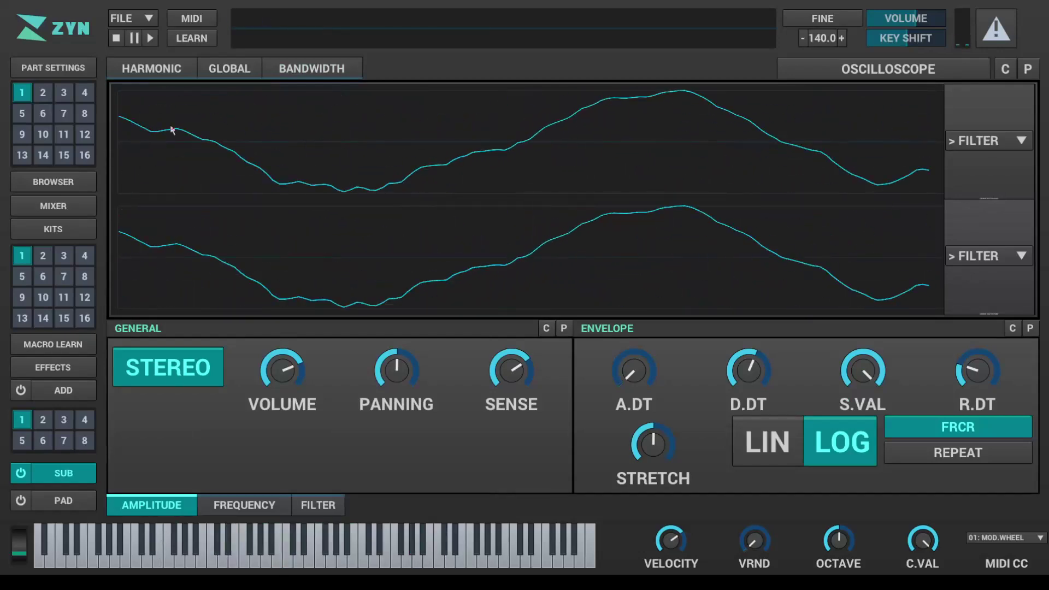
pyautogui.click(189, 76)
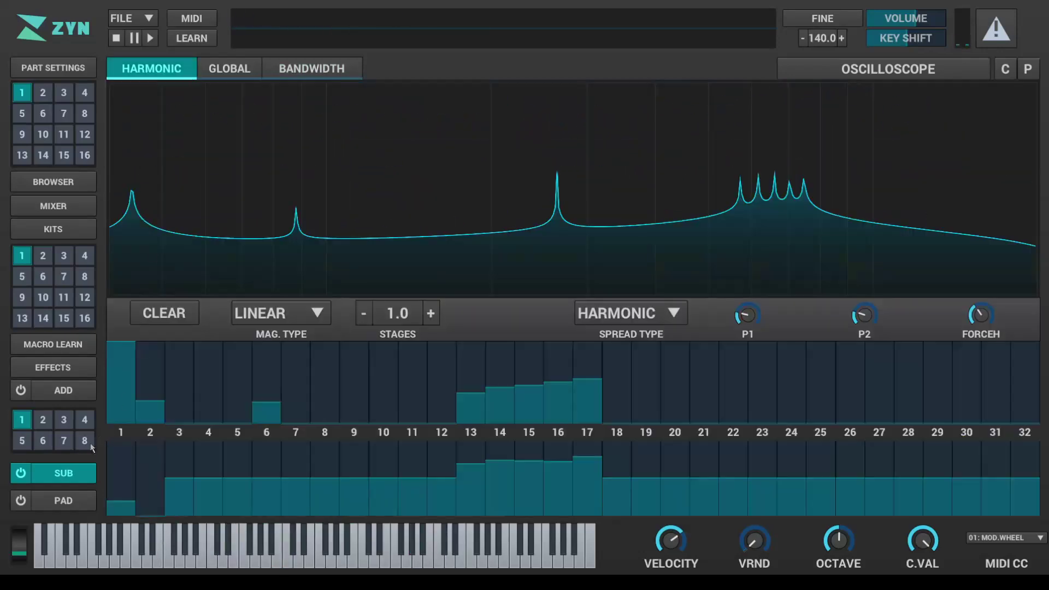
# Enable the PAD synth with the SUB synth turned off, and play test notes.
pyautogui.click(32, 506)
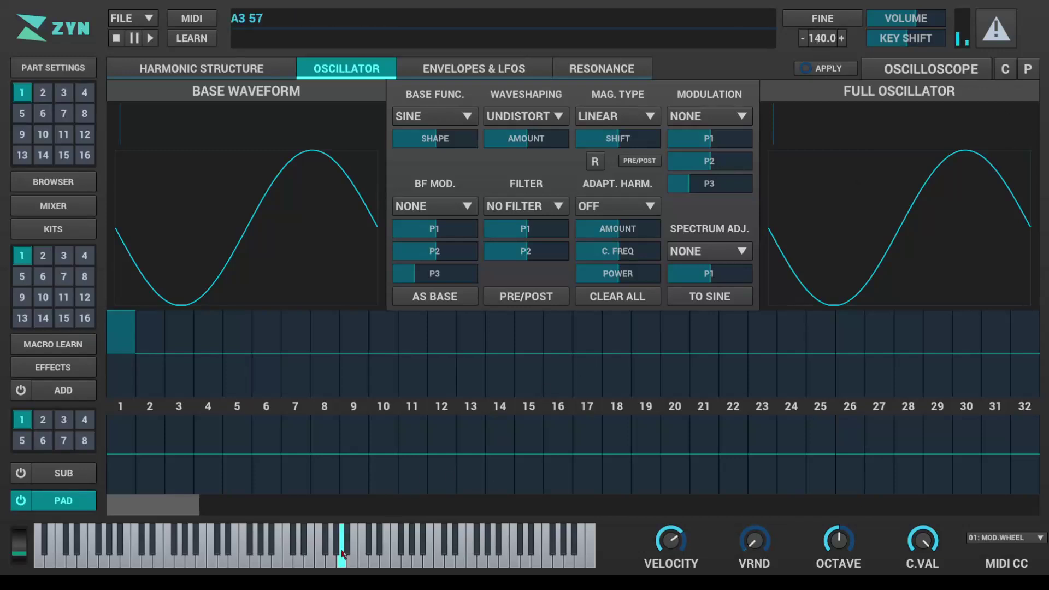
pyautogui.click(260, 557)
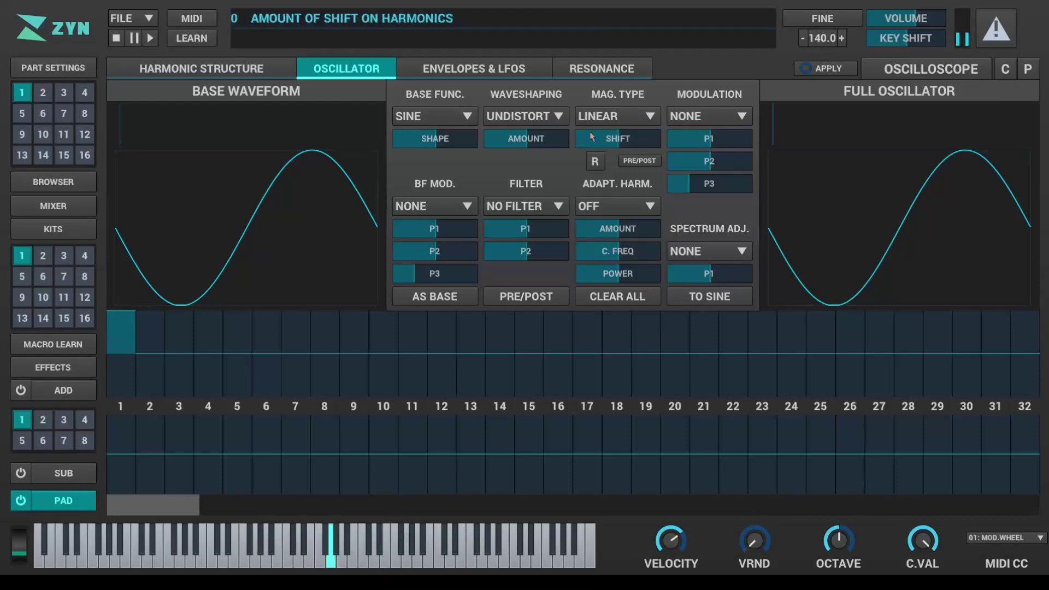
# Examine the PAD synth's harmonic structure, oscillator, resonance, and the envelopes and LFOs for amplitude, frequency and filter.
pyautogui.click(216, 68)
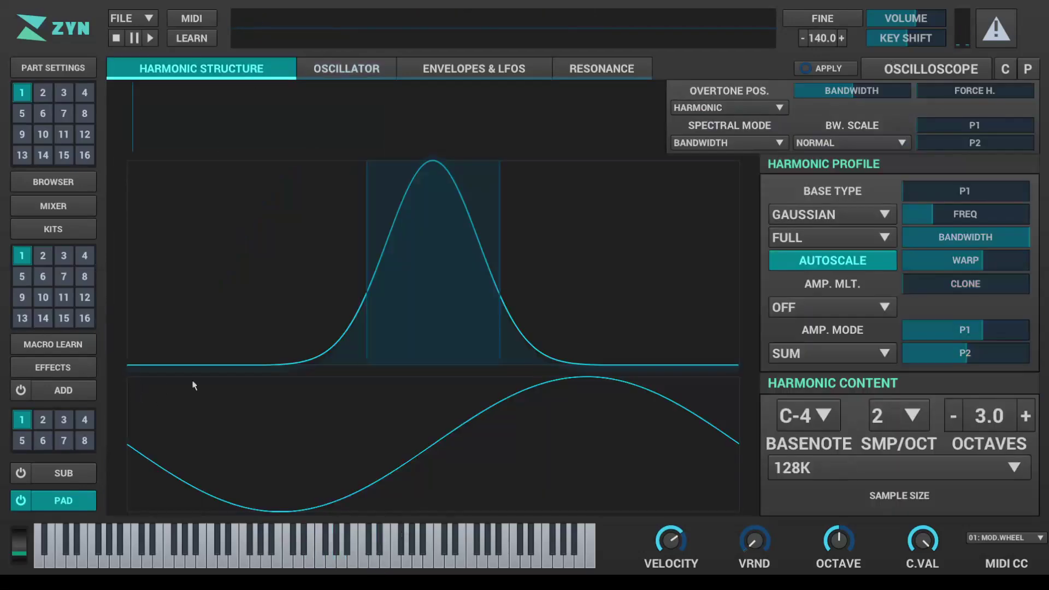
pyautogui.click(325, 72)
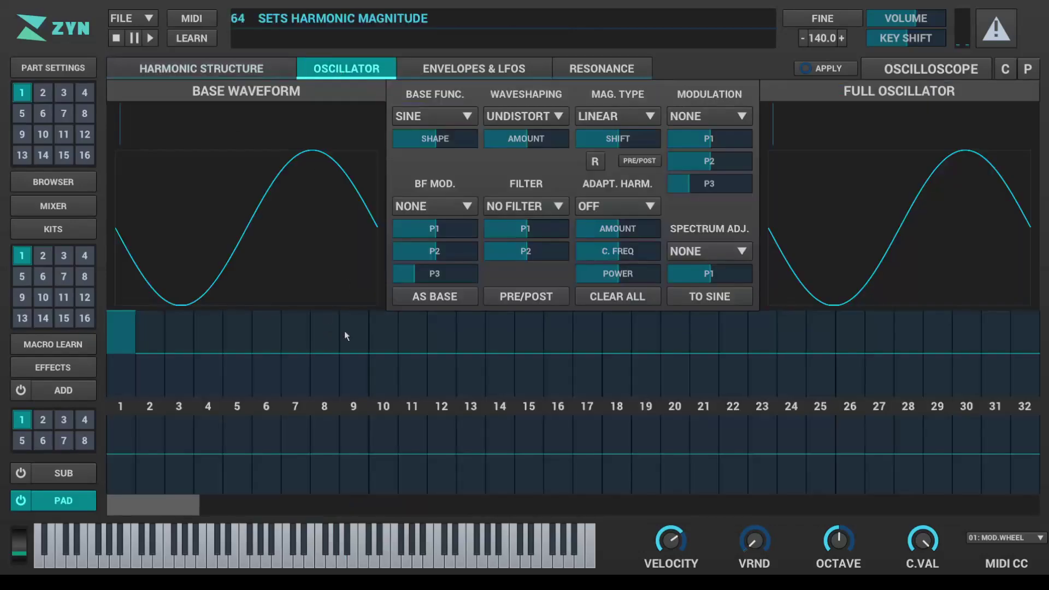
pyautogui.click(429, 76)
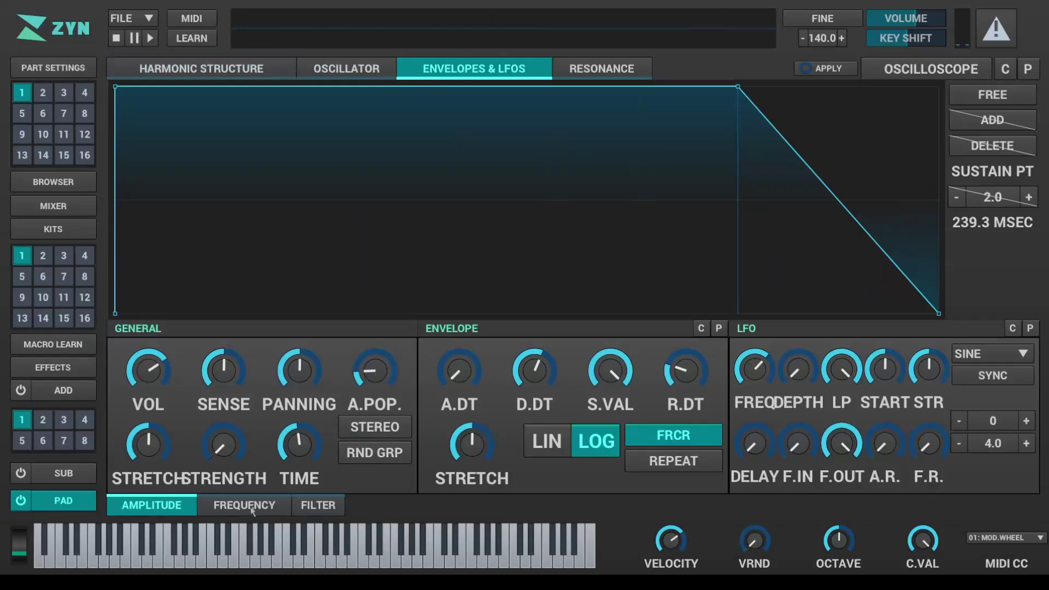
pyautogui.click(269, 511)
pyautogui.click(324, 511)
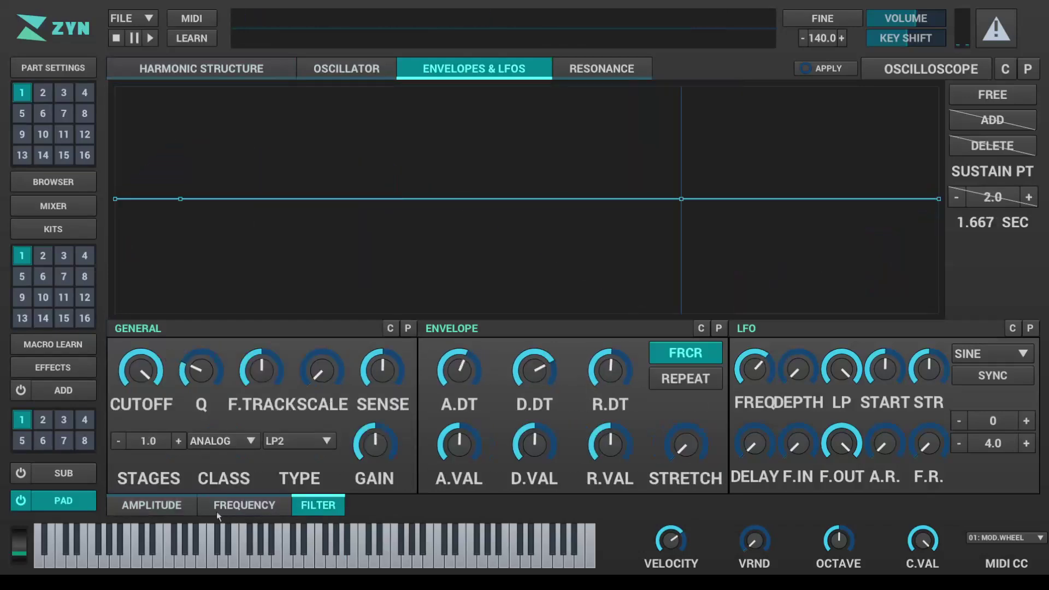
pyautogui.click(249, 510)
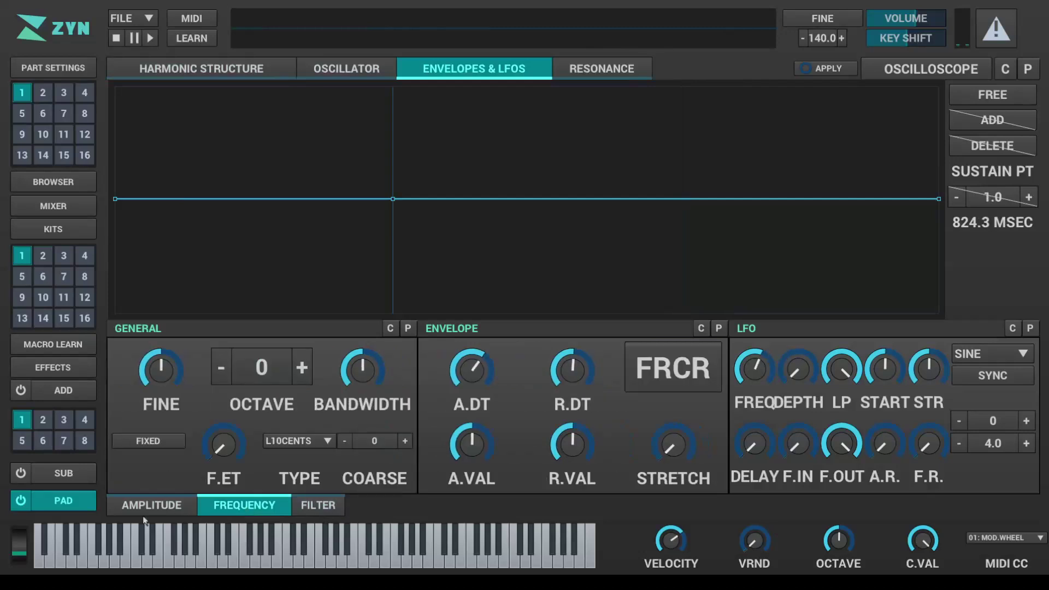
pyautogui.click(174, 507)
pyautogui.click(643, 75)
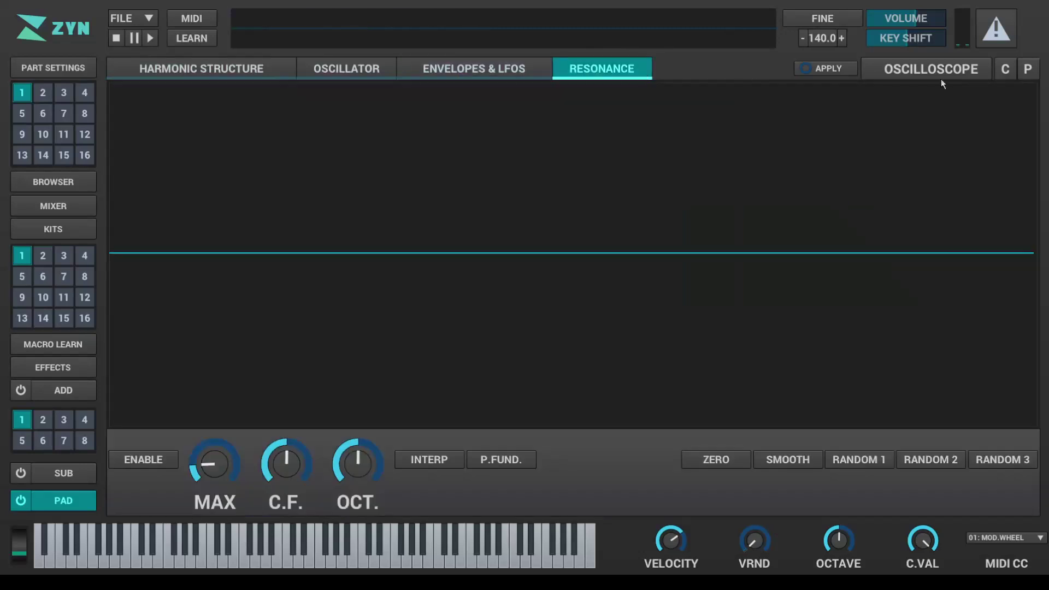
pyautogui.click(254, 71)
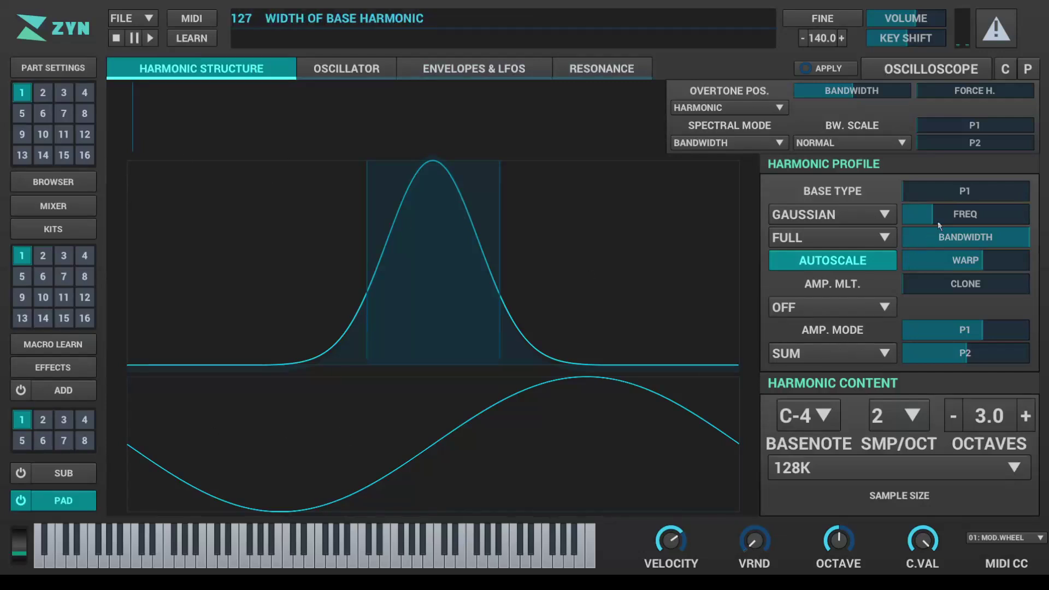
# Raise the PAD harmonic profile's P1, frequency, warp and clone, reduce its bandwidth, and apply the new shape.
pyautogui.moveTo(962, 199)
pyautogui.mouseDown()
pyautogui.moveTo(975, 181)
pyautogui.moveTo(993, 186)
pyautogui.moveTo(990, 206)
pyautogui.moveTo(1019, 209)
pyautogui.moveTo(974, 240)
pyautogui.moveTo(937, 239)
pyautogui.moveTo(973, 276)
pyautogui.moveTo(1026, 282)
pyautogui.mouseUp()
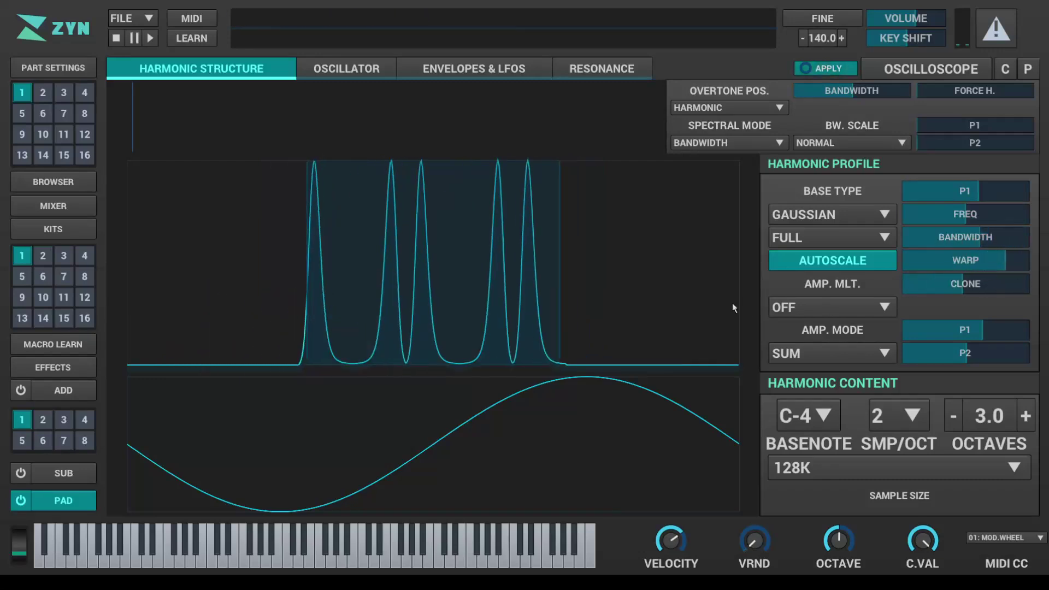
pyautogui.click(829, 69)
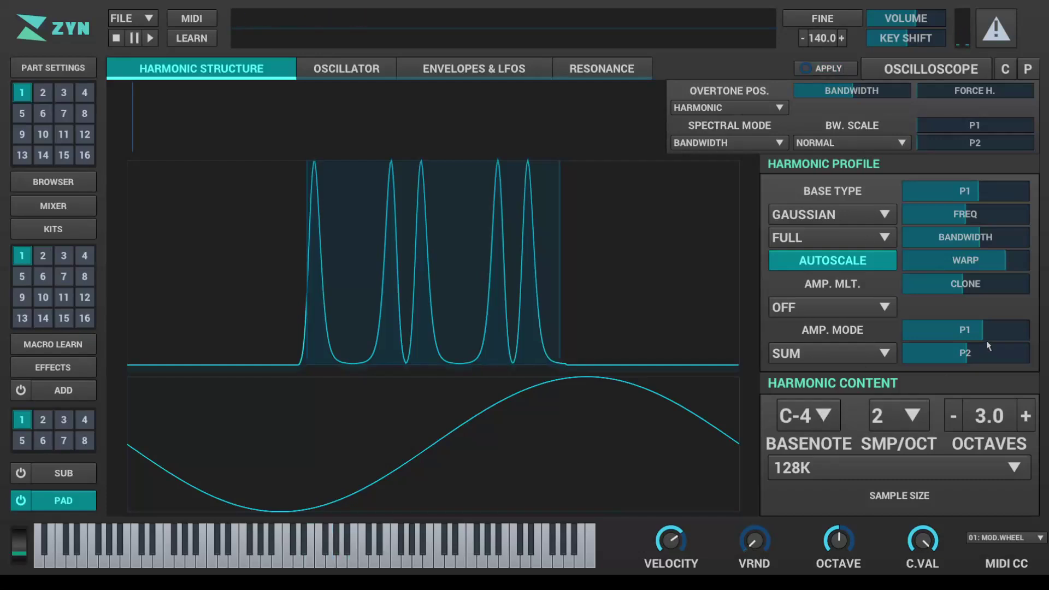
# Try the GAUSS amplitude multiplier on the harmonic profile, switch it to SINE, and apply it while playing test notes.
pyautogui.click(837, 309)
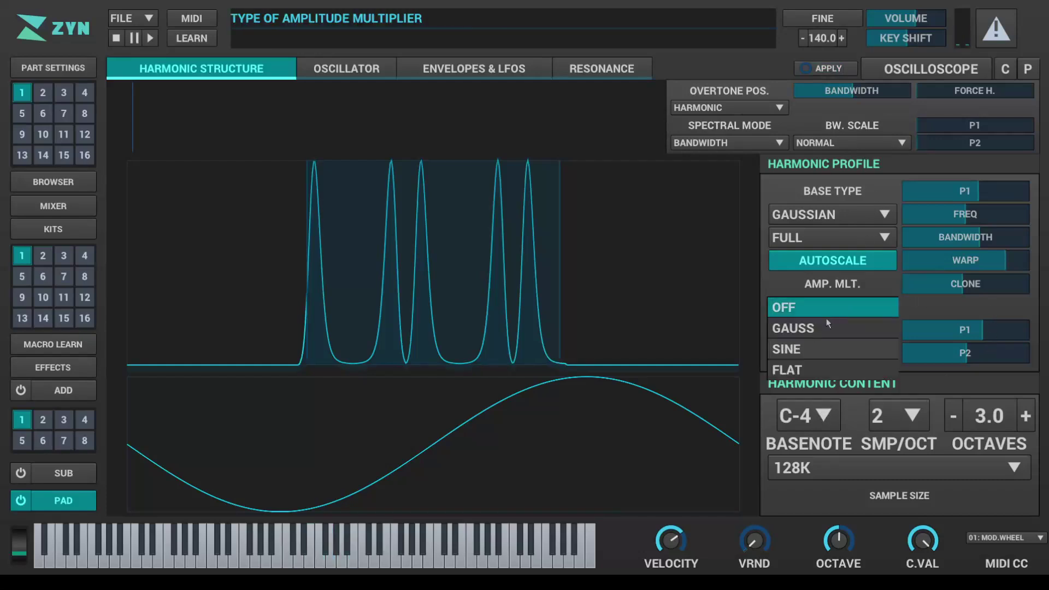
pyautogui.click(827, 327)
pyautogui.click(828, 309)
pyautogui.click(816, 330)
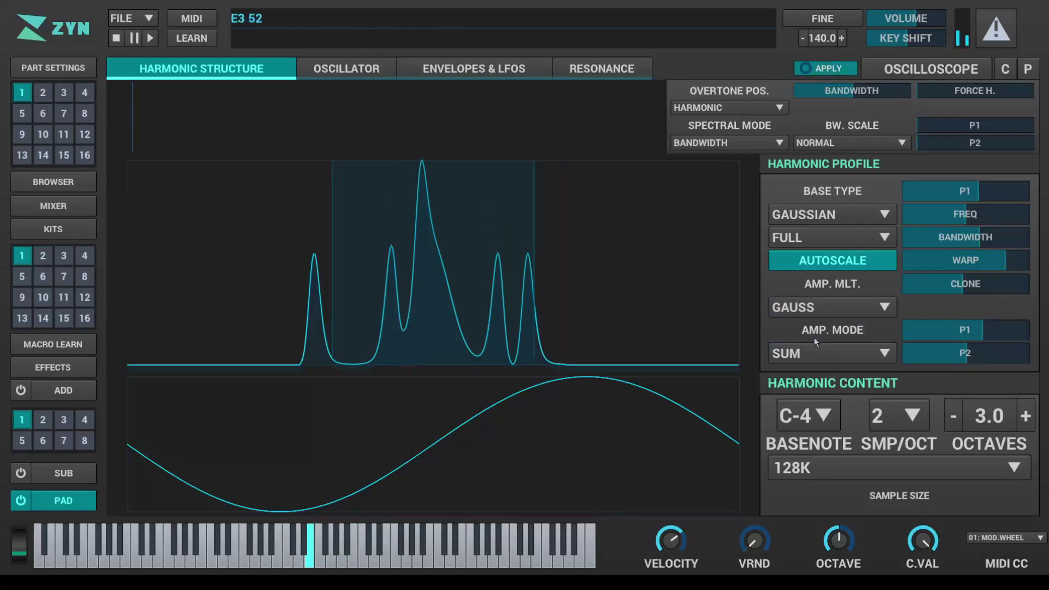
pyautogui.click(814, 304)
pyautogui.click(812, 347)
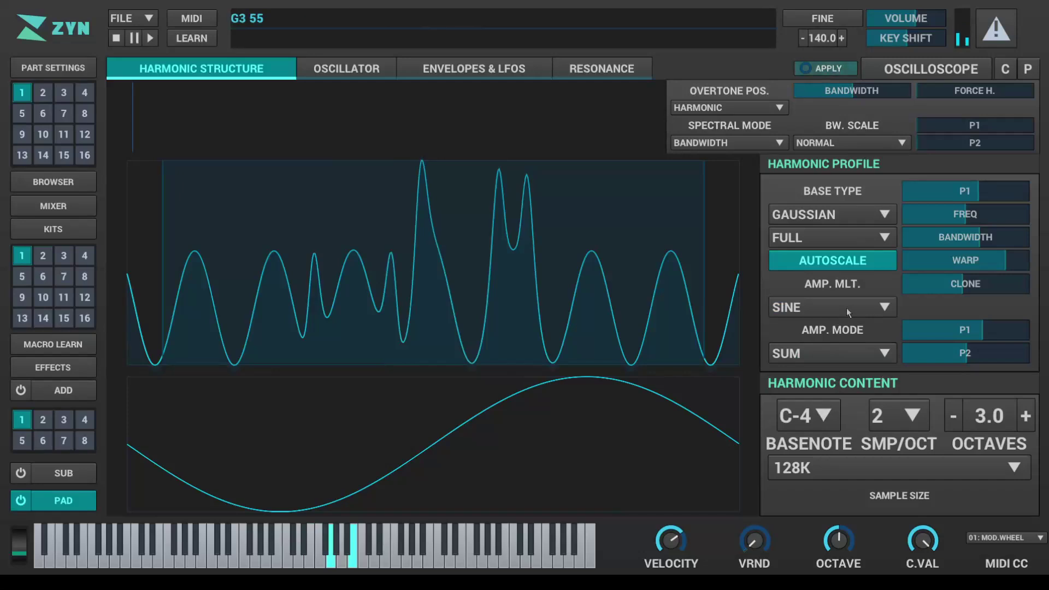
pyautogui.click(832, 70)
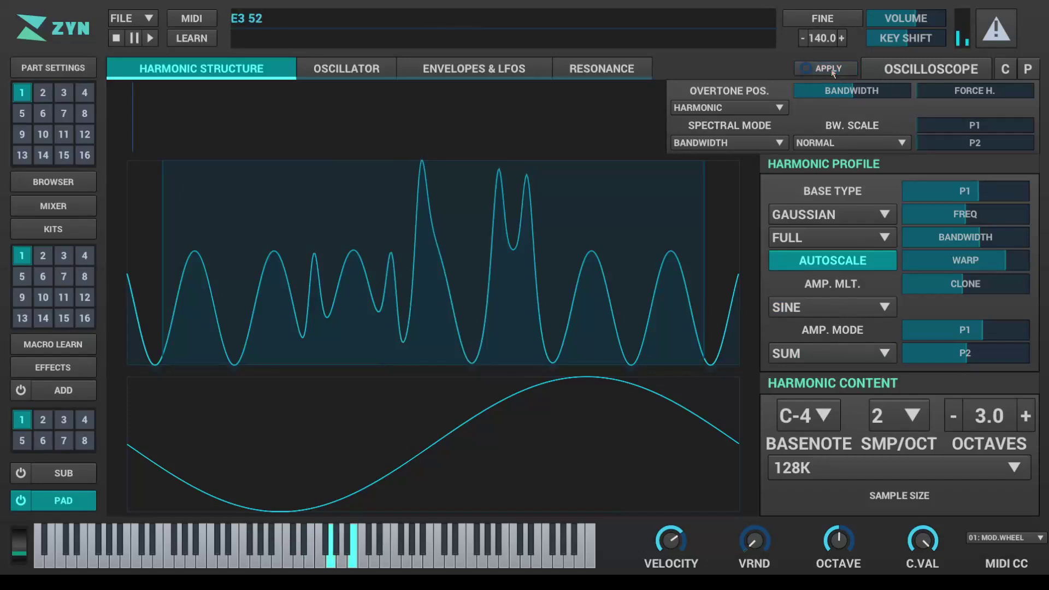
# Try the MULT and DIV1 amplitude modes on the harmonic profile, return to SUM, and apply.
pyautogui.click(839, 354)
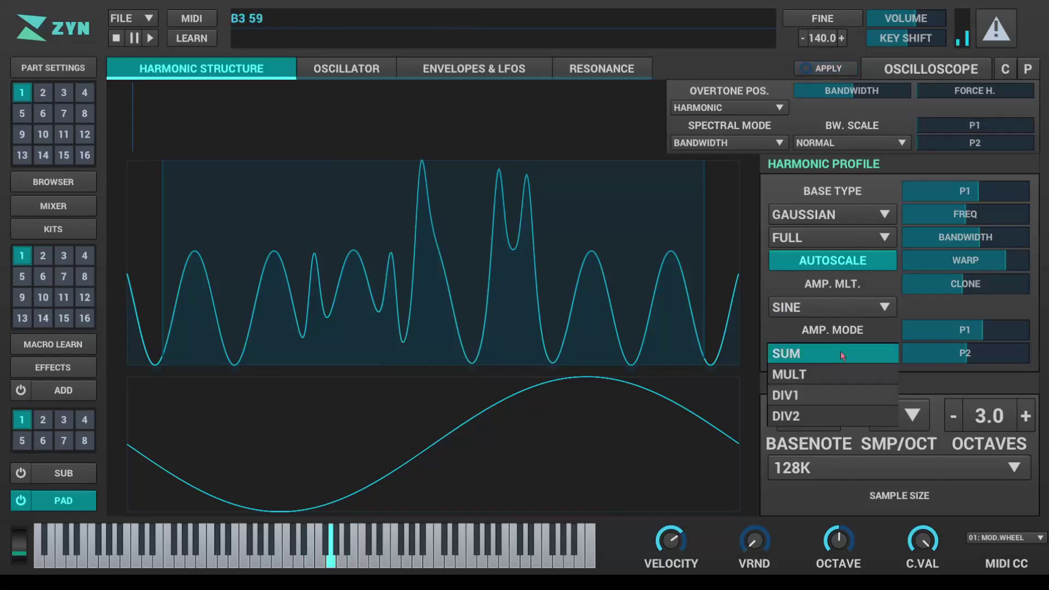
pyautogui.click(820, 377)
pyautogui.click(828, 351)
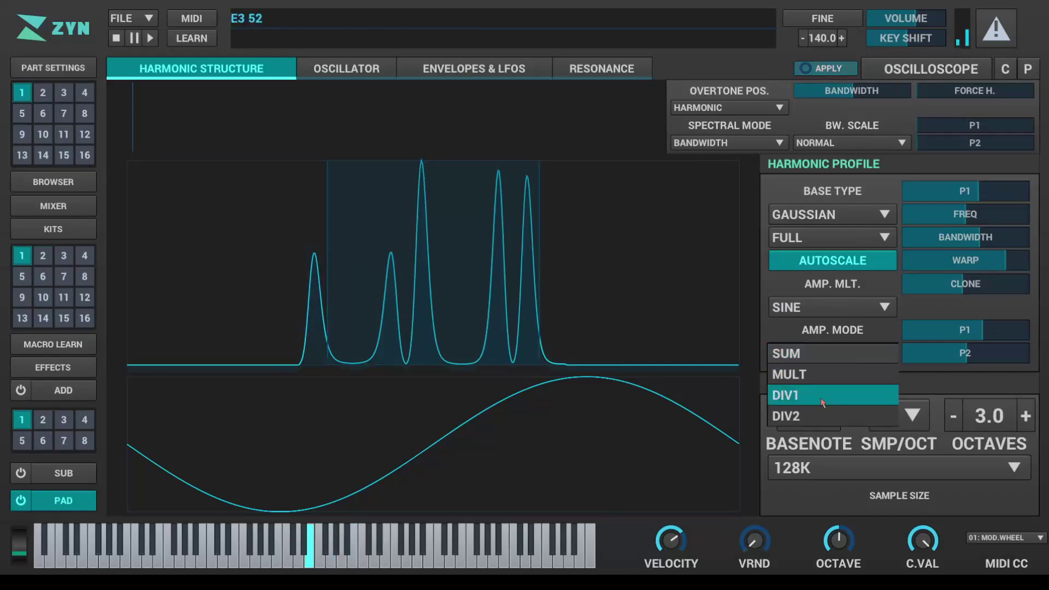
pyautogui.click(822, 402)
pyautogui.click(811, 351)
pyautogui.click(812, 352)
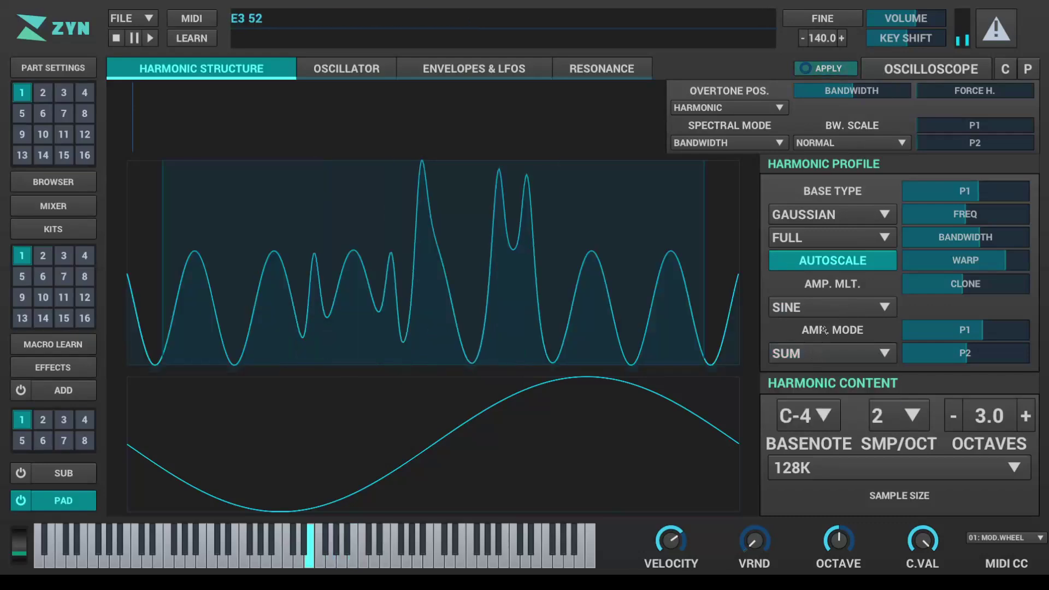
pyautogui.click(851, 68)
# Raise the overall bandwidth and the overtones' force, P1 and P2, apply them, and check the waveform on the oscilloscope.
pyautogui.moveTo(874, 90); pyautogui.dragTo(904, 93)
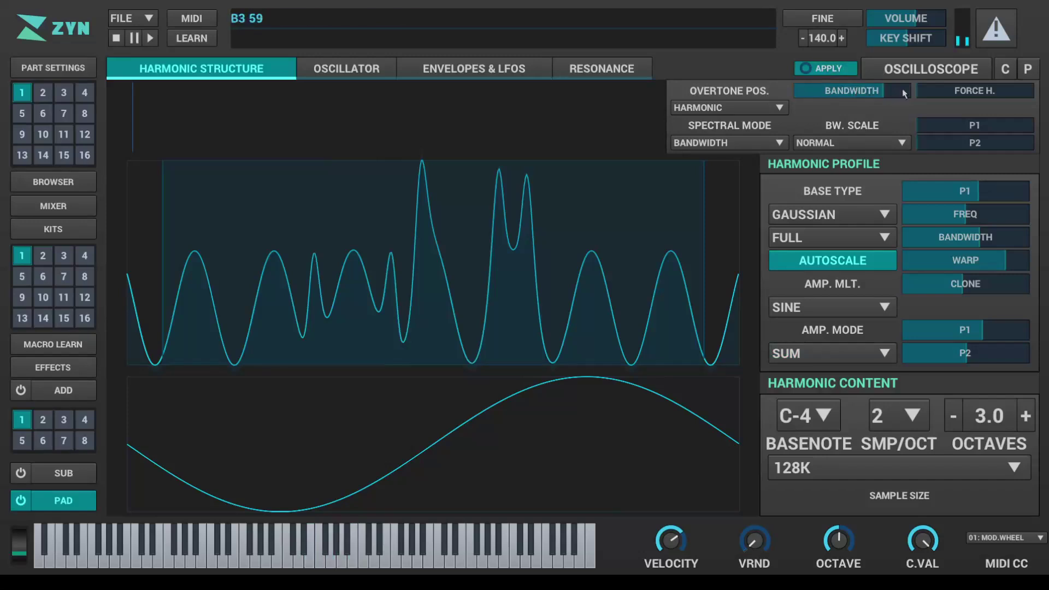
pyautogui.click(961, 96)
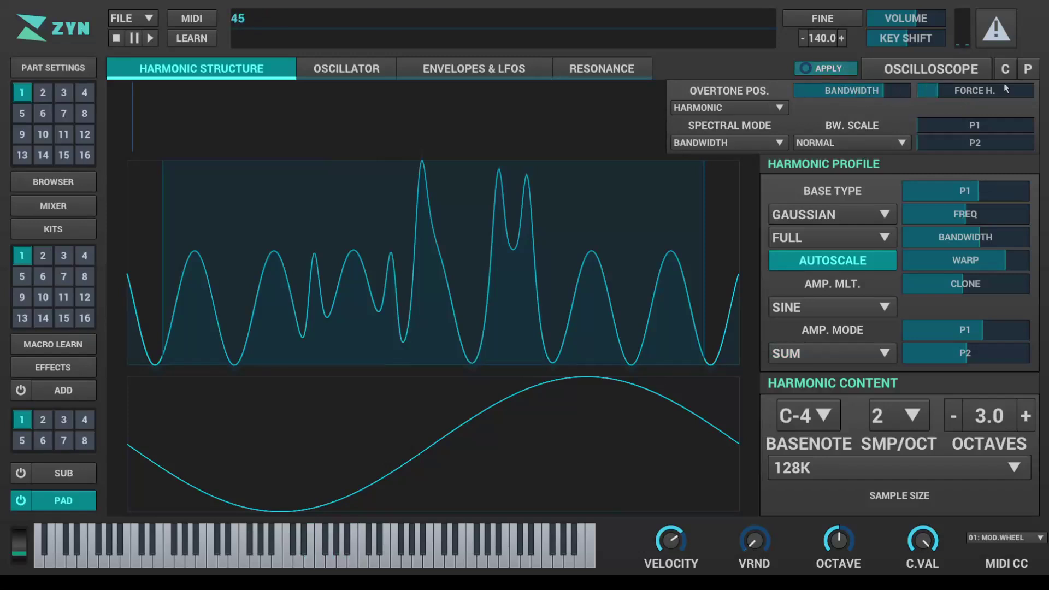
pyautogui.click(984, 146)
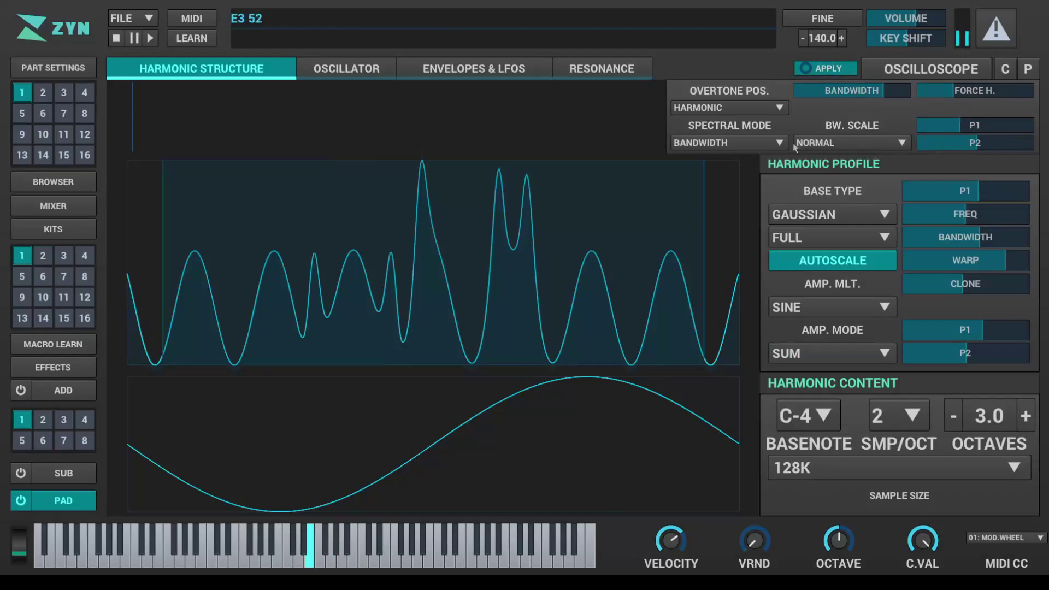
pyautogui.click(825, 69)
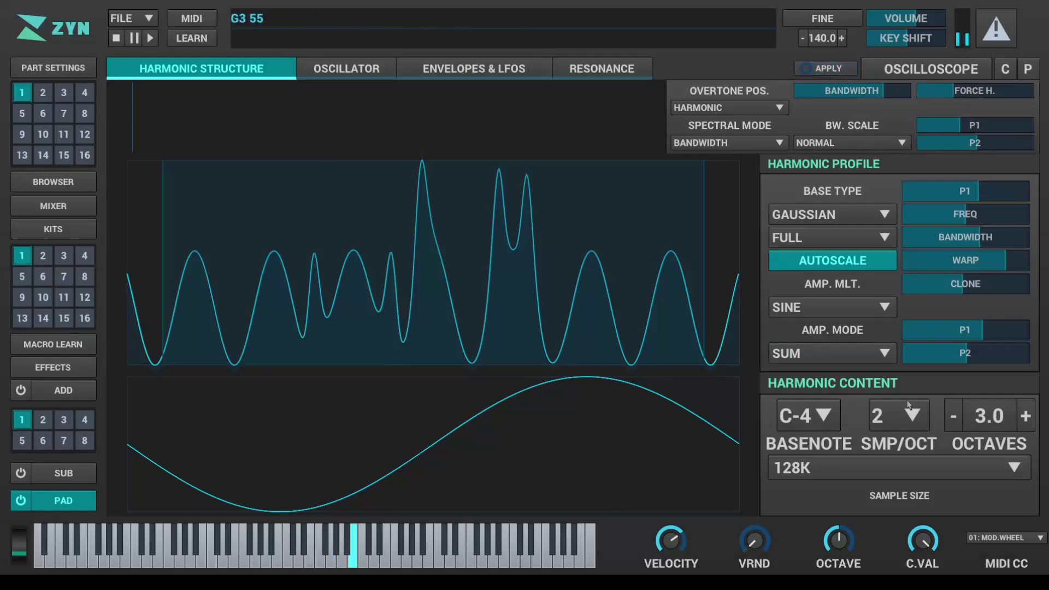
pyautogui.click(912, 71)
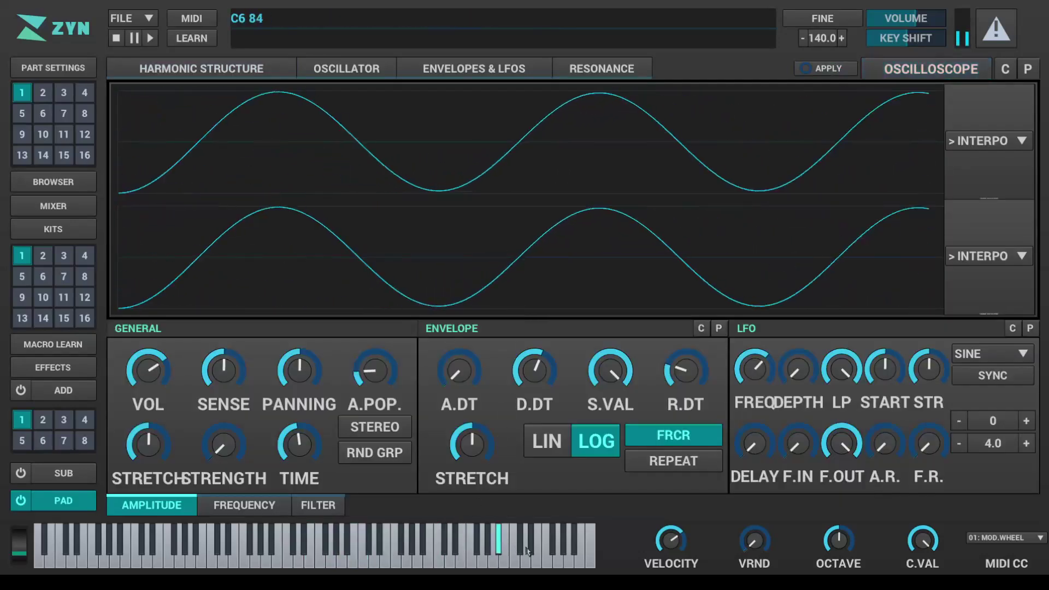
pyautogui.click(228, 62)
# Raise the amplitude multiplier's P1 and P2, reduce the harmonic content's octaves to 0, and apply the changes.
pyautogui.moveTo(984, 355); pyautogui.dragTo(1020, 328)
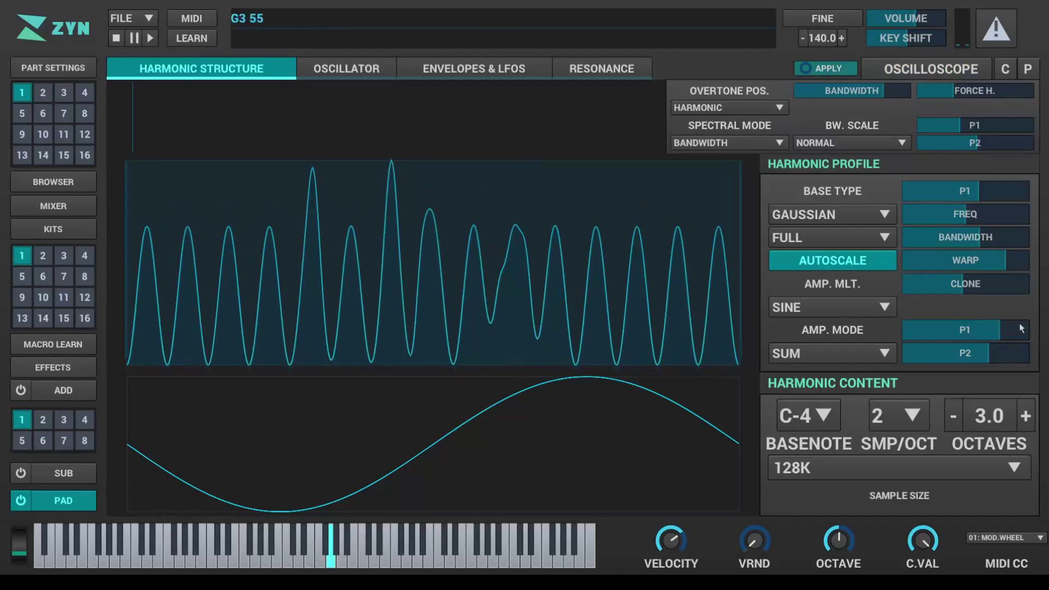
pyautogui.click(837, 68)
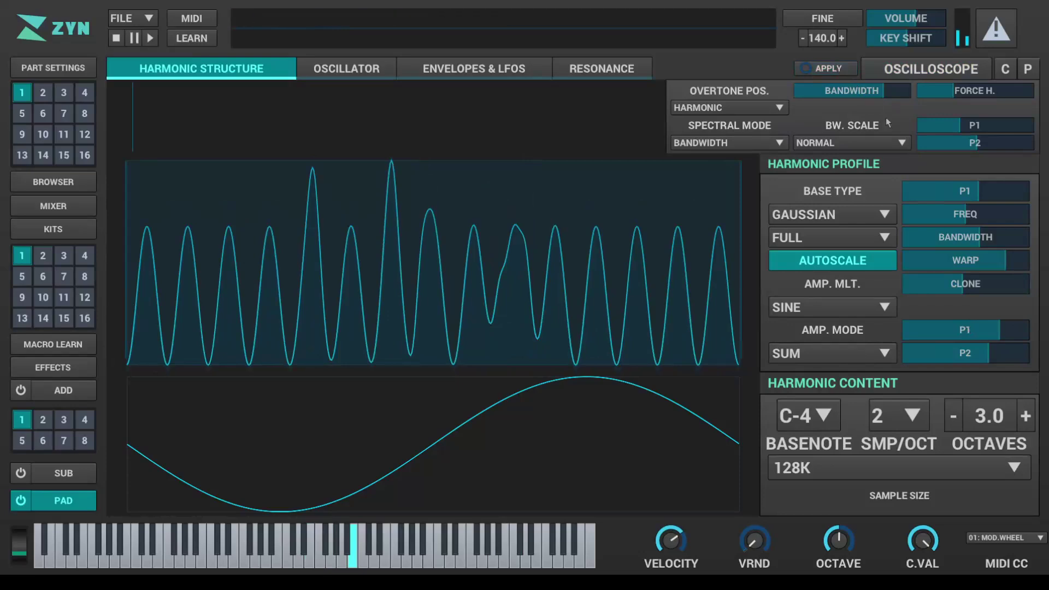
pyautogui.click(952, 417)
pyautogui.click(953, 417)
pyautogui.click(953, 416)
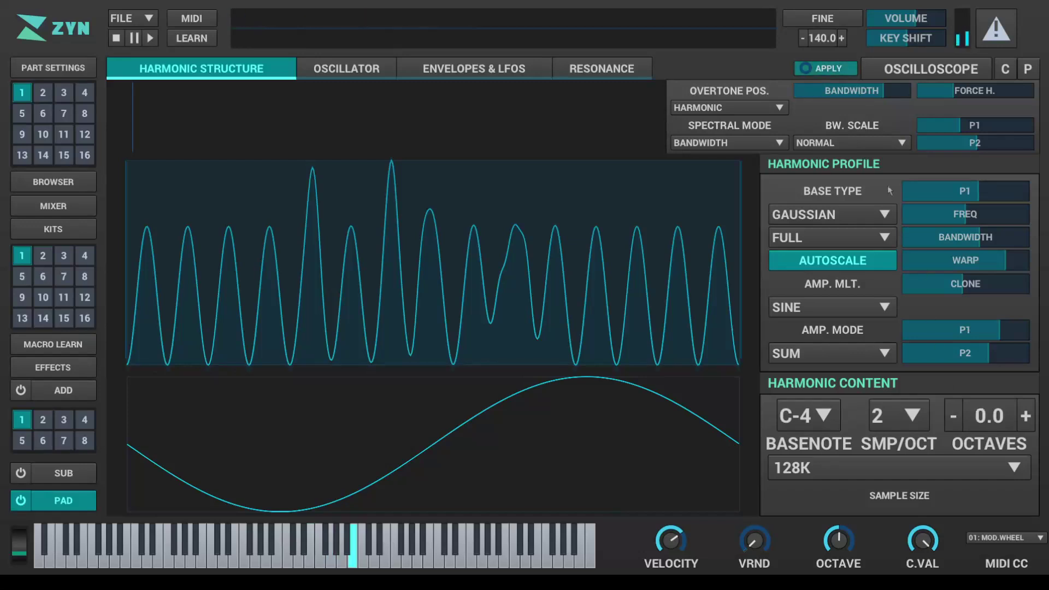
pyautogui.click(826, 69)
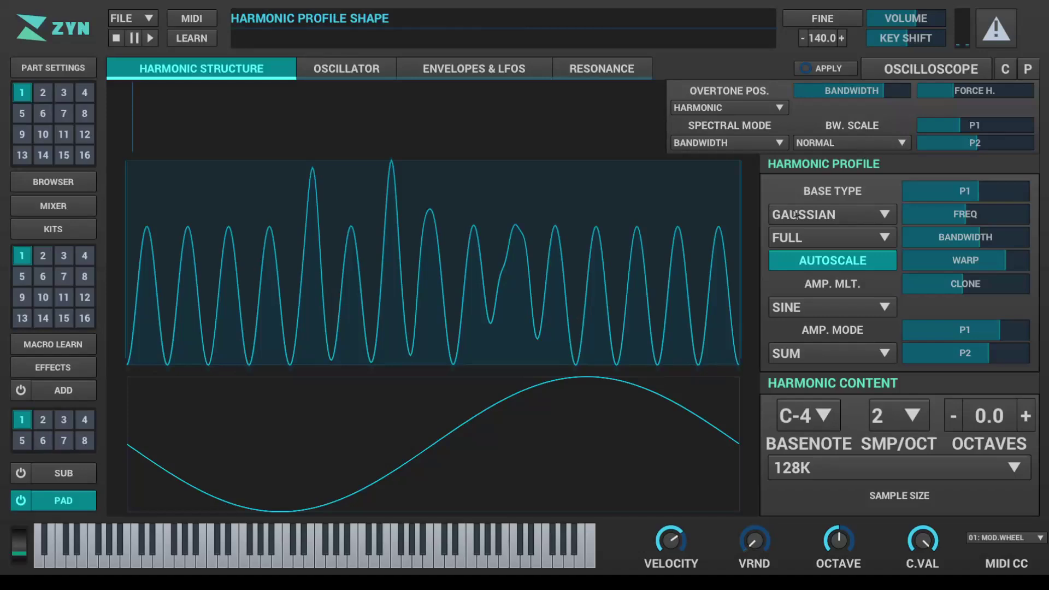
# Review the PAD synth's oscillator, envelopes and LFOs, and resonance, and return to its harmonic structure.
pyautogui.click(369, 68)
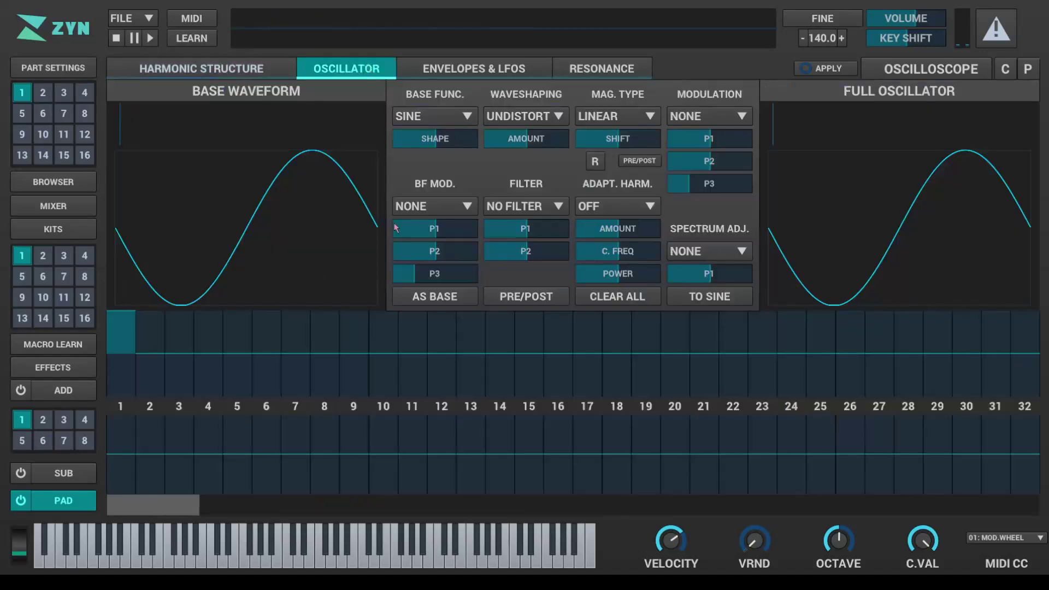
pyautogui.click(425, 66)
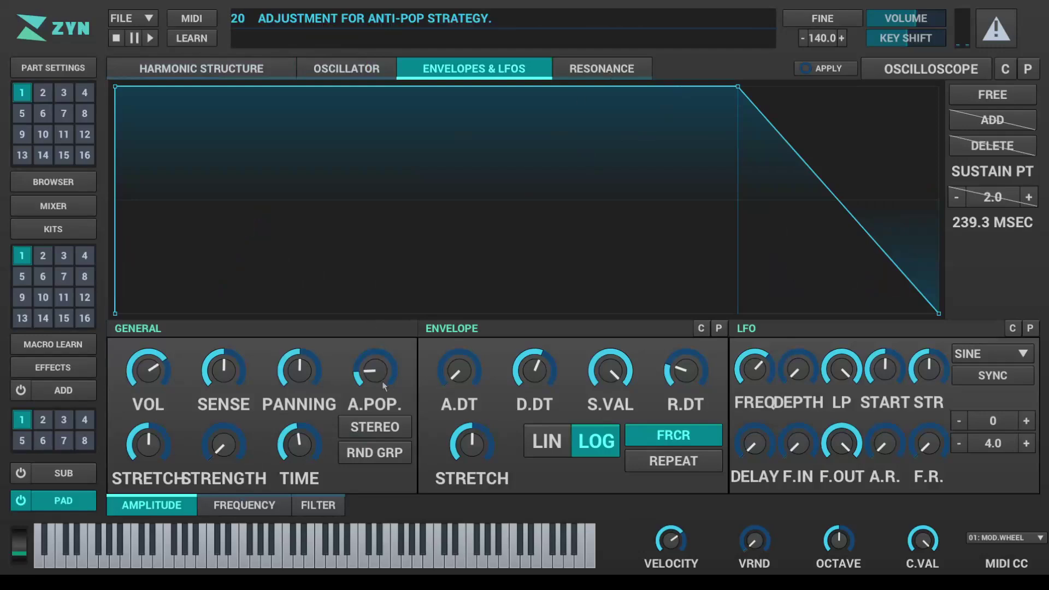
pyautogui.click(632, 72)
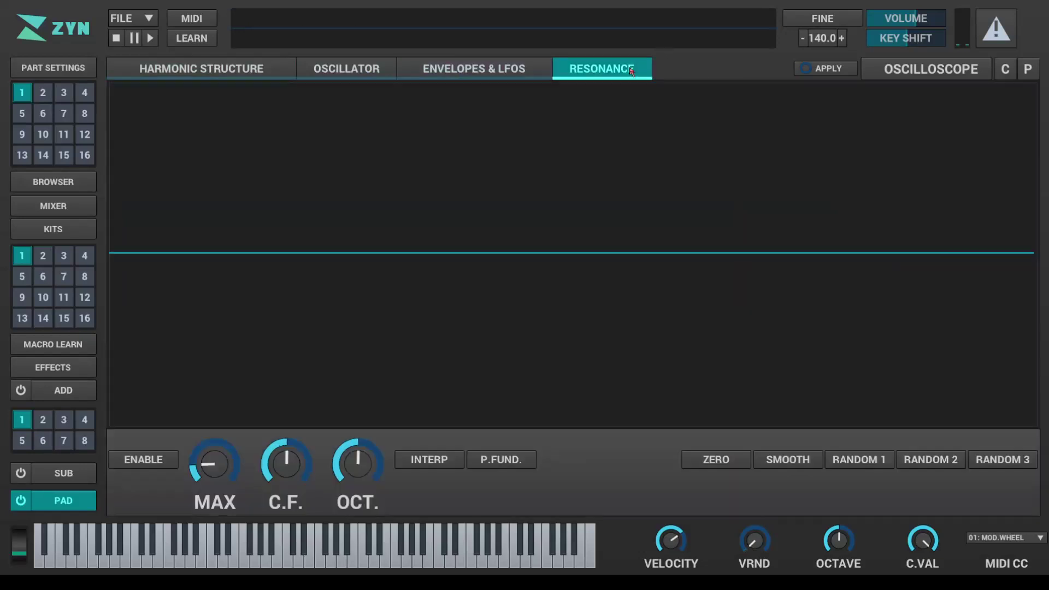
pyautogui.click(234, 77)
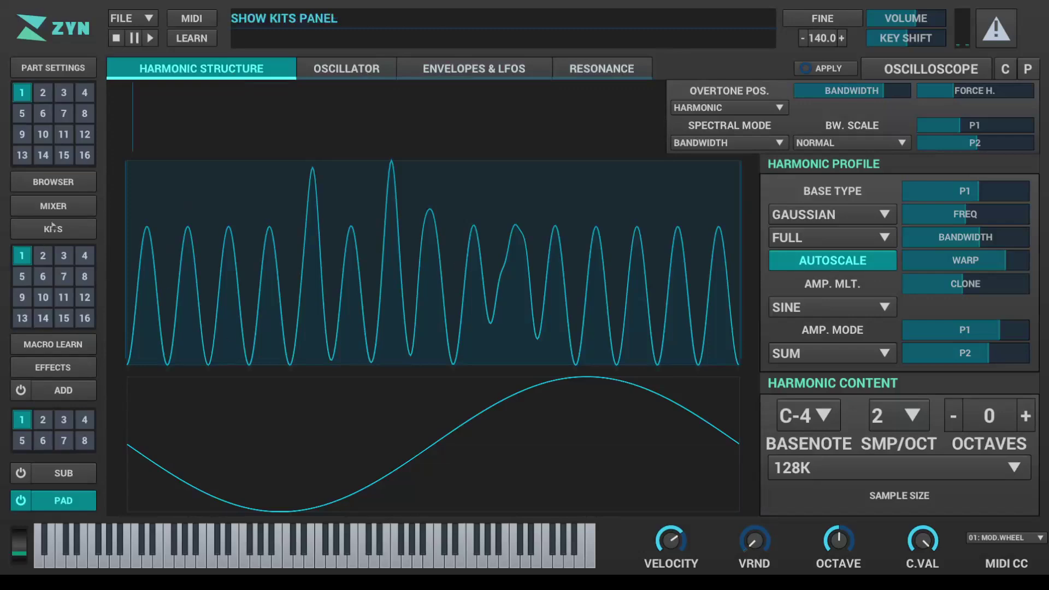
# Open the preset browser and look through the list of instrument banks.
pyautogui.click(27, 186)
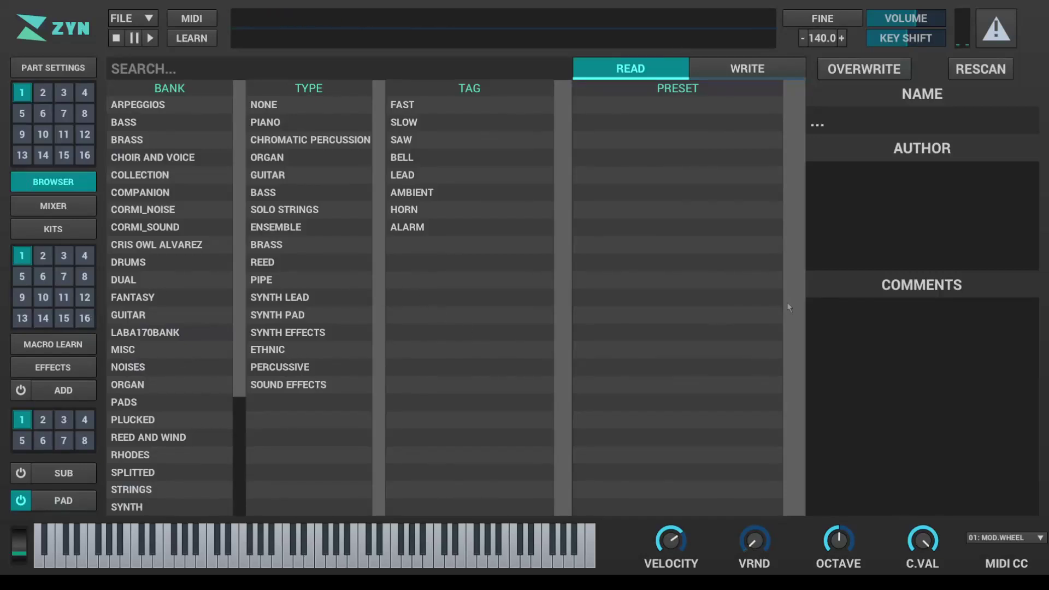
pyautogui.scroll(-2, 235, 318)
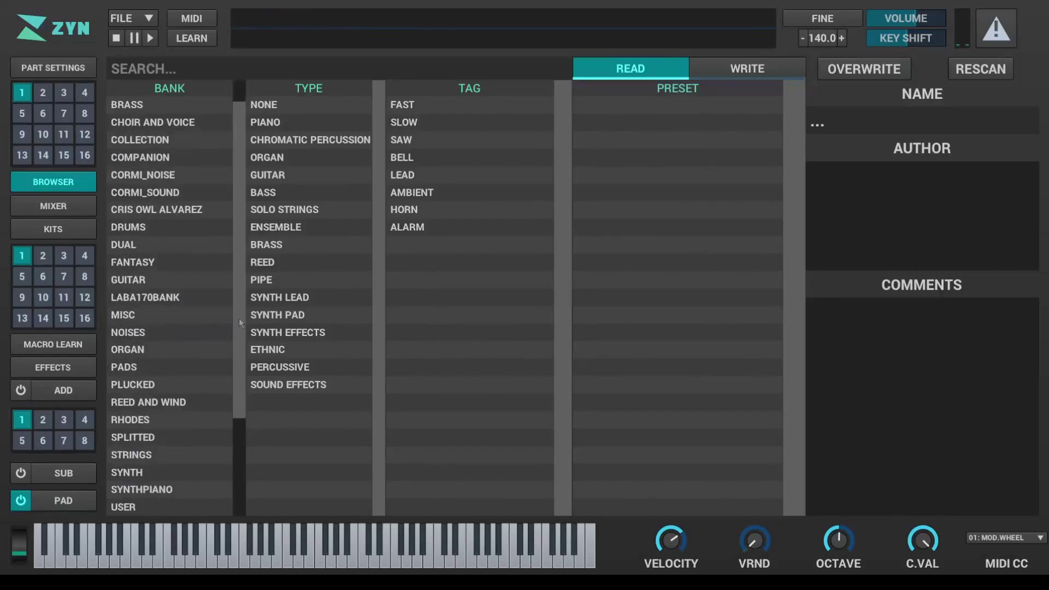
pyautogui.scroll(-2, 231, 337)
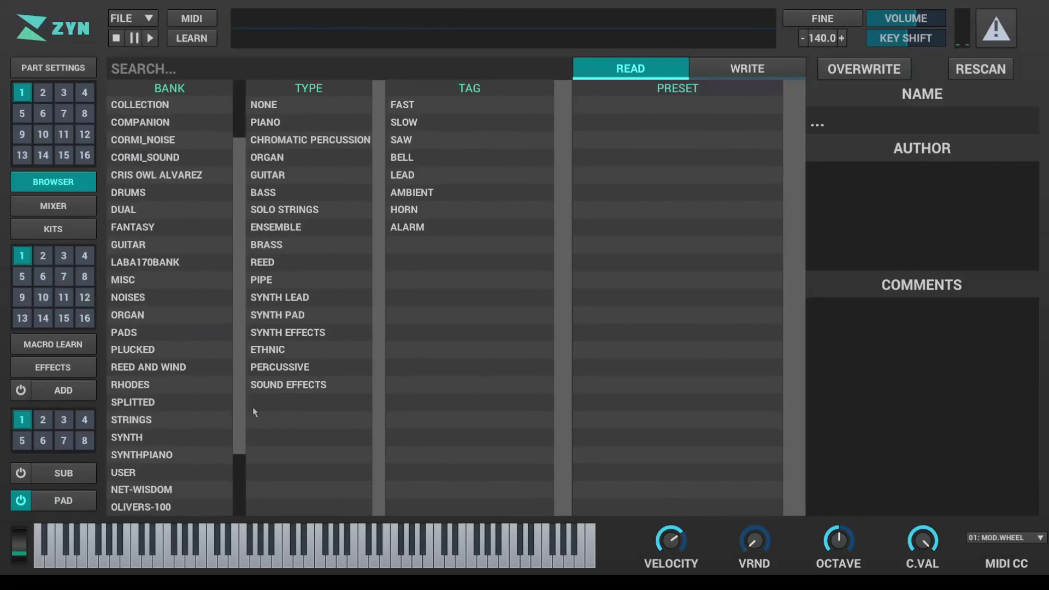
pyautogui.scroll(-2, 236, 420)
pyautogui.scroll(-2, 236, 418)
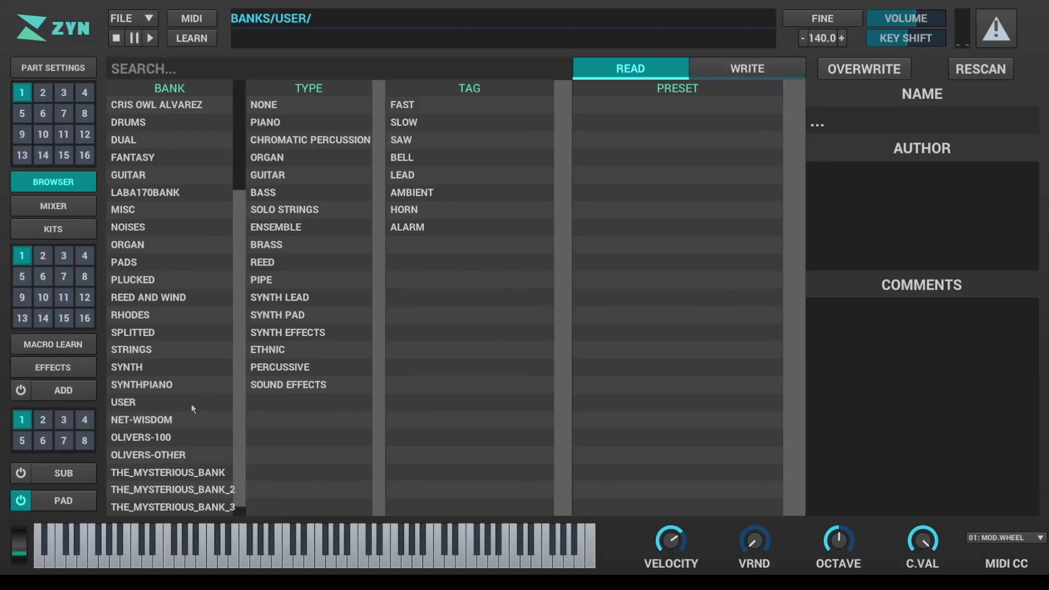
# Enable the ADD synth, turn off the PAD synth, and play test notes.
pyautogui.click(21, 390)
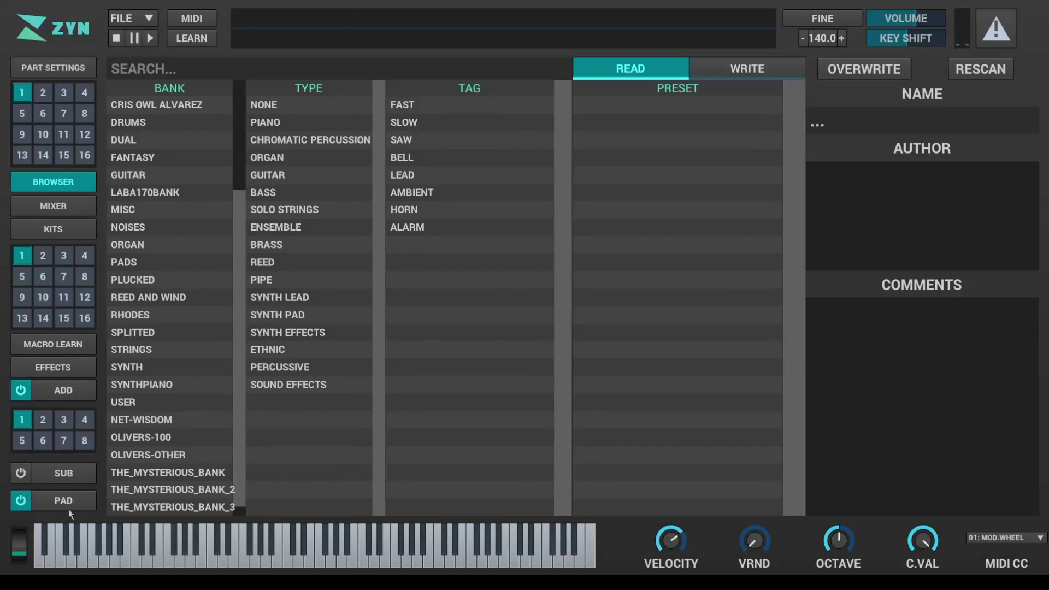
pyautogui.moveTo(373, 557); pyautogui.dragTo(342, 560)
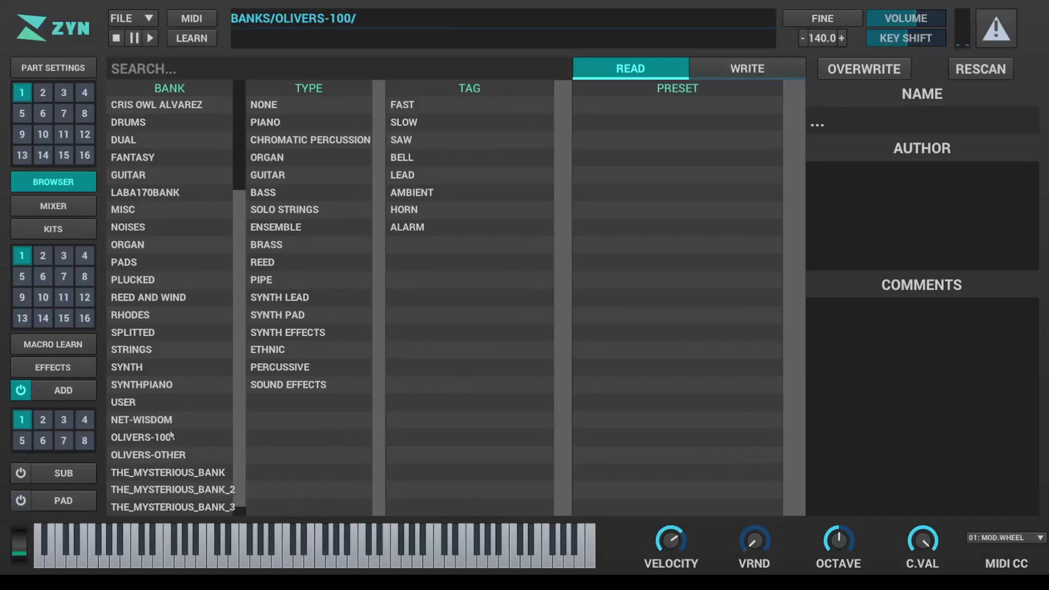
# Open the USER bank and audition the presets VILE, STANDARD REESE, FATS LEAD, DEATH, DARKSYNTH and ULTIMATUM.
pyautogui.scroll(-1, 171, 436)
pyautogui.click(162, 386)
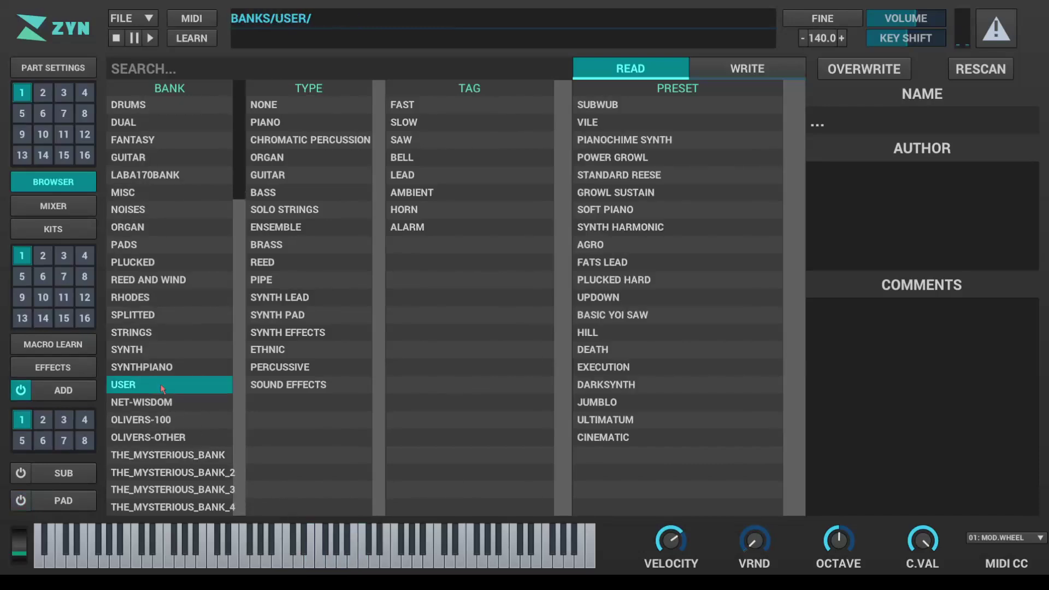
pyautogui.click(656, 127)
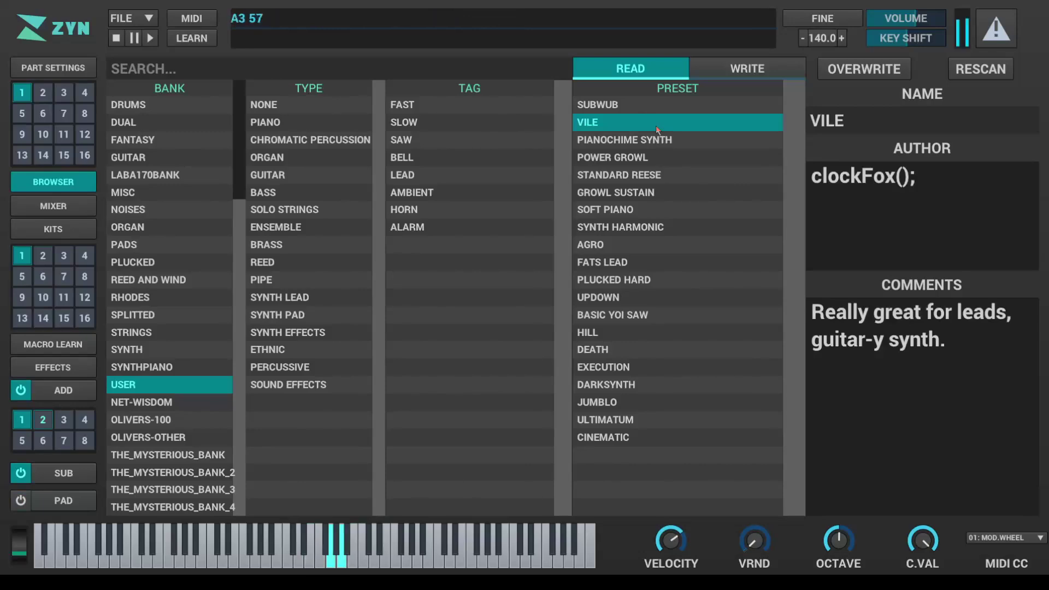
pyautogui.click(677, 177)
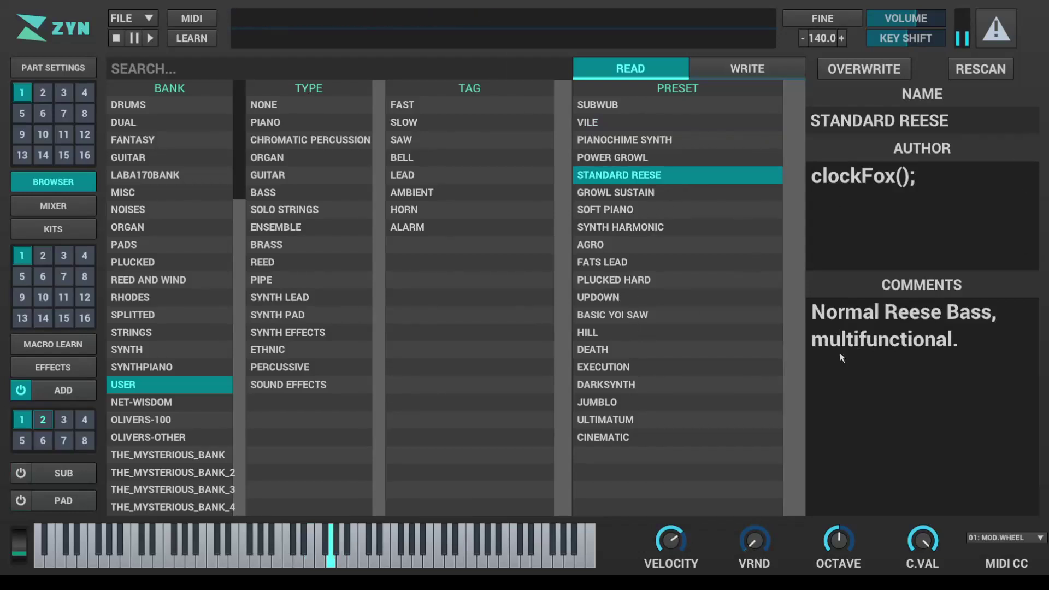
pyautogui.click(634, 261)
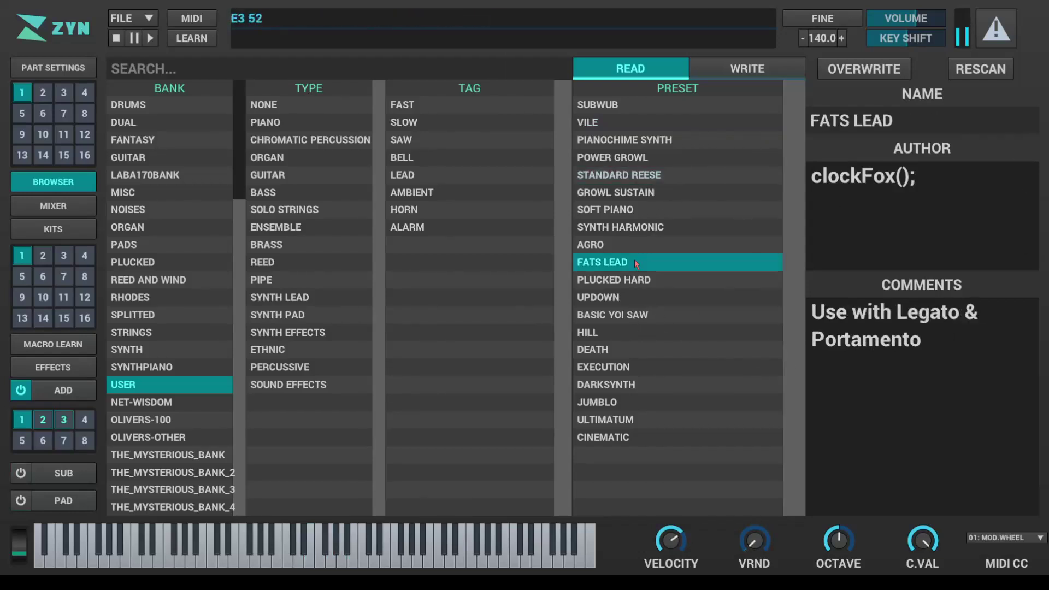
pyautogui.click(629, 355)
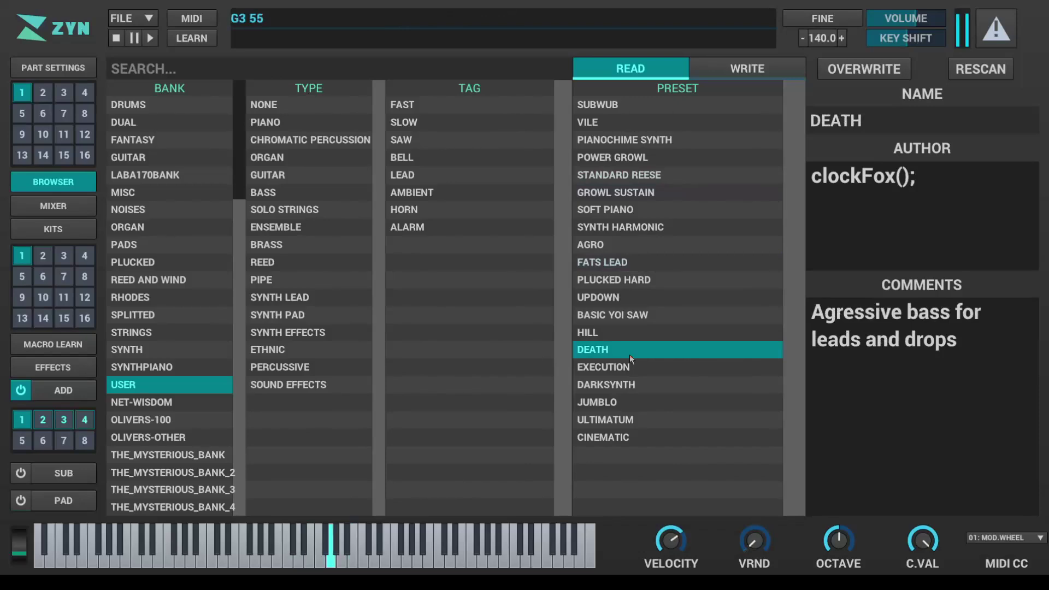
pyautogui.click(625, 387)
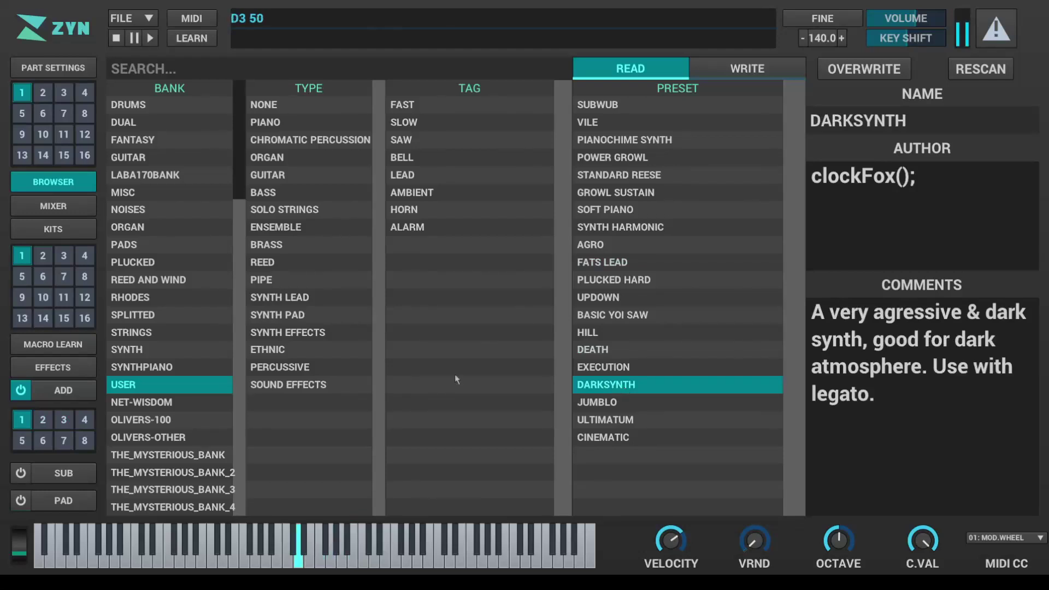
pyautogui.click(599, 424)
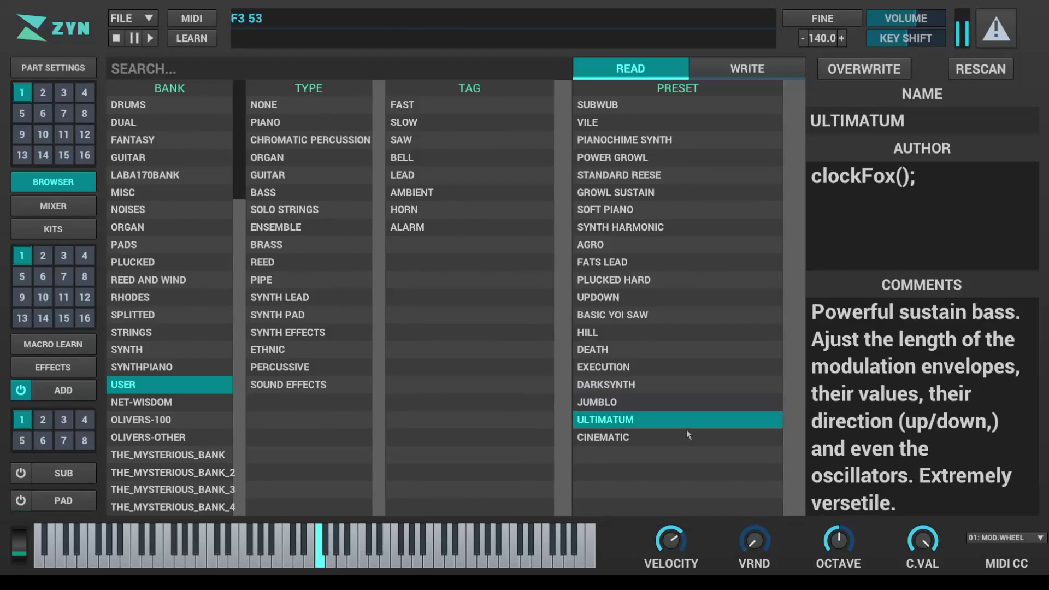
# Load the CINEMATIC preset and review the levels of its ADD synth voices in the voice list.
pyautogui.click(645, 438)
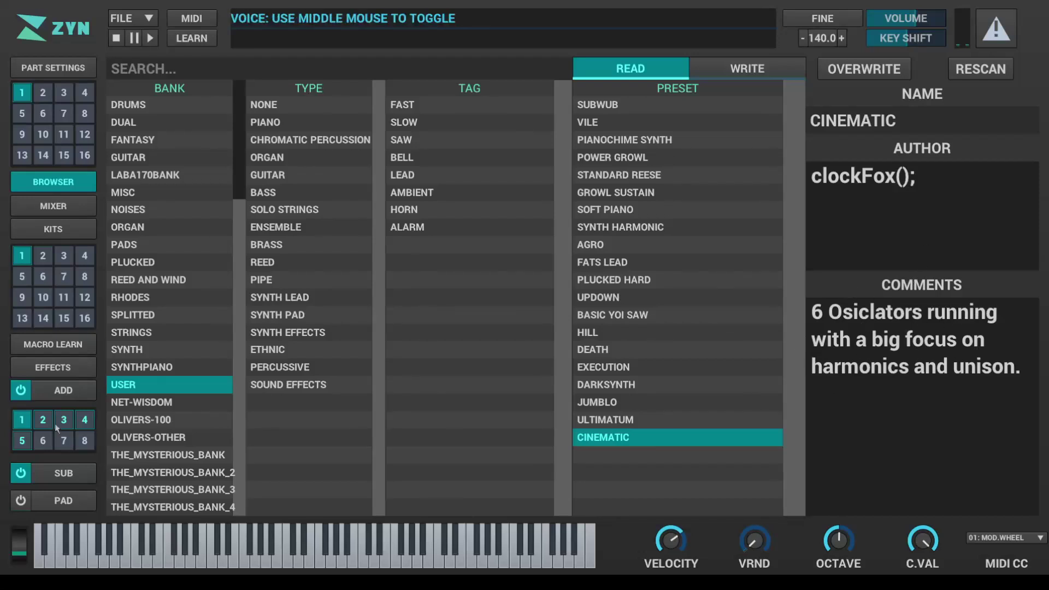
pyautogui.click(63, 390)
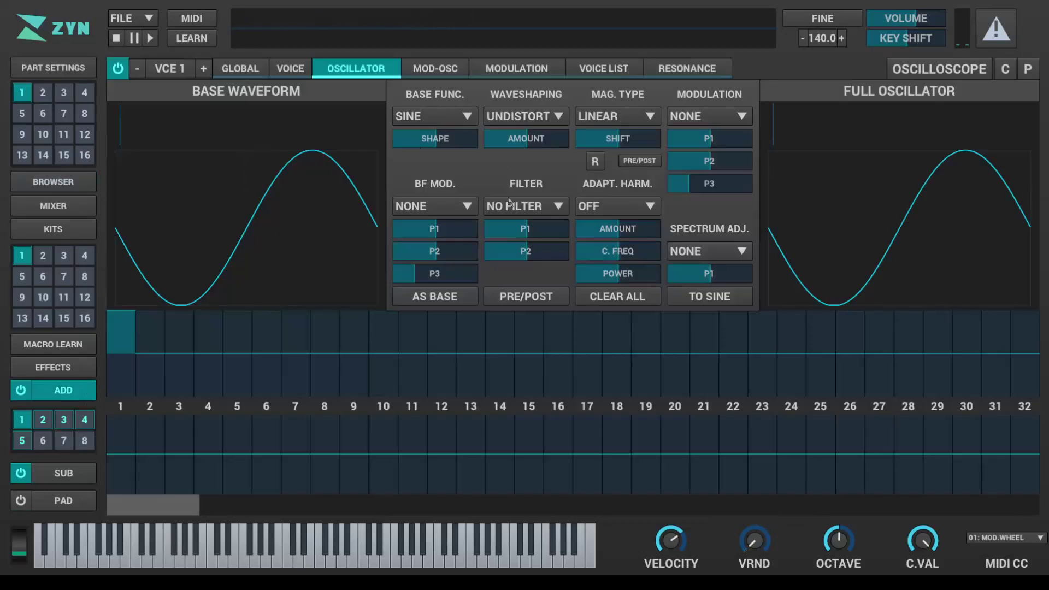
pyautogui.click(633, 68)
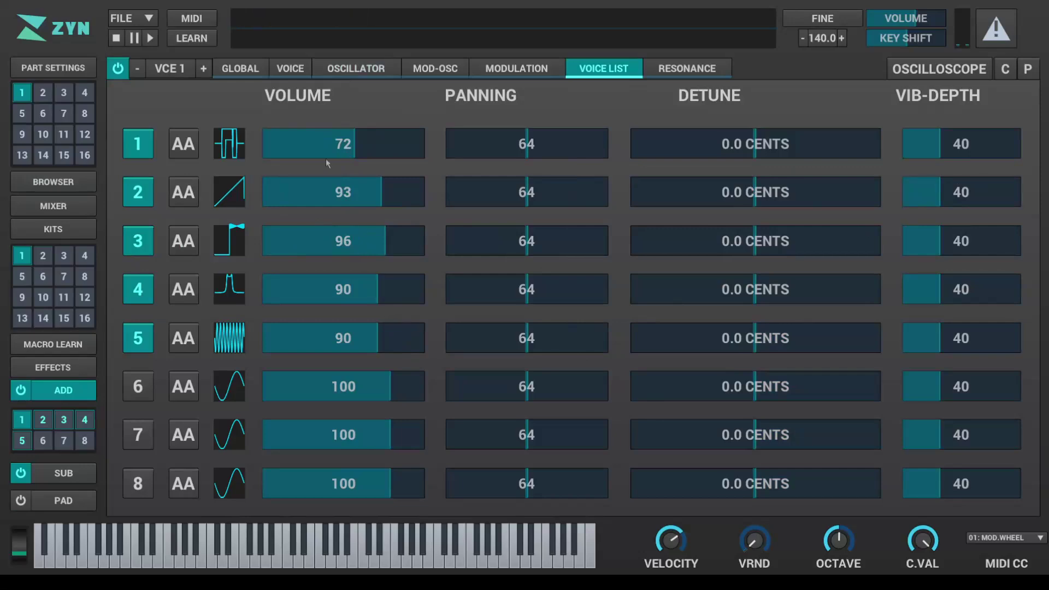
# Examine the ADD synth's global and voice 1 amplitude envelopes and LFO depth, and view the oscilloscope while playing notes.
pyautogui.click(260, 67)
pyautogui.click(288, 69)
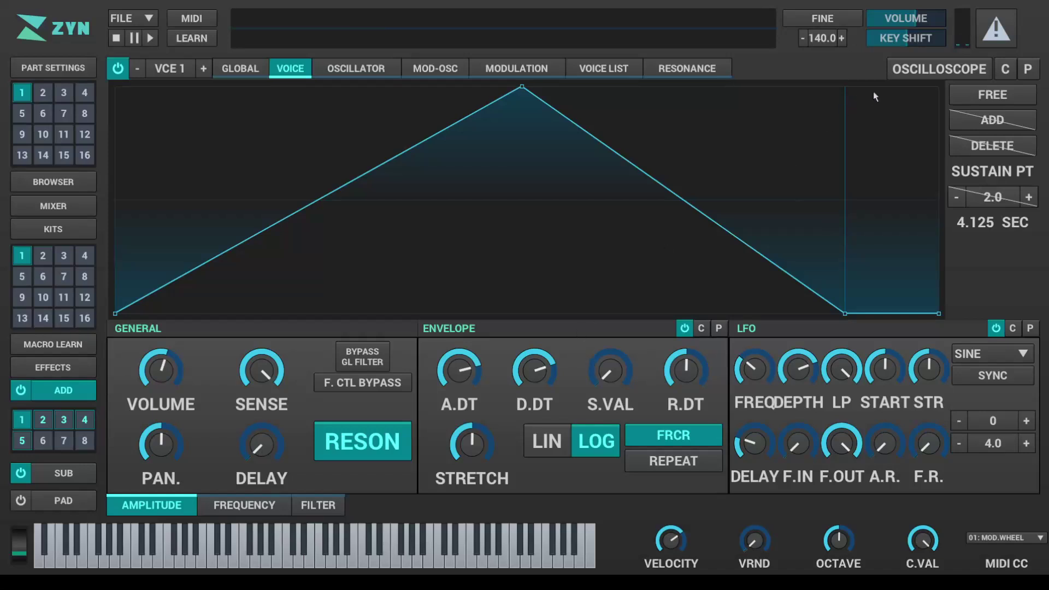
pyautogui.click(920, 71)
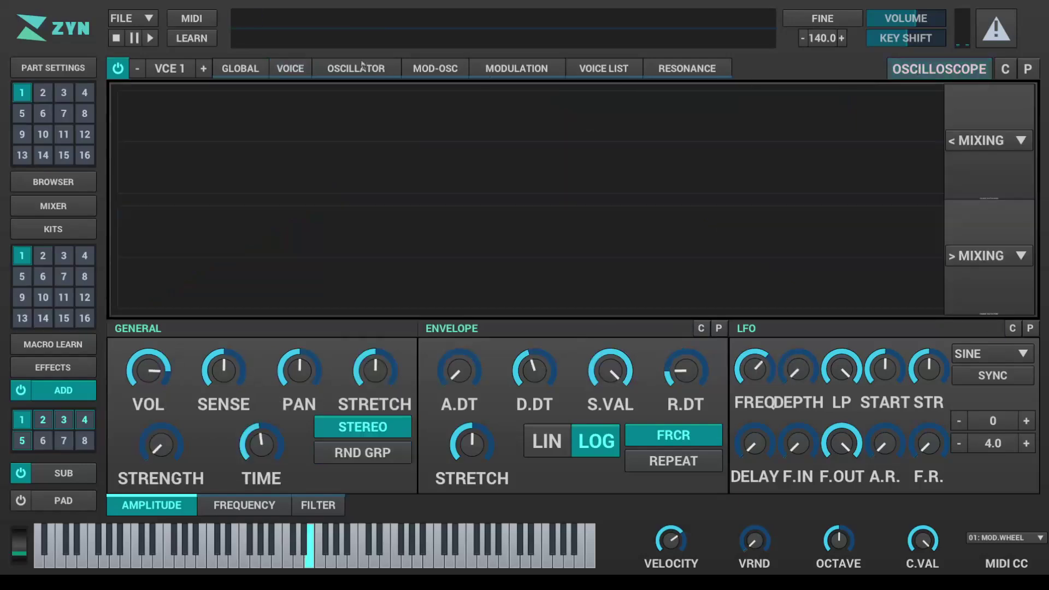
pyautogui.click(257, 68)
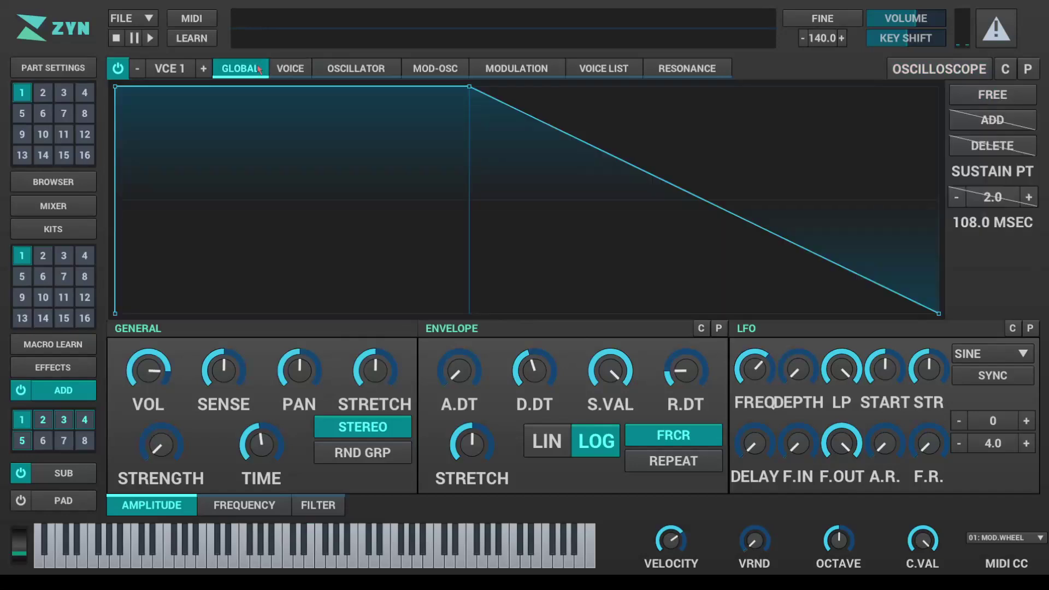
pyautogui.click(290, 68)
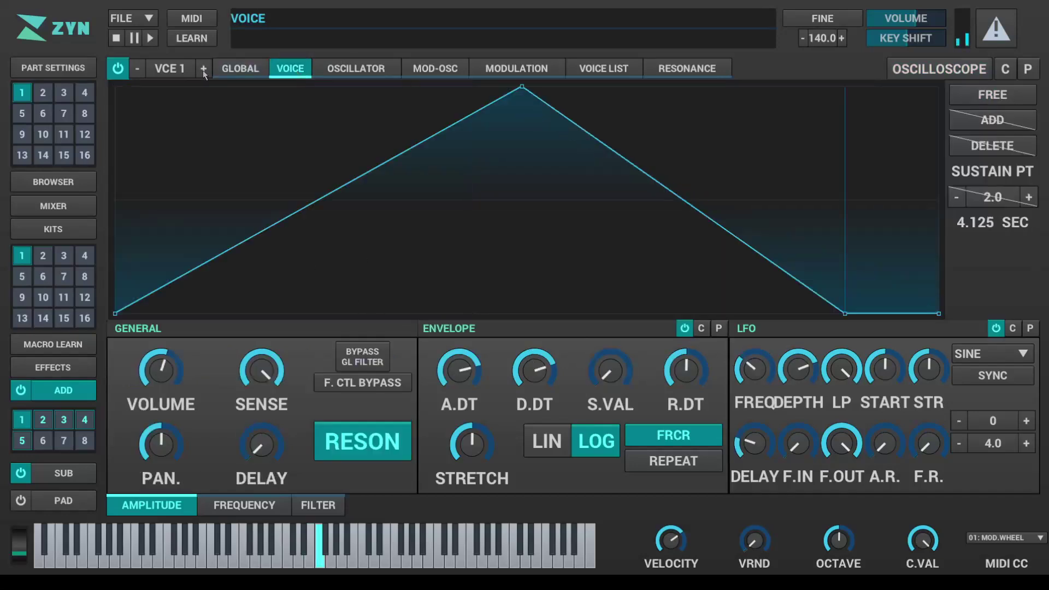
pyautogui.moveTo(800, 368)
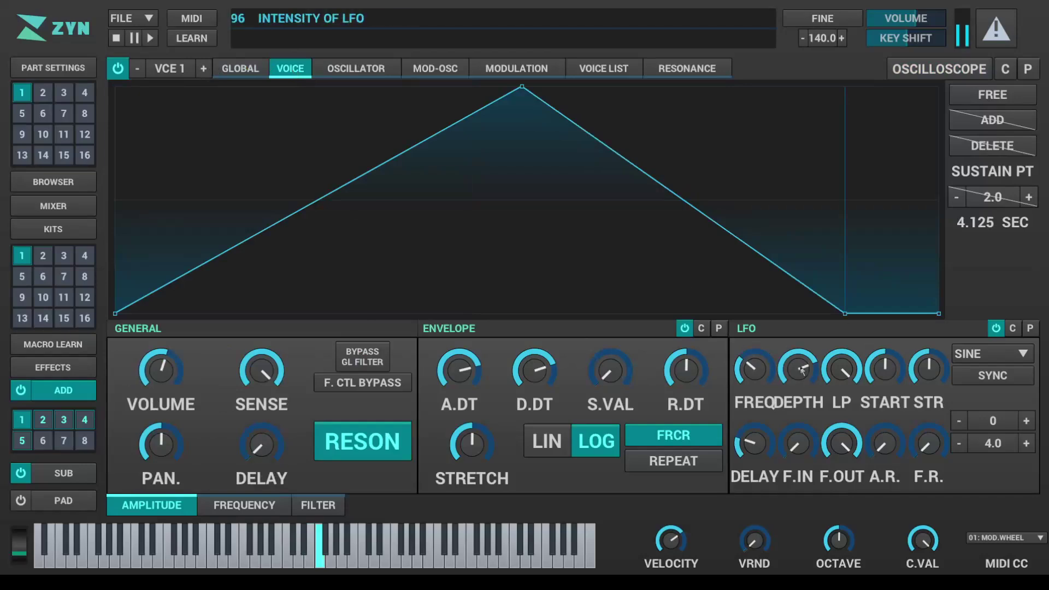
# Go through ADD voices 2 to 5, reviewing voice 2's amplitude envelope and each voice's modulation and unison settings, and return to voice 1.
pyautogui.click(202, 69)
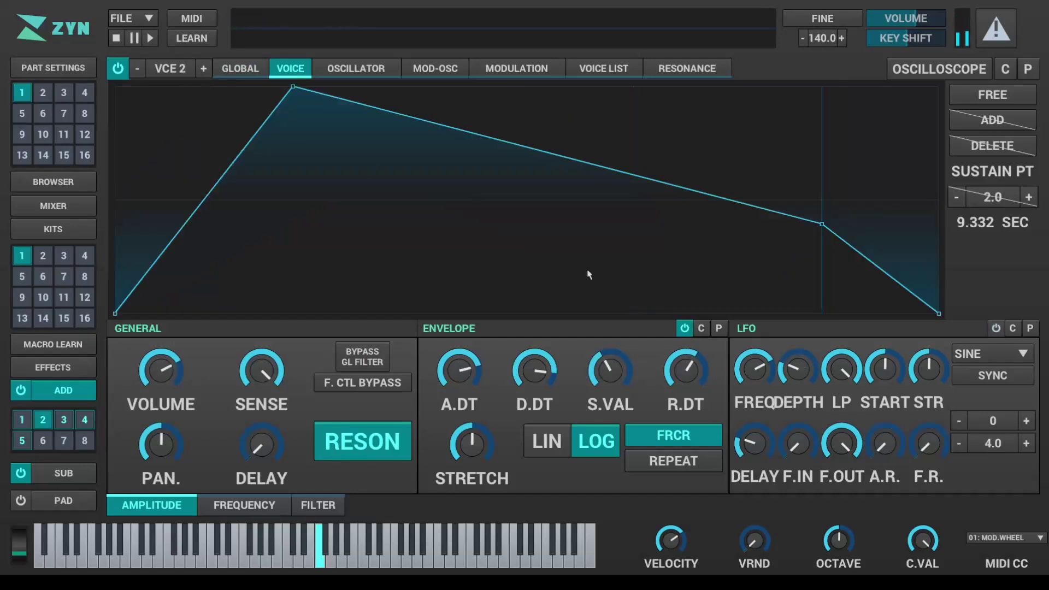
pyautogui.click(481, 66)
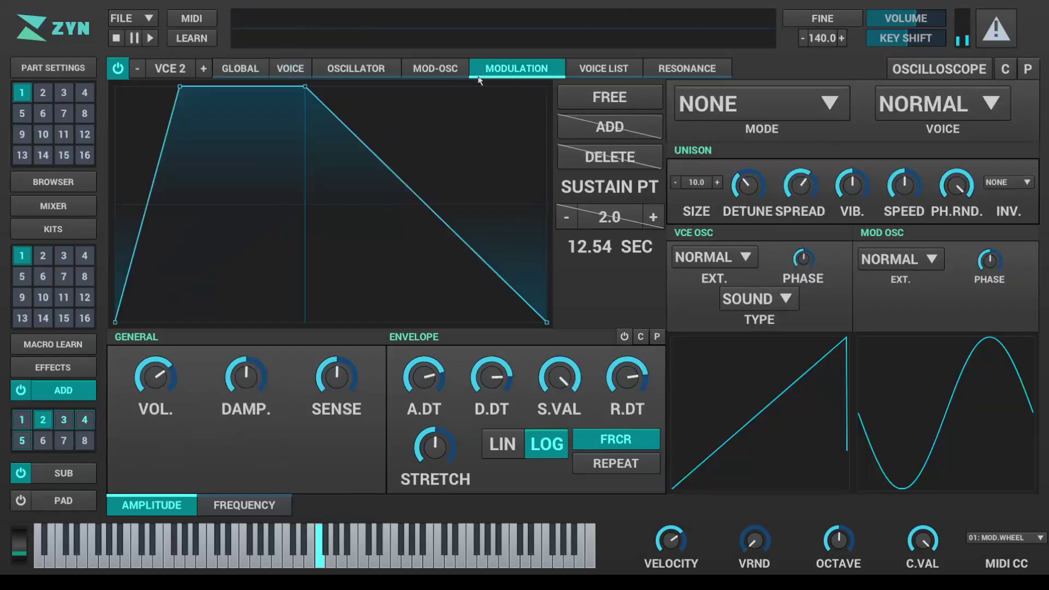
pyautogui.click(203, 70)
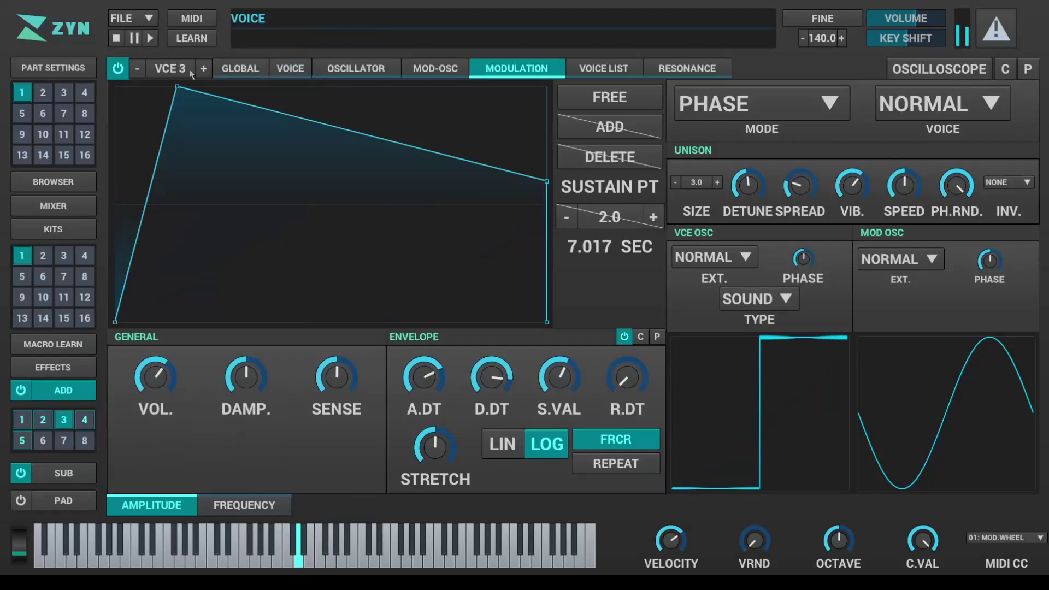
pyautogui.click(203, 68)
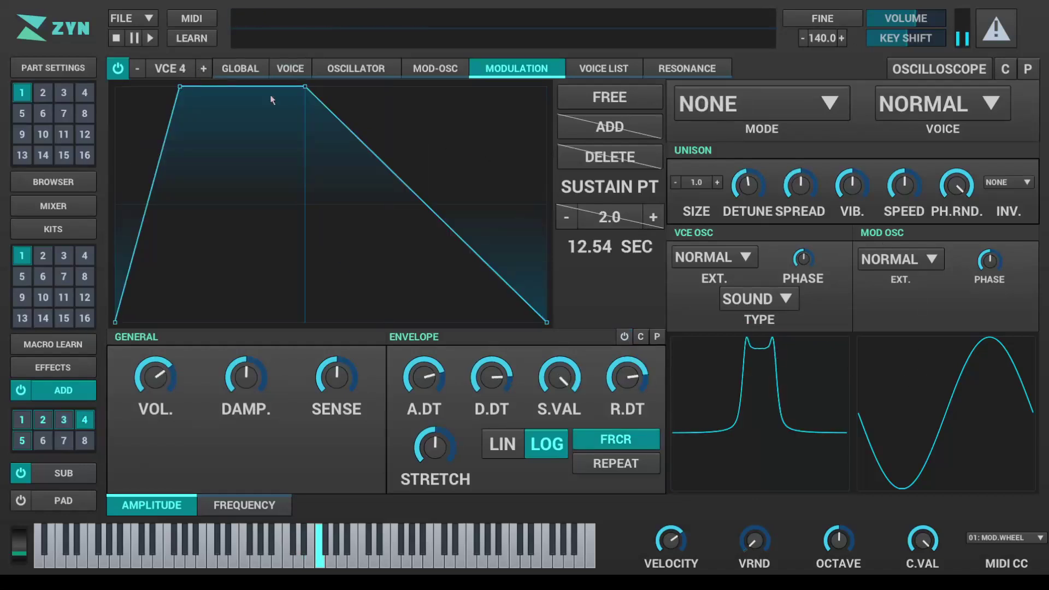
pyautogui.click(203, 68)
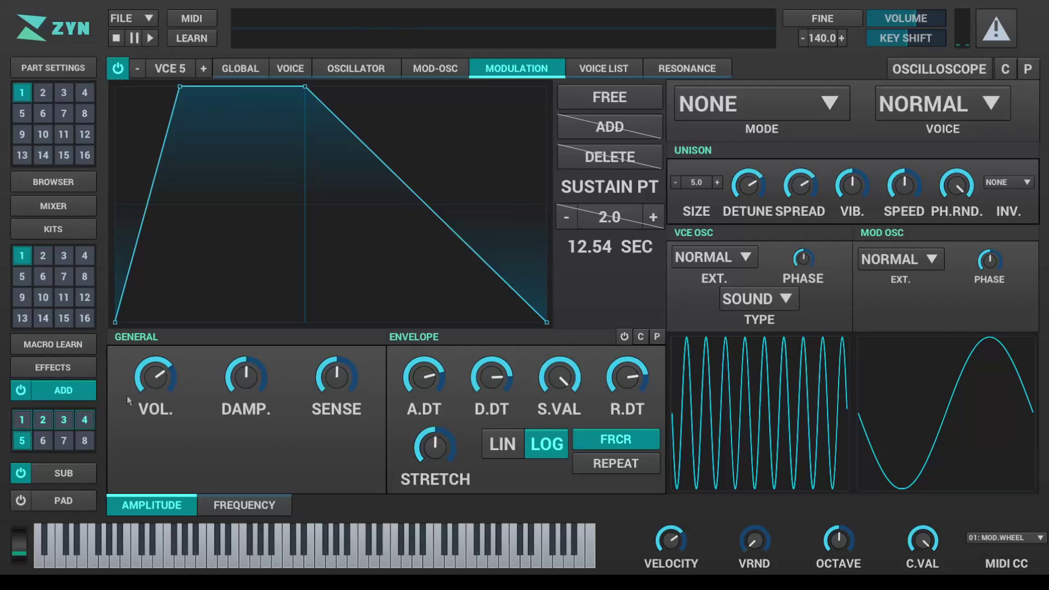
pyautogui.click(22, 419)
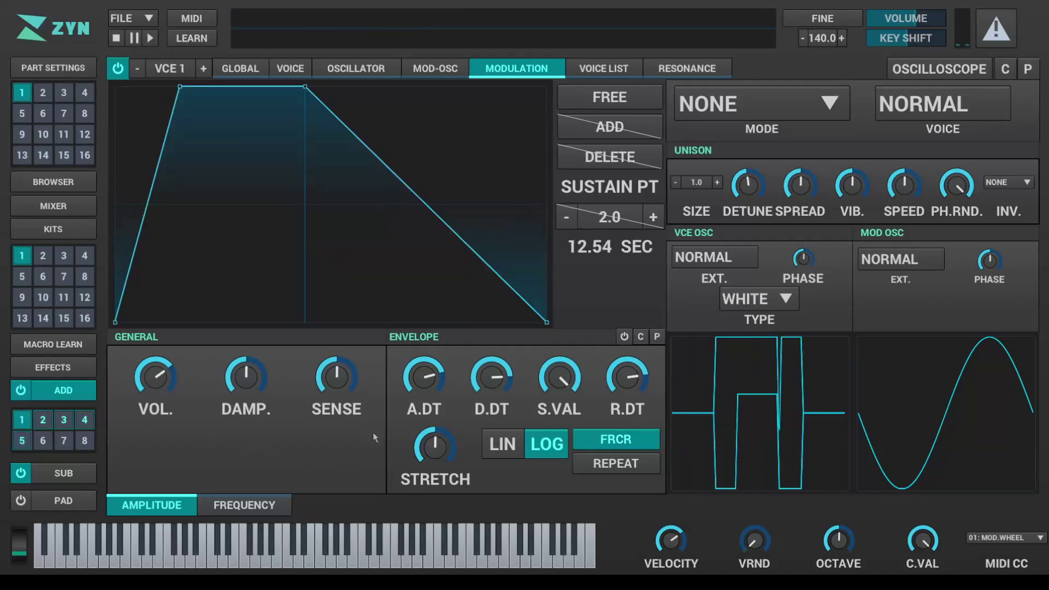
# Return to the preset browser and audition PIANOCHIME SYNTH, SOFT PIANO and SYNTH HARMONIC.
pyautogui.click(55, 181)
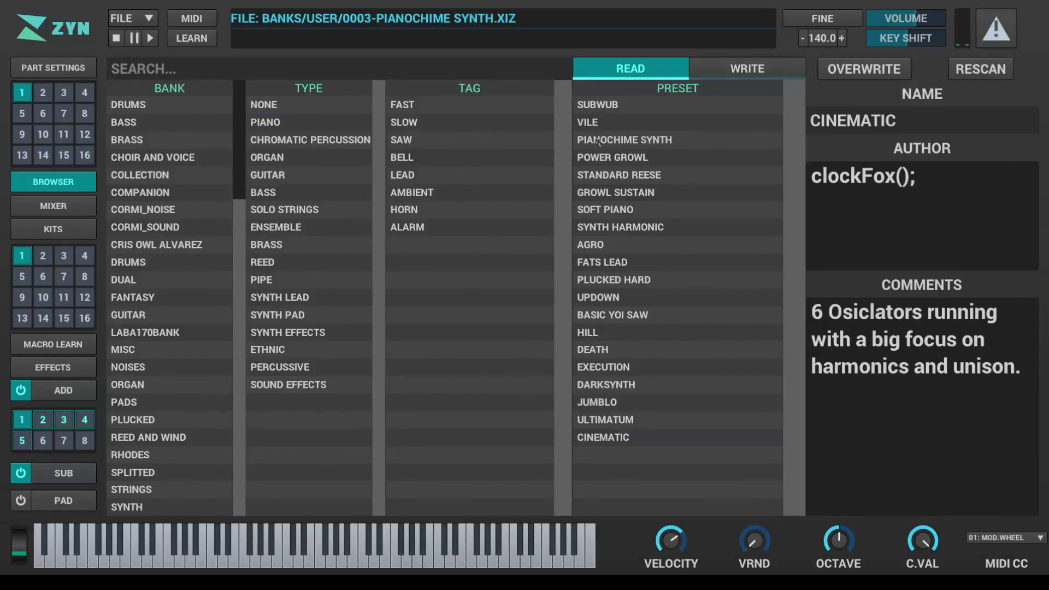
pyautogui.click(675, 140)
pyautogui.click(648, 213)
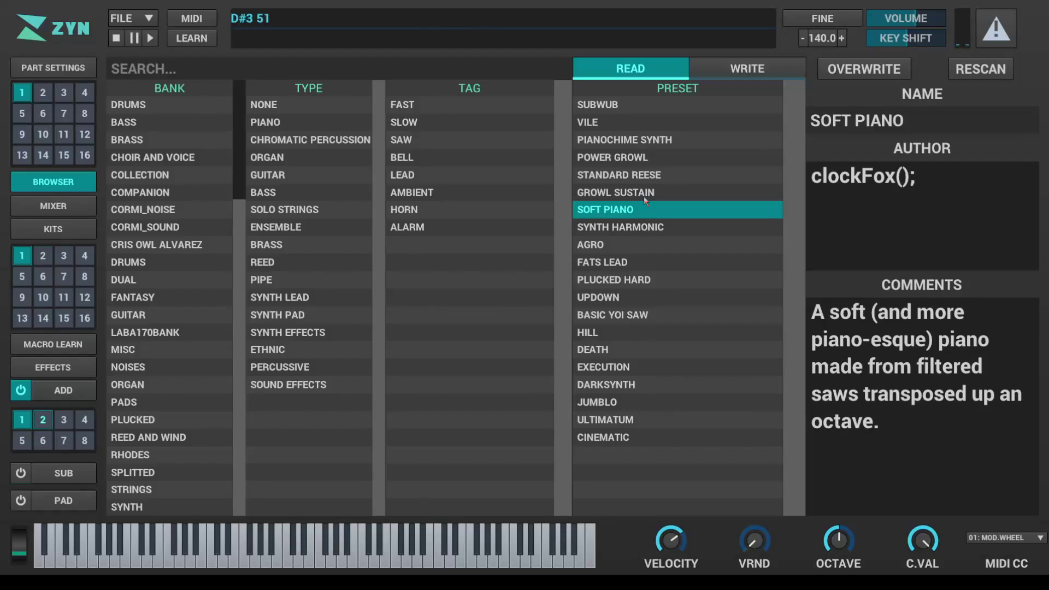
pyautogui.click(664, 227)
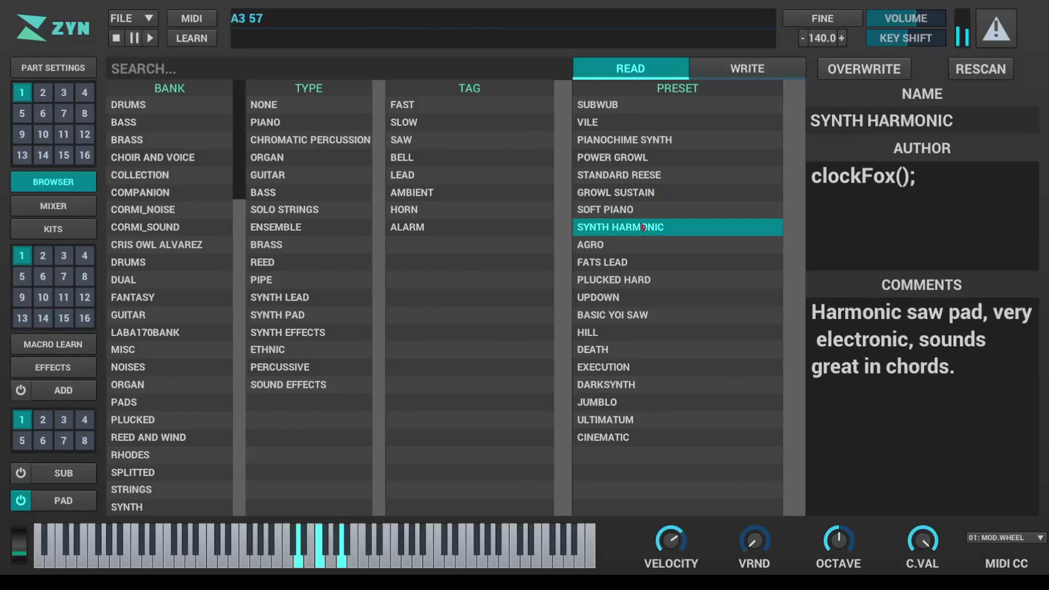
# Review the part settings of the SYNTH HARMONIC preset, including the polyphony mode options, controllers and portamento.
pyautogui.click(67, 71)
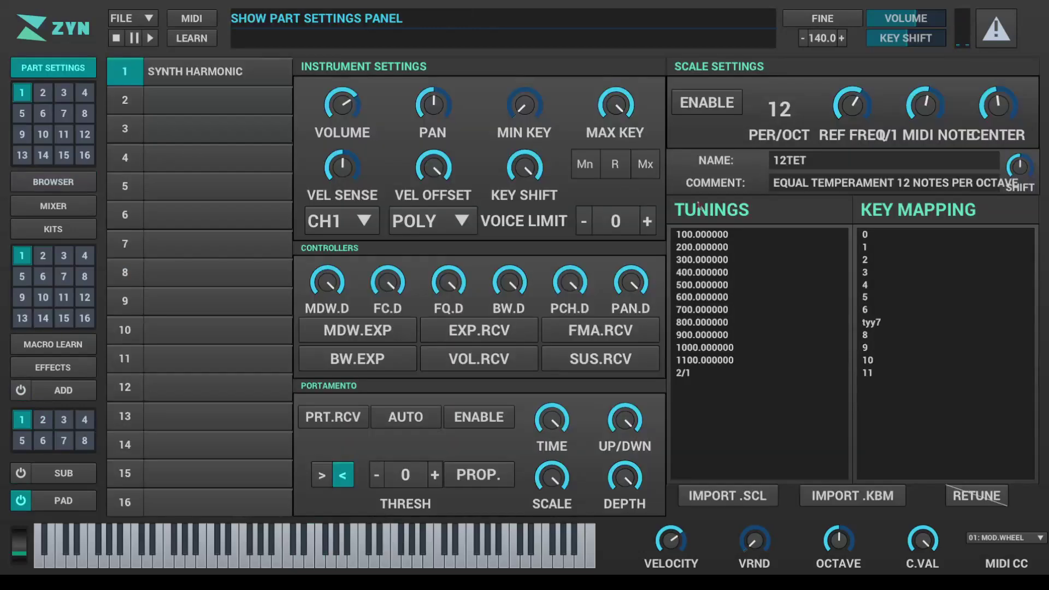
pyautogui.click(435, 221)
pyautogui.click(435, 221)
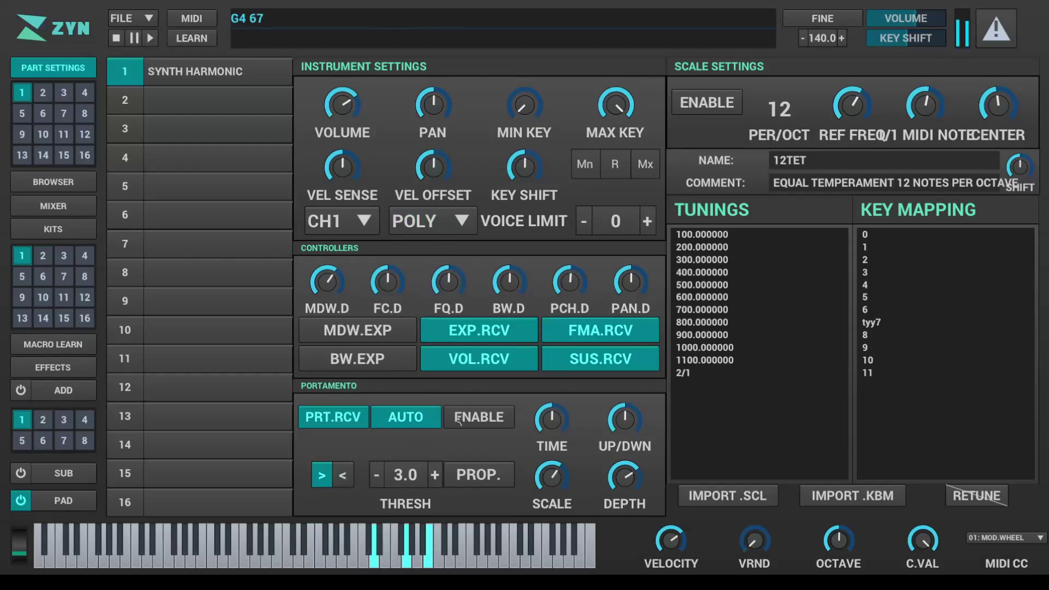
# Check the ADD synth's voice 1 modulation settings, return to the preset browser and play a test note.
pyautogui.click(73, 396)
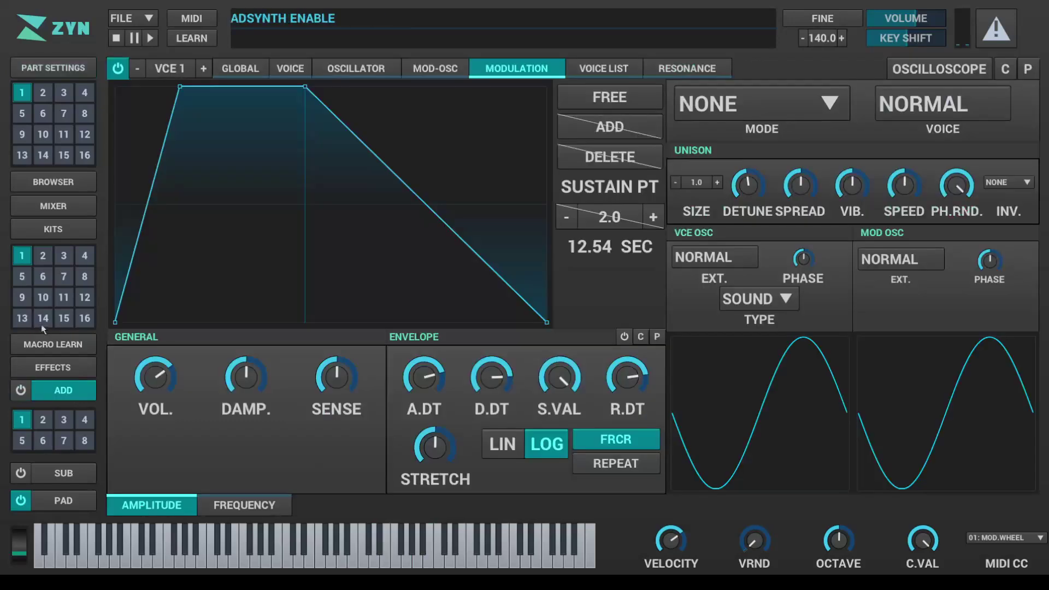
pyautogui.click(68, 182)
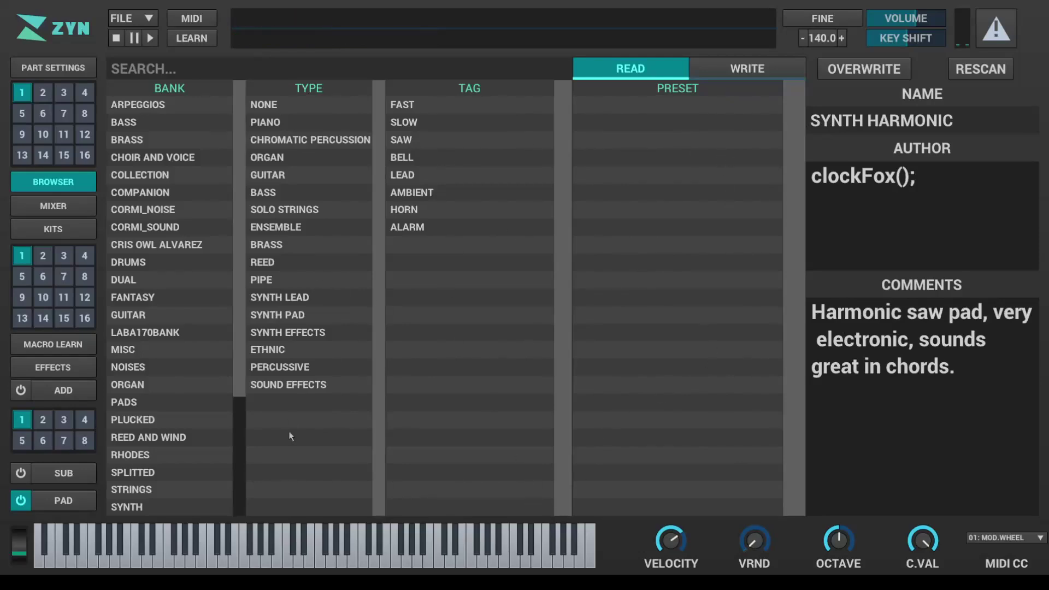
pyautogui.click(319, 532)
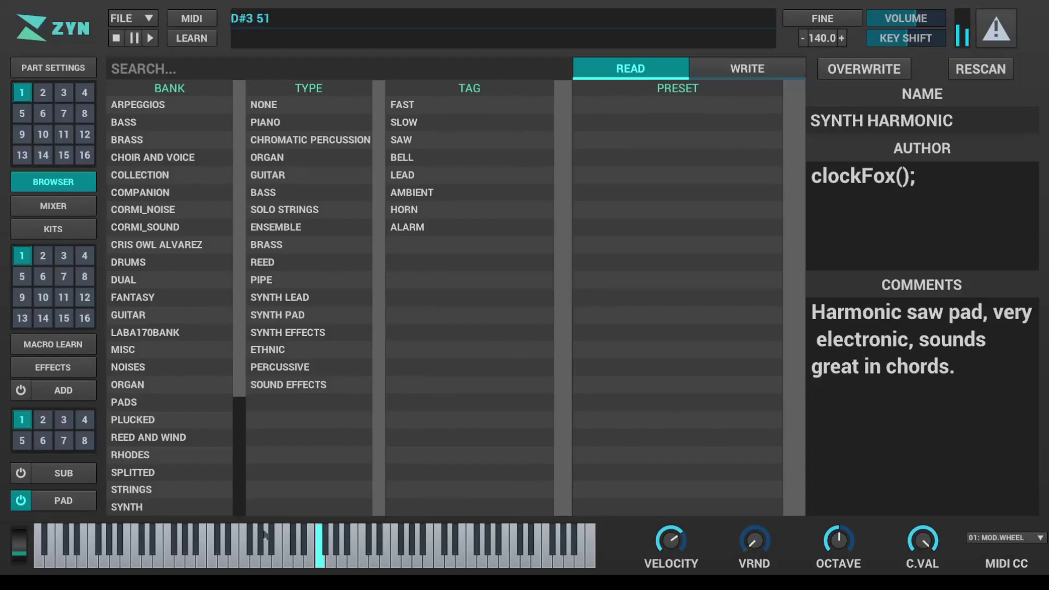